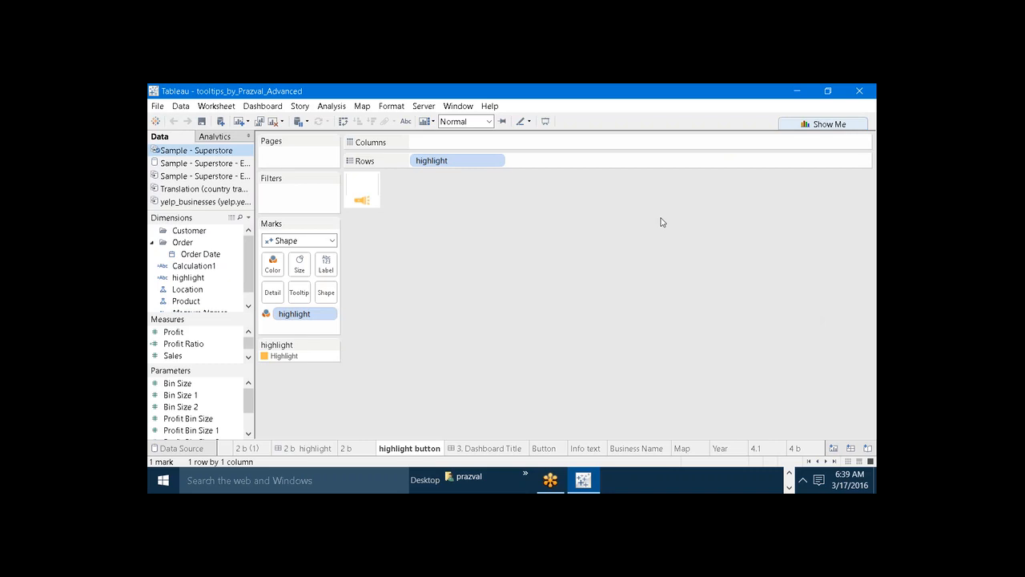
Open sheet 4.1 to examine the finished Tool Tip Tricks chart.
{"action": "left_click", "coordinate": [761, 448]}
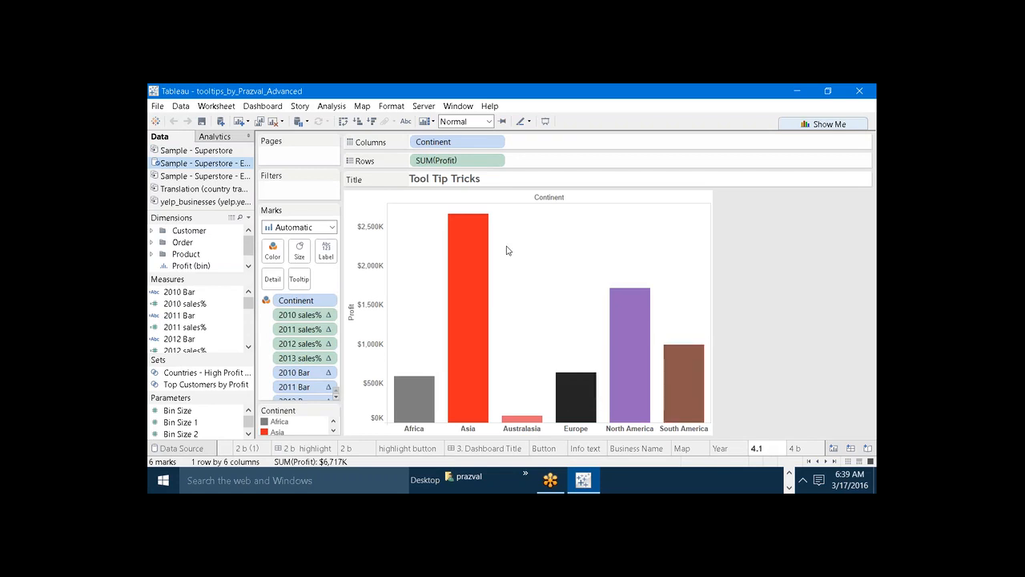
{"action": "mouse_move", "coordinate": [480, 253]}
Create a new worksheet and place the Continent dimension from the Customer folder on Rows.
{"action": "left_click", "coordinate": [238, 121]}
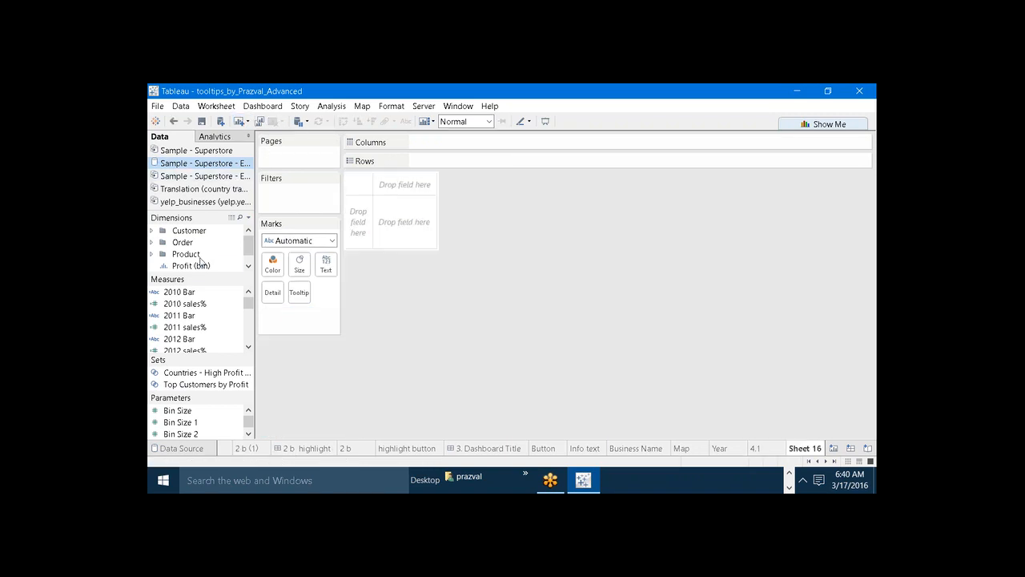
{"action": "left_click_drag", "start_coordinate": [190, 278], "coordinate": [185, 331]}
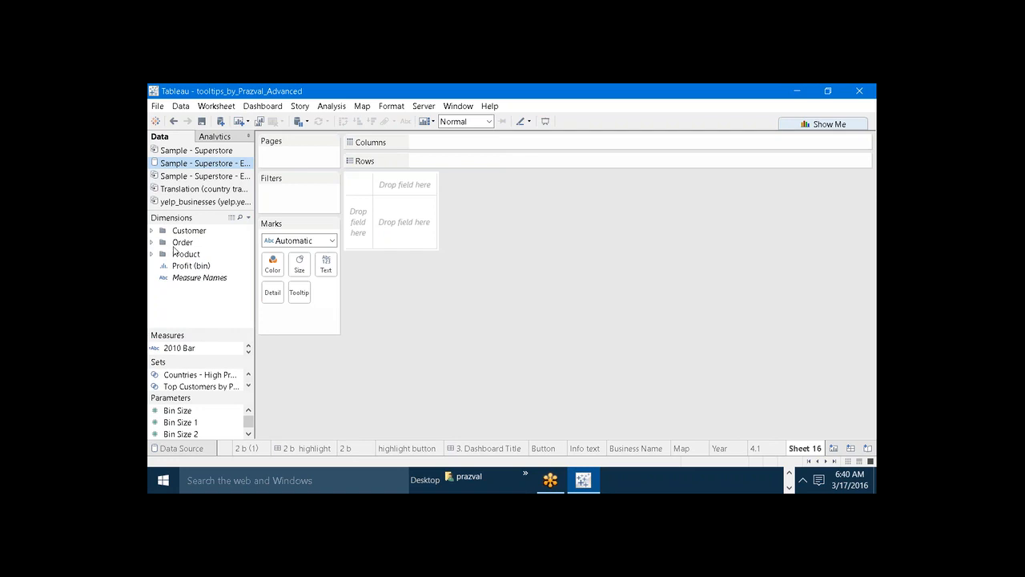
{"action": "left_click", "coordinate": [152, 231]}
{"action": "left_click_drag", "start_coordinate": [196, 242], "coordinate": [449, 161]}
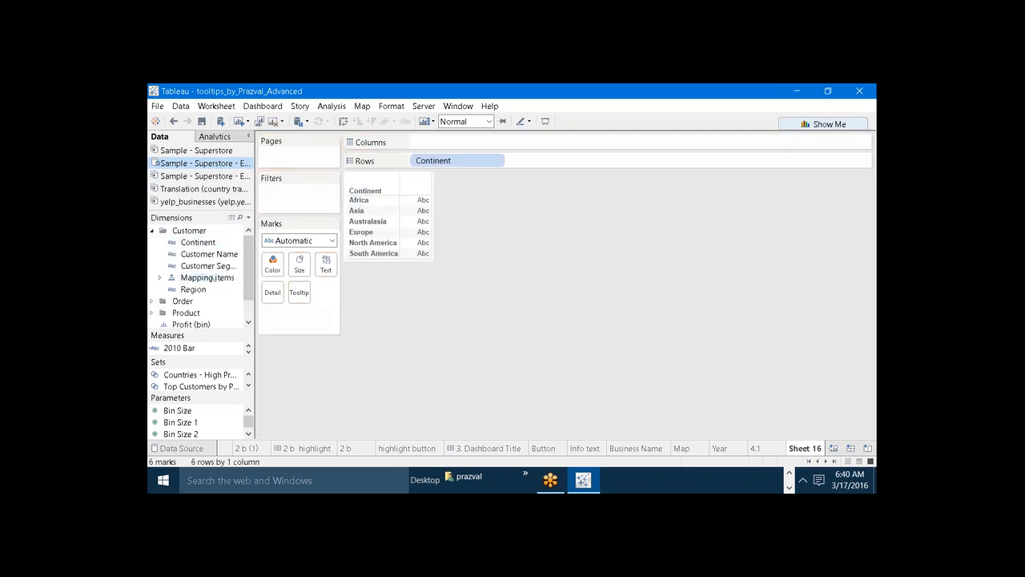
Add the Profit measure to Columns, then swap rows and columns to get vertical bars per continent.
{"action": "left_click_drag", "start_coordinate": [194, 331], "coordinate": [187, 238]}
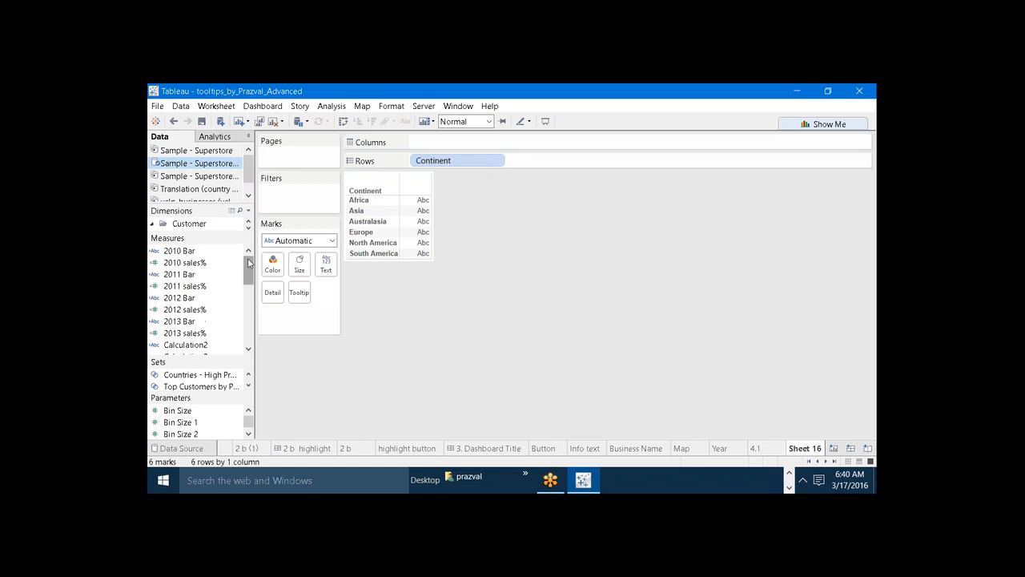
{"action": "left_click_drag", "start_coordinate": [249, 268], "coordinate": [251, 301]}
{"action": "left_click_drag", "start_coordinate": [173, 309], "coordinate": [490, 149]}
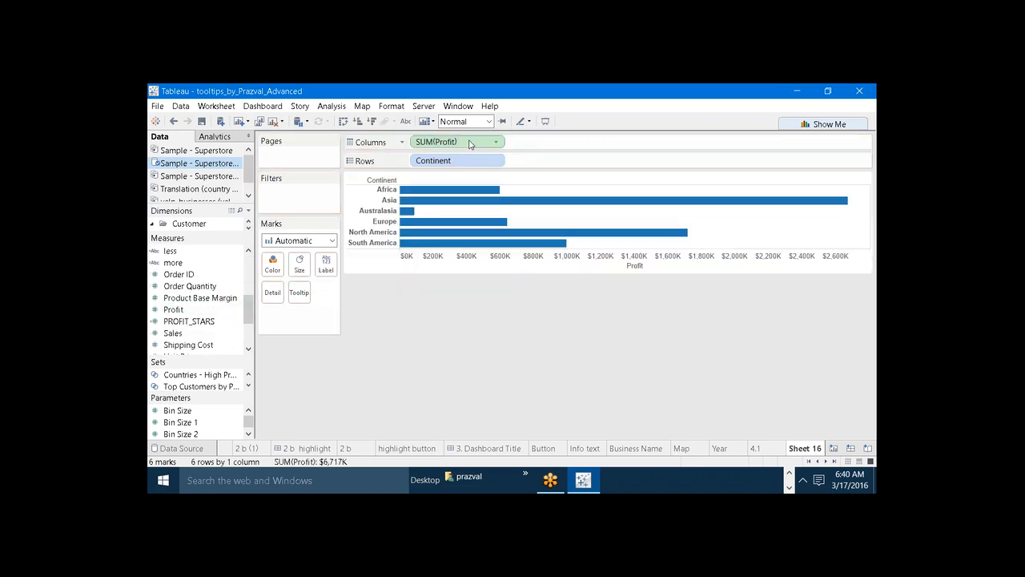
{"action": "left_click", "coordinate": [343, 121]}
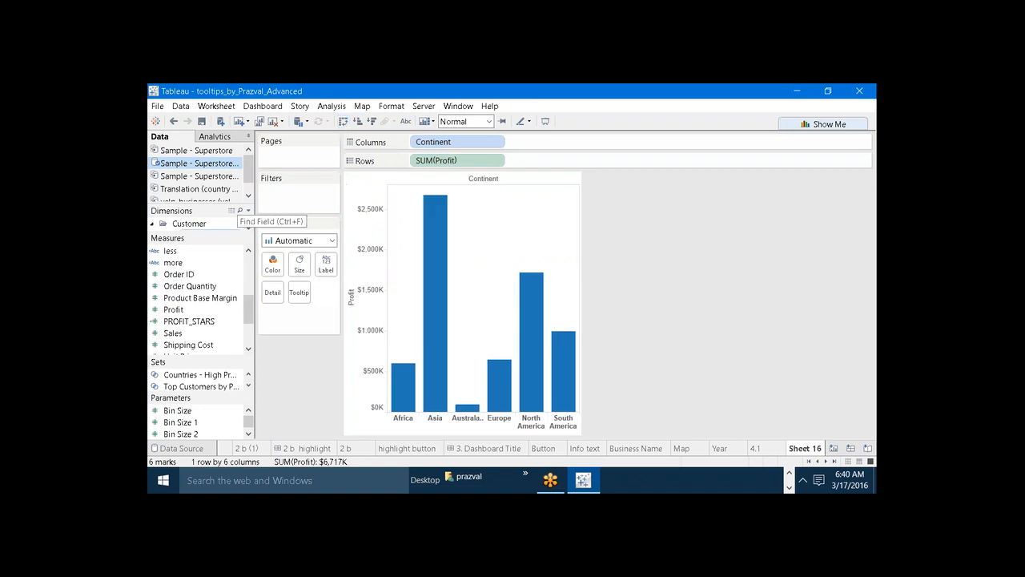
Colour the bars by Continent and widen the chart so that all continent names fit.
{"action": "left_click_drag", "start_coordinate": [215, 233], "coordinate": [202, 343]}
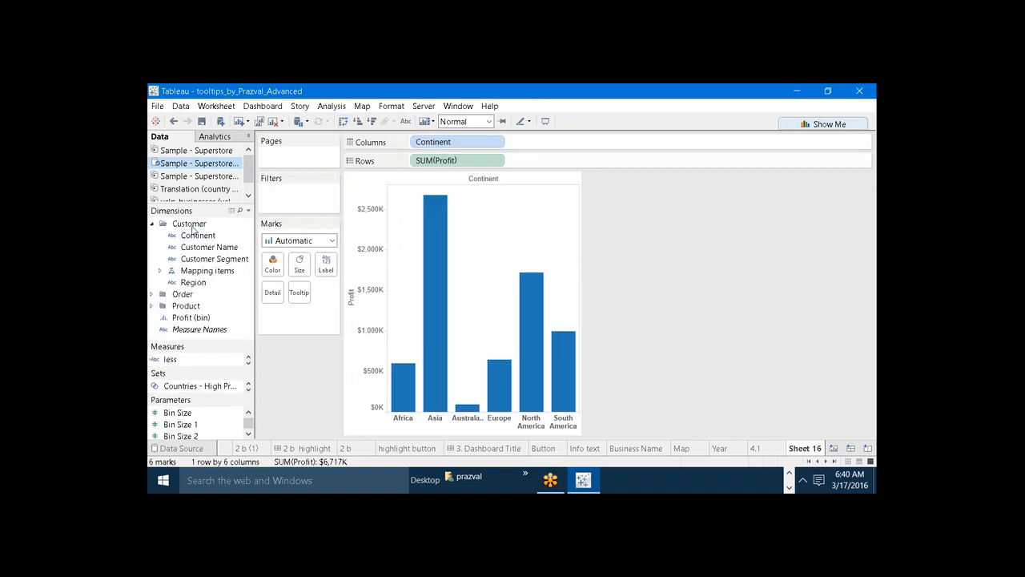
{"action": "left_click_drag", "start_coordinate": [198, 234], "coordinate": [272, 262]}
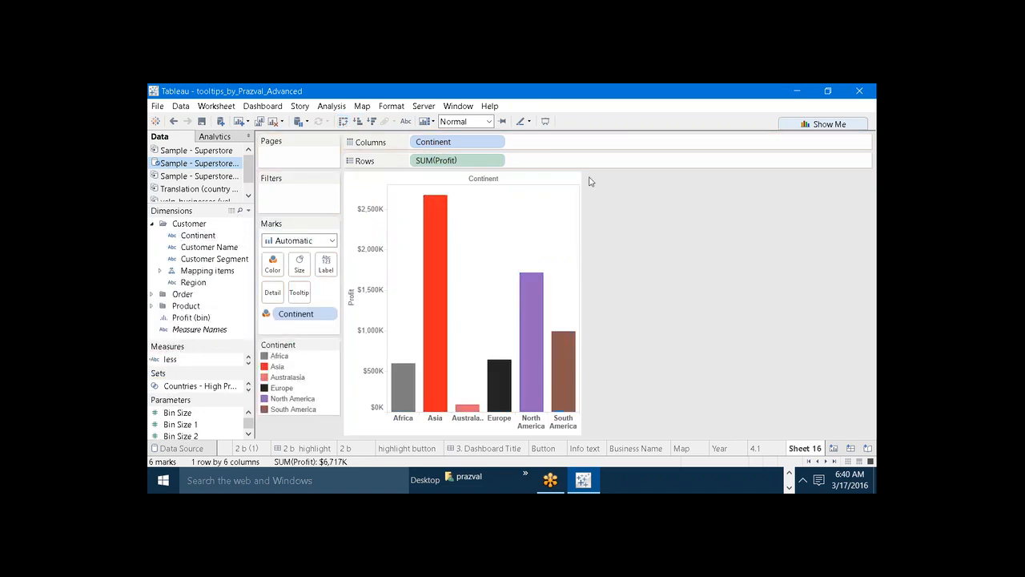
{"action": "left_click_drag", "start_coordinate": [579, 195], "coordinate": [722, 191]}
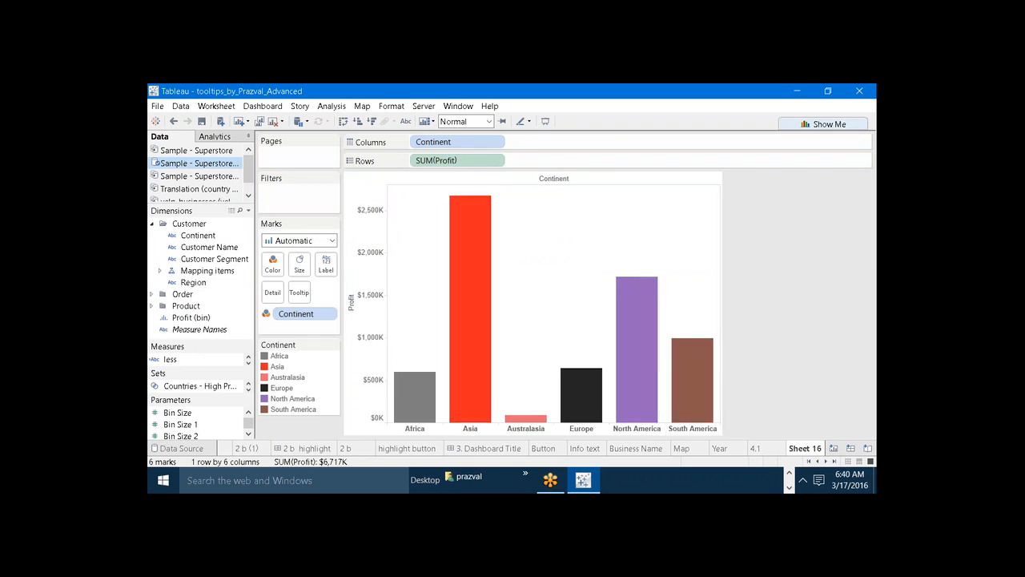
Examine the default tooltips of the continent bars in the new chart.
{"action": "left_click", "coordinate": [478, 246]}
{"action": "left_click", "coordinate": [535, 213]}
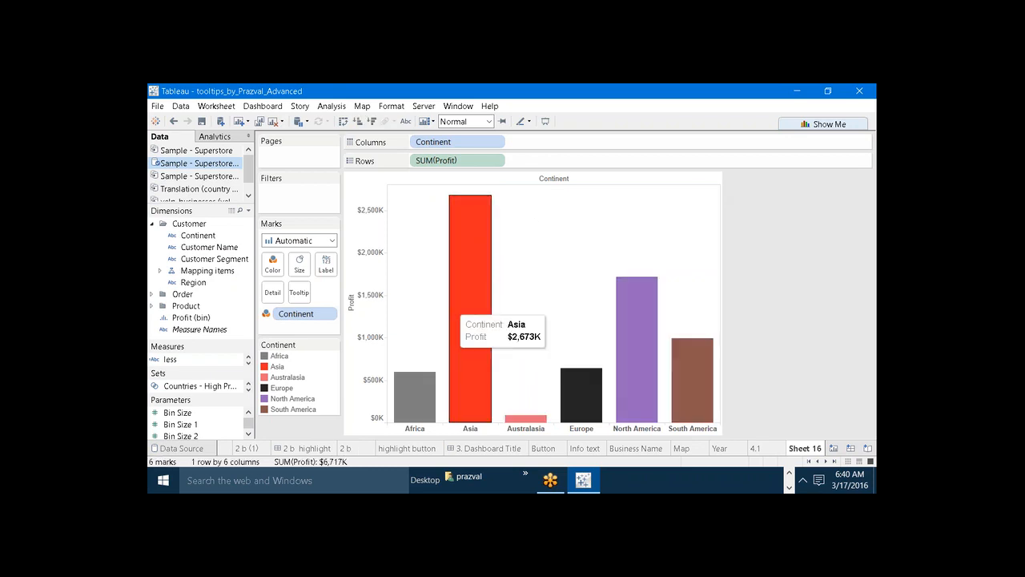
{"action": "left_click", "coordinate": [418, 385]}
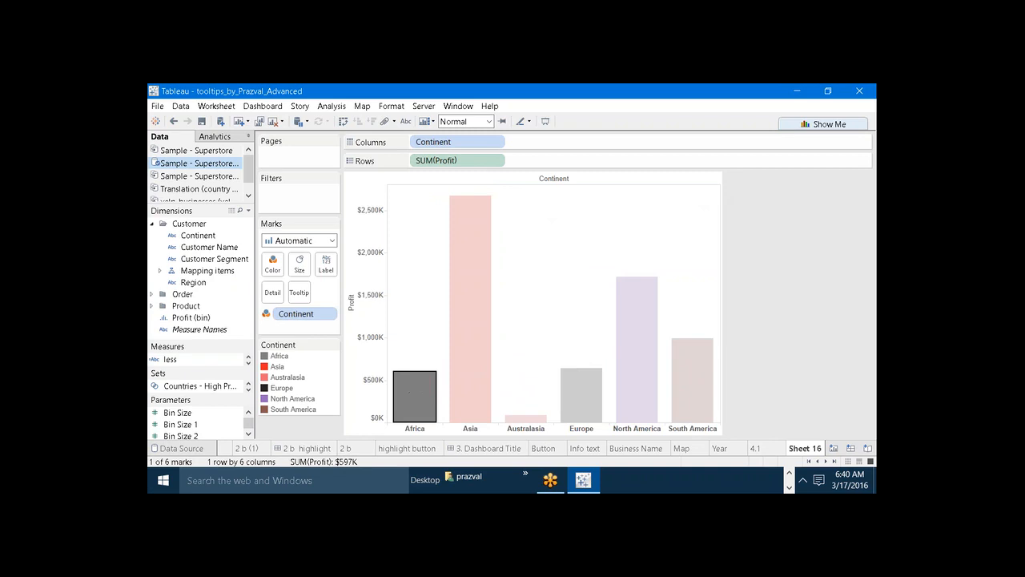
{"action": "left_click", "coordinate": [514, 314]}
{"action": "left_click", "coordinate": [534, 417]}
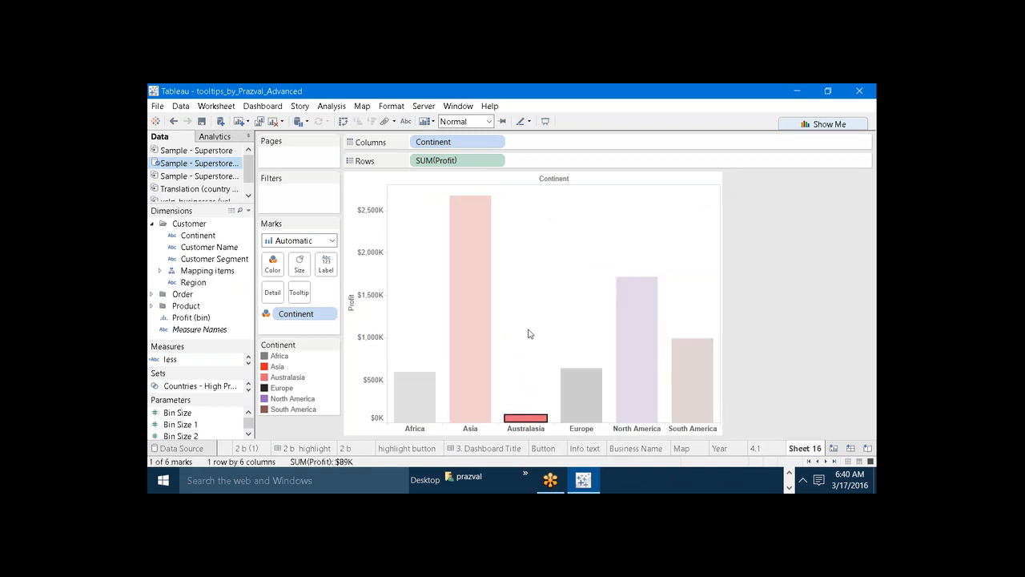
{"action": "left_click", "coordinate": [554, 360]}
{"action": "left_click", "coordinate": [565, 374]}
{"action": "left_click", "coordinate": [565, 282]}
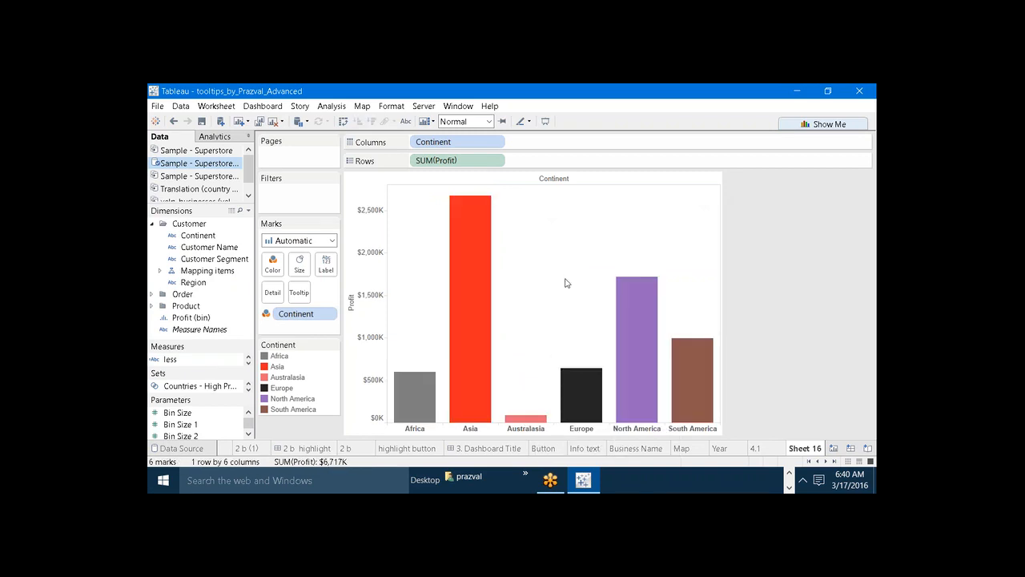
{"action": "left_click", "coordinate": [622, 308]}
{"action": "left_click", "coordinate": [563, 296]}
Examine the custom bar-style tooltip of the Africa bar on sheet 4.1 for comparison.
{"action": "left_click", "coordinate": [754, 449]}
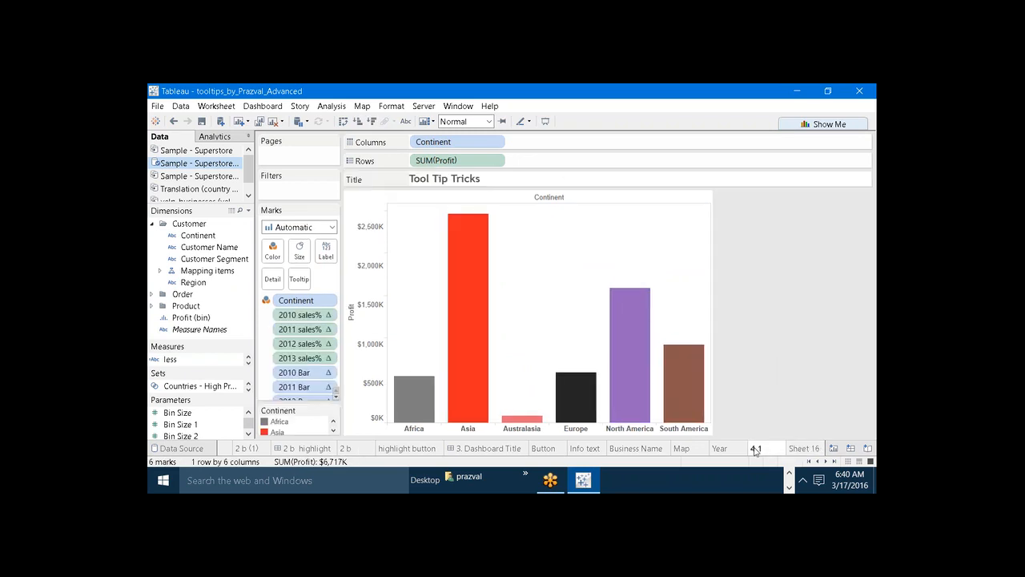
{"action": "left_click", "coordinate": [416, 389]}
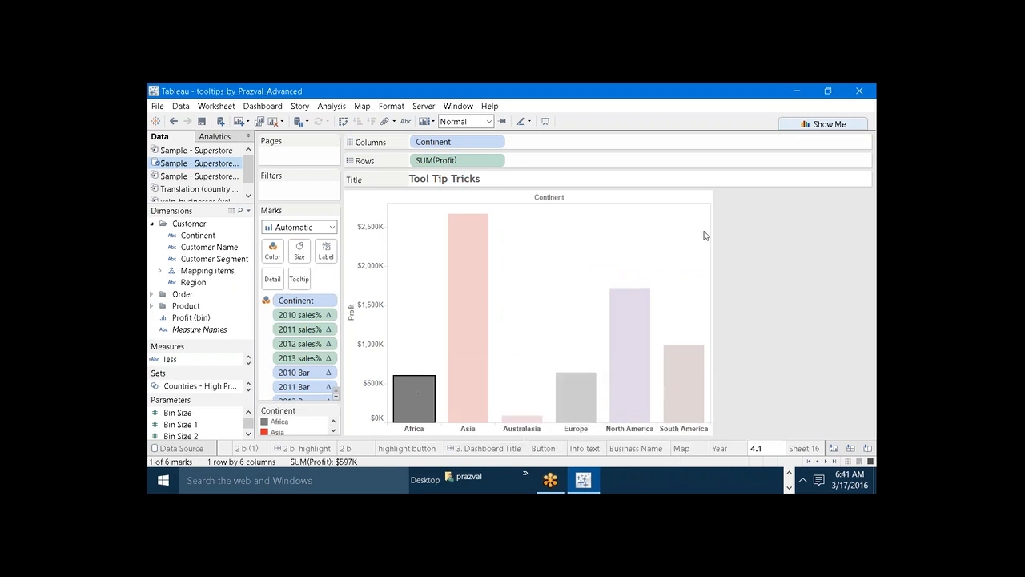
{"action": "left_click", "coordinate": [618, 260]}
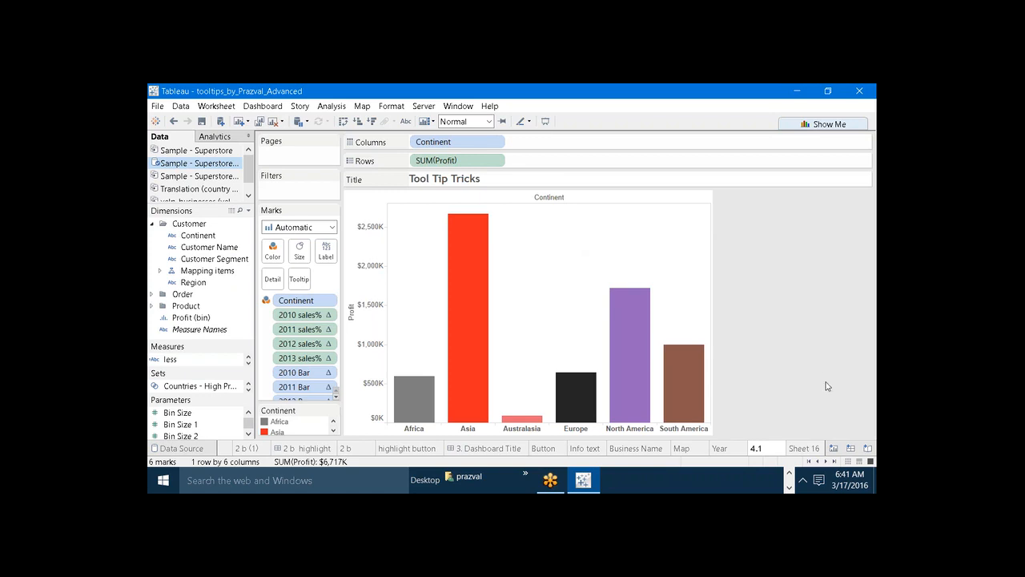
Return to Sheet 16 and start a calculated field named 2010 Profit%.
{"action": "left_click", "coordinate": [811, 448]}
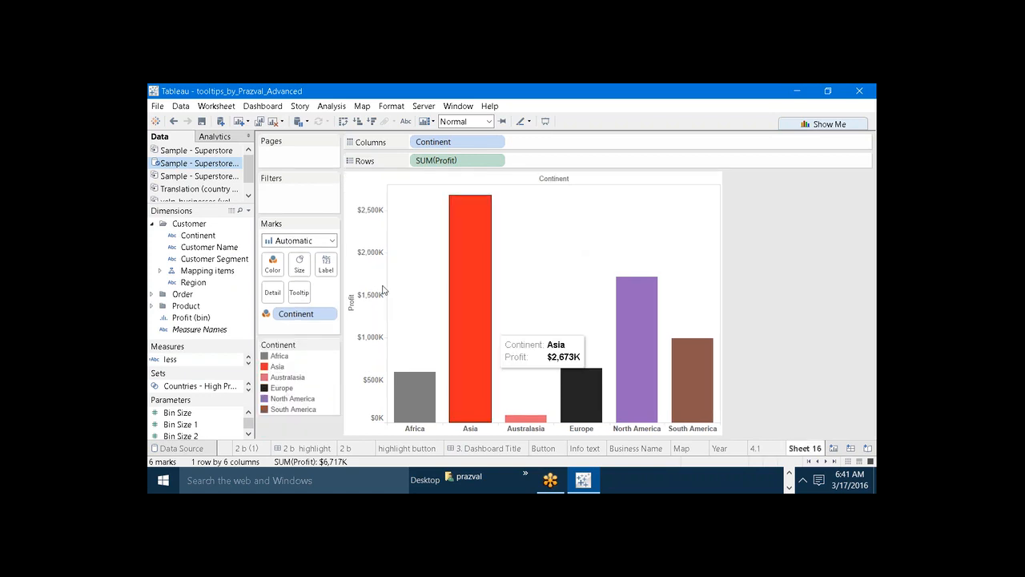
{"action": "left_click", "coordinate": [249, 210]}
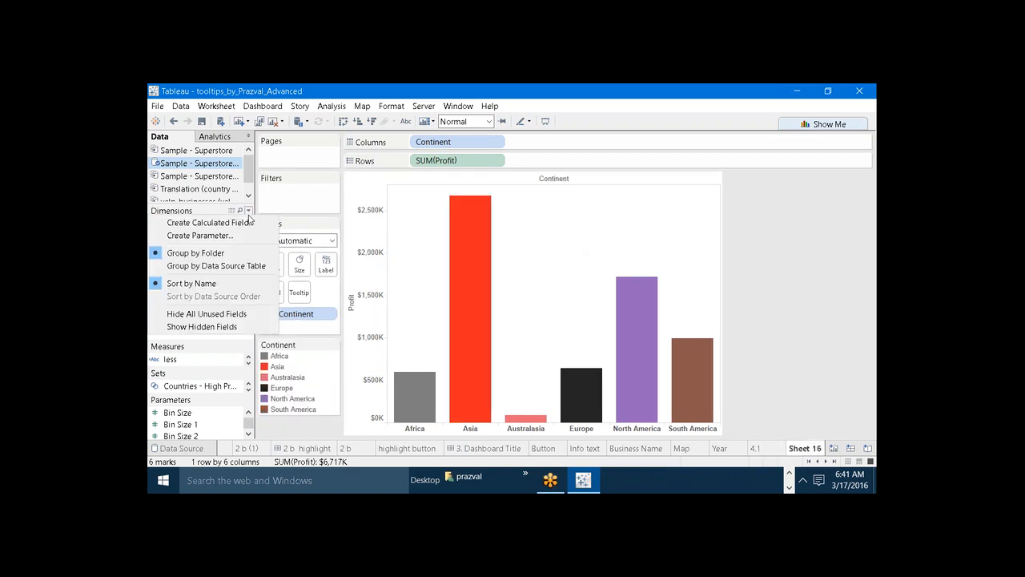
{"action": "left_click", "coordinate": [247, 220]}
{"action": "type", "text": "2"}
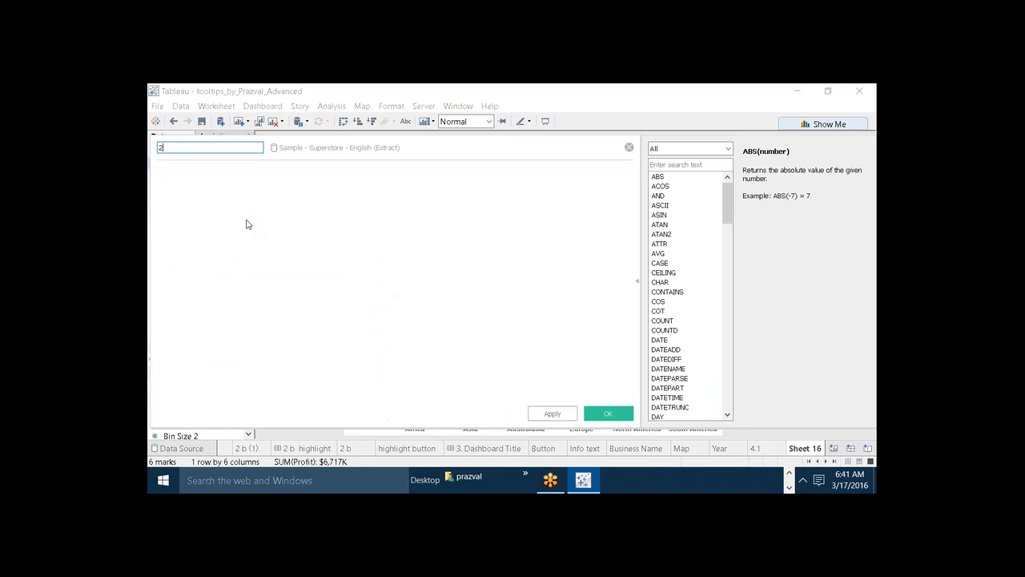
{"action": "type", "text": "010P Profit%"}
Begin the formula with the condition IF YEAR([Order Date]) = 2010.
{"action": "left_click", "coordinate": [263, 223]}
{"action": "type", "text": "IF YEAR("}
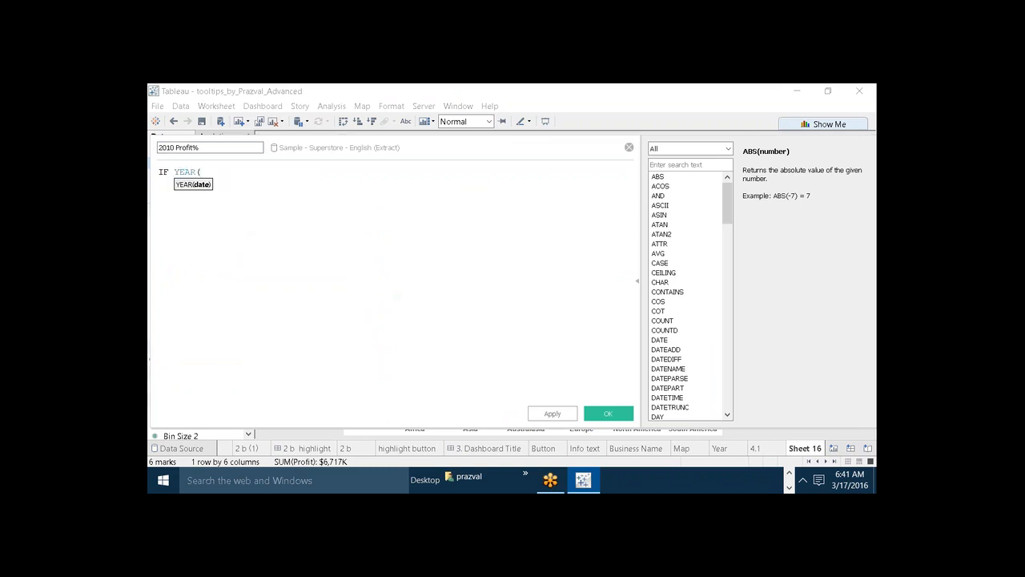
{"action": "type", "text": "OR"}
{"action": "double_click", "coordinate": [245, 198]}
{"action": "type", "text": ") = 2"}
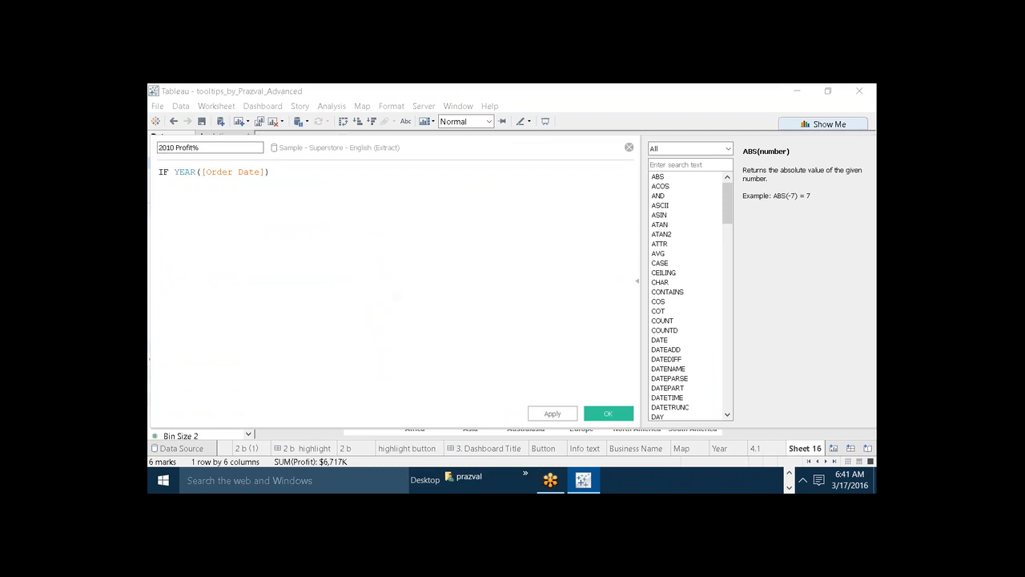
{"action": "type", "text": "010 THEN PRO"}
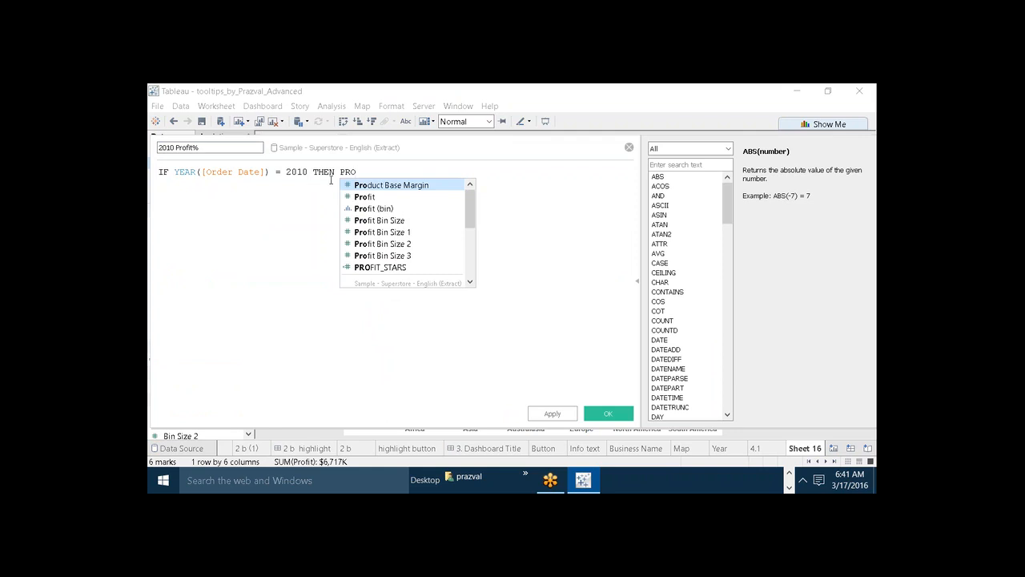
Complete the conditional expression with THEN [Profit] END.
{"action": "key", "text": "Down"}
{"action": "key", "text": "Return"}
{"action": "type", "text": "EN"}
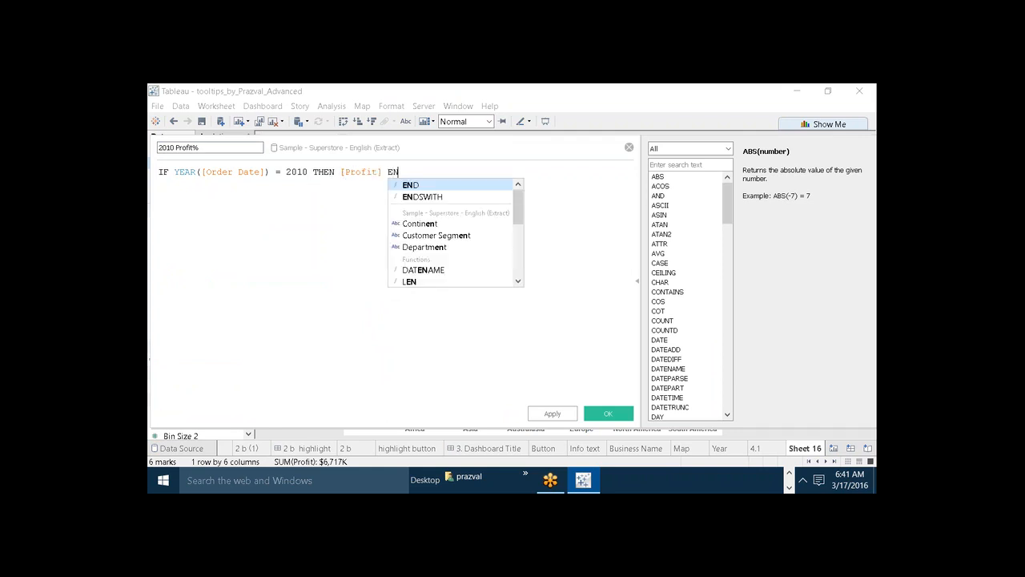
{"action": "type", "text": "D"}
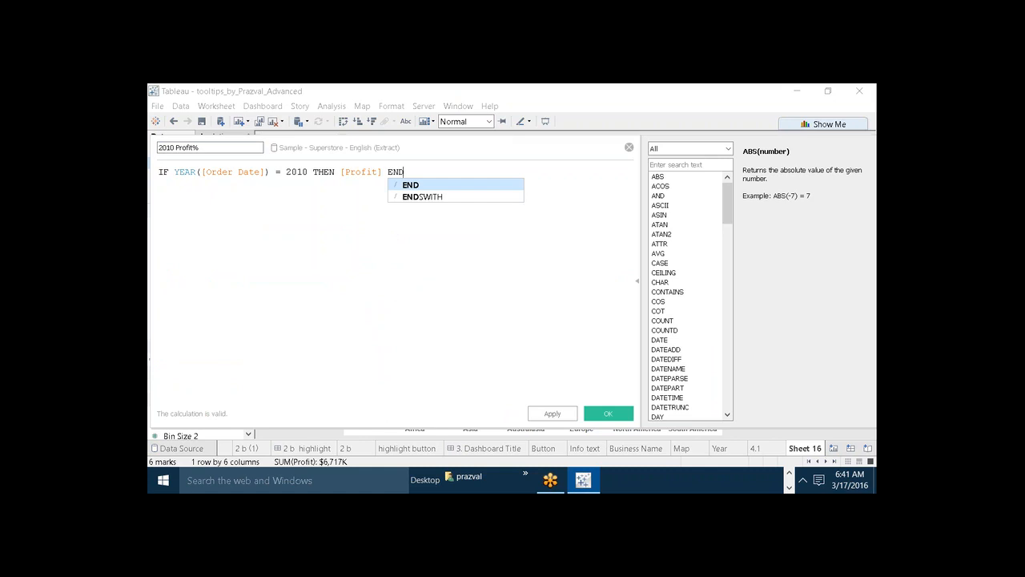
Wrap the whole IF expression in a SUM() function.
{"action": "type", "text": ")"}
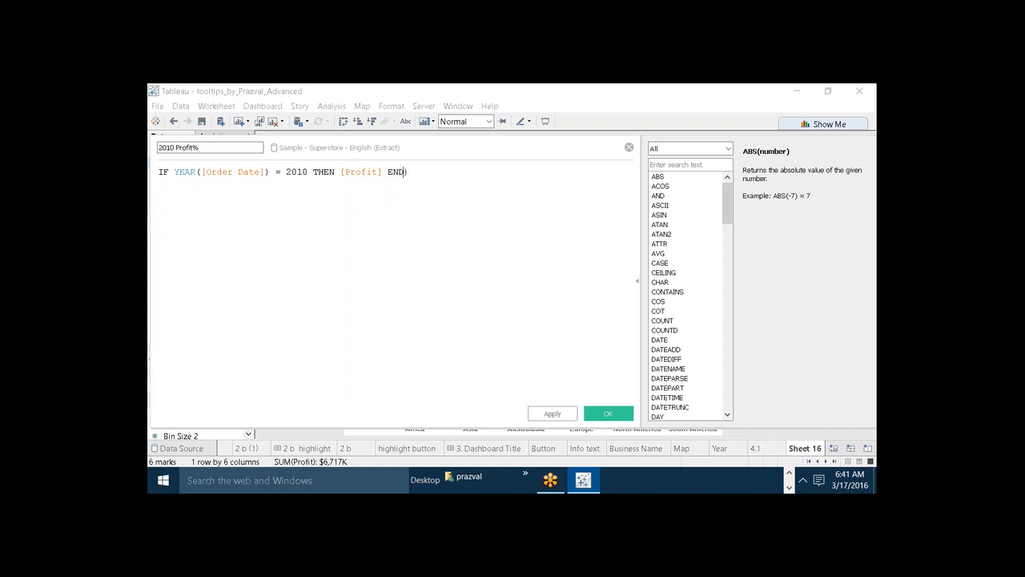
{"action": "left_click", "coordinate": [344, 172]}
{"action": "key", "text": "Left"}
{"action": "key", "text": "Left"}
{"action": "key", "text": "Left"}
{"action": "key", "text": "Left"}
{"action": "key", "text": "Left"}
{"action": "key", "text": "Left"}
{"action": "key", "text": "Left"}
{"action": "key", "text": "Left"}
{"action": "key", "text": "Left"}
{"action": "key", "text": "Left"}
{"action": "key", "text": "Left"}
{"action": "key", "text": "Left"}
{"action": "key", "text": "Left"}
{"action": "key", "text": "Left"}
{"action": "key", "text": "Left"}
{"action": "key", "text": "Left"}
{"action": "key", "text": "Left"}
{"action": "key", "text": "Left"}
{"action": "key", "text": "Left"}
{"action": "key", "text": "Left"}
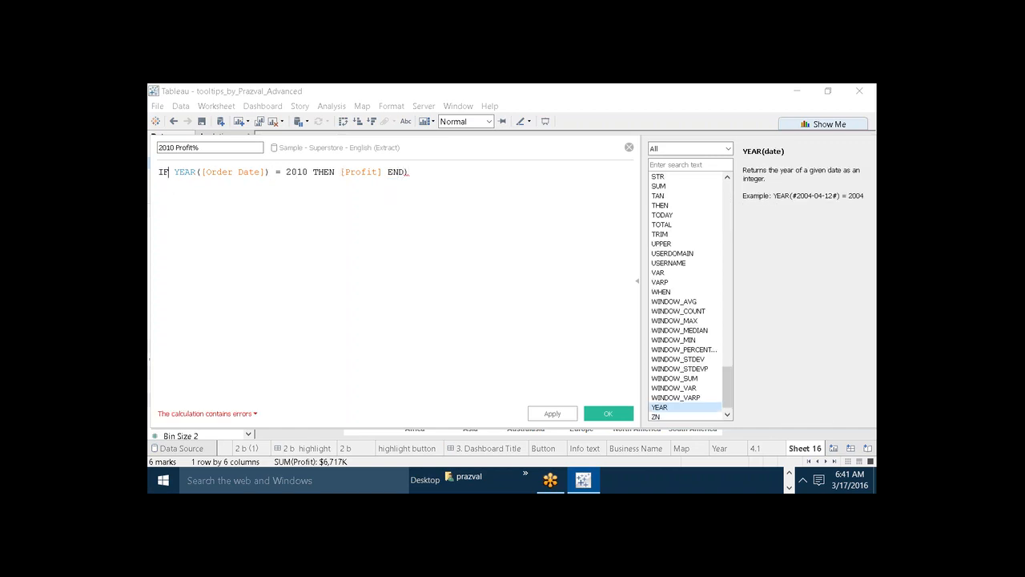
{"action": "type", "text": "("}
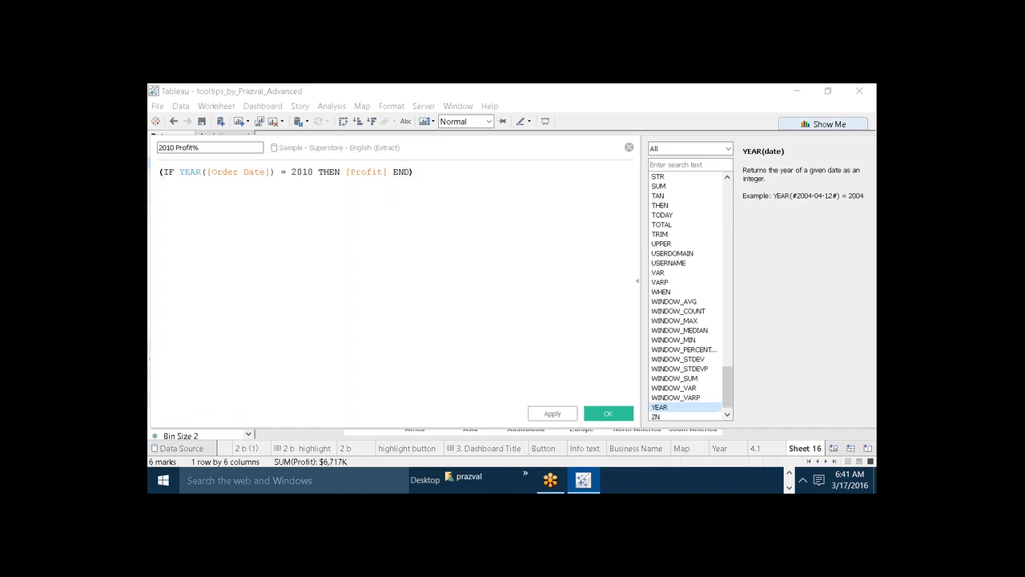
{"action": "type", "text": "SUM"}
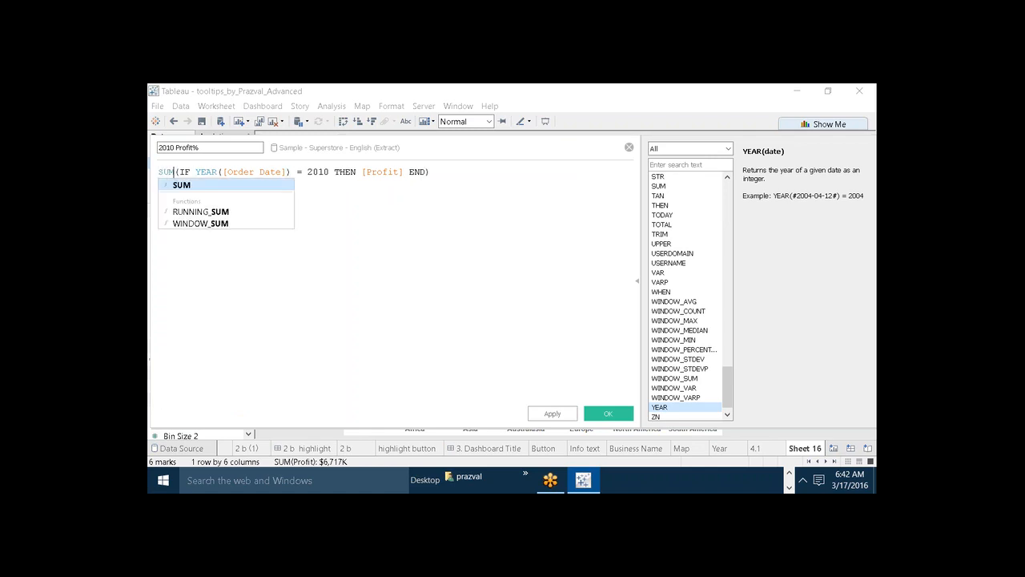
{"action": "scroll", "coordinate": [392, 201], "scroll_direction": "up", "scroll_amount": 3}
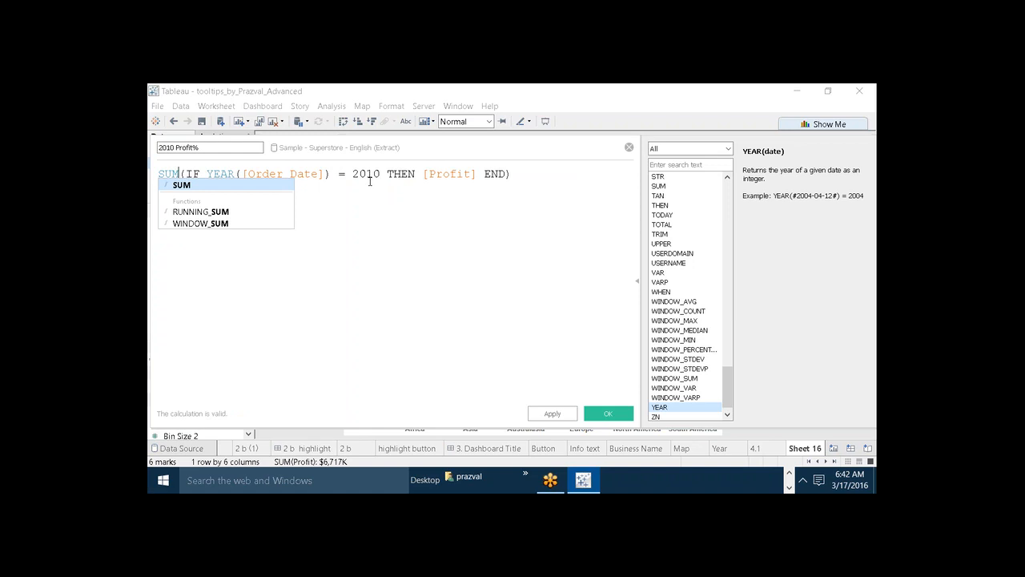
{"action": "left_click", "coordinate": [369, 176]}
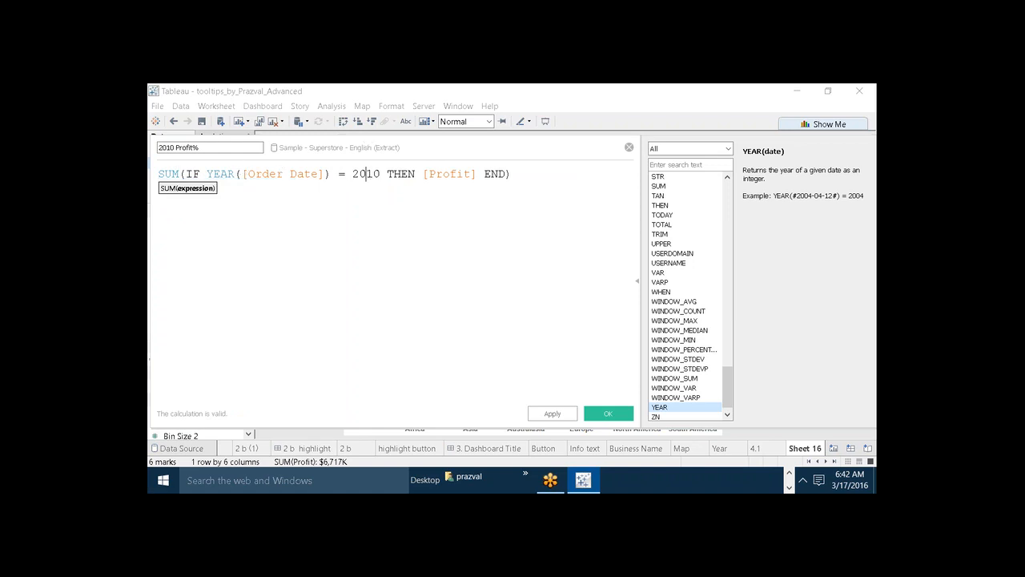
{"action": "left_click", "coordinate": [432, 173]}
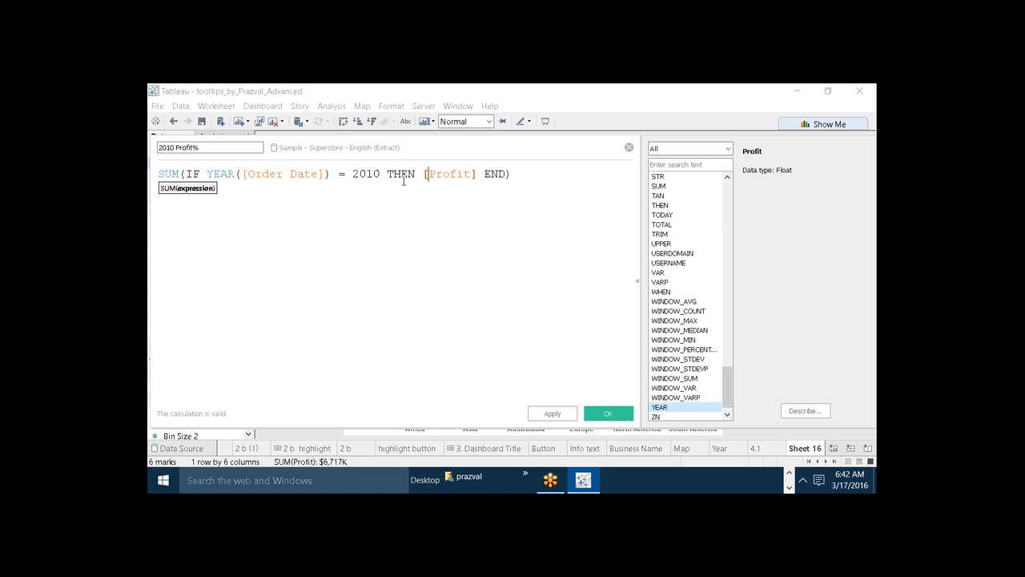
Divide the SUM expression in the 2010 Profit% formula by TOTAL(SUM([Profit])).
{"action": "left_click", "coordinate": [538, 181]}
{"action": "type", "text": "/"}
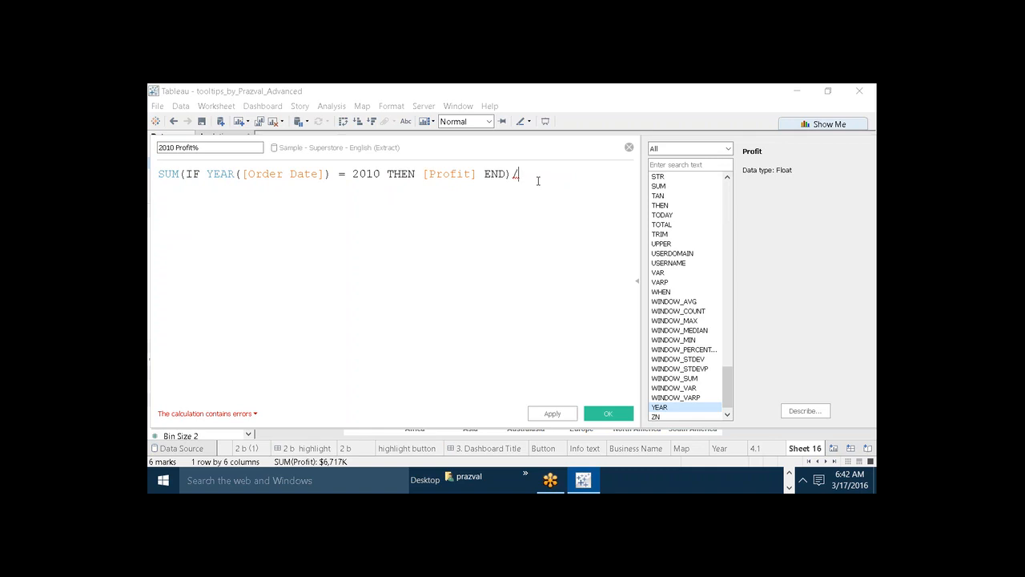
{"action": "type", "text": "TOTAL"}
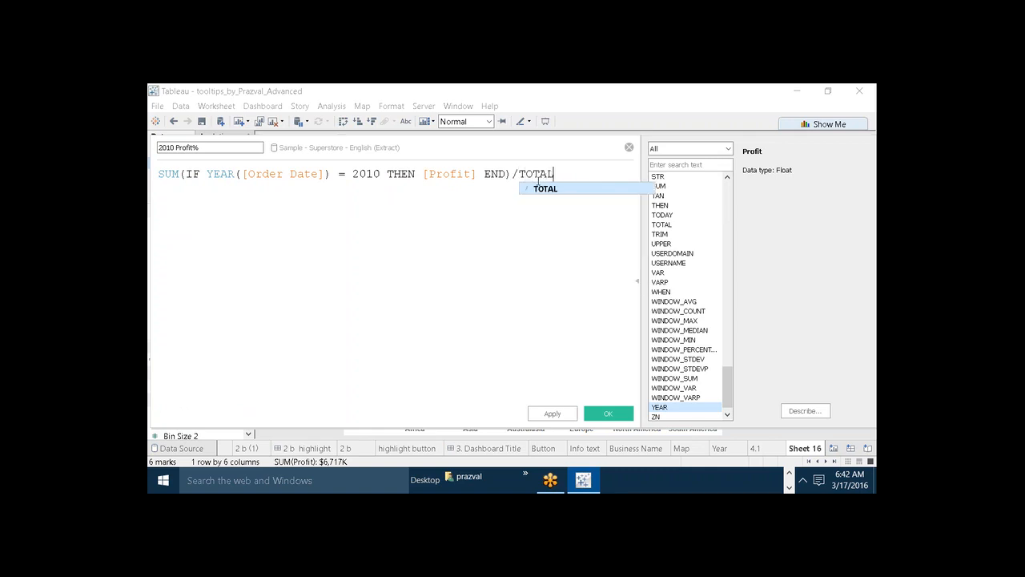
{"action": "type", "text": "(SUM"}
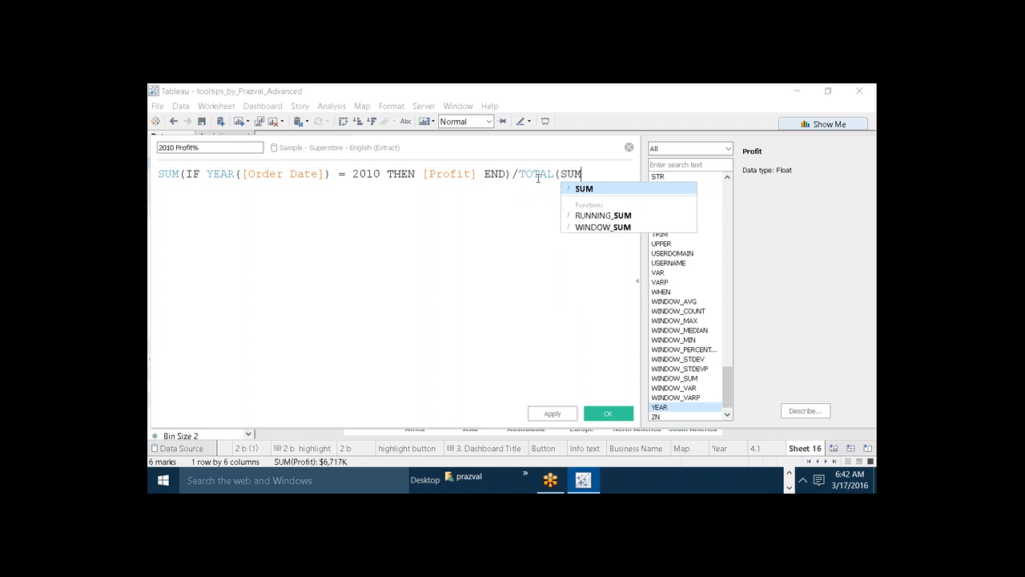
{"action": "type", "text": "(PRO"}
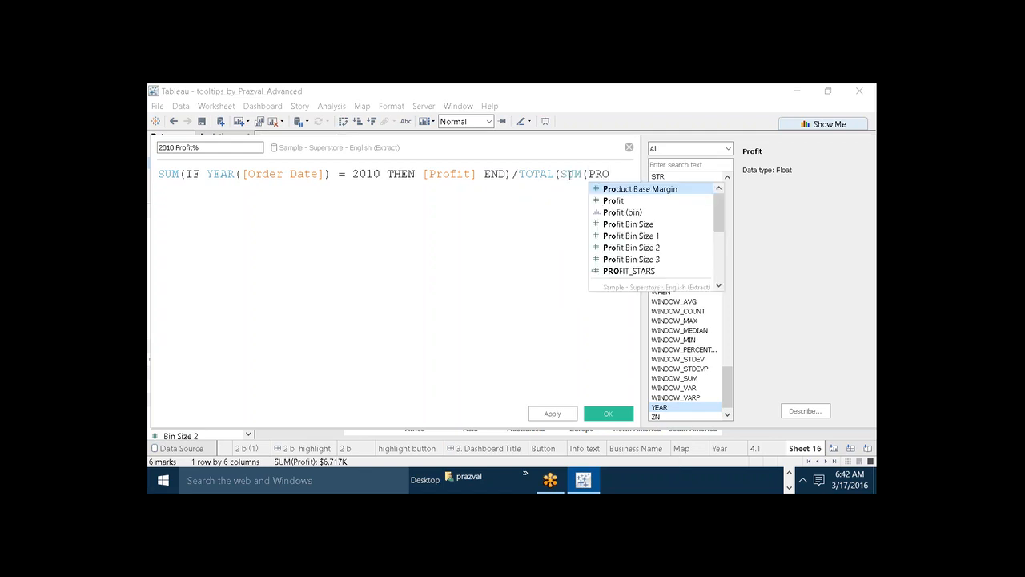
{"action": "left_click", "coordinate": [602, 200]}
{"action": "type", "text": "))"}
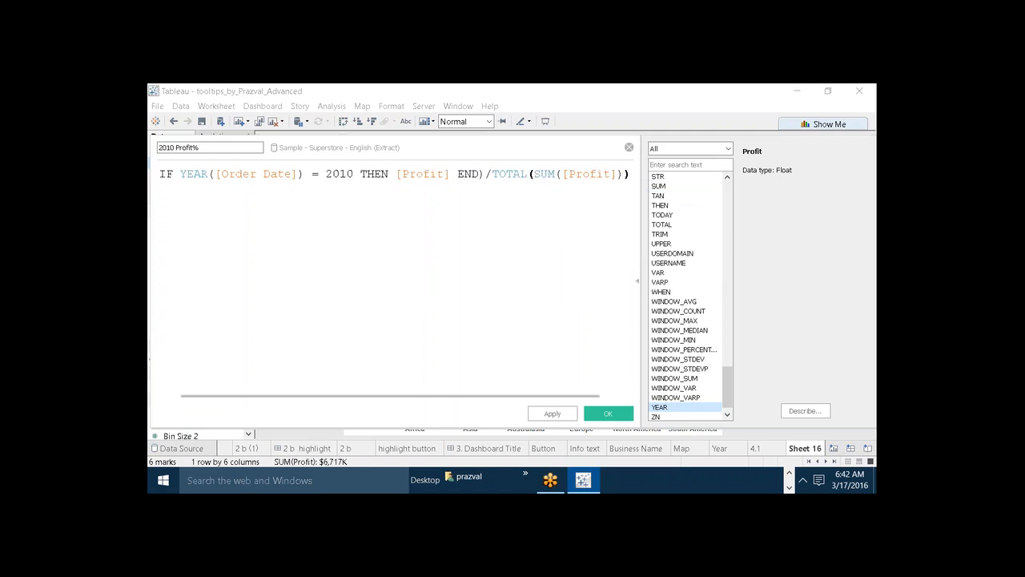
{"action": "key", "text": "Return"}
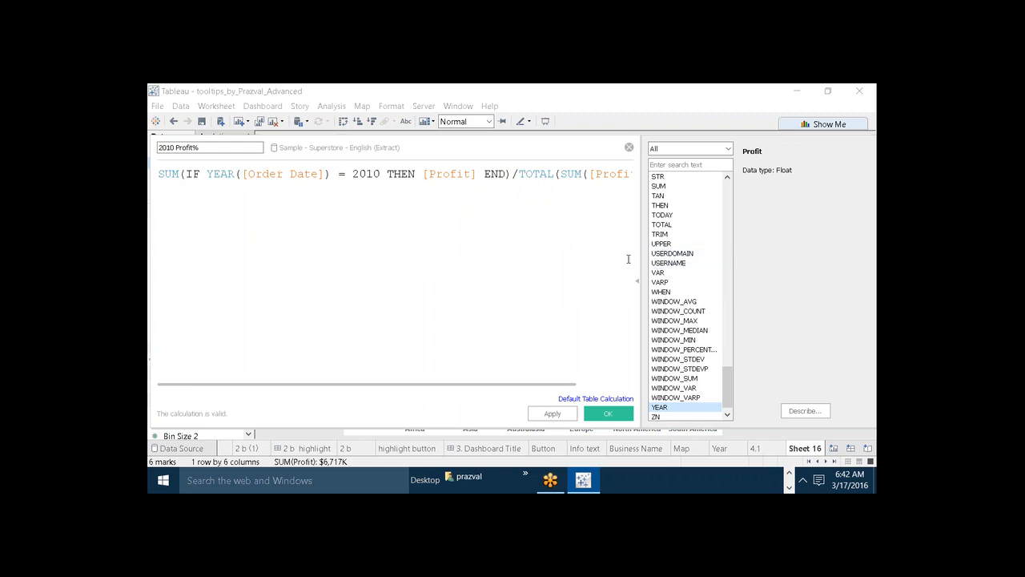
Check the complete 2010 Profit% formula, then apply and save the calculated field.
{"action": "scroll", "coordinate": [602, 289], "scroll_direction": "down", "scroll_amount": 1}
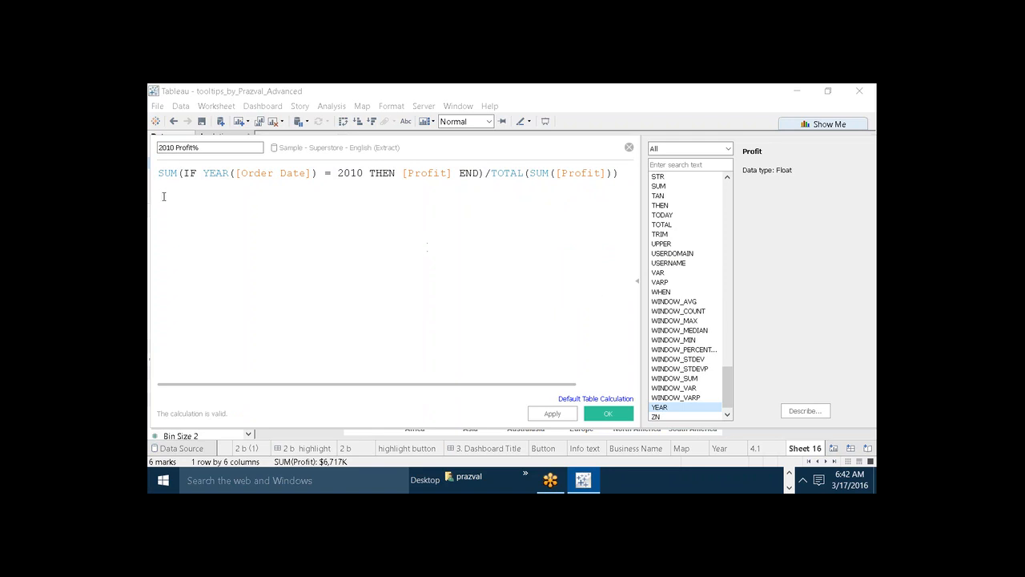
{"action": "left_click_drag", "start_coordinate": [157, 176], "coordinate": [606, 170]}
{"action": "left_click", "coordinate": [587, 235]}
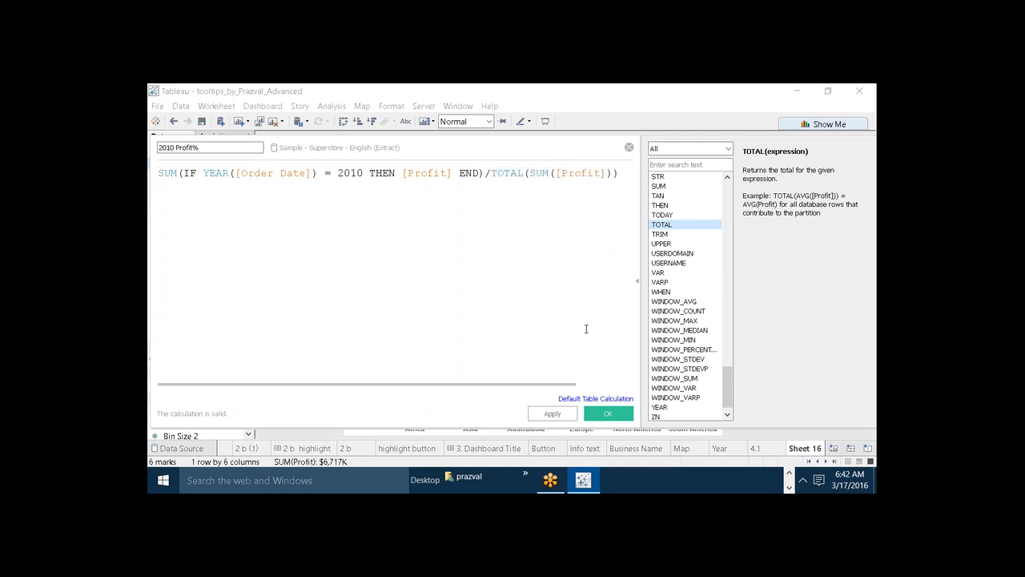
{"action": "left_click", "coordinate": [537, 412]}
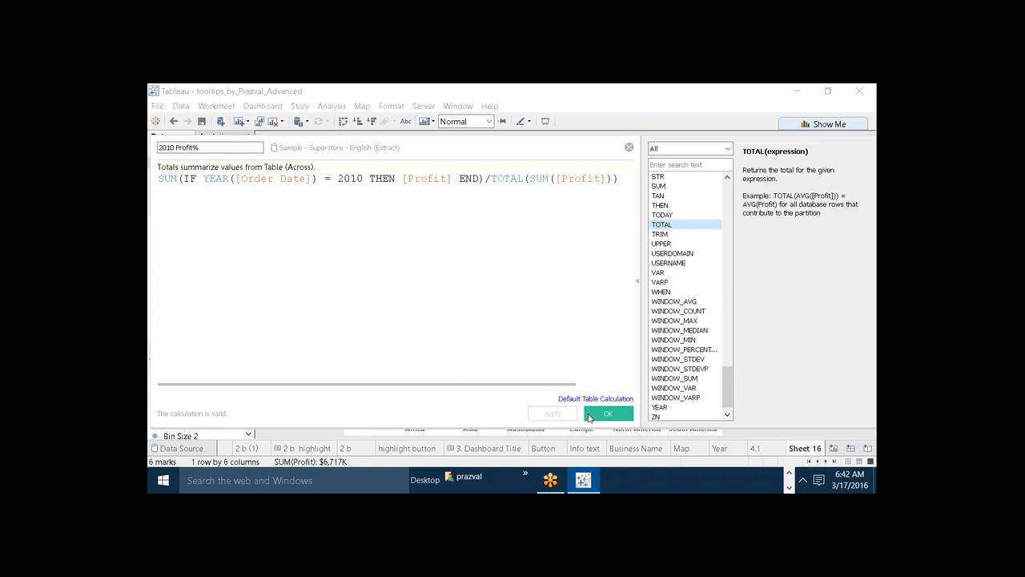
{"action": "left_click", "coordinate": [590, 416]}
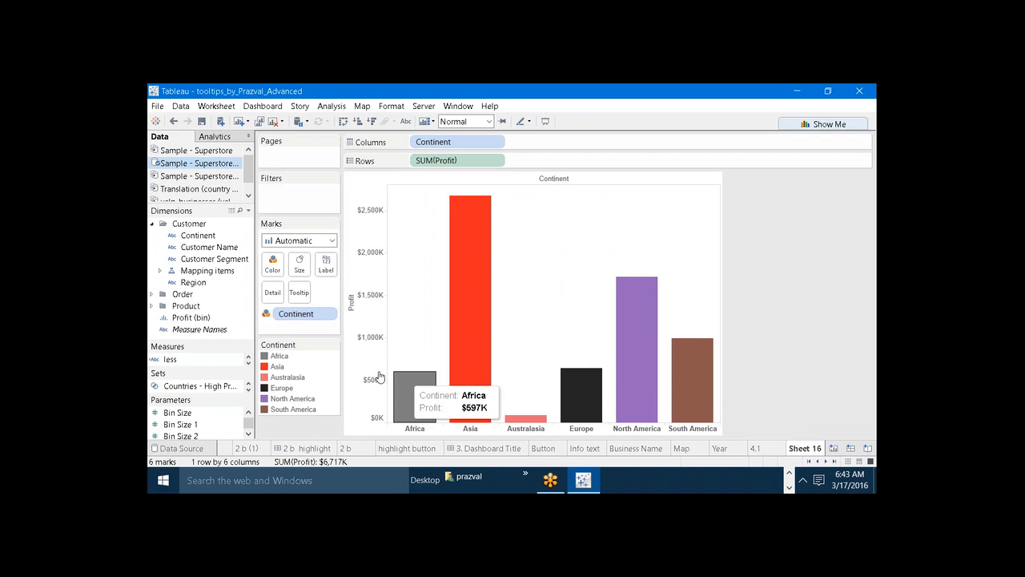
Enlarge the list of measures and duplicate the 2010 Profit% field.
{"action": "left_click_drag", "start_coordinate": [216, 346], "coordinate": [208, 233]}
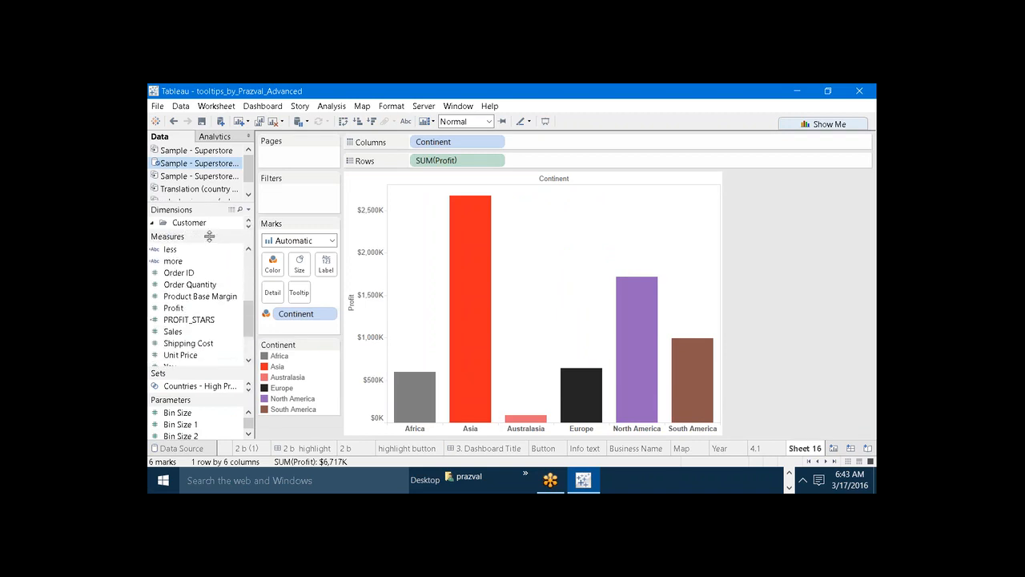
{"action": "left_click_drag", "start_coordinate": [248, 317], "coordinate": [249, 270]}
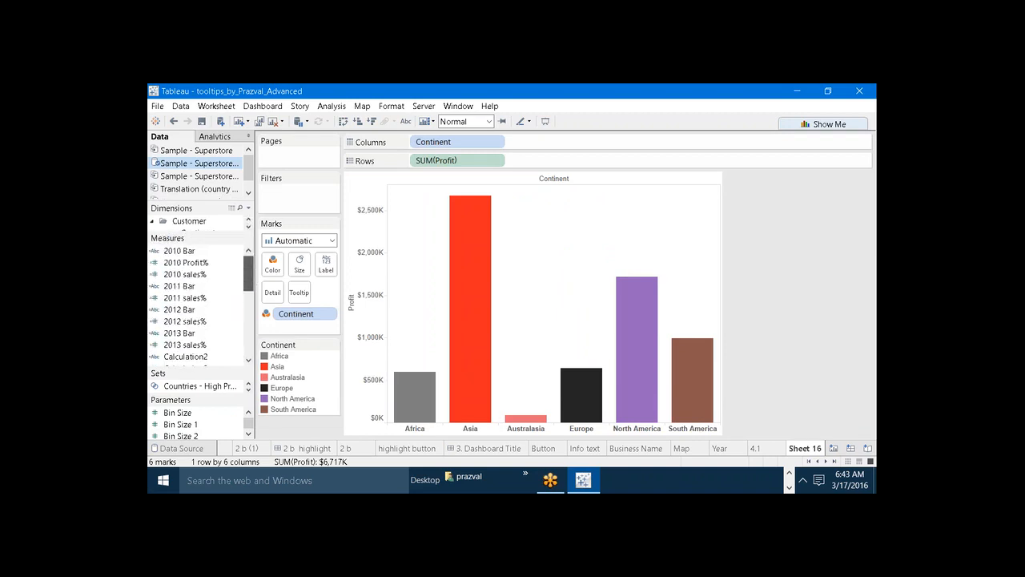
{"action": "right_click", "coordinate": [210, 261]}
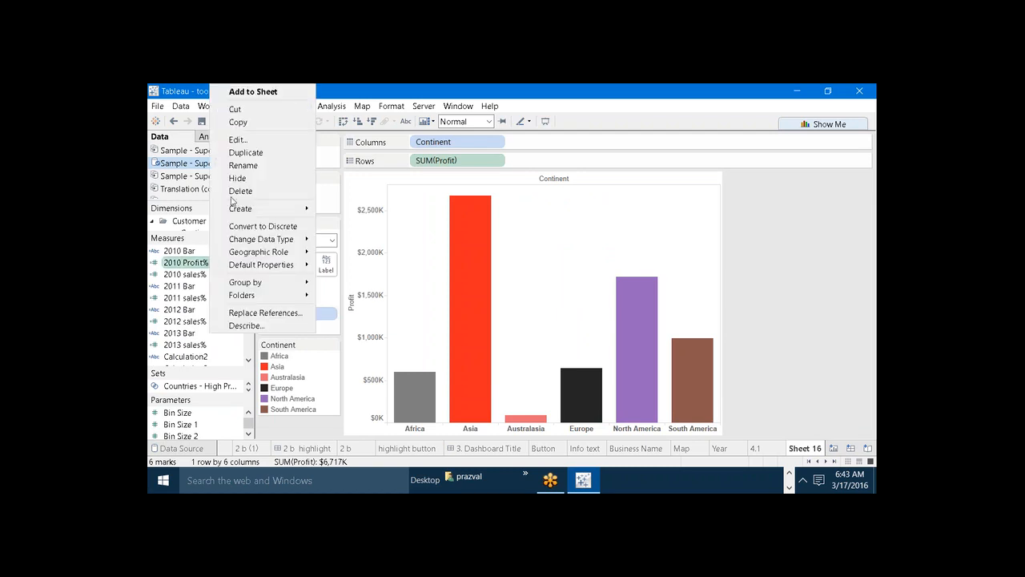
{"action": "left_click", "coordinate": [237, 153]}
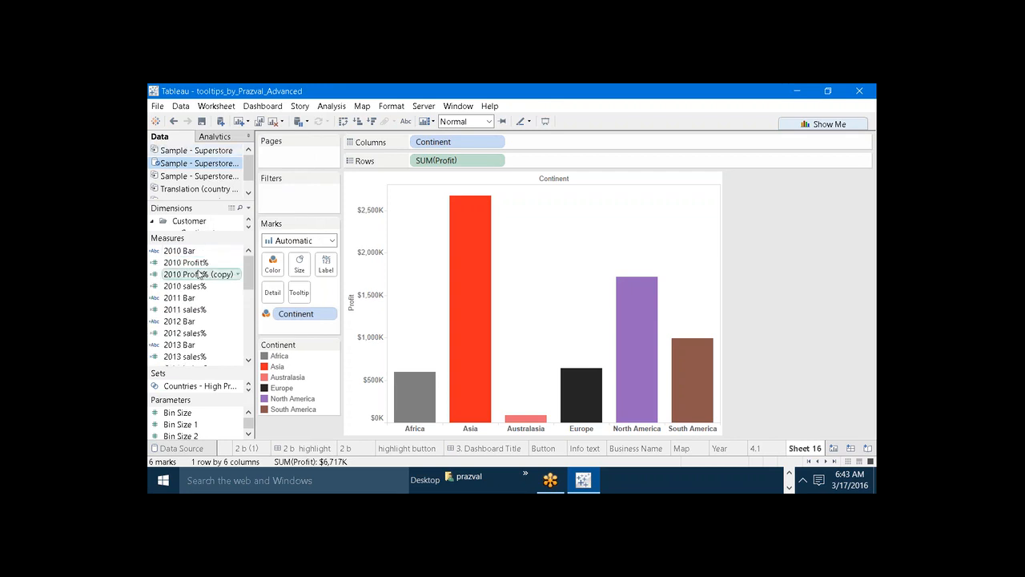
Rename the copy of 2010 Profit% as 2011 Profit%, change the year in its formula to 2011 and save it.
{"action": "right_click", "coordinate": [199, 274]}
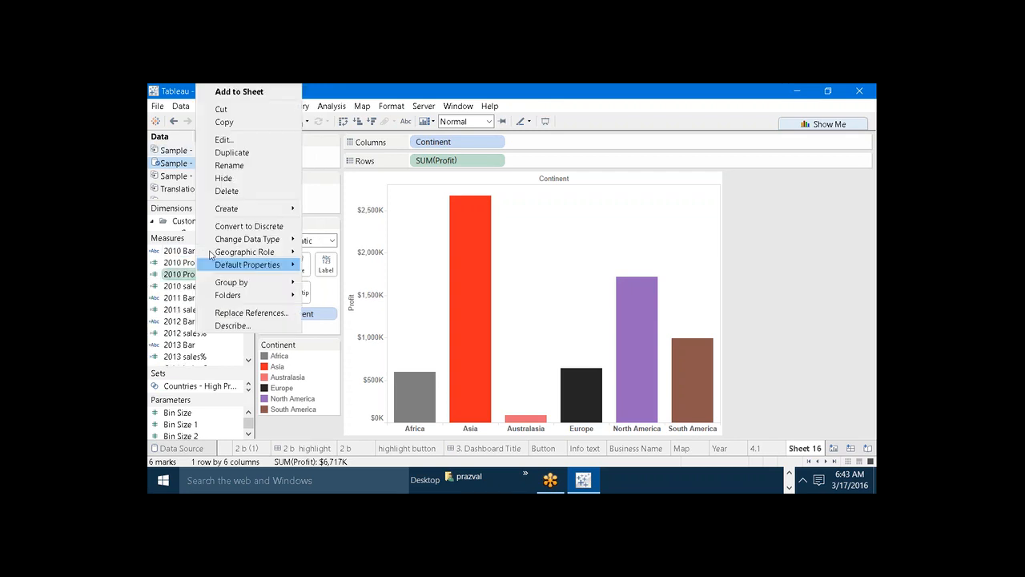
{"action": "left_click", "coordinate": [226, 140]}
{"action": "key", "text": "BackSpace"}
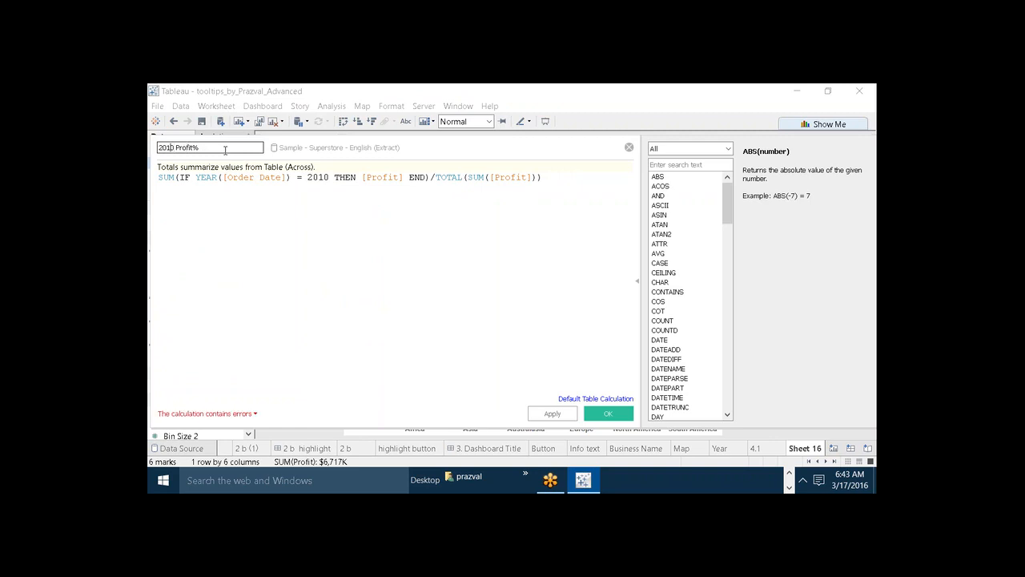
{"action": "key", "text": "BackSpace"}
{"action": "type", "text": "1"}
{"action": "left_click", "coordinate": [330, 178]}
{"action": "key", "text": "BackSpace"}
{"action": "type", "text": "1"}
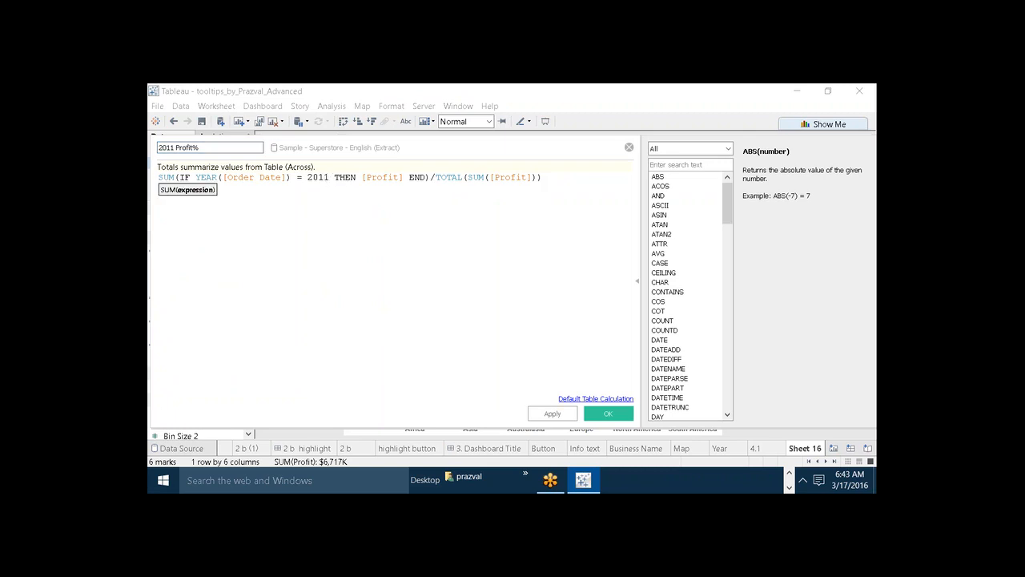
{"action": "left_click", "coordinate": [605, 414]}
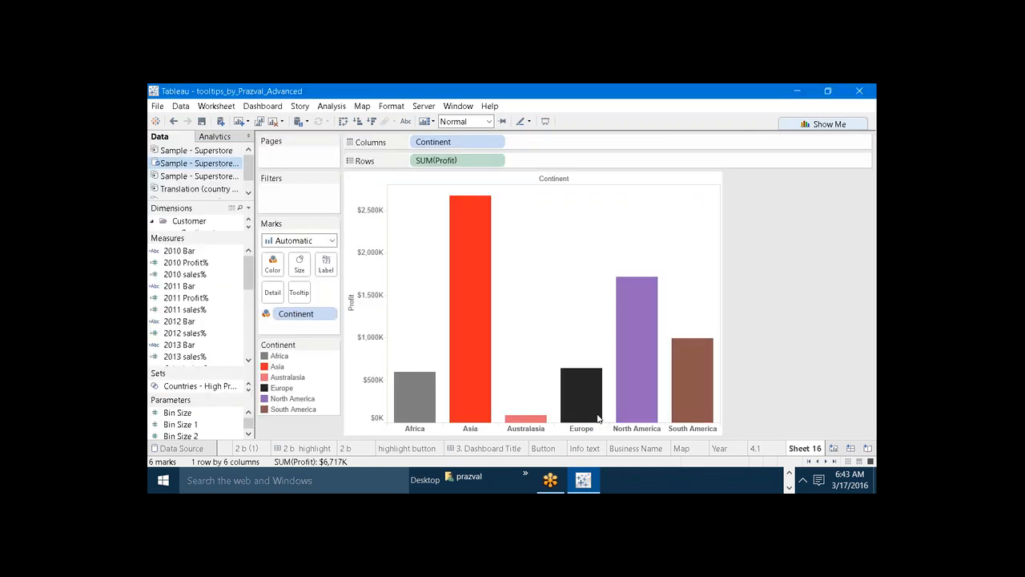
Make more room for the measures and duplicate the 2011 Profit% field.
{"action": "left_click_drag", "start_coordinate": [214, 234], "coordinate": [203, 213]}
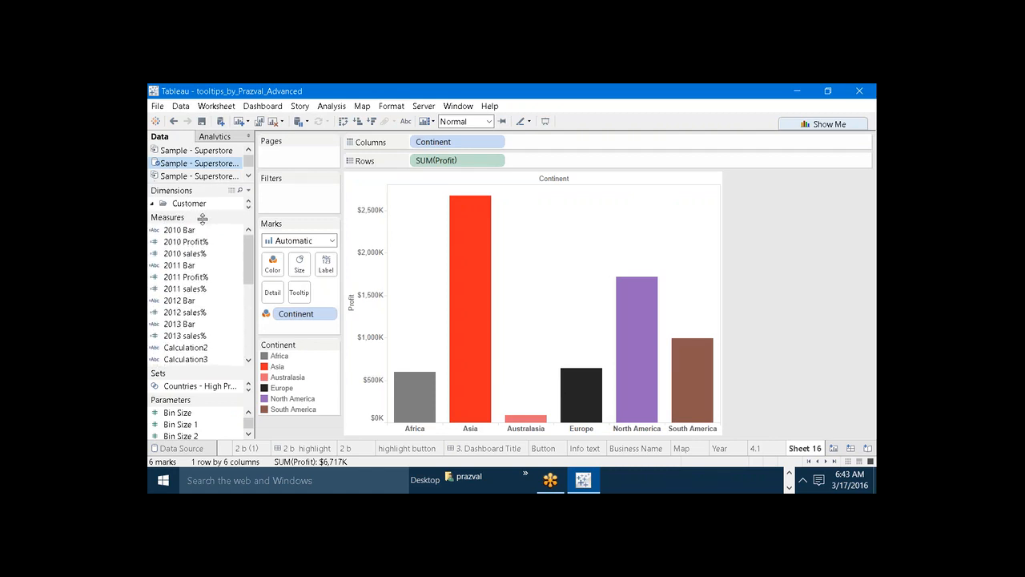
{"action": "left_click_drag", "start_coordinate": [249, 270], "coordinate": [248, 274]}
{"action": "right_click", "coordinate": [182, 266]}
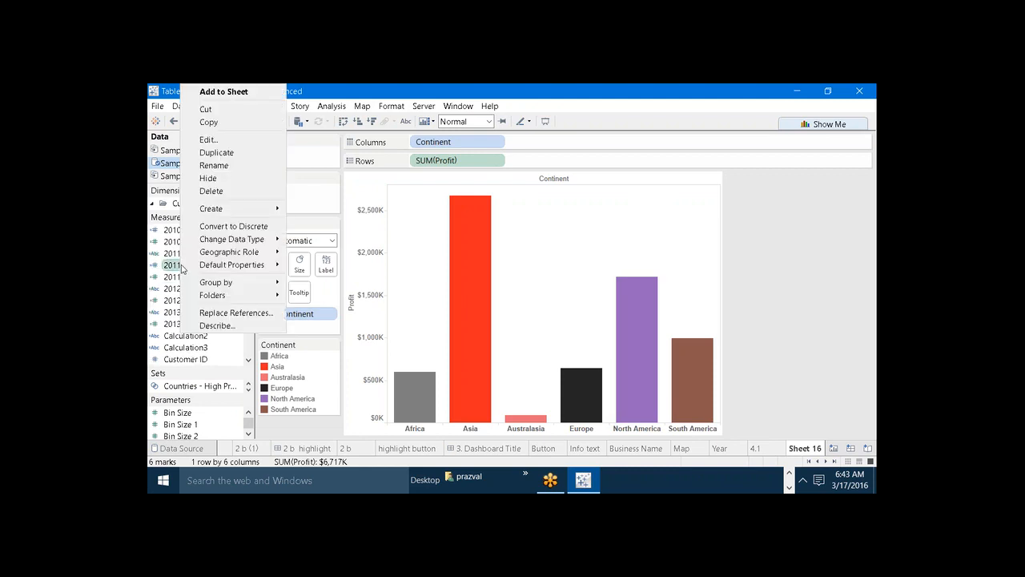
{"action": "left_click", "coordinate": [215, 153]}
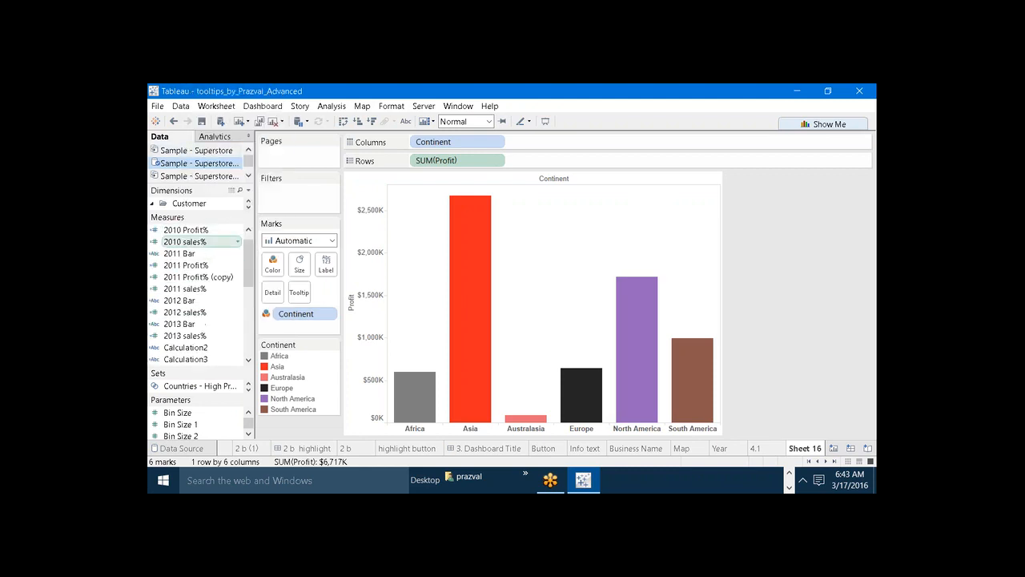
Open the copy of 2011 Profit% for editing and rename it 2012 Profit%.
{"action": "right_click", "coordinate": [193, 280]}
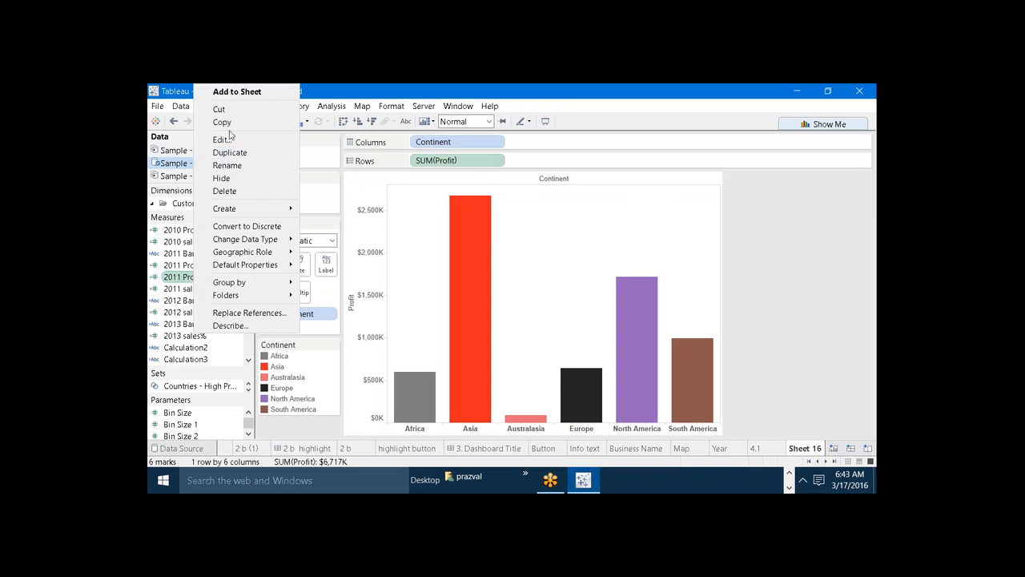
{"action": "left_click", "coordinate": [225, 138]}
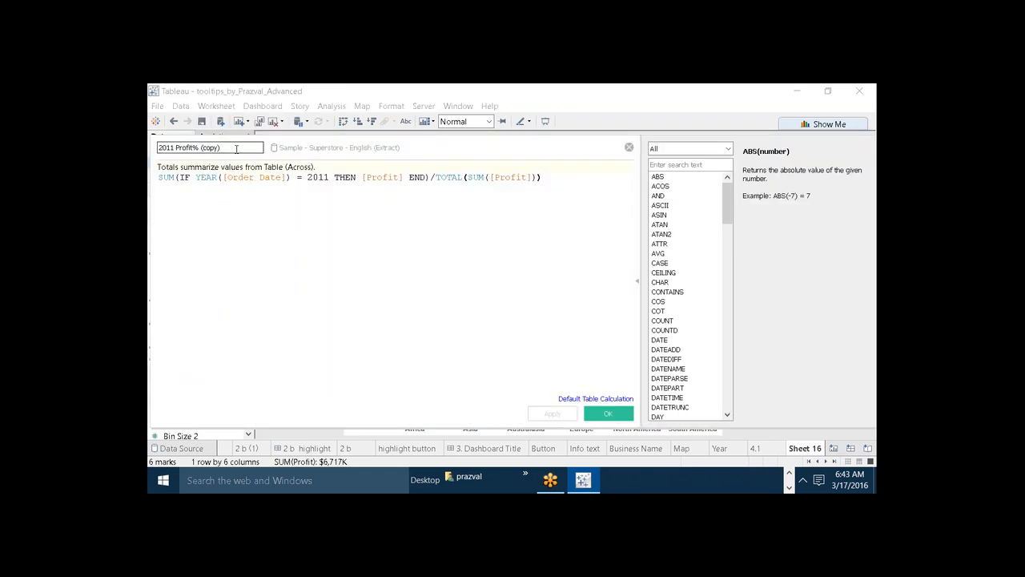
{"action": "key", "text": "BackSpace"}
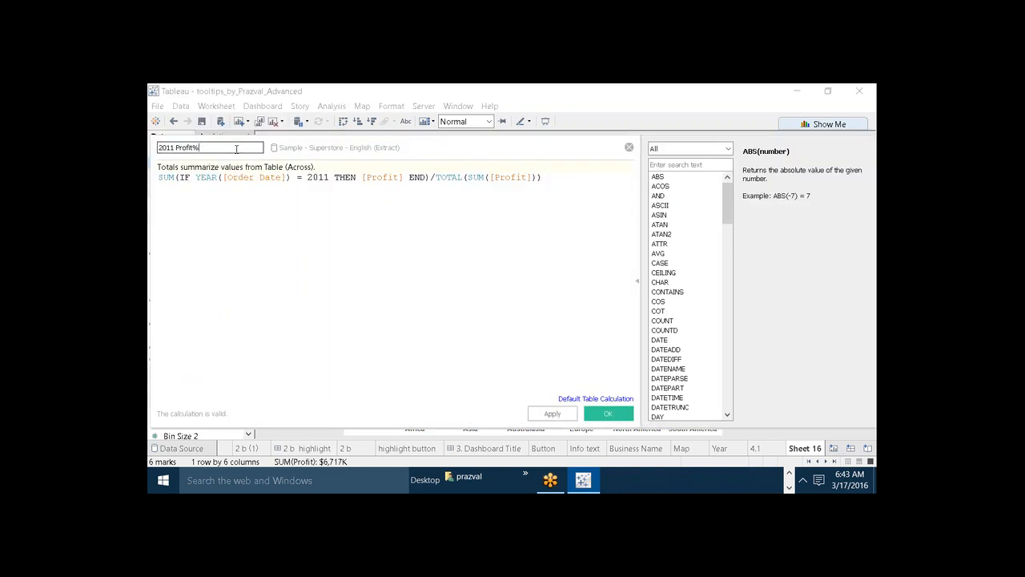
{"action": "key", "text": "Left"}
{"action": "key", "text": "BackSpace"}
Change the year in the 2012 Profit% formula to 2012 and save the calculated field.
{"action": "key", "text": "BackSpace"}
{"action": "type", "text": "2"}
{"action": "left_click", "coordinate": [328, 177]}
{"action": "key", "text": "BackSpace"}
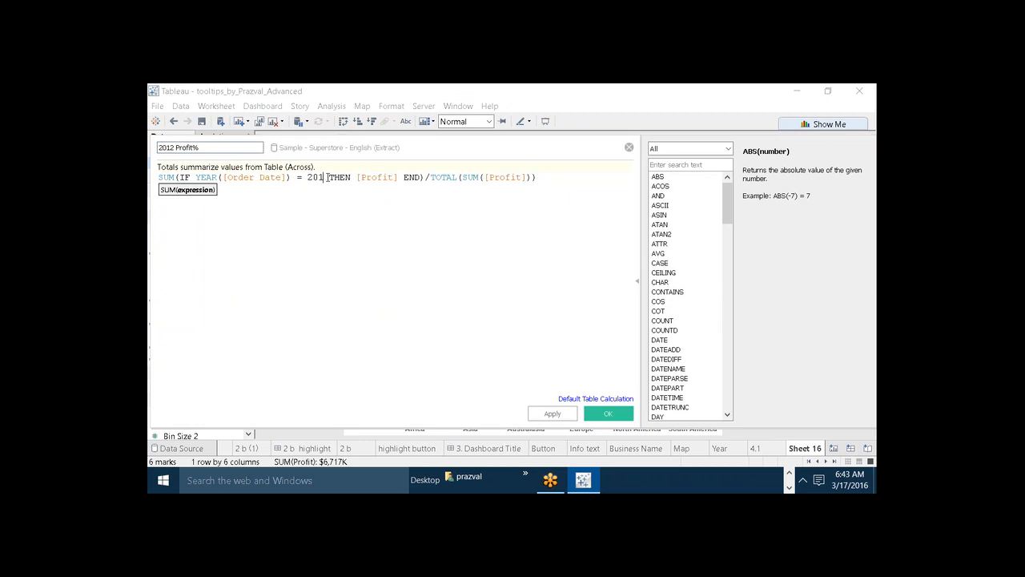
{"action": "type", "text": "2"}
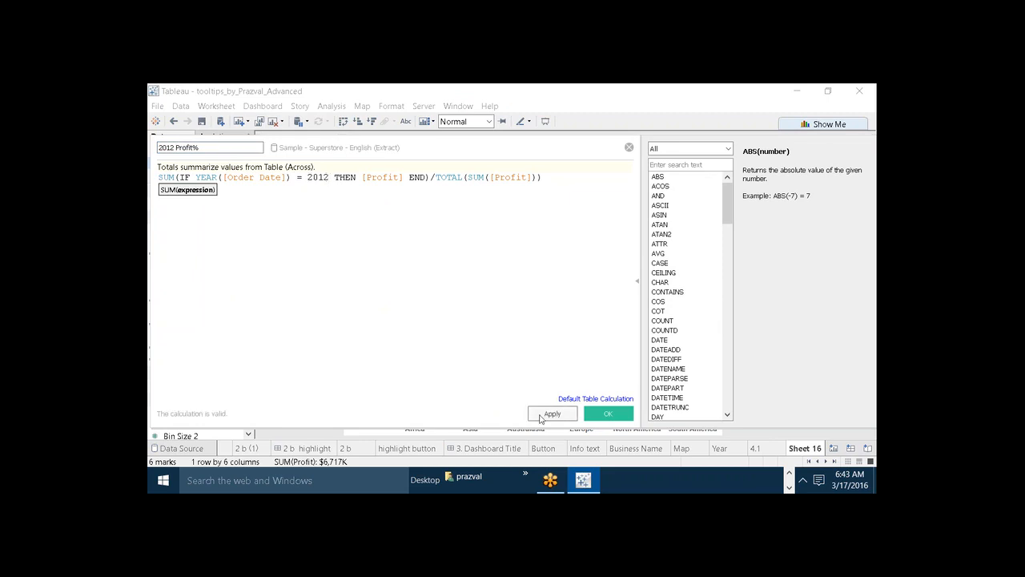
{"action": "left_click", "coordinate": [544, 414]}
{"action": "left_click", "coordinate": [599, 414]}
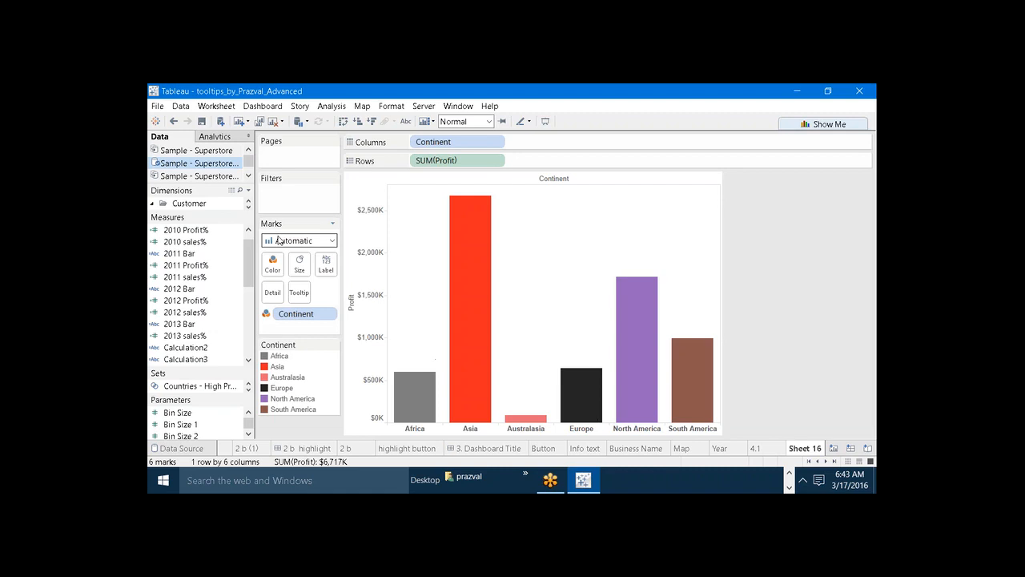
Duplicate the 2012 Profit% field and rename the copy 2013 Profit%.
{"action": "right_click", "coordinate": [186, 301]}
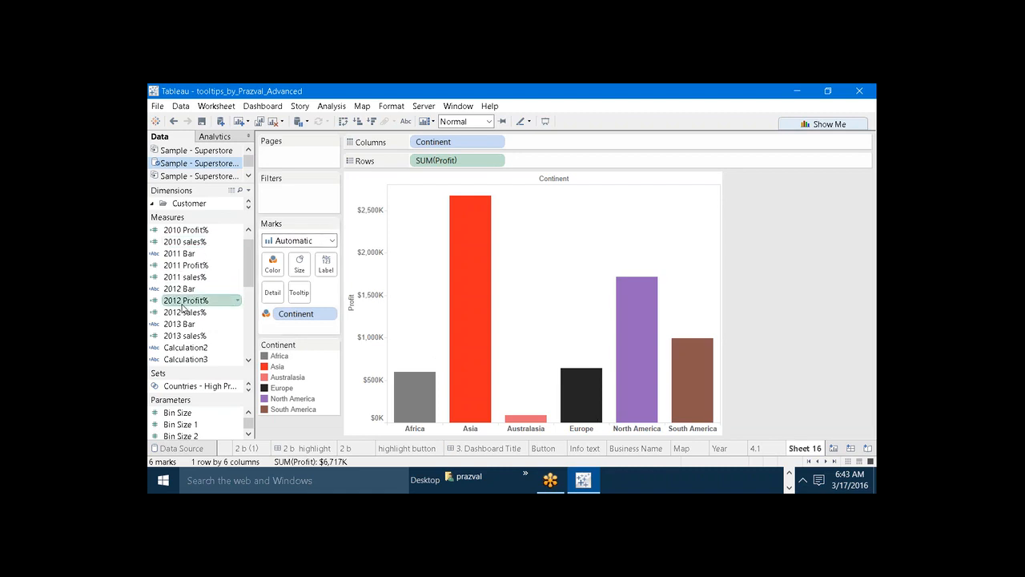
{"action": "left_click", "coordinate": [223, 153]}
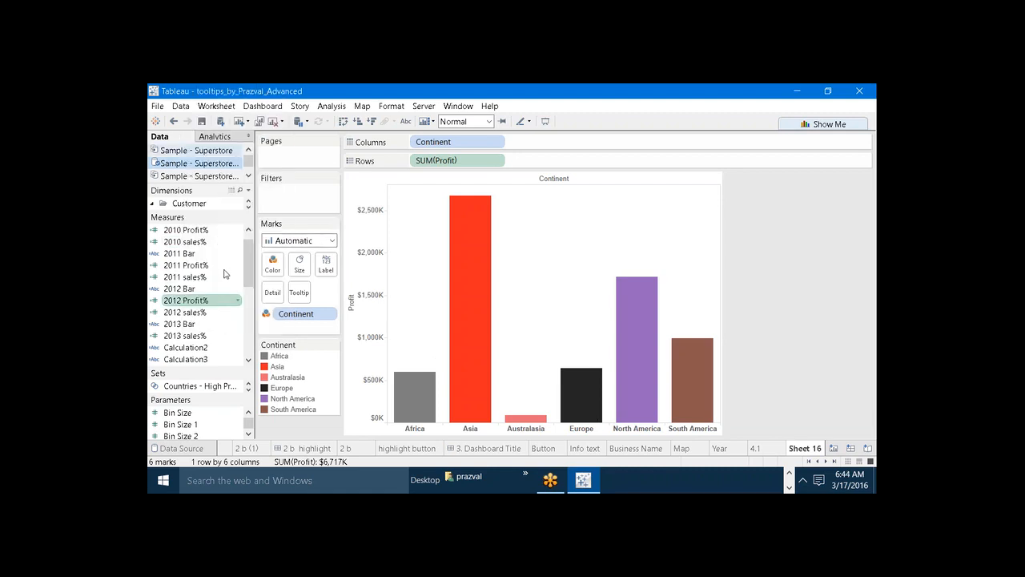
{"action": "right_click", "coordinate": [193, 316]}
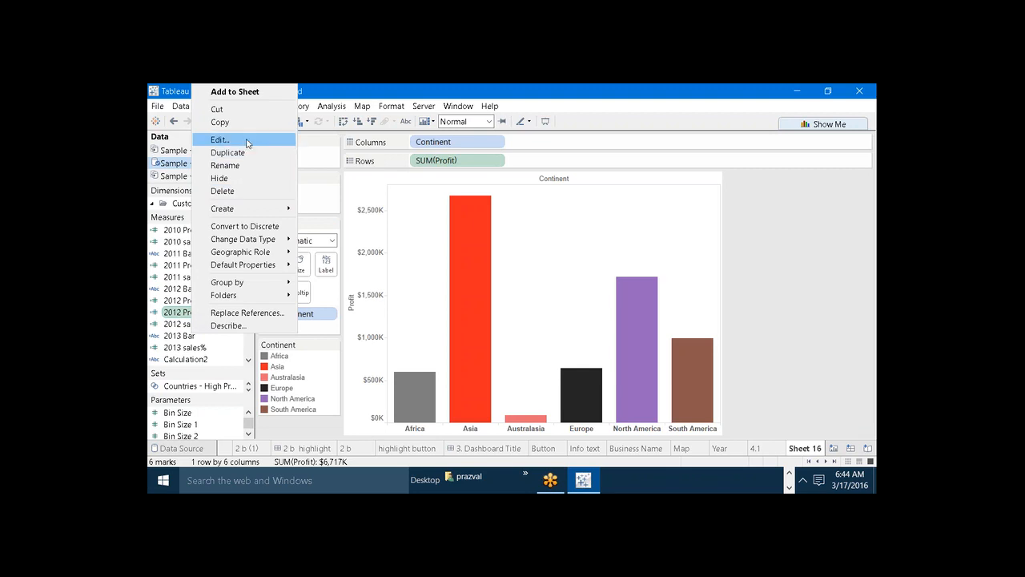
{"action": "left_click", "coordinate": [249, 141]}
{"action": "left_click", "coordinate": [238, 146]}
{"action": "key", "text": "BackSpace"}
{"action": "key", "text": "BackSpace"}
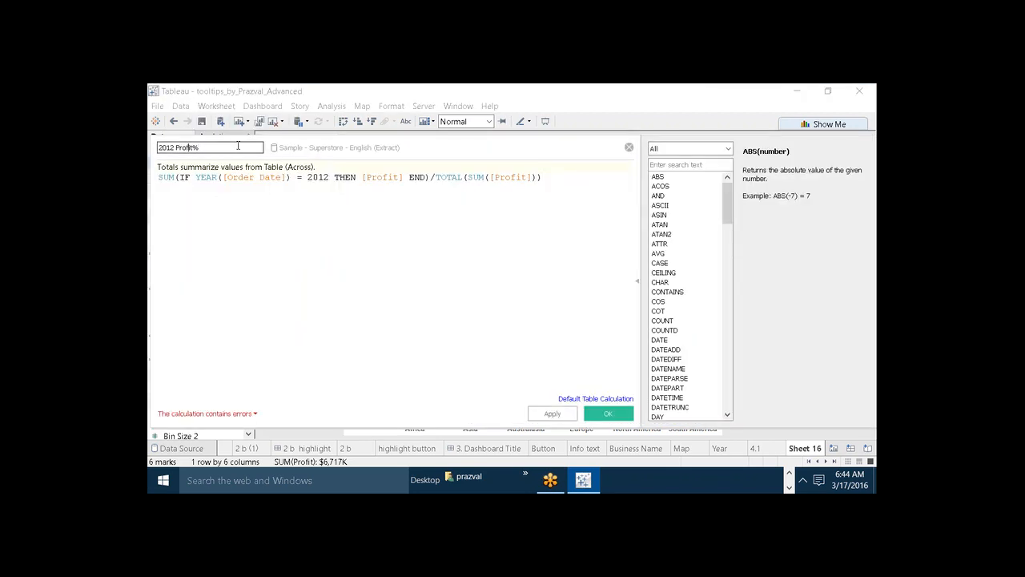
{"action": "key", "text": "BackSpace"}
{"action": "type", "text": "3"}
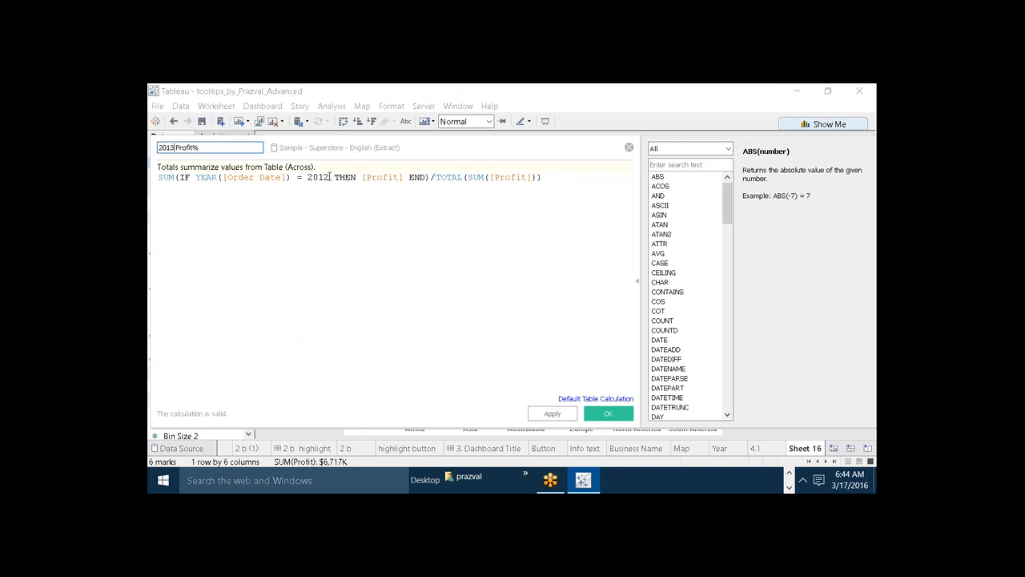
Change the year in the 2013 Profit% formula to 2013 and save the calculated field.
{"action": "left_click", "coordinate": [329, 177]}
{"action": "key", "text": "BackSpace"}
{"action": "type", "text": "3"}
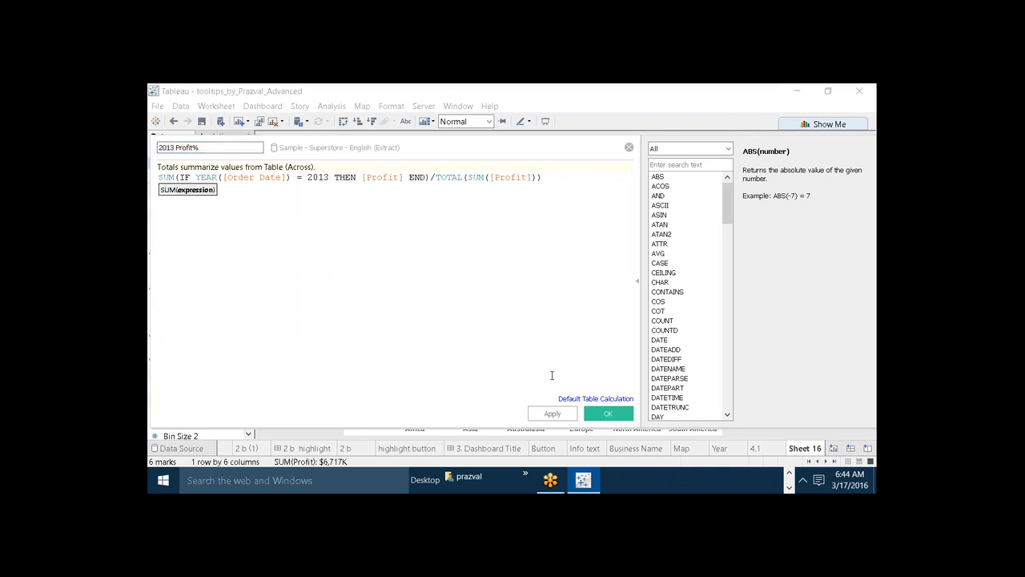
{"action": "left_click", "coordinate": [553, 413]}
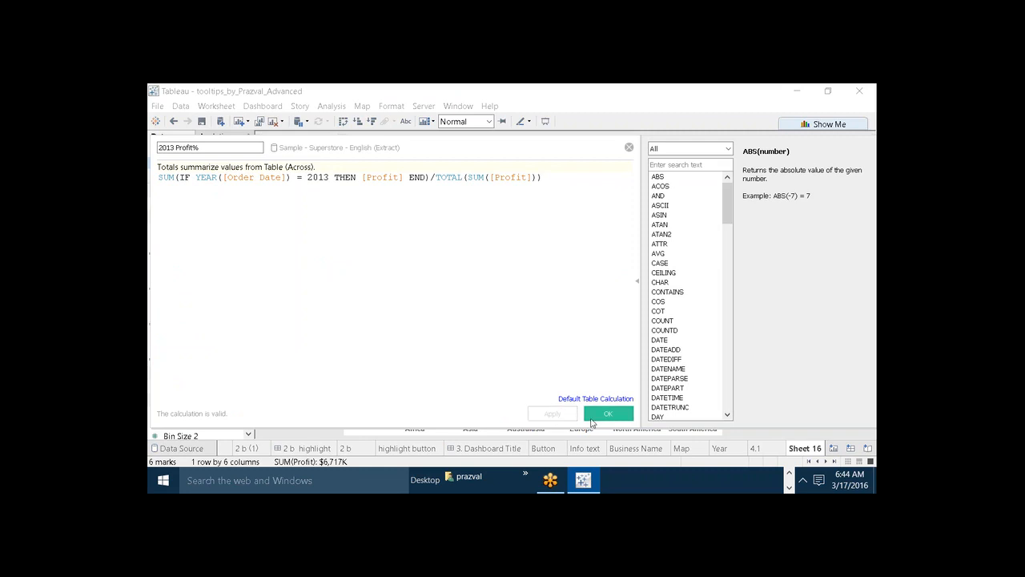
{"action": "left_click", "coordinate": [608, 413]}
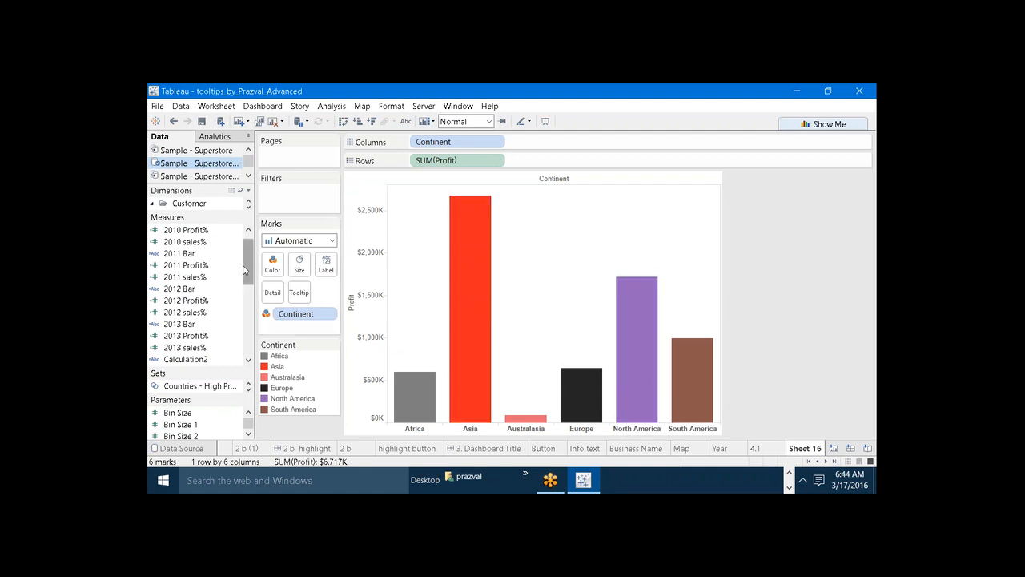
Add the 2010, 2011, 2012 and 2013 Profit% fields to the tooltip of the continent bars.
{"action": "left_click_drag", "start_coordinate": [245, 270], "coordinate": [298, 296]}
{"action": "left_click_drag", "start_coordinate": [193, 279], "coordinate": [253, 278]}
{"action": "scroll", "coordinate": [246, 278], "scroll_direction": "down", "scroll_amount": 2}
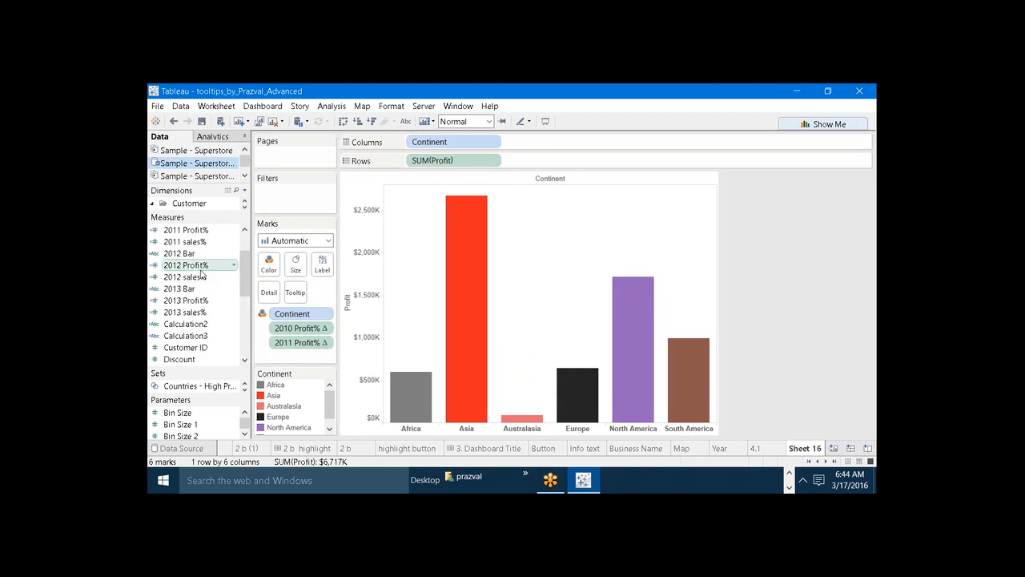
{"action": "left_click_drag", "start_coordinate": [192, 264], "coordinate": [302, 293]}
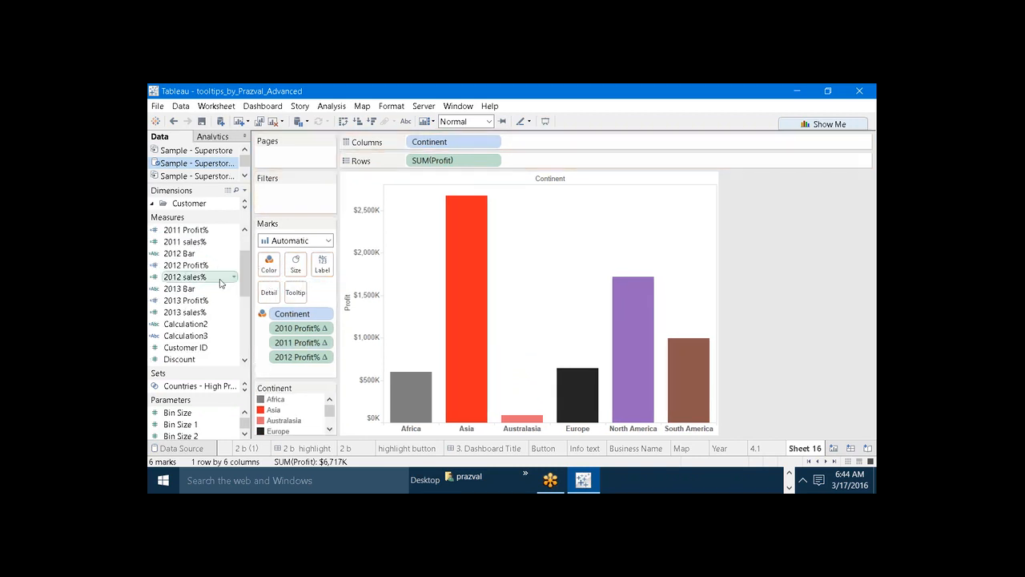
{"action": "left_click_drag", "start_coordinate": [186, 300], "coordinate": [295, 292]}
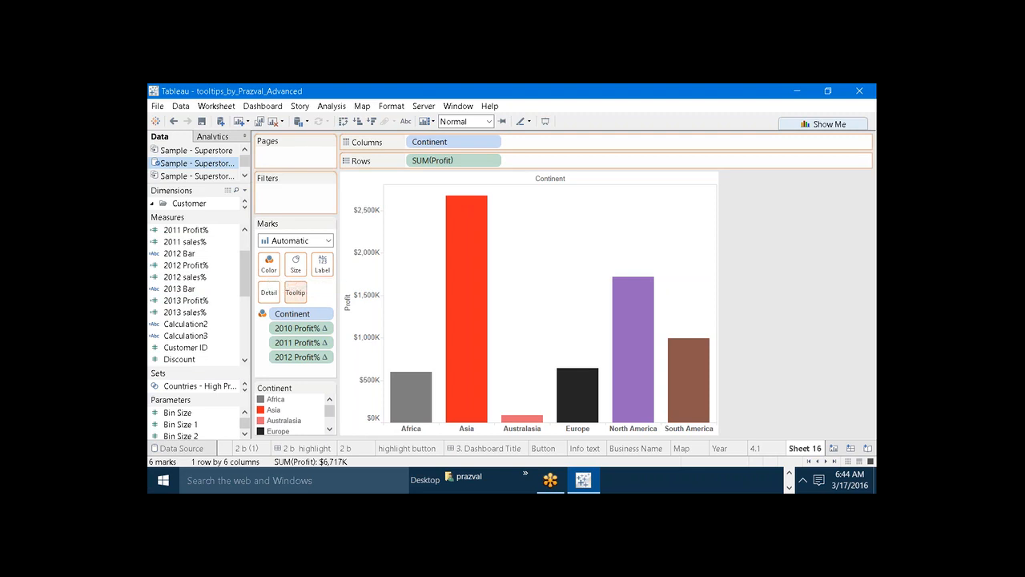
{"action": "mouse_move", "coordinate": [463, 311]}
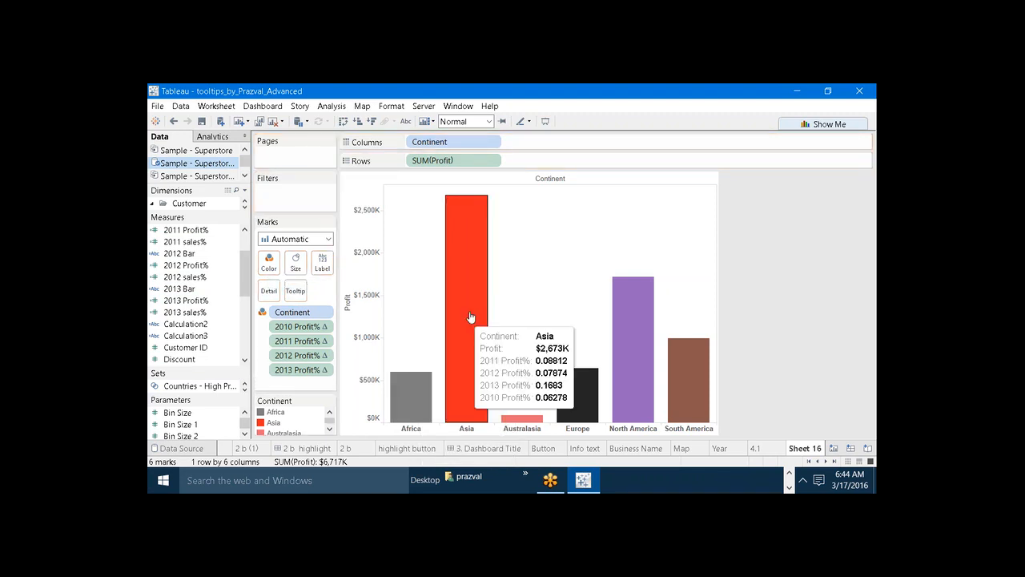
{"action": "mouse_move", "coordinate": [597, 383]}
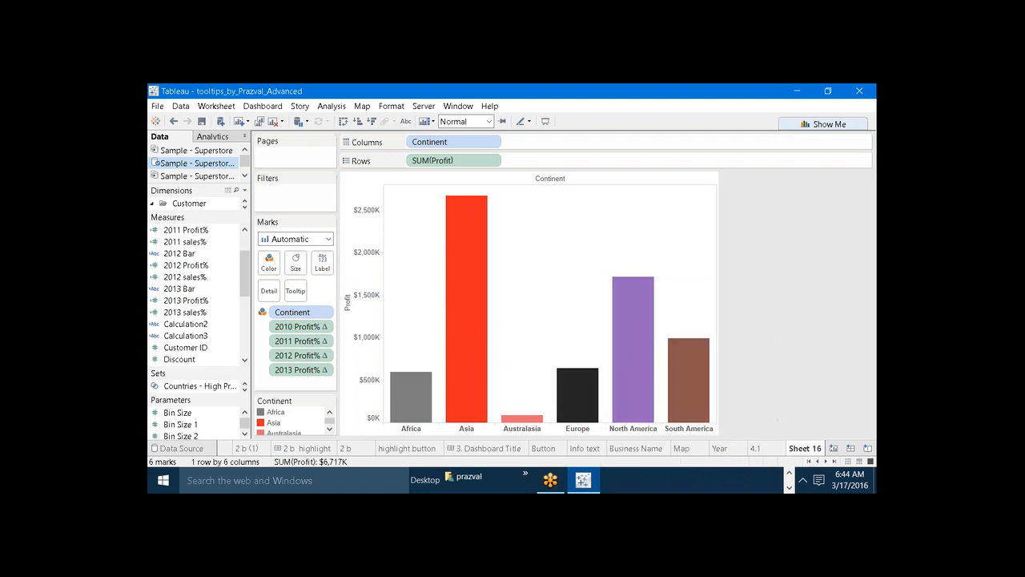
Format the default pane numbers of 2010 Profit% as Percentage with two decimal places.
{"action": "right_click", "coordinate": [282, 325]}
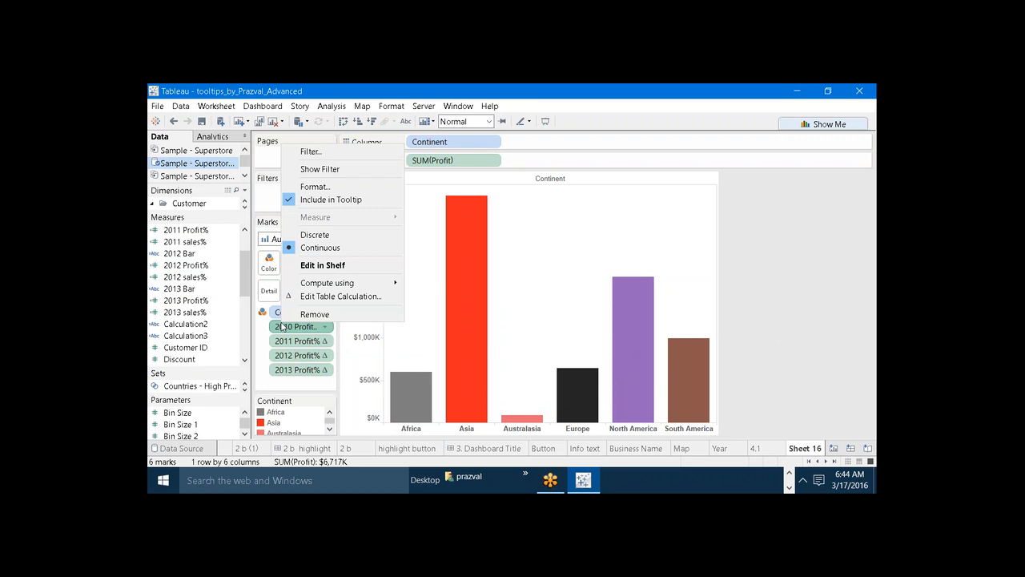
{"action": "left_click", "coordinate": [312, 190]}
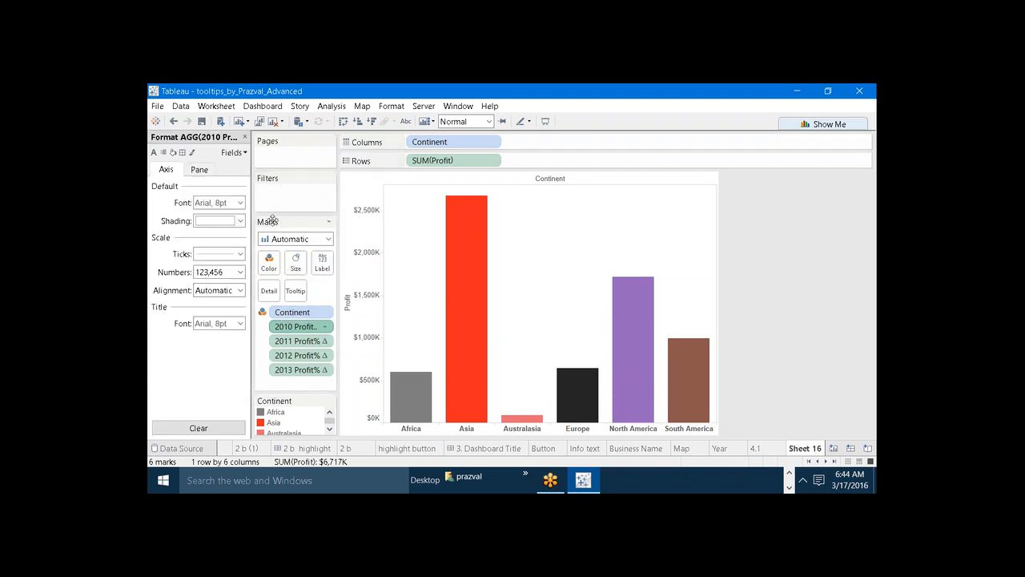
{"action": "left_click", "coordinate": [211, 174]}
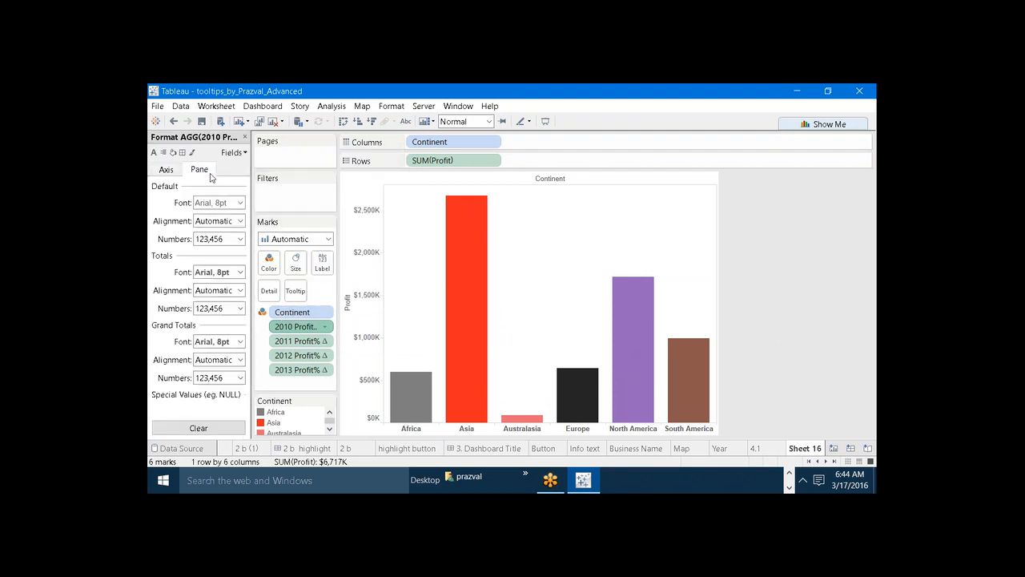
{"action": "left_click", "coordinate": [240, 239]}
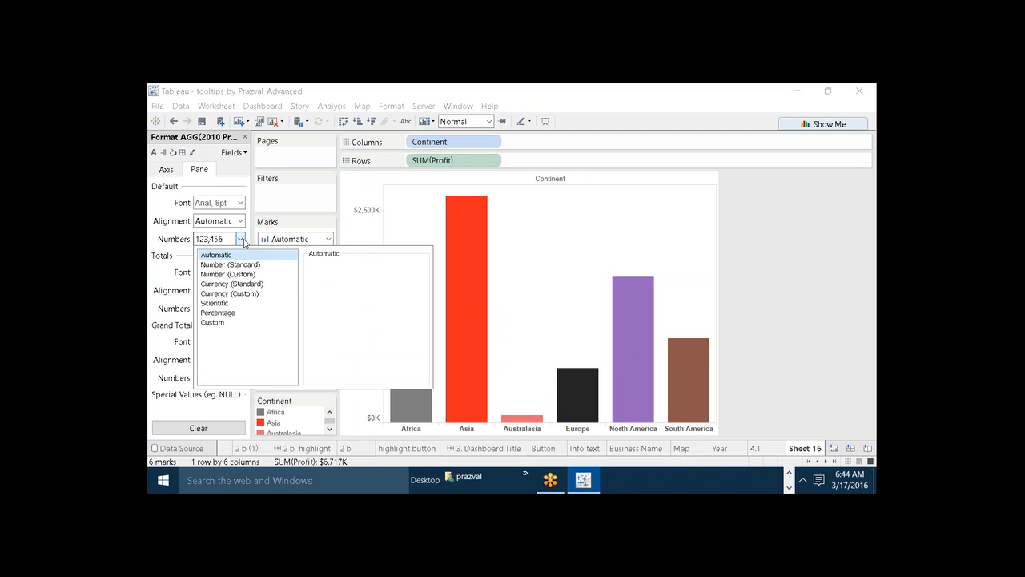
{"action": "left_click", "coordinate": [237, 314]}
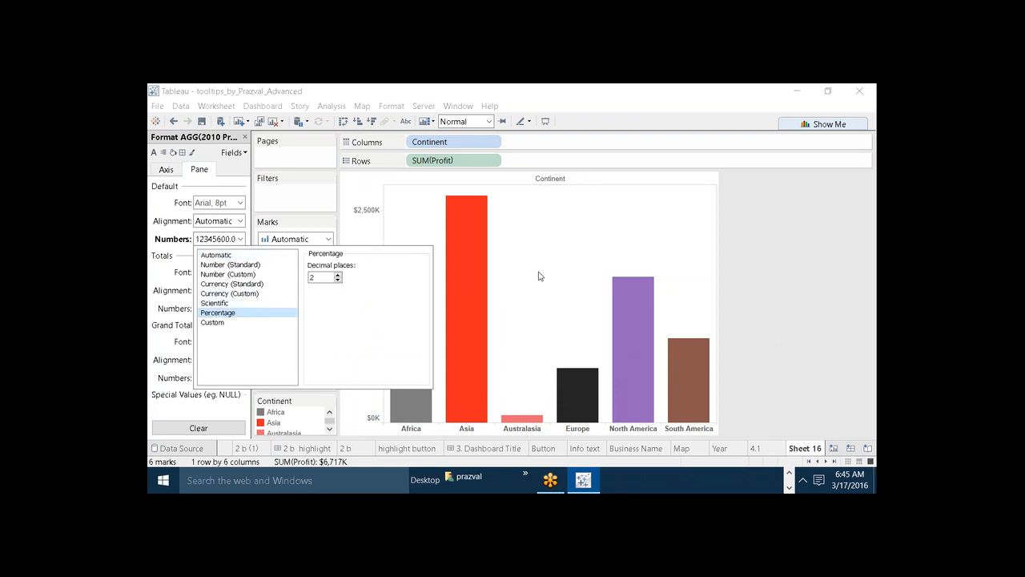
{"action": "left_click", "coordinate": [609, 300]}
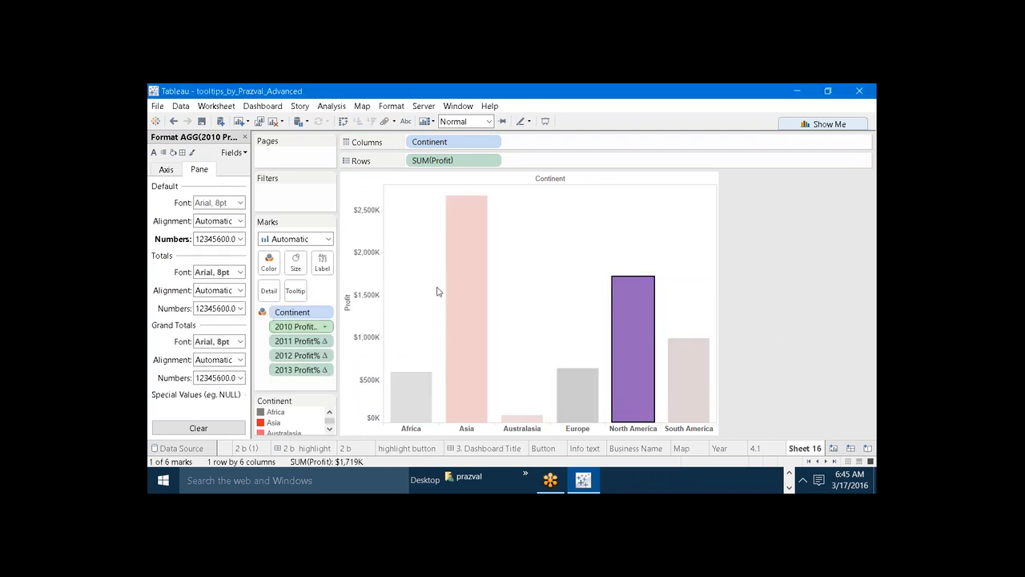
Set the default pane number format of 2011 Profit% to Percentage with two decimal places.
{"action": "left_click", "coordinate": [319, 341]}
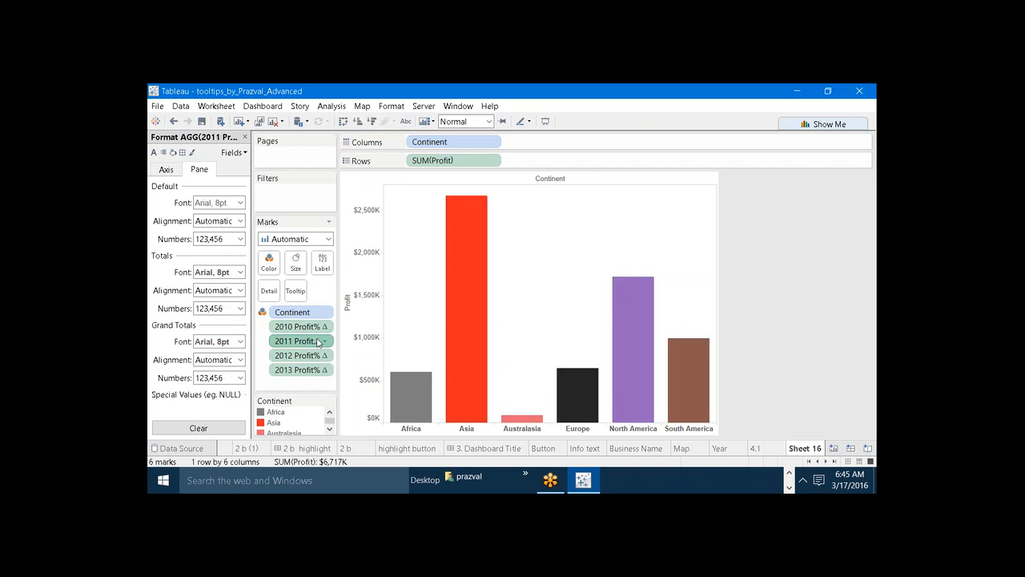
{"action": "left_click", "coordinate": [239, 239]}
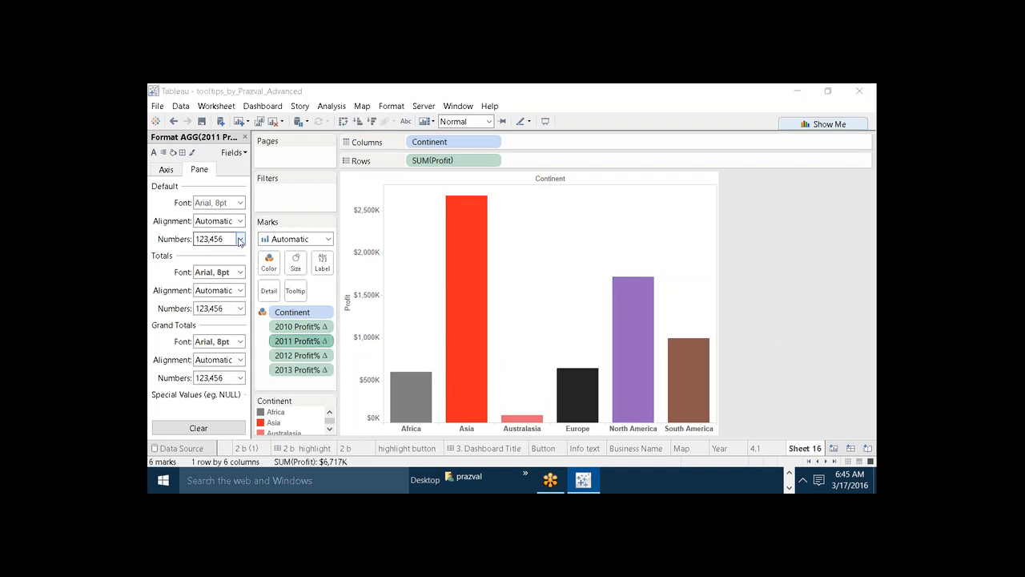
{"action": "left_click", "coordinate": [227, 313]}
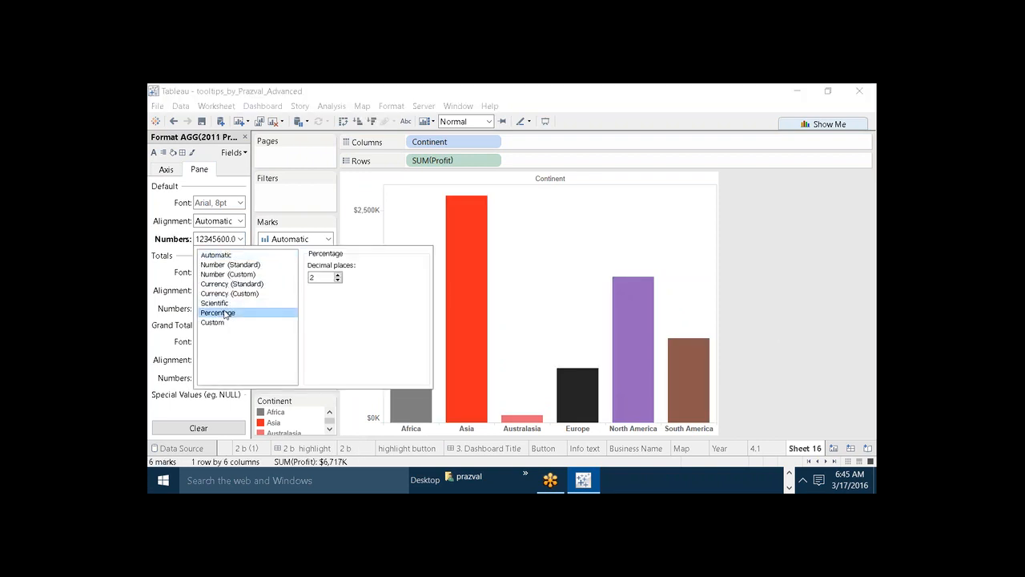
{"action": "left_click", "coordinate": [167, 278]}
Set the default pane number format of 2012 Profit% to Percentage.
{"action": "left_click", "coordinate": [301, 357]}
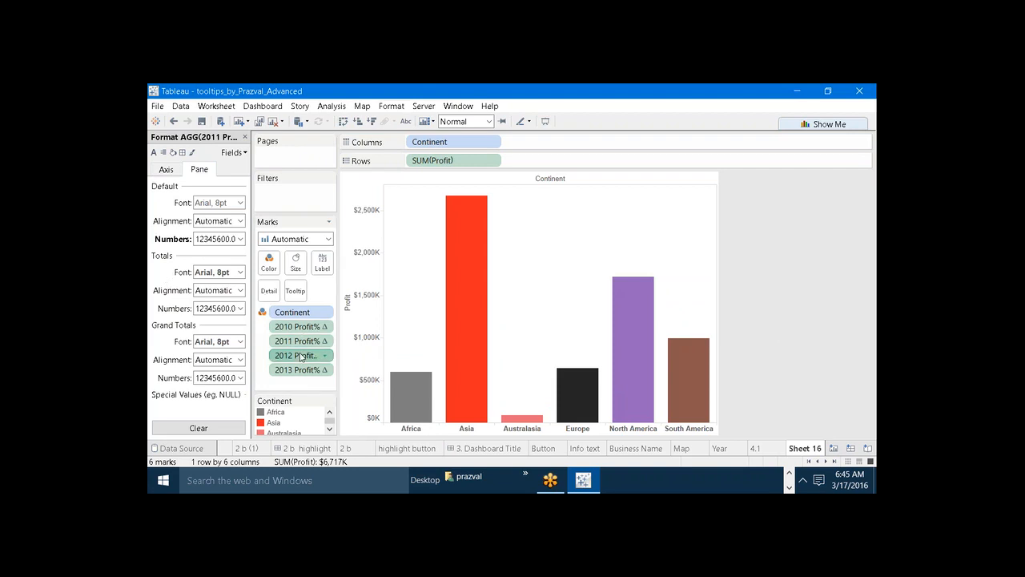
{"action": "left_click", "coordinate": [241, 239]}
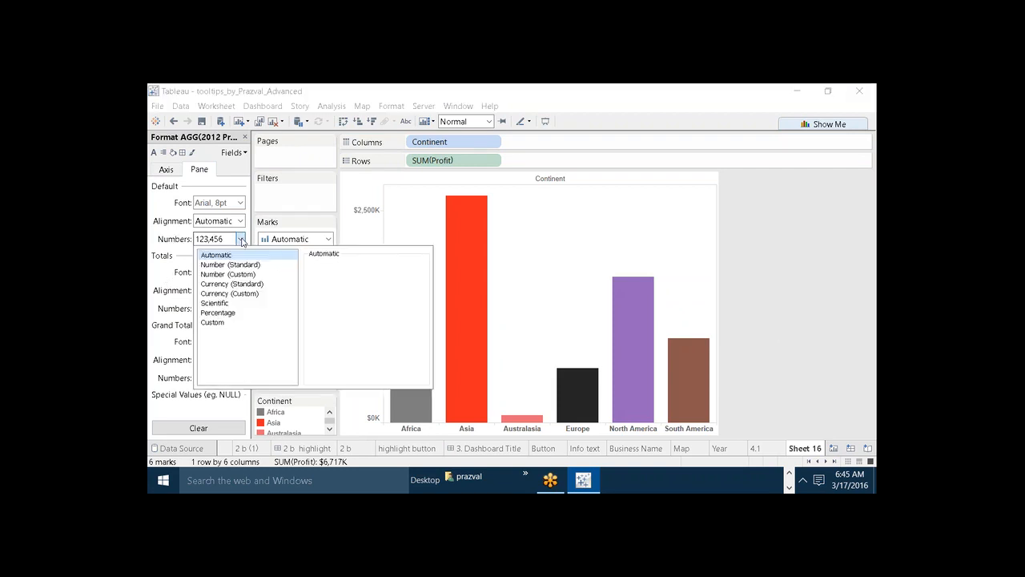
{"action": "left_click", "coordinate": [224, 313]}
{"action": "left_click", "coordinate": [154, 277]}
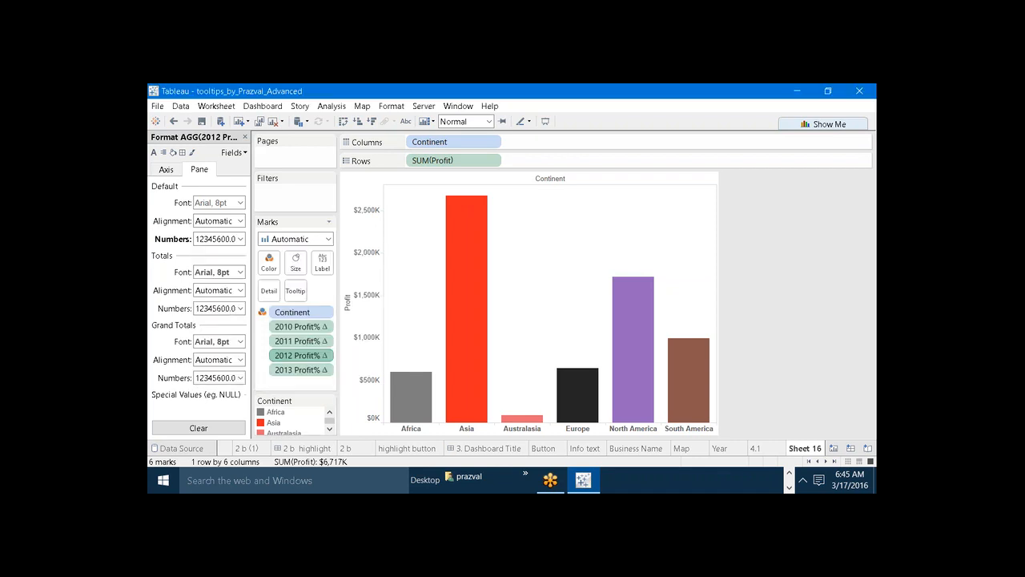
Format the default pane numbers of 2013 Profit% as Percentage with two decimal places and check the tooltips on the continent bars.
{"action": "left_click", "coordinate": [297, 369]}
{"action": "left_click", "coordinate": [240, 238]}
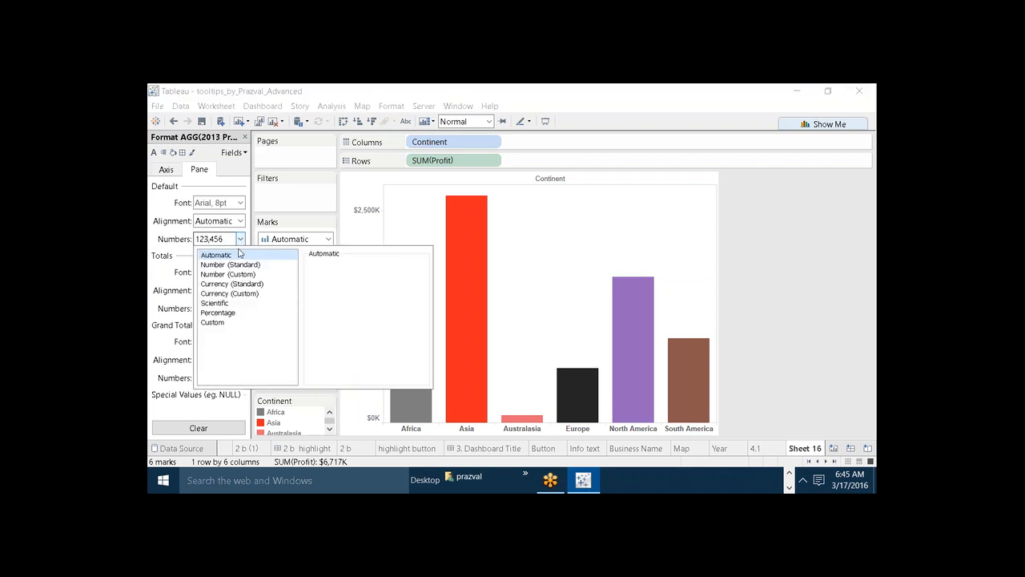
{"action": "left_click", "coordinate": [220, 312]}
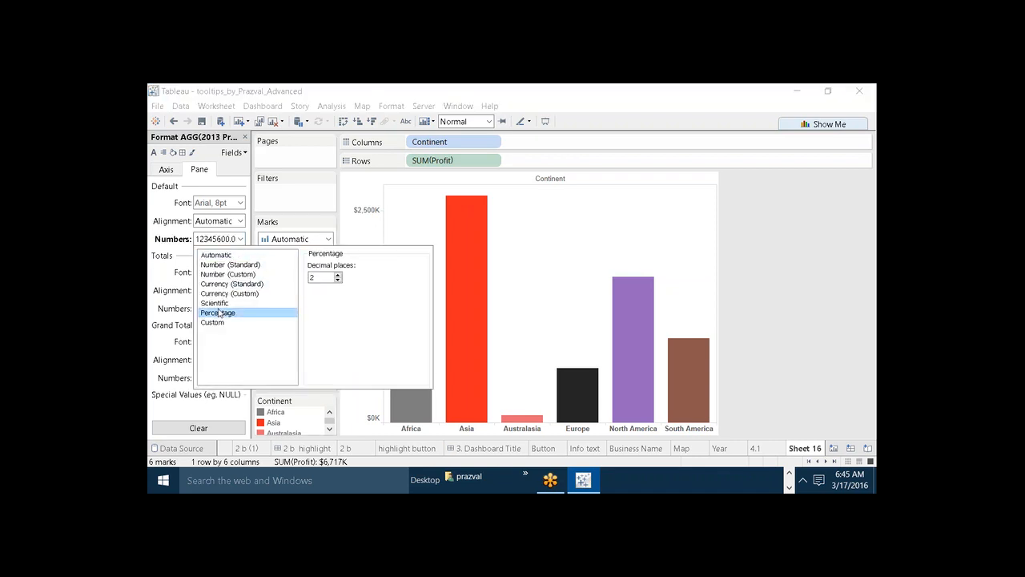
{"action": "left_click", "coordinate": [245, 137]}
{"action": "mouse_move", "coordinate": [407, 392]}
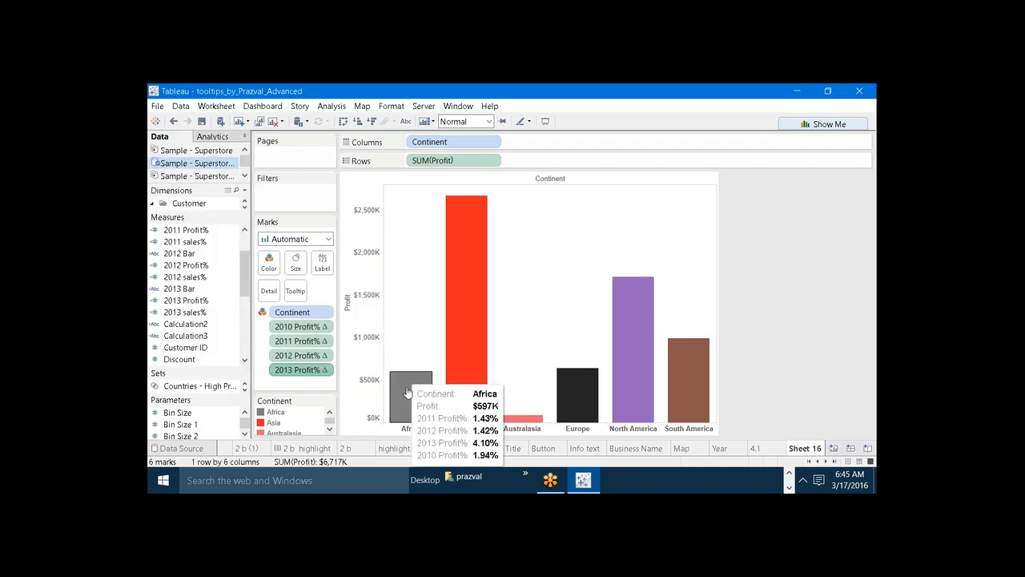
{"action": "mouse_move", "coordinate": [561, 399]}
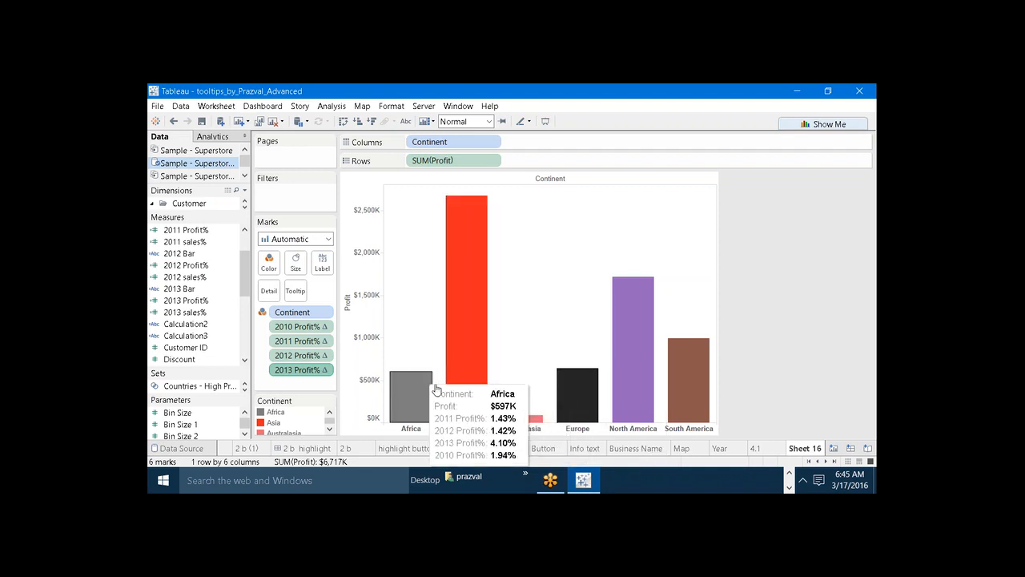
{"action": "mouse_move", "coordinate": [448, 381]}
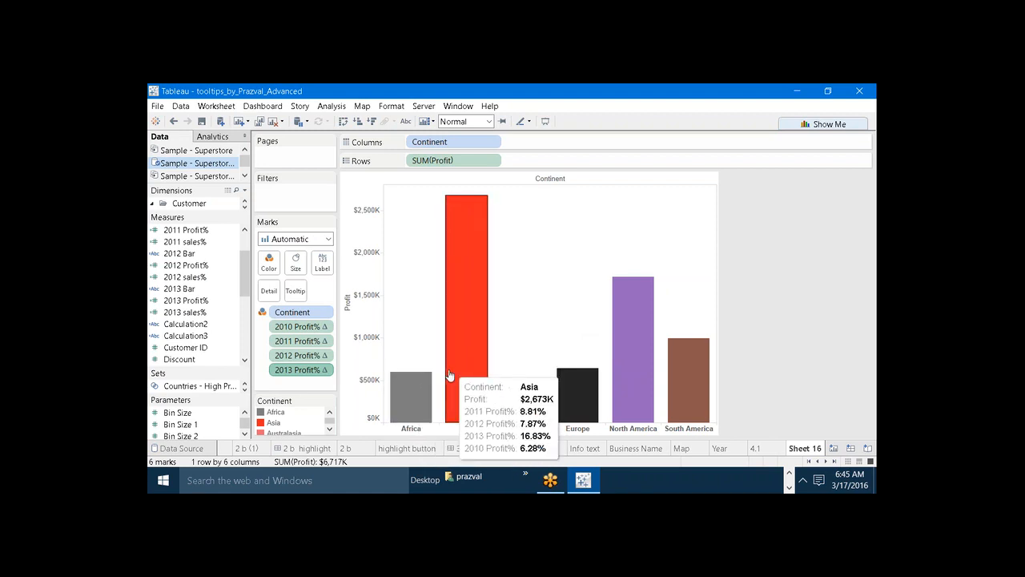
{"action": "mouse_move", "coordinate": [483, 367]}
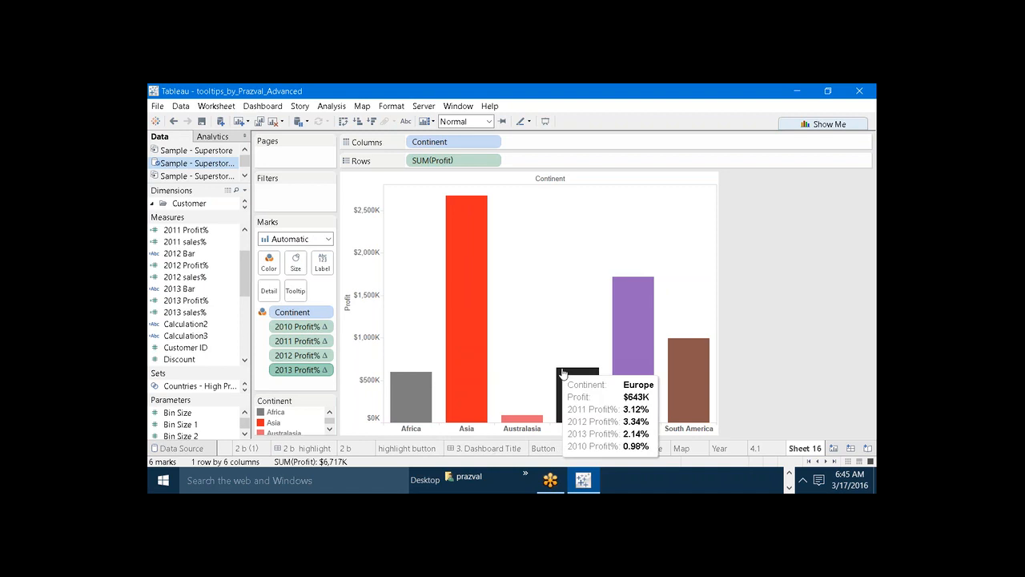
{"action": "mouse_move", "coordinate": [595, 370]}
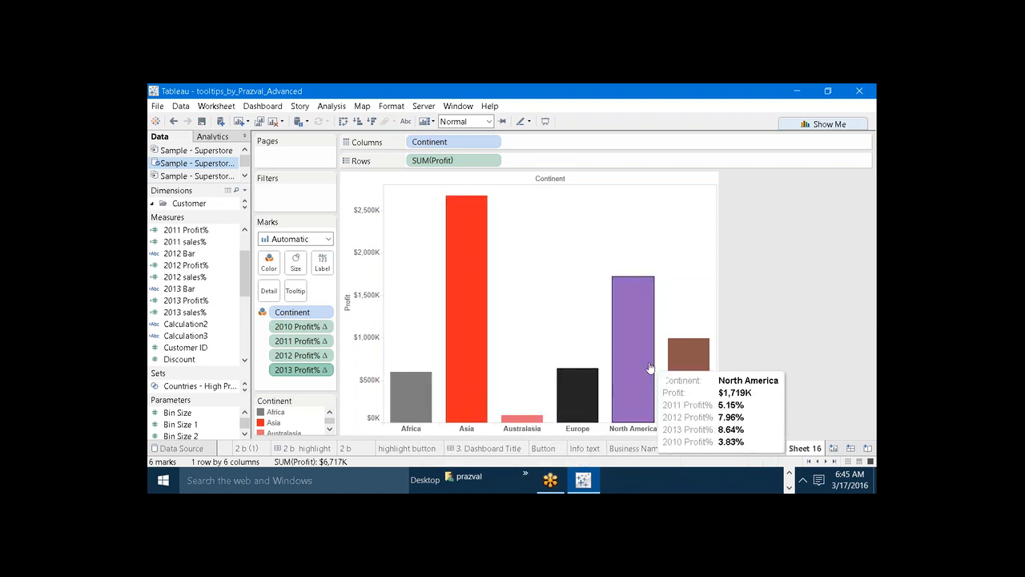
Compute the 2010 Profit% and 2011 Profit% table calculations using Cell.
{"action": "right_click", "coordinate": [293, 328]}
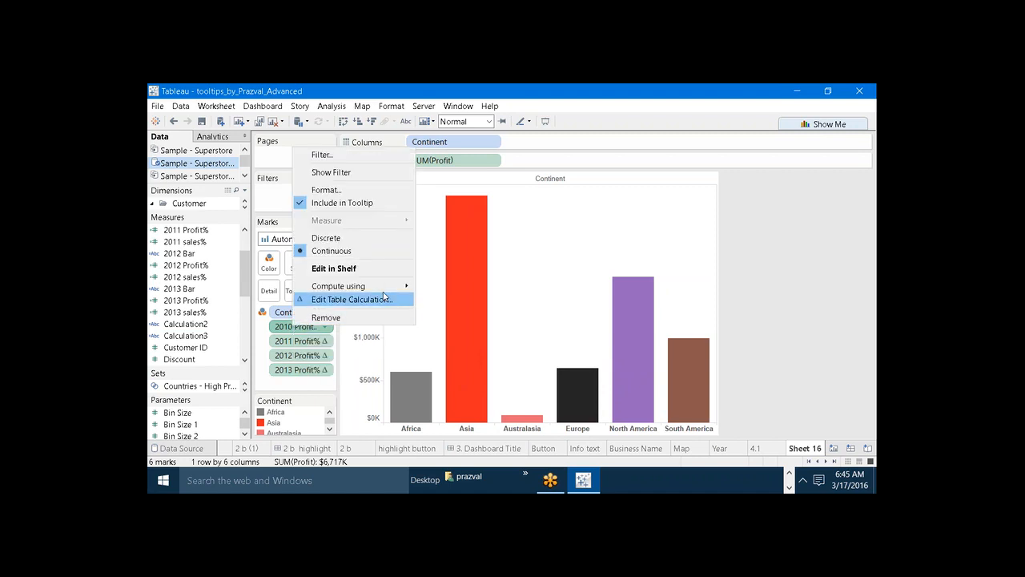
{"action": "mouse_move", "coordinate": [382, 293]}
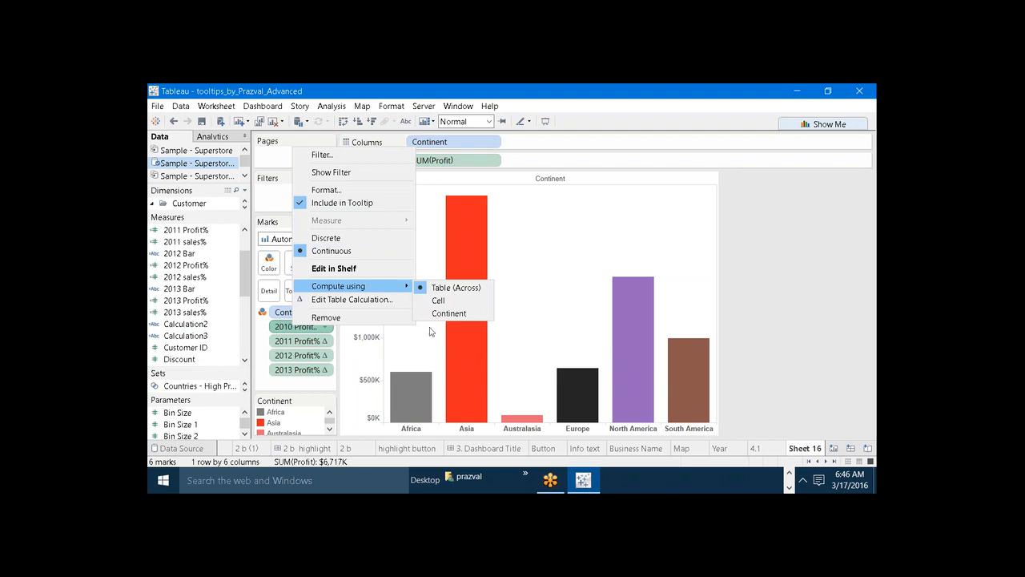
{"action": "right_click", "coordinate": [304, 346]}
{"action": "mouse_move", "coordinate": [405, 305]}
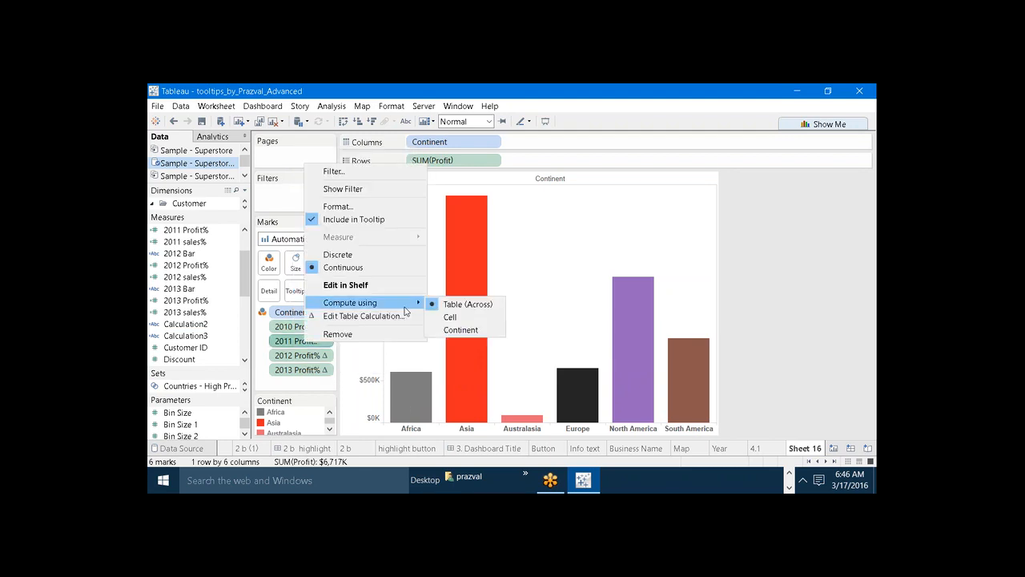
{"action": "left_click", "coordinate": [451, 317]}
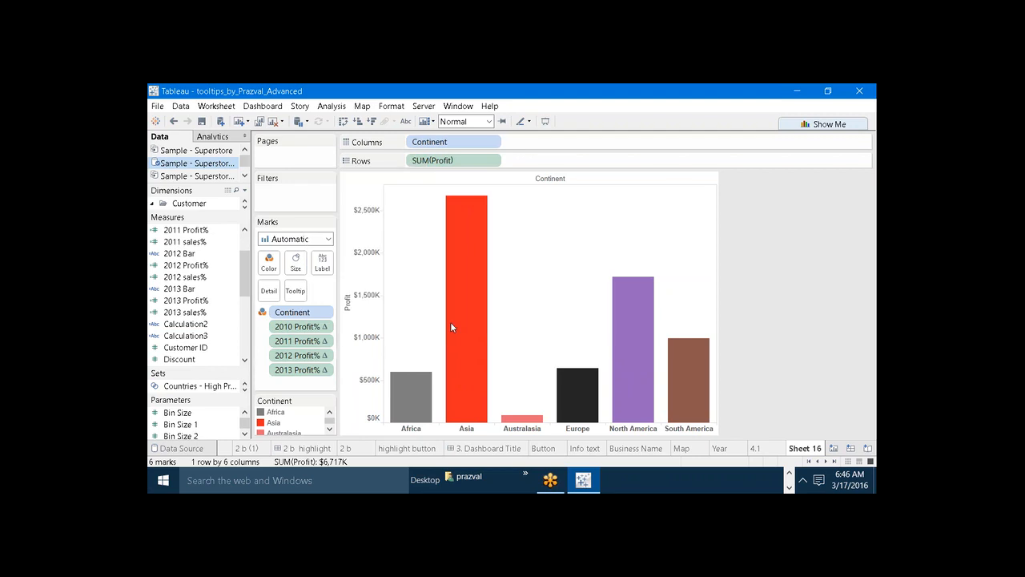
Compute the 2012 Profit% and 2013 Profit% table calculations using Cell and check the bar tooltips.
{"action": "right_click", "coordinate": [305, 355]}
{"action": "mouse_move", "coordinate": [396, 318]}
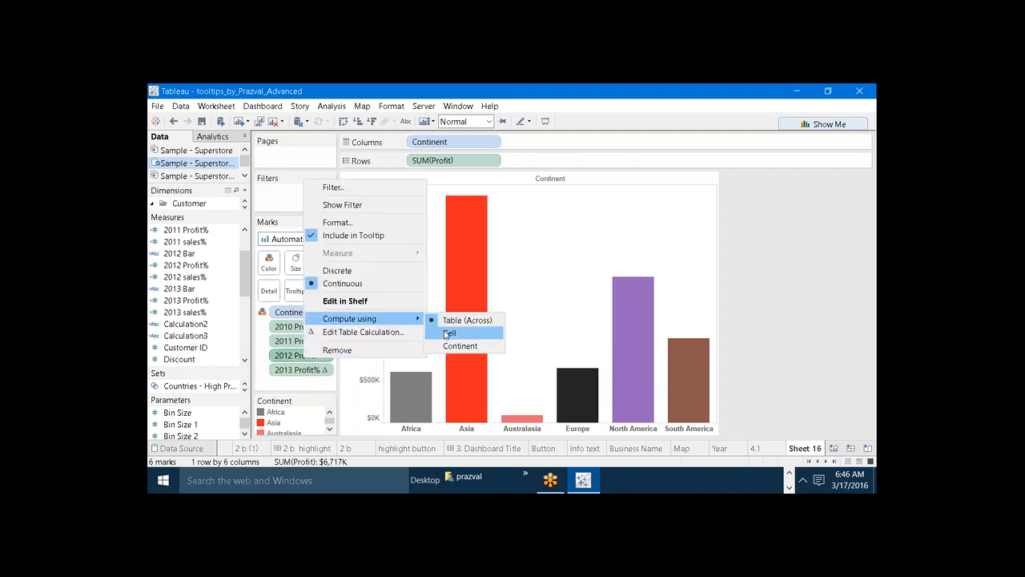
{"action": "left_click", "coordinate": [446, 331]}
{"action": "right_click", "coordinate": [304, 369]}
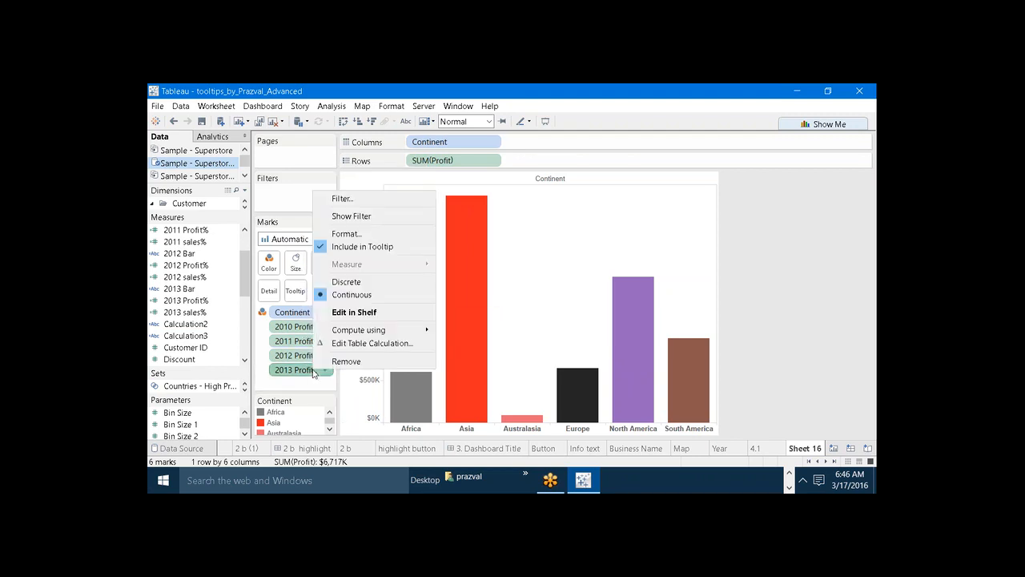
{"action": "mouse_move", "coordinate": [416, 335]}
{"action": "left_click", "coordinate": [463, 344]}
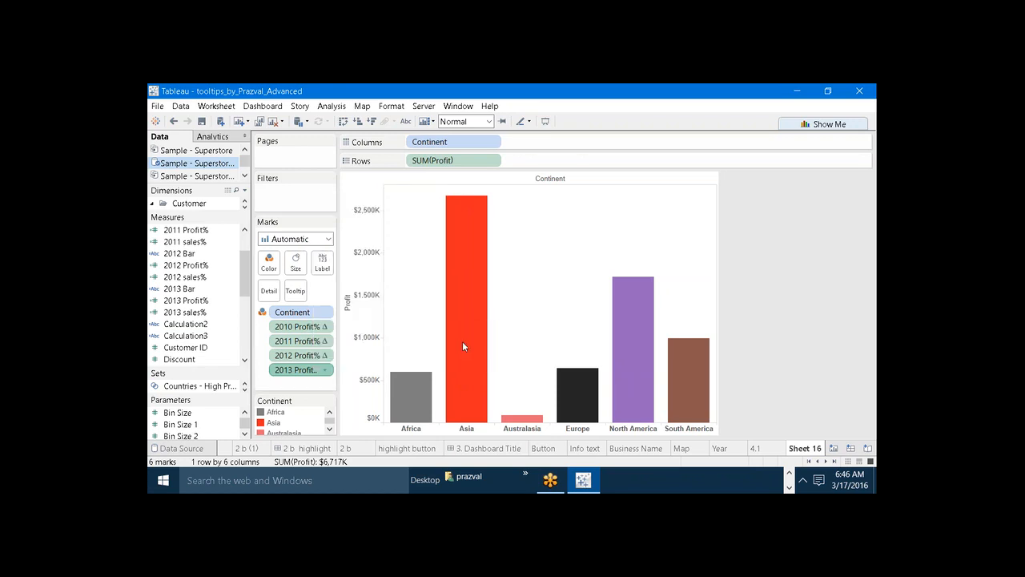
{"action": "mouse_move", "coordinate": [399, 393]}
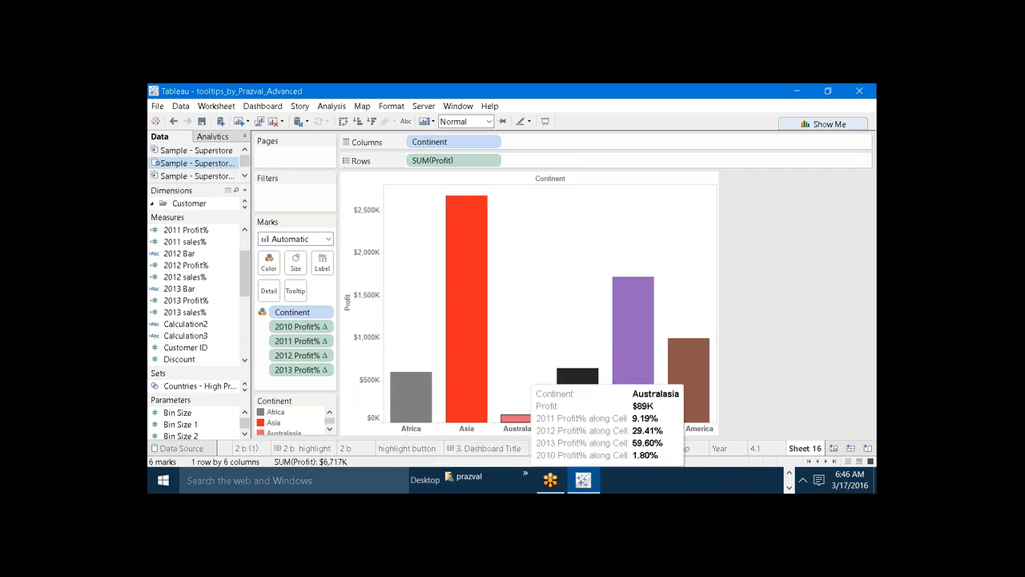
{"action": "mouse_move", "coordinate": [573, 373]}
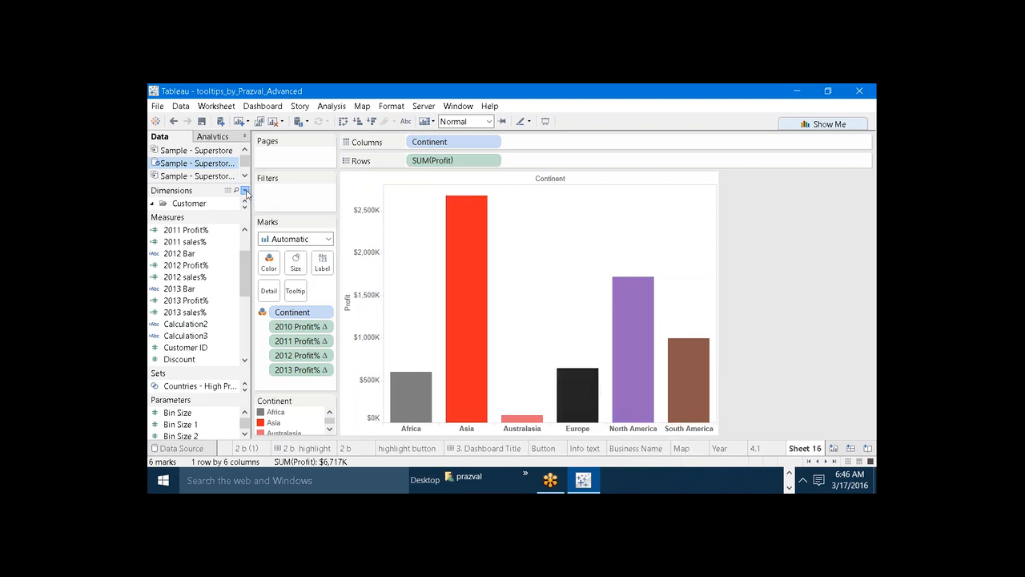
Create a calculated field named 2010 Profit Bar.
{"action": "left_click", "coordinate": [246, 193]}
{"action": "left_click", "coordinate": [228, 203]}
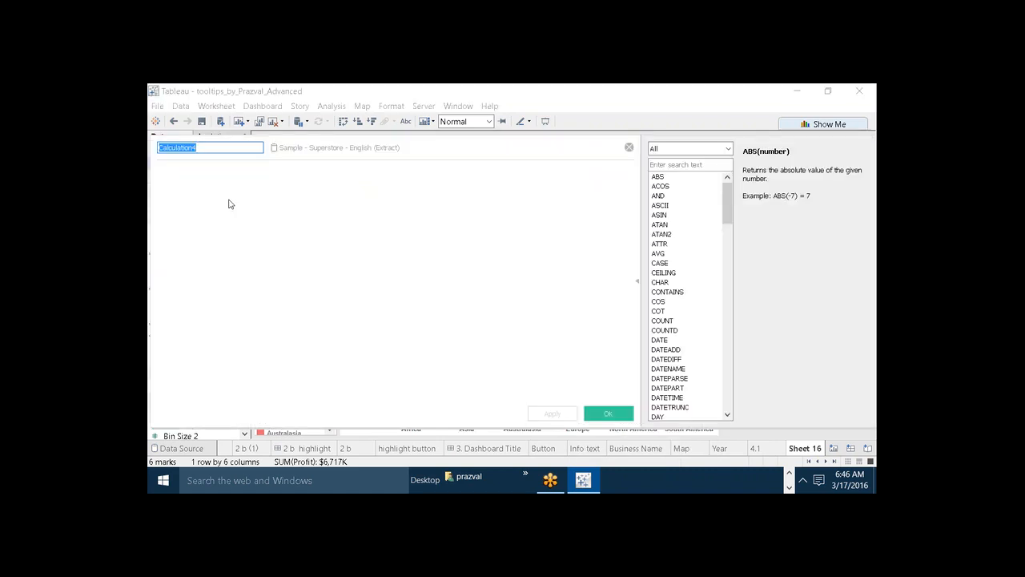
{"action": "type", "text": "2010"}
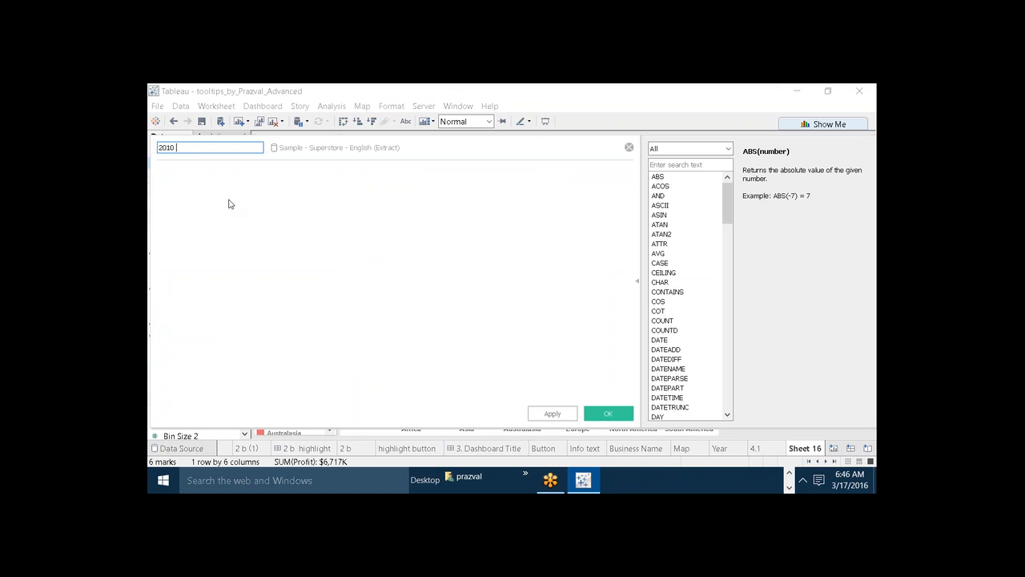
{"action": "type", "text": " Profit Bar"}
{"action": "key", "text": "Tab"}
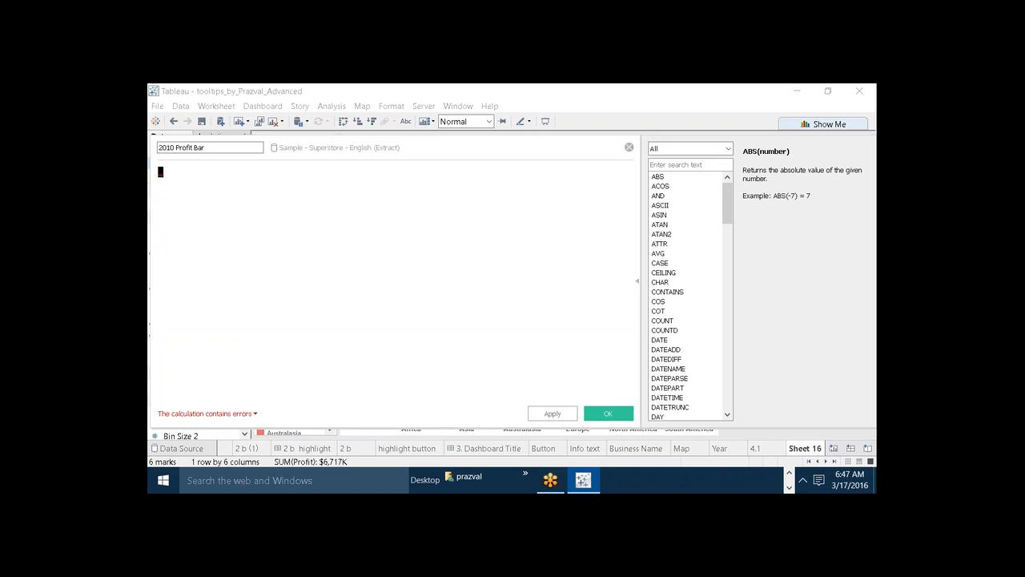
Build a row of solid block characters in the 2010 Profit Bar formula by duplicating the block repeatedly.
{"action": "type", "text": "f"}
{"action": "key", "text": "BackSpace"}
{"action": "key", "text": "BackSpace"}
{"action": "key", "text": "BackSpace"}
{"action": "mouse_move", "coordinate": [158, 173]}
{"action": "left_mouse_down"}
{"action": "mouse_move", "coordinate": [193, 174]}
{"action": "mouse_move", "coordinate": [164, 174]}
{"action": "left_mouse_up"}
{"action": "type", "text": "ear"}
{"action": "type", "text": "██████"}
{"action": "left_click", "coordinate": [225, 176]}
{"action": "key", "text": "ctrl+v"}
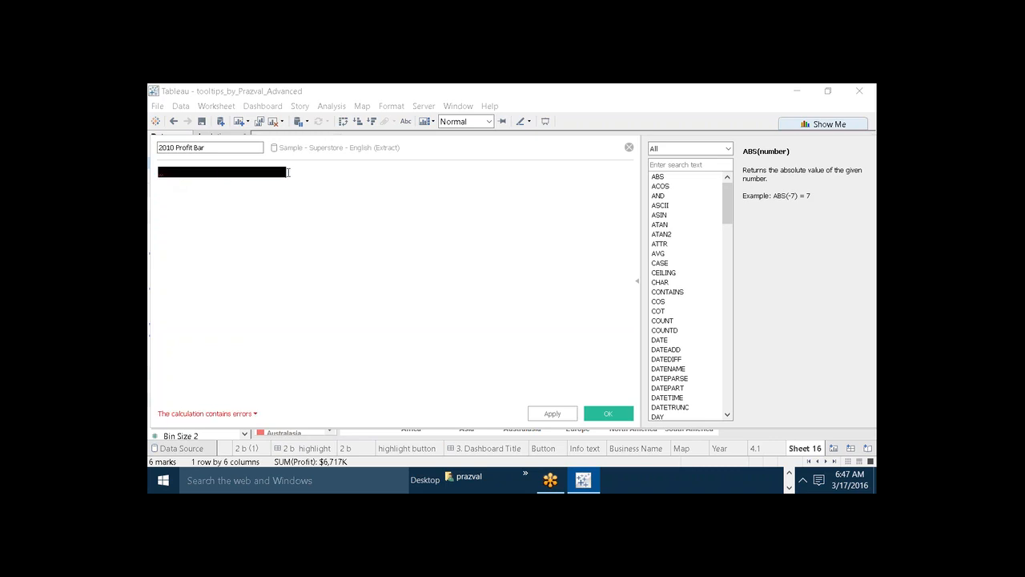
{"action": "left_click_drag", "start_coordinate": [288, 172], "coordinate": [158, 172]}
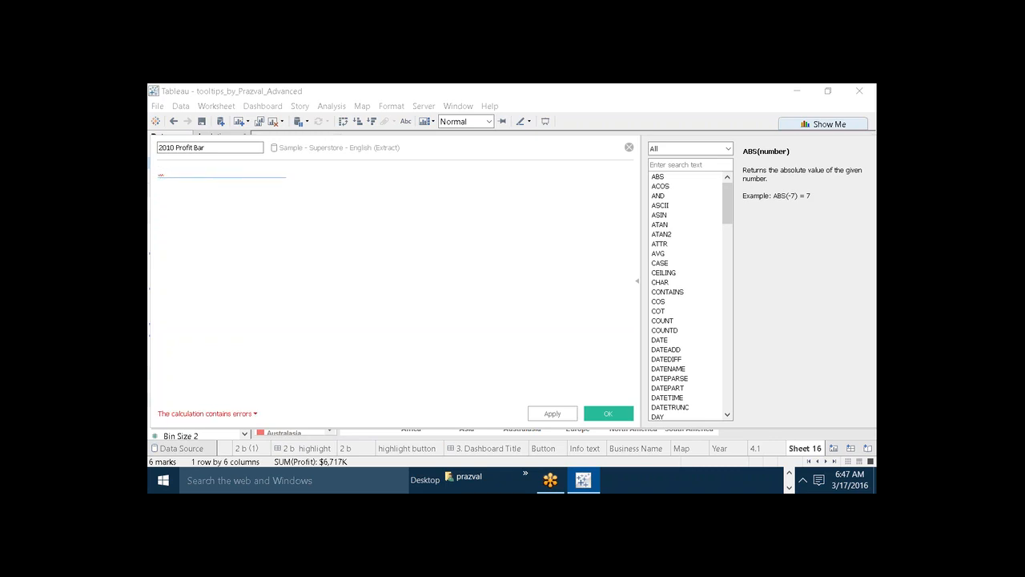
{"action": "left_click", "coordinate": [289, 172]}
{"action": "key", "text": "ctrl+v"}
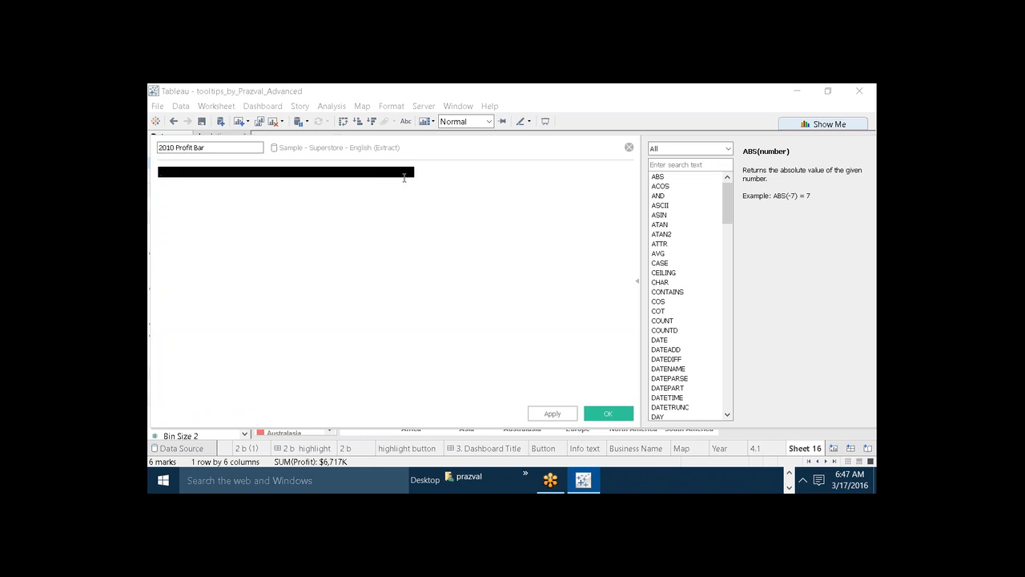
Extend the row of block characters until it is longer than the formula editor's width.
{"action": "left_click_drag", "start_coordinate": [414, 176], "coordinate": [305, 176]}
{"action": "key", "text": "ctrl+a"}
{"action": "key", "text": "Delete"}
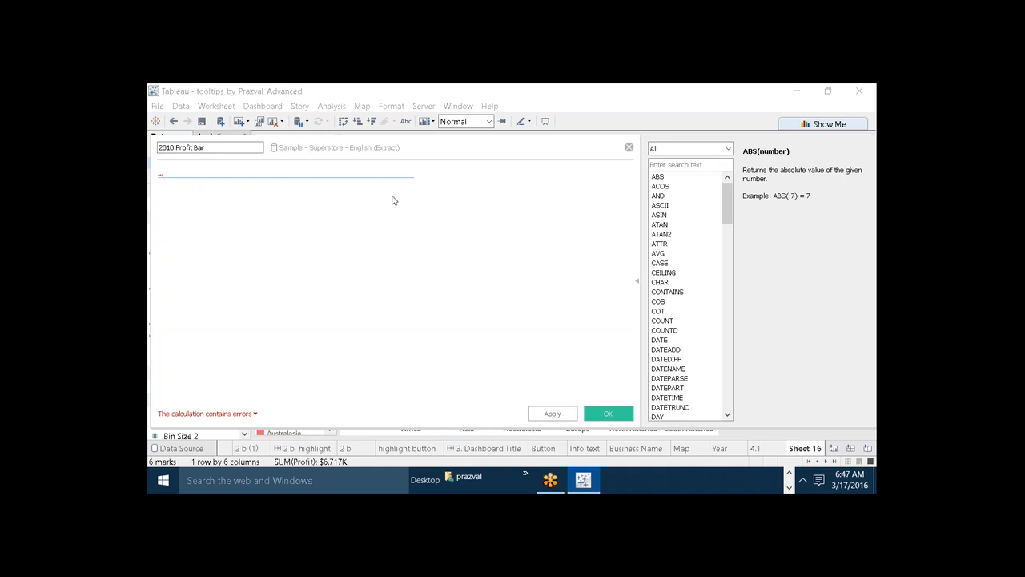
{"action": "key", "text": "ctrl+z"}
{"action": "key", "text": "ctrl+z"}
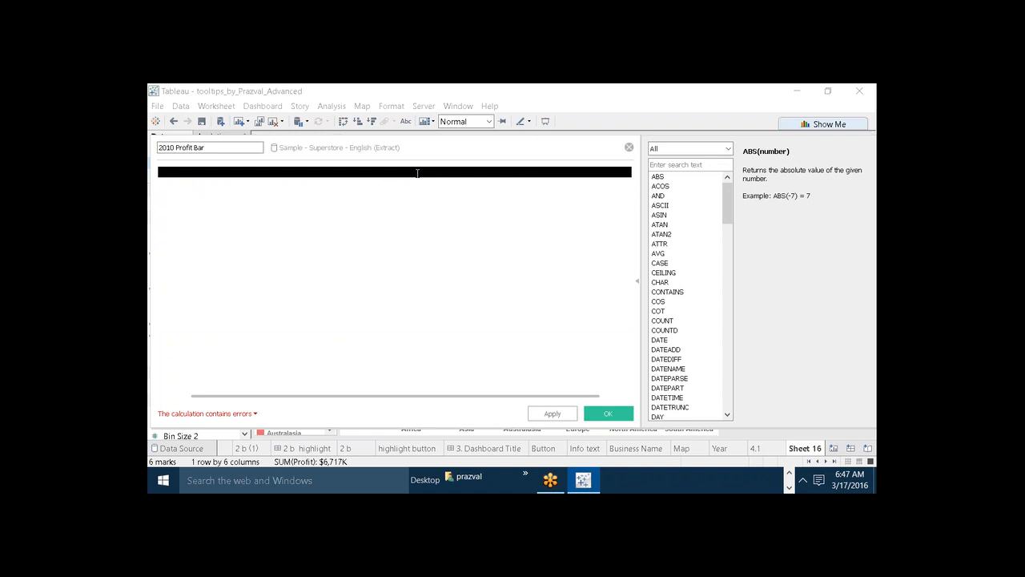
Wrap the block characters in double quotes as the string argument of a LEFT function, followed by a comma.
{"action": "left_click", "coordinate": [160, 173]}
{"action": "key", "text": "BackSpace"}
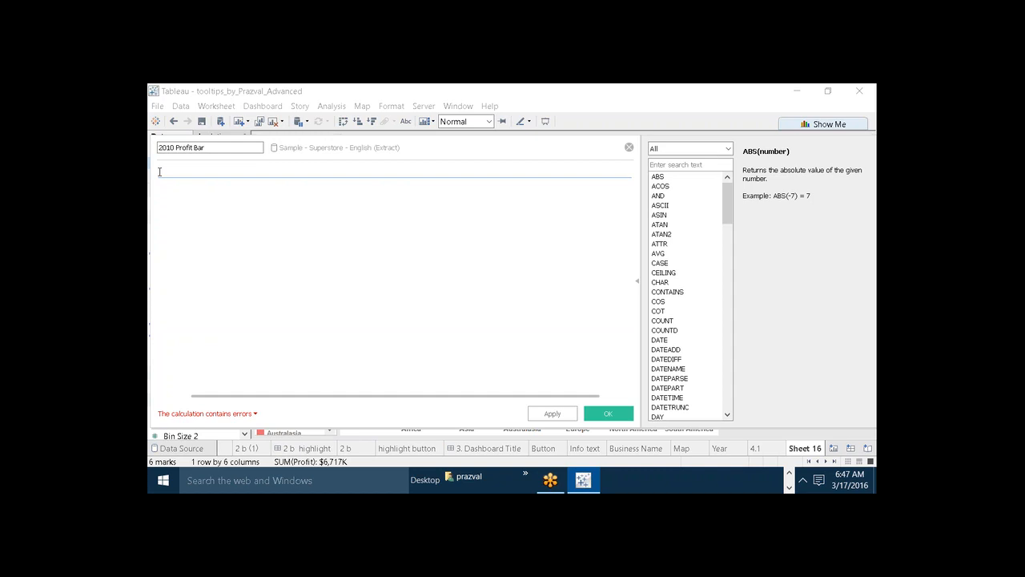
{"action": "key", "text": "ctrl+z"}
{"action": "type", "text": "L"}
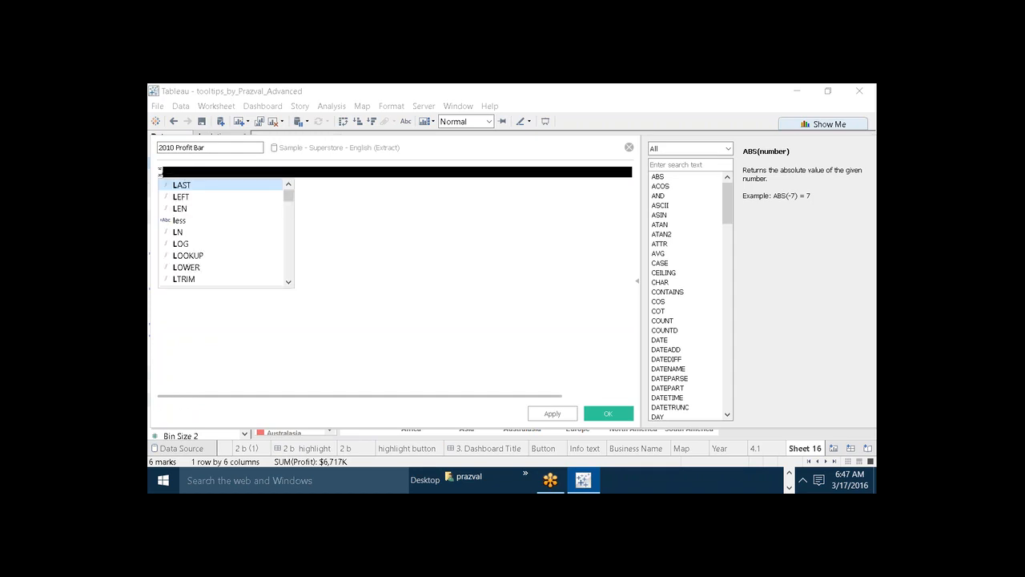
{"action": "type", "text": "EFT("}
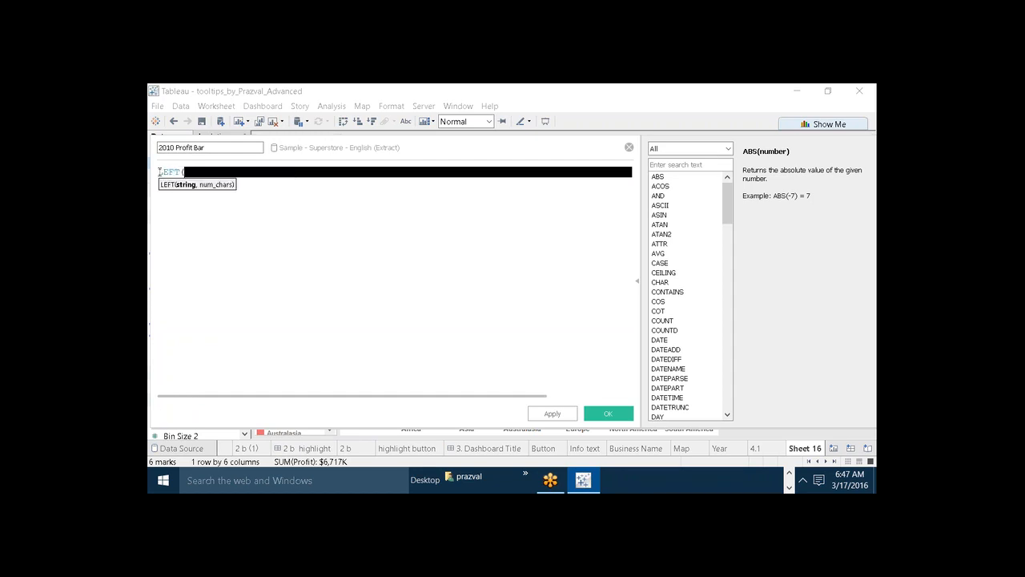
{"action": "type", "text": "\""}
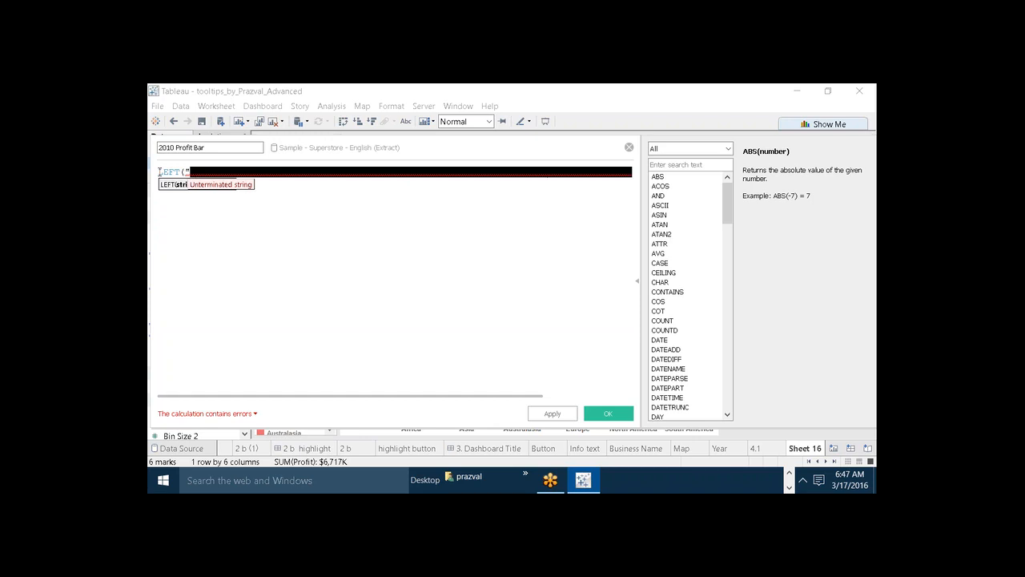
{"action": "type", "text": "\""}
{"action": "key", "text": "BackSpace"}
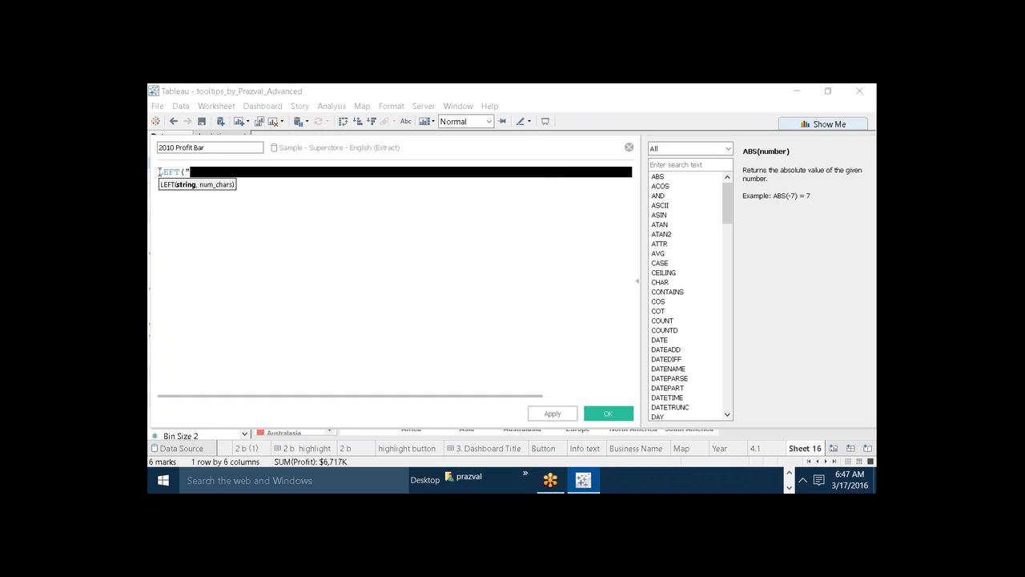
{"action": "key", "text": "End"}
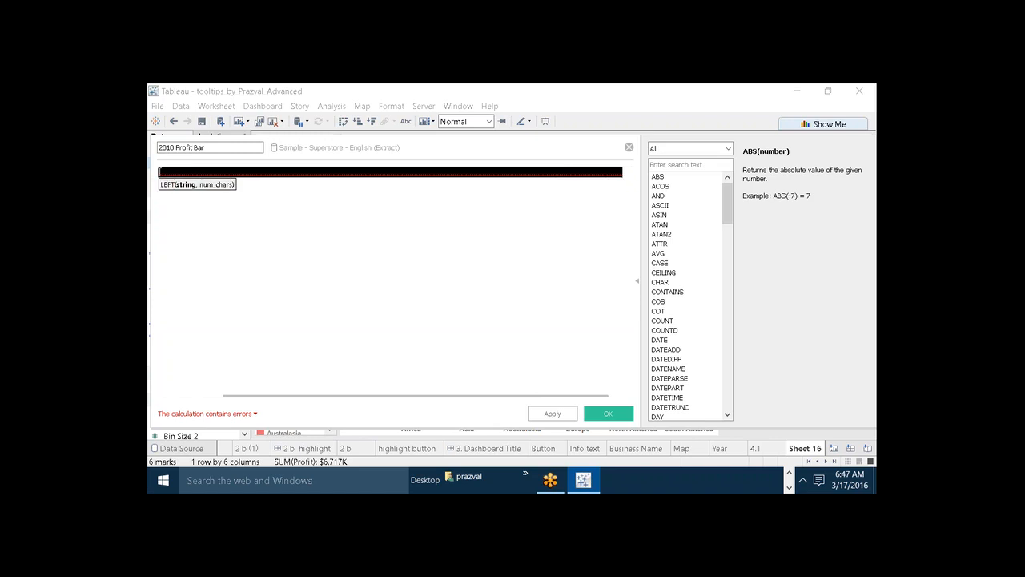
{"action": "type", "text": "\","}
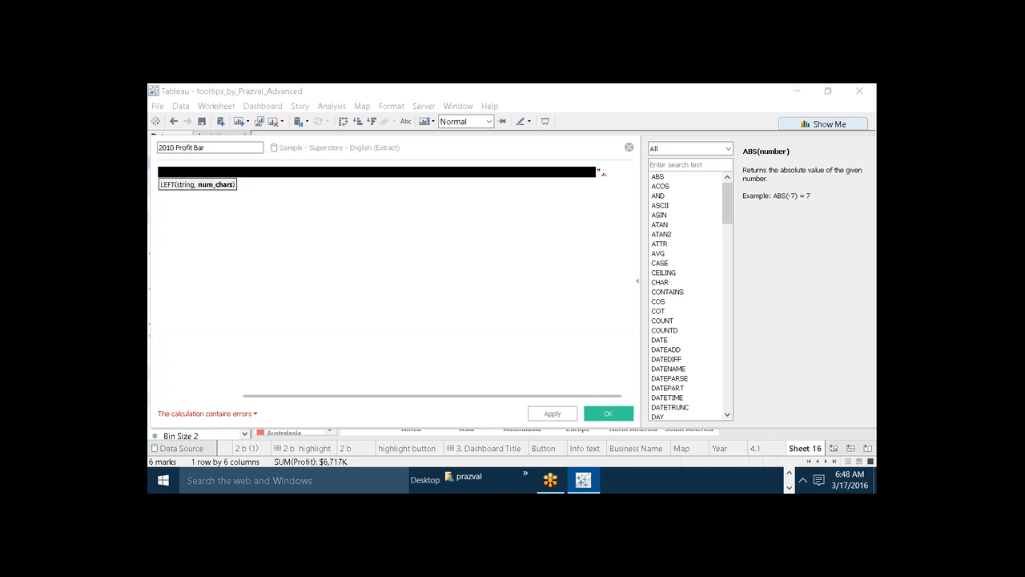
{"action": "type", "text": " PROF"}
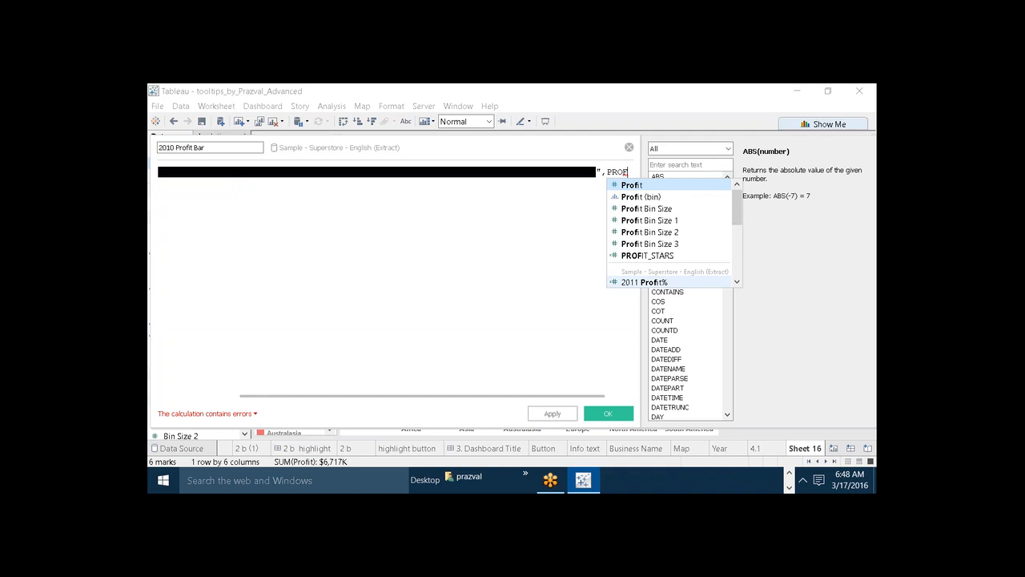
Enter [2010 Profit%] as the number-of-characters argument of the LEFT function.
{"action": "left_click", "coordinate": [638, 286]}
{"action": "left_click", "coordinate": [585, 172]}
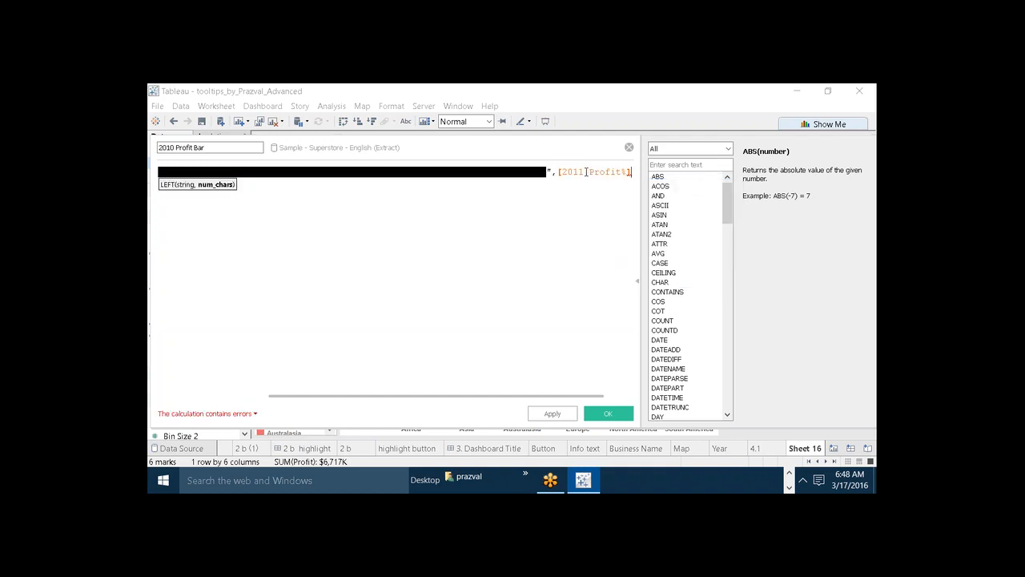
{"action": "key", "text": "BackSpace"}
{"action": "type", "text": "0"}
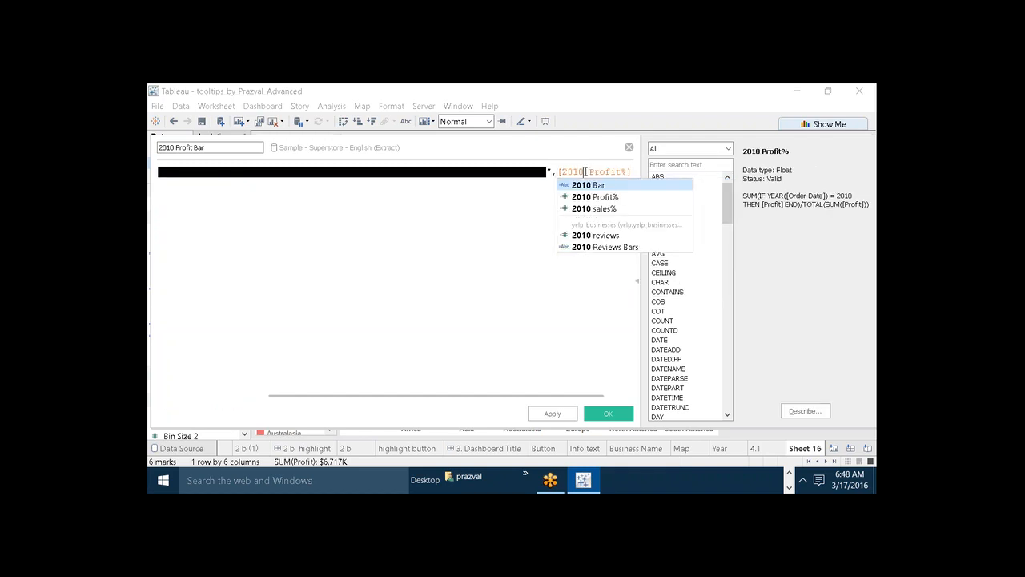
{"action": "key", "text": "Escape"}
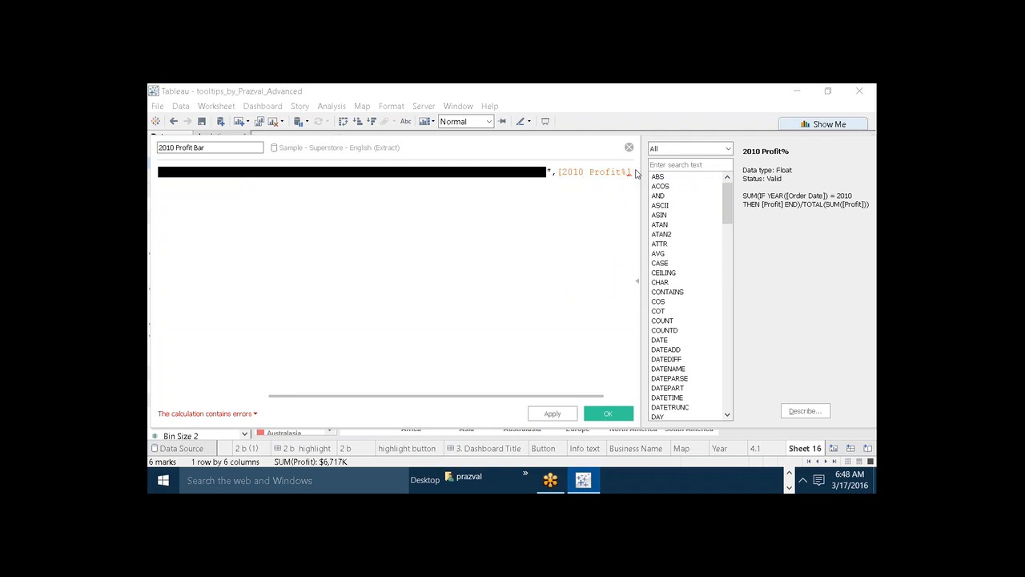
Multiply [2010 Profit%] by 100 inside the closed LEFT function and save the calculated field.
{"action": "left_click", "coordinate": [632, 172]}
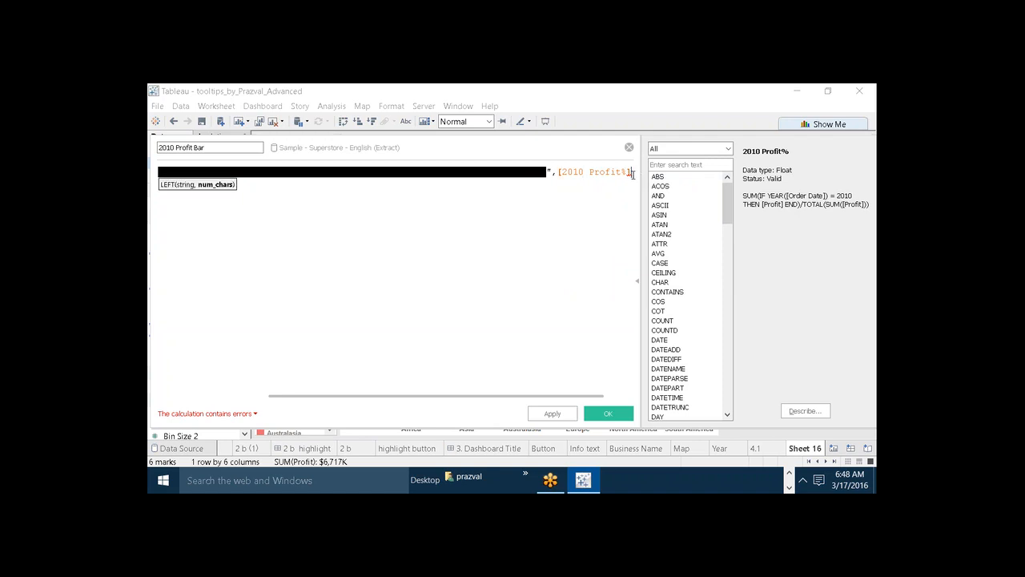
{"action": "type", "text": ")"}
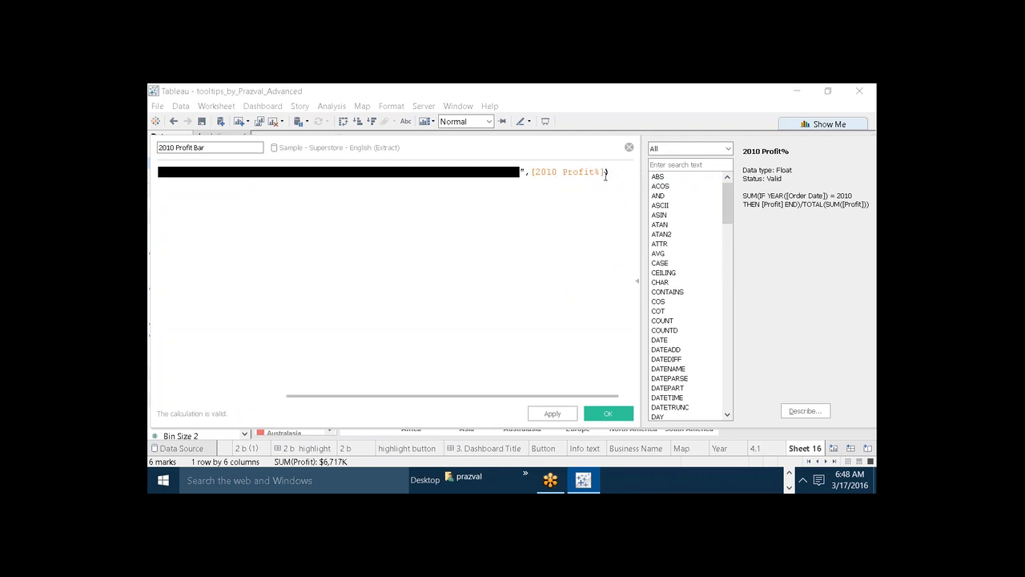
{"action": "type", "text": "*"}
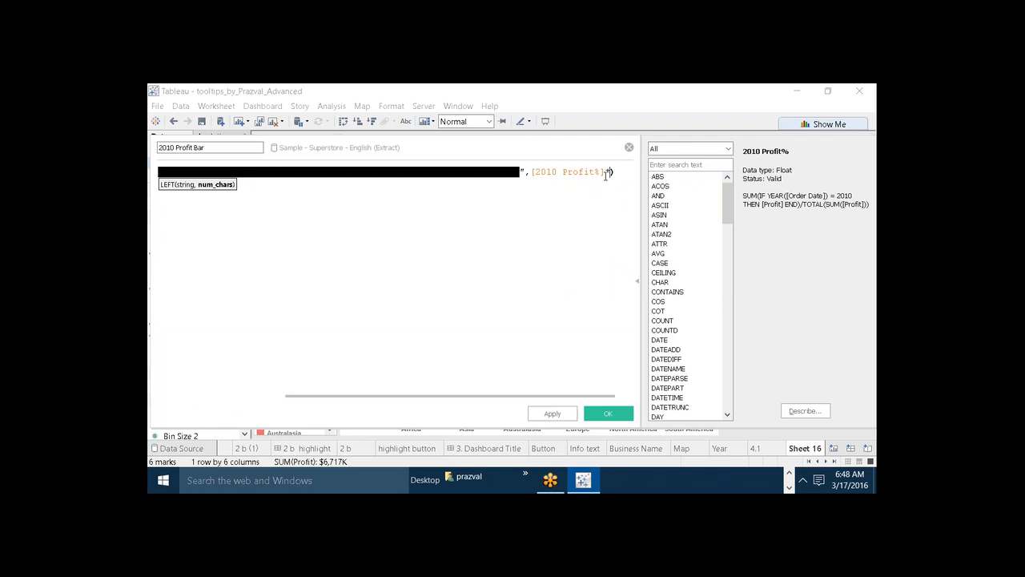
{"action": "type", "text": "100"}
{"action": "left_click", "coordinate": [567, 415]}
{"action": "left_click", "coordinate": [595, 415]}
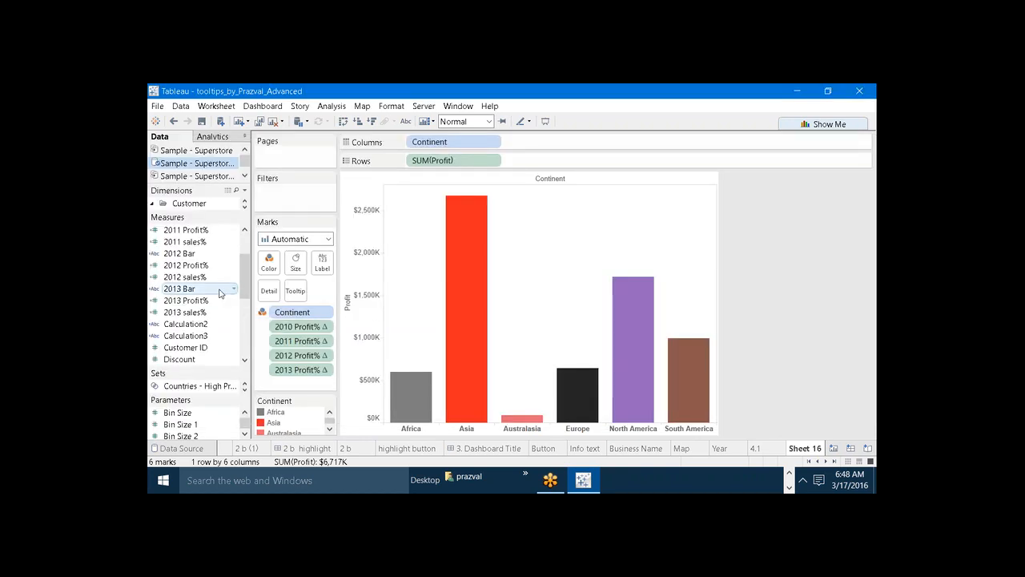
Add 2010 Profit Bar to the Marks card and duplicate the field among the measures.
{"action": "scroll", "coordinate": [234, 281], "scroll_direction": "up", "scroll_amount": 2}
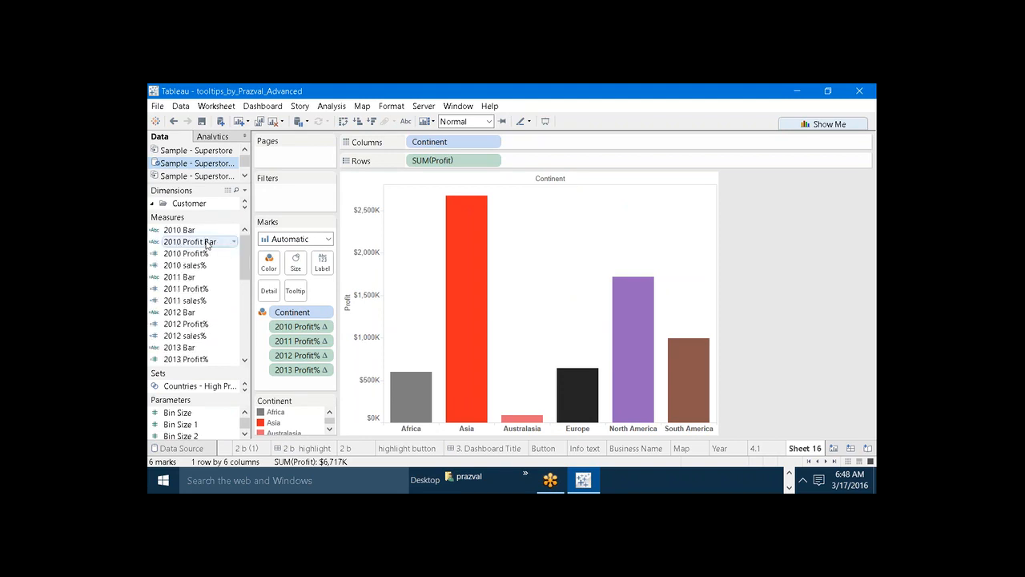
{"action": "left_click_drag", "start_coordinate": [229, 243], "coordinate": [295, 333]}
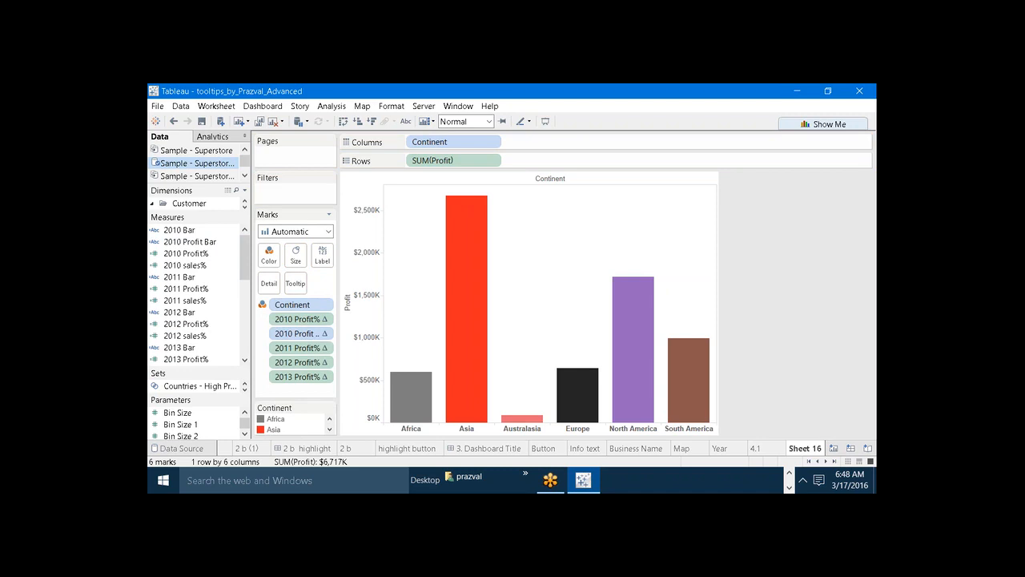
{"action": "right_click", "coordinate": [170, 241]}
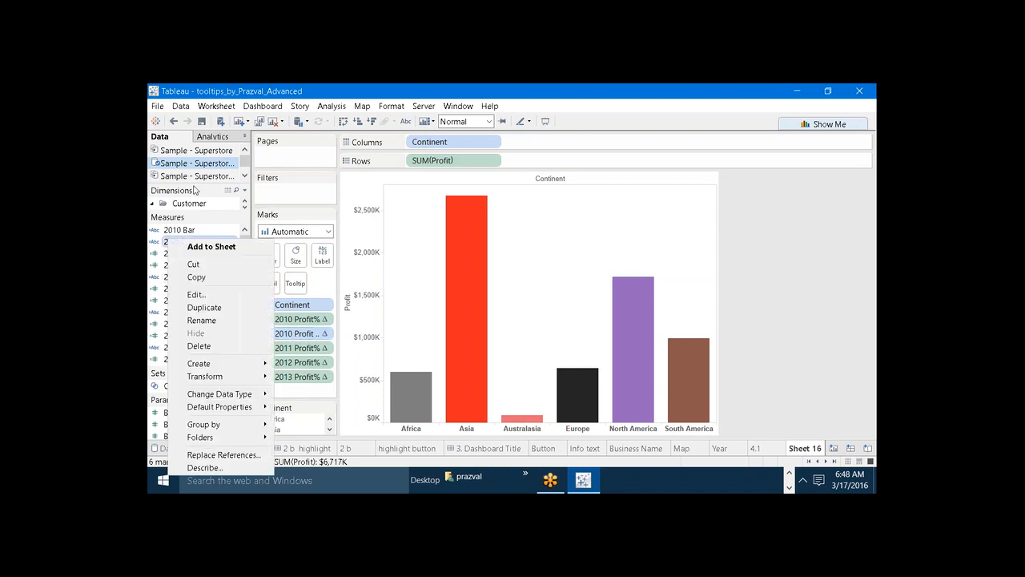
{"action": "left_click", "coordinate": [199, 308]}
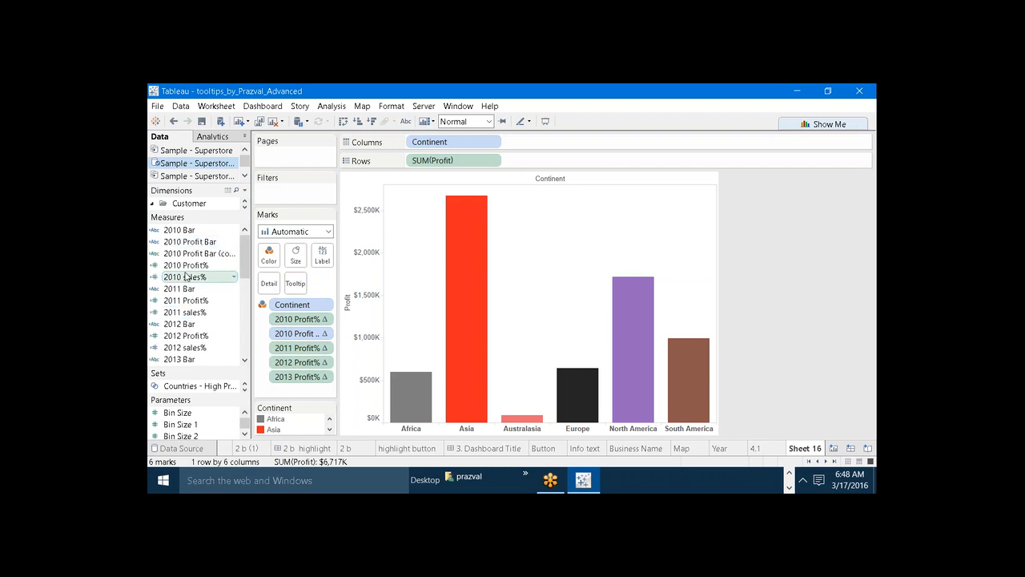
Open the 2010 Profit Bar copy for editing and rename it 2011 Profit Bar.
{"action": "right_click", "coordinate": [183, 250]}
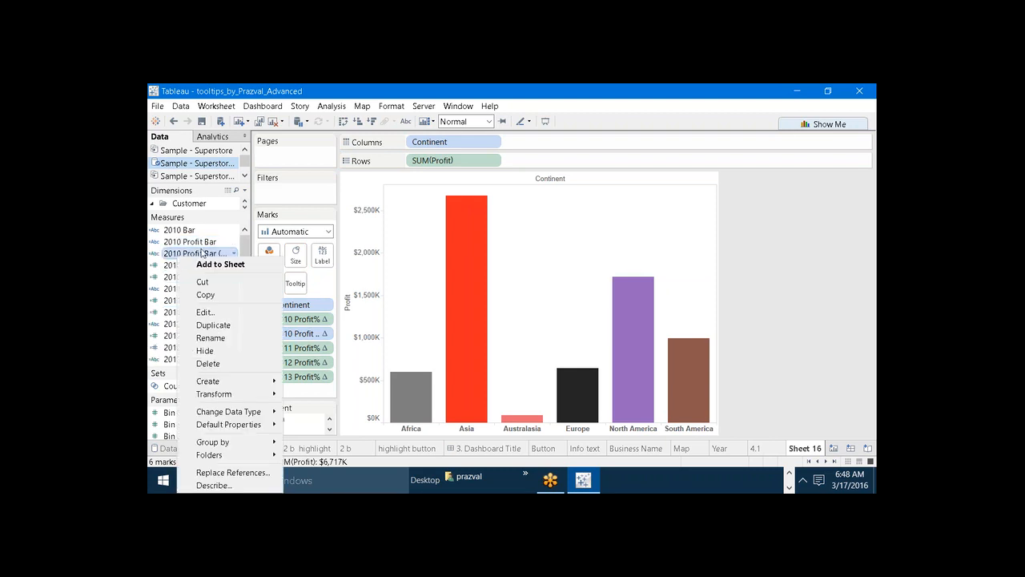
{"action": "left_click", "coordinate": [205, 311]}
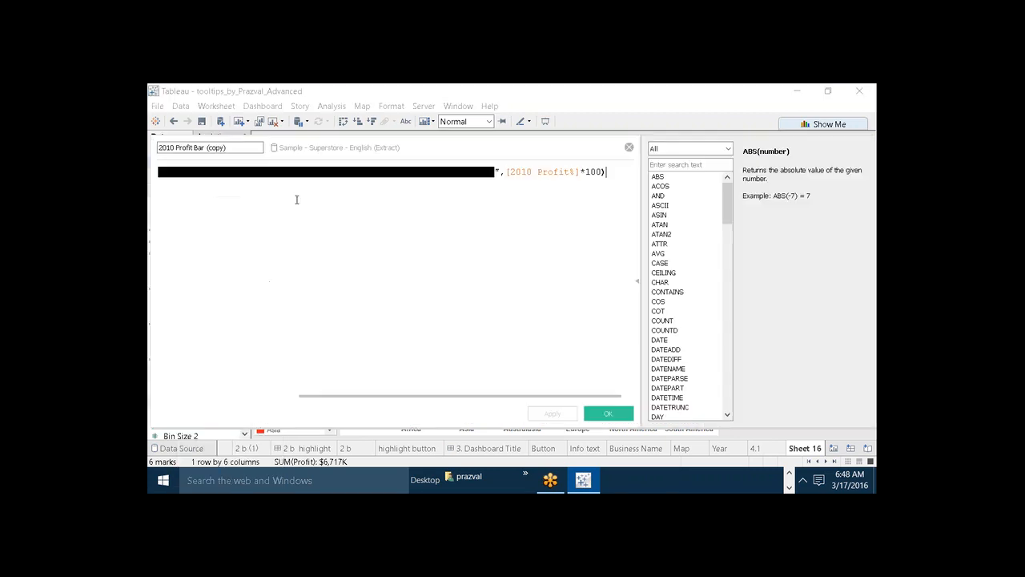
{"action": "left_click", "coordinate": [232, 147]}
{"action": "key", "text": "BackSpace"}
{"action": "key", "text": "BackSpace"}
{"action": "key", "text": "BackSpace"}
{"action": "key", "text": "BackSpace"}
{"action": "key", "text": "BackSpace"}
{"action": "key", "text": "BackSpace"}
{"action": "key", "text": "BackSpace"}
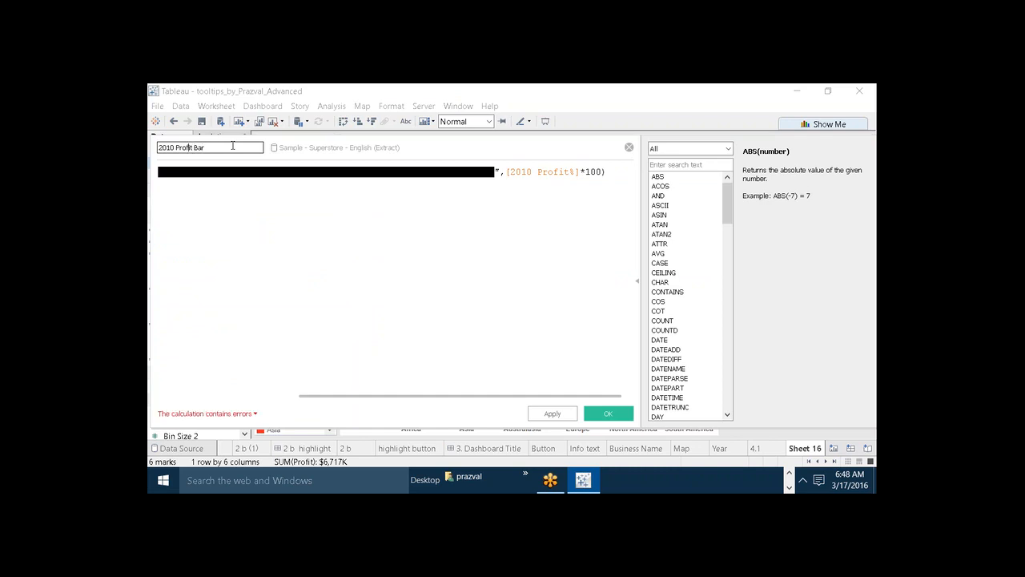
{"action": "key", "text": "Left"}
{"action": "key", "text": "Left"}
{"action": "key", "text": "Left"}
{"action": "key", "text": "Left"}
{"action": "key", "text": "Left"}
{"action": "key", "text": "BackSpace"}
{"action": "type", "text": "1"}
Change the formula's field reference to [2011 Profit%], save it, and add 2011 Profit Bar to the Marks card.
{"action": "left_click", "coordinate": [531, 173]}
{"action": "key", "text": "BackSpace"}
{"action": "type", "text": "1"}
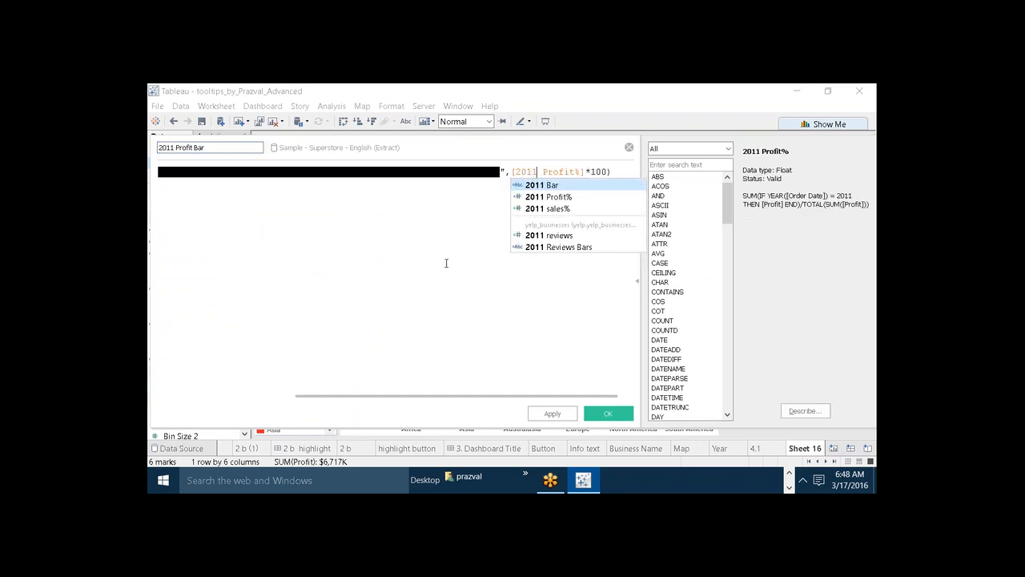
{"action": "left_click", "coordinate": [448, 264]}
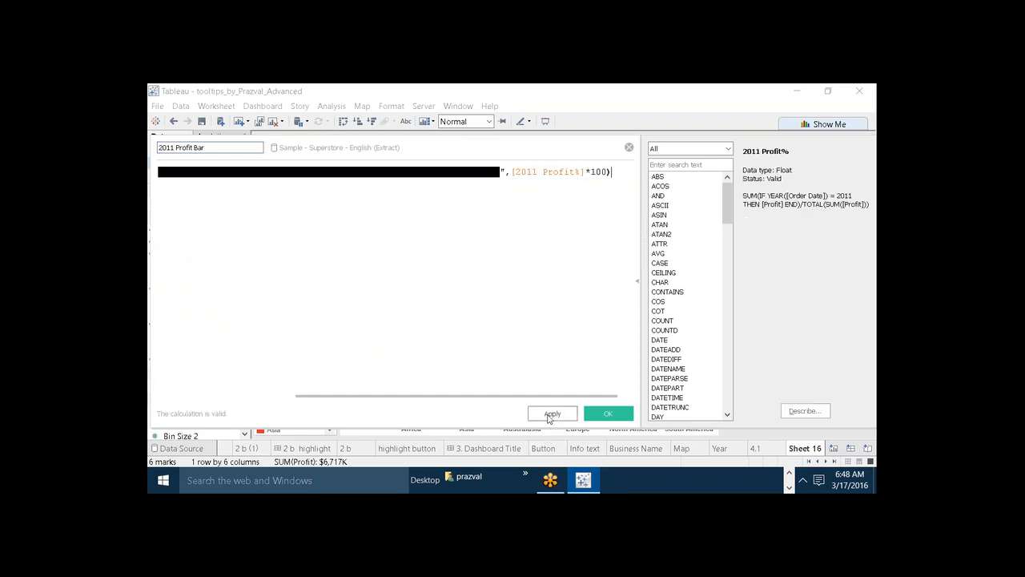
{"action": "left_click", "coordinate": [594, 416]}
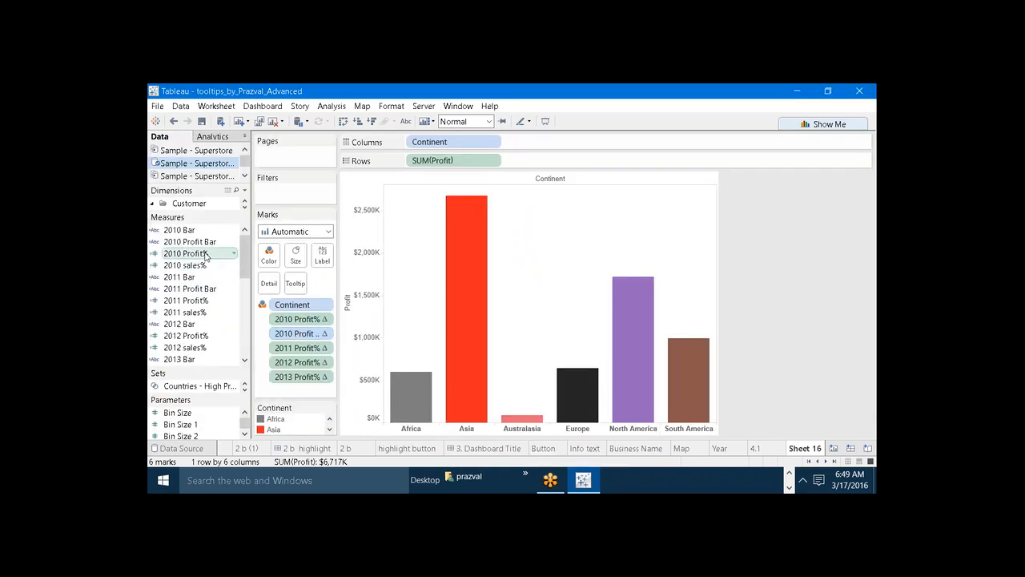
{"action": "left_click_drag", "start_coordinate": [201, 289], "coordinate": [296, 364]}
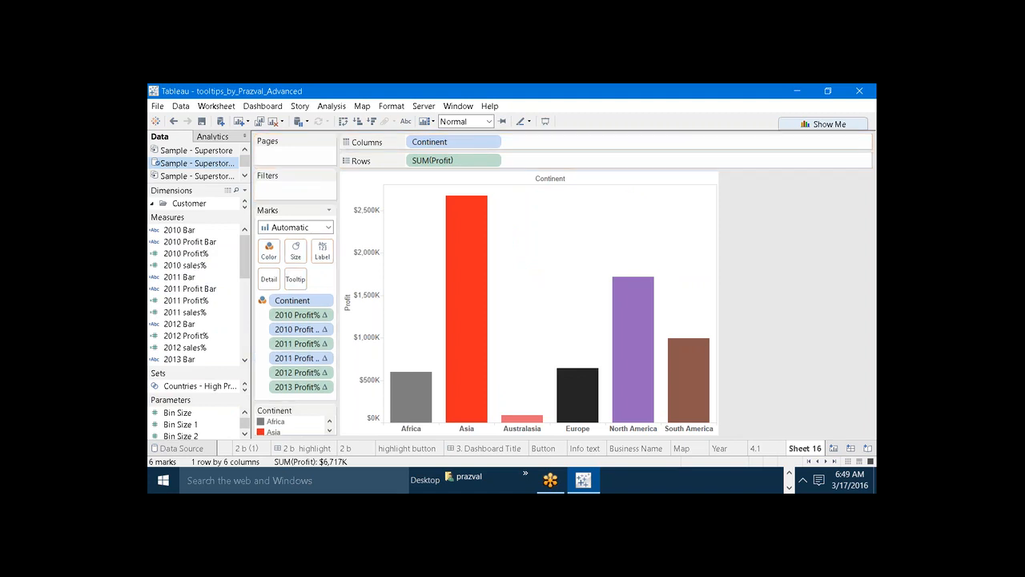
{"action": "left_click_drag", "start_coordinate": [245, 270], "coordinate": [244, 270]}
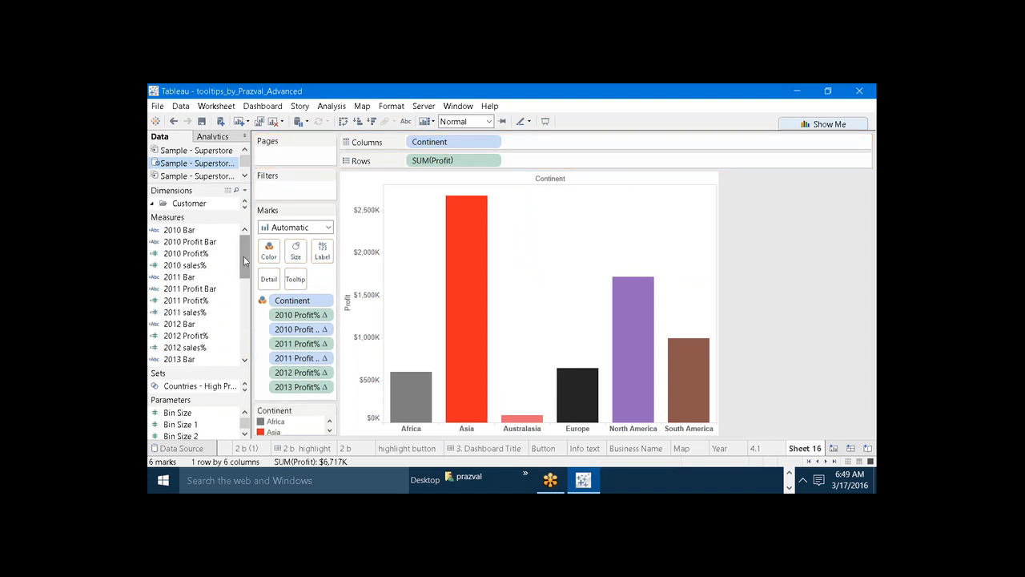
Duplicate the 2011 Profit Bar measure, open the copy for editing and rename it 2012 Profit Bar.
{"action": "left_click", "coordinate": [198, 287]}
{"action": "right_click", "coordinate": [198, 286]}
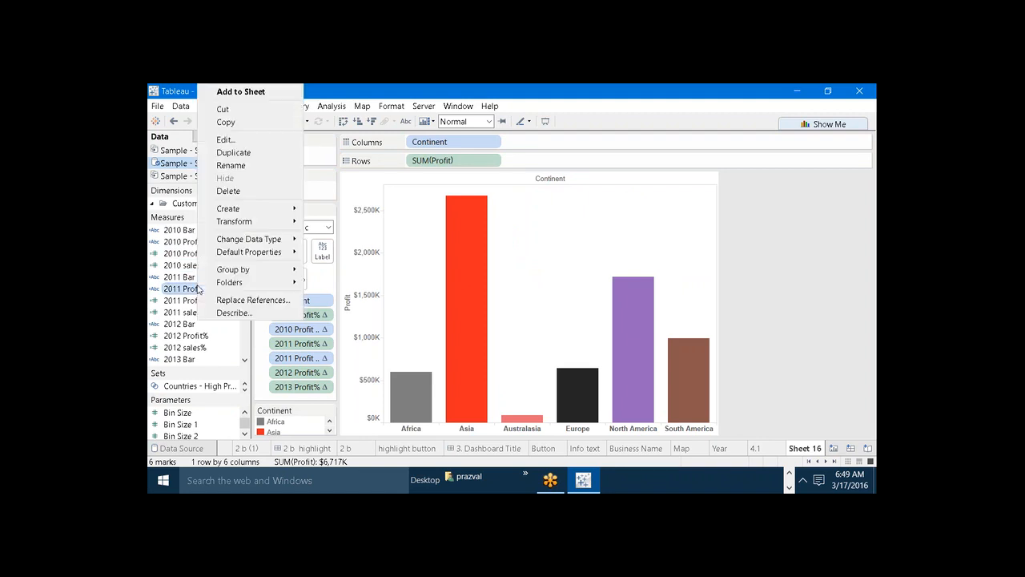
{"action": "left_click", "coordinate": [239, 155]}
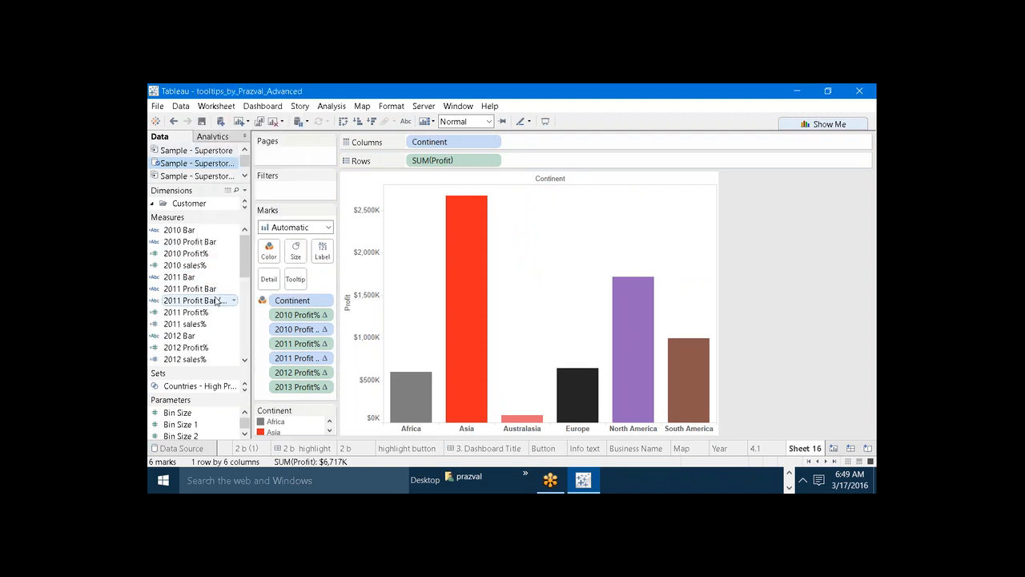
{"action": "right_click", "coordinate": [215, 301]}
{"action": "left_click", "coordinate": [239, 141]}
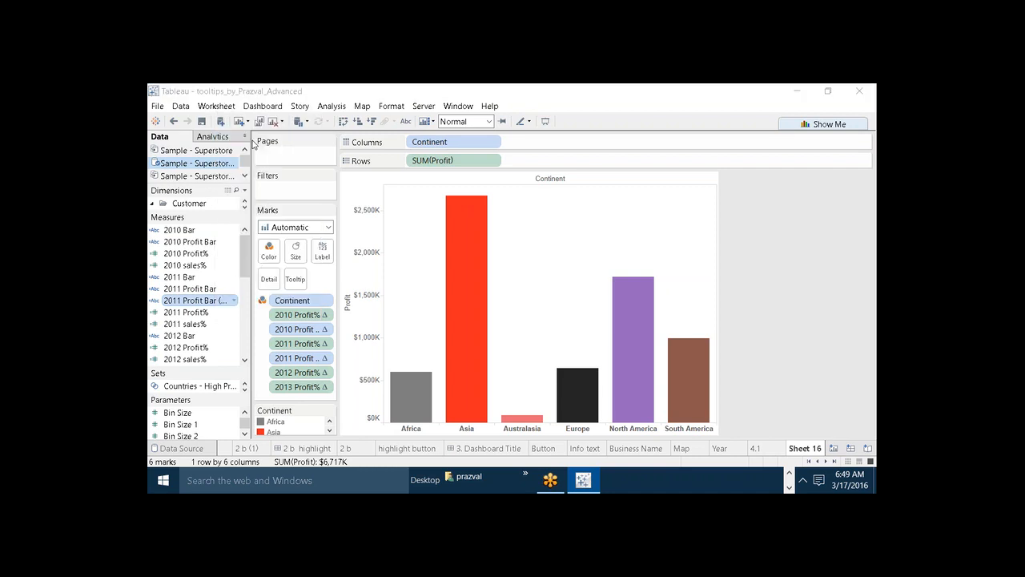
{"action": "key", "text": "BackSpace"}
{"action": "key", "text": "BackSpace"}
{"action": "key", "text": "BackSpace"}
{"action": "key", "text": "BackSpace"}
{"action": "key", "text": "BackSpace"}
{"action": "key", "text": "BackSpace"}
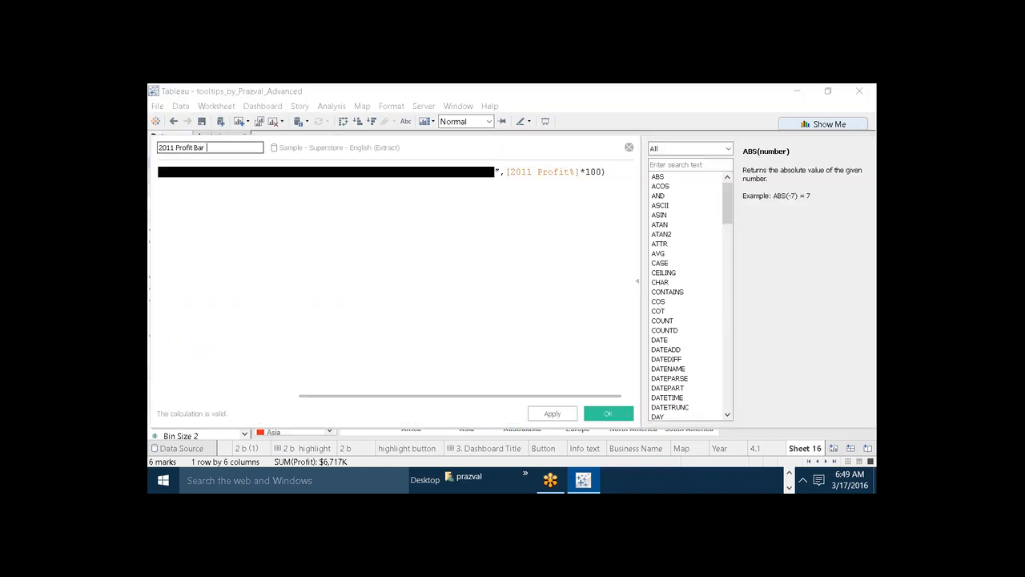
{"action": "key", "text": "BackSpace"}
Change the formula's field reference to [2012 Profit%], save the calculation, and add 2012 Profit Bar to the Marks card.
{"action": "left_click", "coordinate": [532, 171]}
{"action": "key", "text": "BackSpace"}
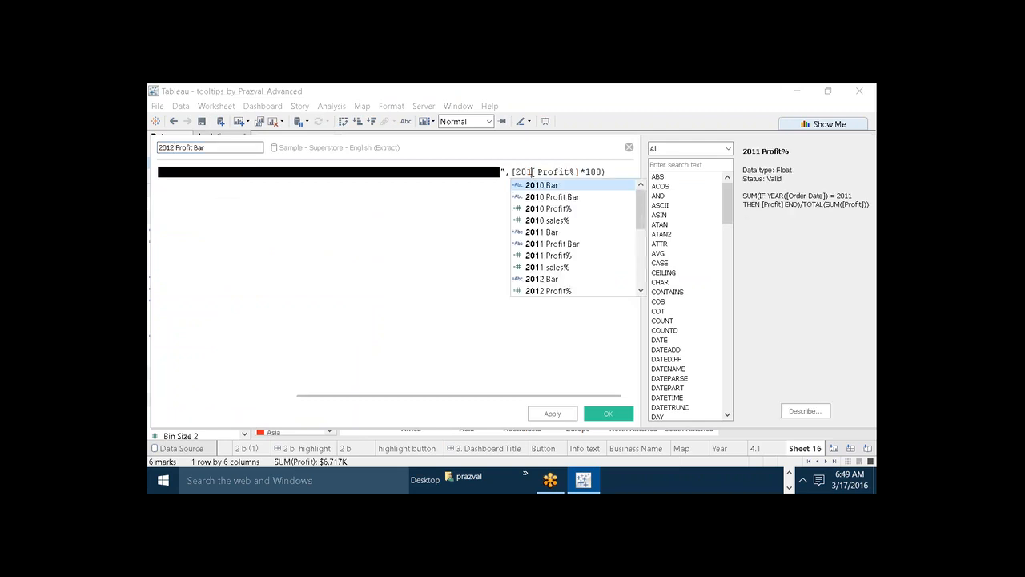
{"action": "type", "text": "2"}
{"action": "left_click", "coordinate": [611, 172]}
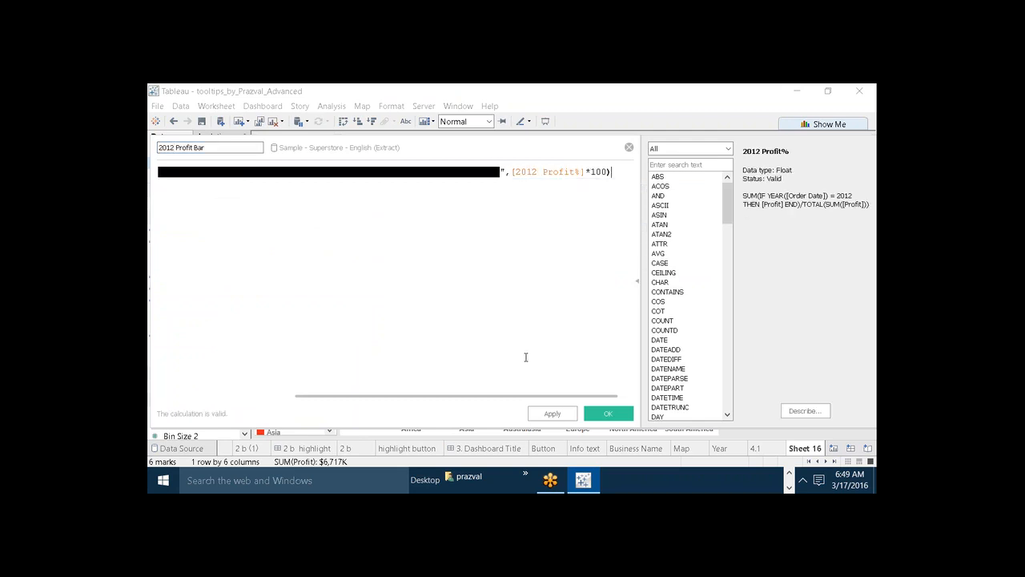
{"action": "left_click", "coordinate": [565, 414]}
{"action": "left_click", "coordinate": [597, 414]}
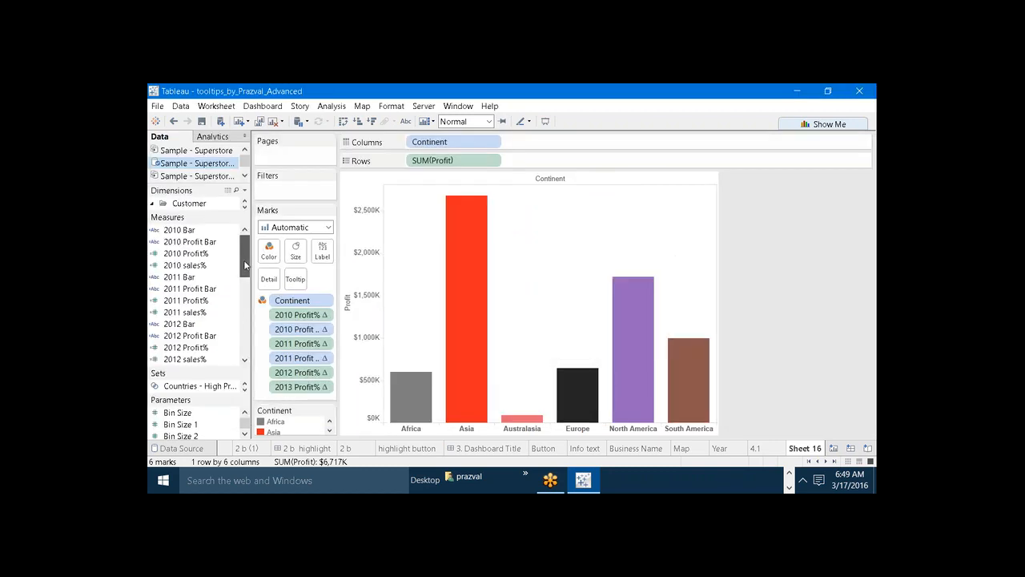
{"action": "left_click_drag", "start_coordinate": [246, 264], "coordinate": [304, 382]}
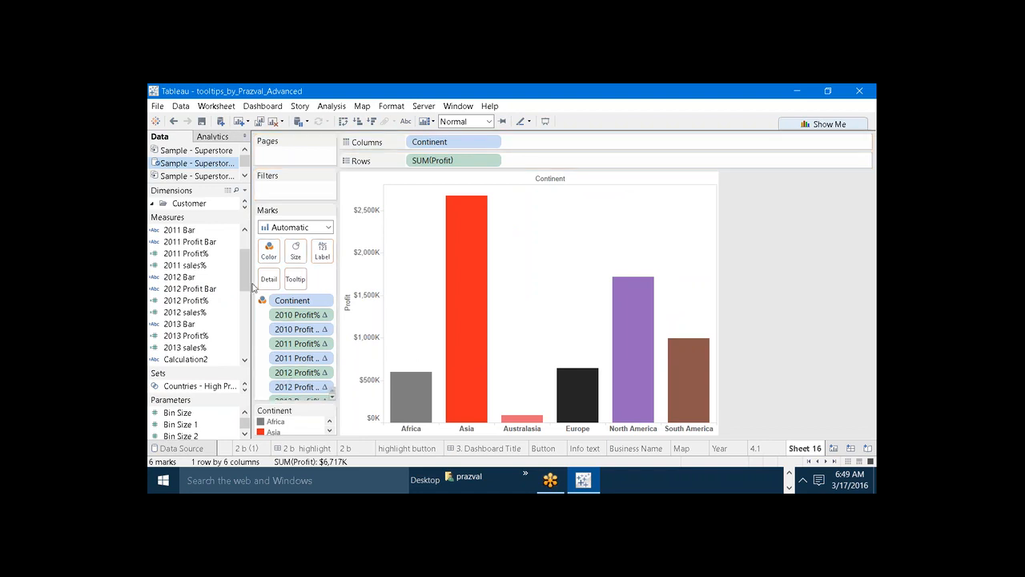
Duplicate the 2012 Profit Bar measure, open the copy for editing and rename it 2013 Profit Bar.
{"action": "right_click", "coordinate": [207, 285]}
{"action": "left_click", "coordinate": [242, 150]}
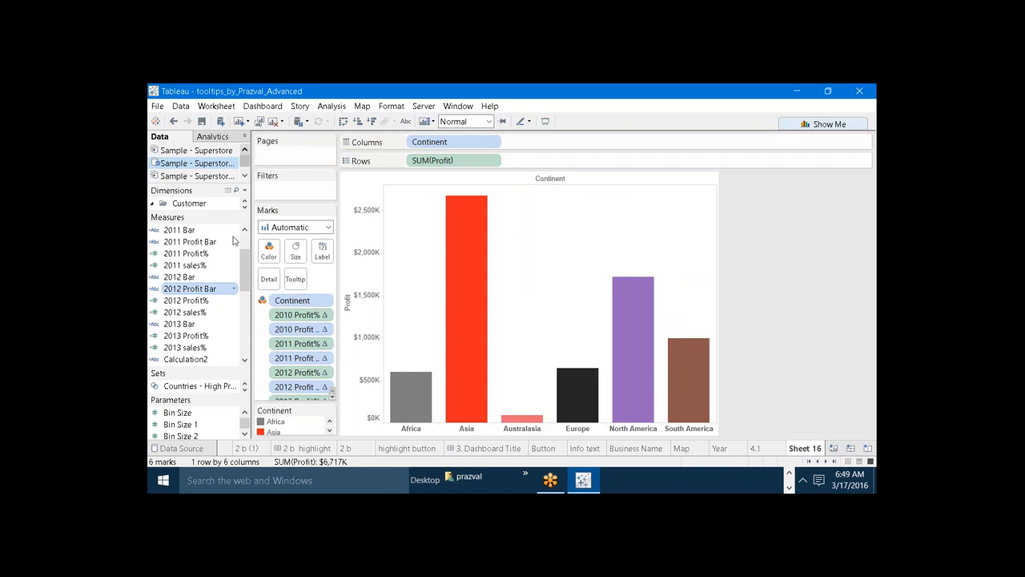
{"action": "right_click", "coordinate": [207, 303]}
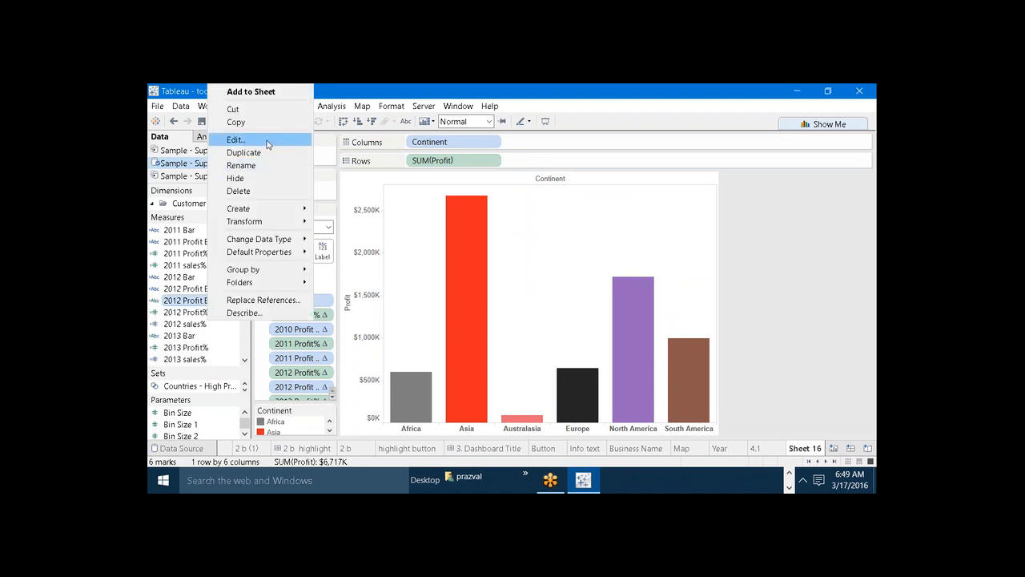
{"action": "left_click", "coordinate": [268, 140]}
{"action": "left_click", "coordinate": [237, 147]}
{"action": "key", "text": "BackSpace"}
{"action": "key", "text": "BackSpace"}
{"action": "key", "text": "BackSpace"}
{"action": "key", "text": "BackSpace"}
{"action": "key", "text": "BackSpace"}
{"action": "key", "text": "BackSpace"}
{"action": "key", "text": "BackSpace"}
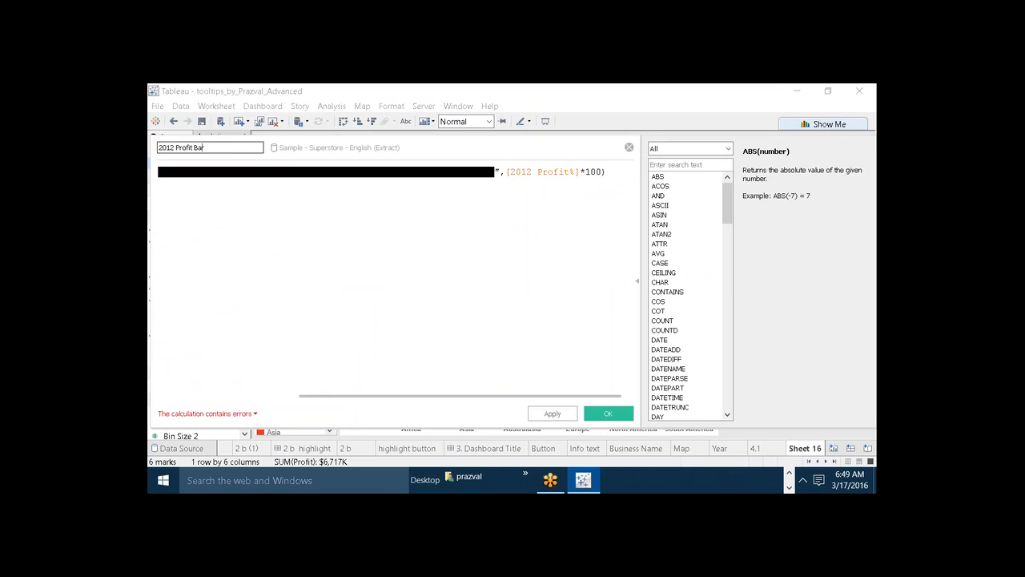
{"action": "key", "text": "Left"}
{"action": "key", "text": "Left"}
{"action": "key", "text": "Left"}
{"action": "key", "text": "Left"}
{"action": "key", "text": "Left"}
{"action": "key", "text": "Left"}
{"action": "key", "text": "Left"}
{"action": "key", "text": "Left"}
{"action": "key", "text": "Left"}
{"action": "key", "text": "Left"}
{"action": "key", "text": "Left"}
{"action": "key", "text": "BackSpace"}
{"action": "type", "text": "3"}
Point the formula at [2013 Profit%], save the calculated field, and place 2013 Profit Bar on the Marks card.
{"action": "left_click", "coordinate": [534, 171]}
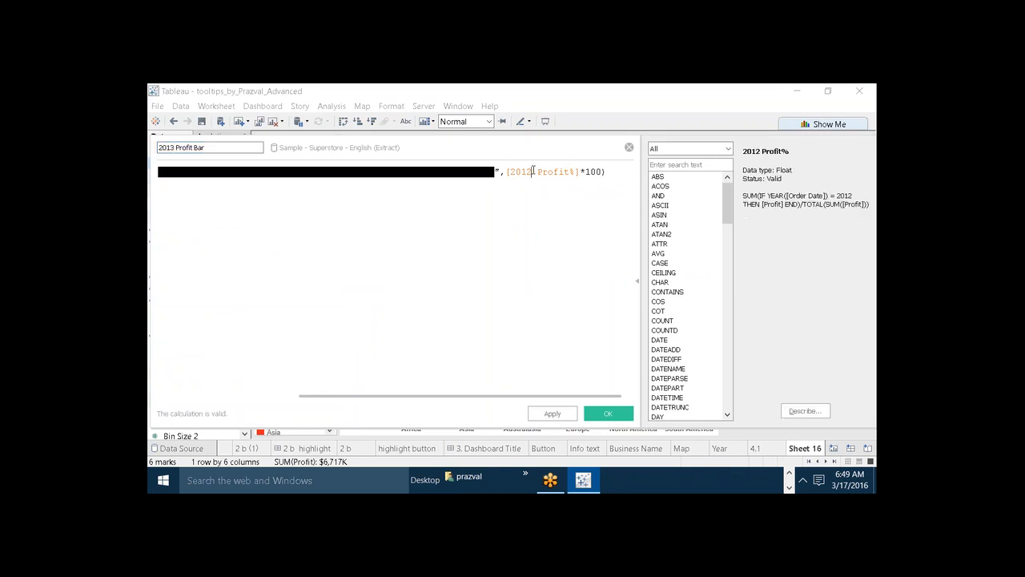
{"action": "key", "text": "BackSpace"}
{"action": "type", "text": "3"}
{"action": "left_click", "coordinate": [493, 264]}
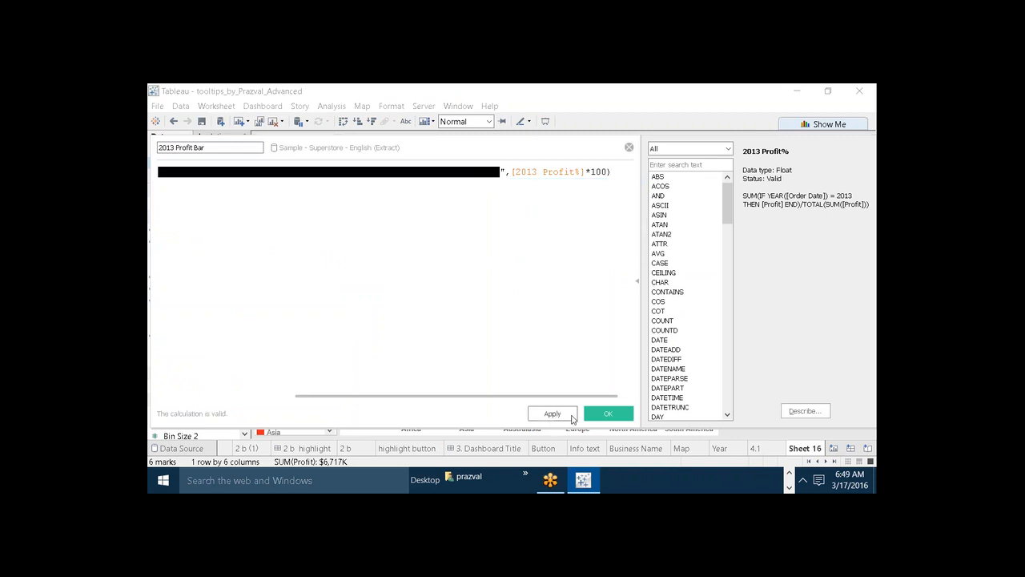
{"action": "left_click", "coordinate": [596, 419]}
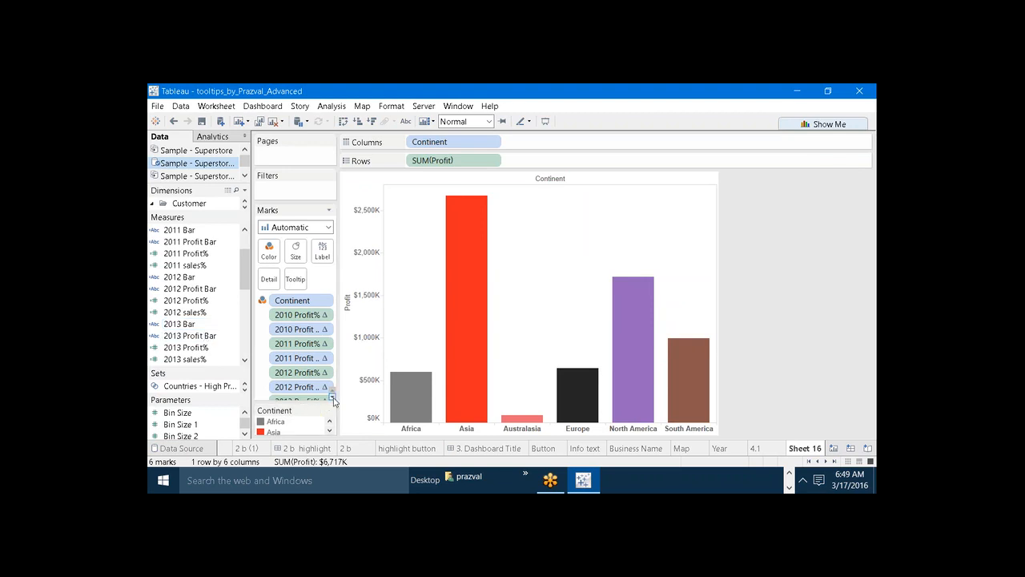
{"action": "scroll", "coordinate": [327, 391], "scroll_direction": "down", "scroll_amount": 2}
{"action": "left_click_drag", "start_coordinate": [203, 337], "coordinate": [303, 401]}
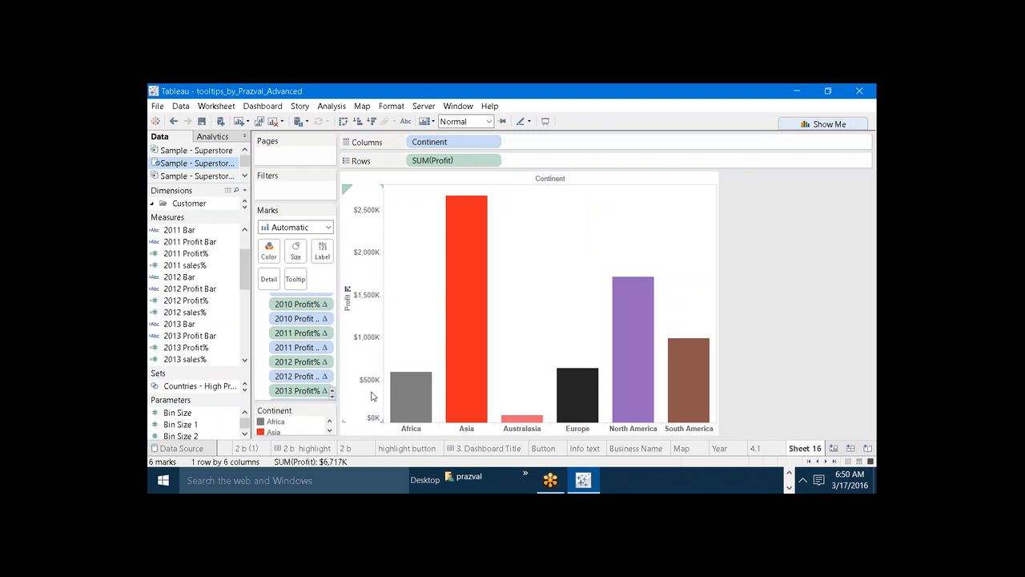
Examine the finished bar tooltips for Asia and Africa on sheet 4.1 as a reference, and return to Sheet 16.
{"action": "left_click", "coordinate": [295, 279]}
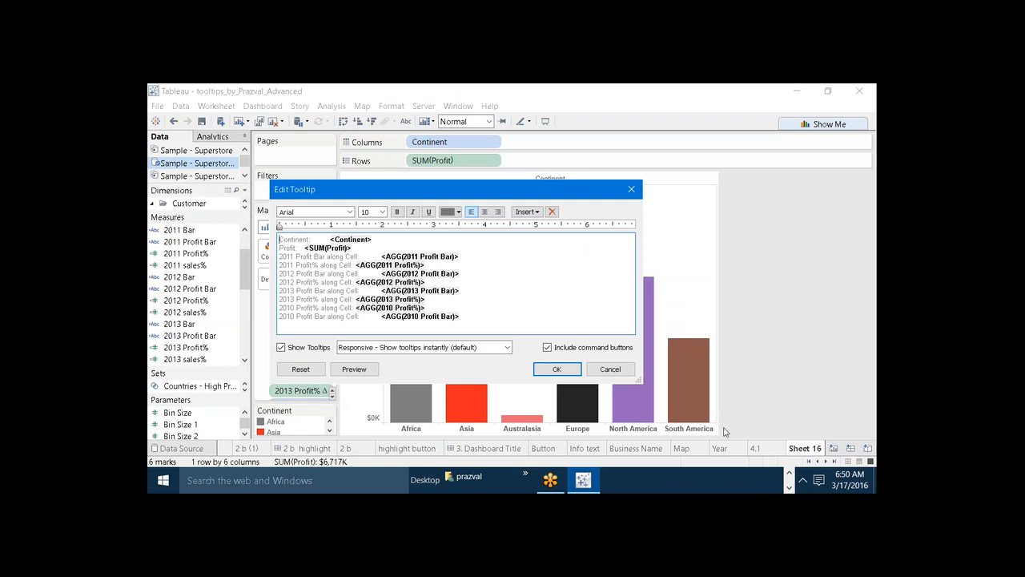
{"action": "left_click", "coordinate": [747, 448]}
{"action": "left_click", "coordinate": [610, 368]}
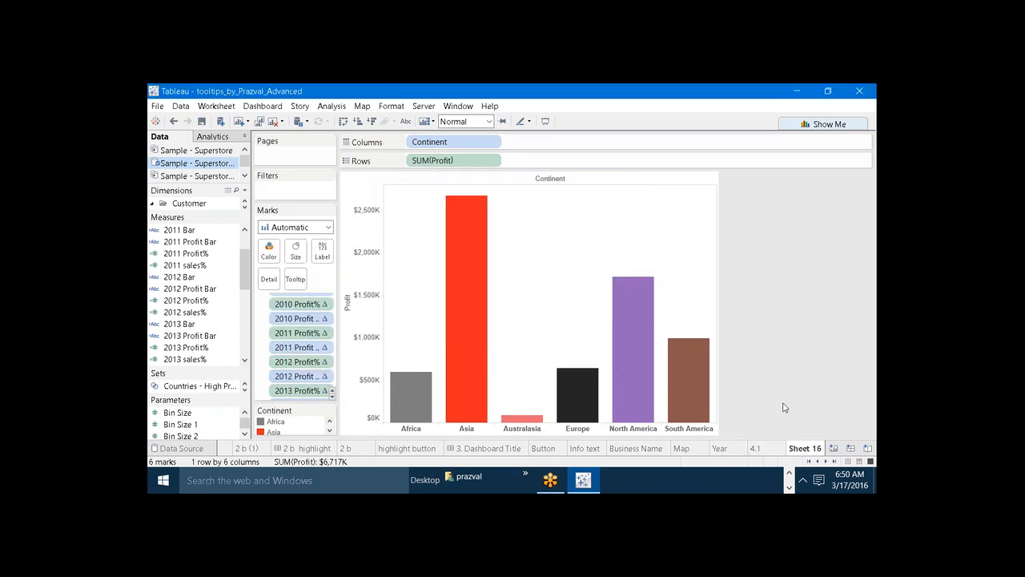
{"action": "left_click", "coordinate": [756, 449]}
{"action": "mouse_move", "coordinate": [482, 324]}
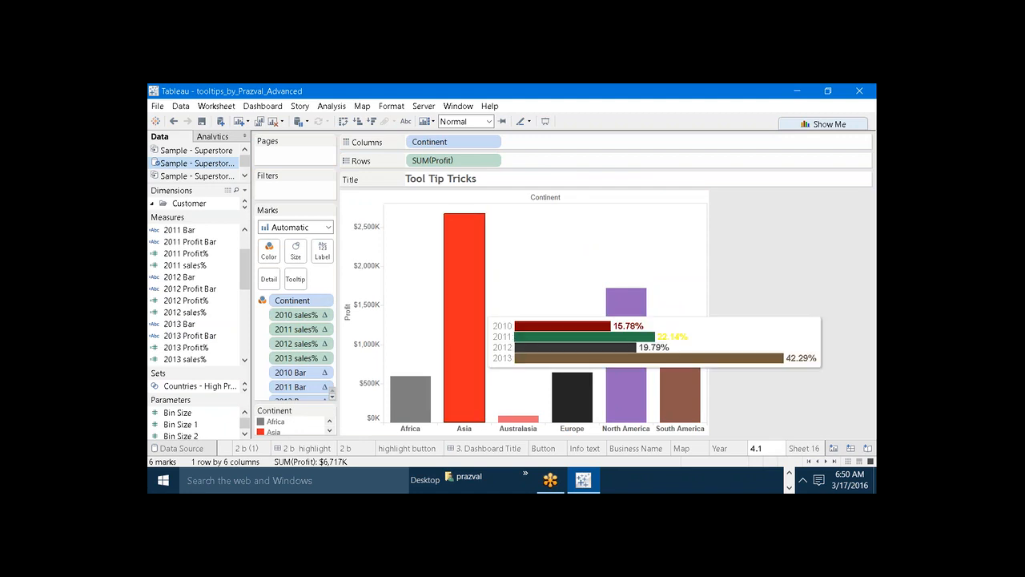
{"action": "mouse_move", "coordinate": [420, 409]}
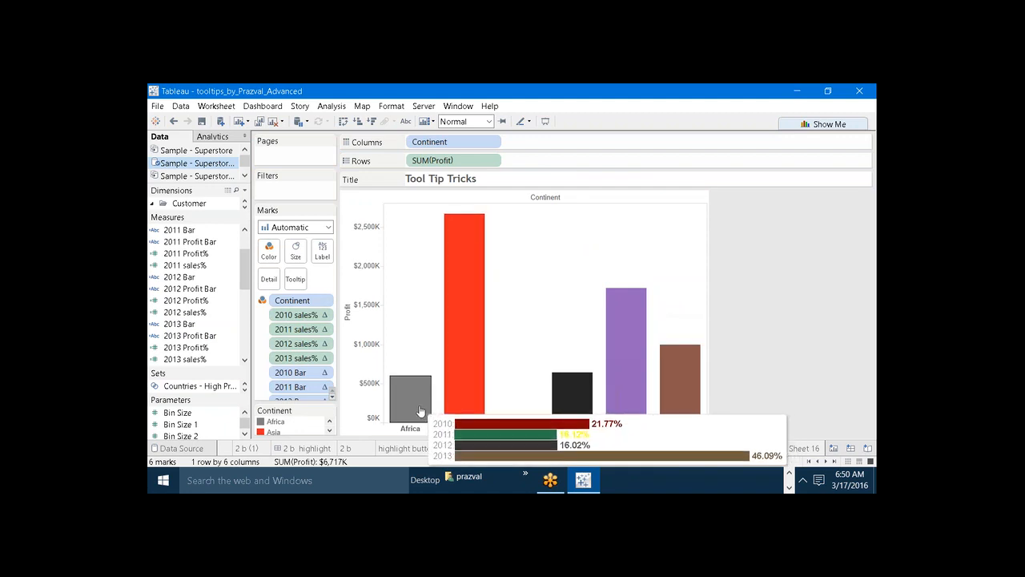
{"action": "left_click", "coordinate": [798, 451]}
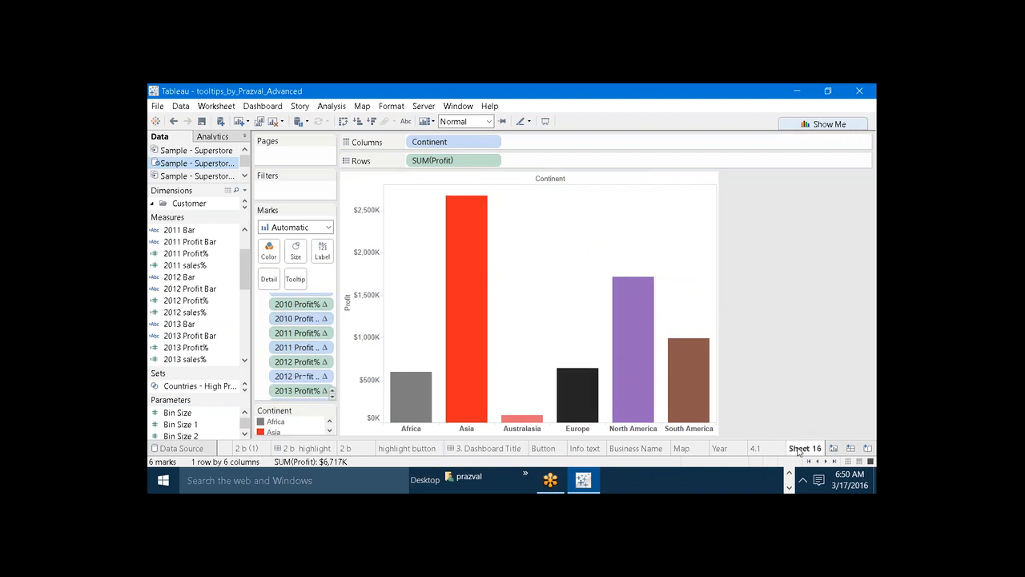
In the Sheet 16 tooltip, remove the label before the Continent field and clear the Profit line's content.
{"action": "left_click", "coordinate": [298, 280]}
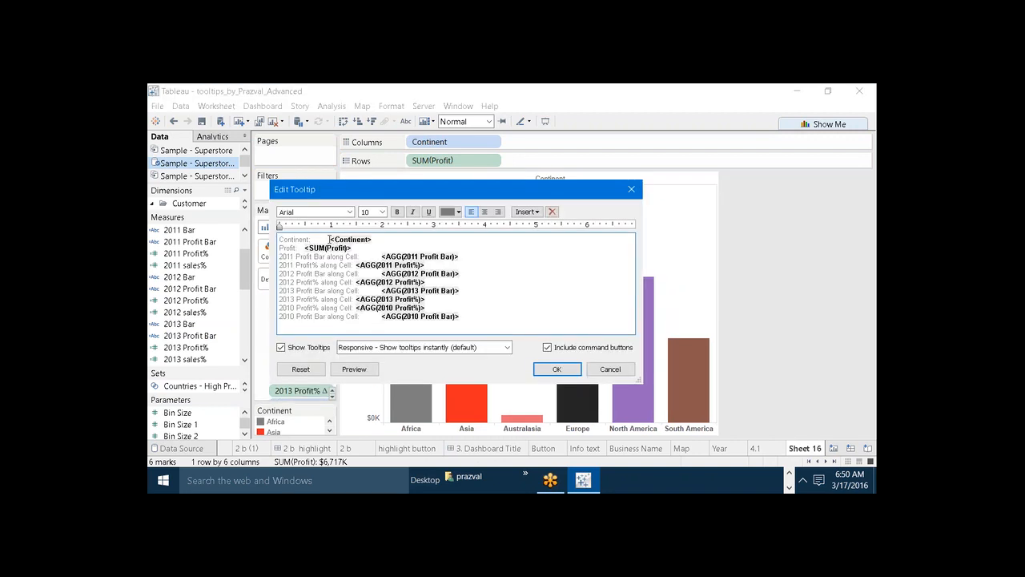
{"action": "key", "text": "BackSpace"}
{"action": "key", "text": "BackSpace"}
{"action": "key", "text": "BackSpace"}
{"action": "key", "text": "BackSpace"}
{"action": "key", "text": "BackSpace"}
{"action": "key", "text": "BackSpace"}
{"action": "key", "text": "BackSpace"}
{"action": "key", "text": "BackSpace"}
{"action": "key", "text": "BackSpace"}
{"action": "key", "text": "BackSpace"}
{"action": "key", "text": "BackSpace"}
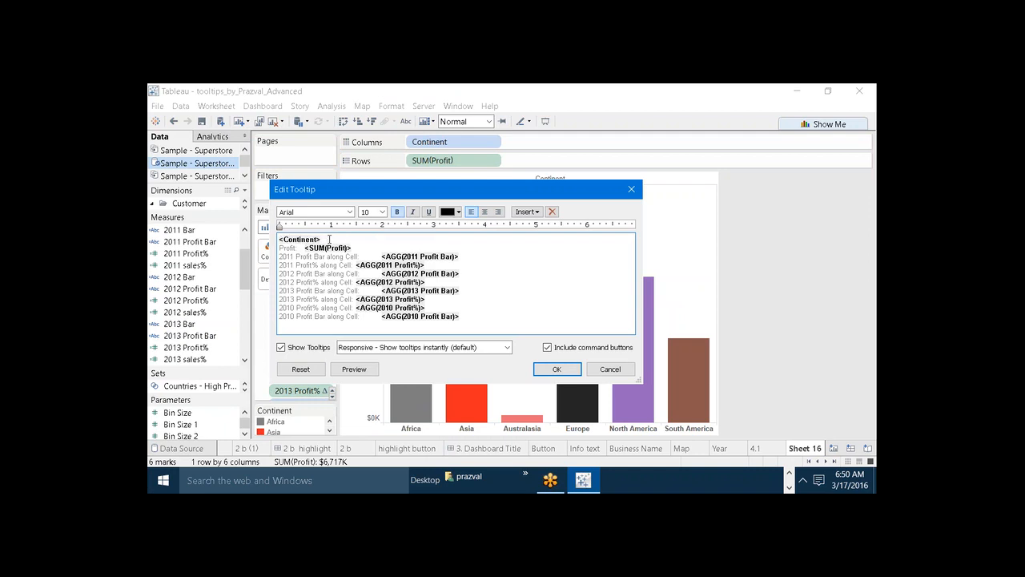
{"action": "left_click_drag", "start_coordinate": [354, 248], "coordinate": [279, 248]}
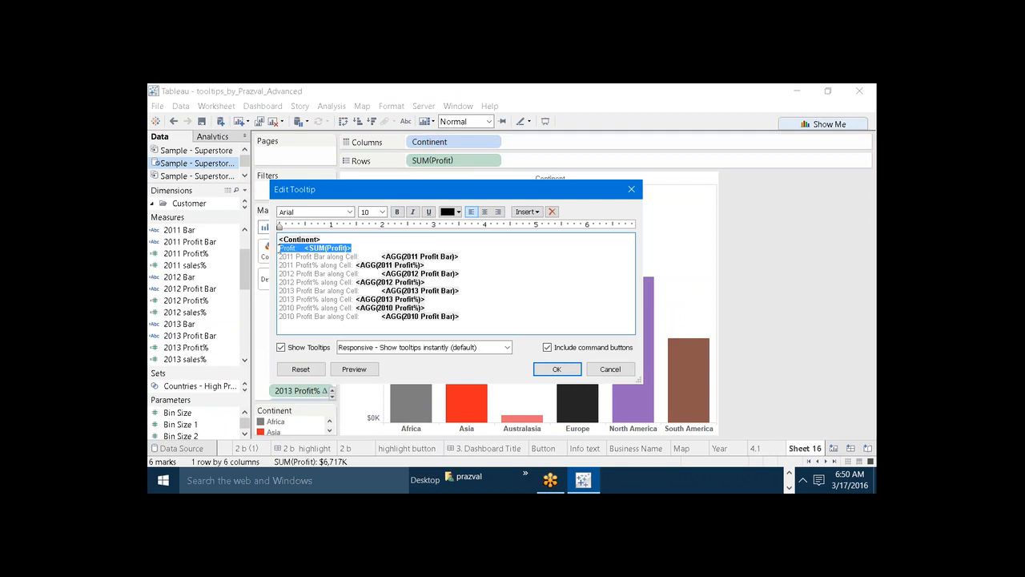
{"action": "key", "text": "BackSpace"}
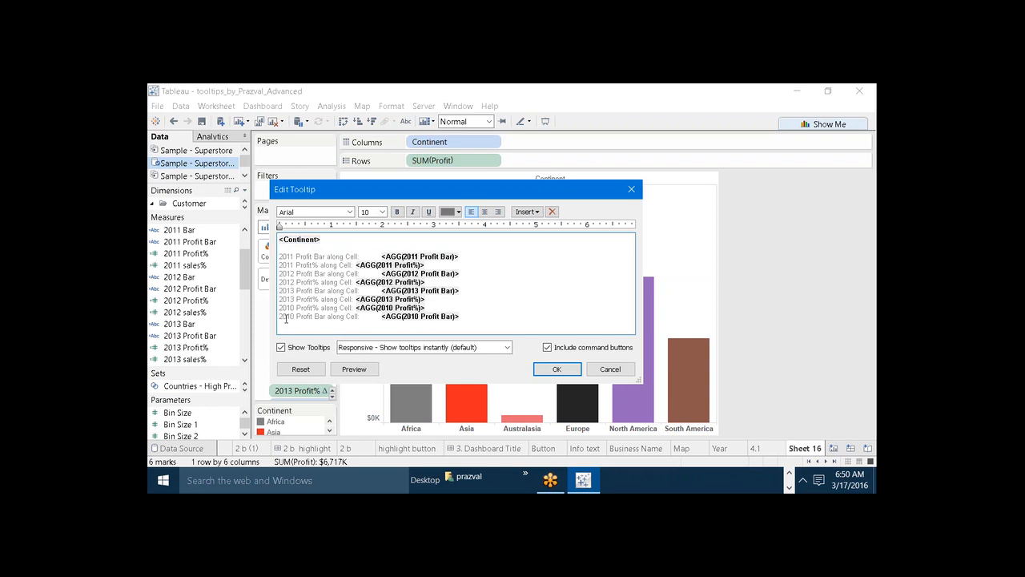
Move the 2010 Profit Bar line from the end of the tooltip to directly below the Continent line.
{"action": "left_click_drag", "start_coordinate": [280, 316], "coordinate": [474, 320]}
{"action": "key", "text": "ctrl+c"}
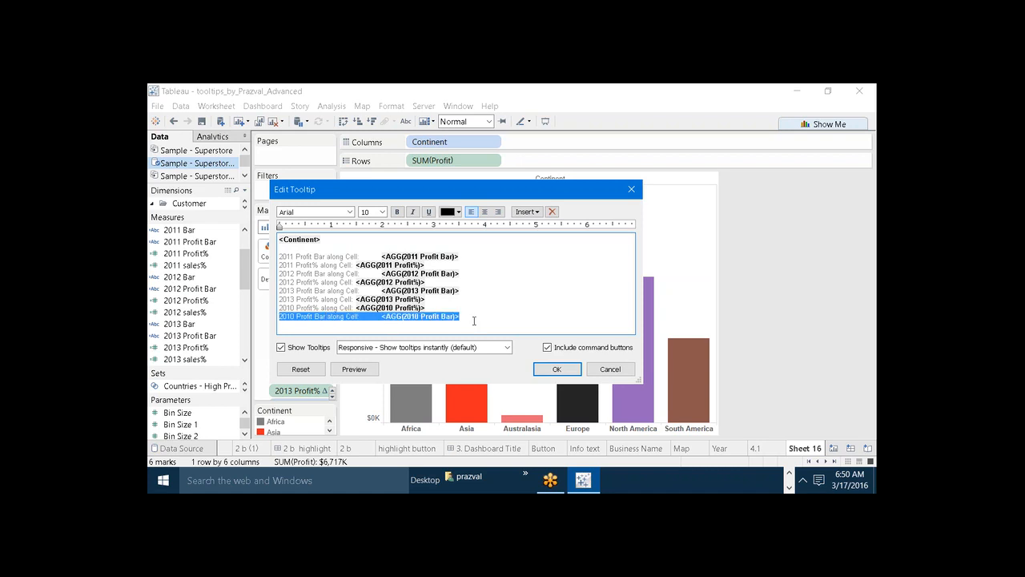
{"action": "key", "text": "Delete"}
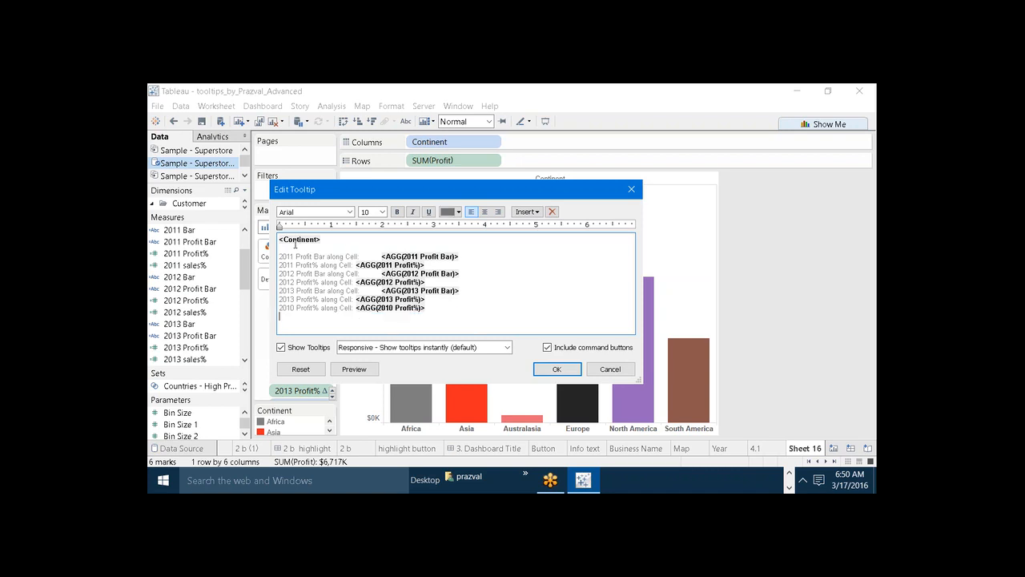
{"action": "key", "text": "ctrl+v"}
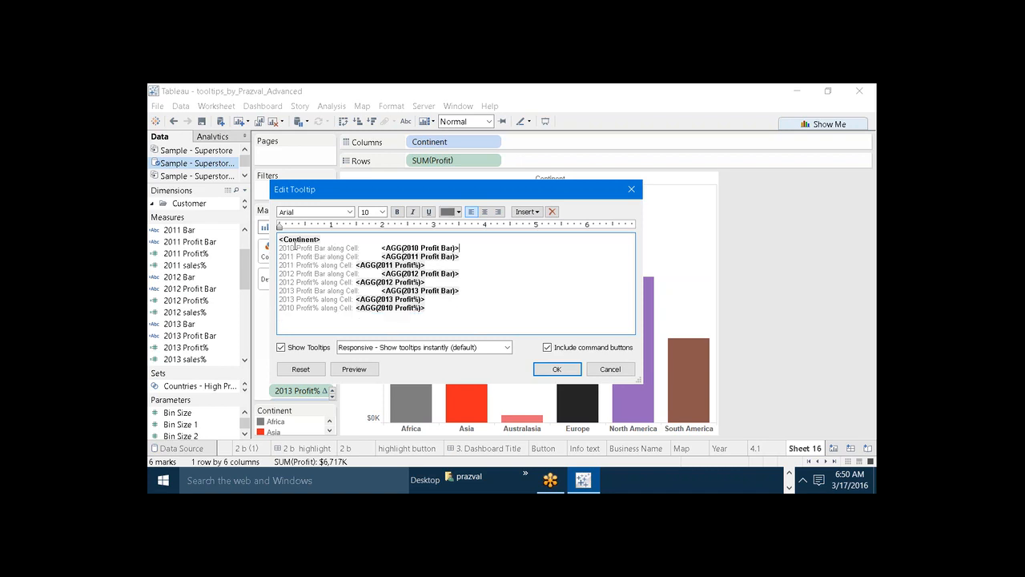
Shorten the 2010 Profit Bar line's label to 2010, close the gap before its field, and make the label bold.
{"action": "left_click_drag", "start_coordinate": [357, 251], "coordinate": [296, 249]}
{"action": "key", "text": "Delete"}
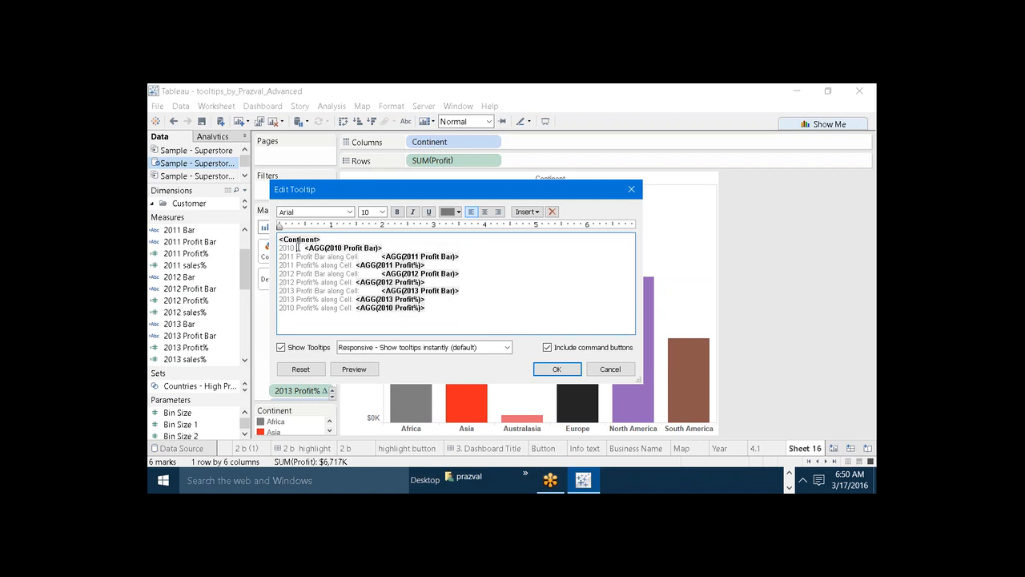
{"action": "key", "text": "Delete"}
{"action": "key", "text": "Delete"}
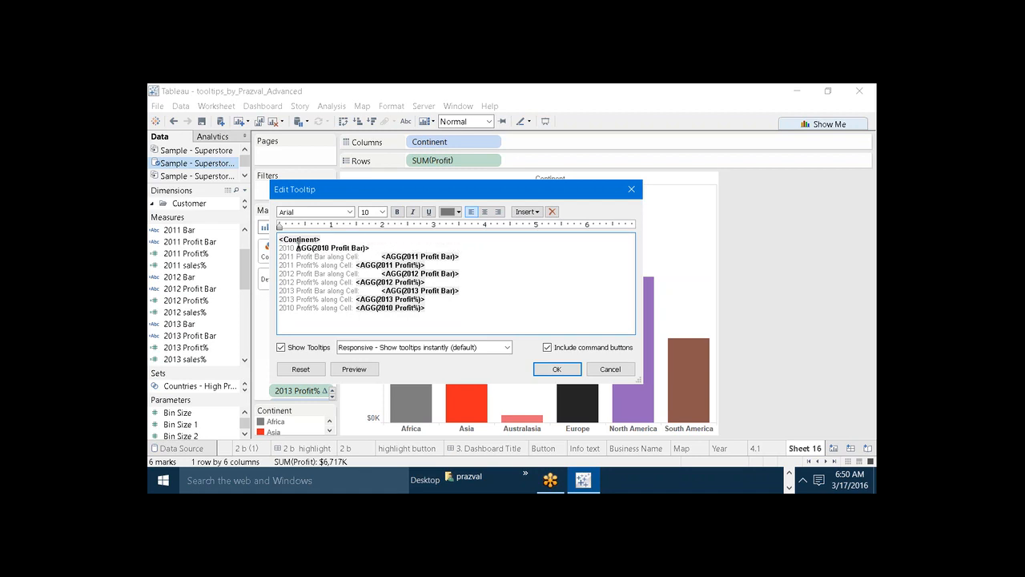
{"action": "double_click", "coordinate": [297, 248]}
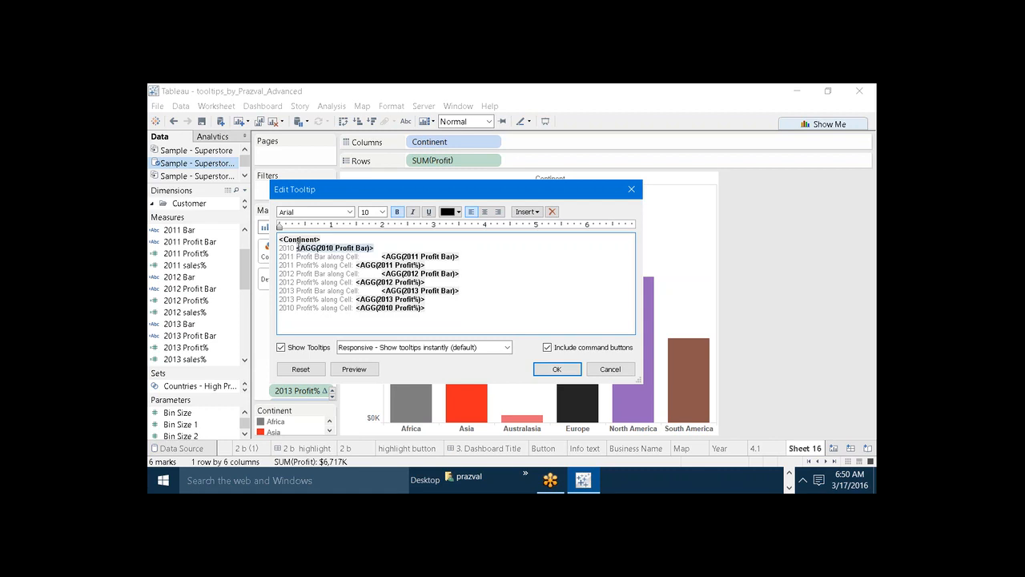
{"action": "left_click", "coordinate": [299, 247]}
{"action": "key", "text": "BackSpace"}
{"action": "key", "text": "shift+Home"}
{"action": "key", "text": "ctrl+b"}
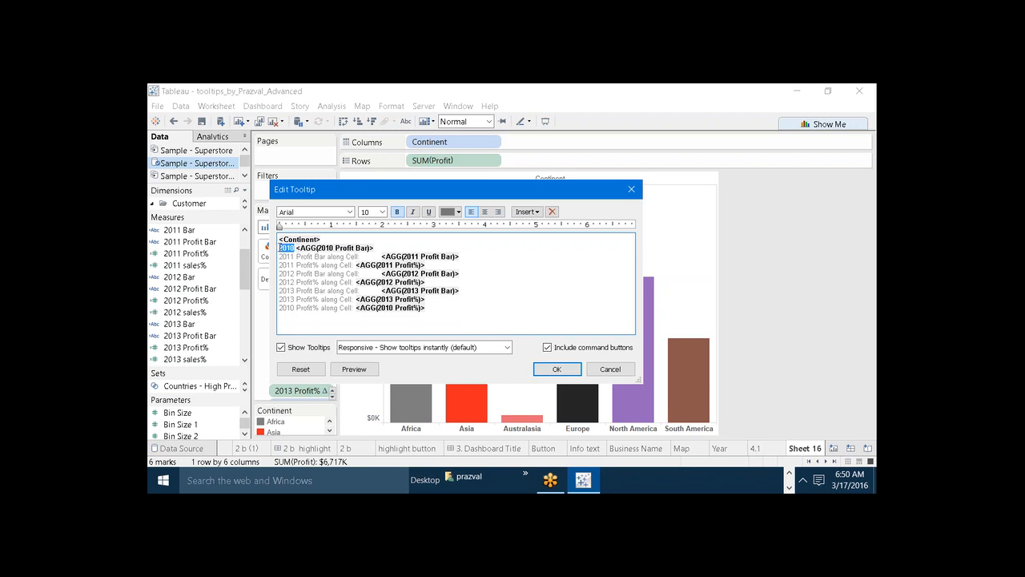
Move the 2010 Profit% field directly after the 2010 Profit Bar field and preview the tooltip.
{"action": "key", "text": "End"}
{"action": "left_click_drag", "start_coordinate": [424, 308], "coordinate": [359, 308]}
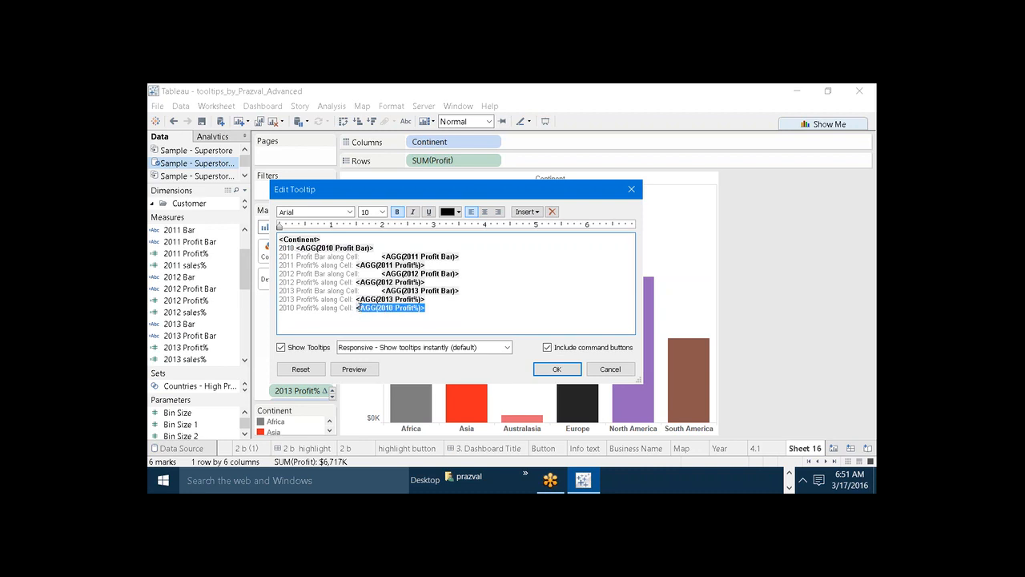
{"action": "key", "text": "ctrl+x"}
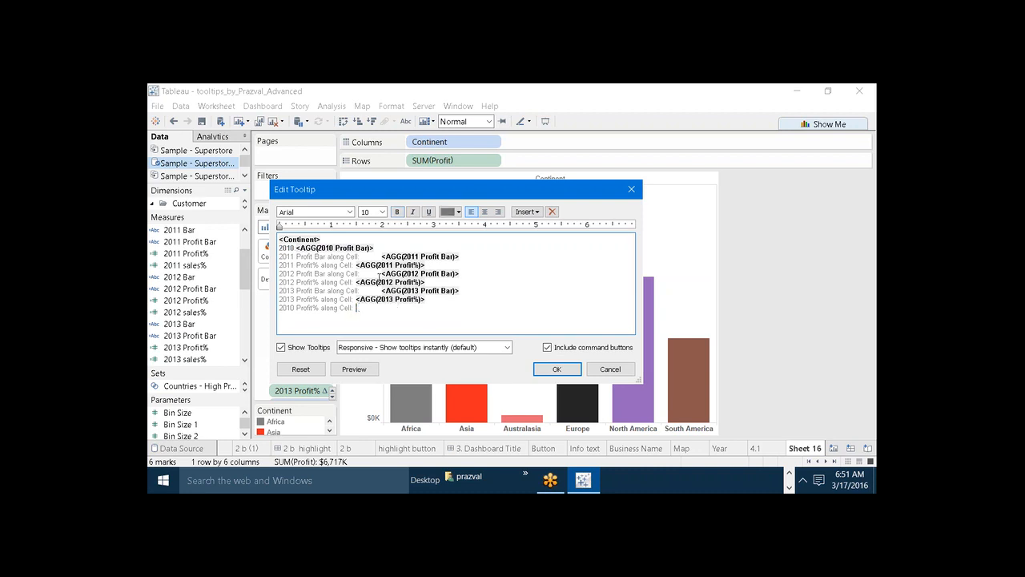
{"action": "left_click", "coordinate": [383, 248]}
{"action": "key", "text": "ctrl+v"}
{"action": "left_click", "coordinate": [372, 372]}
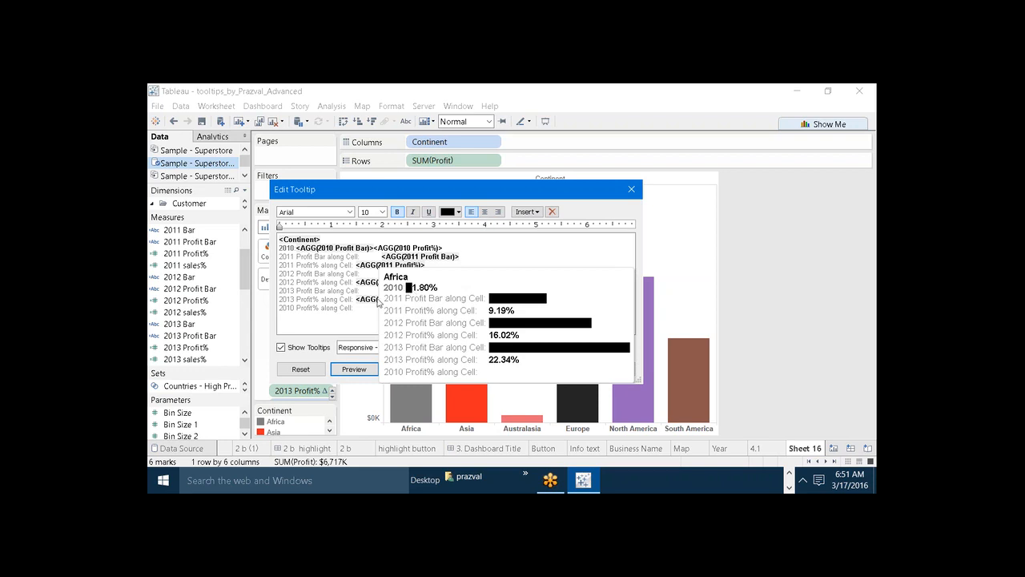
{"action": "left_click", "coordinate": [354, 315]}
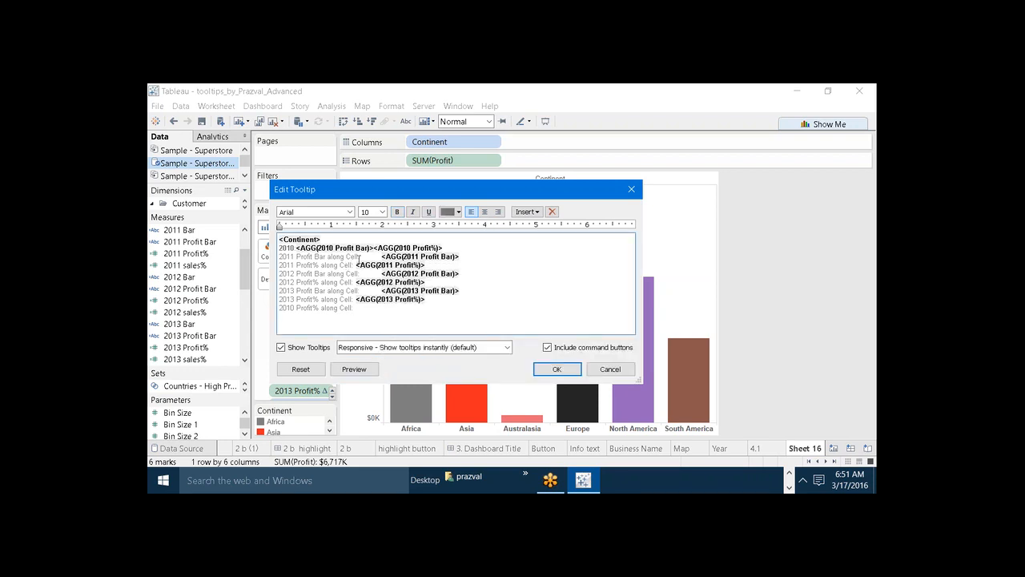
Shorten the 2011 Profit Bar label to 2011, move the 2011 Profit% field directly after the bar field, and delete the leftover label line.
{"action": "left_click_drag", "start_coordinate": [381, 257], "coordinate": [297, 258]}
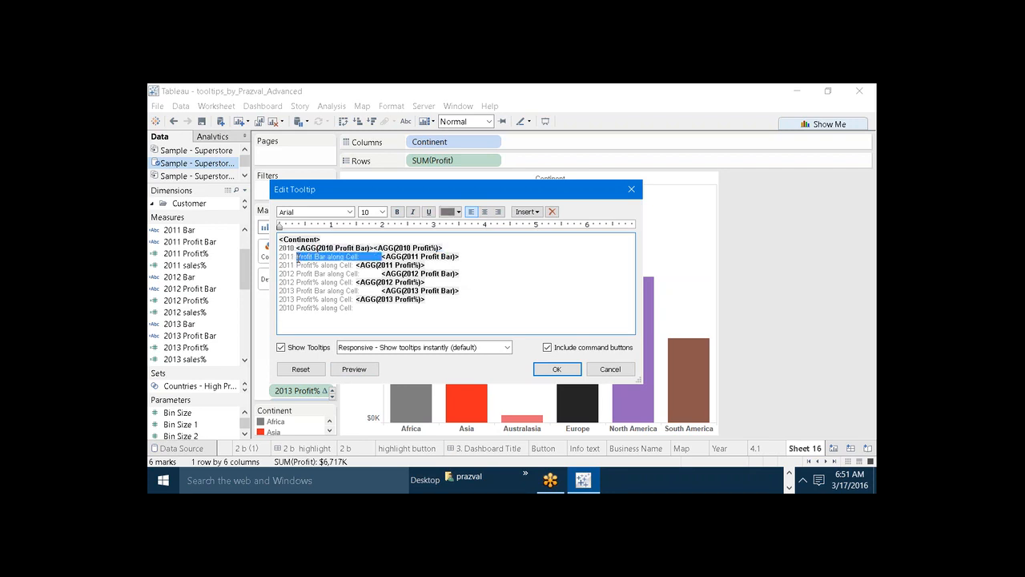
{"action": "key", "text": "BackSpace"}
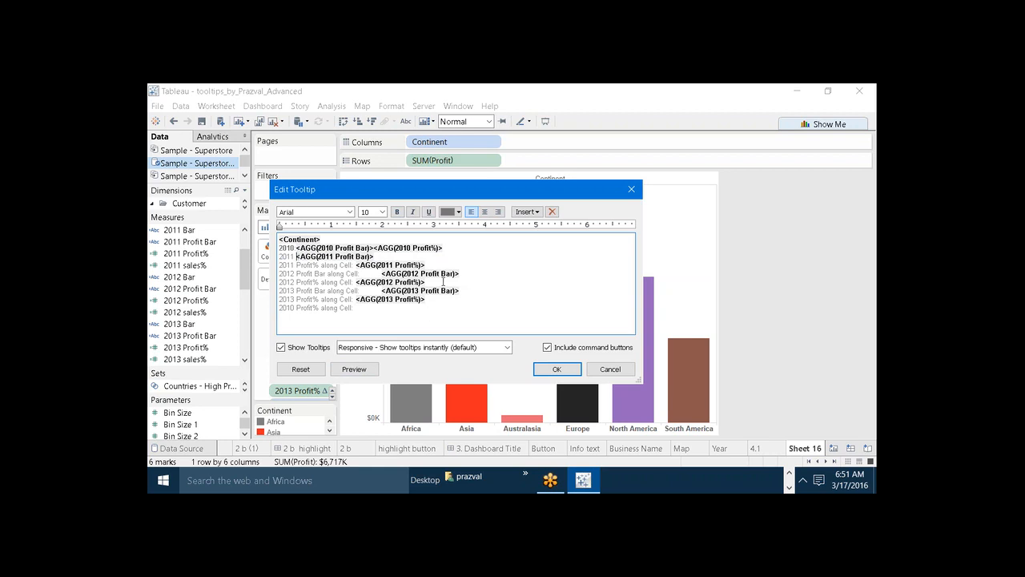
{"action": "left_click_drag", "start_coordinate": [425, 265], "coordinate": [355, 265]}
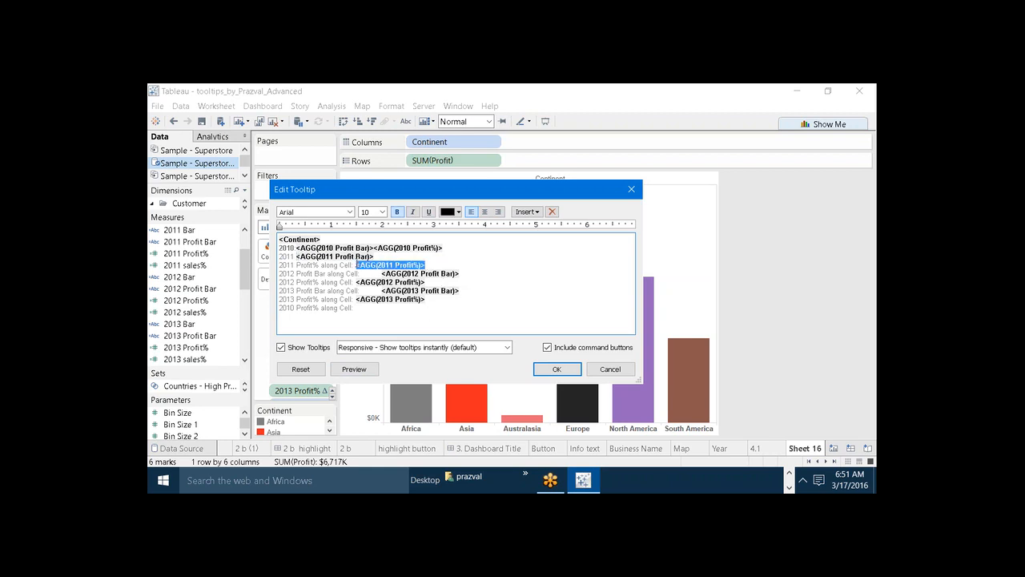
{"action": "key", "text": "ctrl+x"}
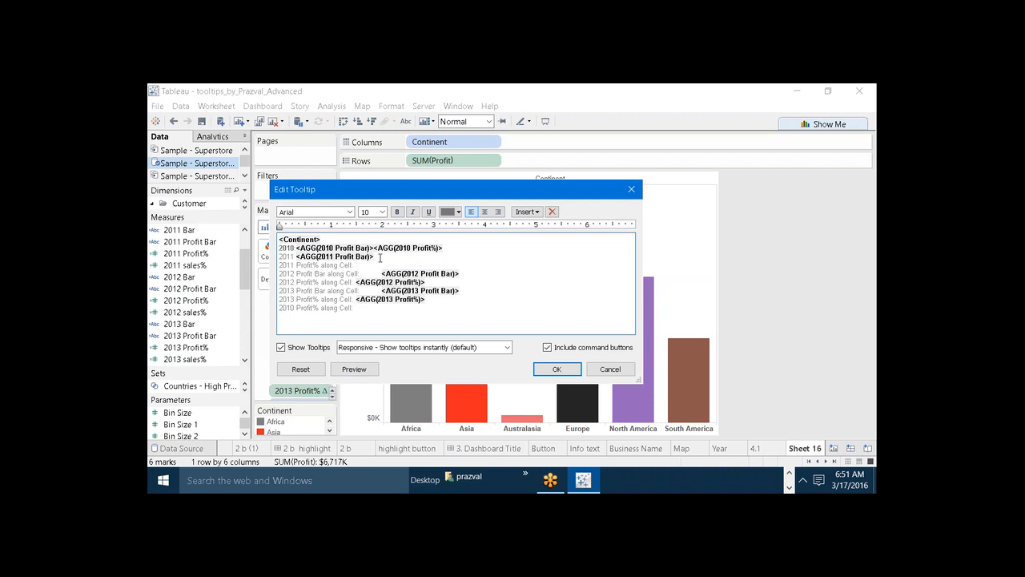
{"action": "left_click", "coordinate": [380, 257]}
{"action": "key", "text": "ctrl+v"}
{"action": "left_click_drag", "start_coordinate": [355, 265], "coordinate": [280, 265]}
{"action": "key", "text": "BackSpace"}
{"action": "key", "text": "BackSpace"}
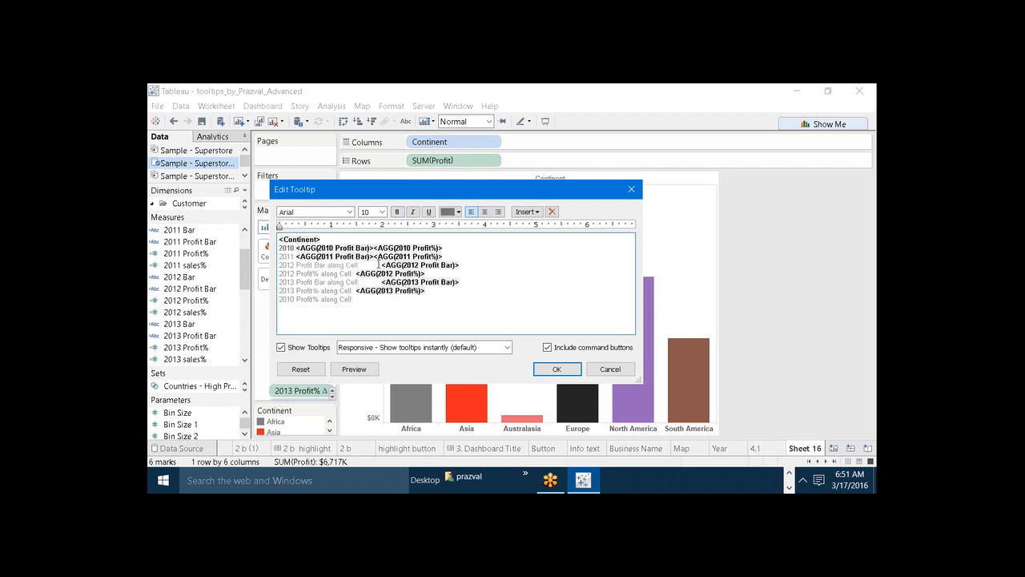
Shorten the 2012 Profit Bar label to 2012, move the 2012 Profit% field directly after the bar field, and delete the leftover label line.
{"action": "left_click_drag", "start_coordinate": [380, 265], "coordinate": [297, 265]}
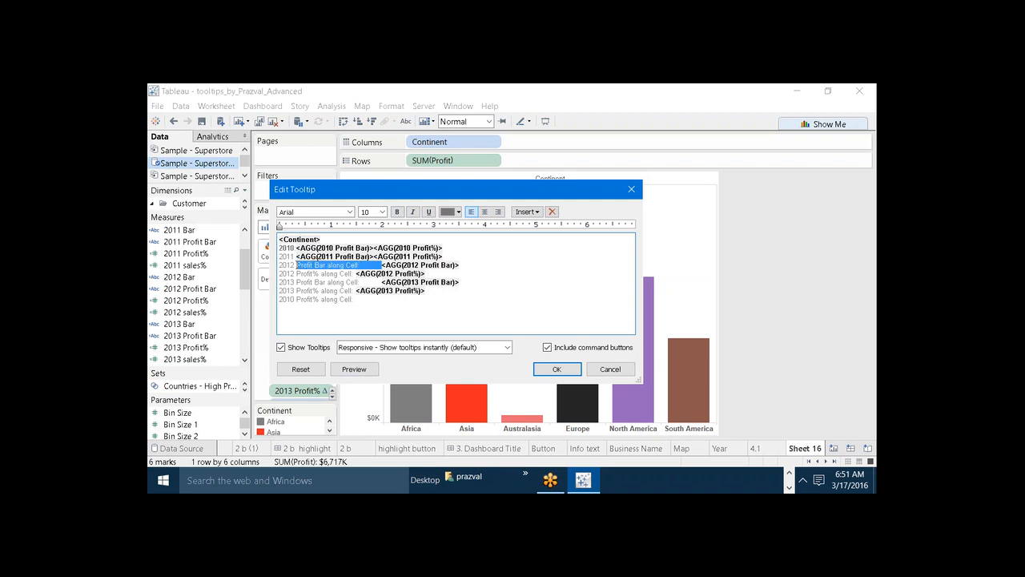
{"action": "key", "text": "BackSpace"}
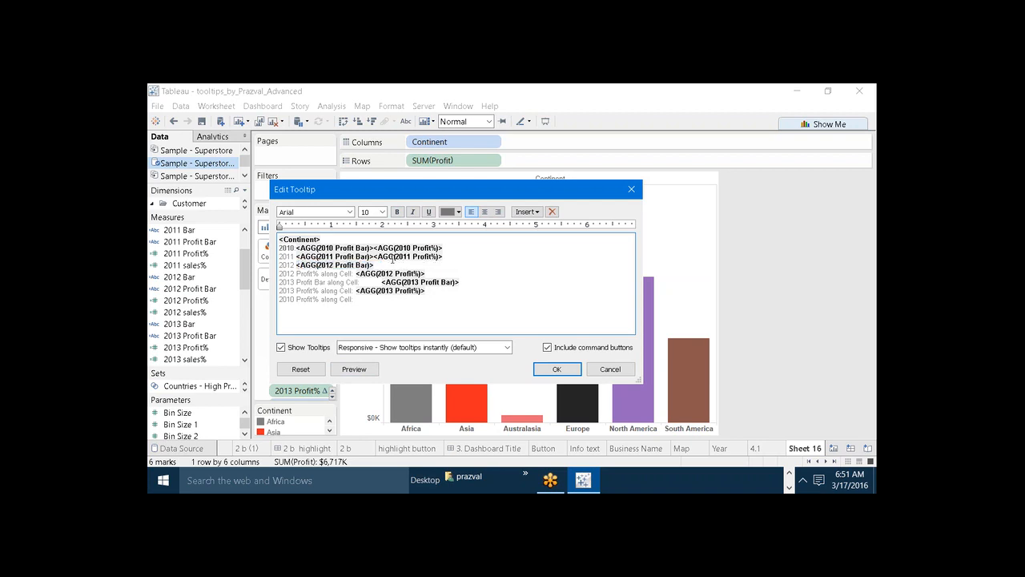
{"action": "left_click_drag", "start_coordinate": [428, 273], "coordinate": [280, 275]}
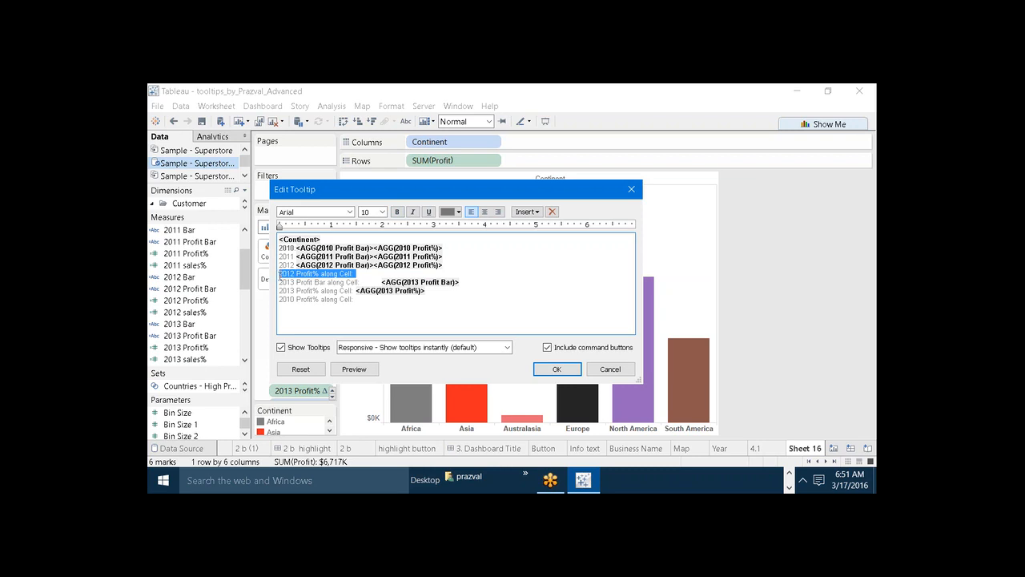
{"action": "key", "text": "Delete"}
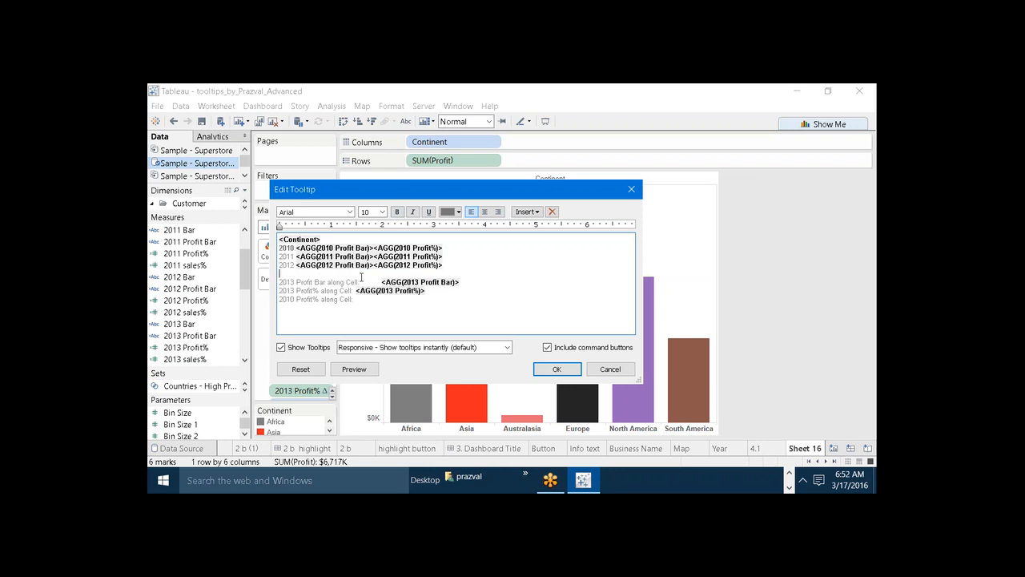
{"action": "key", "text": "Delete"}
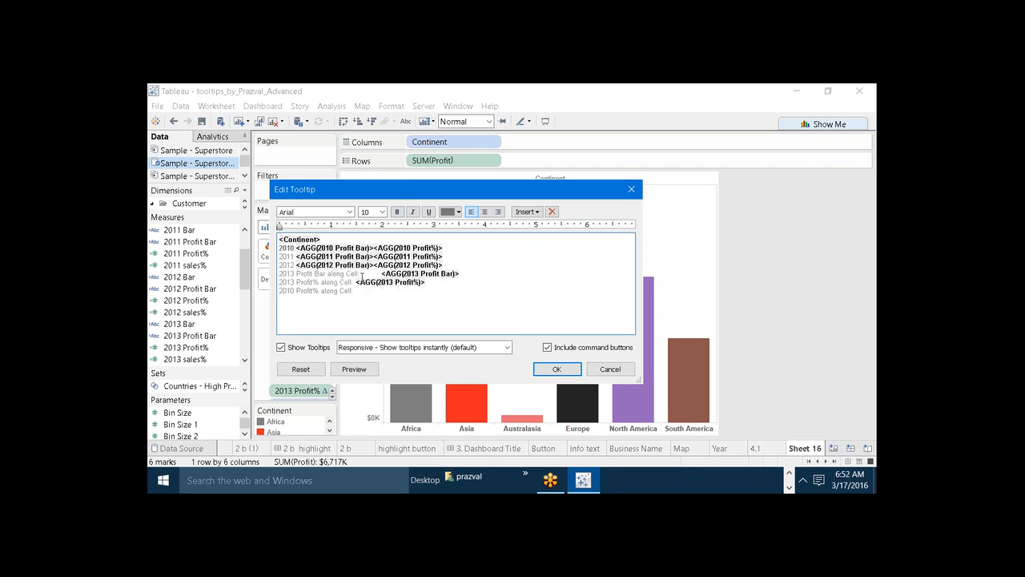
Shorten the 2013 Profit Bar label to 2013, append the 2013 Profit% field, and delete the leftover 2013 and 2010 Profit% labels.
{"action": "left_click_drag", "start_coordinate": [382, 273], "coordinate": [296, 273]}
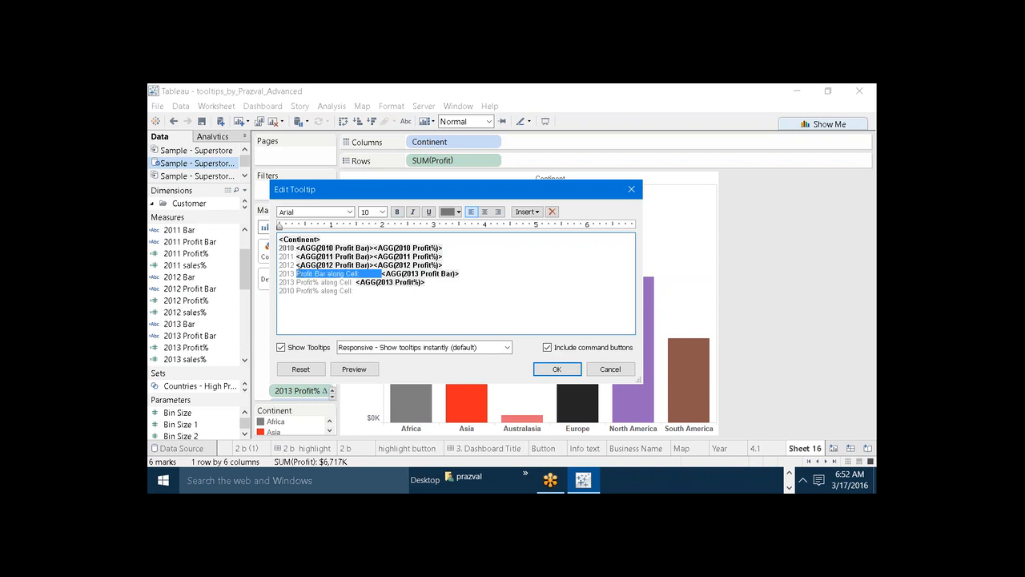
{"action": "key", "text": "Delete"}
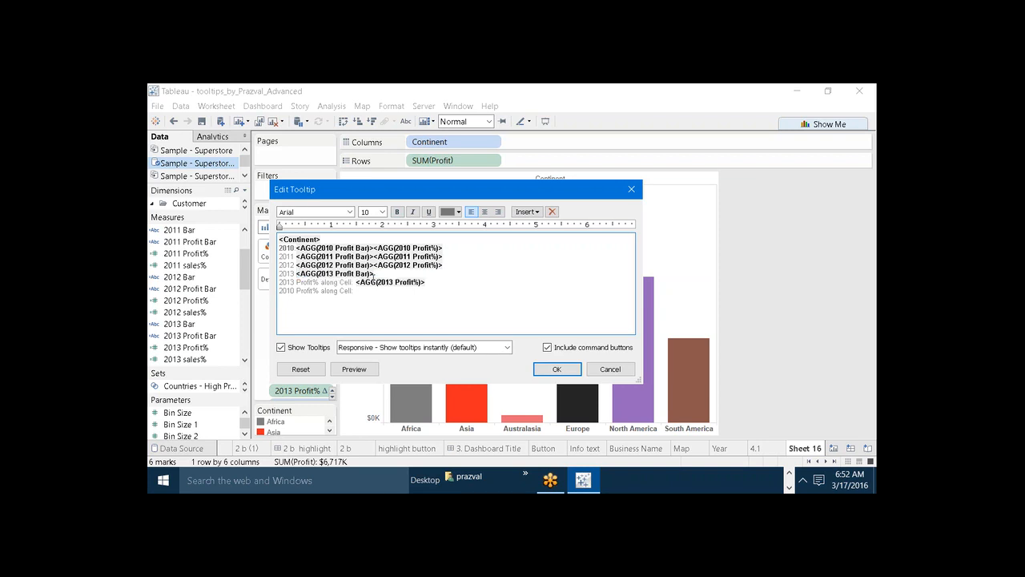
{"action": "left_click_drag", "start_coordinate": [433, 282], "coordinate": [272, 284]}
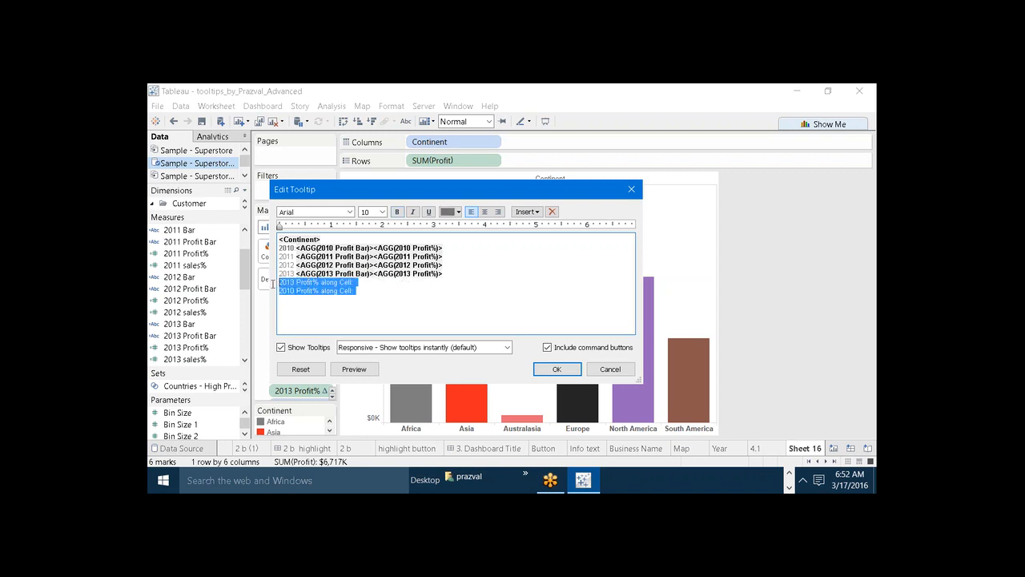
{"action": "key", "text": "Delete"}
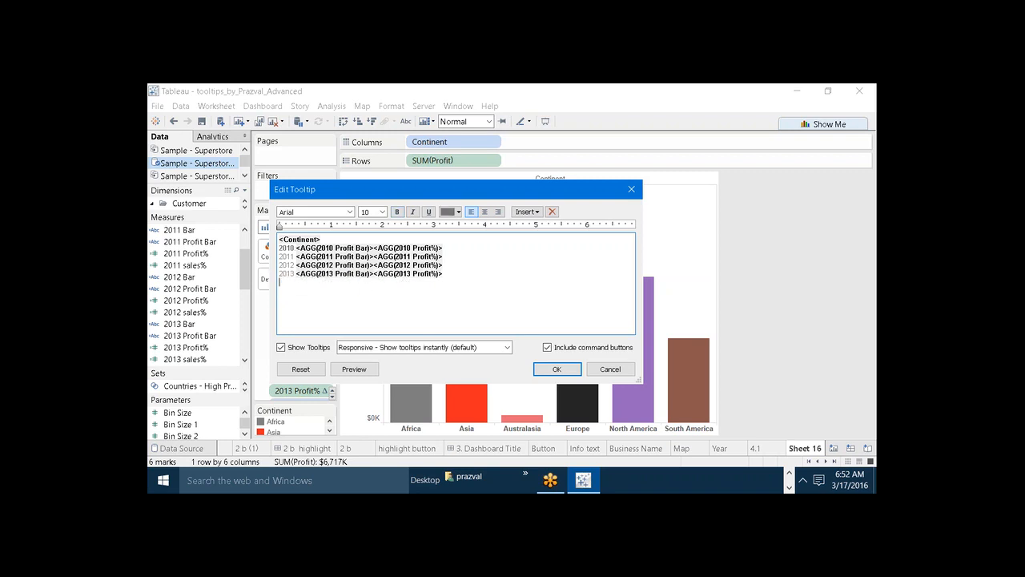
Set the Continent field in the tooltip to font size 16 and color it brown.
{"action": "double_click", "coordinate": [297, 239]}
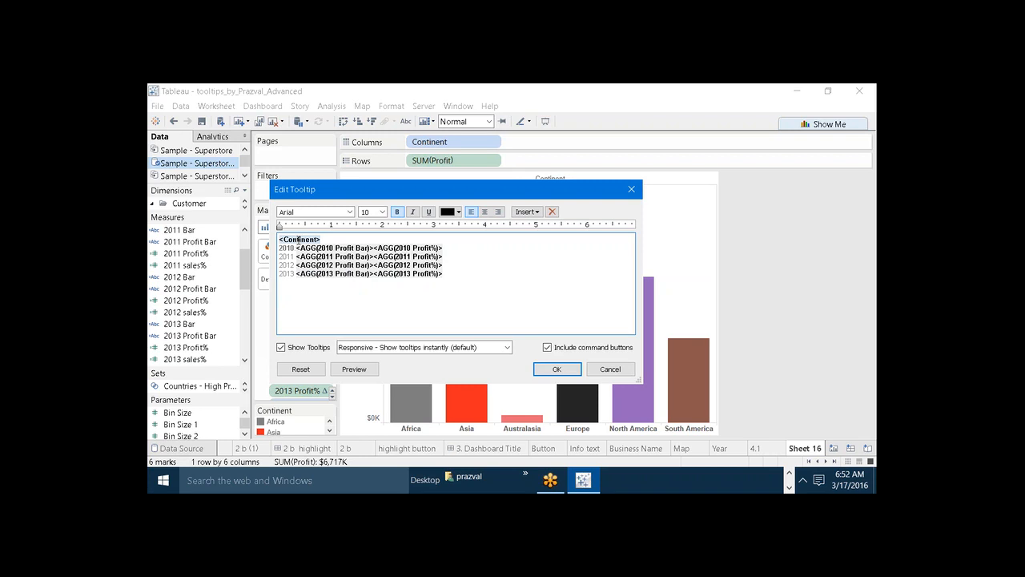
{"action": "left_click", "coordinate": [382, 211]}
{"action": "left_click", "coordinate": [372, 281]}
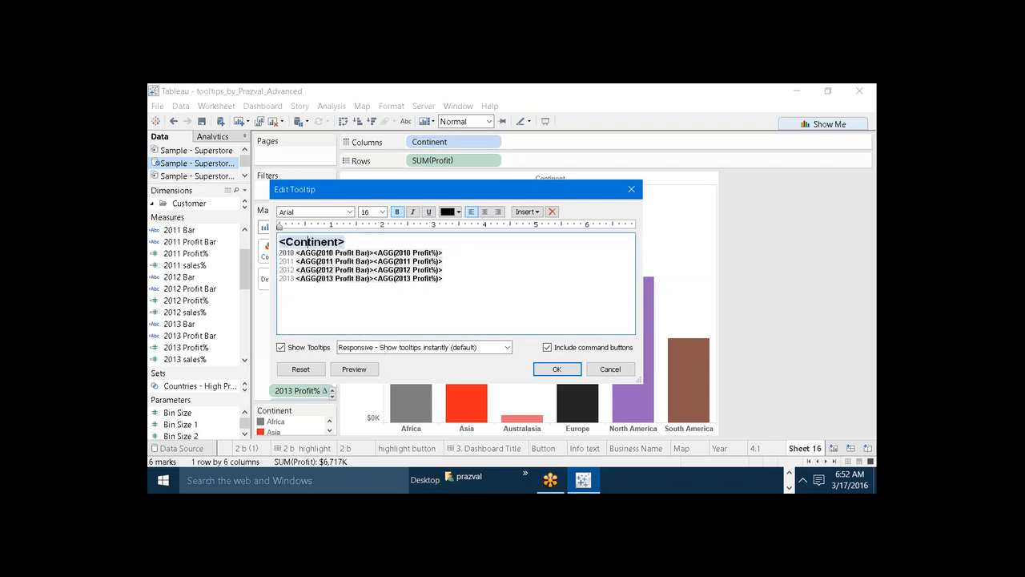
{"action": "left_click_drag", "start_coordinate": [346, 241], "coordinate": [274, 242]}
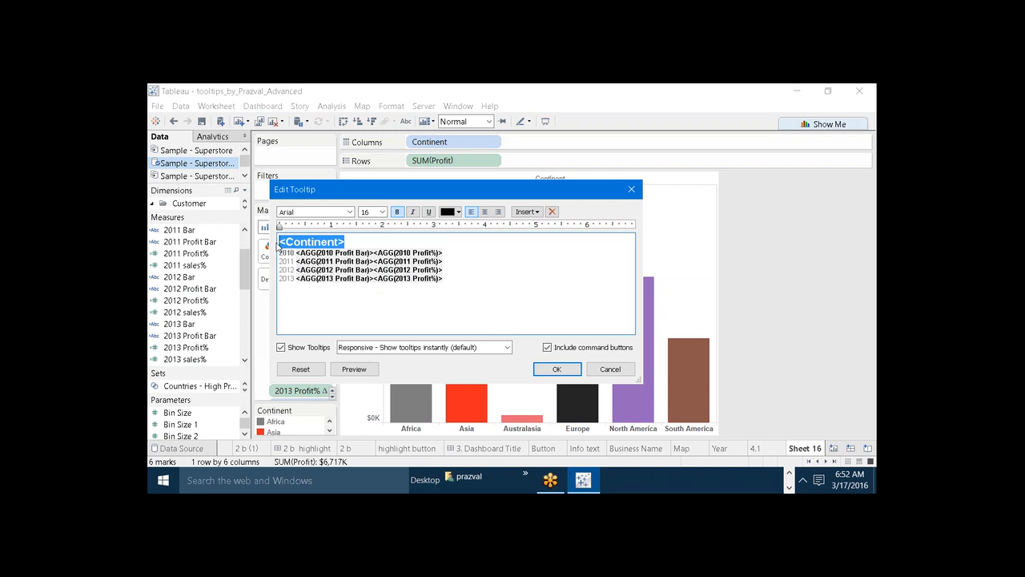
{"action": "left_click", "coordinate": [458, 211]}
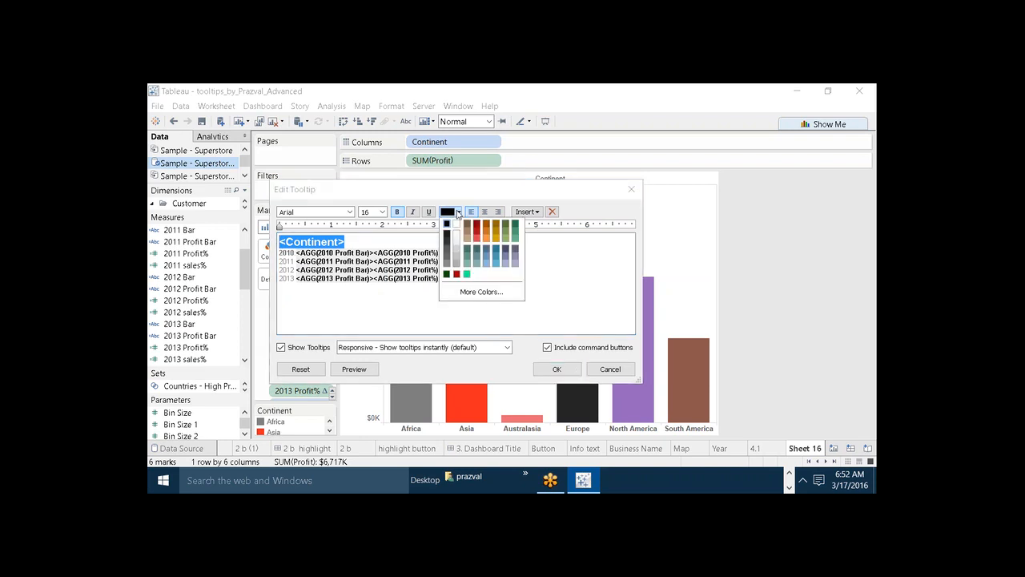
{"action": "left_click", "coordinate": [466, 226]}
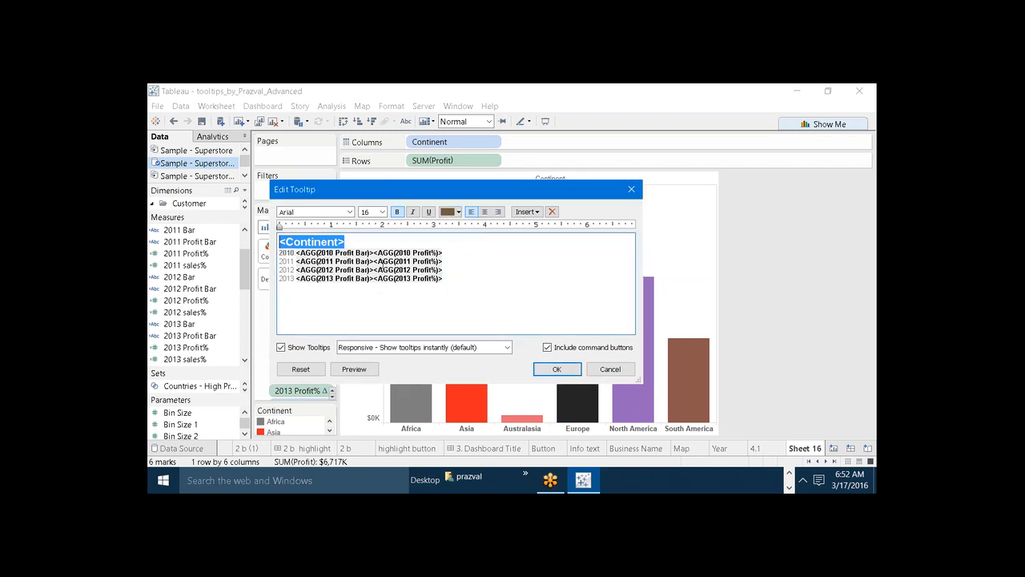
{"action": "left_click", "coordinate": [361, 294]}
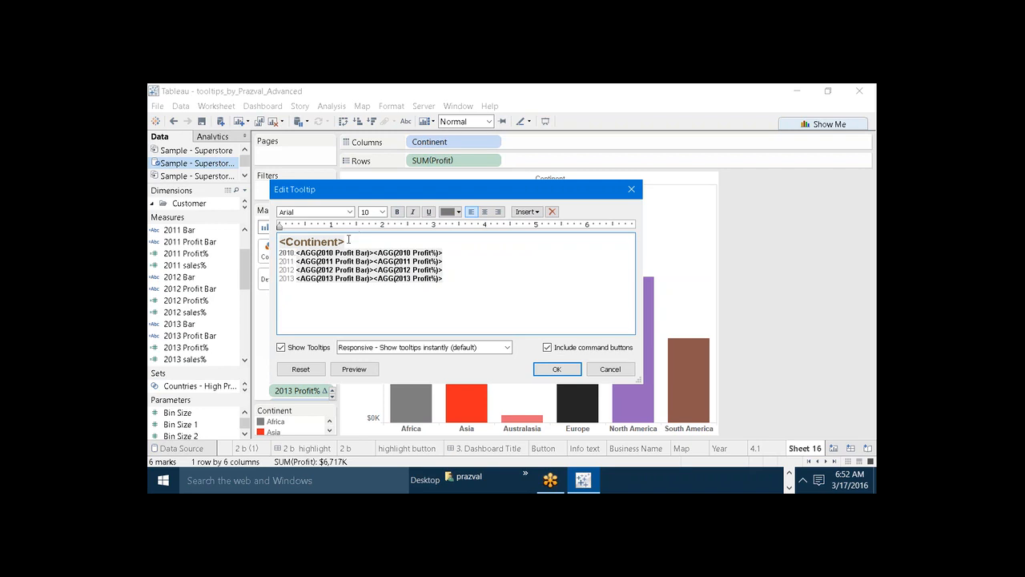
Set the font size of the 2010 and 2011 labels in the tooltip to 14.
{"action": "left_click_drag", "start_coordinate": [295, 253], "coordinate": [279, 253]}
{"action": "left_click", "coordinate": [383, 212]}
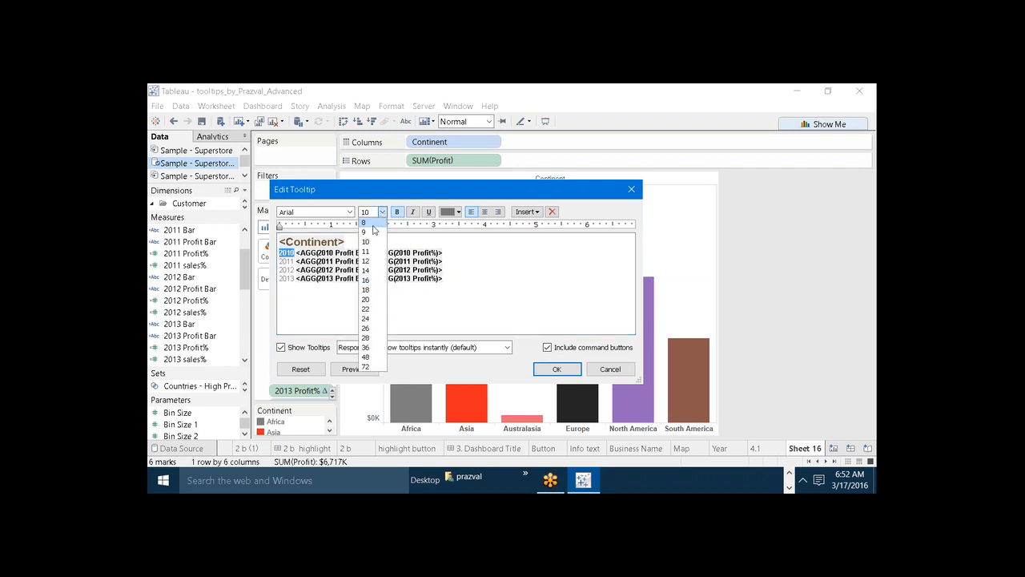
{"action": "left_click", "coordinate": [366, 270]}
{"action": "left_click", "coordinate": [304, 255]}
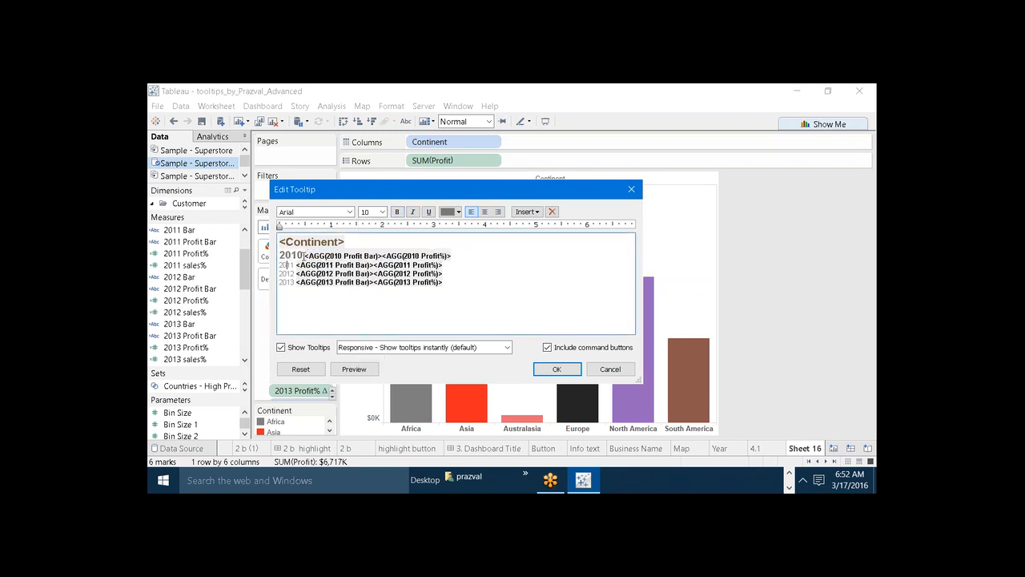
{"action": "left_click", "coordinate": [383, 213]}
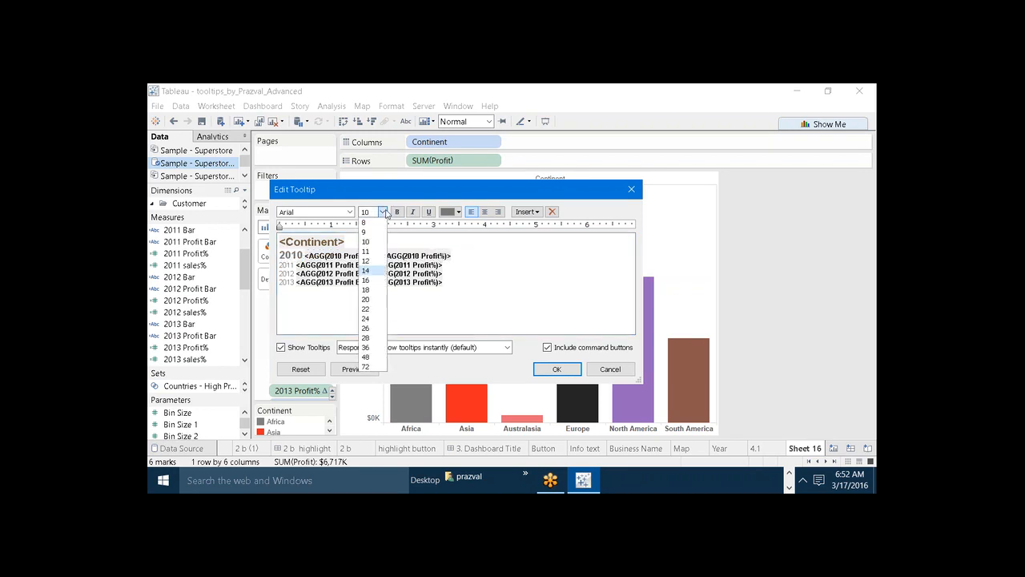
{"action": "left_click", "coordinate": [372, 271]}
{"action": "left_click_drag", "start_coordinate": [296, 265], "coordinate": [281, 265]}
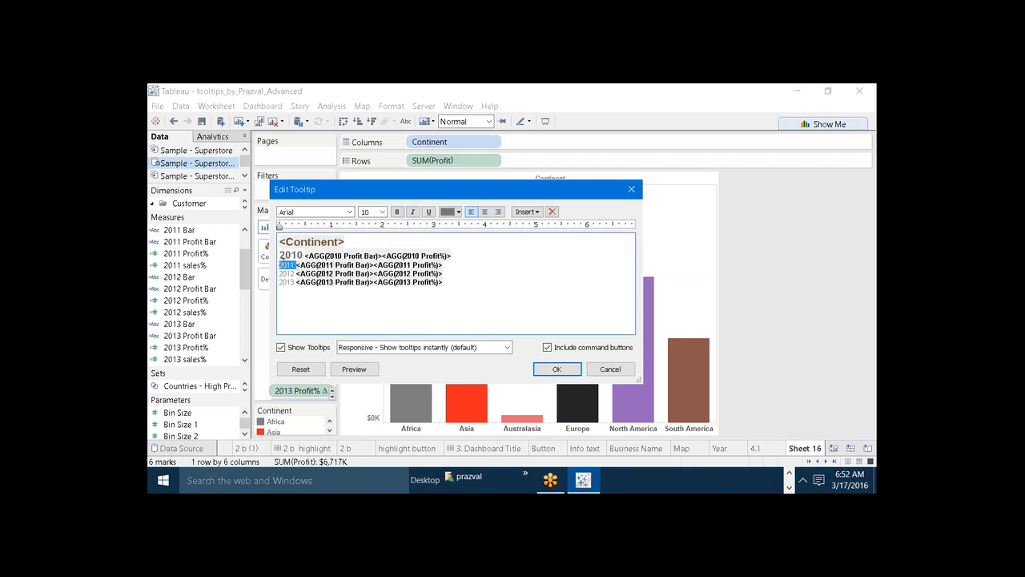
{"action": "left_click", "coordinate": [382, 212]}
{"action": "left_click", "coordinate": [372, 272]}
{"action": "left_click", "coordinate": [305, 267]}
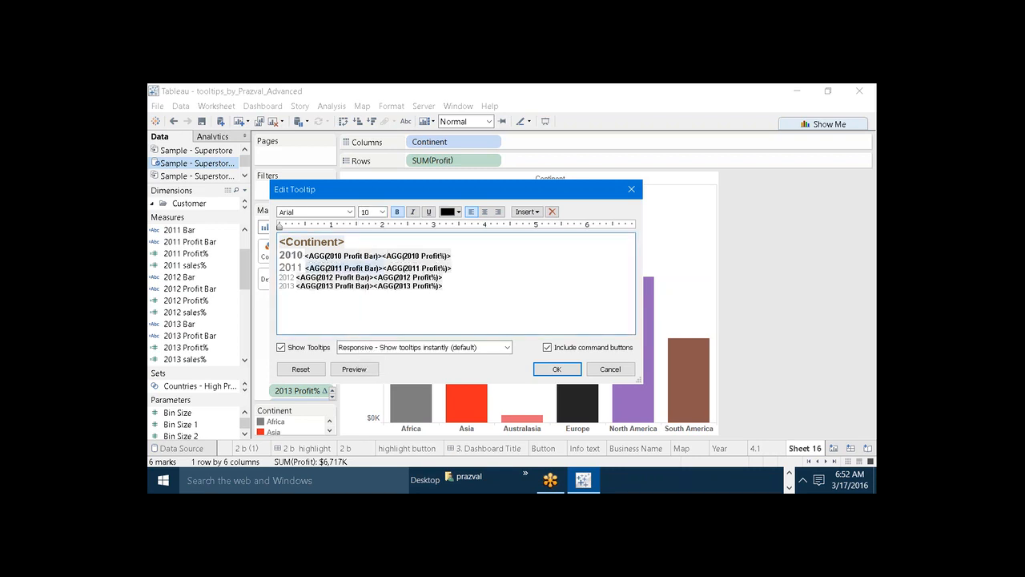
Set the font size of the 2012 and 2013 labels to 14 and make the 2013 label bold.
{"action": "left_click", "coordinate": [383, 211]}
{"action": "left_click", "coordinate": [372, 272]}
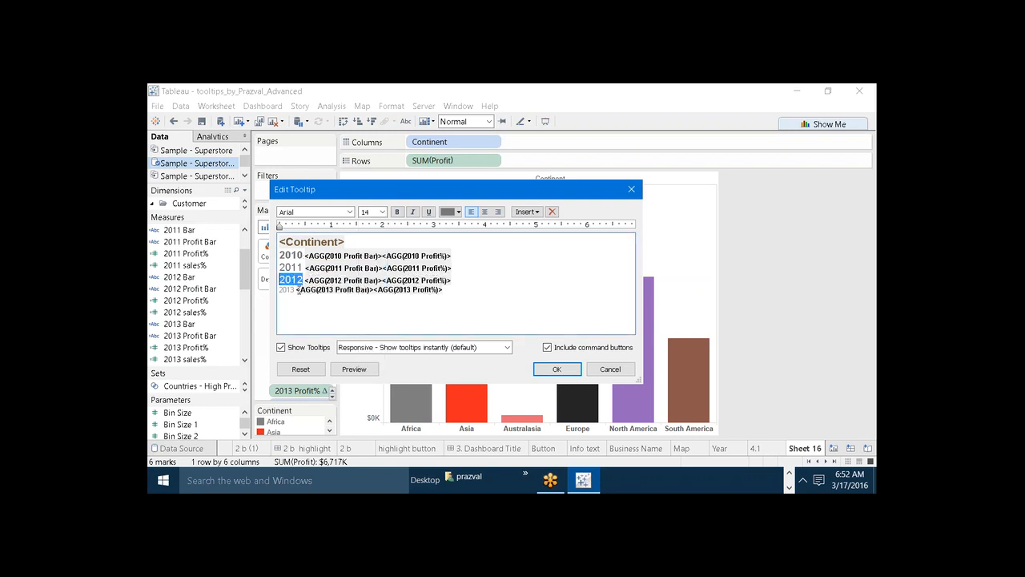
{"action": "left_click_drag", "start_coordinate": [298, 290], "coordinate": [278, 290]}
{"action": "left_click", "coordinate": [382, 211]}
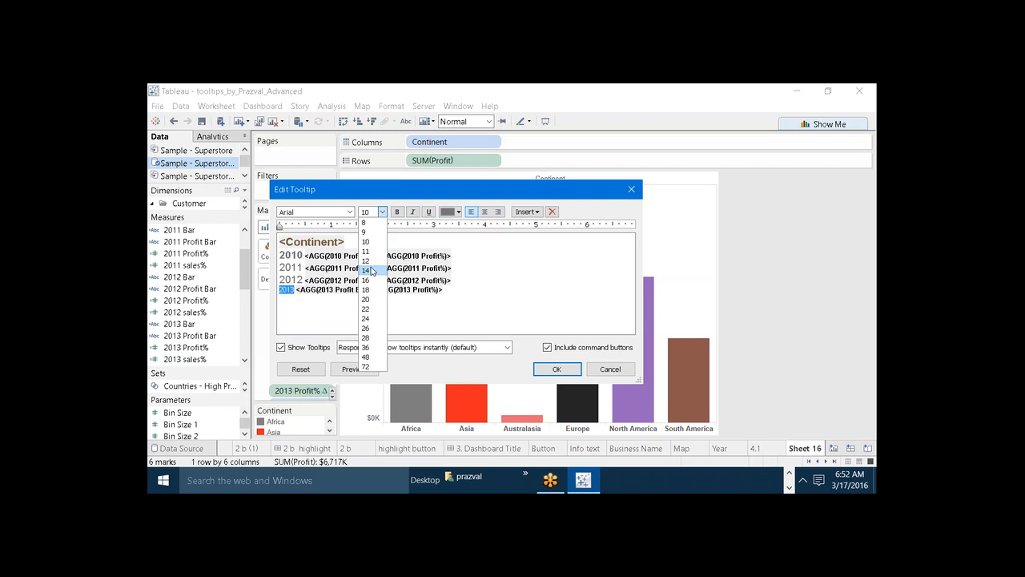
{"action": "left_click", "coordinate": [371, 271]}
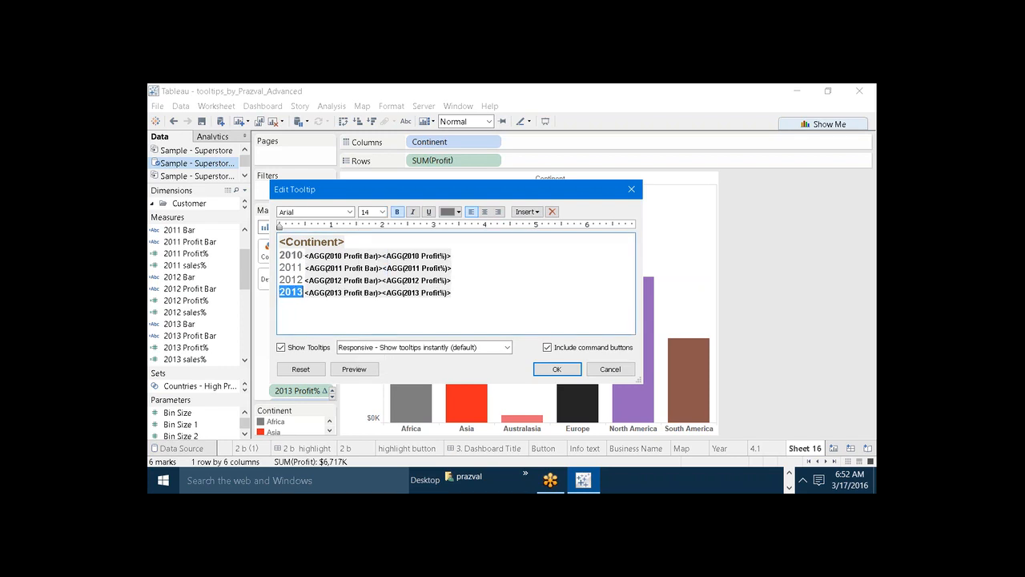
Color the 2013 and 2012 labels black and make the 2012 label bold.
{"action": "left_click", "coordinate": [458, 212]}
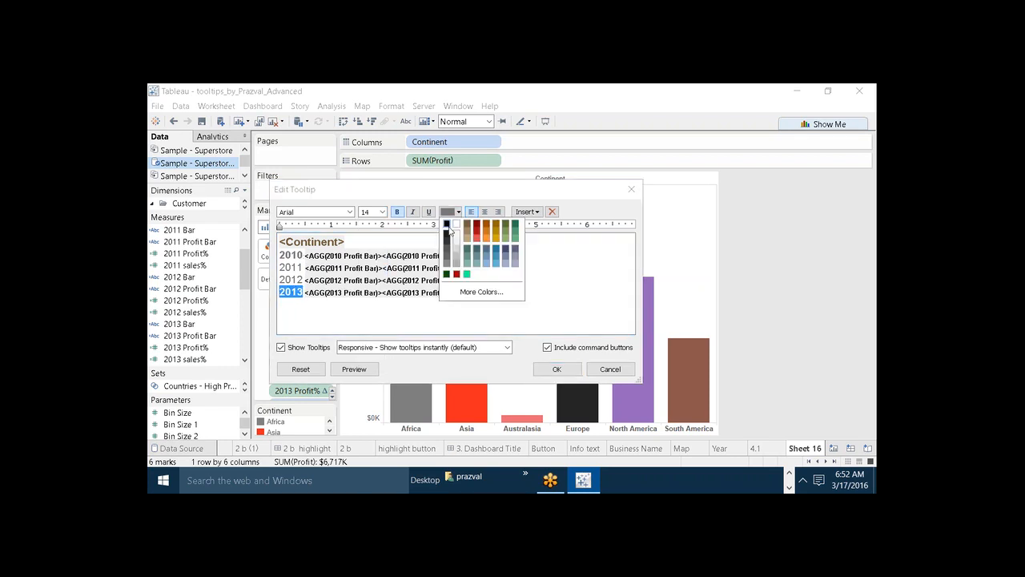
{"action": "left_click", "coordinate": [450, 230]}
{"action": "left_click", "coordinate": [303, 292]}
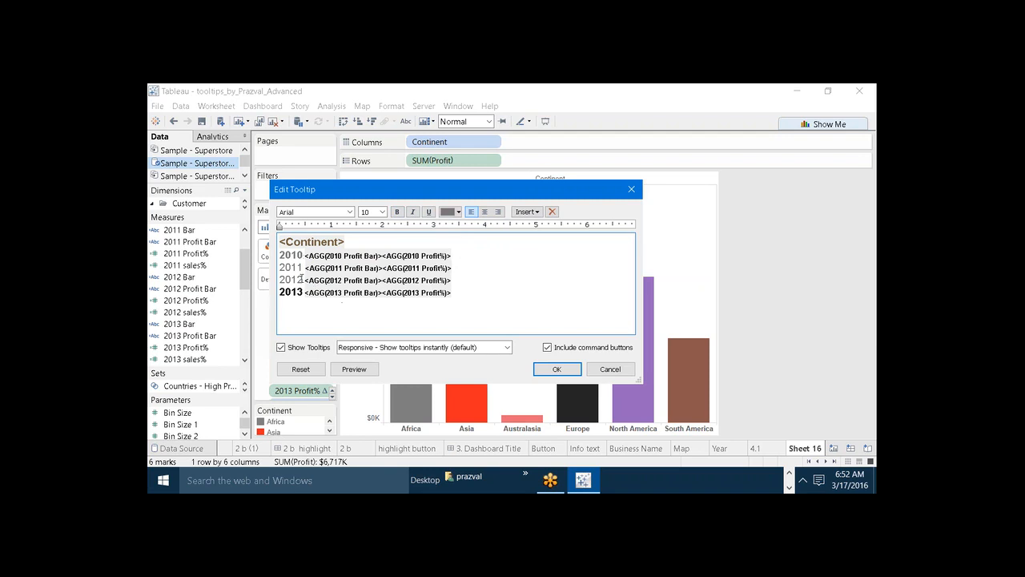
{"action": "left_click_drag", "start_coordinate": [301, 279], "coordinate": [269, 274]}
{"action": "left_click", "coordinate": [458, 213]}
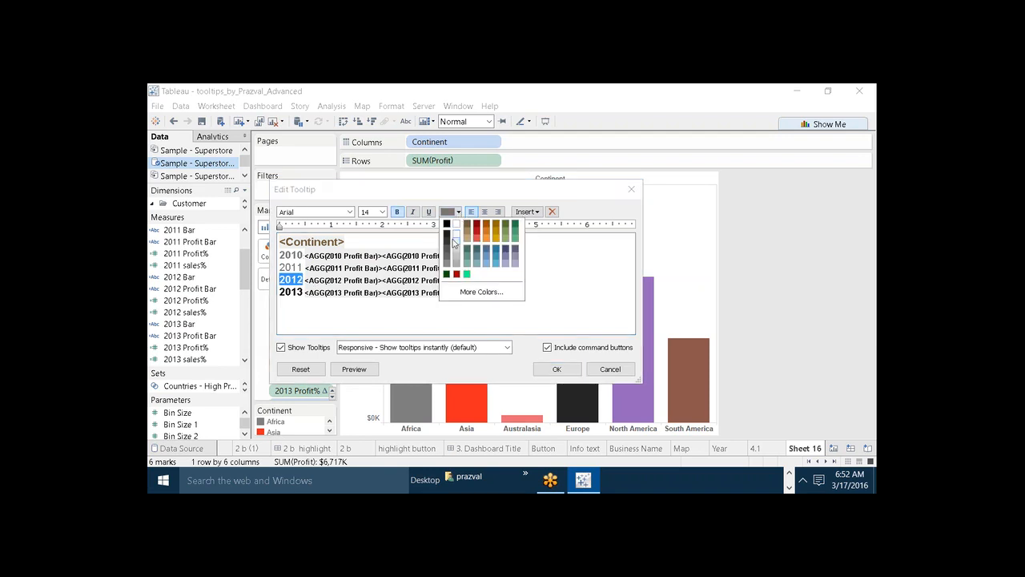
{"action": "left_click", "coordinate": [449, 233]}
{"action": "left_click", "coordinate": [313, 309]}
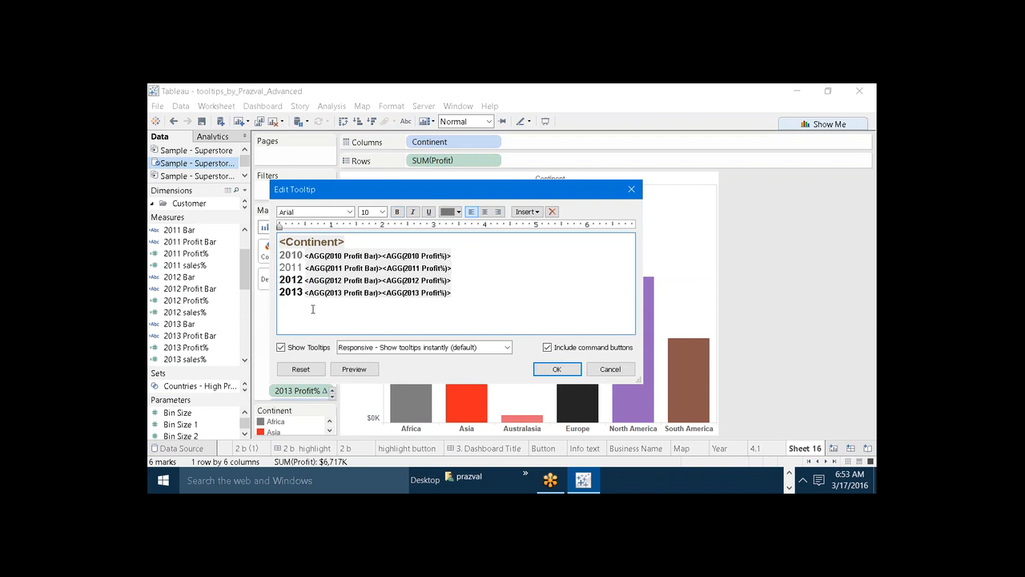
Color the 2011 and 2010 labels black and make the 2011 label bold.
{"action": "left_click_drag", "start_coordinate": [304, 269], "coordinate": [277, 266]}
{"action": "left_click", "coordinate": [459, 212]}
{"action": "left_click", "coordinate": [449, 232]}
{"action": "left_click", "coordinate": [328, 305]}
{"action": "left_click_drag", "start_coordinate": [301, 253], "coordinate": [278, 252]}
{"action": "left_click", "coordinate": [456, 211]}
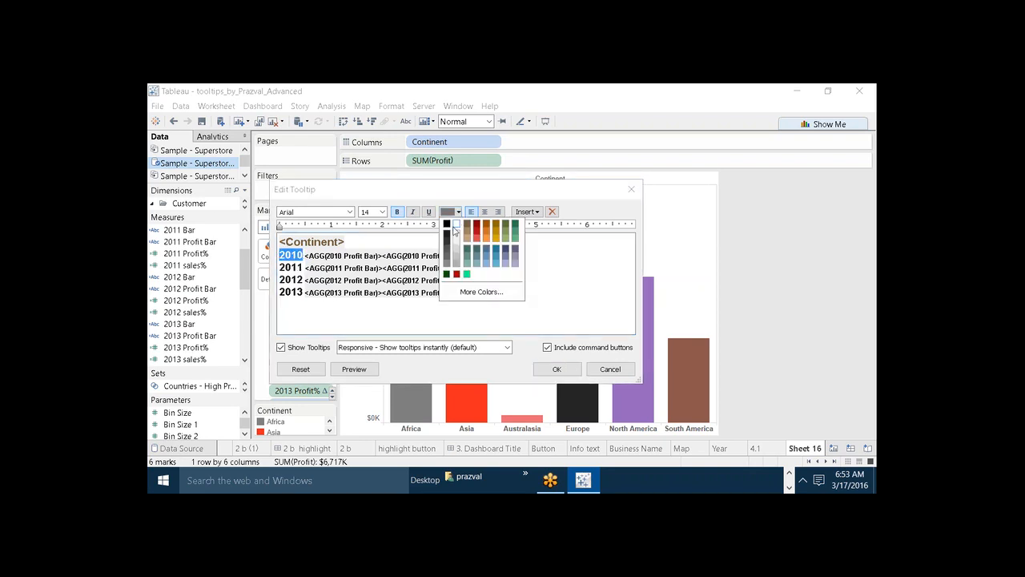
{"action": "left_click", "coordinate": [449, 228]}
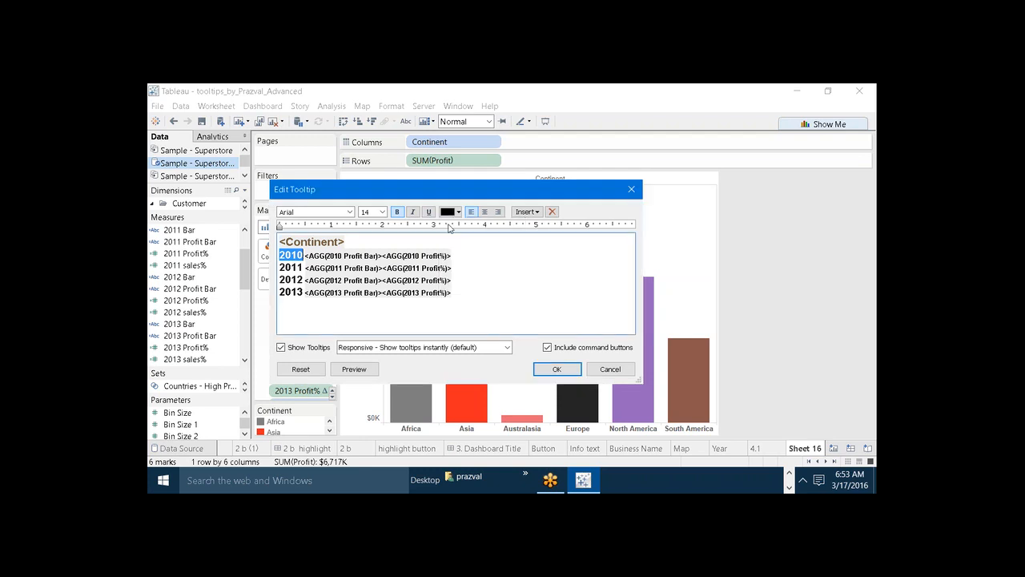
{"action": "left_click", "coordinate": [435, 327]}
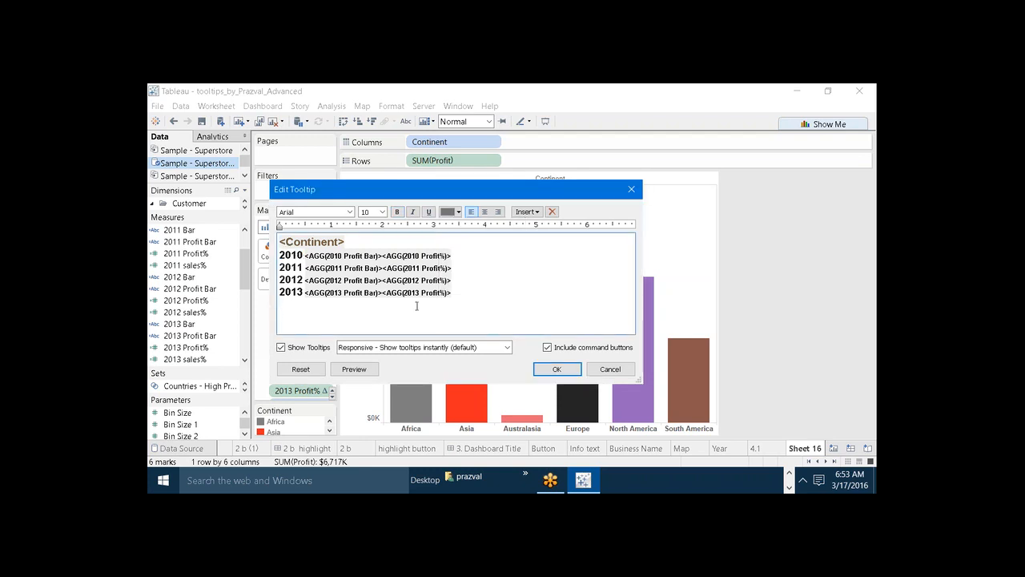
Color the 2010 Profit Bar and 2010 Profit% fields in the tooltip dark red and set their font size to 20.
{"action": "left_click_drag", "start_coordinate": [382, 257], "coordinate": [306, 257]}
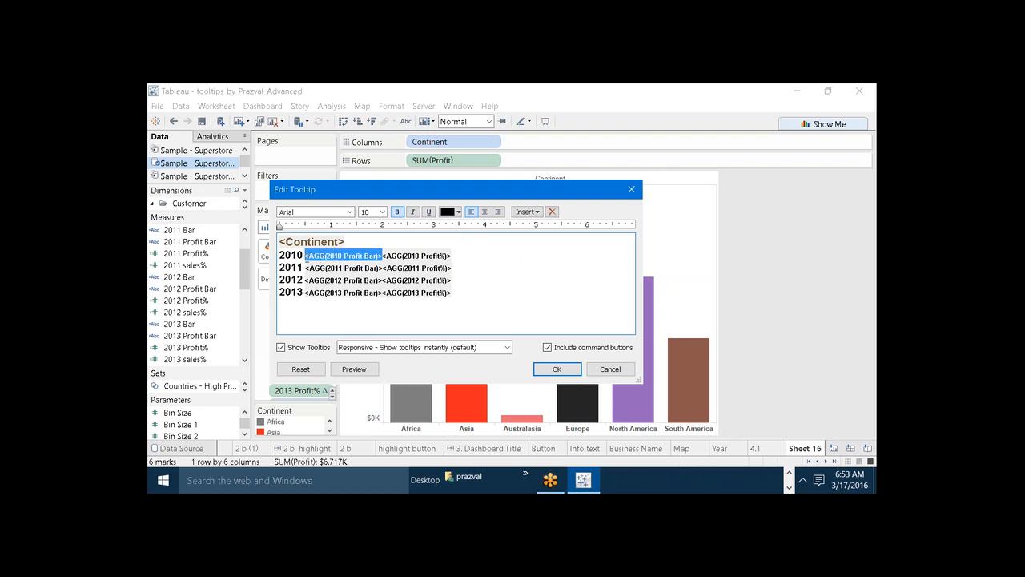
{"action": "left_click_drag", "start_coordinate": [467, 255], "coordinate": [304, 257]}
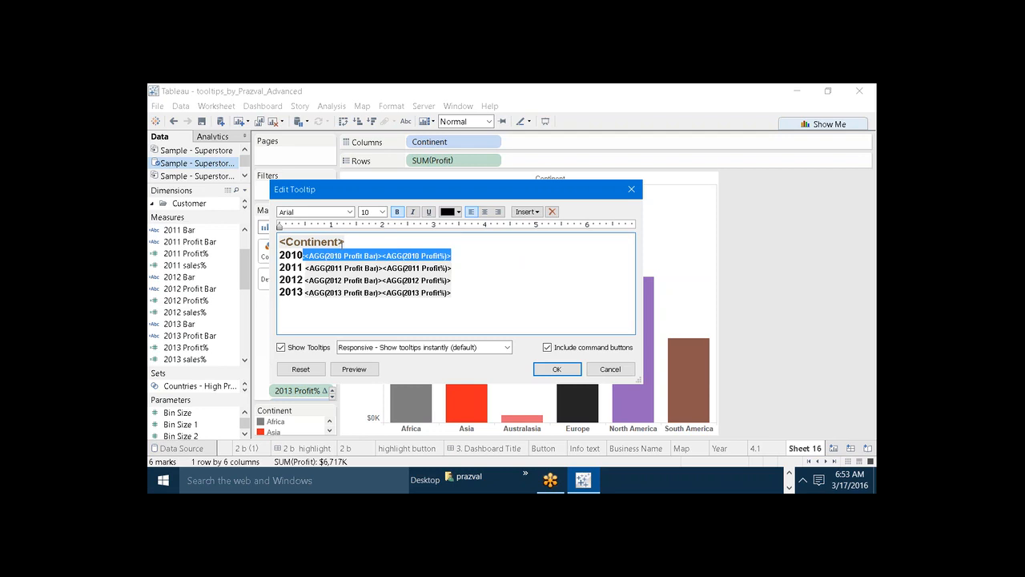
{"action": "left_click", "coordinate": [306, 255]}
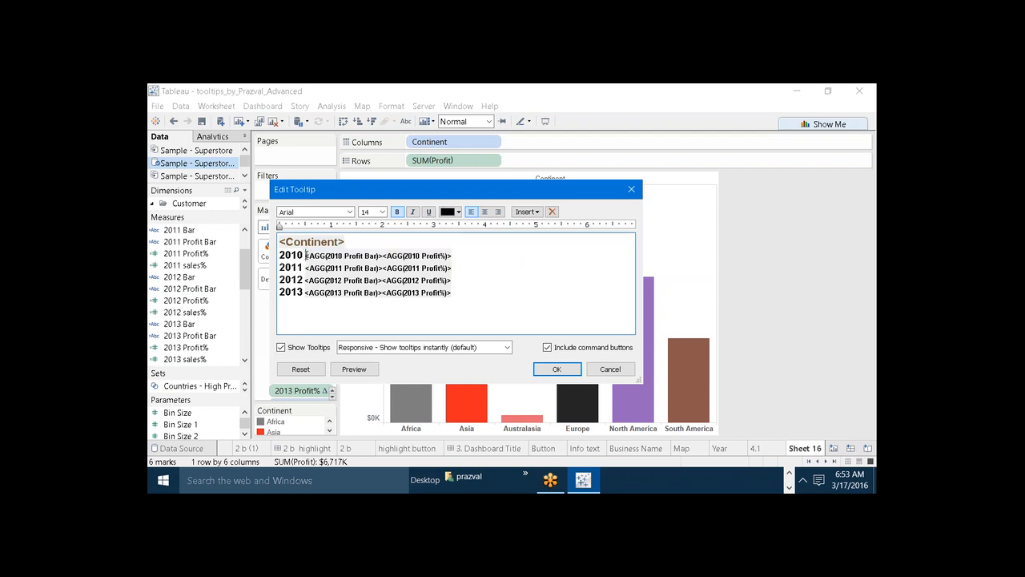
{"action": "left_click_drag", "start_coordinate": [306, 255], "coordinate": [453, 255]}
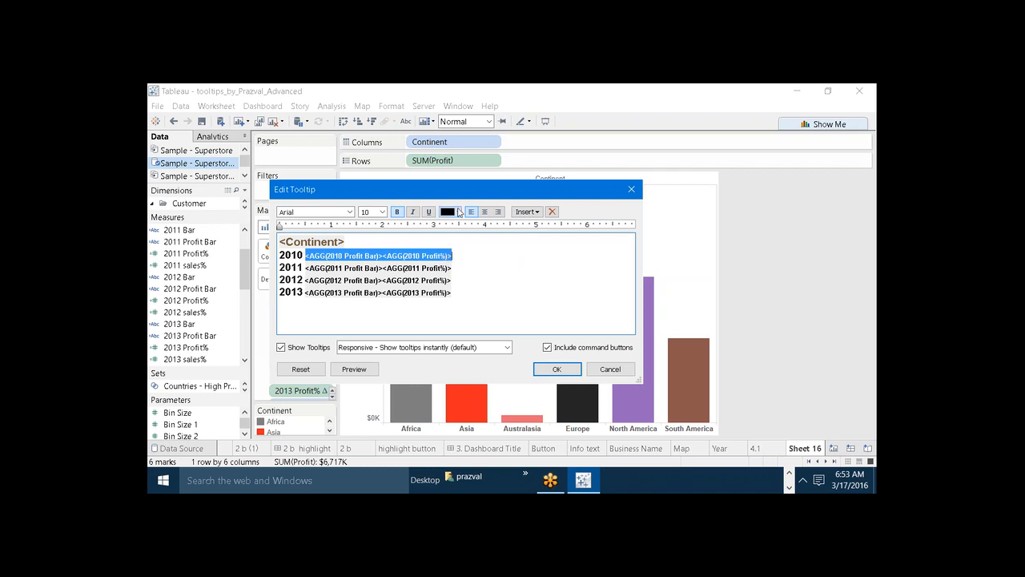
{"action": "left_click", "coordinate": [458, 213]}
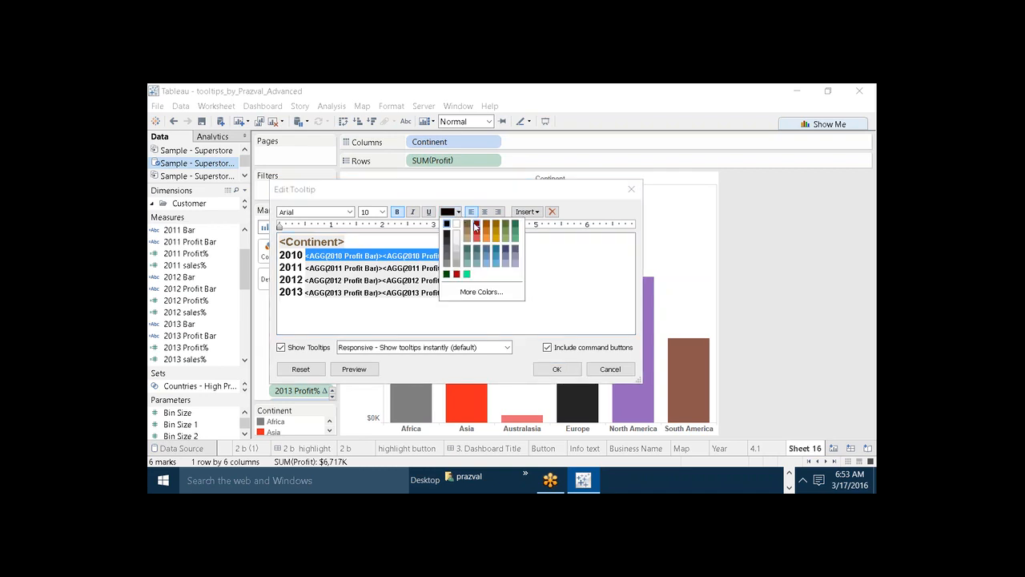
{"action": "left_click", "coordinate": [477, 227]}
{"action": "left_click", "coordinate": [382, 211]}
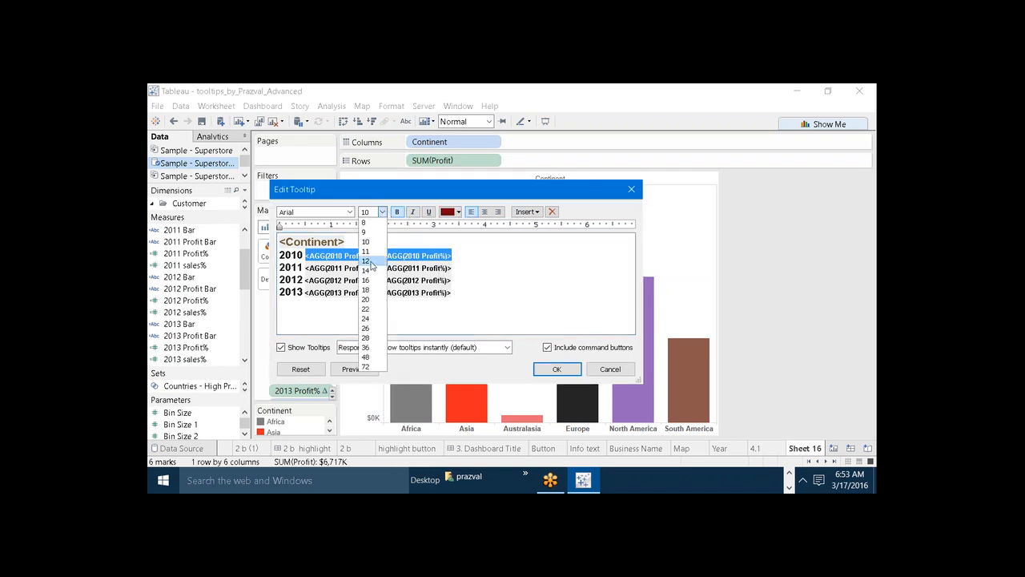
{"action": "left_click", "coordinate": [365, 299]}
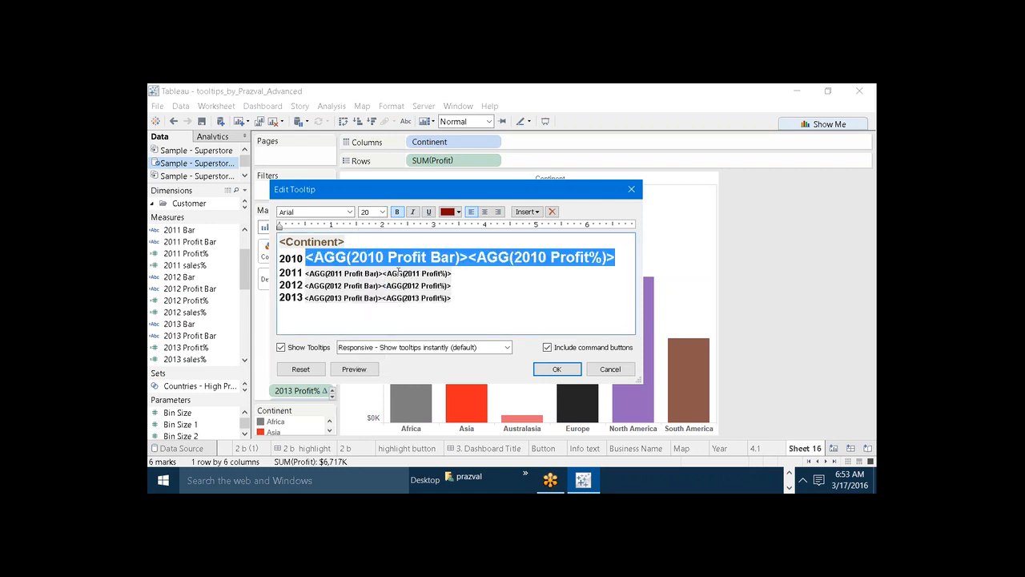
Set the 2011 Profit Bar and 2011 Profit% fields to font size 20 and color them dark gold.
{"action": "left_click", "coordinate": [462, 271]}
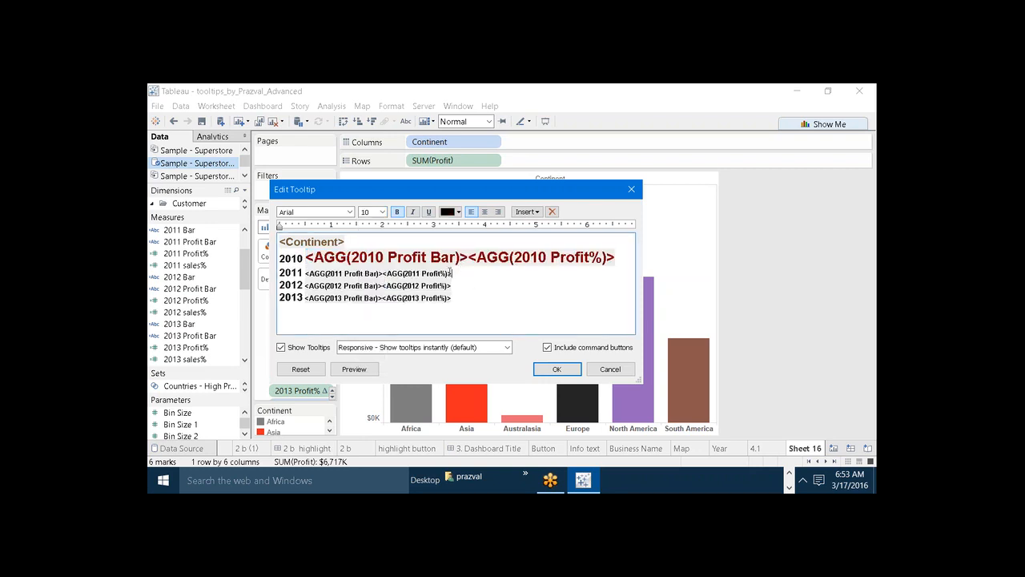
{"action": "left_click_drag", "start_coordinate": [461, 271], "coordinate": [307, 274]}
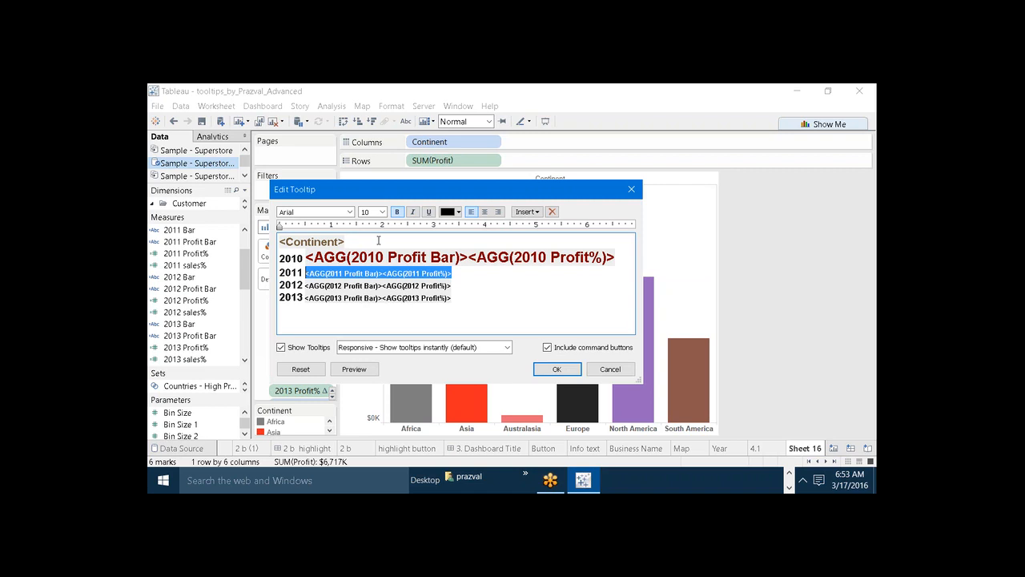
{"action": "left_click", "coordinate": [382, 211]}
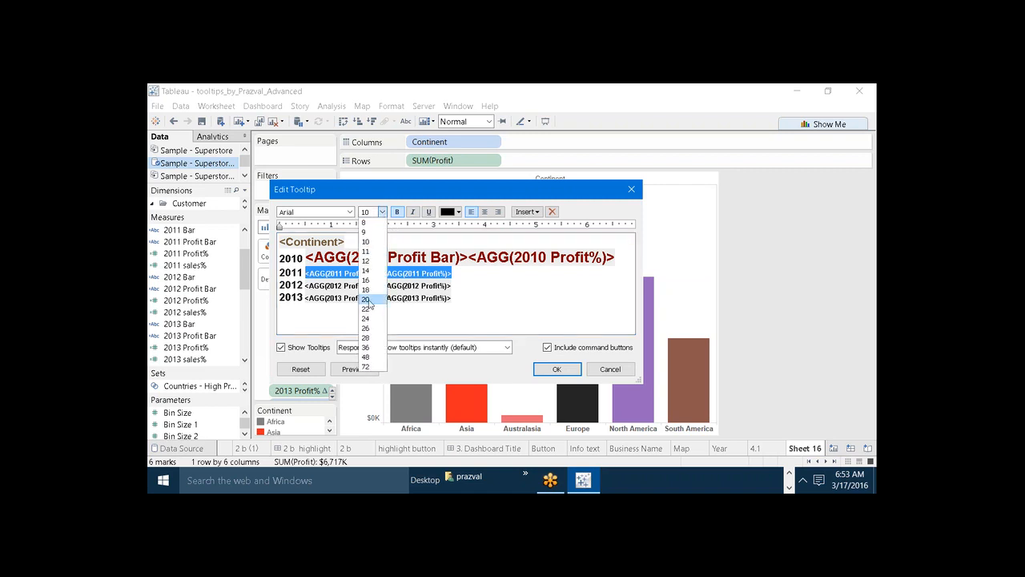
{"action": "left_click", "coordinate": [367, 300]}
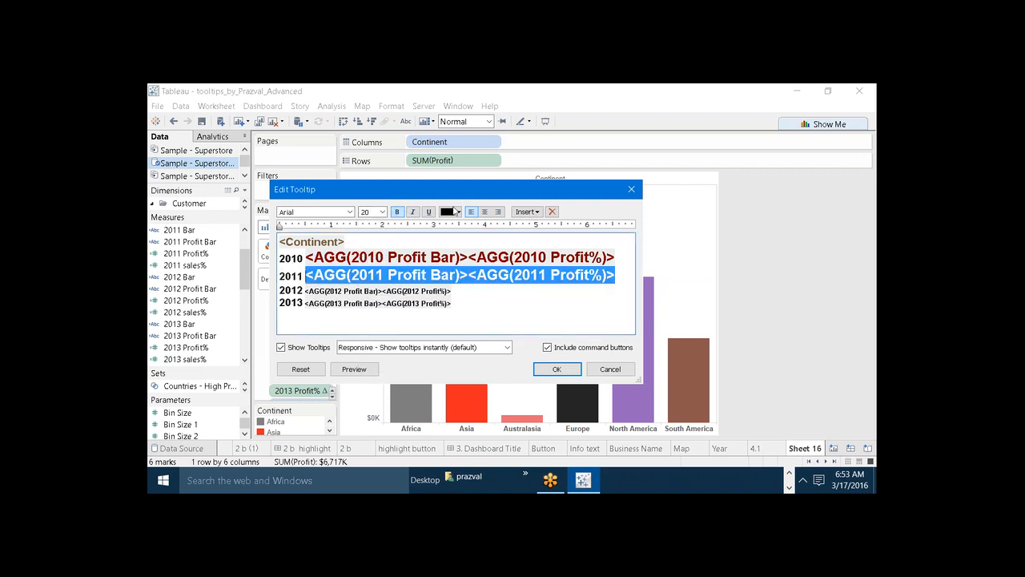
{"action": "left_click", "coordinate": [458, 212]}
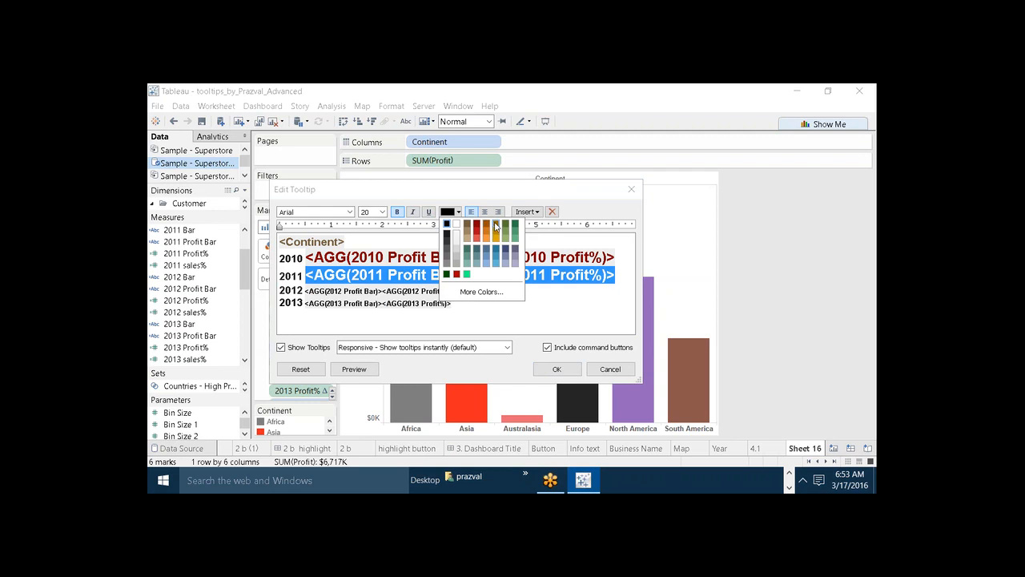
{"action": "left_click", "coordinate": [496, 228]}
Set the 2012 Profit Bar and 2012 Profit% fields to font size 20 and color them dark green.
{"action": "left_click", "coordinate": [471, 294]}
{"action": "left_click_drag", "start_coordinate": [471, 293], "coordinate": [303, 292]}
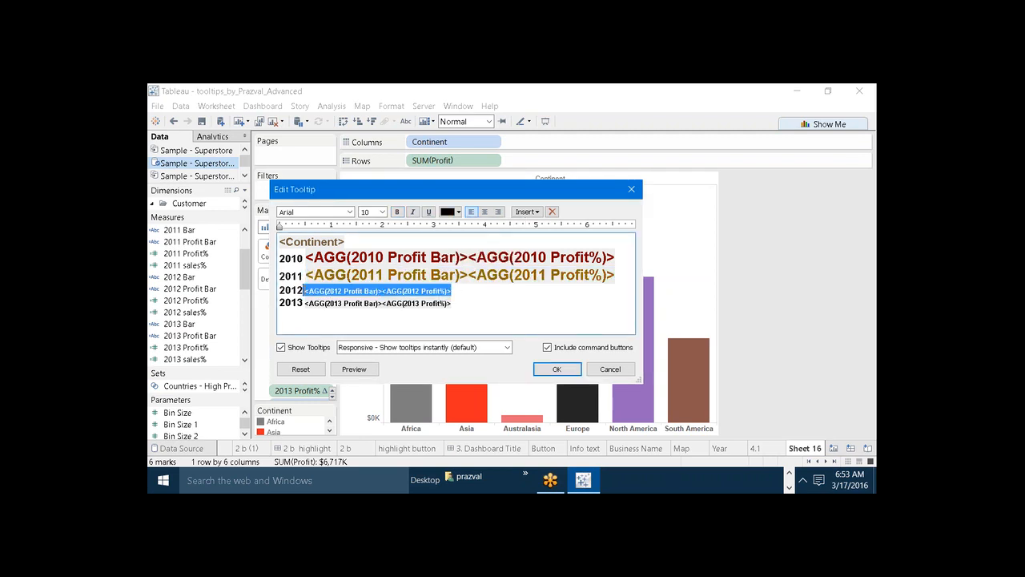
{"action": "left_click", "coordinate": [382, 211]}
{"action": "left_click", "coordinate": [368, 299]}
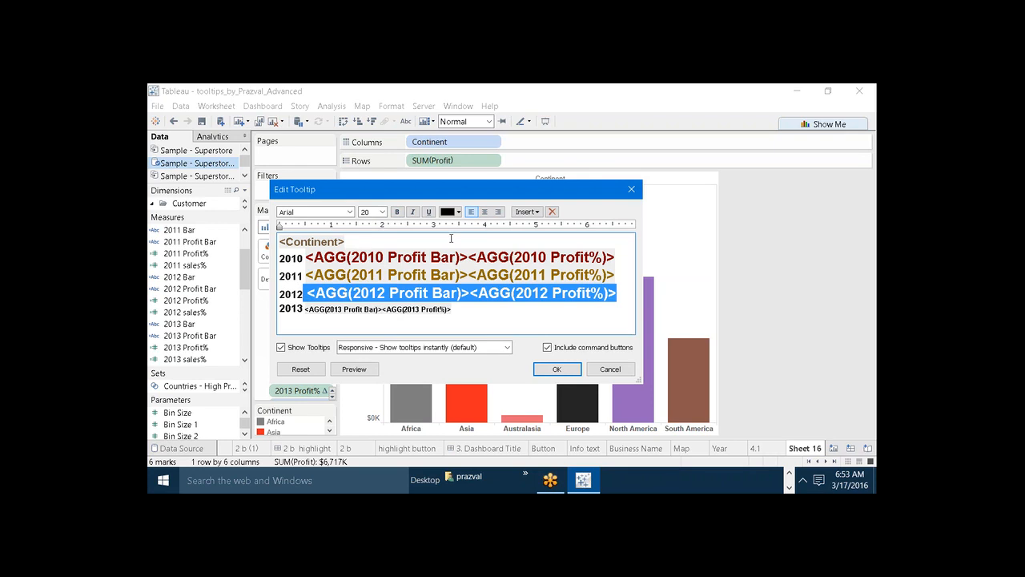
{"action": "left_click", "coordinate": [458, 213]}
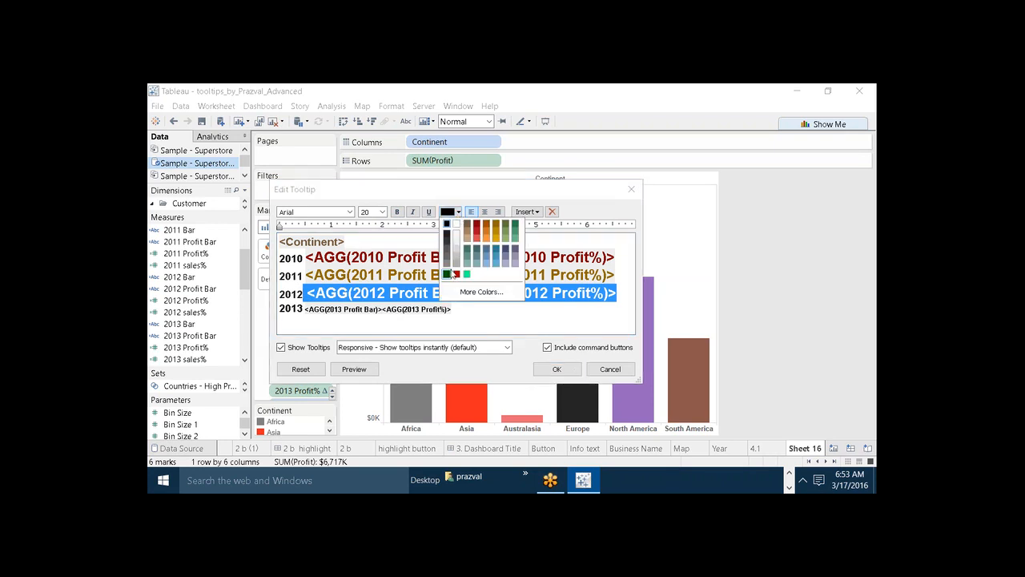
{"action": "left_click", "coordinate": [446, 274]}
Set the 2013 Profit Bar and 2013 Profit% fields to font size 20 and color them dark orange.
{"action": "left_click_drag", "start_coordinate": [455, 309], "coordinate": [302, 314]}
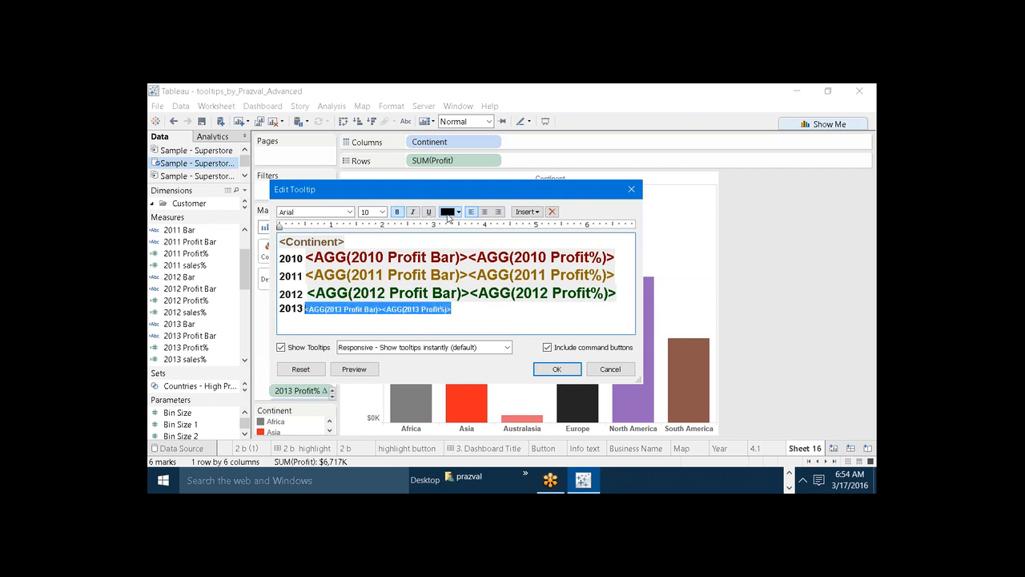
{"action": "left_click", "coordinate": [382, 212]}
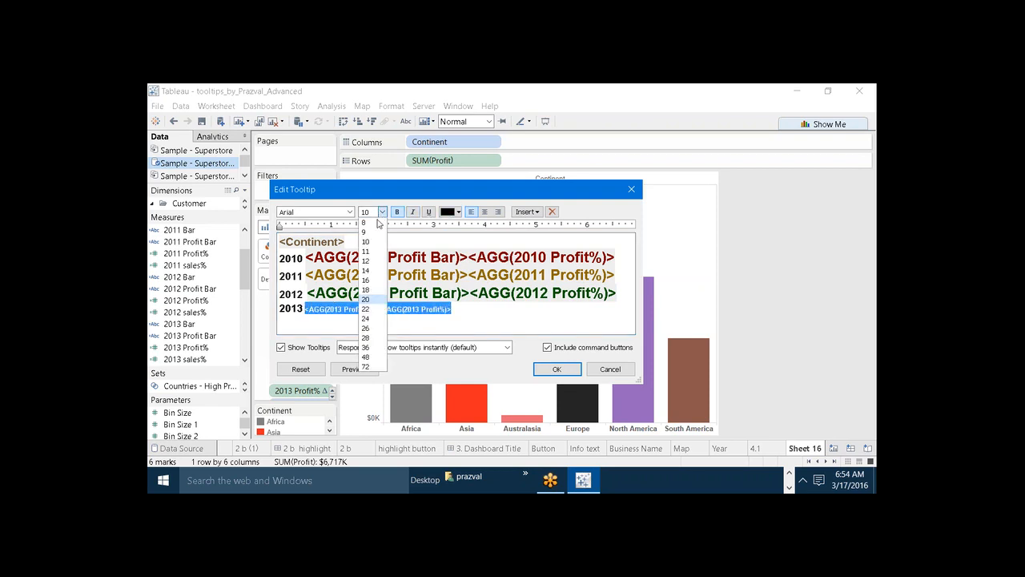
{"action": "left_click", "coordinate": [370, 300]}
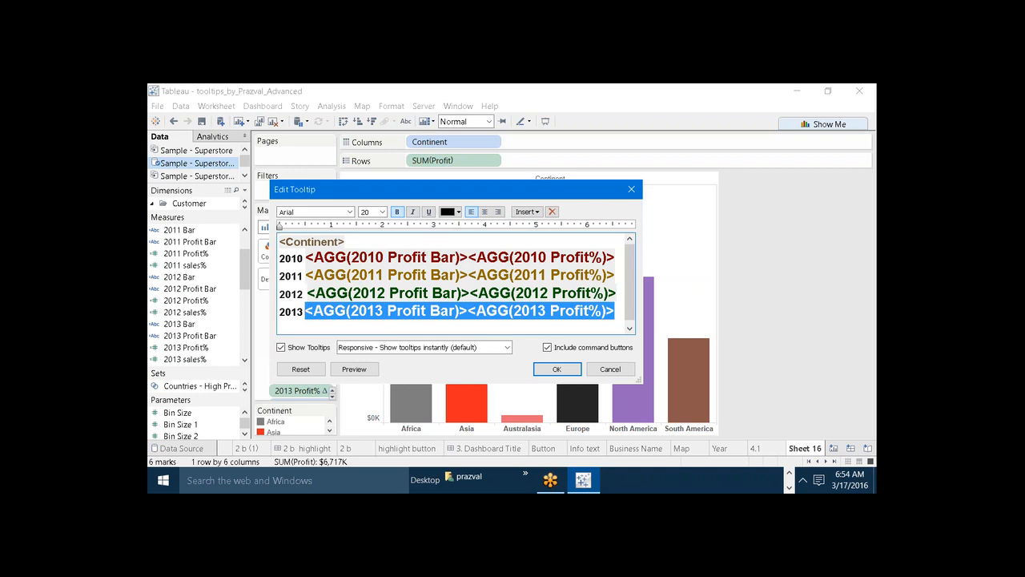
{"action": "left_click", "coordinate": [458, 212]}
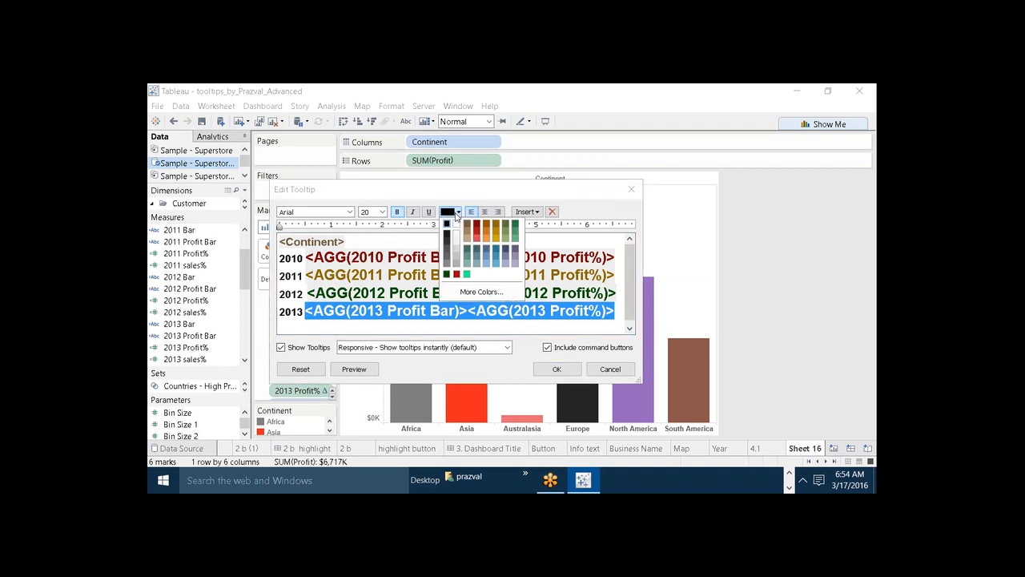
{"action": "left_click", "coordinate": [486, 227]}
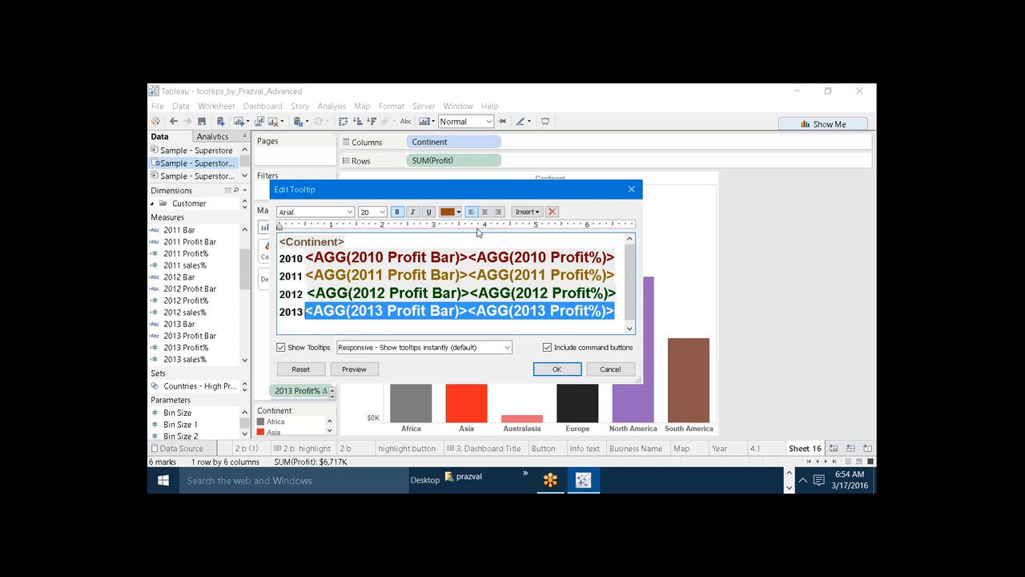
{"action": "left_click", "coordinate": [354, 328]}
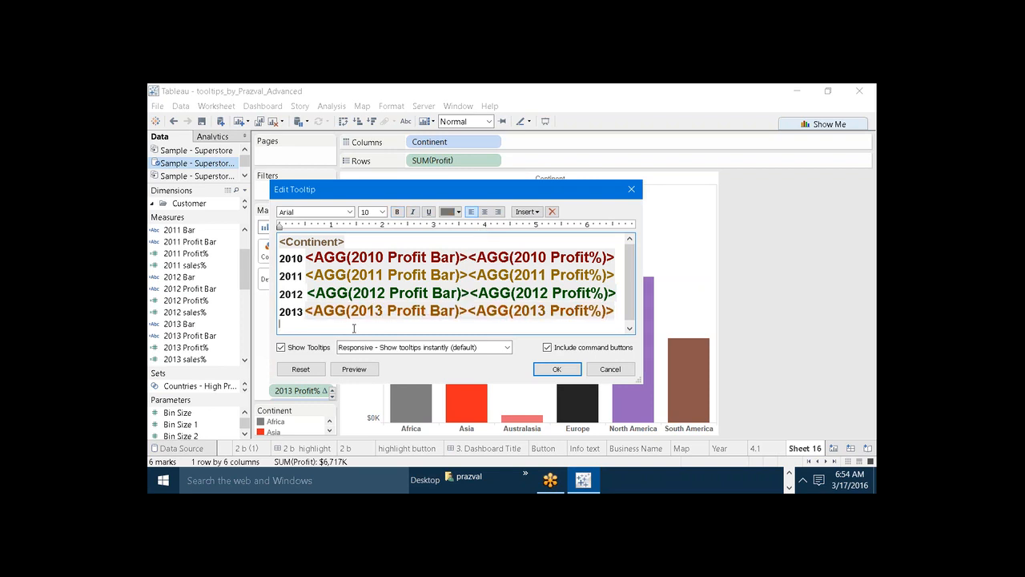
Delete the extra space before the 2012 Profit Bar field, and preview and apply the edited tooltip.
{"action": "left_click", "coordinate": [308, 293]}
{"action": "key", "text": "BackSpace"}
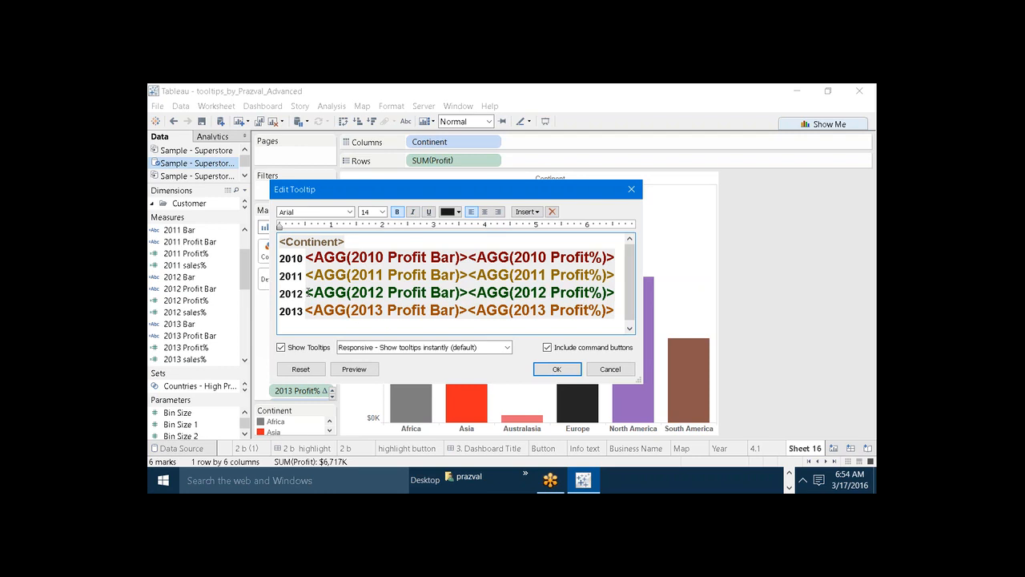
{"action": "left_click", "coordinate": [356, 369]}
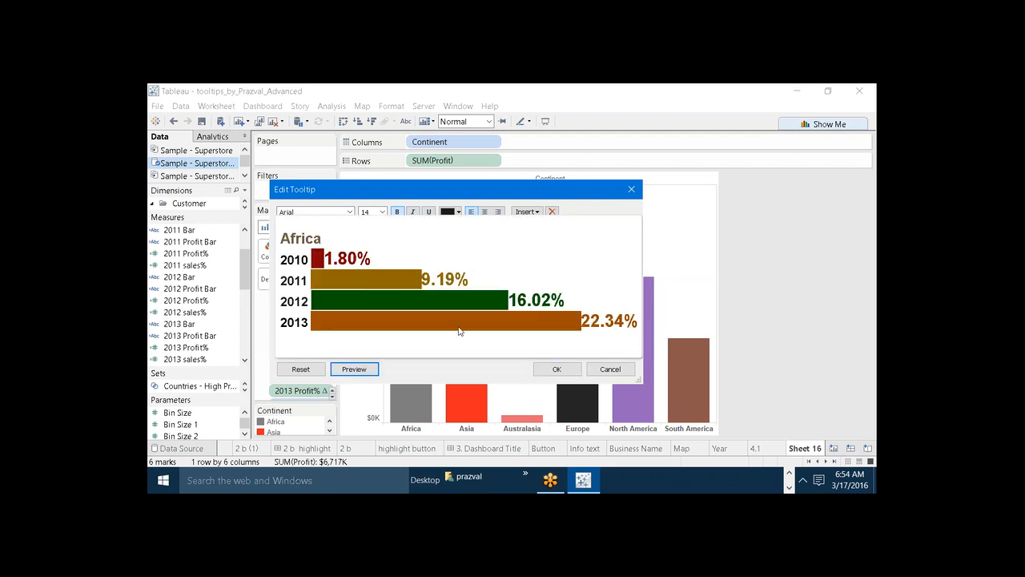
{"action": "left_click", "coordinate": [561, 370]}
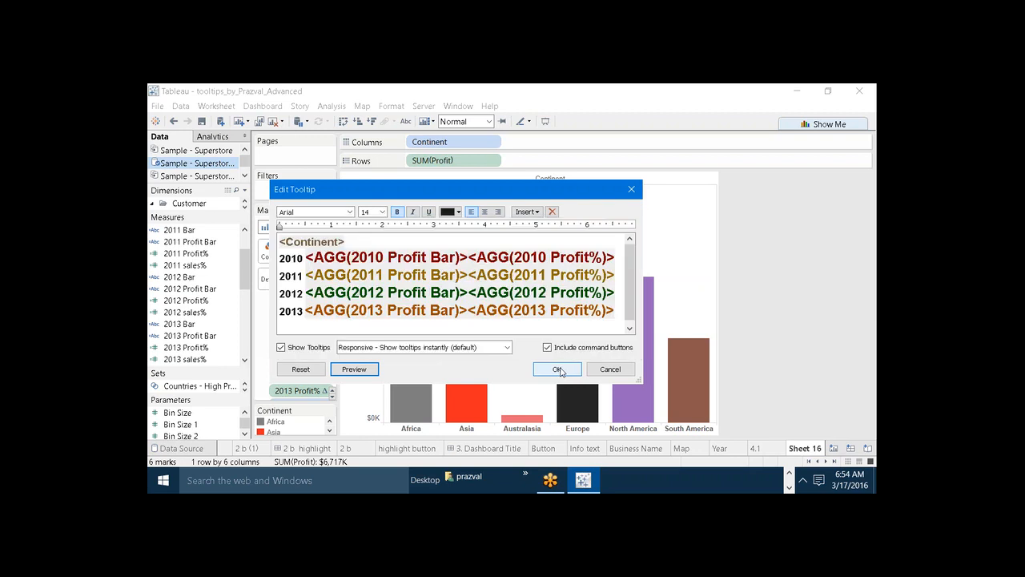
{"action": "left_click", "coordinate": [560, 370]}
Examine the finished tooltips on the Africa, Asia, Australasia and North America bars.
{"action": "mouse_move", "coordinate": [415, 387]}
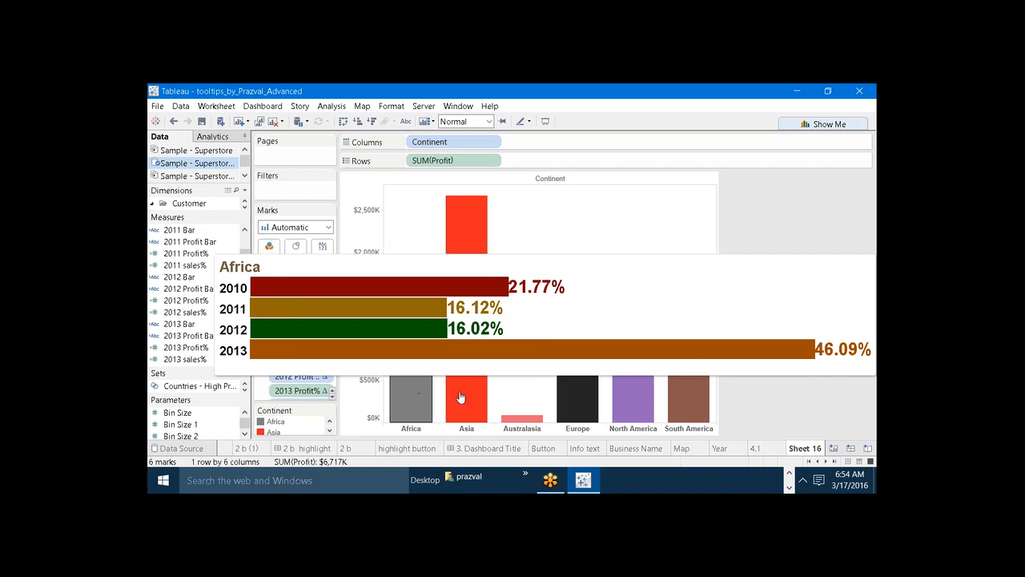
{"action": "mouse_move", "coordinate": [467, 398]}
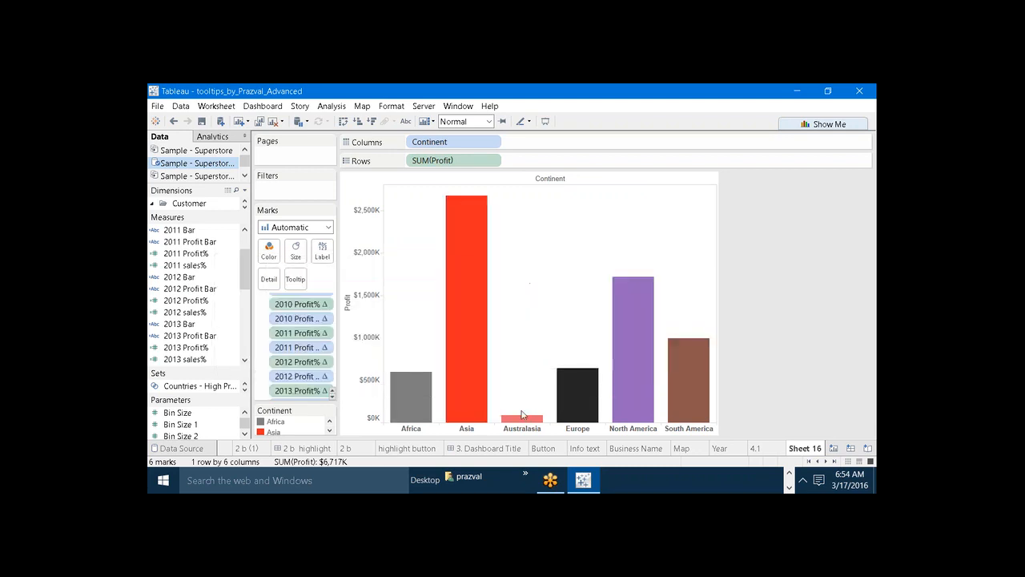
{"action": "mouse_move", "coordinate": [525, 424]}
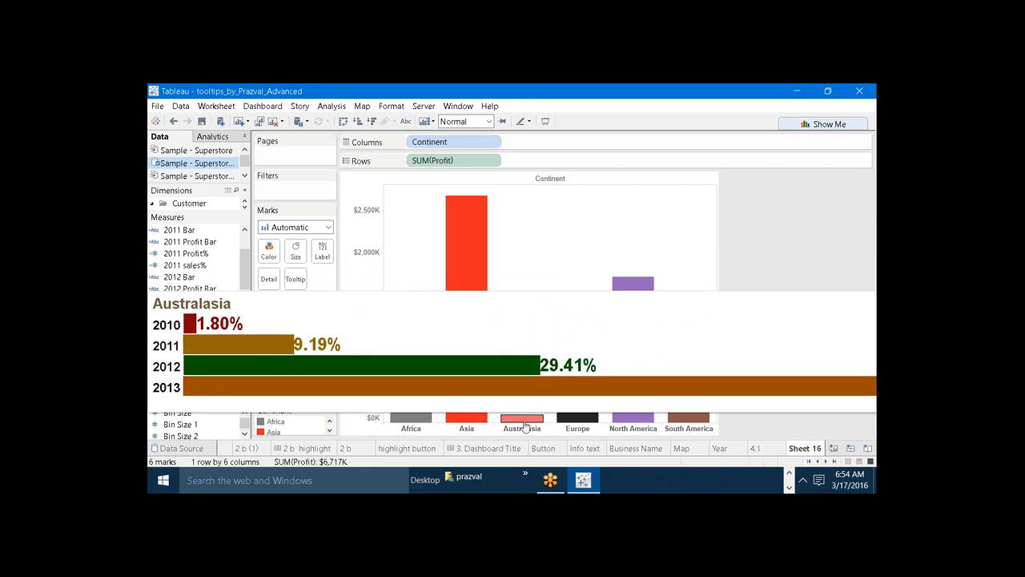
{"action": "mouse_move", "coordinate": [640, 412]}
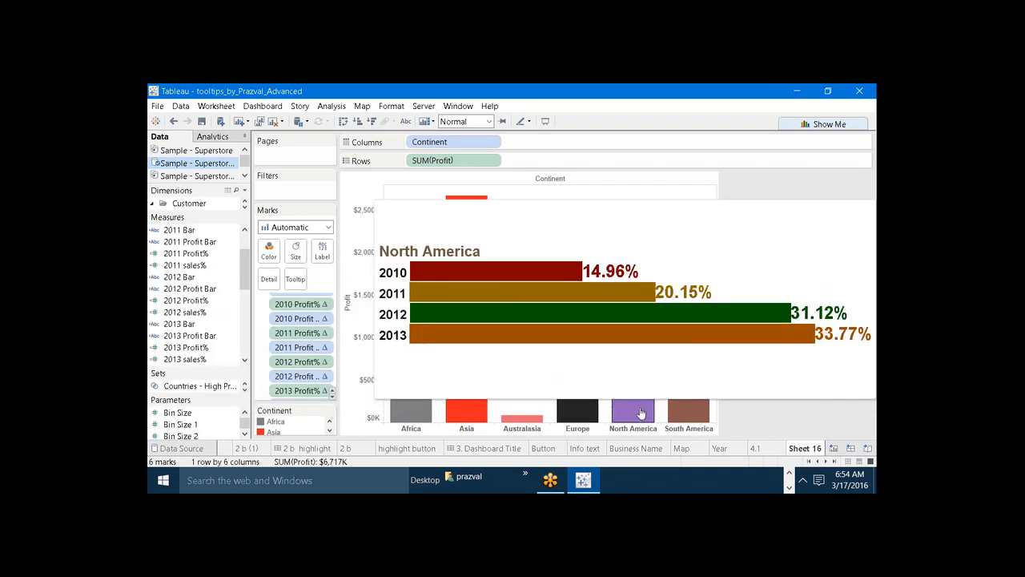
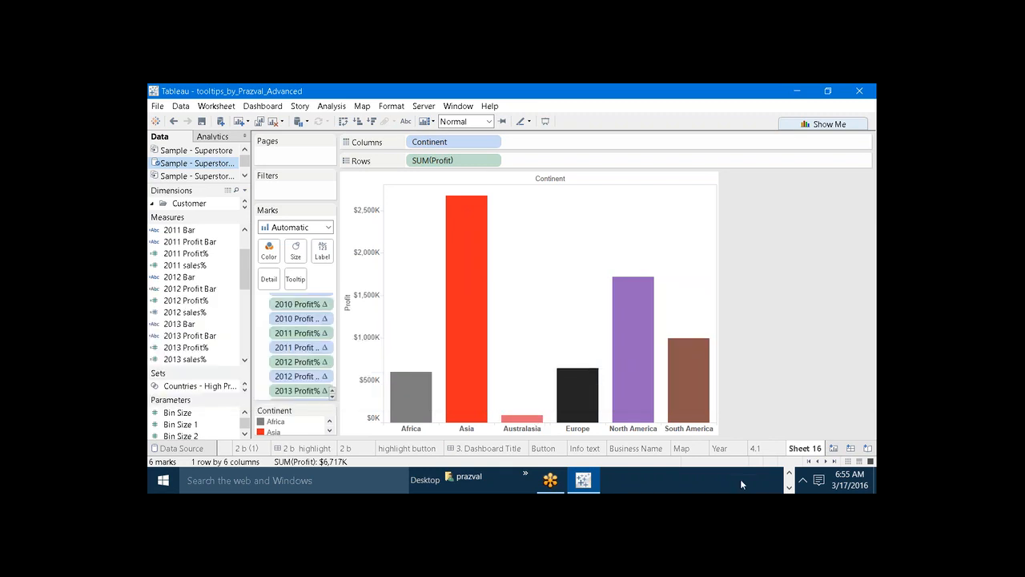
Switch to Firefox and open the alt-codes.net website in a new tab.
{"action": "left_click", "coordinate": [788, 474]}
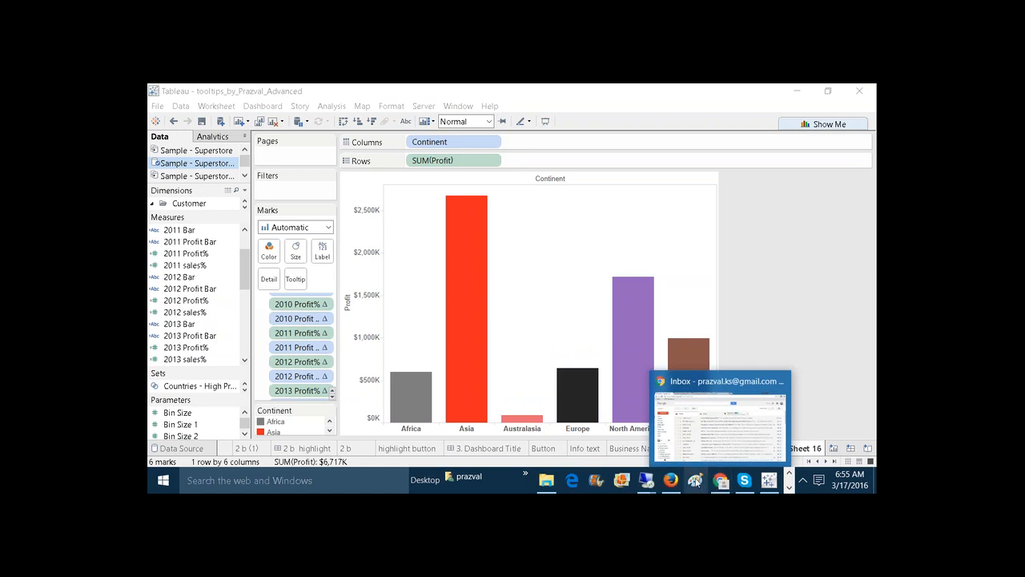
{"action": "mouse_move", "coordinate": [671, 479]}
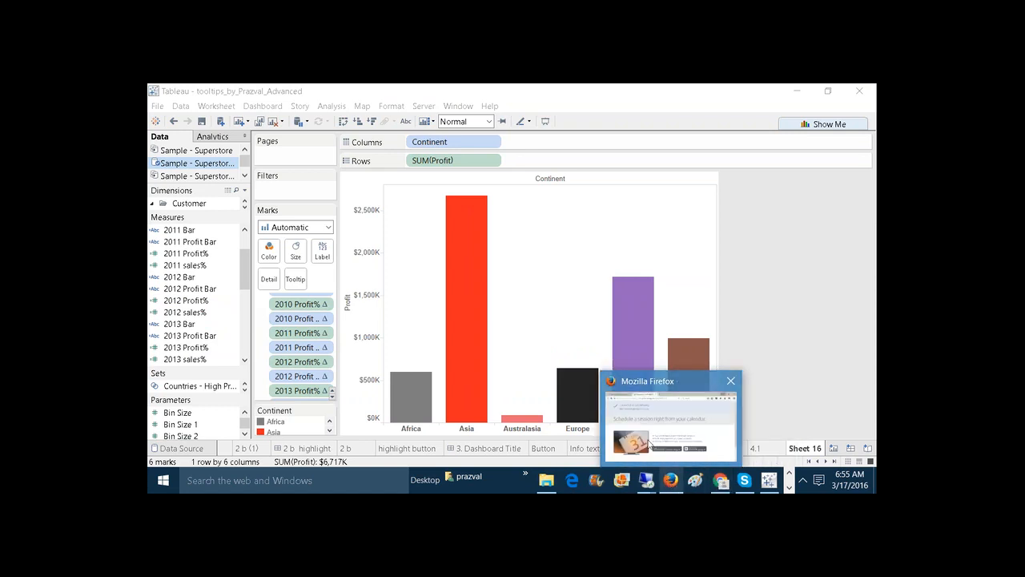
{"action": "left_click", "coordinate": [650, 435]}
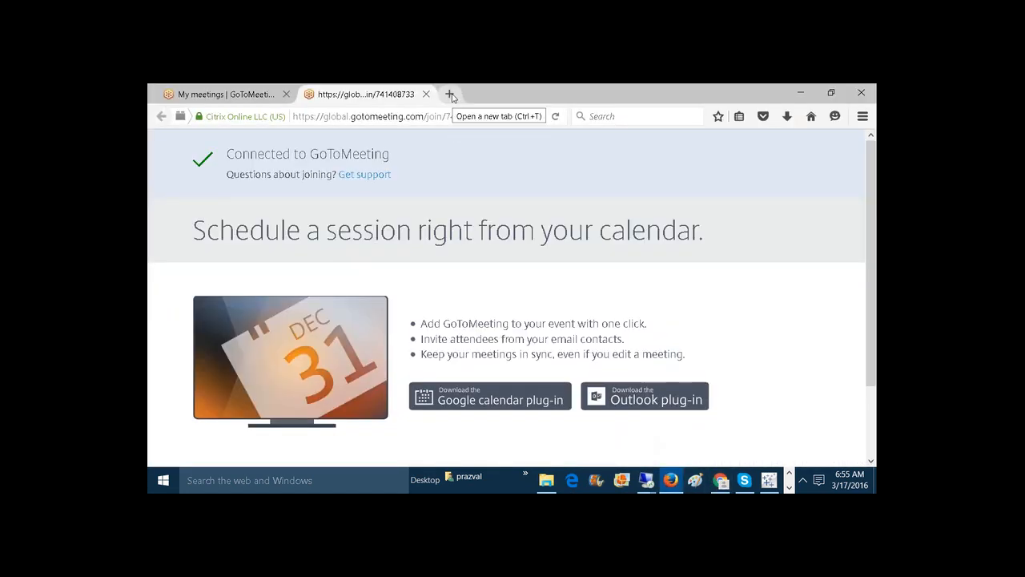
{"action": "left_click", "coordinate": [451, 95]}
{"action": "type", "text": "a"}
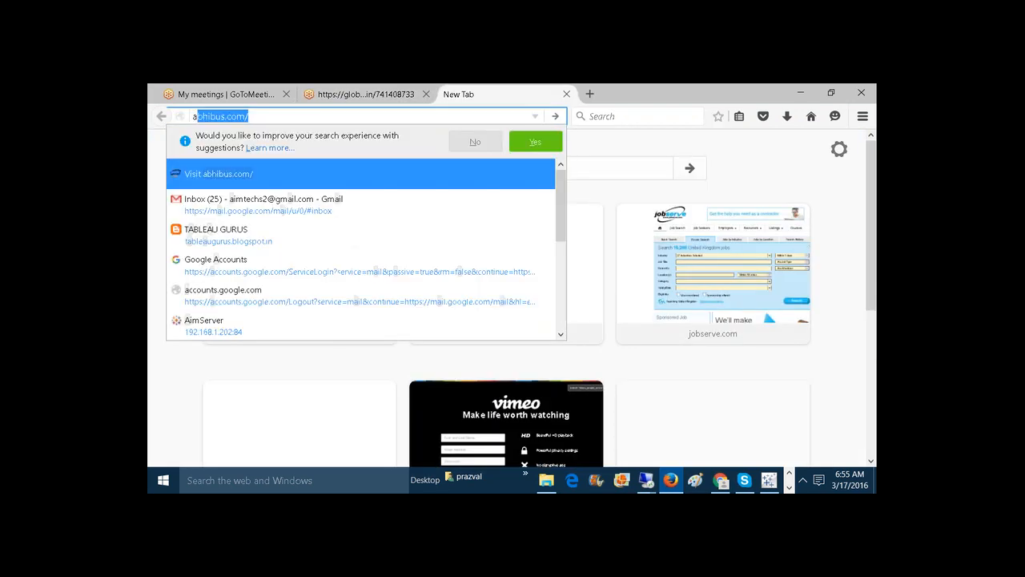
{"action": "type", "text": "lt-codes"}
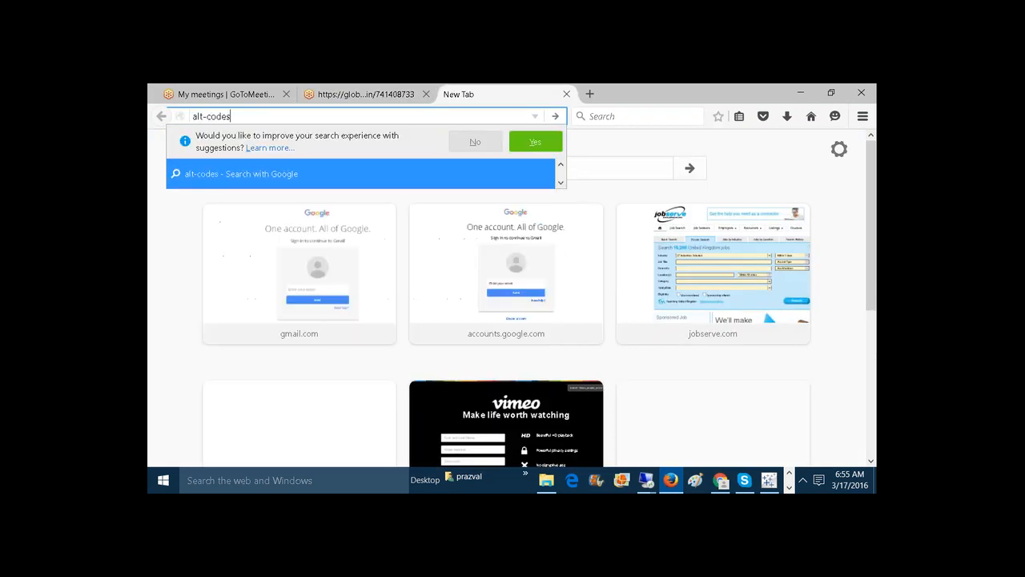
{"action": "type", "text": ".net"}
{"action": "key", "text": "Return"}
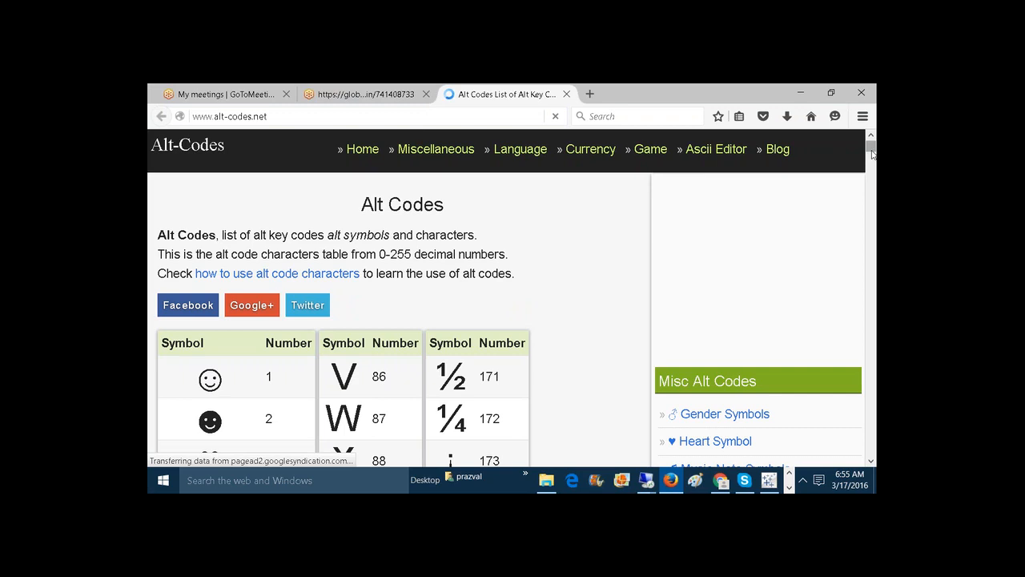
Find the solid block symbol in the alt codes table and highlight its code number.
{"action": "left_click_drag", "start_coordinate": [871, 149], "coordinate": [873, 157]}
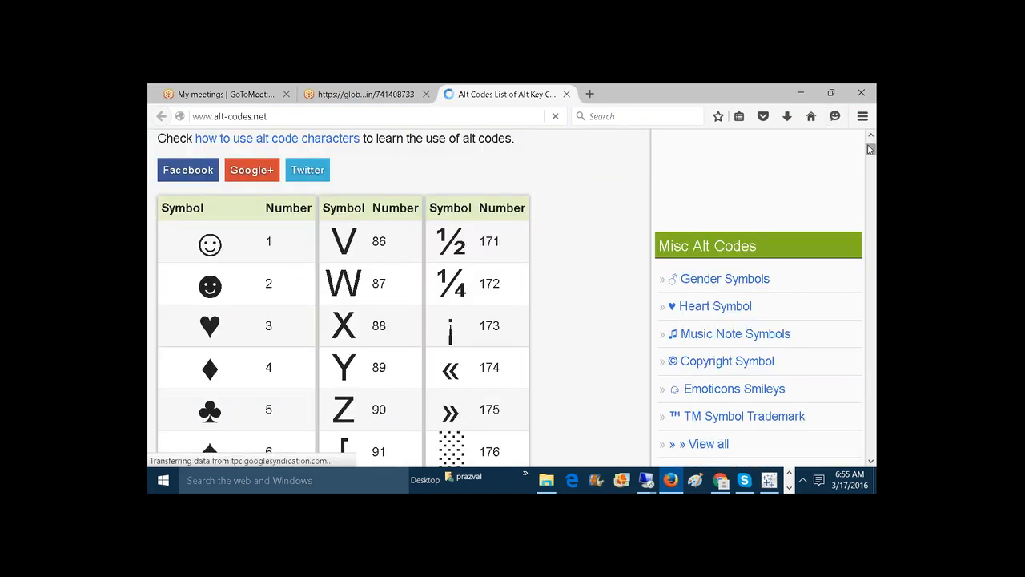
{"action": "left_click_drag", "start_coordinate": [871, 150], "coordinate": [872, 193]}
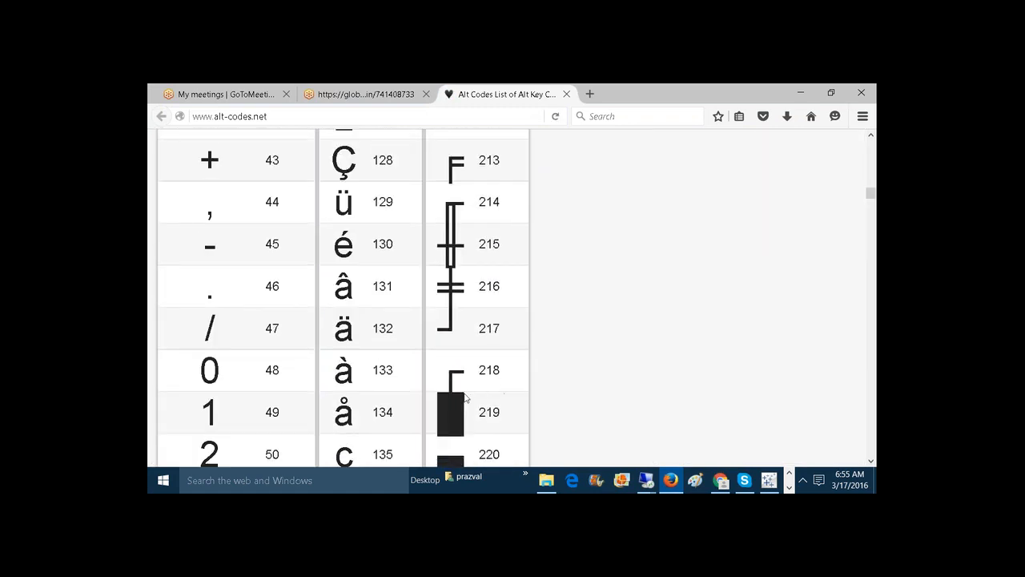
{"action": "left_click_drag", "start_coordinate": [501, 412], "coordinate": [480, 415]}
Switch back to Tableau and review the 3. Dashboard Title, Button and Business Name sheets and the tooltips on sheet 4.1.
{"action": "left_click", "coordinate": [788, 488]}
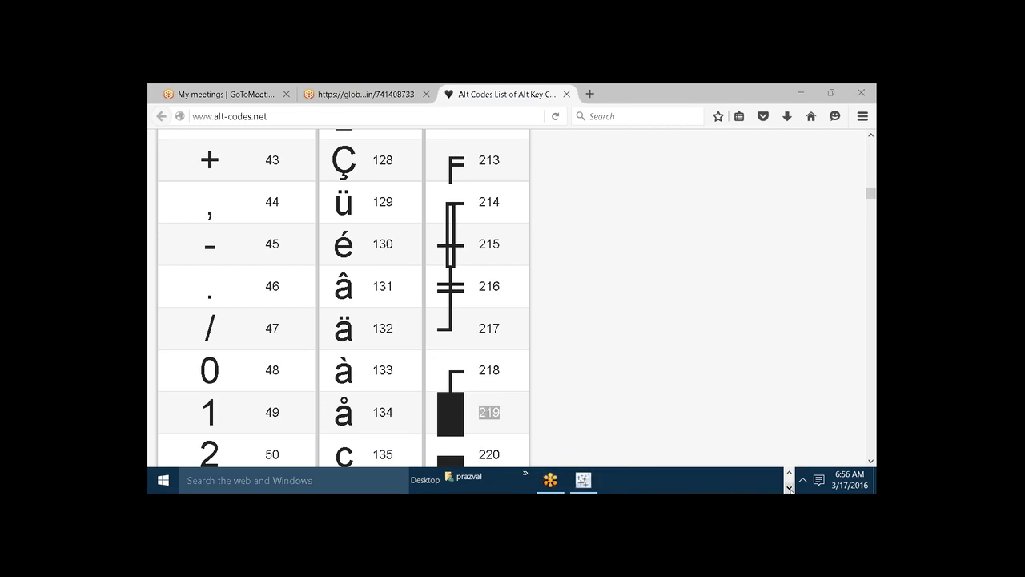
{"action": "left_click", "coordinate": [597, 482]}
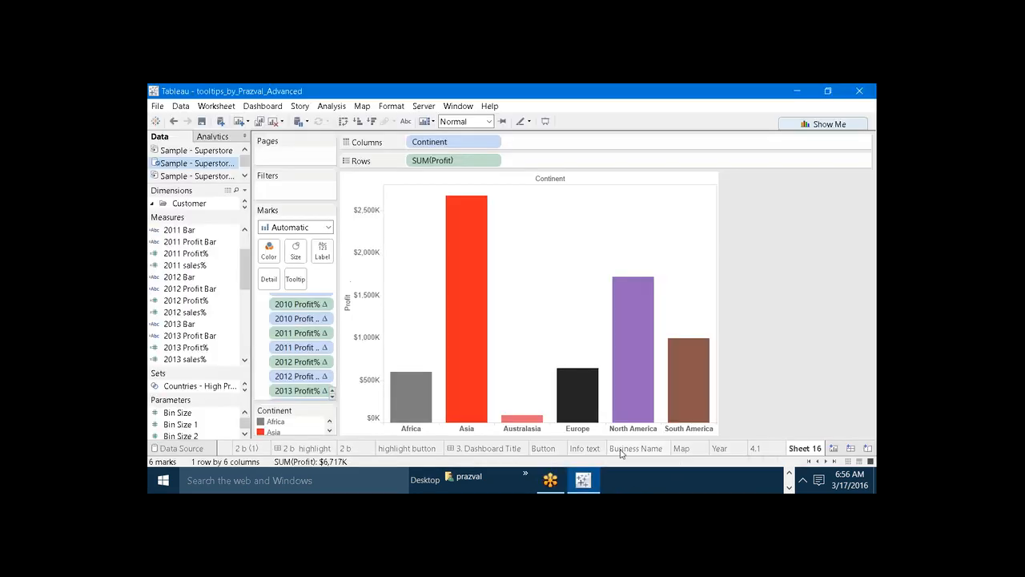
{"action": "mouse_move", "coordinate": [481, 319]}
{"action": "left_click", "coordinate": [515, 453]}
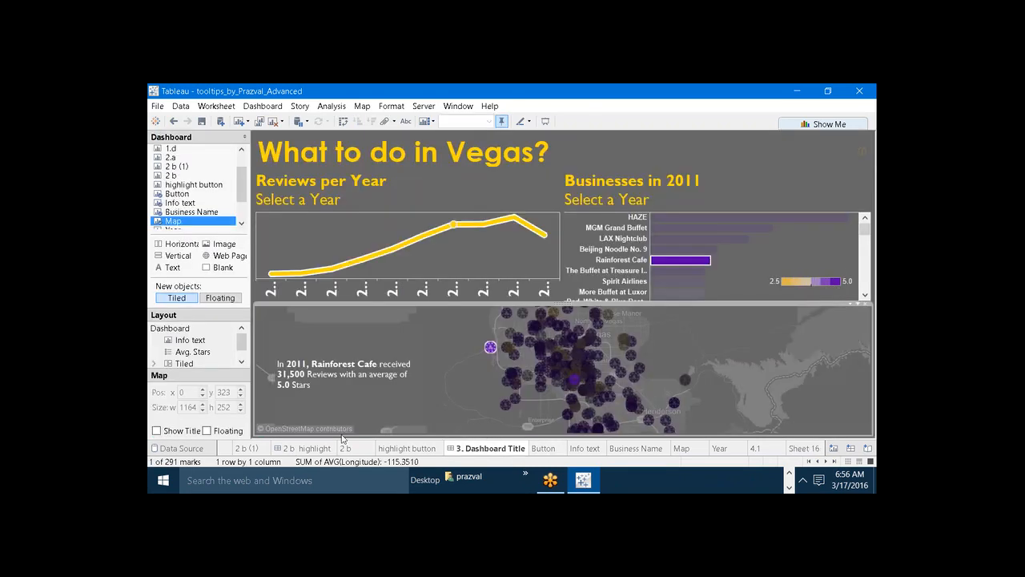
{"action": "left_click", "coordinate": [583, 450]}
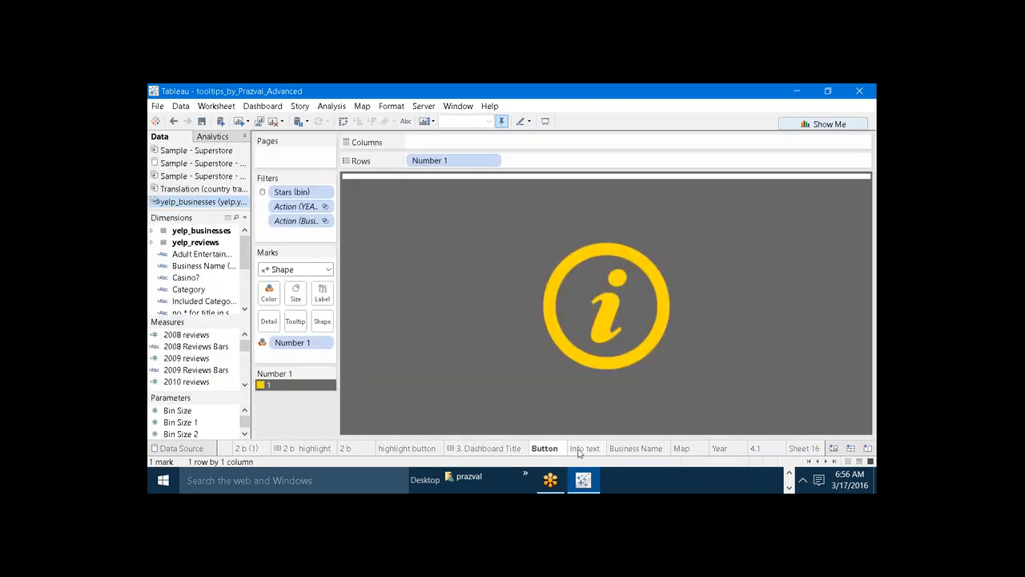
{"action": "left_click", "coordinate": [636, 449]}
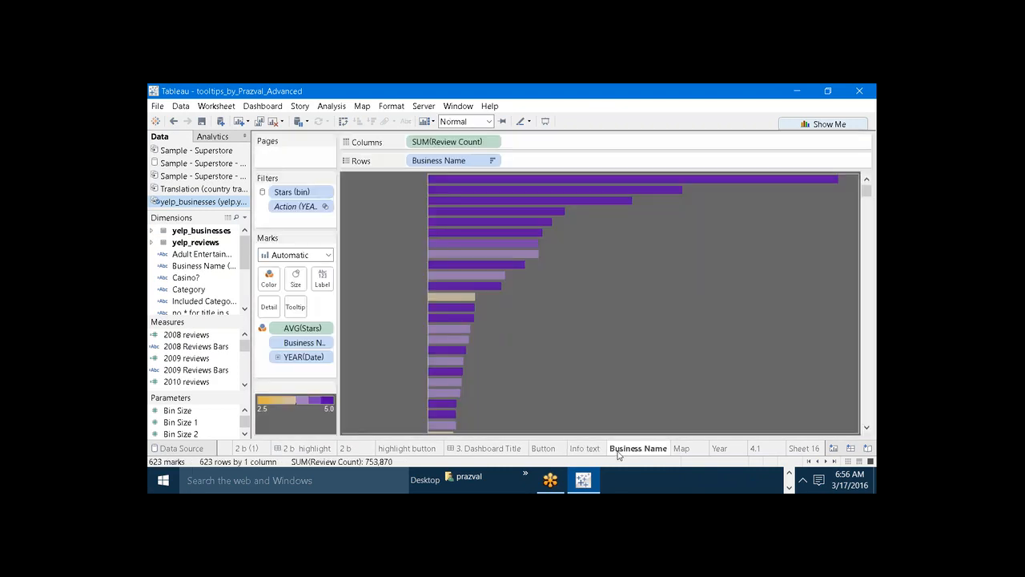
{"action": "left_click", "coordinate": [768, 451]}
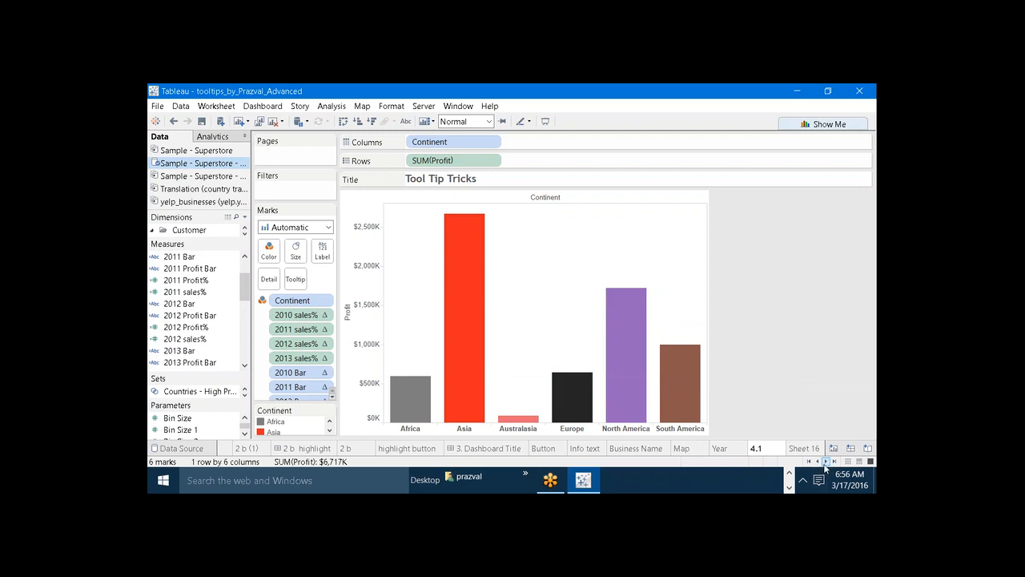
{"action": "left_click", "coordinate": [826, 462]}
{"action": "mouse_move", "coordinate": [628, 368]}
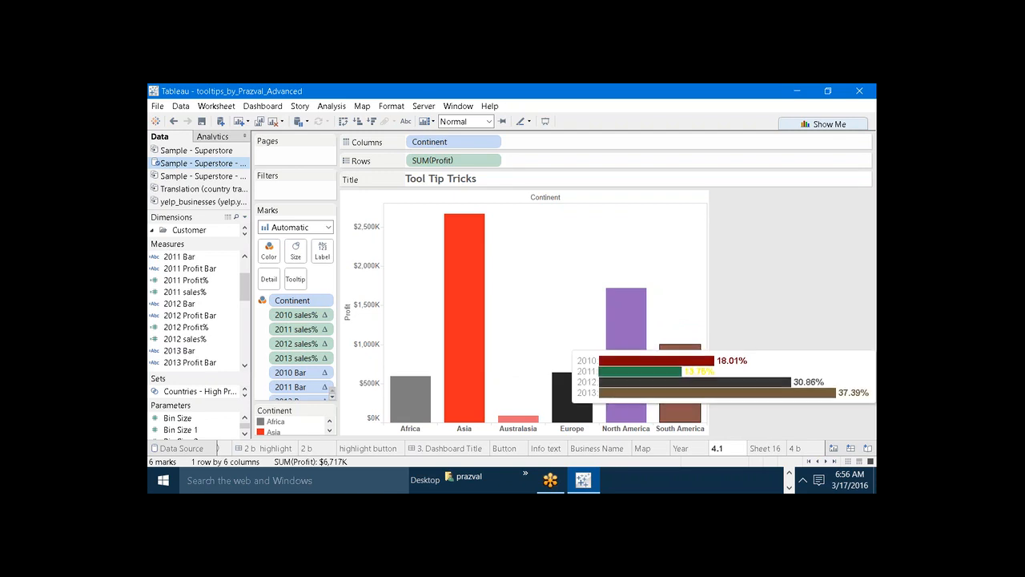
Create a new worksheet and build a map from the Country / Region field under Mapping items.
{"action": "left_click", "coordinate": [240, 124]}
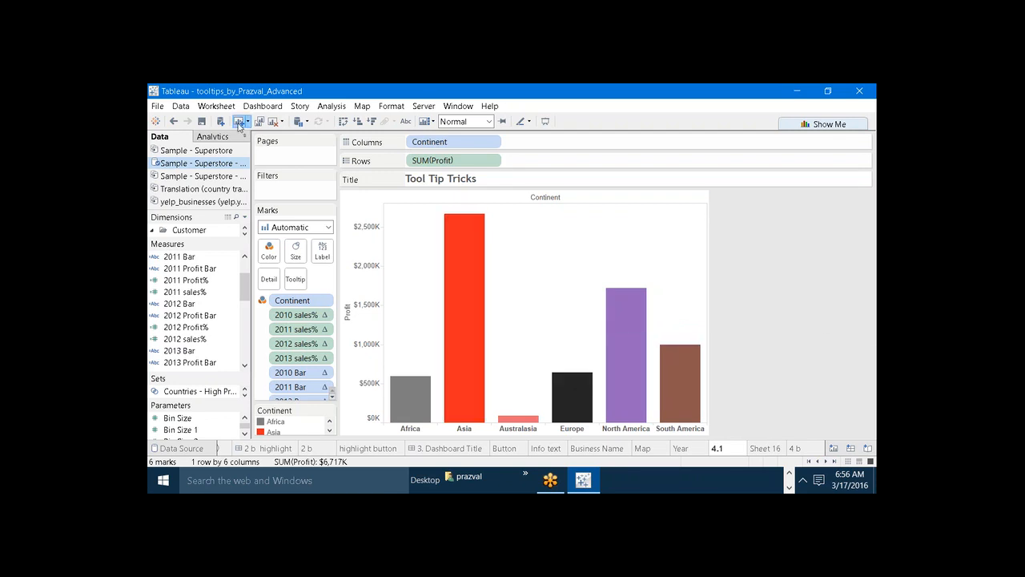
{"action": "left_click_drag", "start_coordinate": [213, 238], "coordinate": [213, 360]}
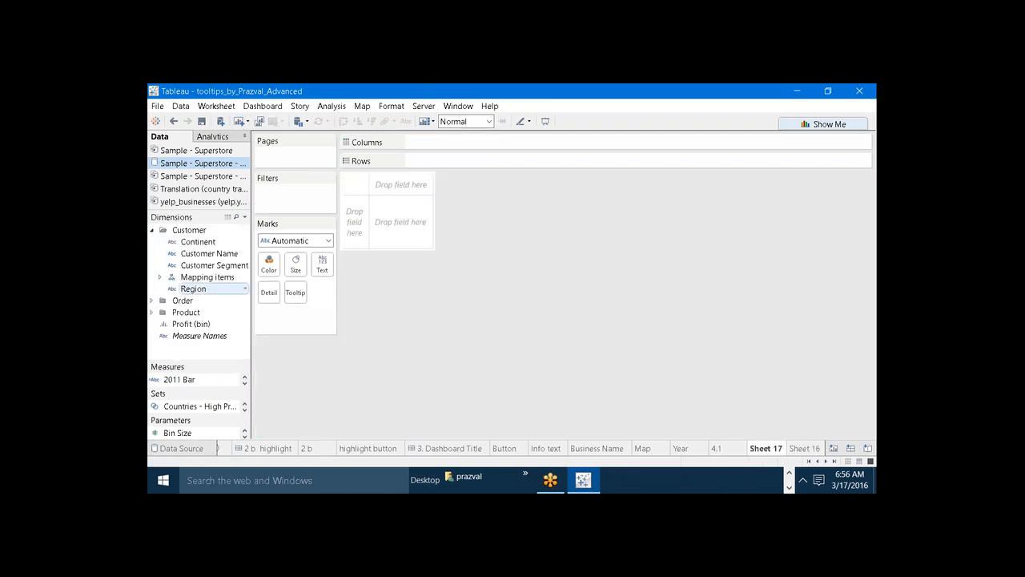
{"action": "left_click", "coordinate": [160, 277]}
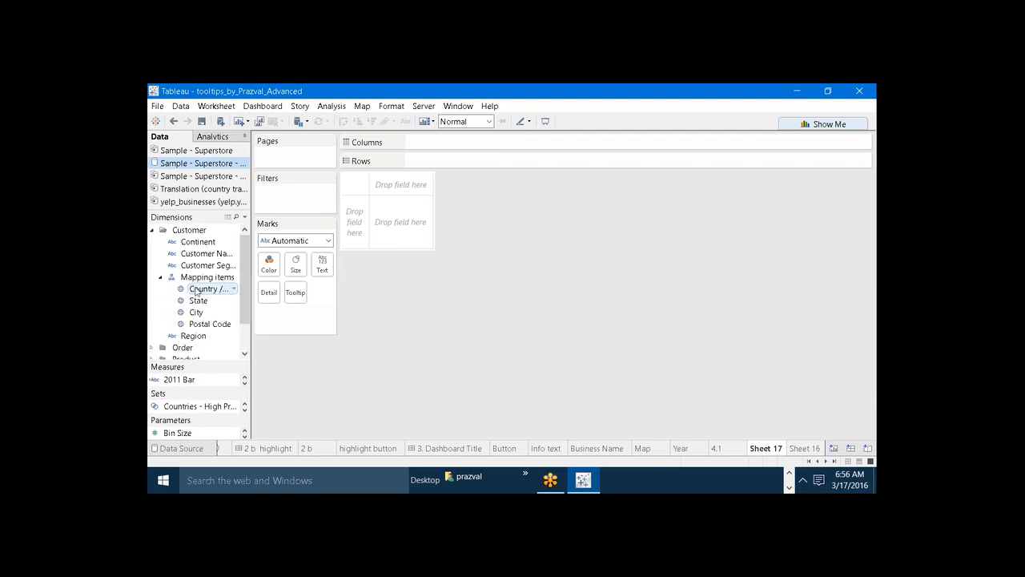
{"action": "double_click", "coordinate": [196, 291]}
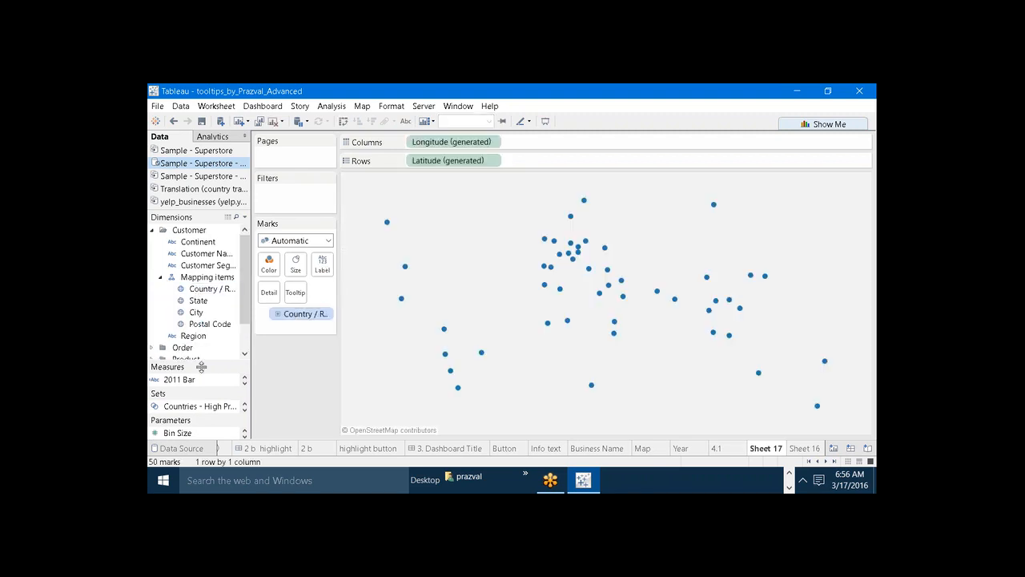
Color the countries on the map by the Profit measure.
{"action": "left_click_drag", "start_coordinate": [174, 271], "coordinate": [174, 269]}
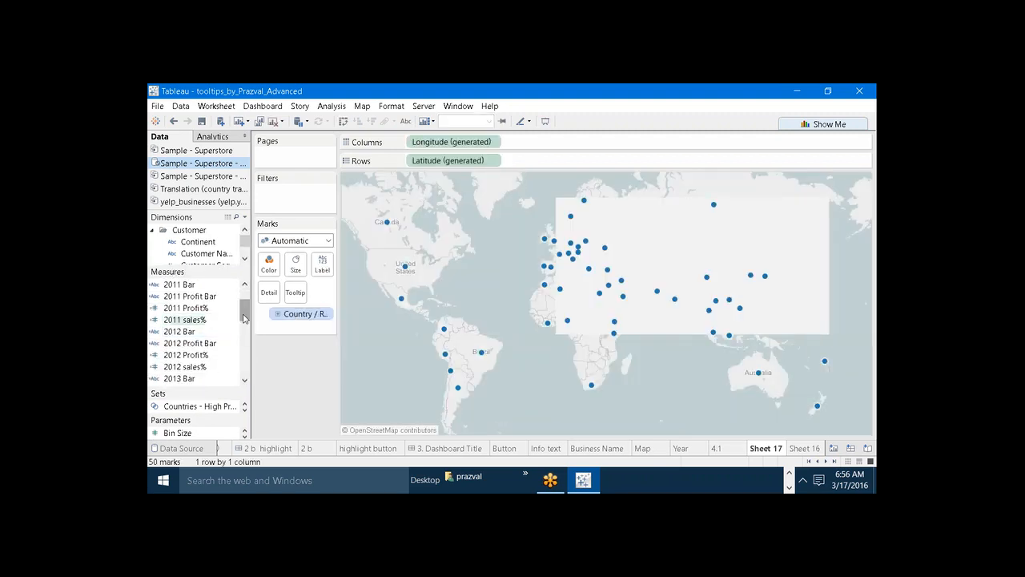
{"action": "left_click_drag", "start_coordinate": [245, 314], "coordinate": [244, 333]}
{"action": "scroll", "coordinate": [202, 362], "scroll_direction": "down", "scroll_amount": 3}
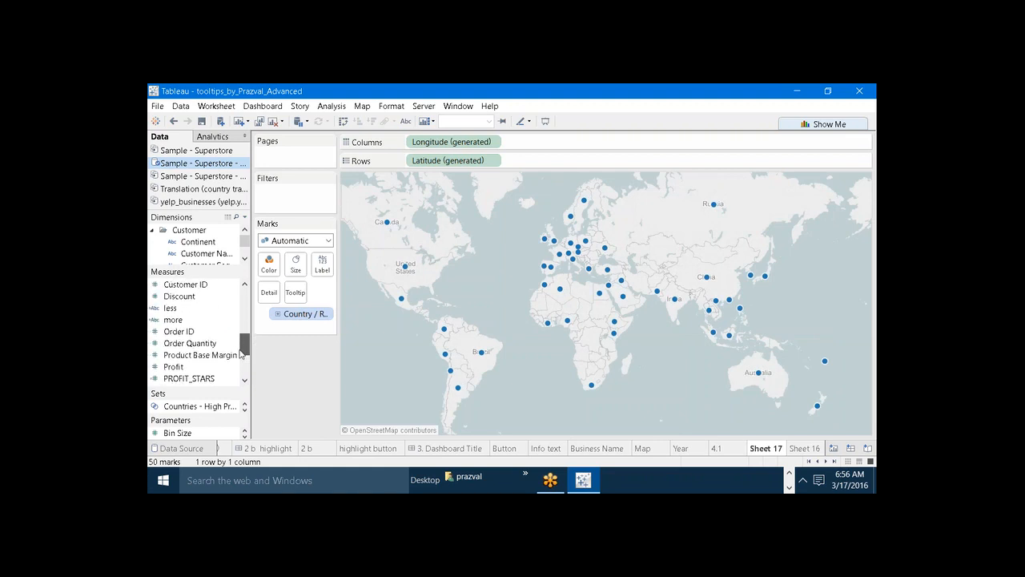
{"action": "left_click_drag", "start_coordinate": [173, 366], "coordinate": [269, 264]}
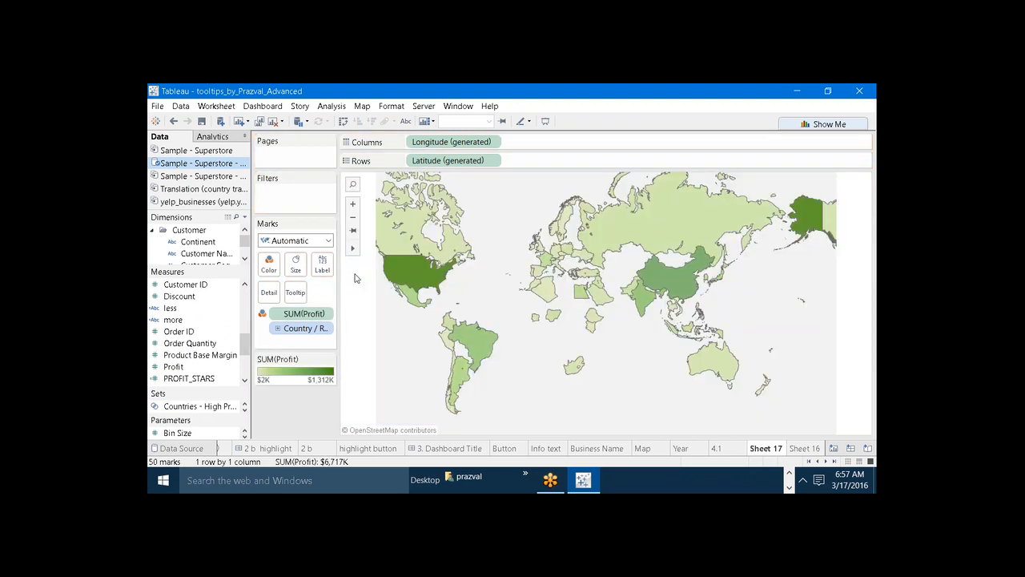
{"action": "mouse_move", "coordinate": [405, 273]}
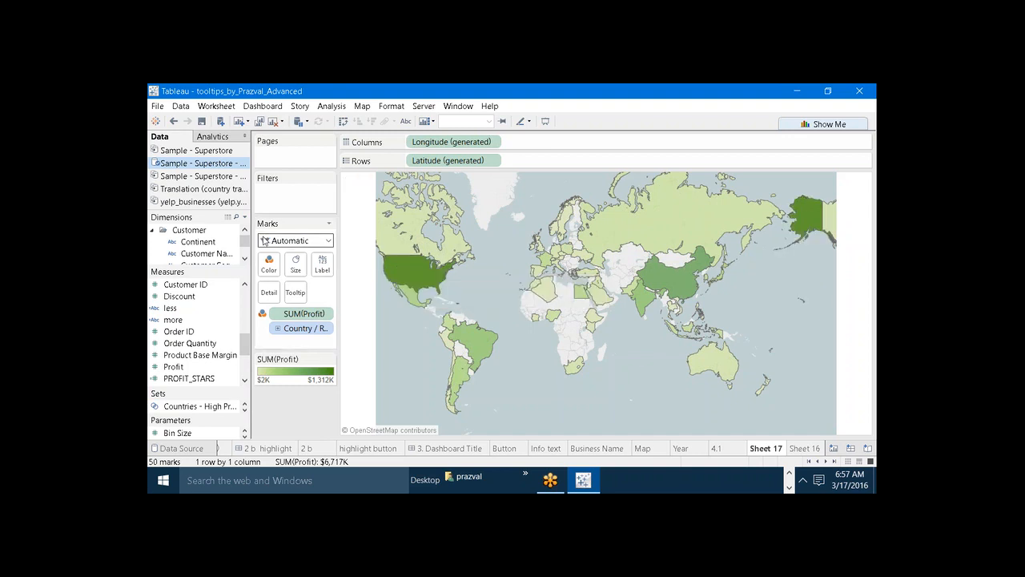
Switch to Firefox, look through the symbols in the alt codes table, and return to the Tableau map.
{"action": "left_click", "coordinate": [789, 474]}
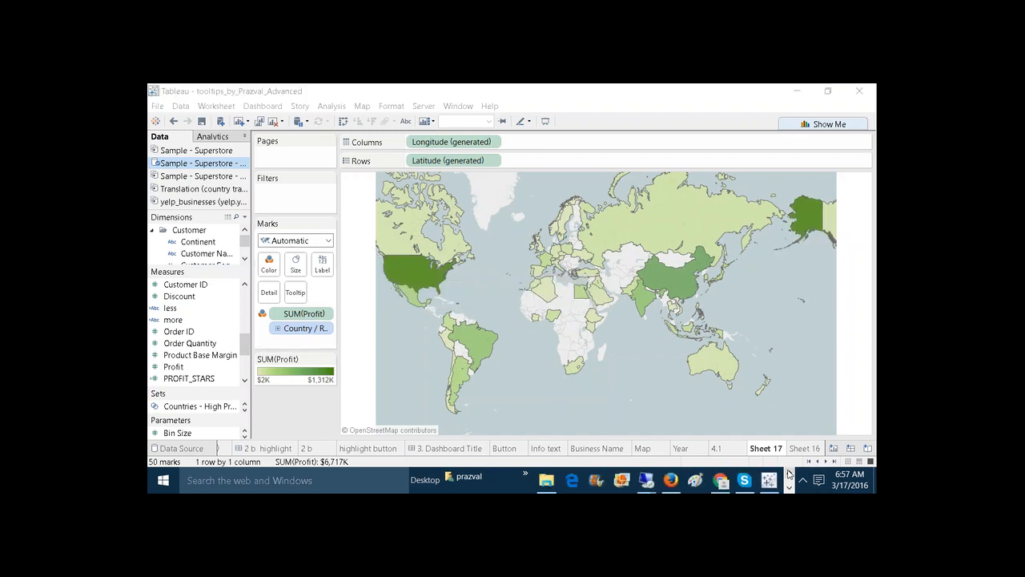
{"action": "left_click", "coordinate": [673, 481]}
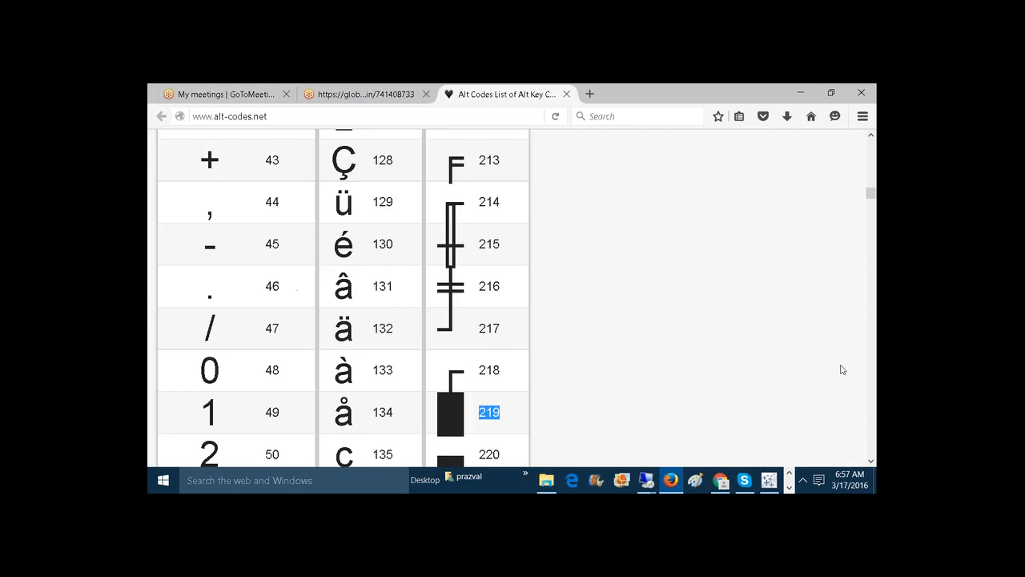
{"action": "mouse_move", "coordinate": [871, 195]}
{"action": "left_mouse_down"}
{"action": "mouse_move", "coordinate": [871, 179]}
{"action": "mouse_move", "coordinate": [871, 192]}
{"action": "left_mouse_up"}
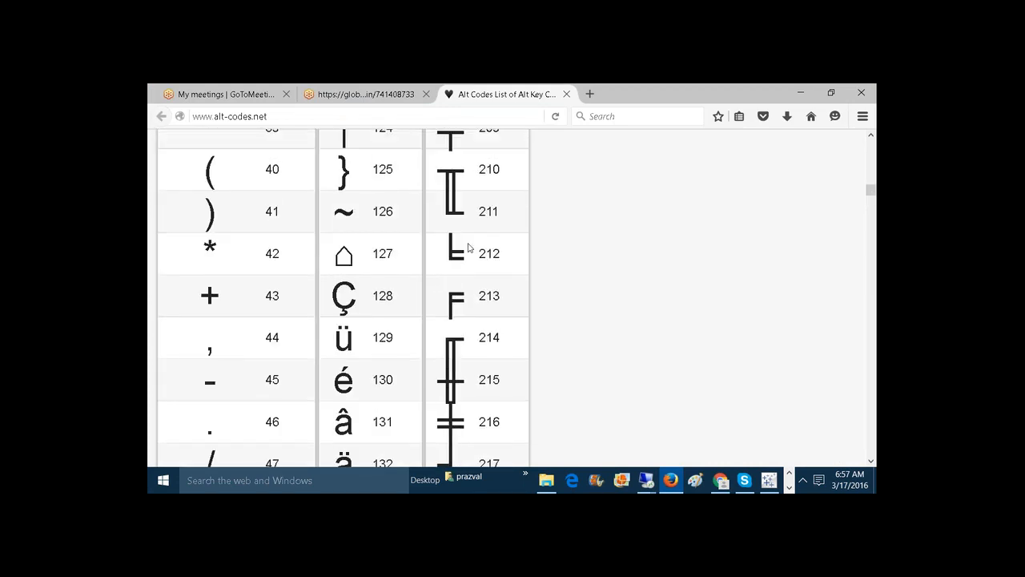
{"action": "double_click", "coordinate": [279, 254]}
{"action": "left_click_drag", "start_coordinate": [872, 193], "coordinate": [871, 144]}
{"action": "left_click", "coordinate": [799, 92]}
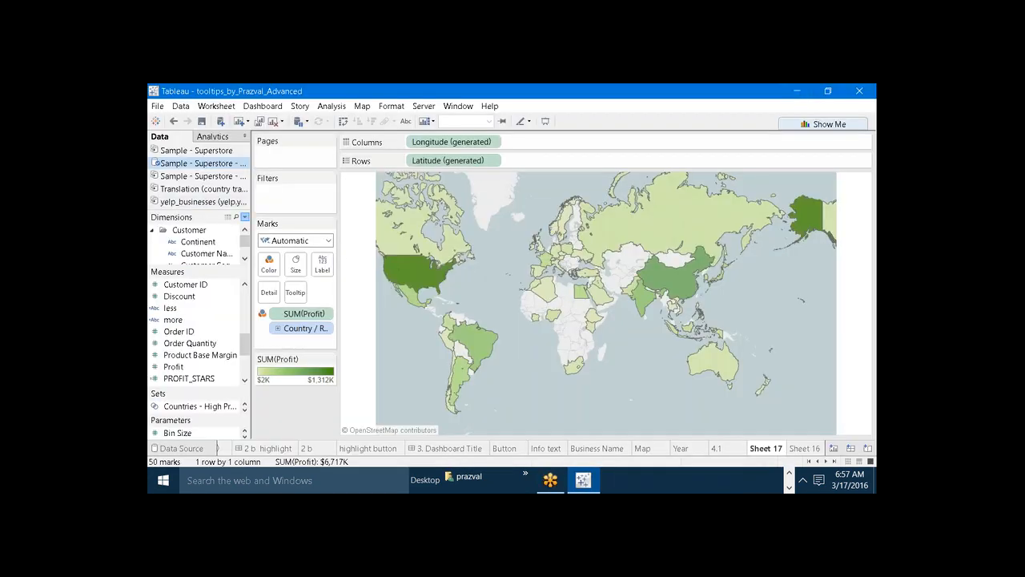
Create a calculated field named Profit--Stars.
{"action": "left_click", "coordinate": [244, 217]}
{"action": "left_click", "coordinate": [233, 227]}
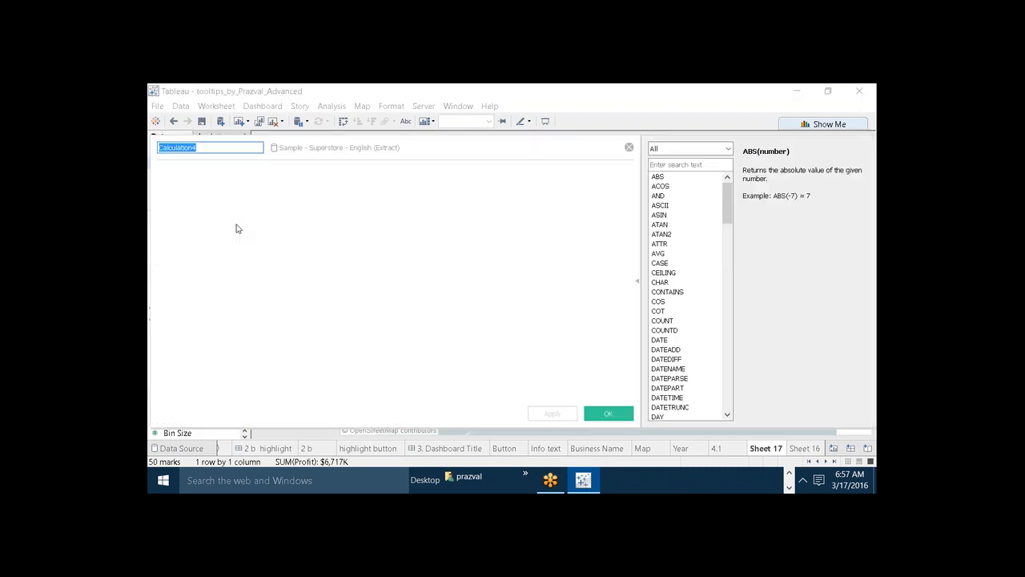
{"action": "type", "text": "Pr"}
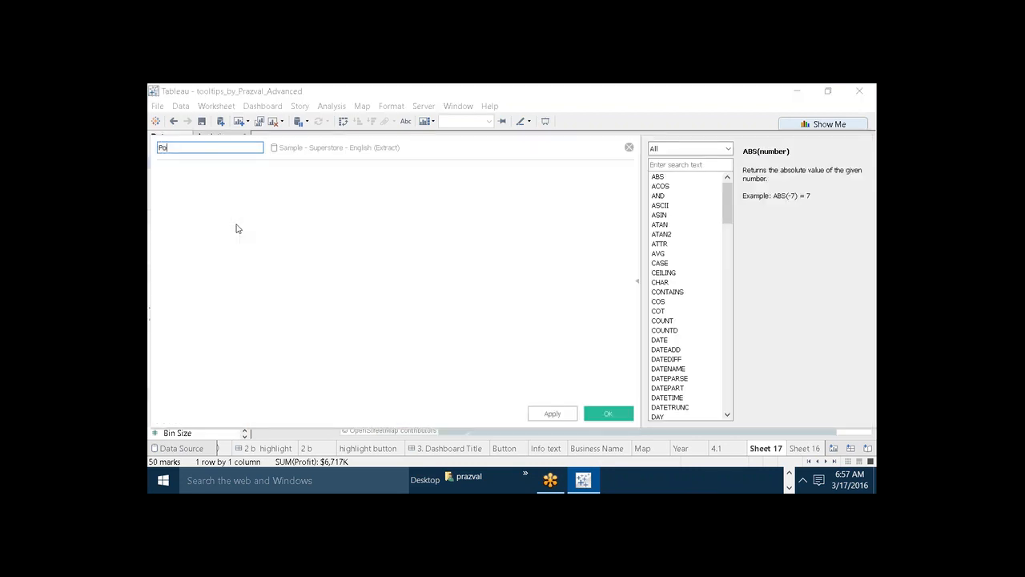
{"action": "type", "text": "ofit--Stars"}
Start the Profit--Stars formula with the condition IF SUM([Profit])>500000 THEN.
{"action": "left_click", "coordinate": [272, 228]}
{"action": "type", "text": "I"}
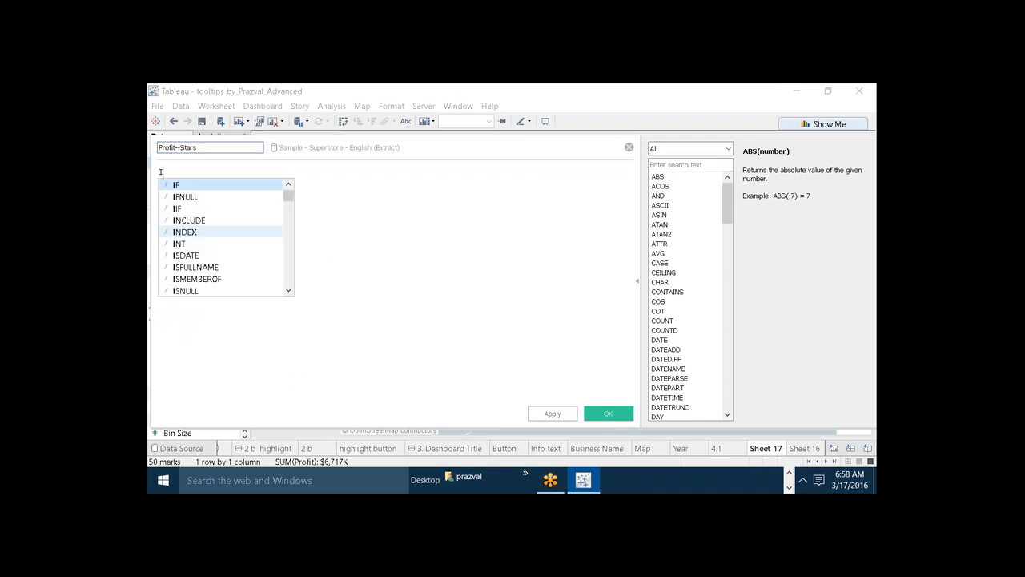
{"action": "type", "text": "F SUM(PROF"}
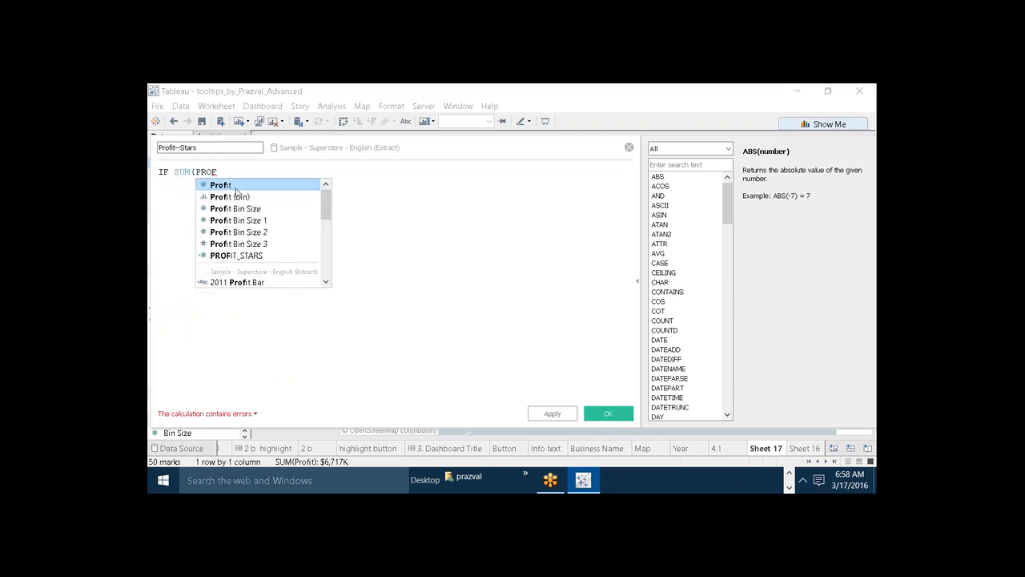
{"action": "key", "text": "Return"}
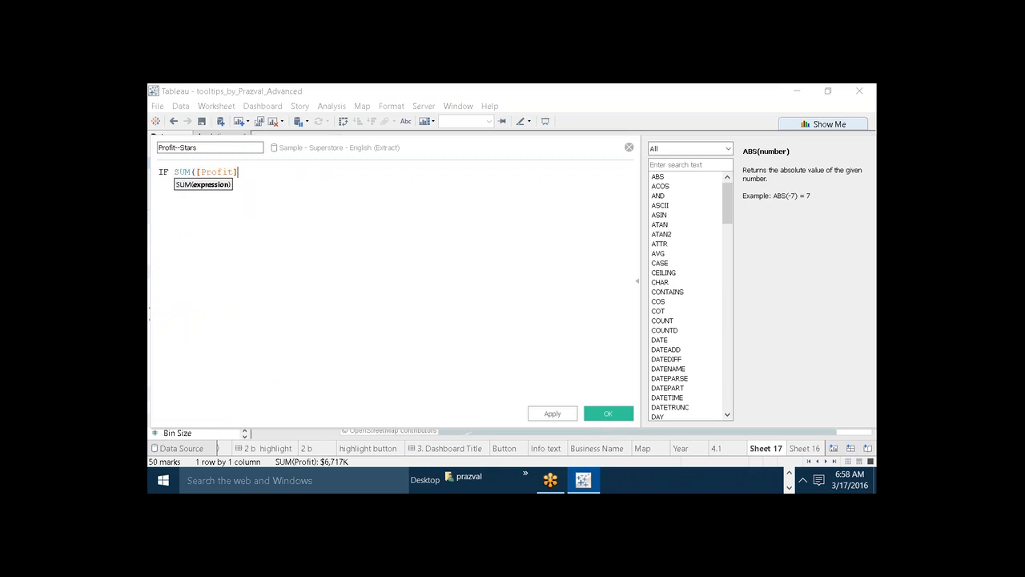
{"action": "type", "text": ")"}
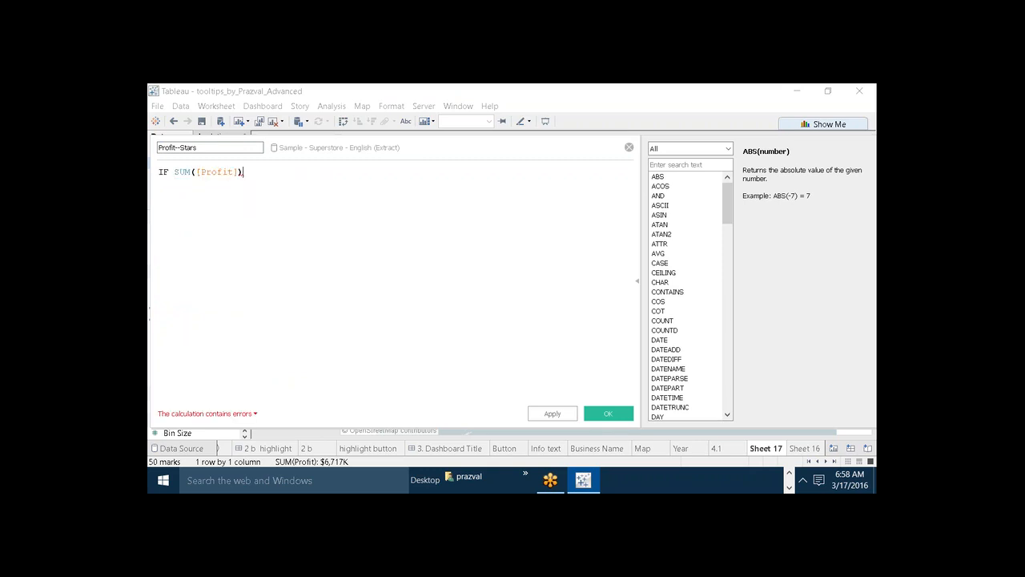
{"action": "type", "text": ">500000"}
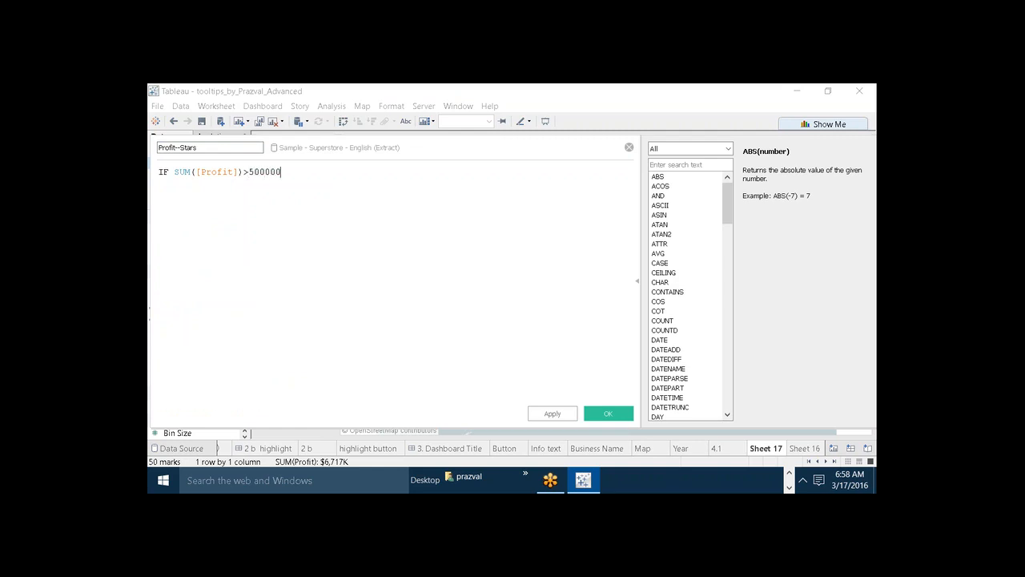
{"action": "type", "text": " THEN"}
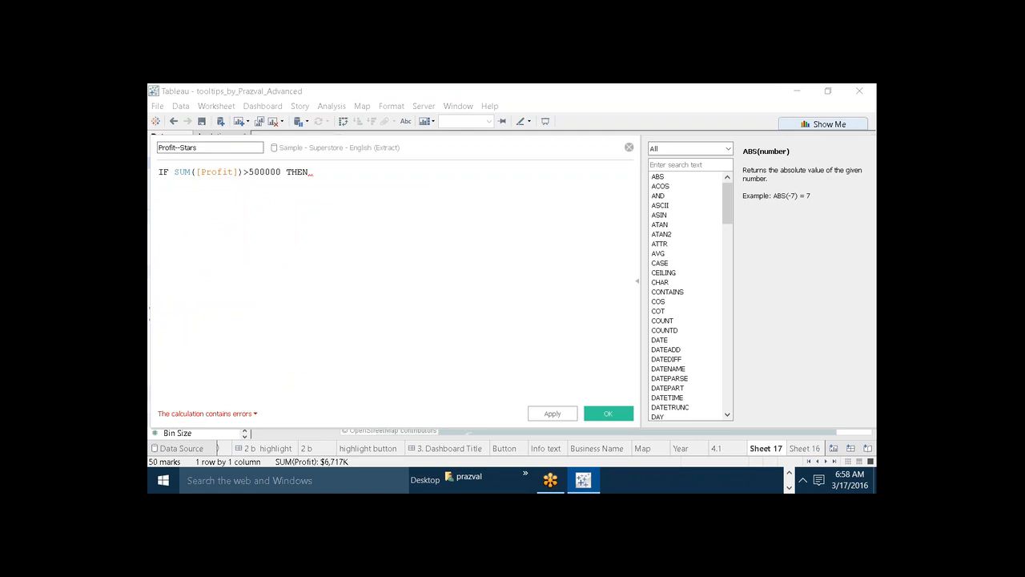
{"action": "type", "text": "\"****"}
{"action": "type", "text": "\""}
Return the five-asterisk string "*****" for the first condition and begin a new formula line.
{"action": "key", "text": "Left"}
{"action": "key", "text": "Left"}
{"action": "key", "text": "Left"}
{"action": "type", "text": "\""}
{"action": "key", "text": "End"}
{"action": "key", "text": "Return"}
Add the second condition ELSEIF SUM([Profit])>=100000 AND SUM([Profit])<=500000 THEN to the formula.
{"action": "type", "text": "ELSEIF"}
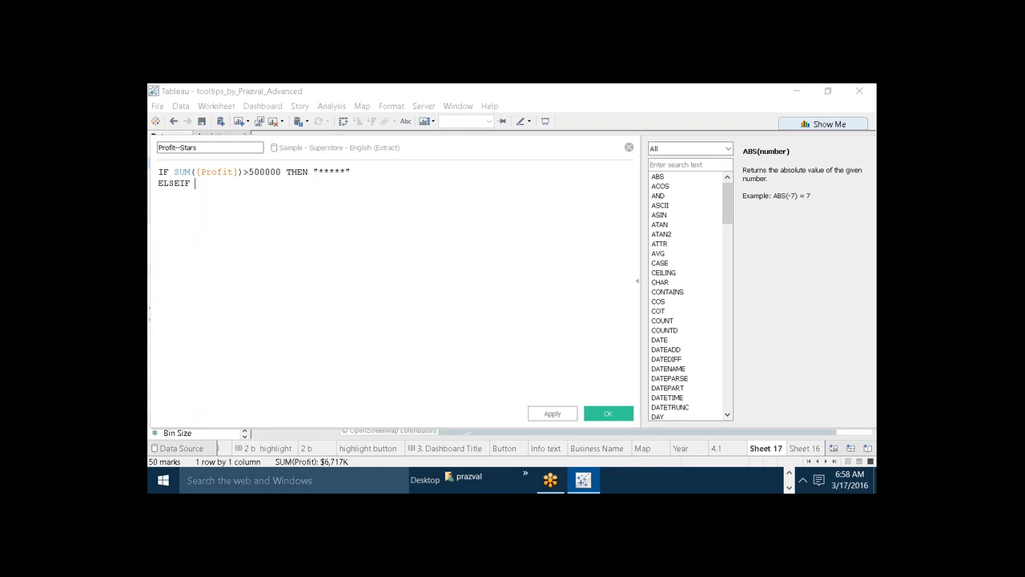
{"action": "type", "text": " SUM(PRO"}
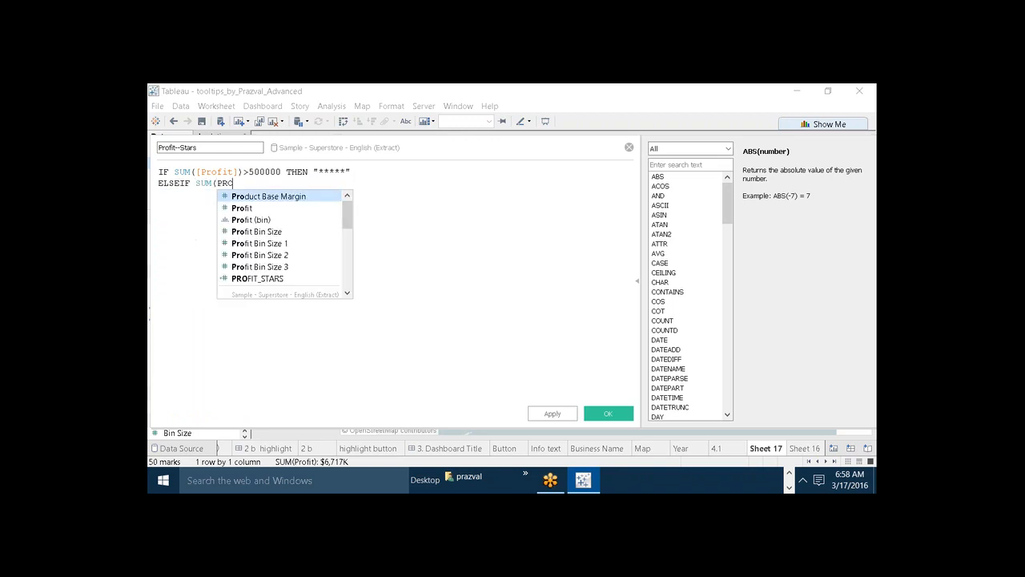
{"action": "key", "text": "Down"}
{"action": "key", "text": "Return"}
{"action": "type", "text": ")"}
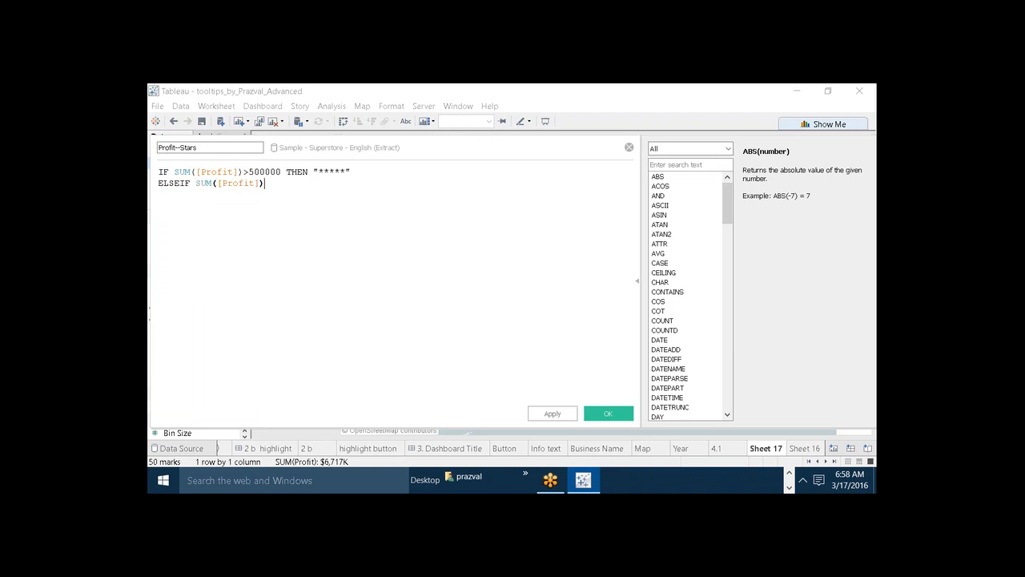
{"action": "type", "text": ">=100000 AND S"}
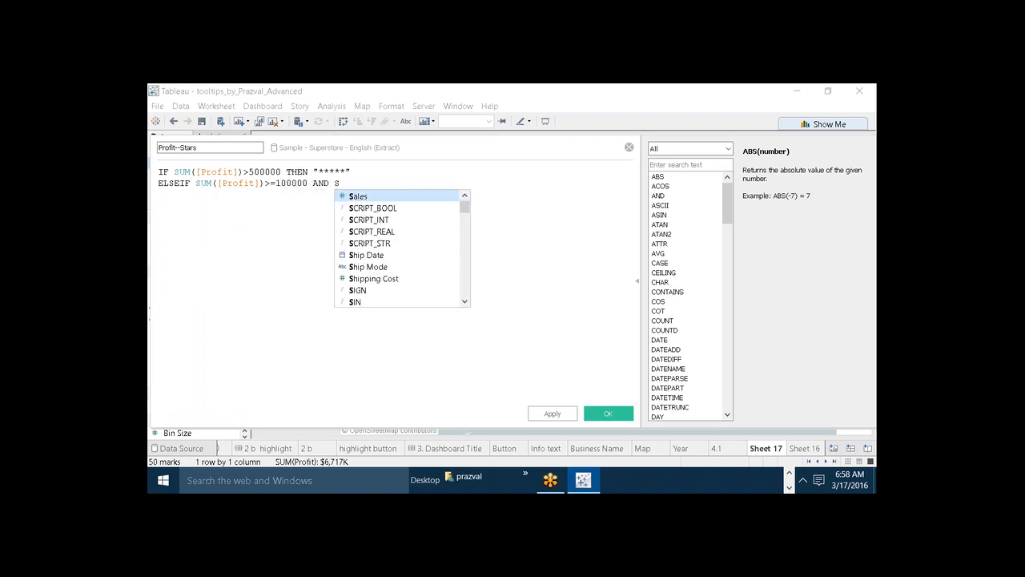
{"action": "type", "text": "UM(PRO"}
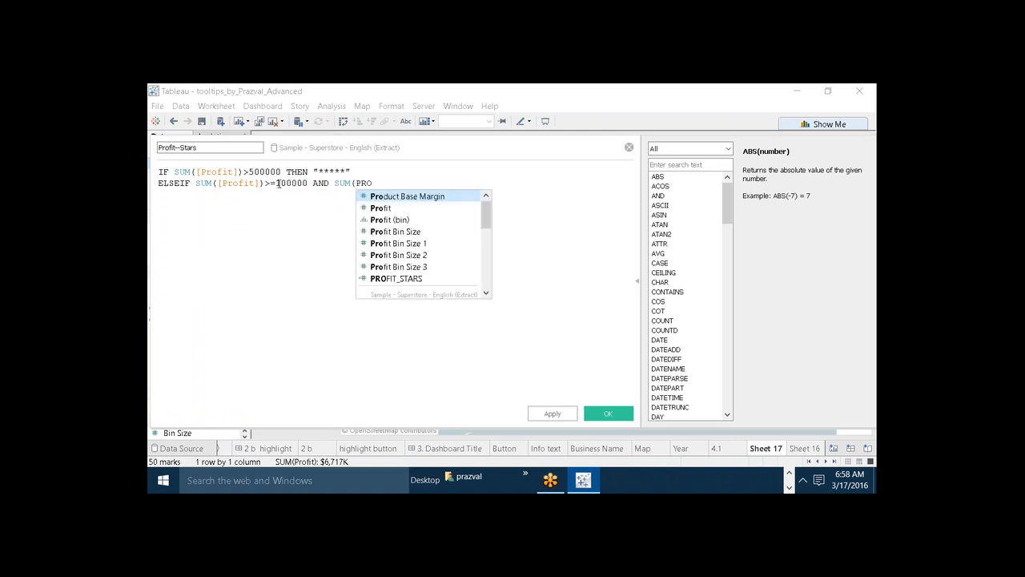
{"action": "key", "text": "Down"}
{"action": "key", "text": "Return"}
{"action": "type", "text": ")"}
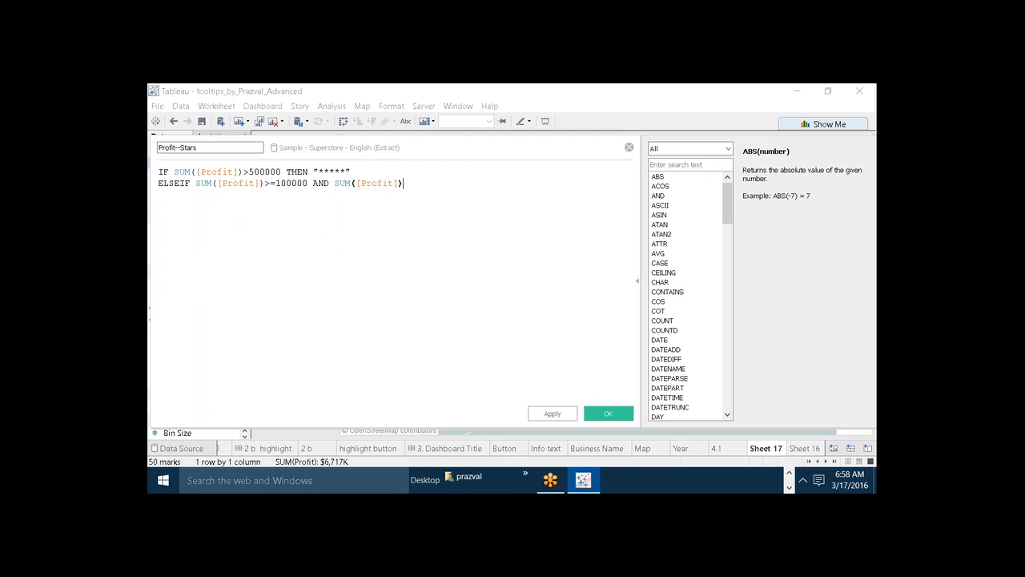
{"action": "type", "text": "<=500000 THEN \""}
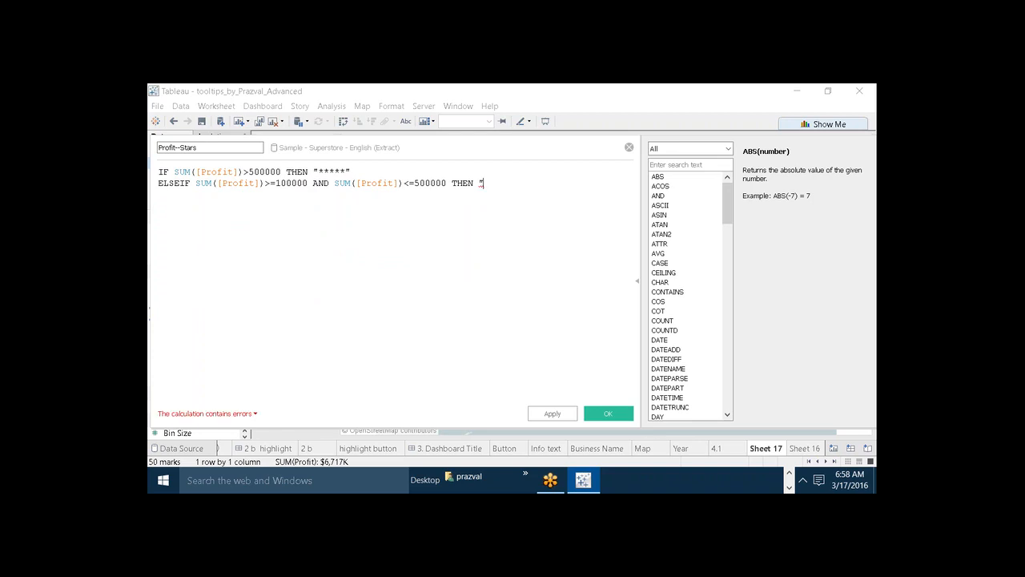
{"action": "type", "text": "**♦2"}
Return the four-asterisk string "****" for the ELSEIF branch and begin a new formula line.
{"action": "key", "text": "BackSpace"}
{"action": "key", "text": "BackSpace"}
{"action": "type", "text": "****"}
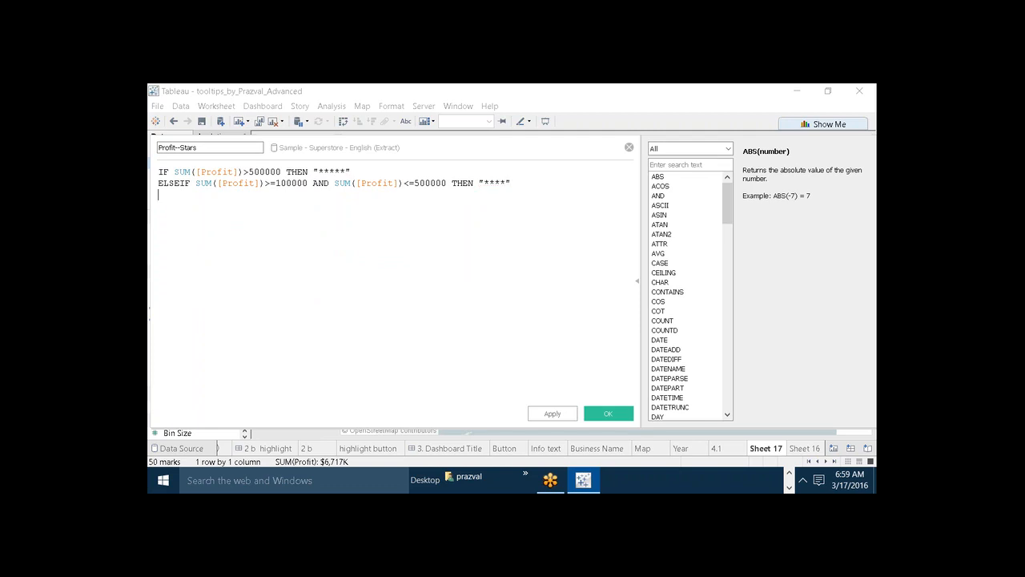
{"action": "key", "text": "Return"}
Finish the formula with ELSE "***" and END, and save the calculated field.
{"action": "type", "text": "ELSE "}
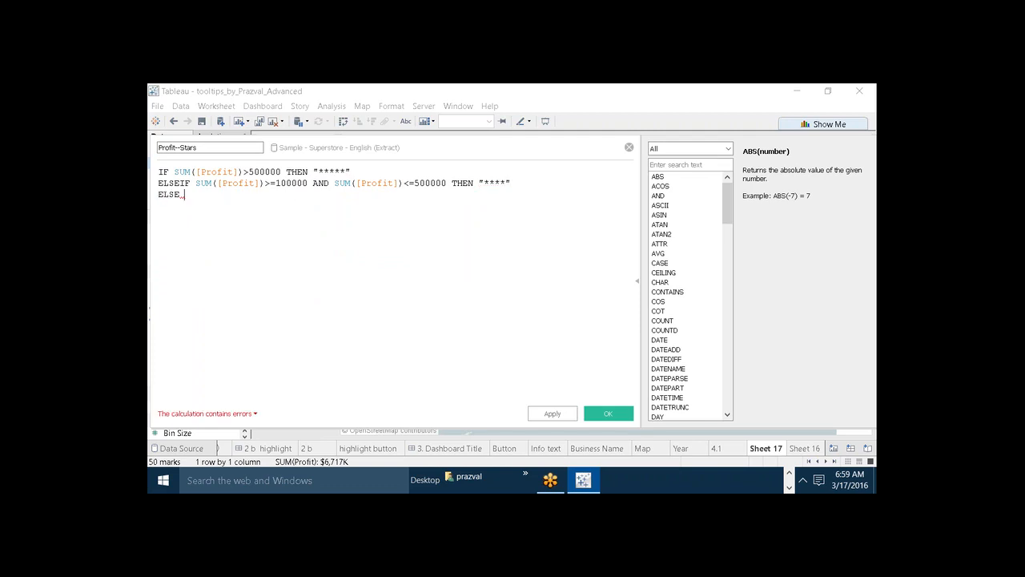
{"action": "type", "text": "\"**\"\""}
{"action": "key", "text": "End"}
{"action": "key", "text": "Return"}
{"action": "type", "text": "END"}
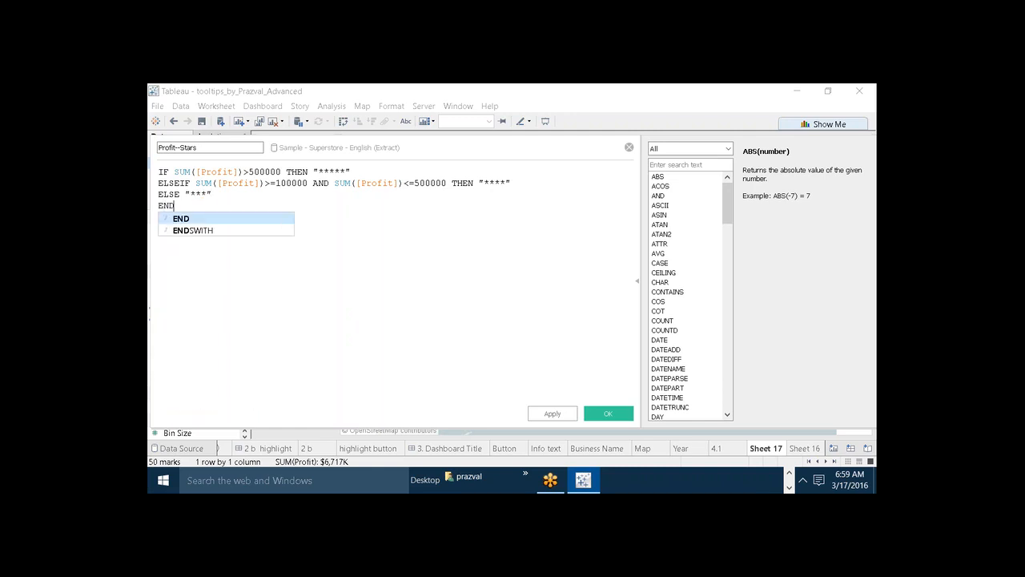
{"action": "left_click", "coordinate": [403, 234]}
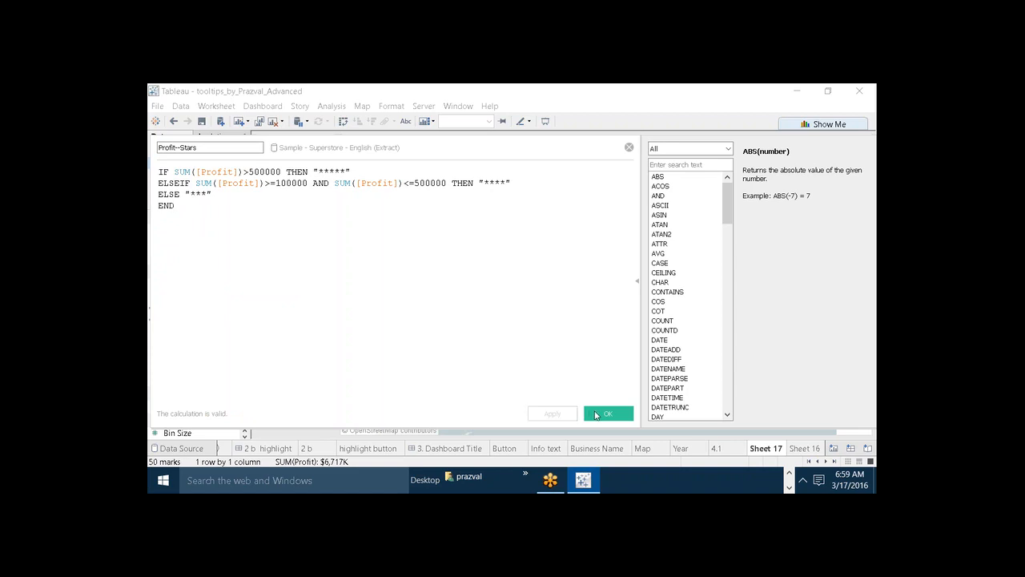
{"action": "left_click", "coordinate": [596, 414]}
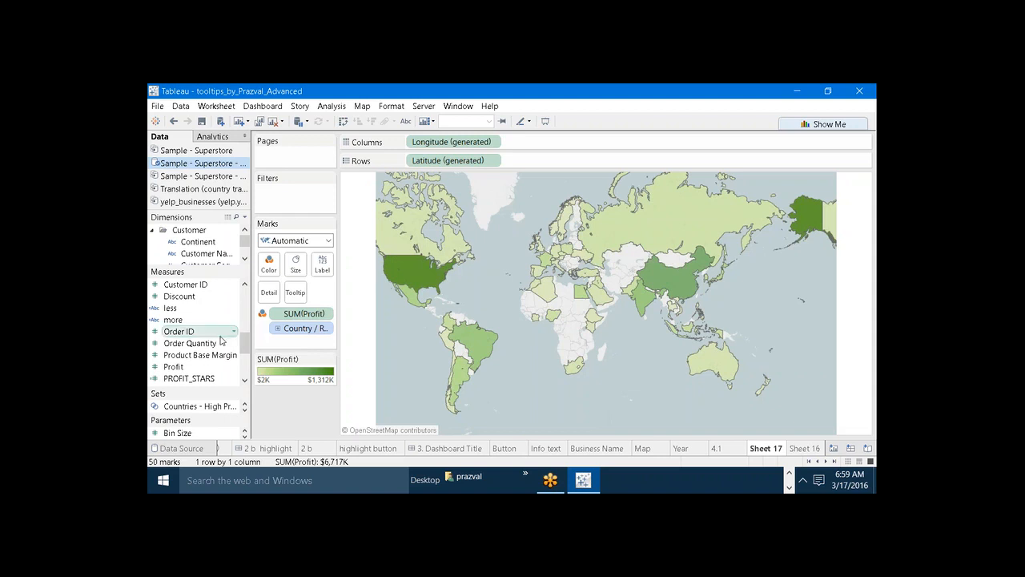
Add the existing PROFIT_STARS measure to the map's tooltip.
{"action": "left_click_drag", "start_coordinate": [196, 381], "coordinate": [295, 292]}
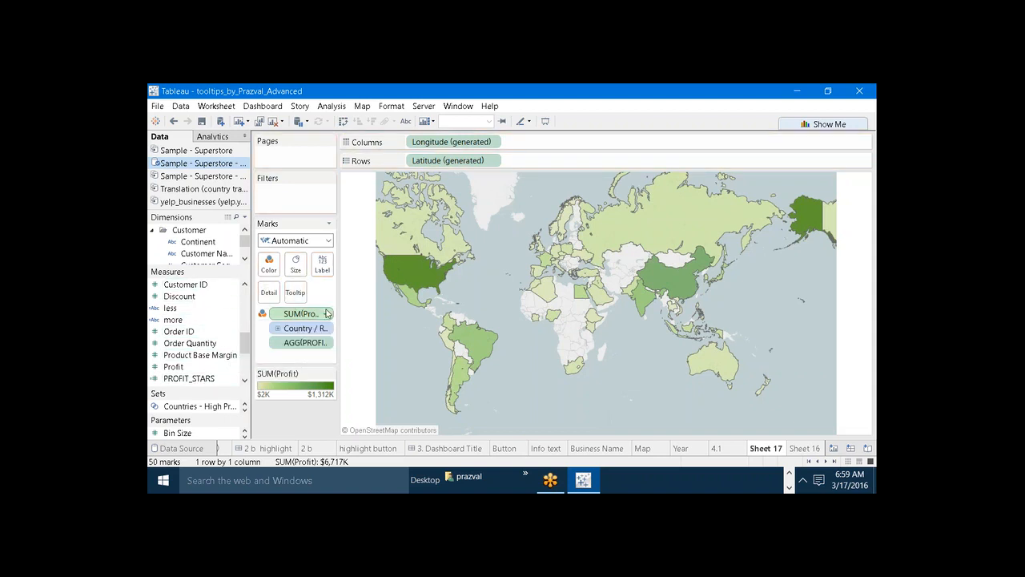
{"action": "mouse_move", "coordinate": [397, 269]}
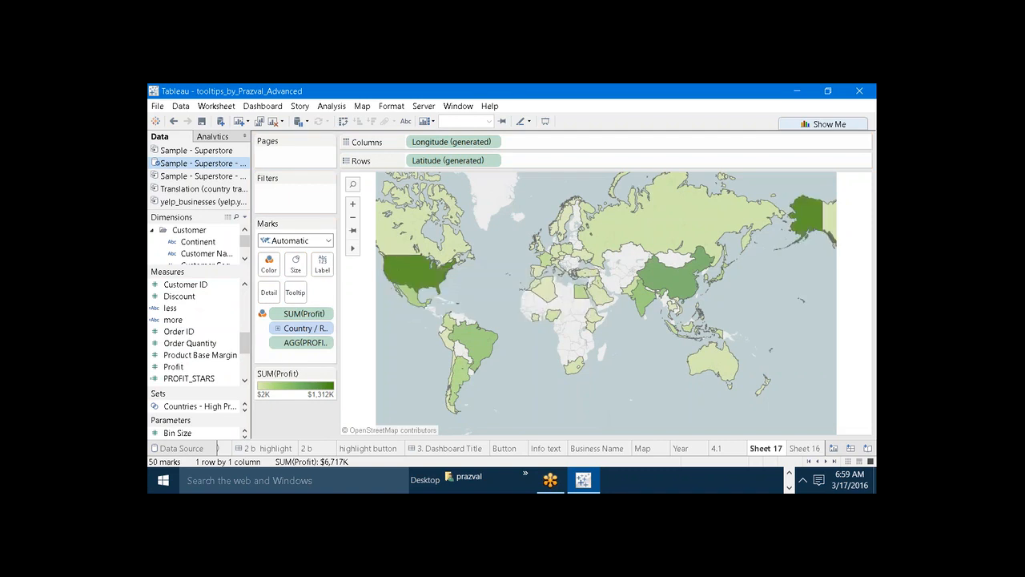
Remove the PROFIT_STARS, Country / Region and Profit text labels from the map's tooltip, keeping only the field values, and preview it.
{"action": "left_click", "coordinate": [296, 292]}
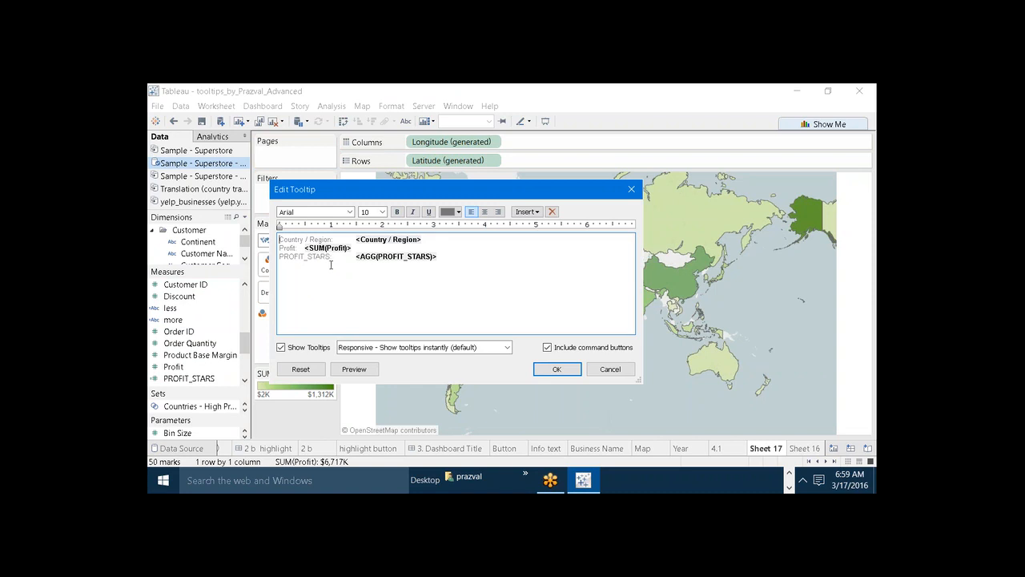
{"action": "left_click_drag", "start_coordinate": [333, 257], "coordinate": [278, 256]}
{"action": "key", "text": "Delete"}
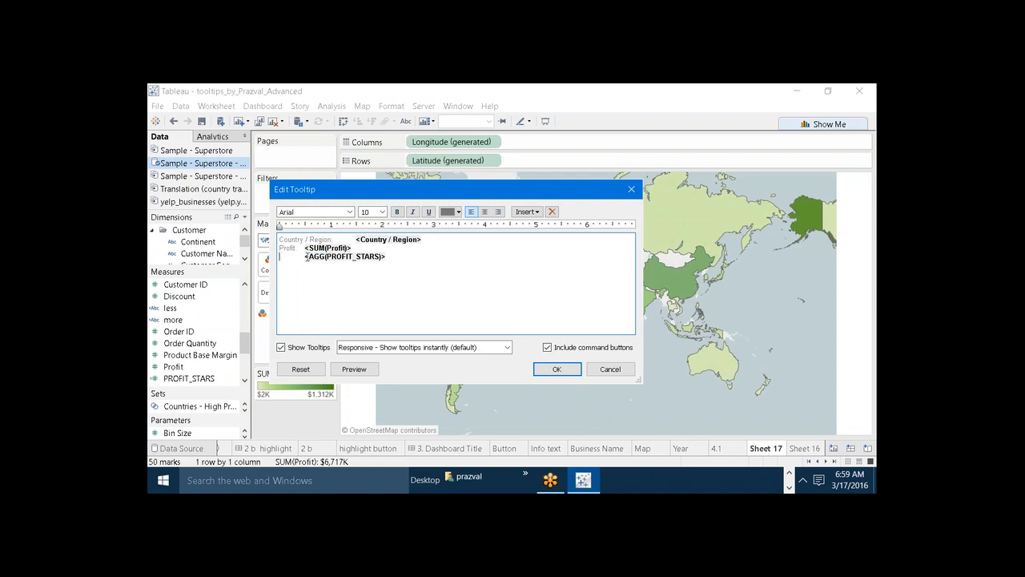
{"action": "left_click_drag", "start_coordinate": [332, 239], "coordinate": [280, 232]}
{"action": "key", "text": "Delete"}
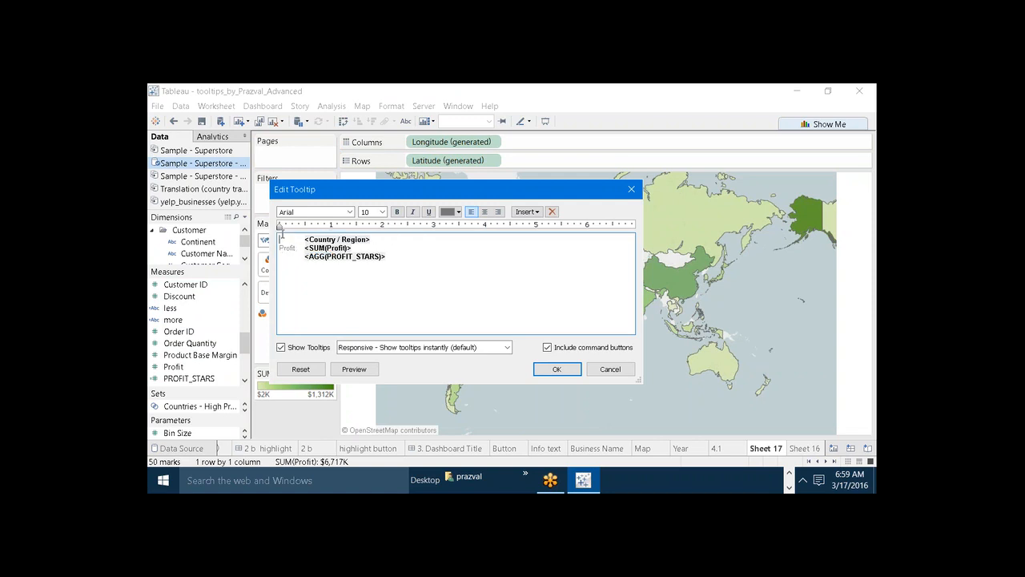
{"action": "left_click", "coordinate": [299, 248]}
{"action": "key", "text": "BackSpace"}
{"action": "key", "text": "BackSpace"}
{"action": "key", "text": "BackSpace"}
{"action": "key", "text": "BackSpace"}
{"action": "key", "text": "BackSpace"}
{"action": "key", "text": "BackSpace"}
{"action": "key", "text": "BackSpace"}
{"action": "left_click", "coordinate": [369, 367]}
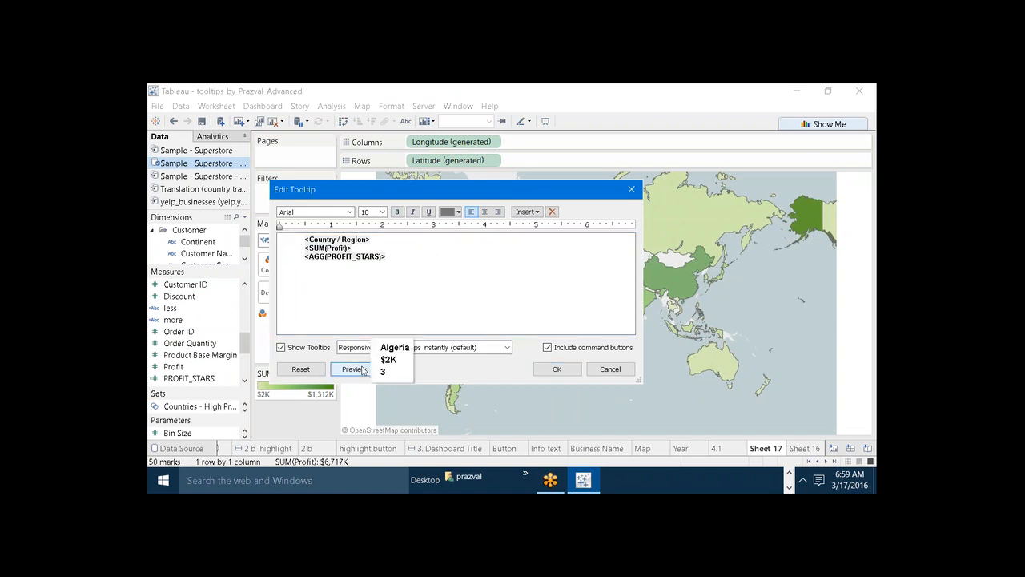
{"action": "left_click", "coordinate": [361, 290]}
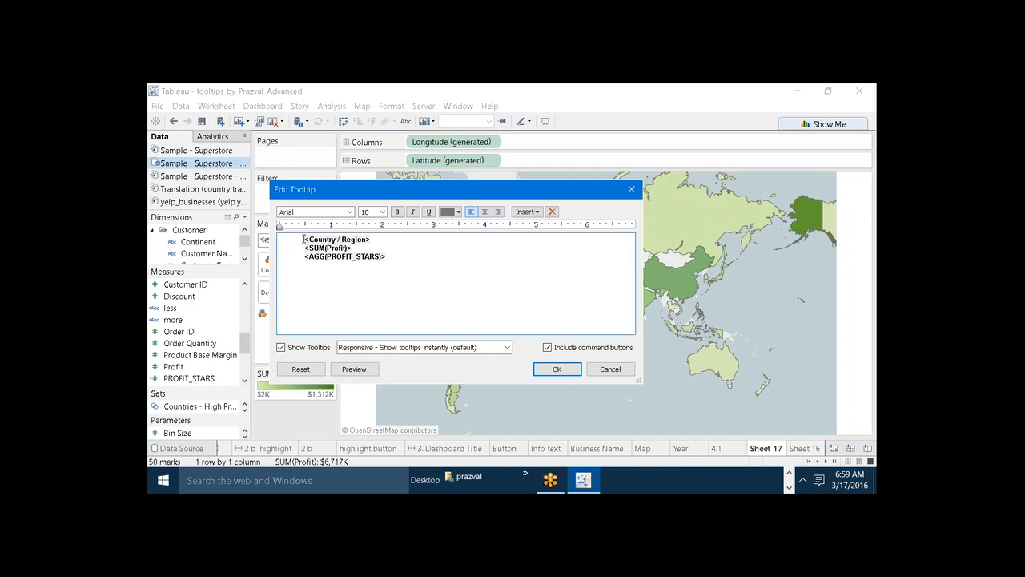
Remove the indent before <Country / Region> in the tooltip and set that line's font size to 14.
{"action": "left_click", "coordinate": [304, 238]}
{"action": "key", "text": "BackSpace"}
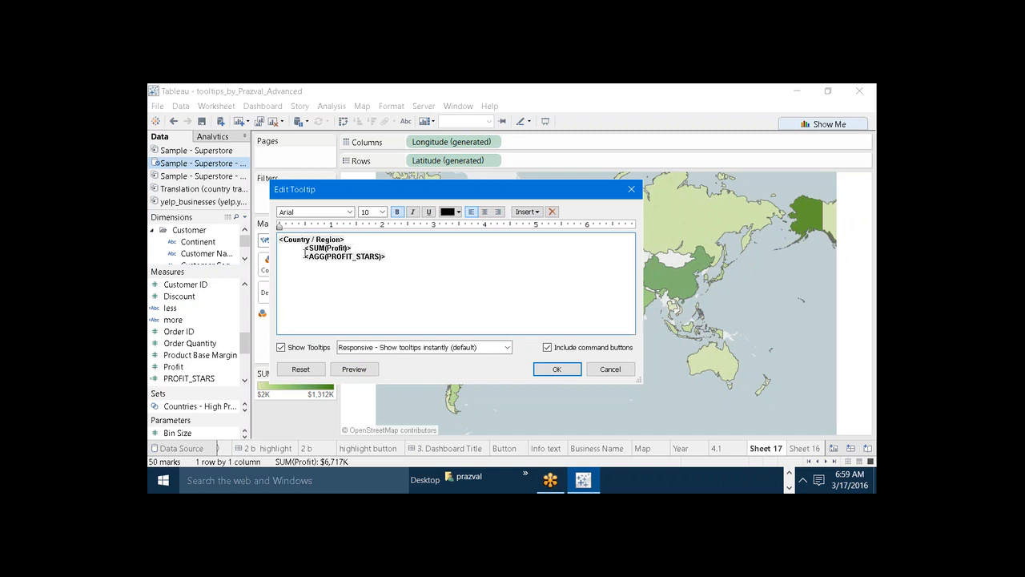
{"action": "left_click", "coordinate": [305, 253]}
{"action": "key", "text": "Up"}
{"action": "key", "text": "Up"}
{"action": "key", "text": "shift+End"}
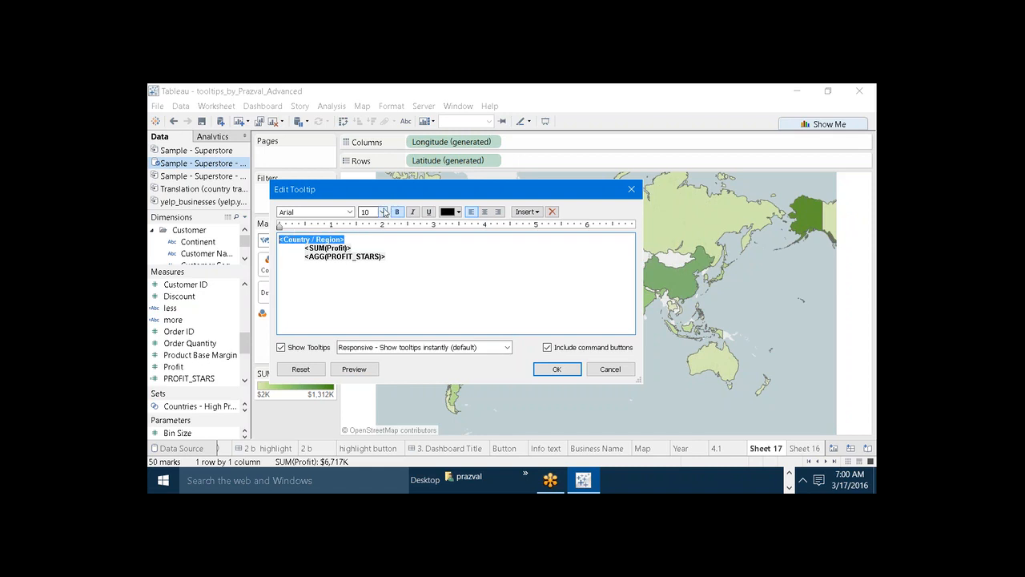
{"action": "left_click", "coordinate": [382, 211]}
{"action": "left_click", "coordinate": [367, 271]}
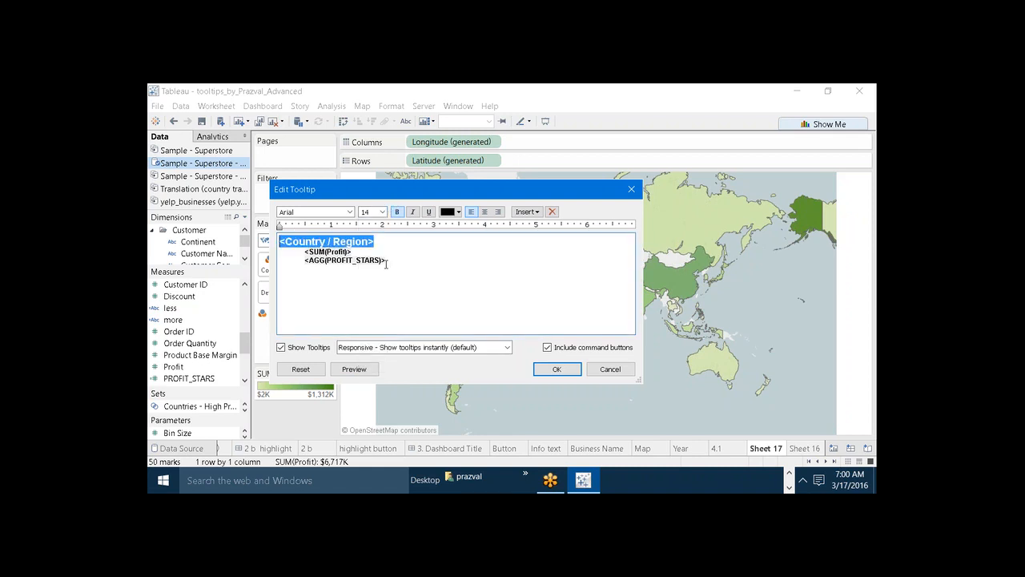
Set the <Country / Region> line of the tooltip to font size 16 and a dark orange color.
{"action": "left_click_drag", "start_coordinate": [359, 254], "coordinate": [304, 253]}
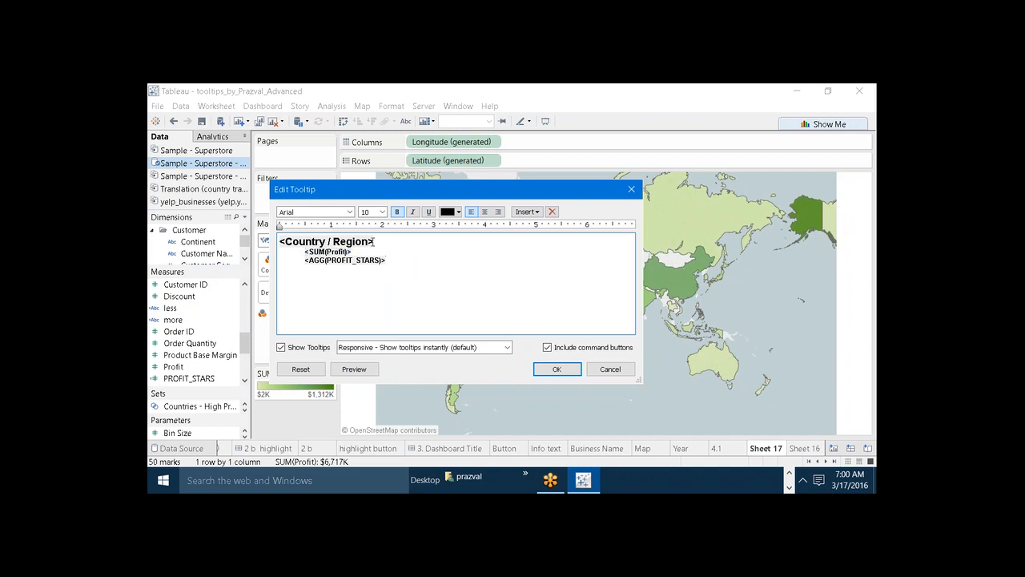
{"action": "left_click_drag", "start_coordinate": [374, 241], "coordinate": [280, 241]}
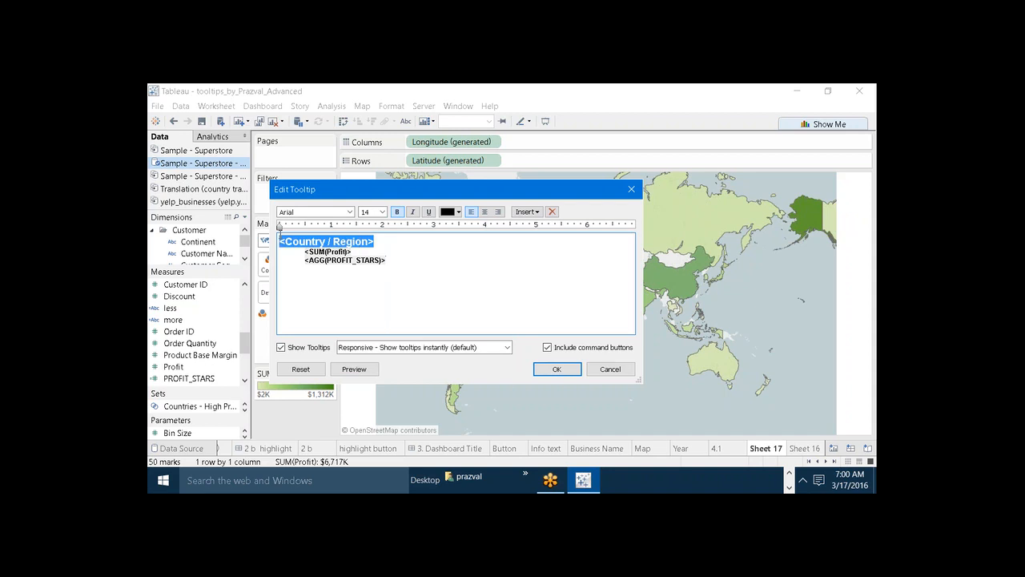
{"action": "left_click", "coordinate": [382, 212]}
{"action": "left_click", "coordinate": [373, 281]}
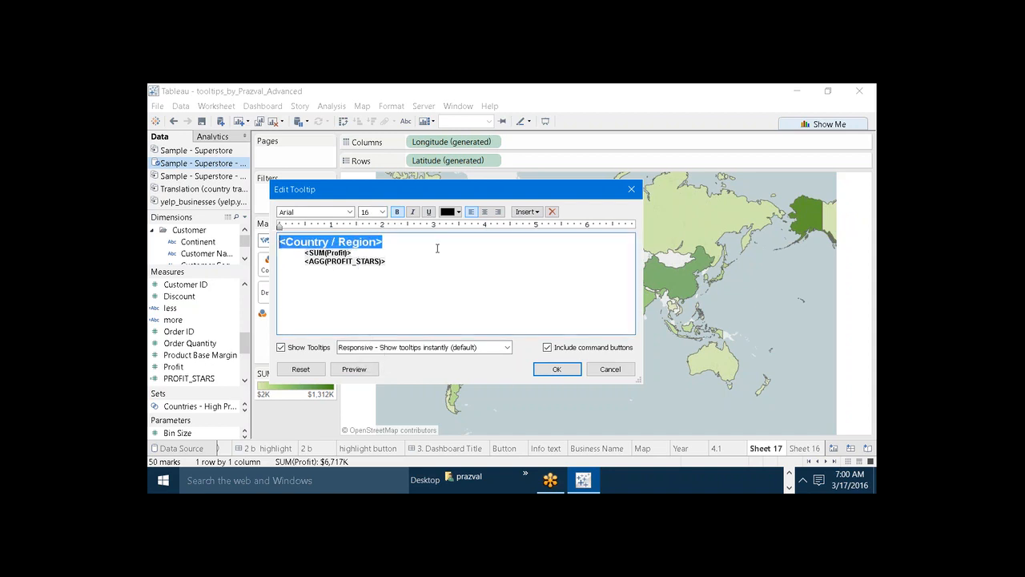
{"action": "left_click", "coordinate": [458, 211]}
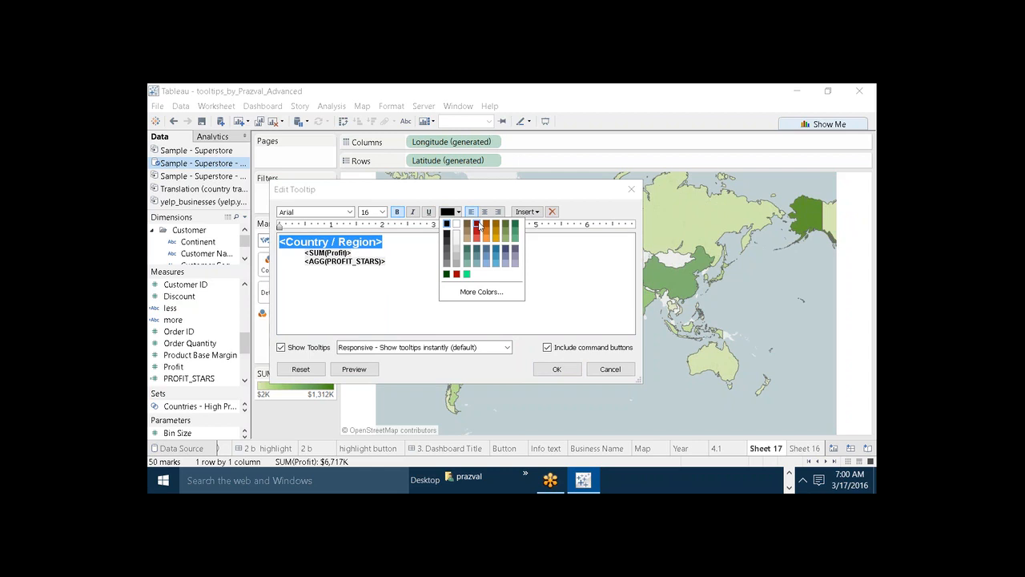
{"action": "left_click", "coordinate": [486, 226]}
{"action": "left_click", "coordinate": [367, 274]}
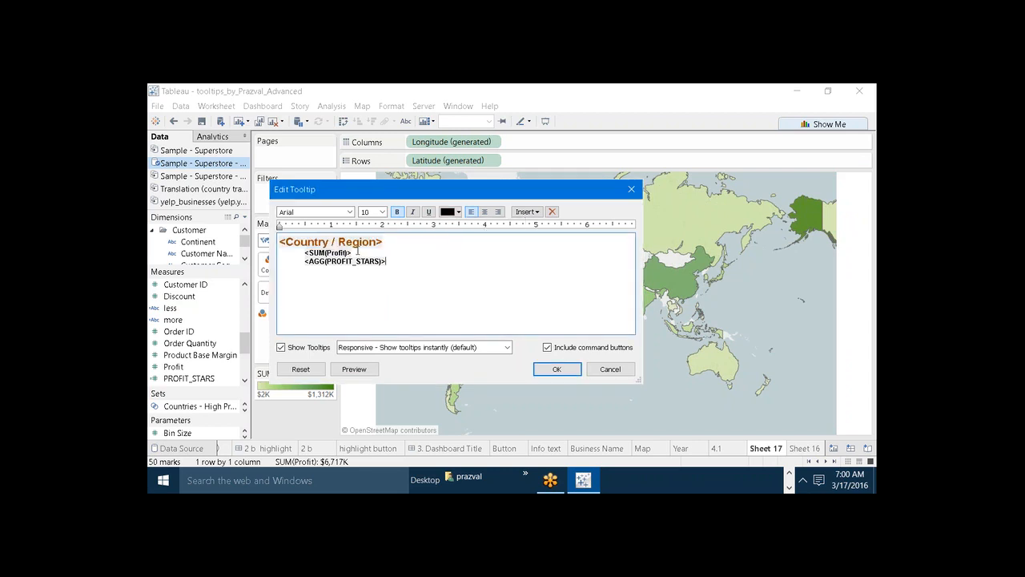
Set the <SUM(Profit)> line of the tooltip to font size 20.
{"action": "left_click_drag", "start_coordinate": [357, 251], "coordinate": [304, 253]}
{"action": "left_click", "coordinate": [383, 212]}
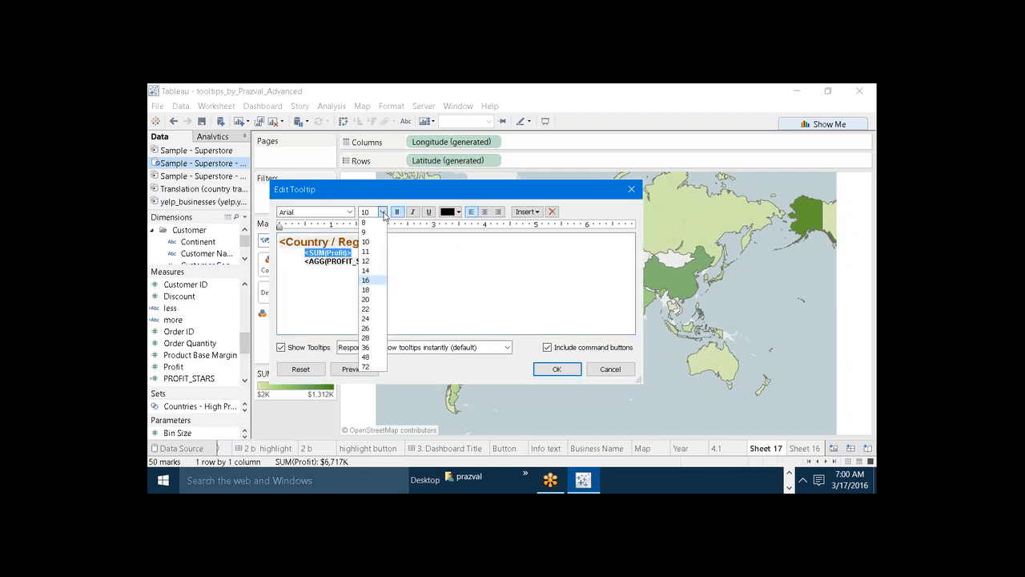
{"action": "left_click", "coordinate": [367, 300]}
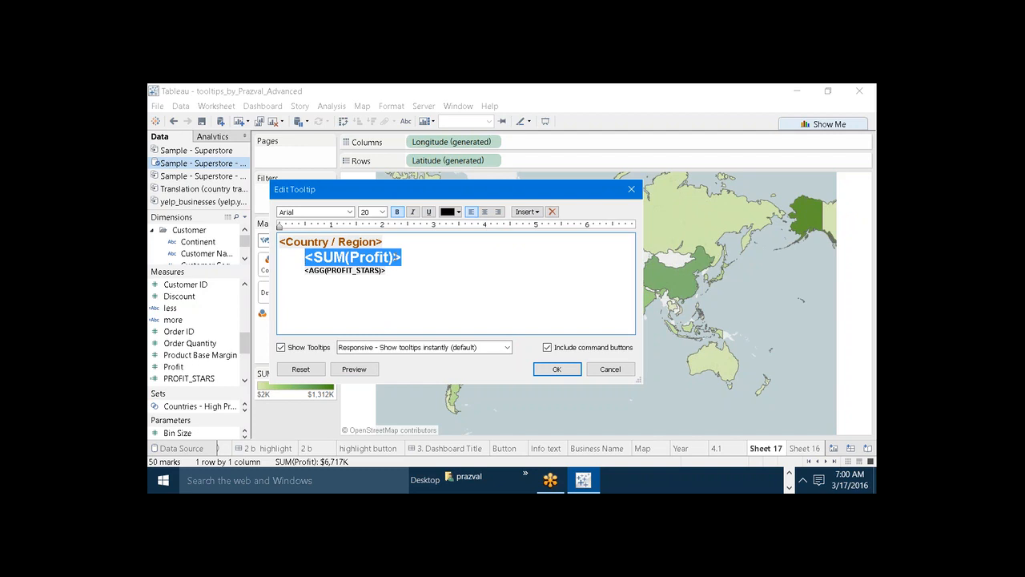
Color the <SUM(Profit)> line of the tooltip dark green and remove the indent before it.
{"action": "left_click", "coordinate": [459, 211]}
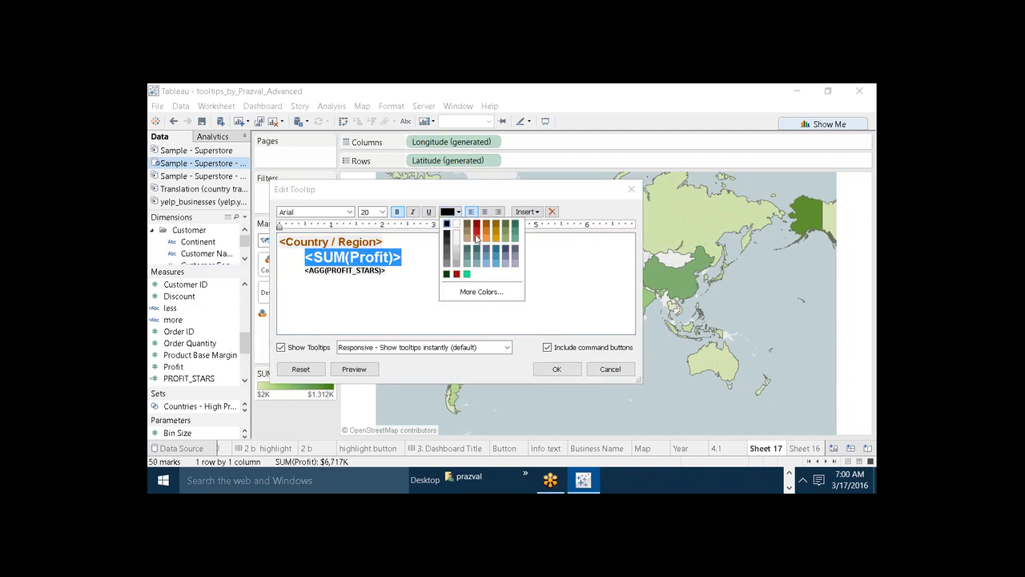
{"action": "left_click", "coordinate": [515, 229]}
{"action": "left_click", "coordinate": [397, 282]}
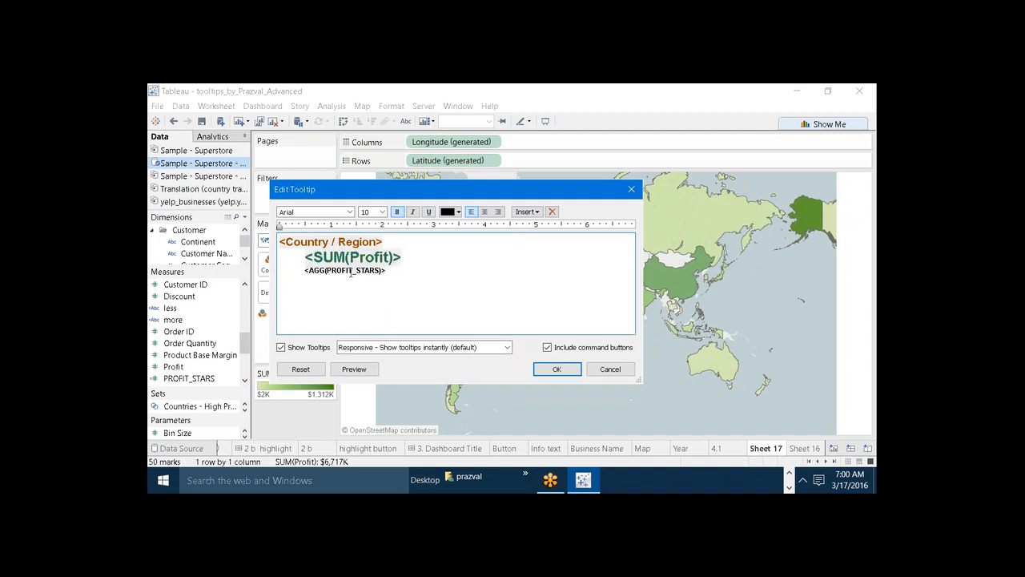
{"action": "left_click", "coordinate": [305, 258]}
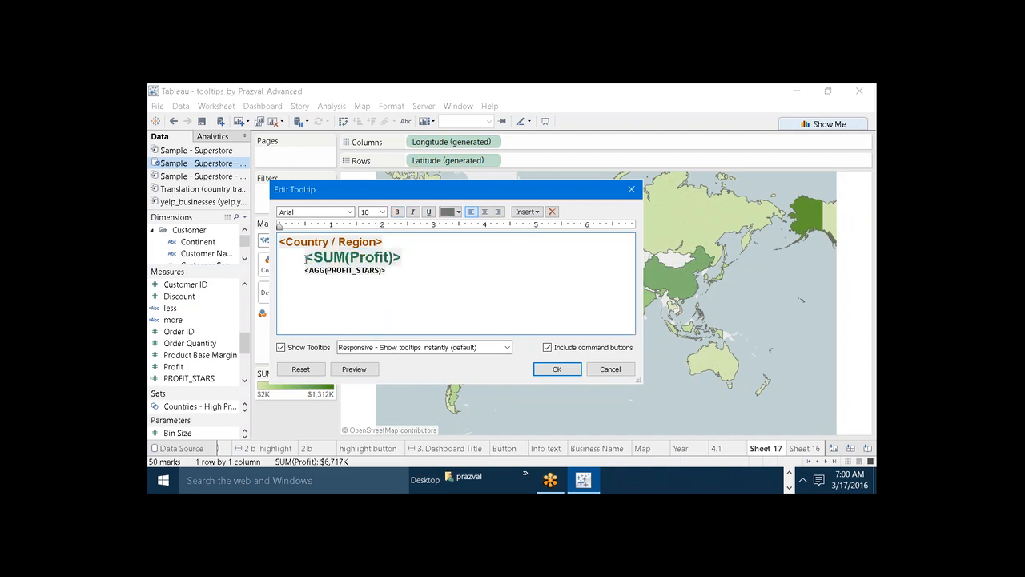
{"action": "key", "text": "BackSpace"}
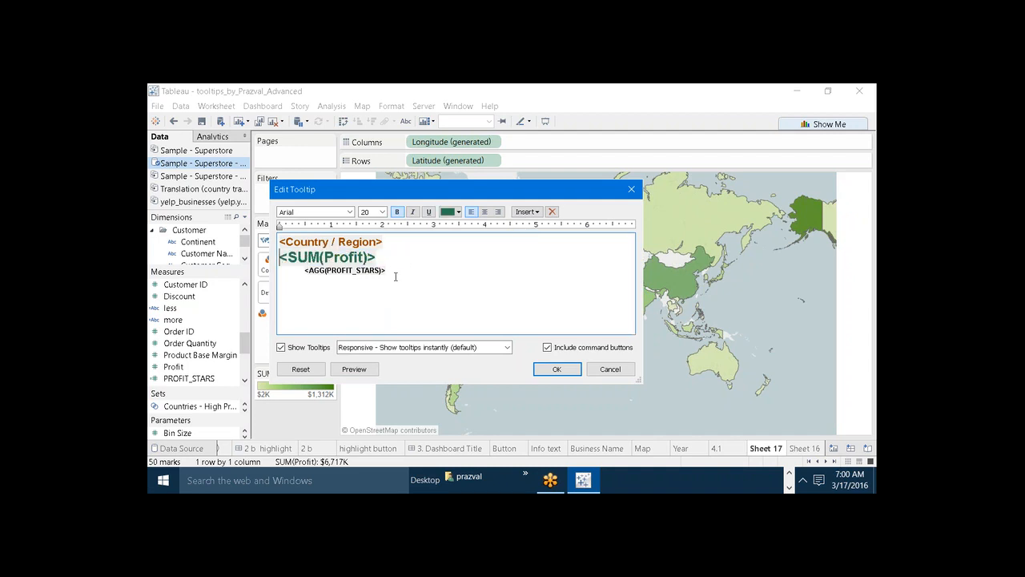
Delete the <AGG(PROFIT_STARS)> line from the tooltip and apply the edited tooltip.
{"action": "left_click_drag", "start_coordinate": [396, 276], "coordinate": [305, 274]}
{"action": "key", "text": "BackSpace"}
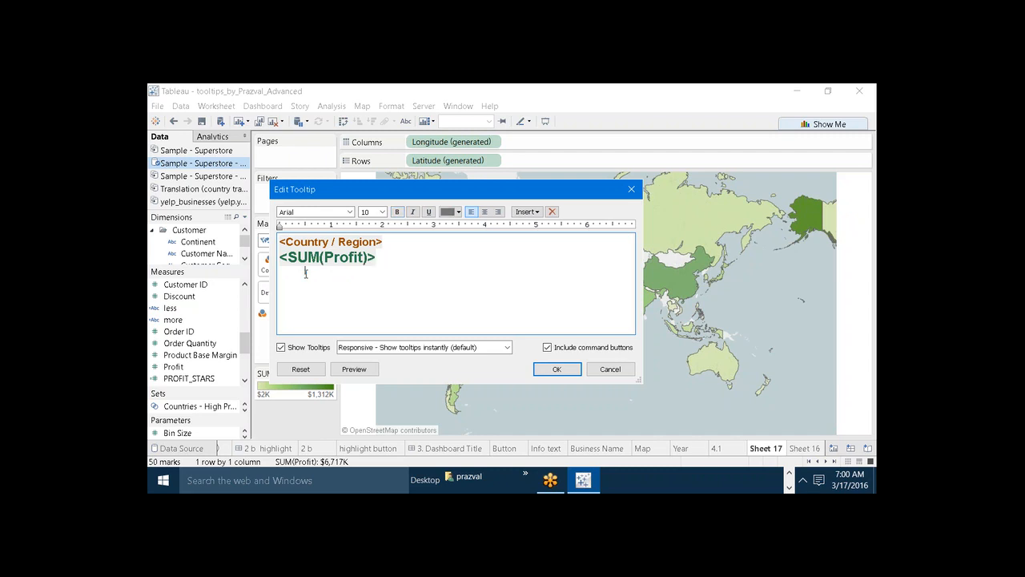
{"action": "left_click", "coordinate": [553, 370]}
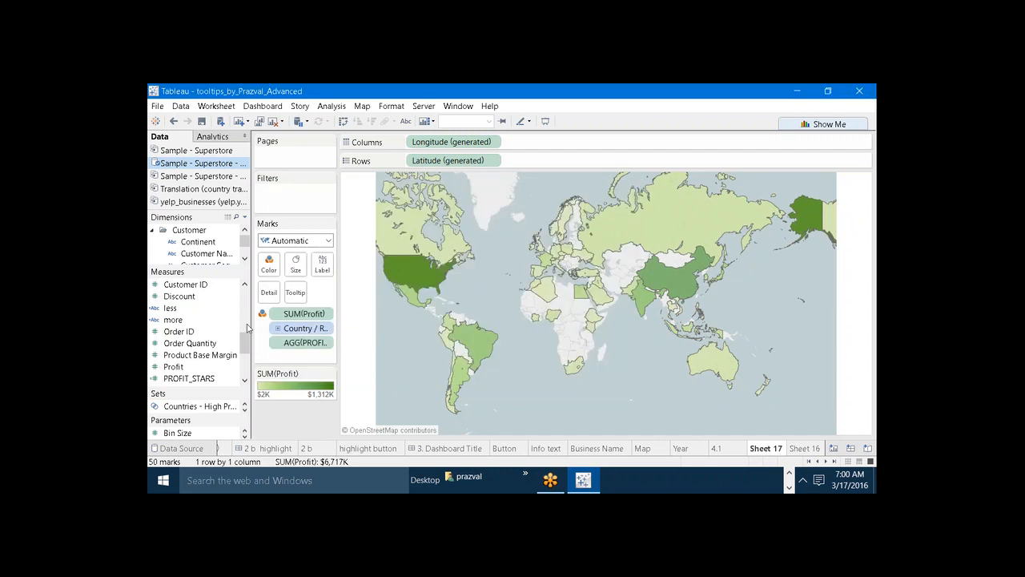
Add the Profit--Stars measure to the map's tooltip marks and insert the AGG(Profit--Stars) field into the tooltip text.
{"action": "scroll", "coordinate": [244, 360], "scroll_direction": "down", "scroll_amount": 1}
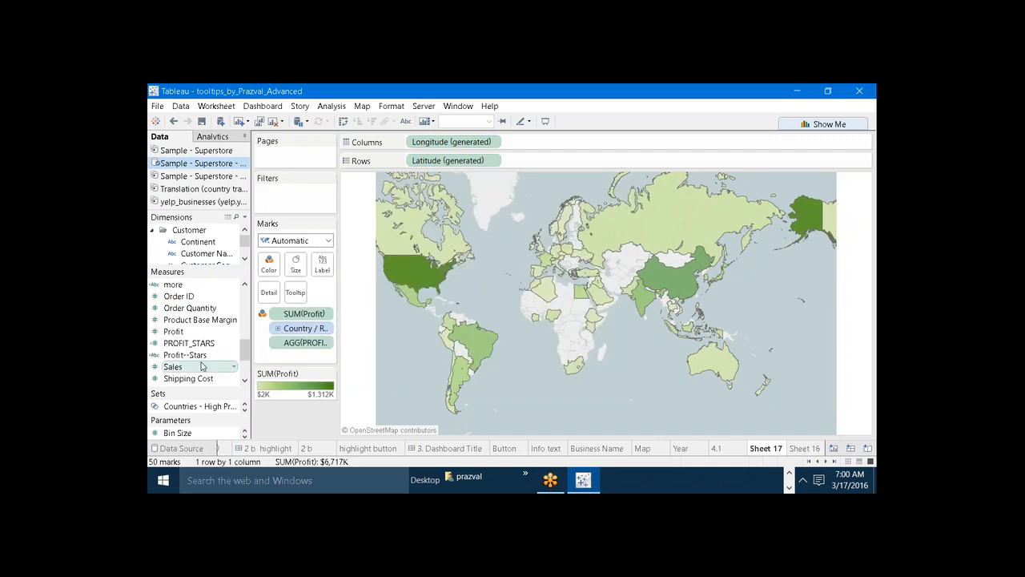
{"action": "left_click_drag", "start_coordinate": [192, 355], "coordinate": [302, 294]}
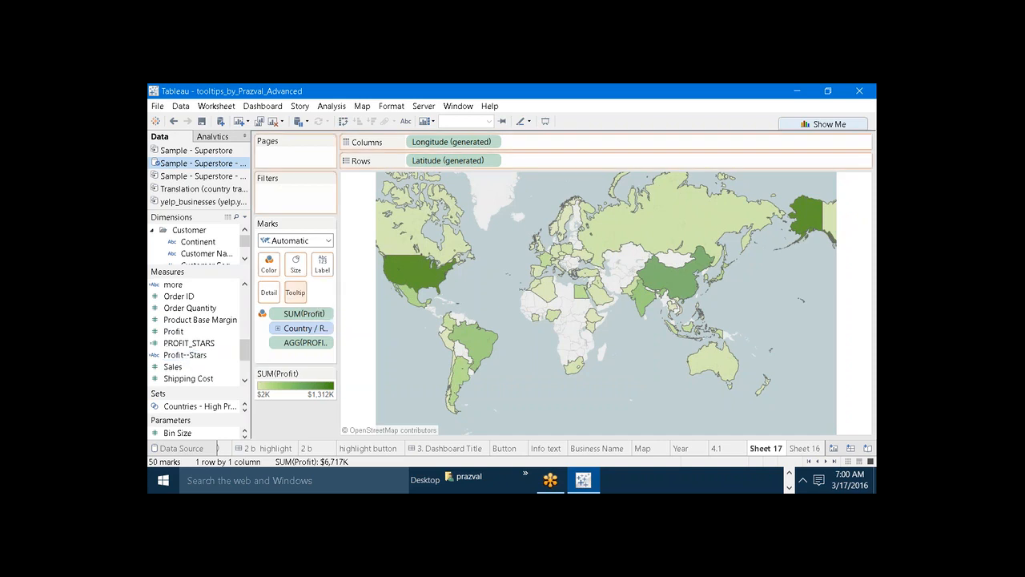
{"action": "left_click", "coordinate": [299, 293]}
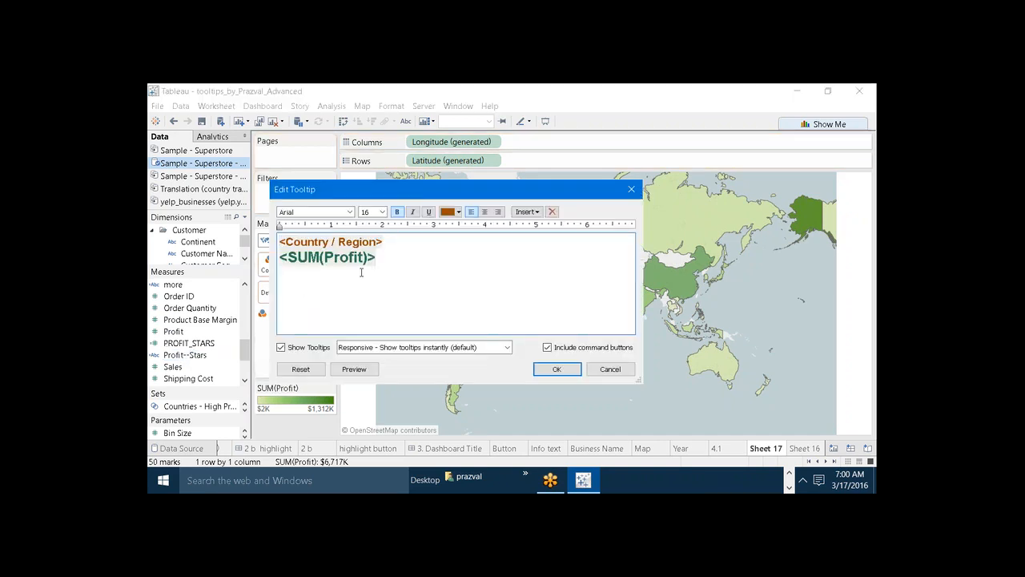
{"action": "left_click", "coordinate": [536, 213]}
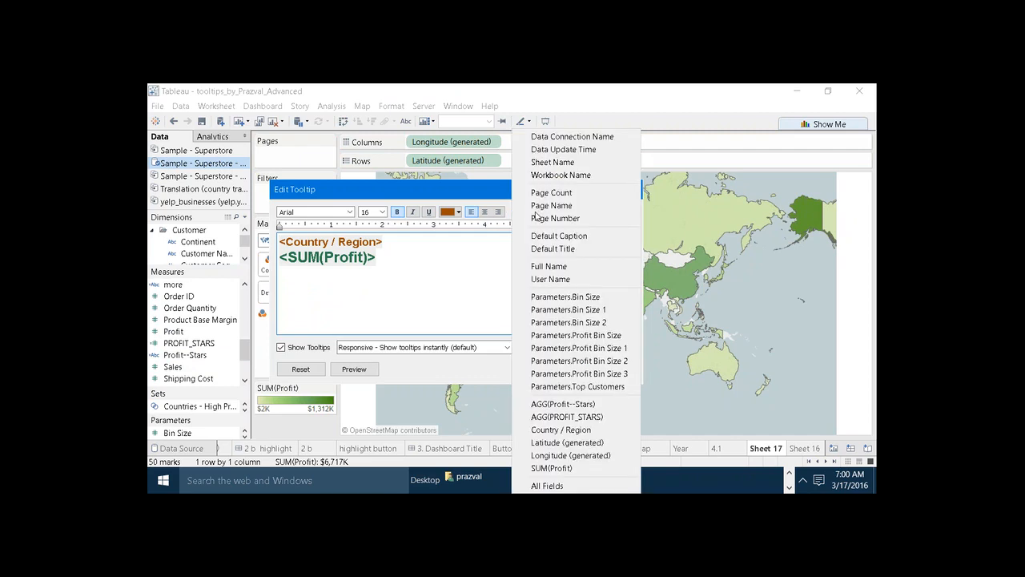
{"action": "left_click", "coordinate": [561, 404]}
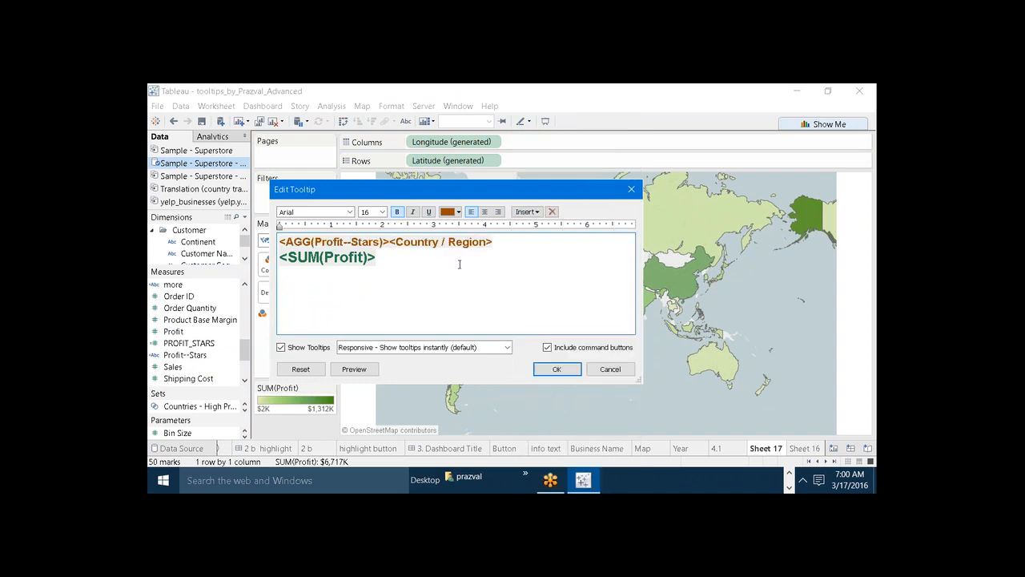
Move the <AGG(Profit--Stars)> field from before <Country / Region> to its own line below <SUM(Profit)>.
{"action": "left_click_drag", "start_coordinate": [390, 242], "coordinate": [280, 242]}
{"action": "key", "text": "ctrl+c"}
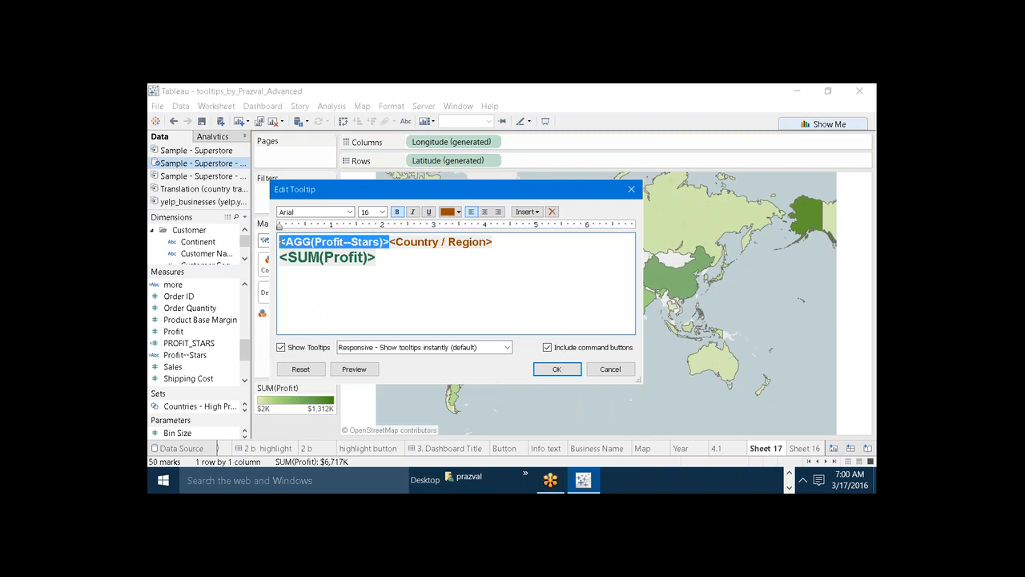
{"action": "key", "text": "BackSpace"}
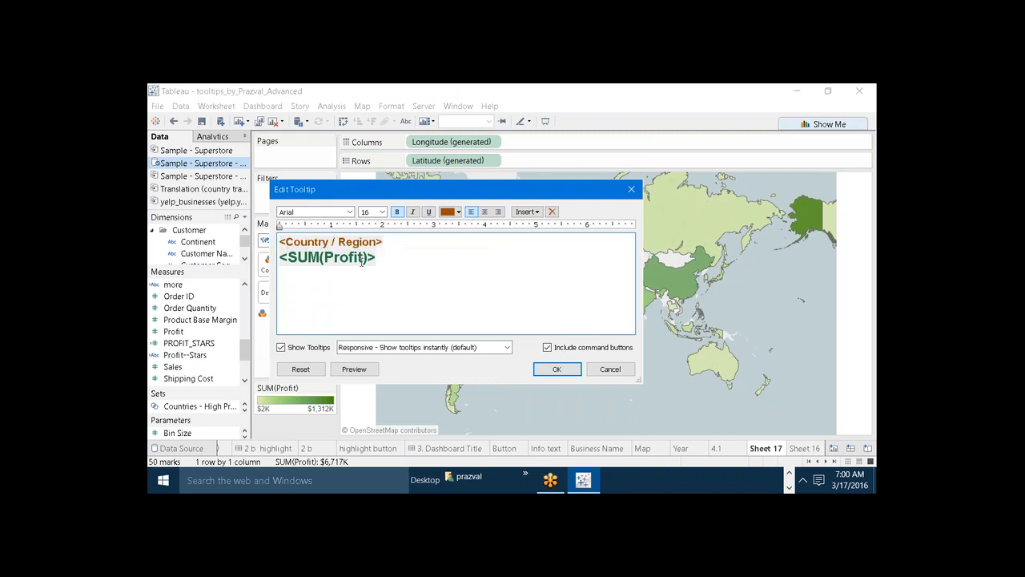
{"action": "key", "text": "Return"}
{"action": "key", "text": "ctrl+v"}
Set the <AGG(Profit--Stars)> line of the tooltip to a dark gold color and font size 22.
{"action": "left_click_drag", "start_coordinate": [390, 273], "coordinate": [286, 274]}
{"action": "left_click_drag", "start_coordinate": [391, 273], "coordinate": [278, 273]}
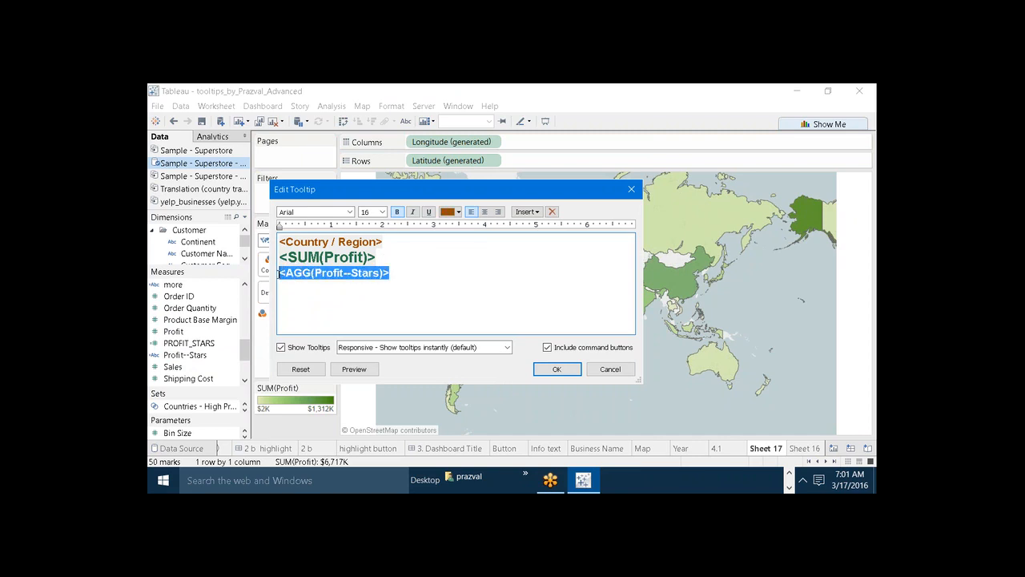
{"action": "left_click", "coordinate": [458, 212]}
{"action": "left_click", "coordinate": [498, 228]}
{"action": "left_click", "coordinate": [383, 213]}
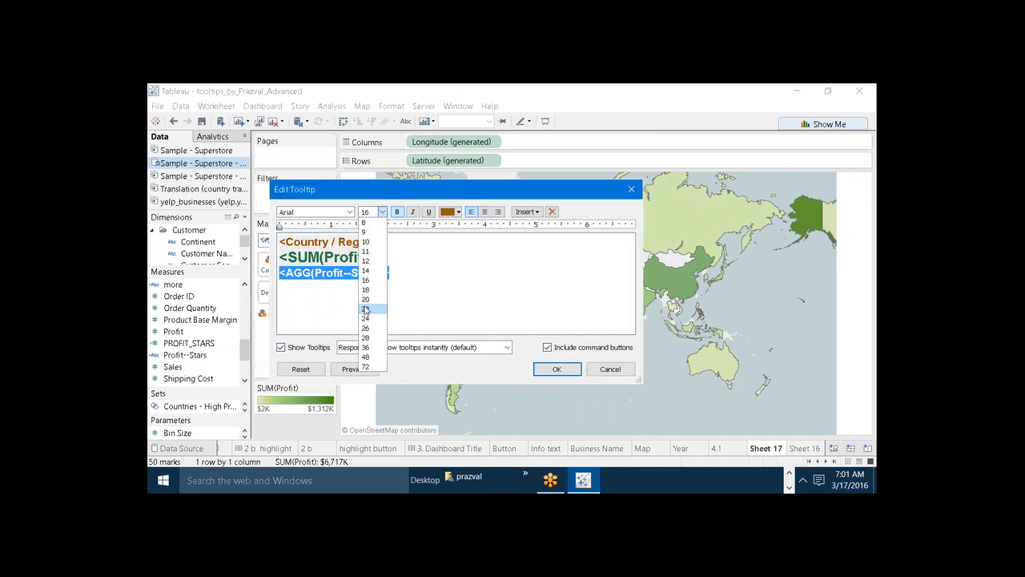
{"action": "left_click", "coordinate": [373, 312]}
{"action": "left_click", "coordinate": [395, 309]}
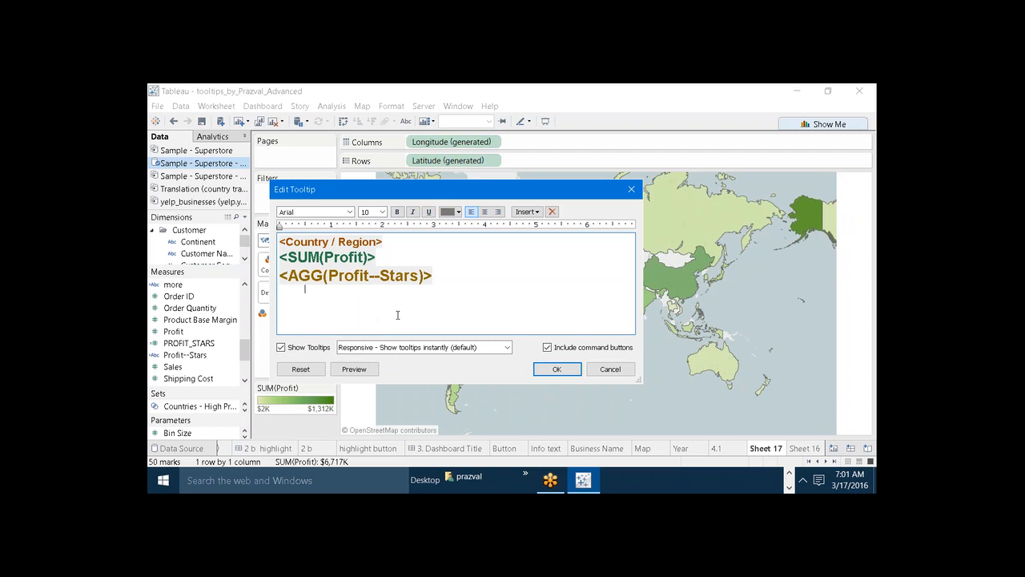
Preview and apply the tooltip, reset the map view, and check the tooltip of the United States.
{"action": "left_click", "coordinate": [358, 369]}
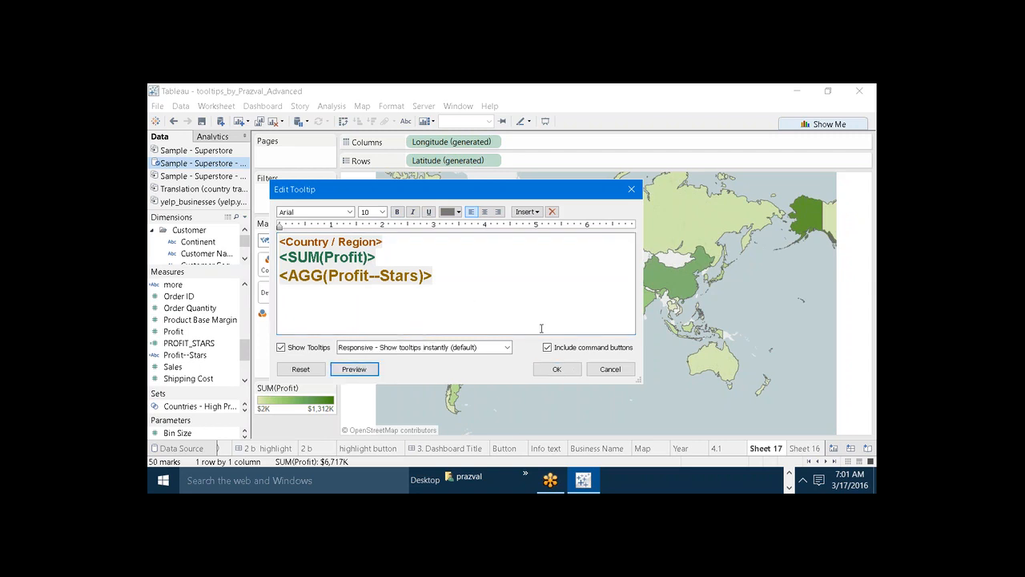
{"action": "left_click", "coordinate": [553, 370]}
{"action": "scroll", "coordinate": [473, 324], "scroll_direction": "up", "scroll_amount": 3}
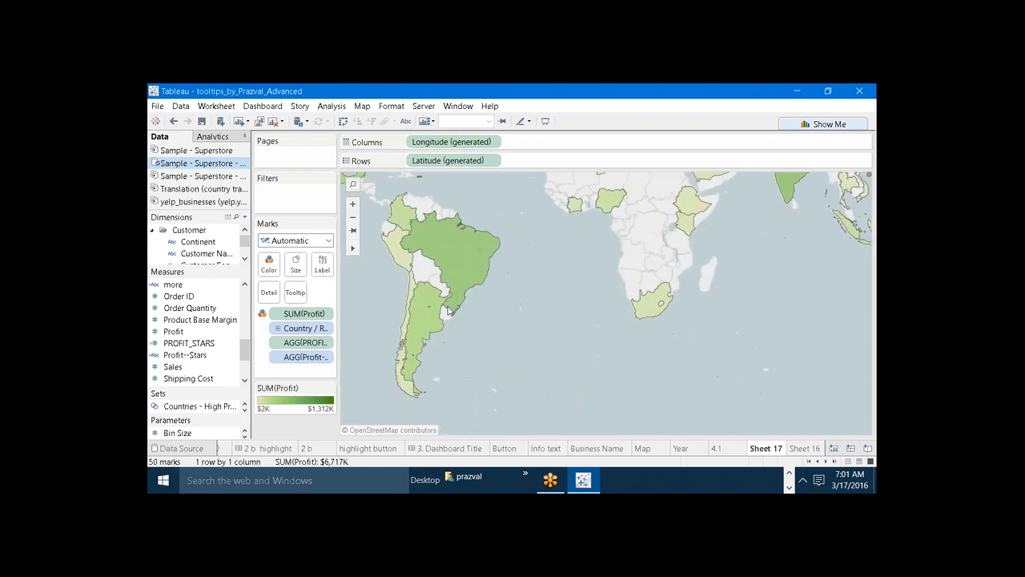
{"action": "left_click", "coordinate": [352, 231]}
{"action": "mouse_move", "coordinate": [420, 276]}
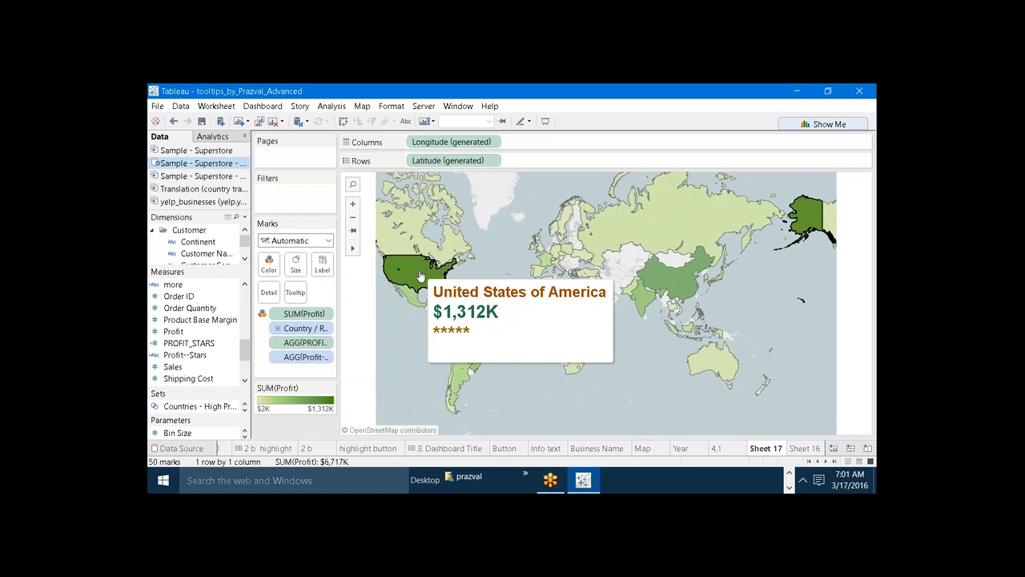
Add the label "Profit:" directly before <SUM(Profit)> in the tooltip and apply it.
{"action": "left_click", "coordinate": [294, 292]}
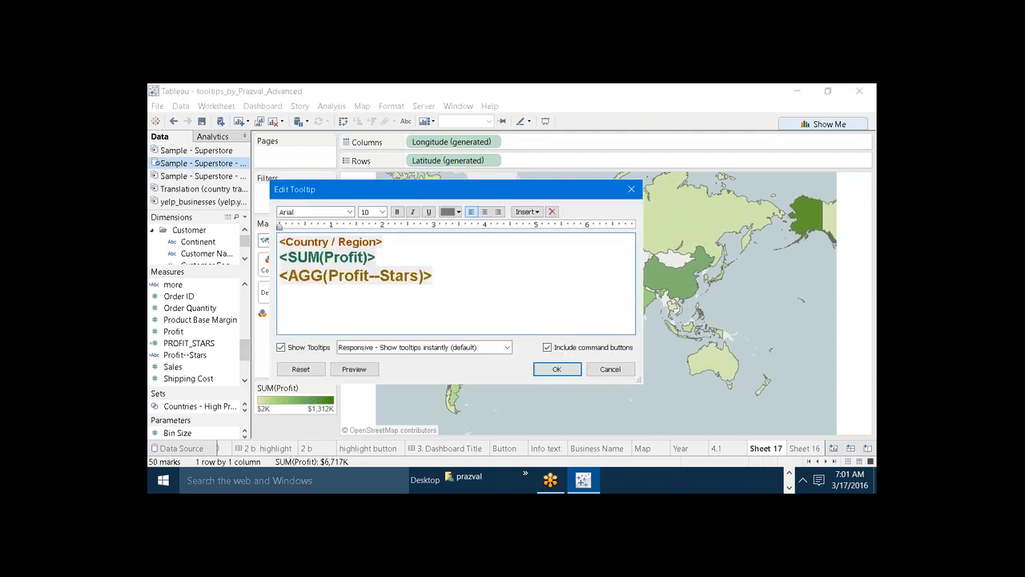
{"action": "left_click", "coordinate": [282, 258]}
{"action": "type", "text": "Prof"}
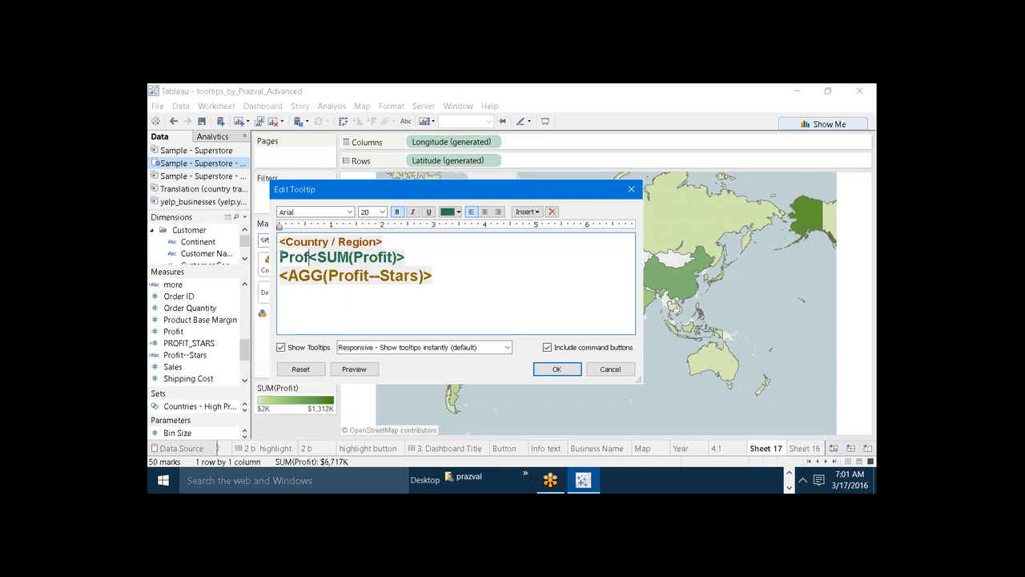
{"action": "type", "text": "it:"}
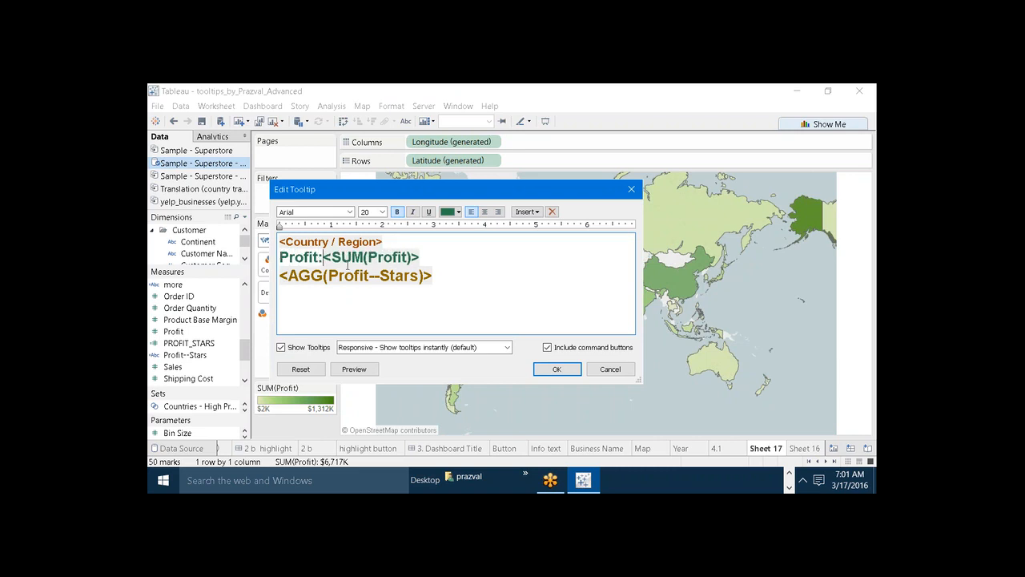
{"action": "left_click", "coordinate": [557, 368]}
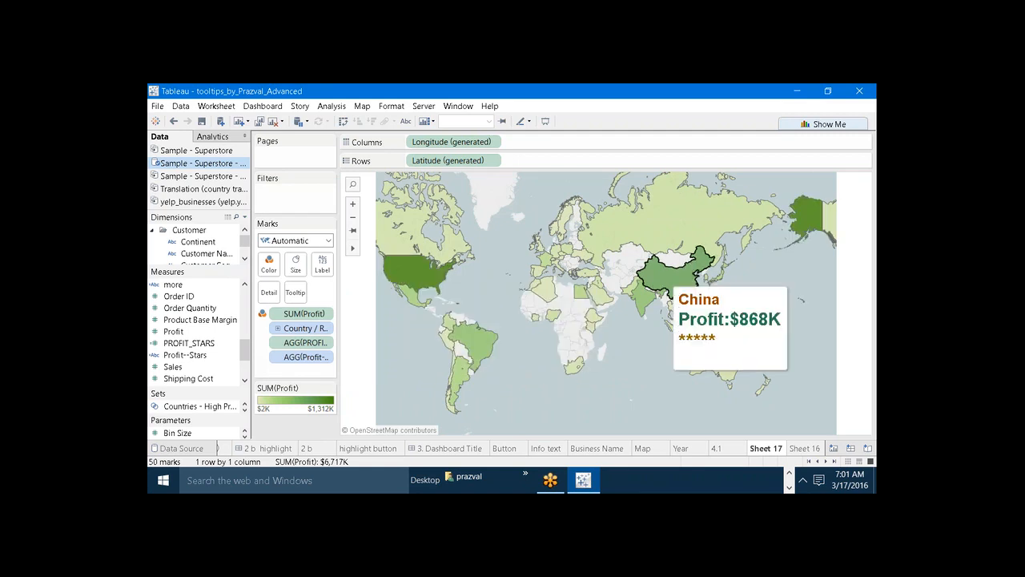
Check the tooltips of several countries on the map, including Nigeria, Brazil and Canada.
{"action": "mouse_move", "coordinate": [645, 300]}
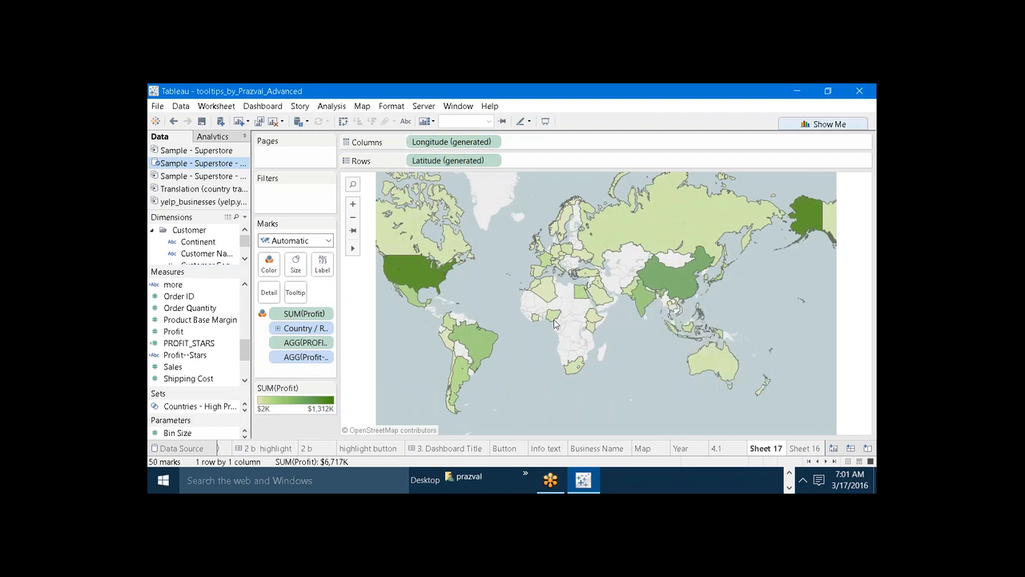
{"action": "mouse_move", "coordinate": [553, 322]}
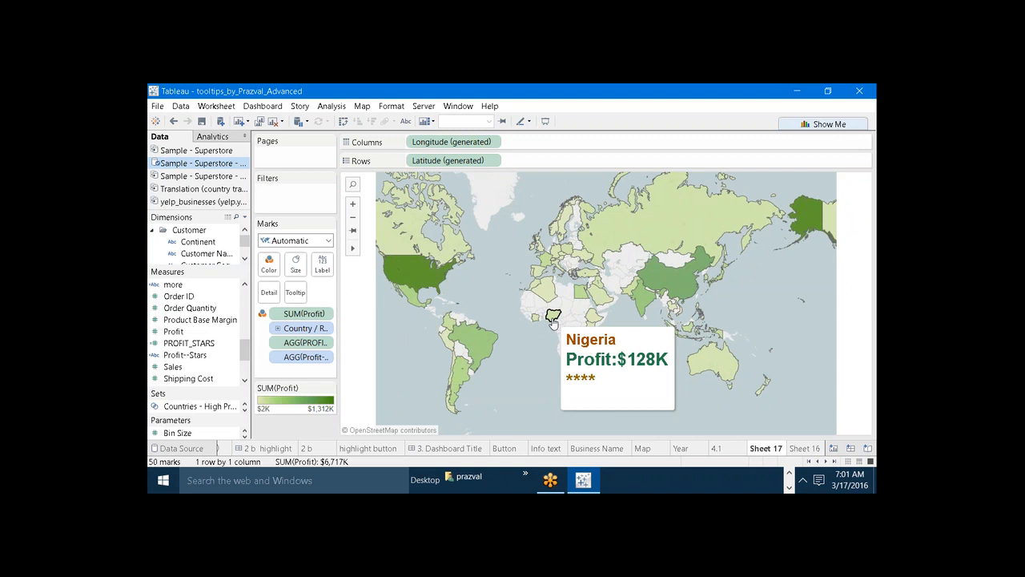
{"action": "mouse_move", "coordinate": [475, 328]}
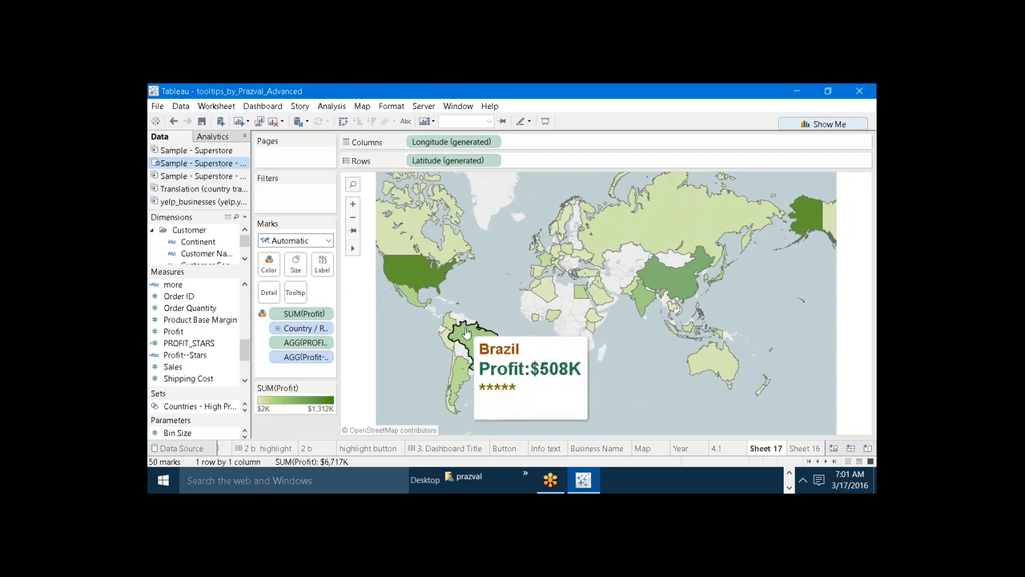
{"action": "mouse_move", "coordinate": [400, 241]}
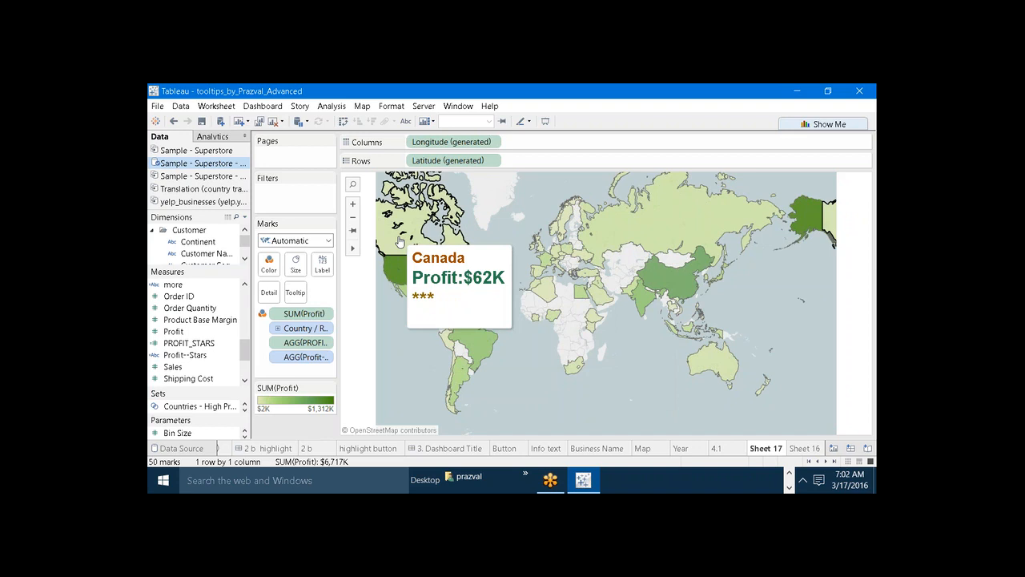
Change the map's mark type to Shape and choose the filled star as the shape.
{"action": "left_click", "coordinate": [328, 242]}
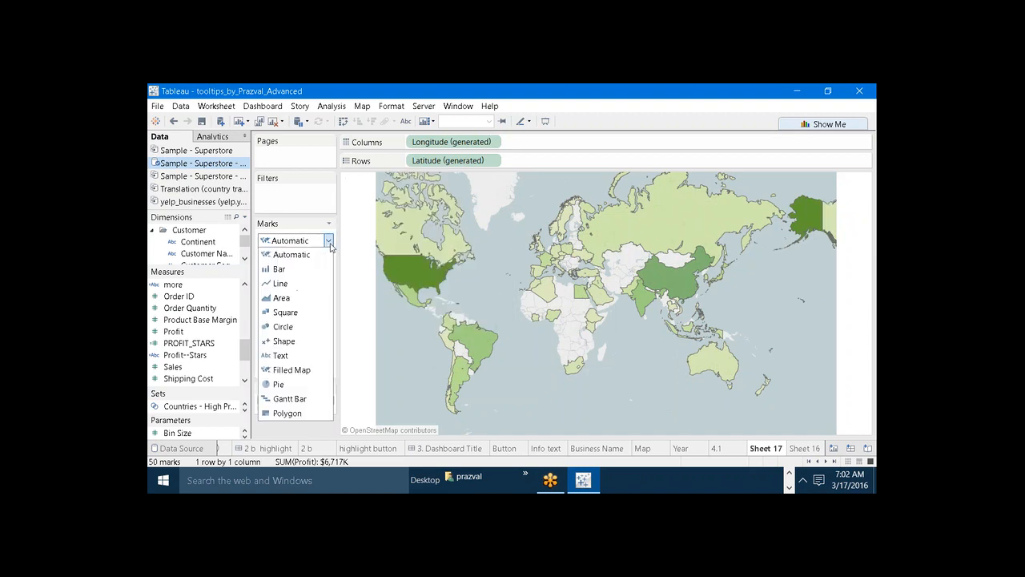
{"action": "left_click", "coordinate": [305, 342]}
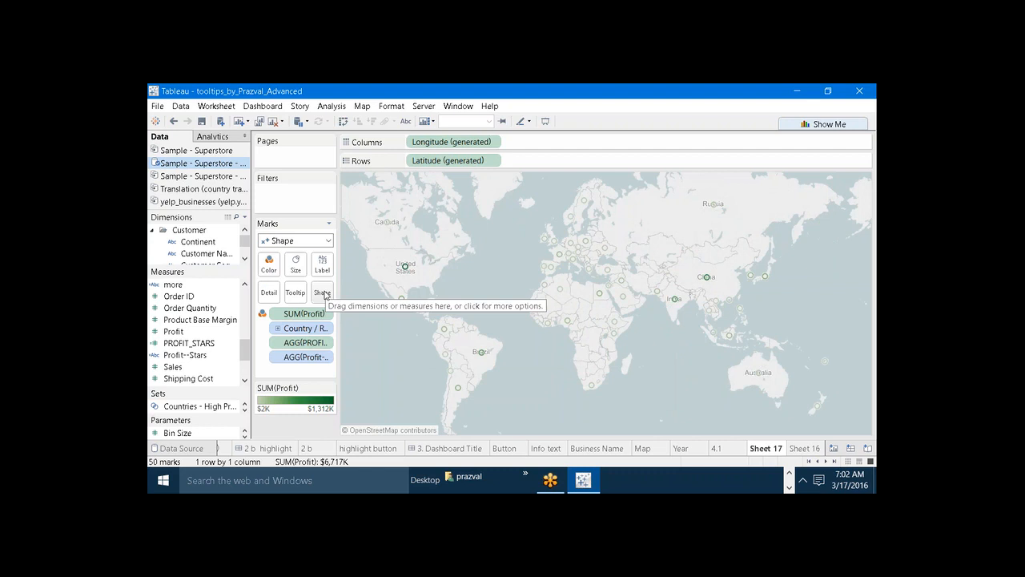
{"action": "left_click", "coordinate": [322, 293]}
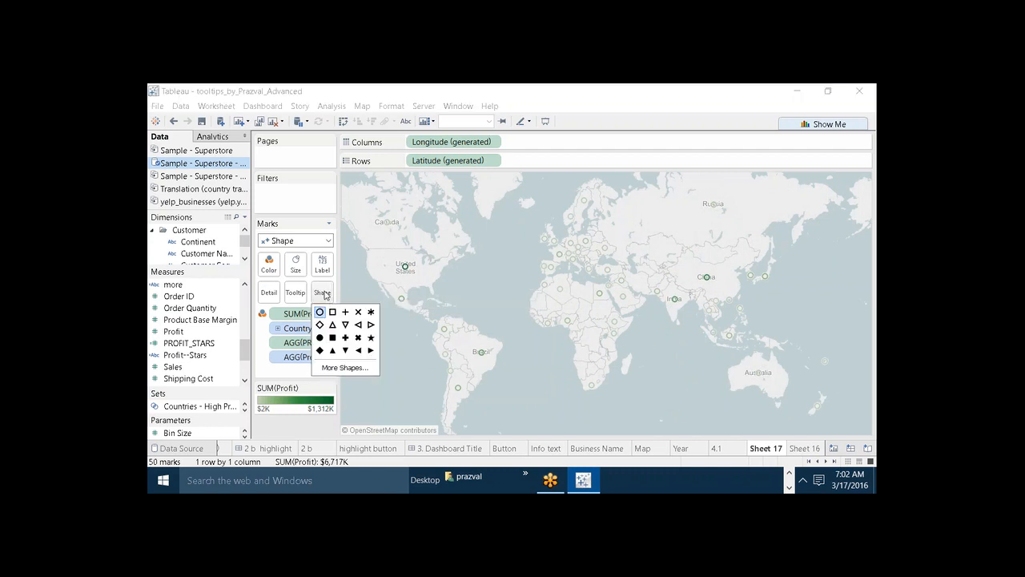
{"action": "left_click", "coordinate": [372, 338]}
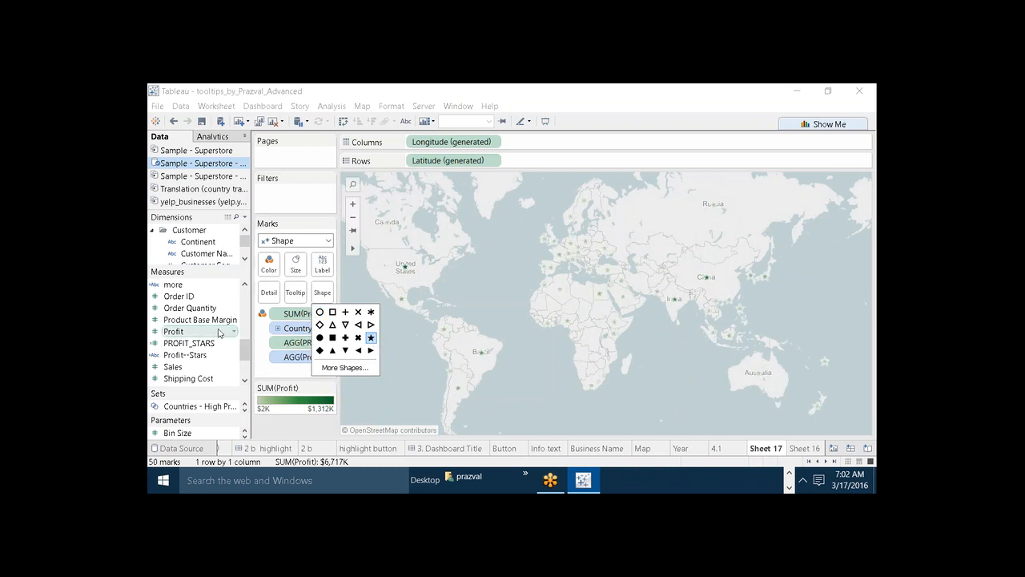
{"action": "right_click", "coordinate": [193, 357]}
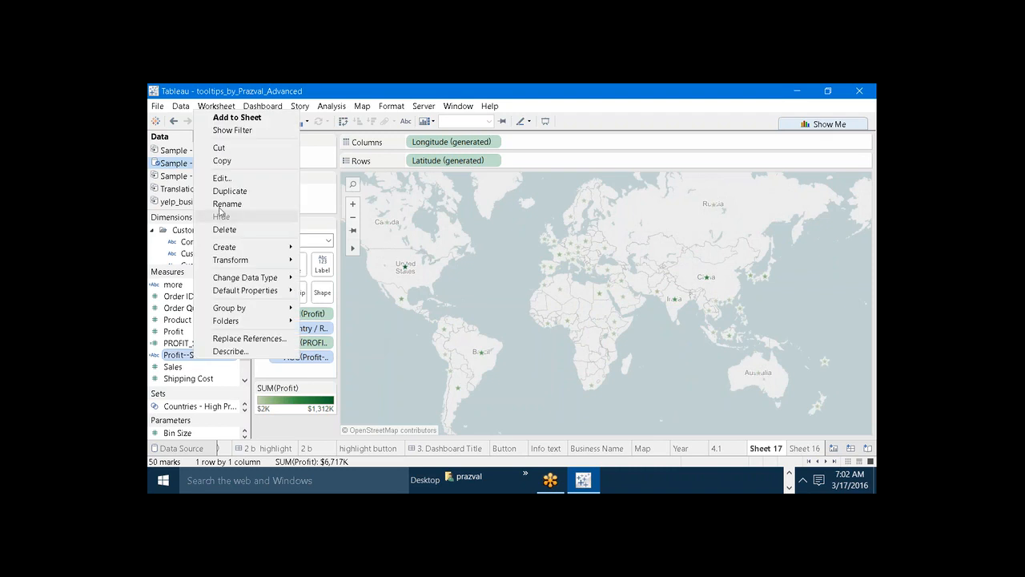
{"action": "left_click", "coordinate": [222, 178]}
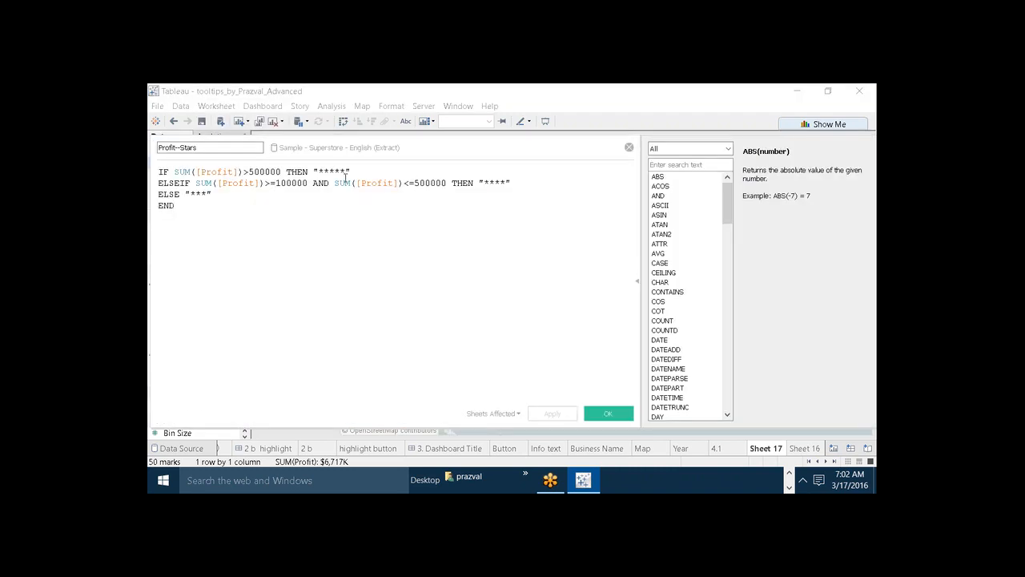
{"action": "left_click", "coordinate": [346, 172]}
{"action": "key", "text": "BackSpace"}
{"action": "key", "text": "BackSpace"}
{"action": "key", "text": "BackSpace"}
{"action": "key", "text": "BackSpace"}
{"action": "key", "text": "BackSpace"}
{"action": "key", "text": "BackSpace"}
{"action": "type", "text": "<AGG(Profit--Stars)>"}
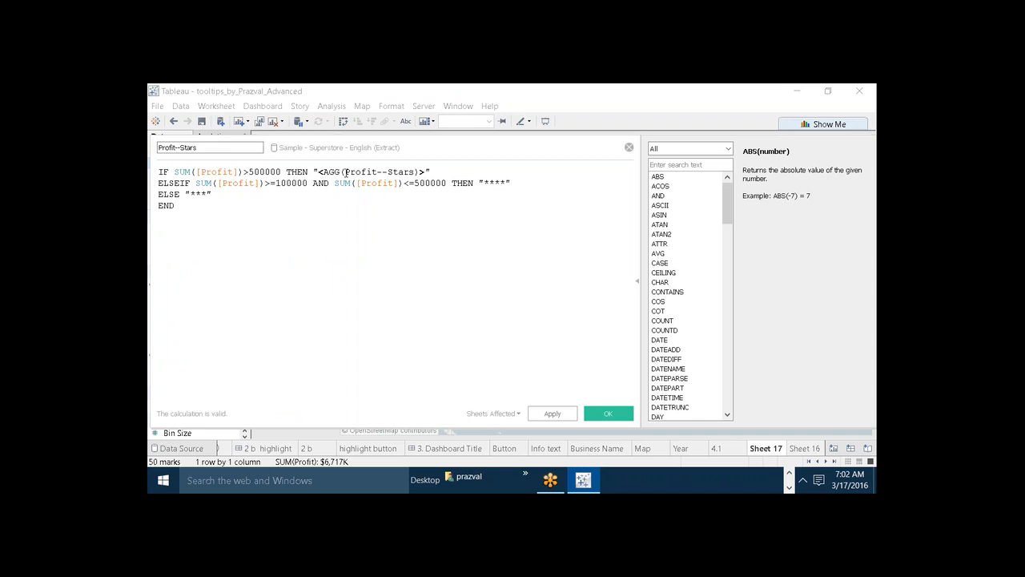
{"action": "key", "text": "ctrl+z"}
{"action": "left_click", "coordinate": [629, 148]}
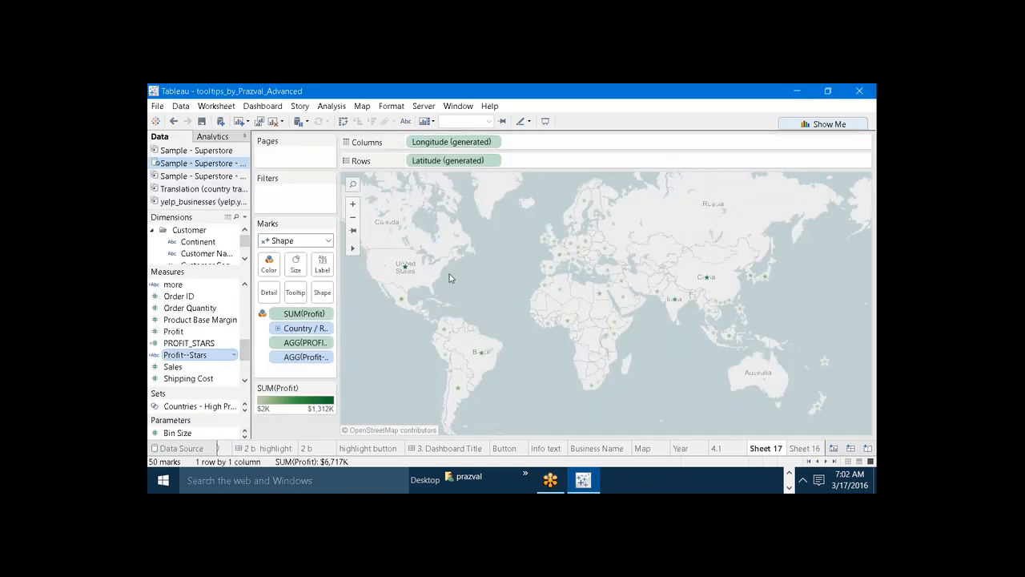
Try to paste the copied content into the five-asterisk string of the Profit--Stars calculation, and discard the edit.
{"action": "left_click", "coordinate": [324, 293]}
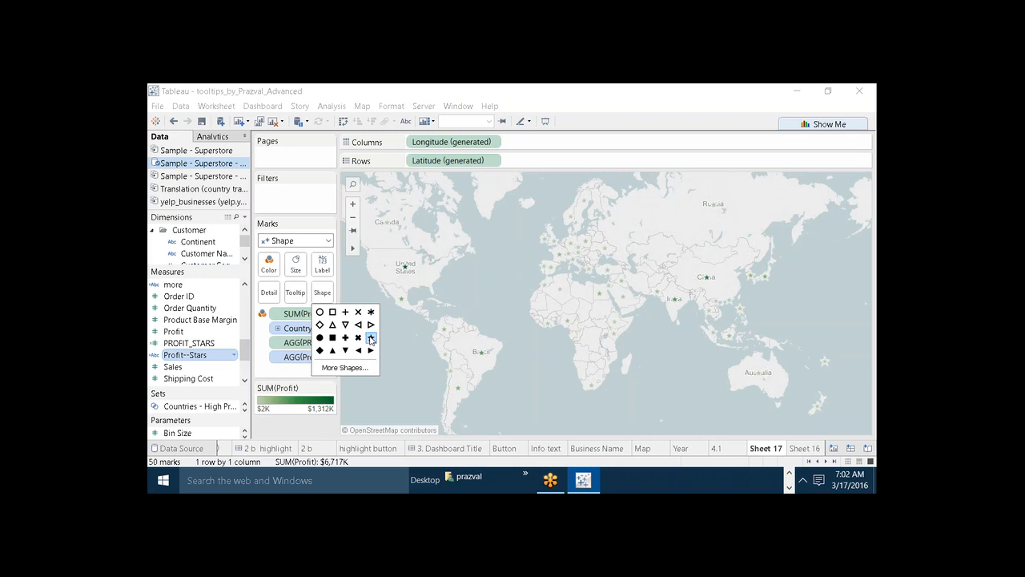
{"action": "right_click", "coordinate": [206, 358]}
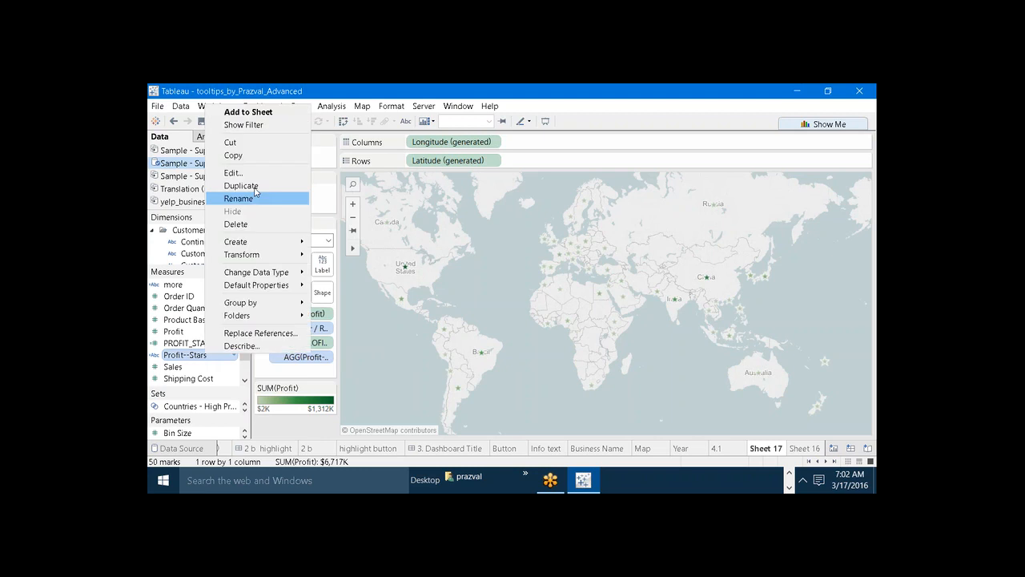
{"action": "left_click", "coordinate": [241, 169]}
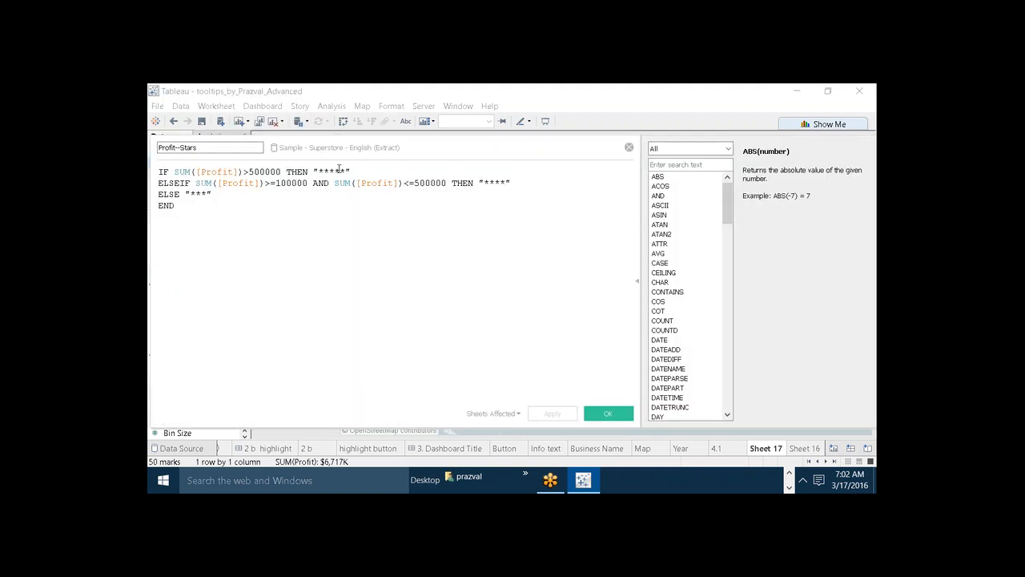
{"action": "left_click", "coordinate": [347, 171]}
{"action": "type", "text": "<AGG(Profit--Stars)>"}
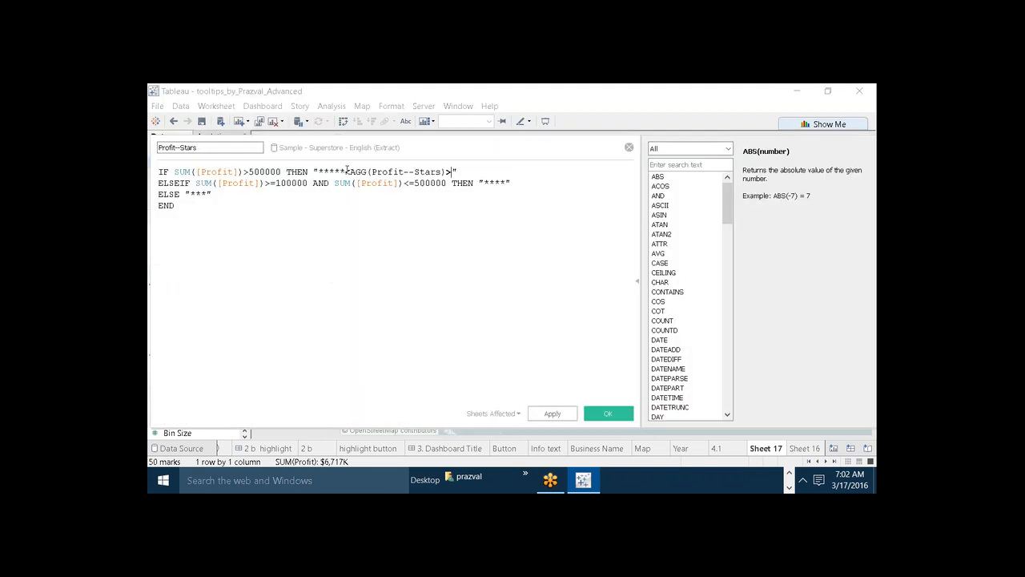
{"action": "key", "text": "ctrl+z"}
{"action": "left_click", "coordinate": [628, 149]}
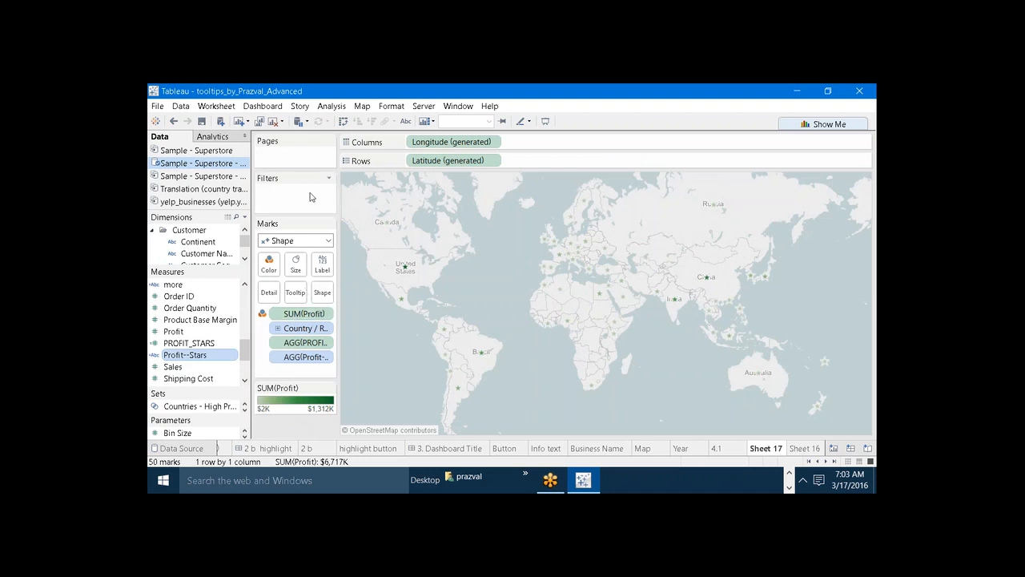
Create a new worksheet with Continent on Rows and PROFIT_STARS displayed as the text for each continent.
{"action": "left_click", "coordinate": [239, 121]}
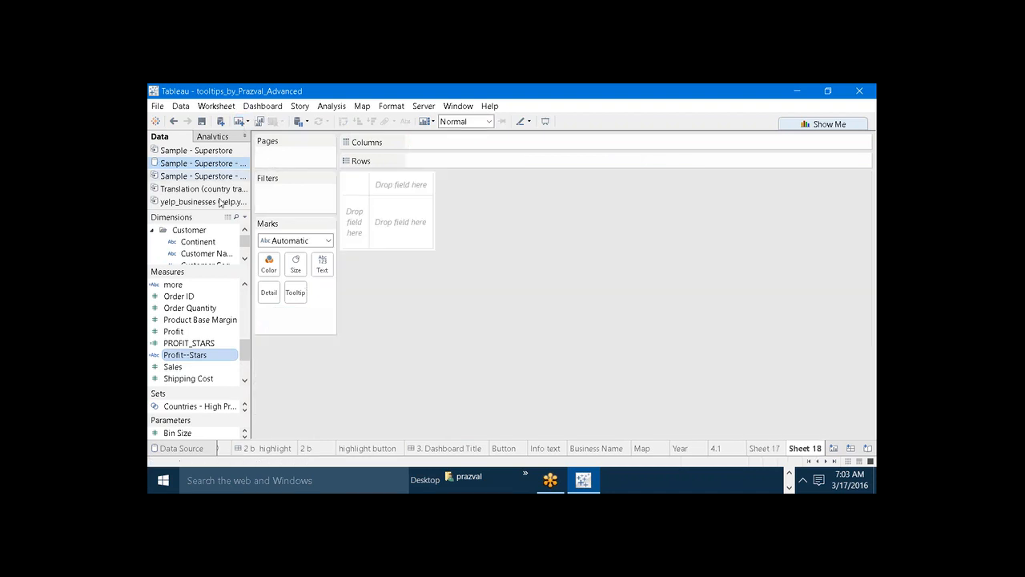
{"action": "left_click_drag", "start_coordinate": [196, 242], "coordinate": [425, 164]}
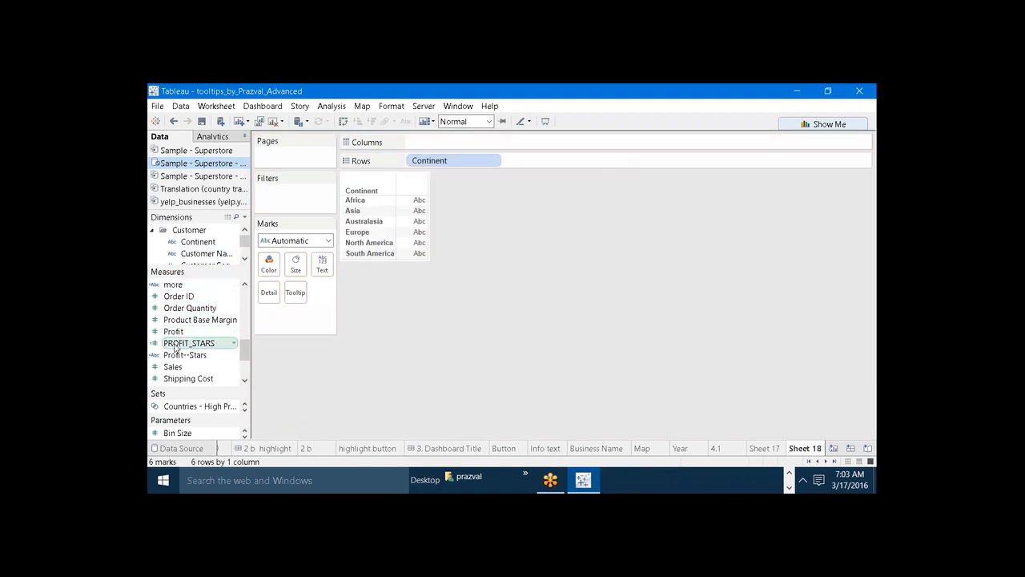
{"action": "left_click_drag", "start_coordinate": [189, 343], "coordinate": [322, 264]}
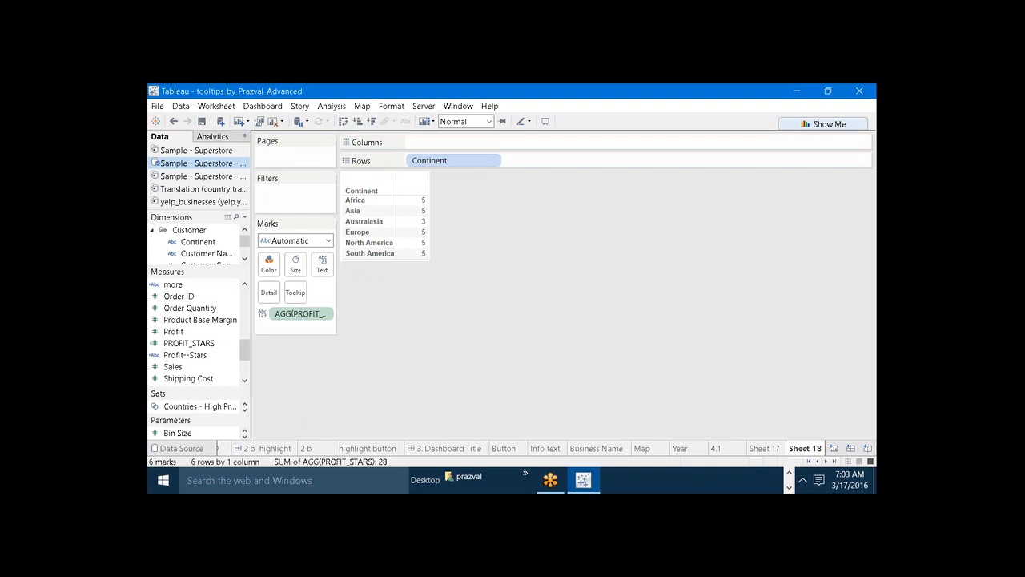
Change the continent table's mark type to Shape and choose the filled star as the shape.
{"action": "left_click", "coordinate": [328, 241]}
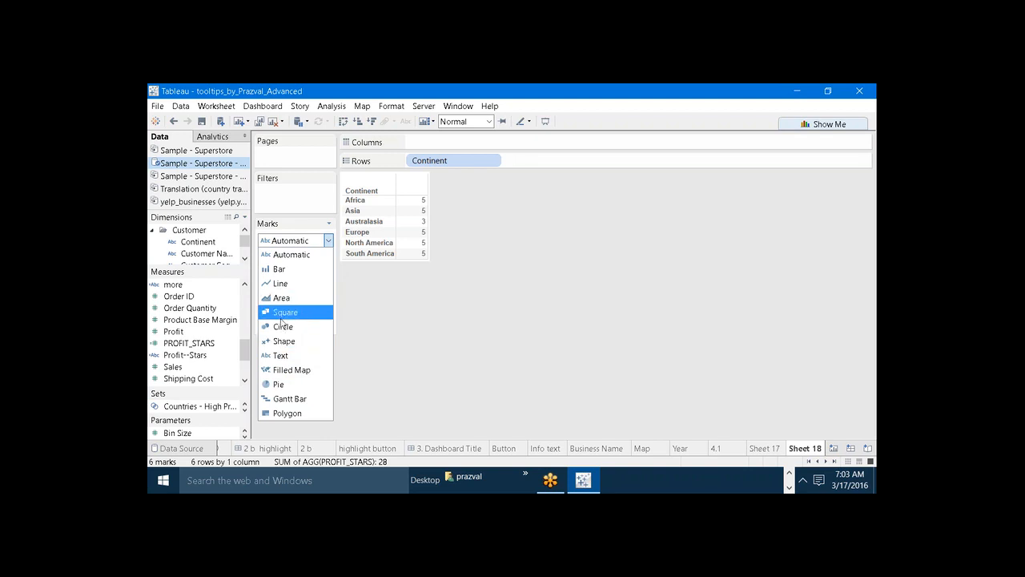
{"action": "left_click", "coordinate": [294, 343]}
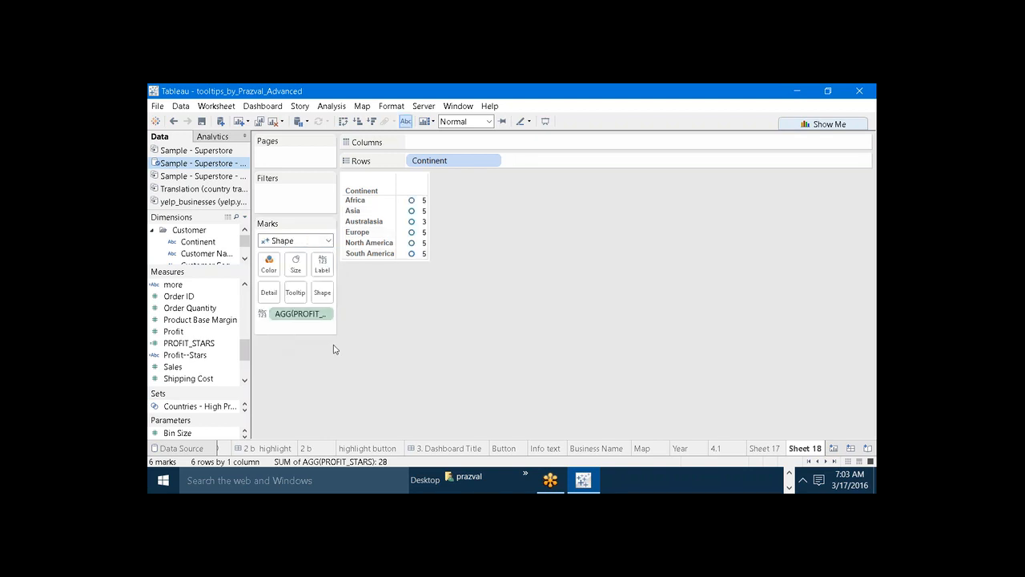
{"action": "left_click", "coordinate": [328, 241]}
{"action": "left_click", "coordinate": [449, 378]}
{"action": "left_click", "coordinate": [322, 291]}
{"action": "left_click", "coordinate": [371, 337]}
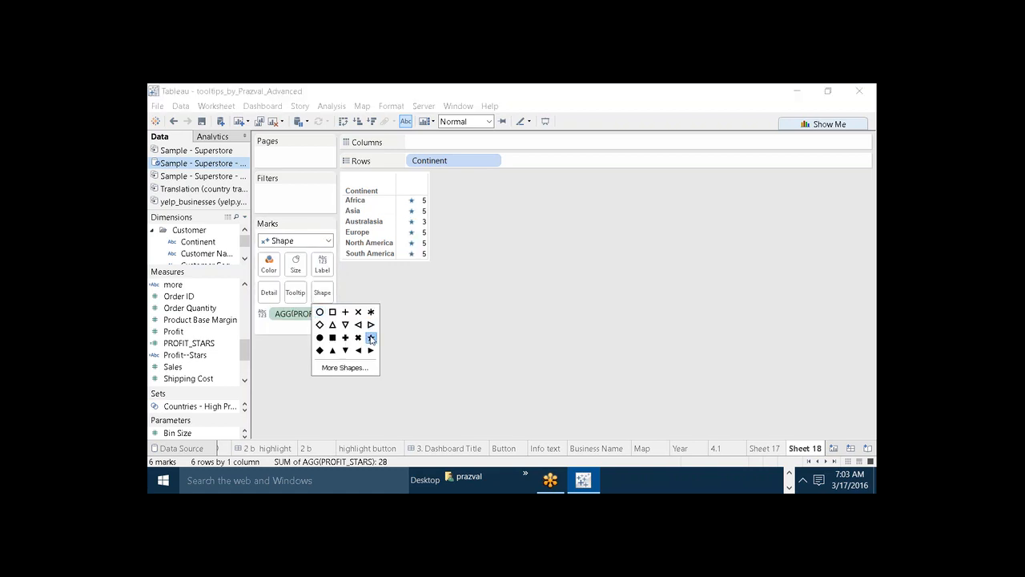
{"action": "left_click", "coordinate": [407, 348]}
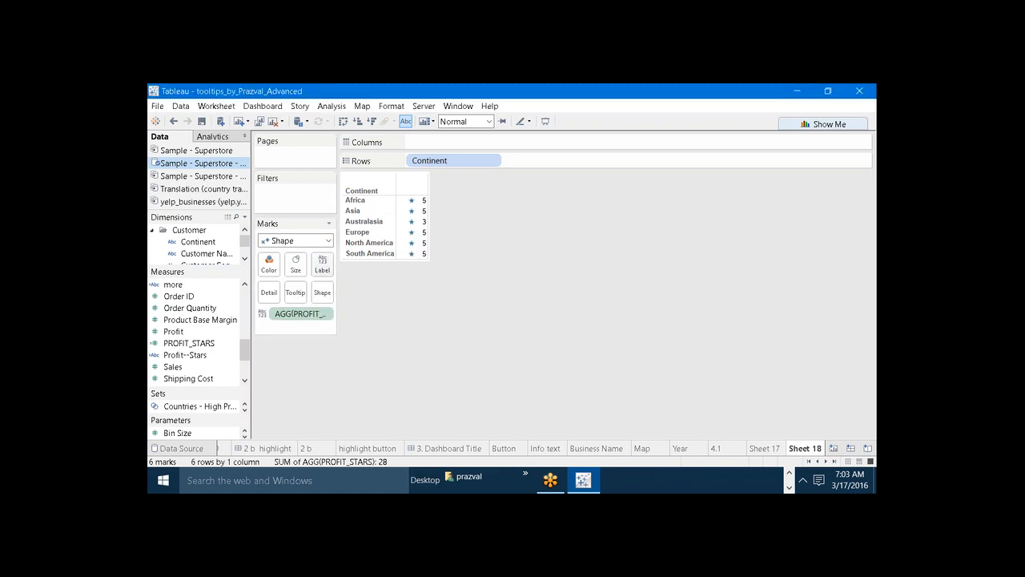
Turn off the mark labels in the continent table and select the star mark for Africa.
{"action": "left_click", "coordinate": [328, 272]}
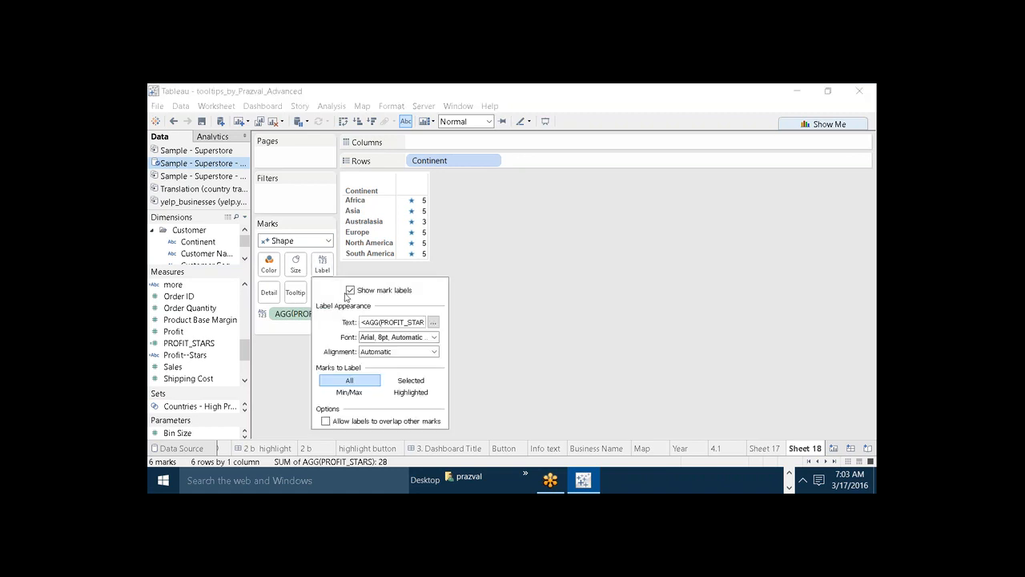
{"action": "left_click", "coordinate": [350, 290]}
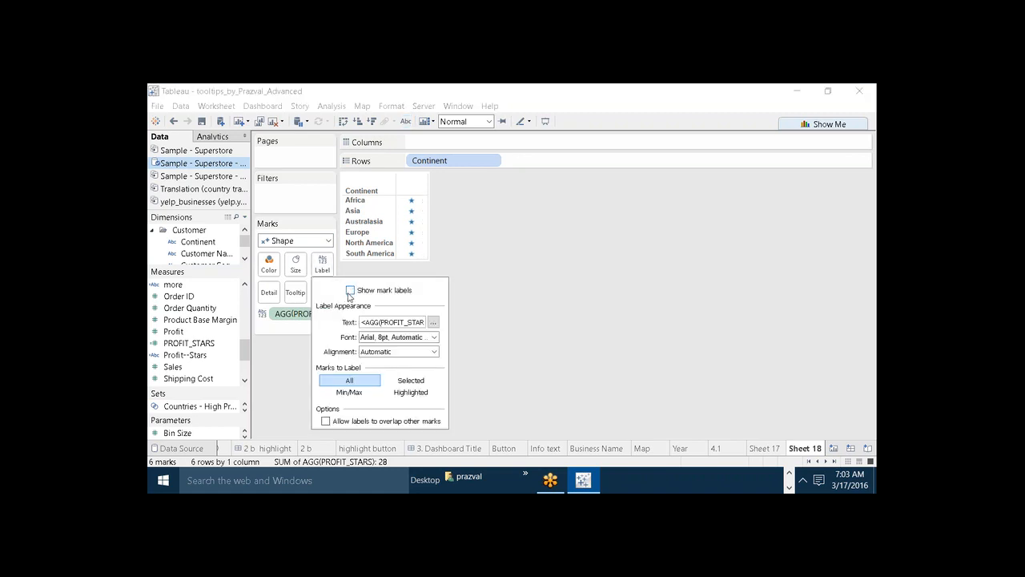
{"action": "left_click", "coordinate": [410, 204]}
{"action": "left_click", "coordinate": [411, 201]}
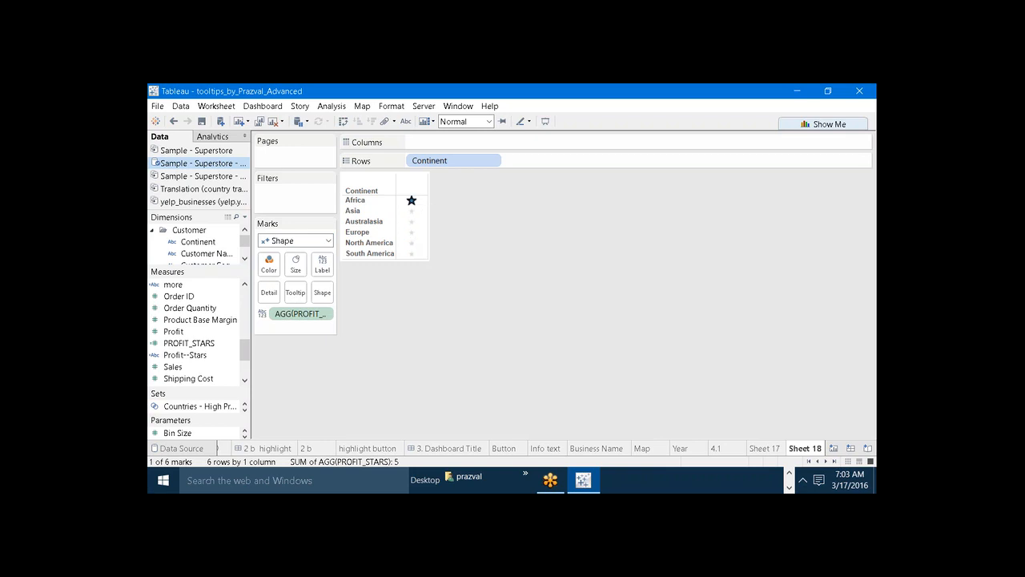
Return to Sheet 17 and try pasting into the ELSE string of the Profit--Stars calculation, discarding the edit.
{"action": "left_click", "coordinate": [757, 448]}
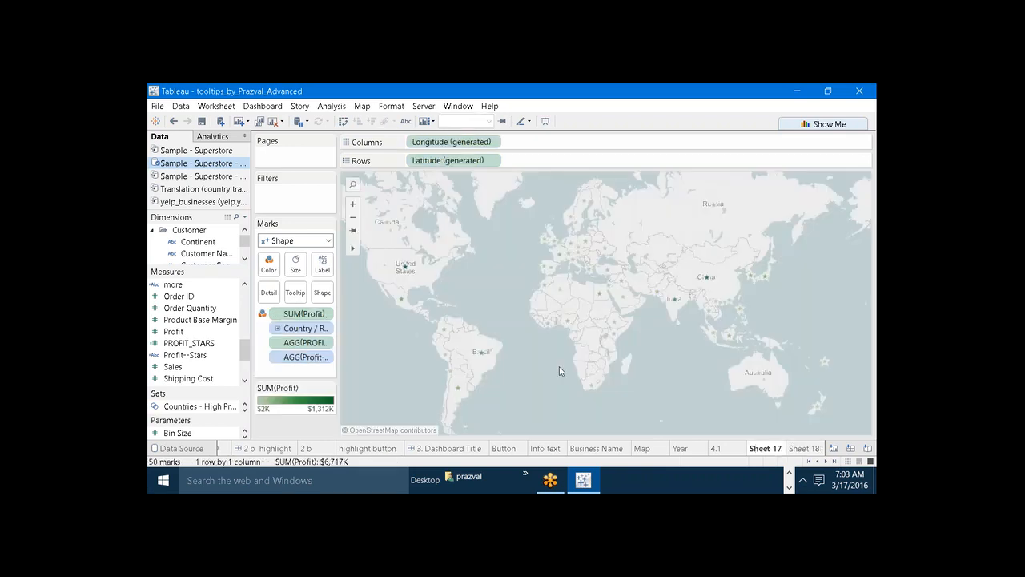
{"action": "right_click", "coordinate": [190, 355]}
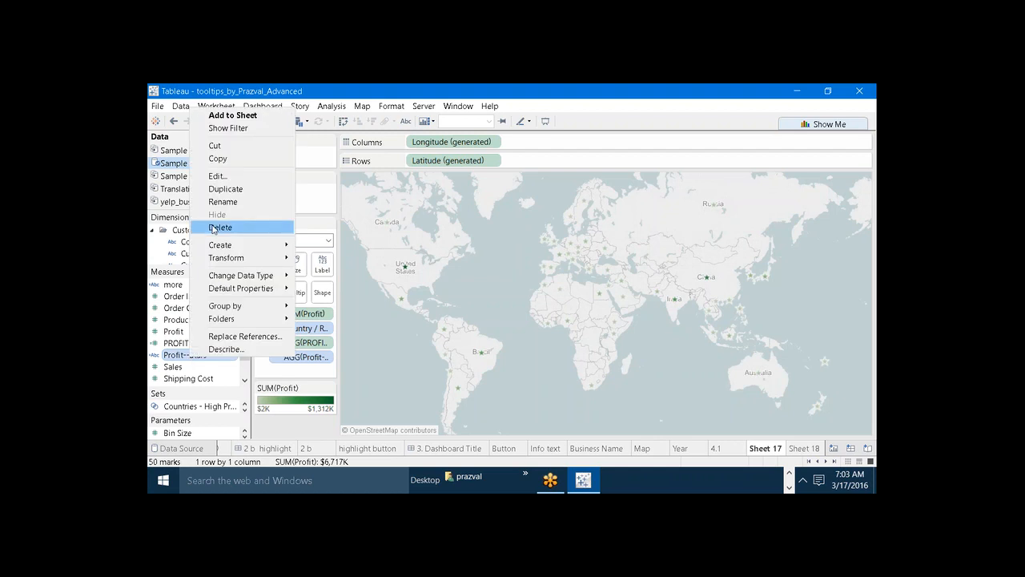
{"action": "left_click", "coordinate": [218, 175]}
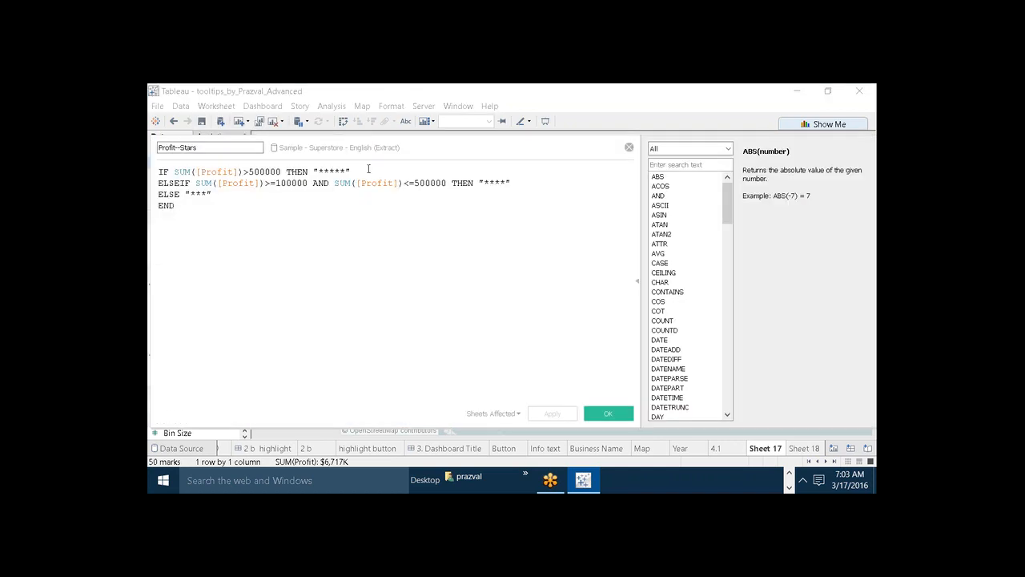
{"action": "left_click", "coordinate": [208, 193]}
{"action": "type", "text": "Continent\tPROFIT_STARS Africa\t5"}
{"action": "key", "text": "ctrl+z"}
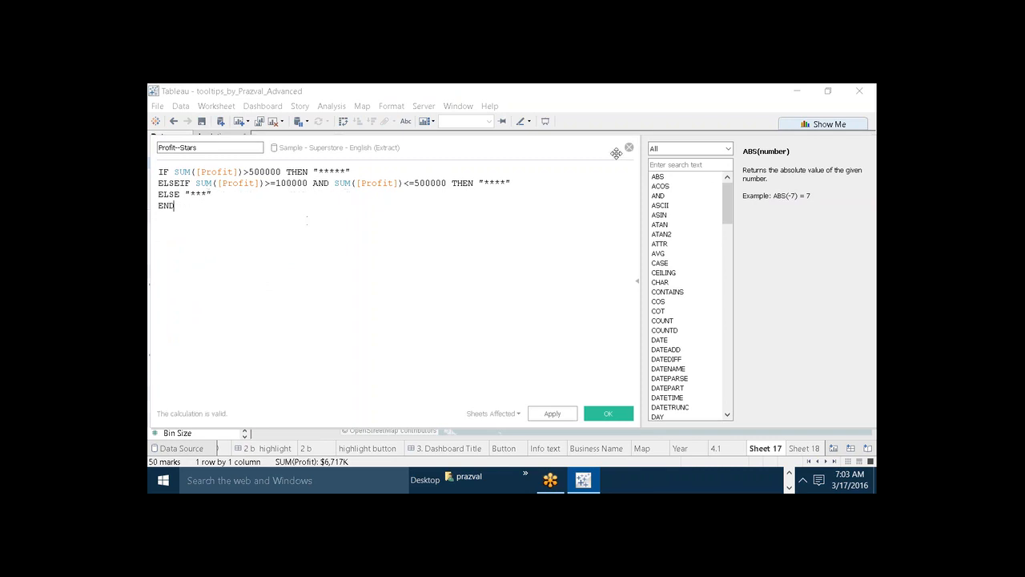
{"action": "left_click", "coordinate": [630, 149]}
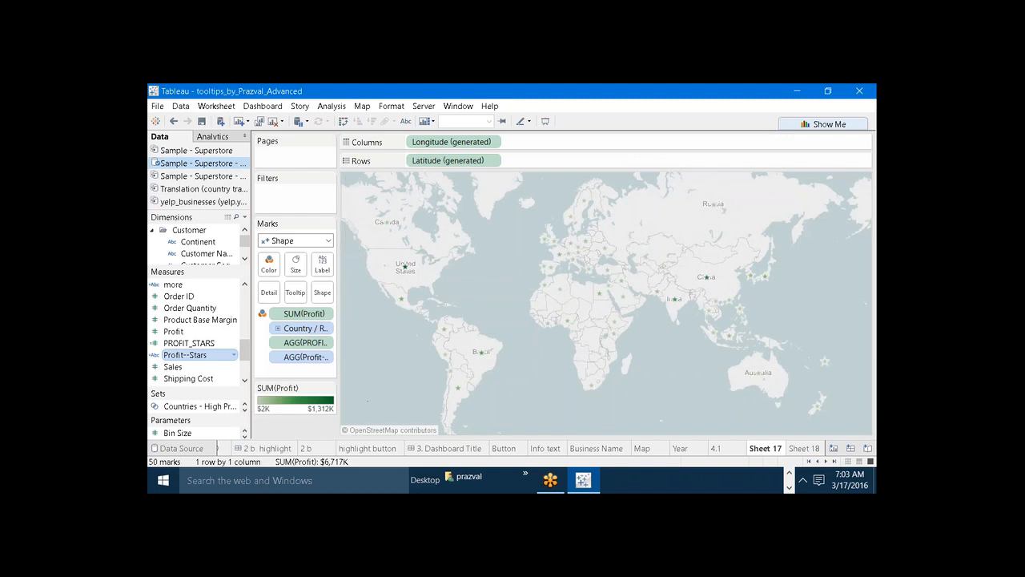
{"action": "left_click", "coordinate": [323, 293]}
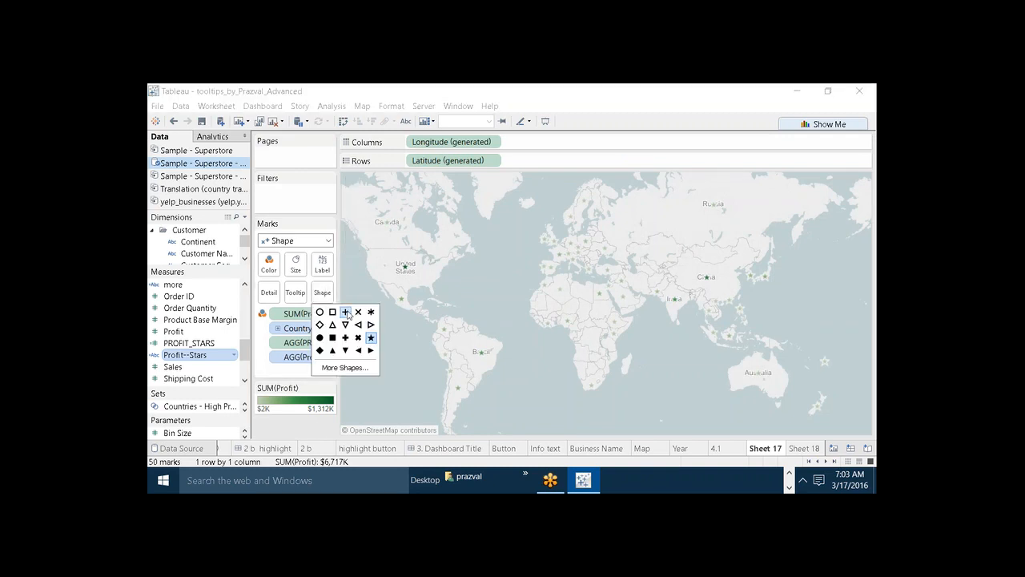
{"action": "left_click", "coordinate": [316, 408]}
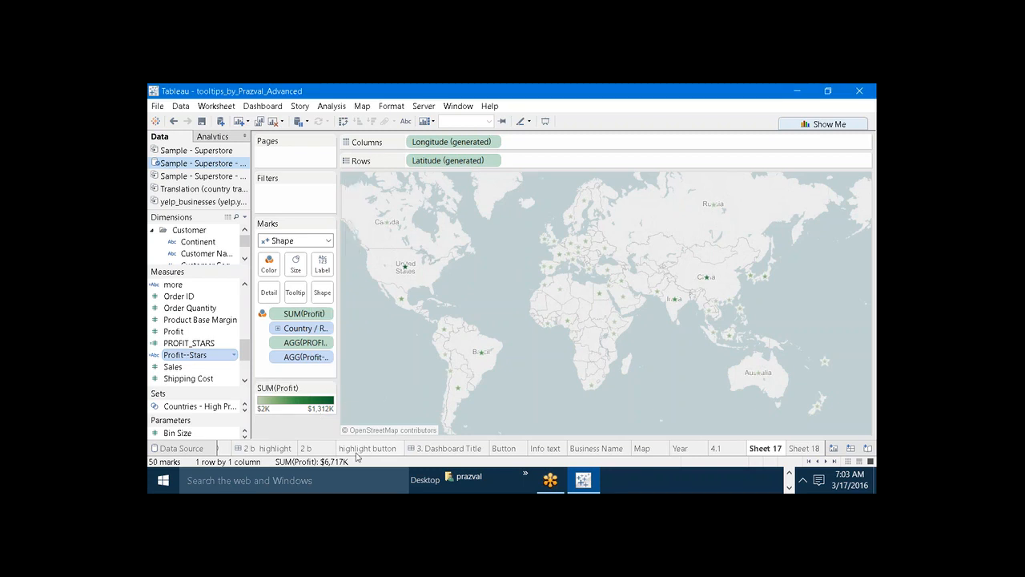
{"action": "mouse_move", "coordinate": [352, 455]}
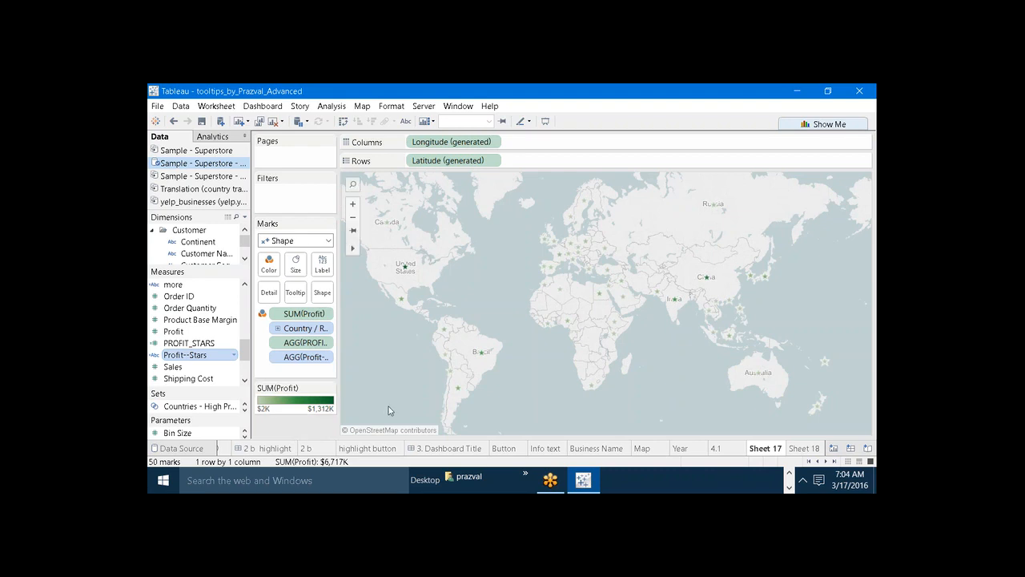
{"action": "key", "text": "super+p"}
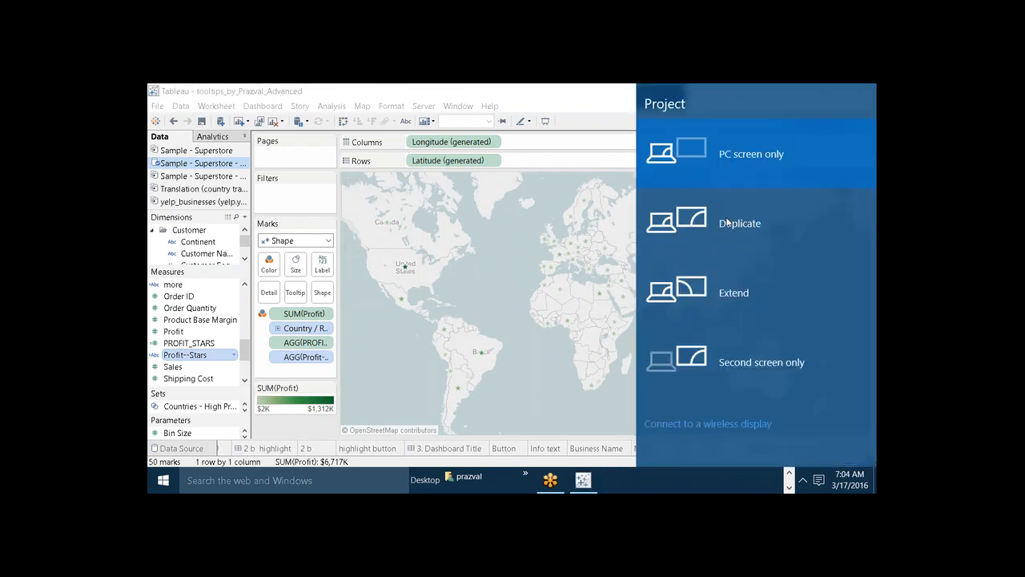
{"action": "left_click", "coordinate": [601, 191]}
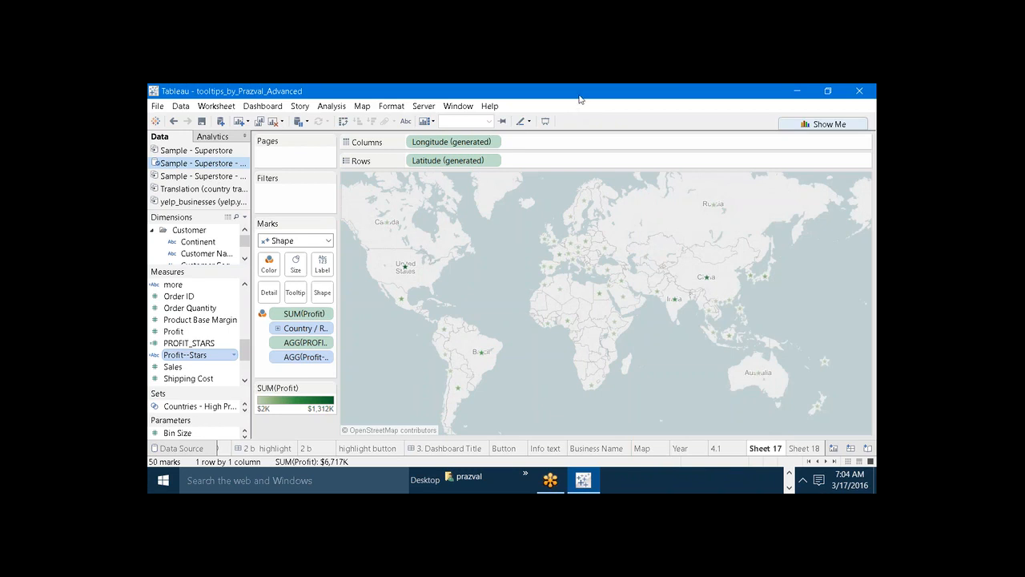
{"action": "key", "text": "super+p"}
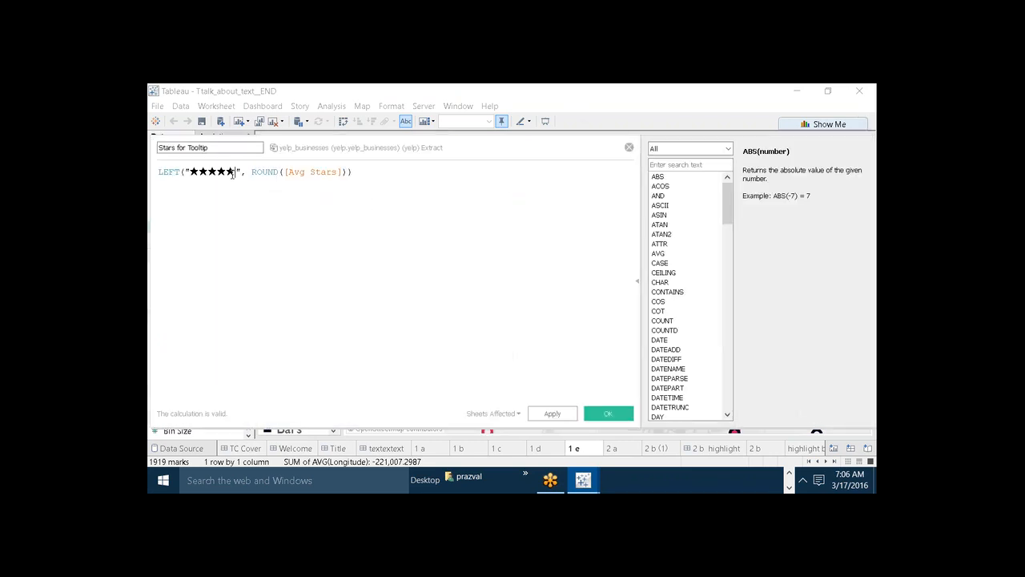
Copy the five solid stars from the LEFT formula of the Stars for Tooltip calculation and close the calculation.
{"action": "key", "text": "shift+Left"}
{"action": "key", "text": "shift+Left"}
{"action": "key", "text": "shift+Left"}
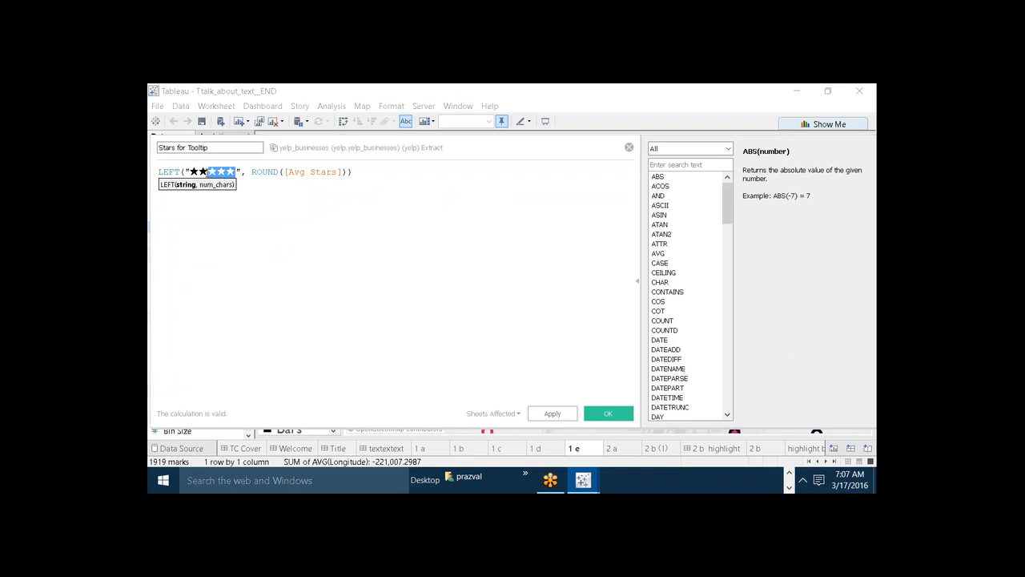
{"action": "key", "text": "shift+Left"}
{"action": "key", "text": "shift+Left"}
{"action": "key", "text": "ctrl+c"}
{"action": "left_click", "coordinate": [628, 147]}
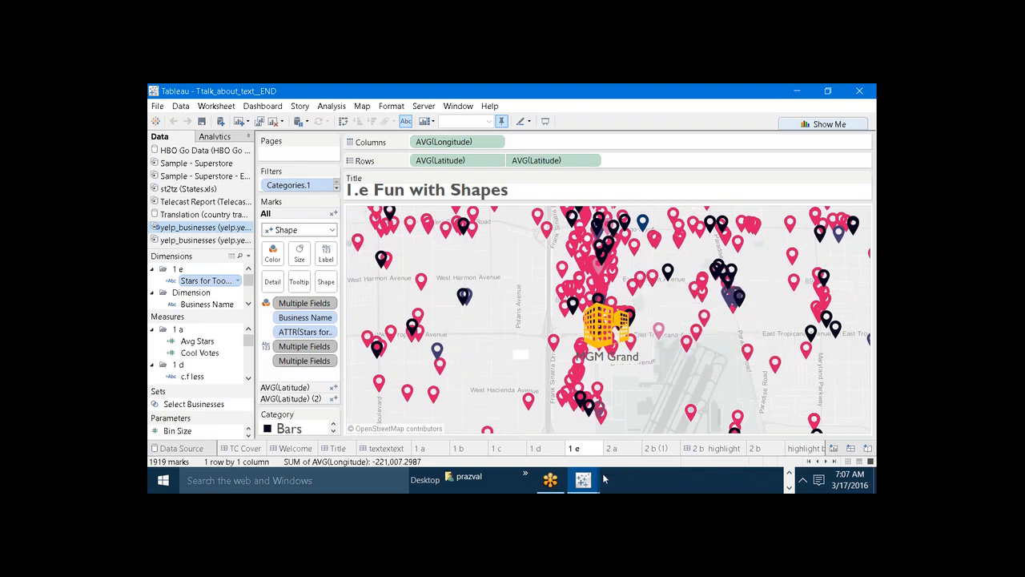
Switch back to the profit map workbook and replace the asterisks for profit above 500000 in Profit--Stars with "★★★★★".
{"action": "mouse_move", "coordinate": [591, 479]}
{"action": "left_click", "coordinate": [547, 439]}
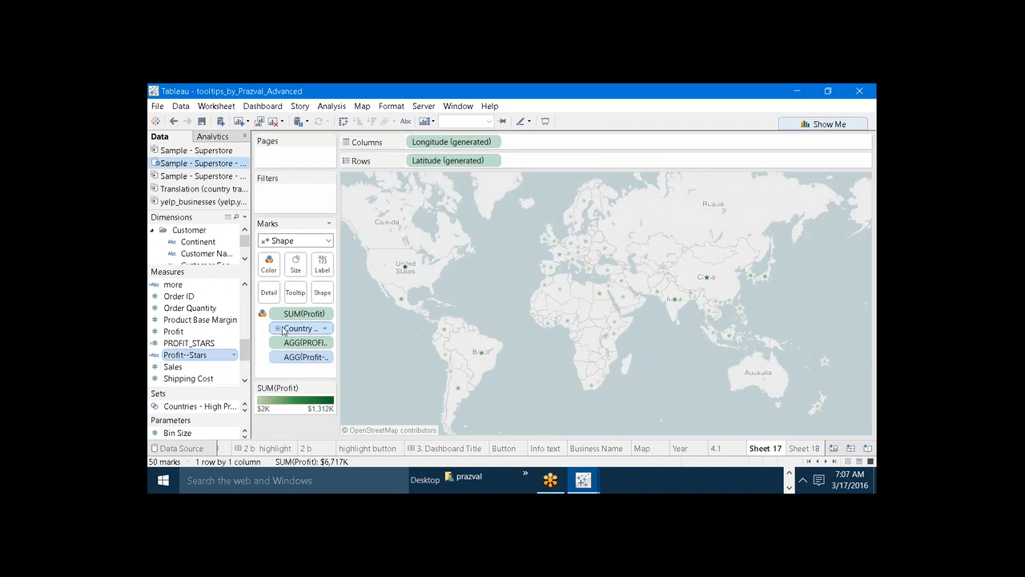
{"action": "right_click", "coordinate": [190, 358]}
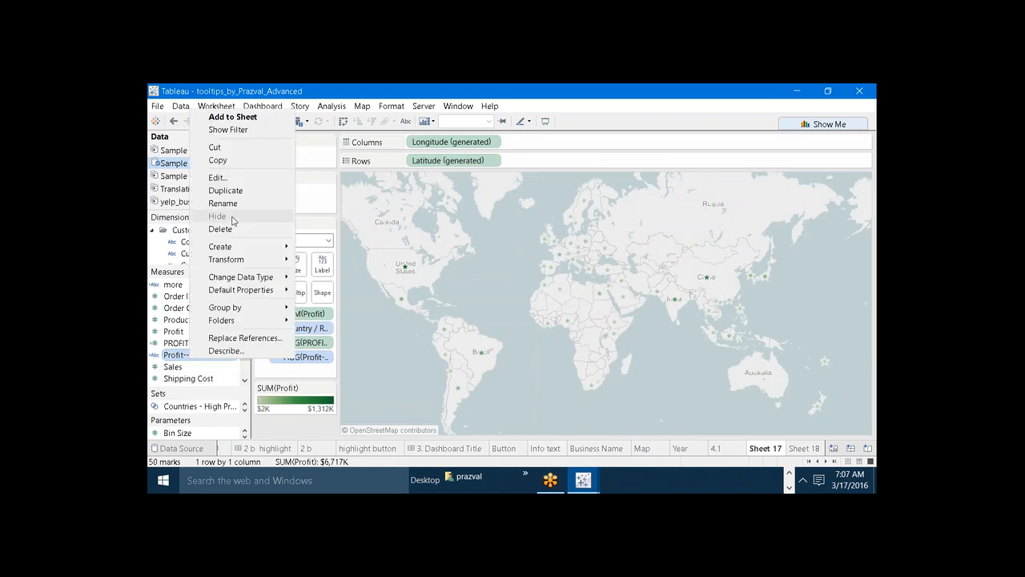
{"action": "left_click", "coordinate": [222, 178]}
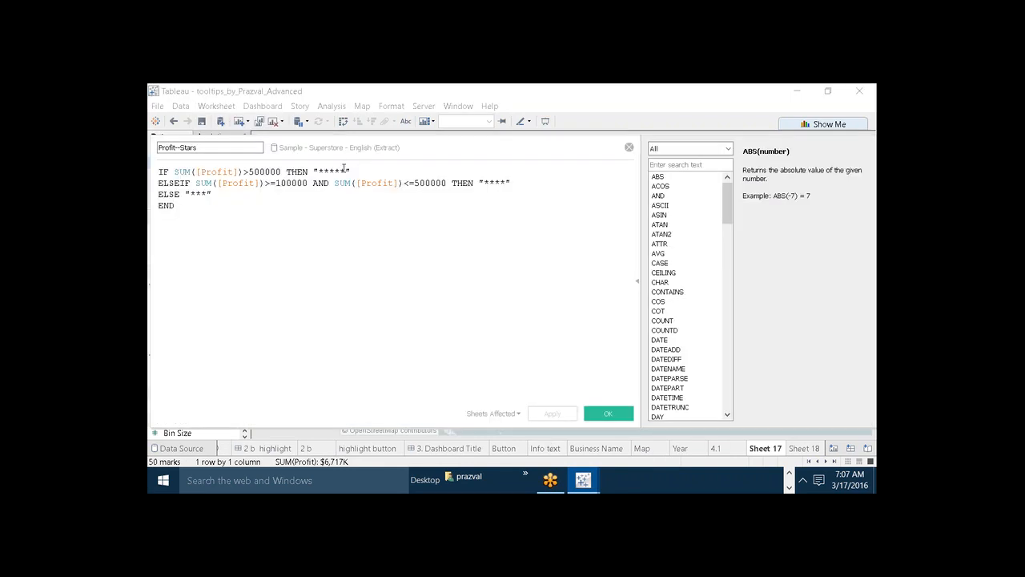
{"action": "left_click", "coordinate": [346, 169]}
{"action": "key", "text": "BackSpace"}
{"action": "key", "text": "BackSpace"}
{"action": "key", "text": "BackSpace"}
{"action": "key", "text": "BackSpace"}
{"action": "key", "text": "ctrl+v"}
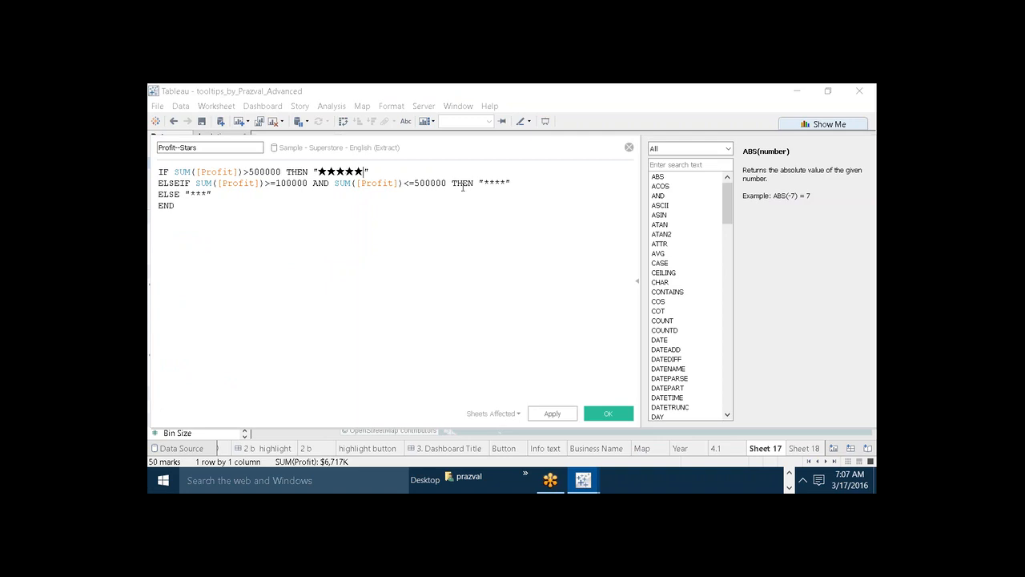
Replace the asterisks in the ELSEIF result, for profit from 100000 to 500000, with "★★★★".
{"action": "key", "text": "BackSpace"}
{"action": "key", "text": "BackSpace"}
{"action": "key", "text": "BackSpace"}
{"action": "key", "text": "BackSpace"}
{"action": "key", "text": "ctrl+v"}
{"action": "key", "text": "BackSpace"}
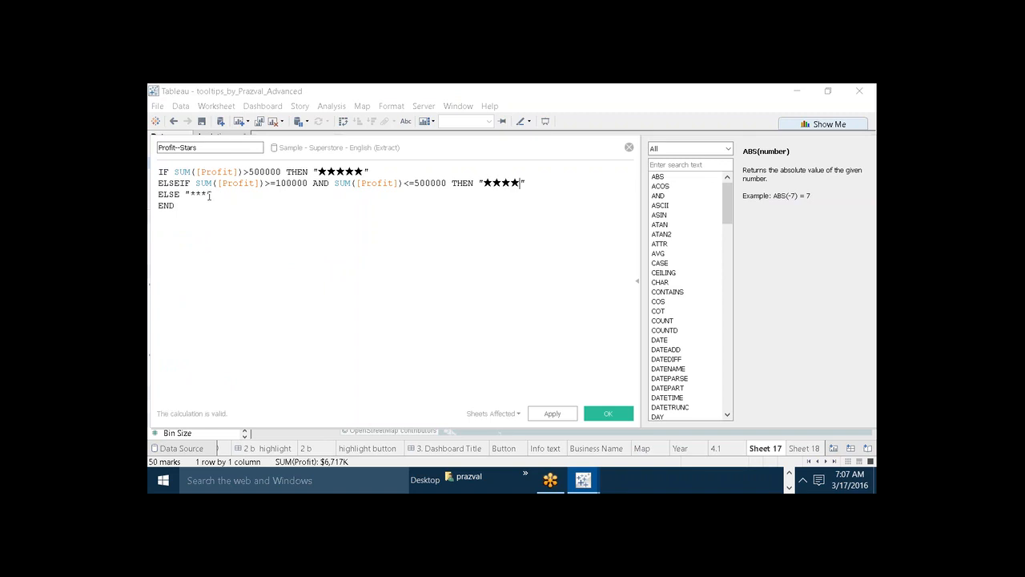
Replace the asterisks in the ELSE result with "★★★" and save the Profit--Stars calculation.
{"action": "key", "text": "BackSpace"}
{"action": "key", "text": "BackSpace"}
{"action": "key", "text": "BackSpace"}
{"action": "key", "text": "ctrl+v"}
{"action": "key", "text": "BackSpace"}
{"action": "key", "text": "BackSpace"}
{"action": "left_click", "coordinate": [588, 418]}
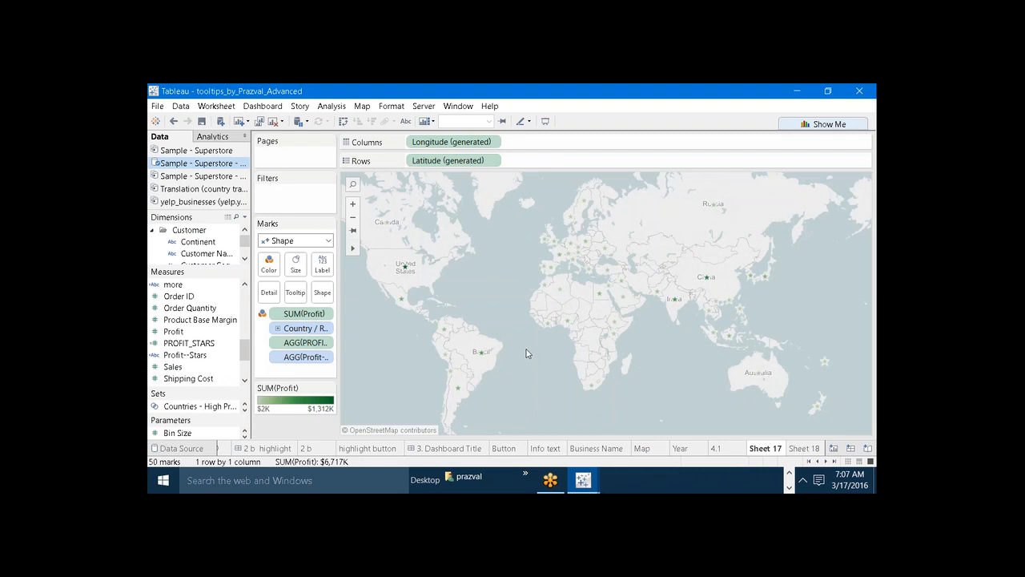
Change the profit map's mark type to Filled Map and check the star tooltips for the United States and China.
{"action": "left_click", "coordinate": [328, 241]}
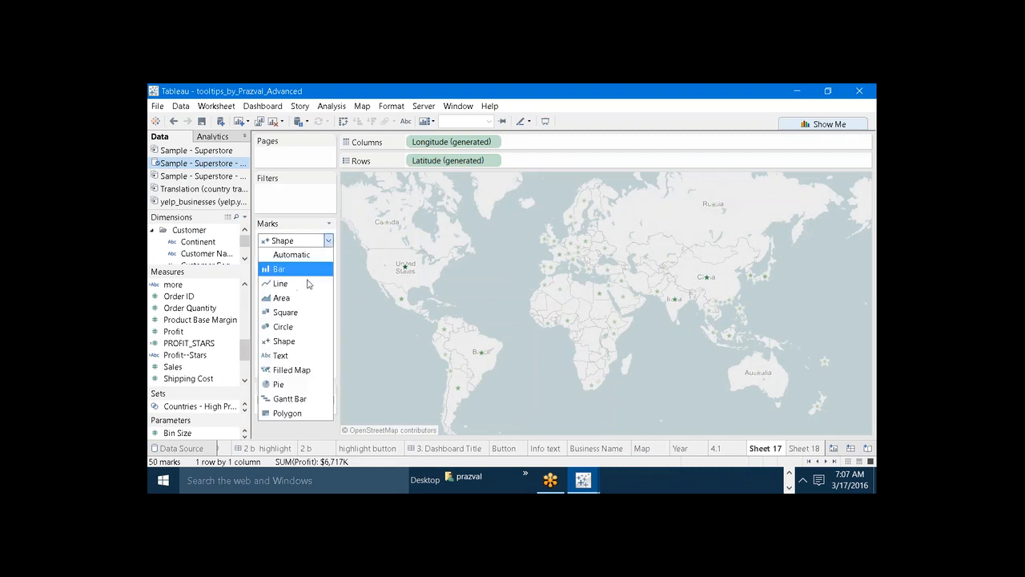
{"action": "left_click", "coordinate": [289, 297]}
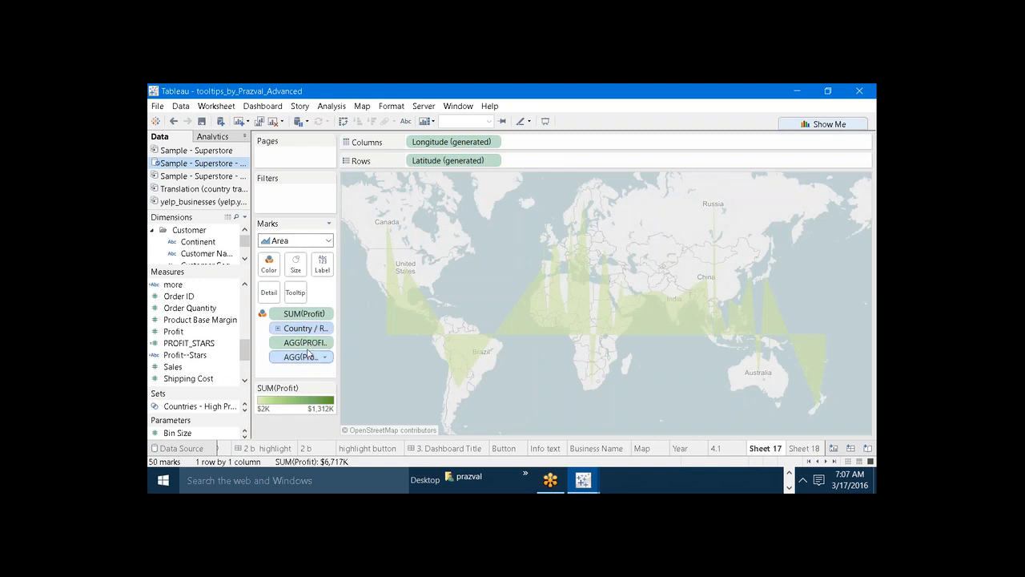
{"action": "left_click", "coordinate": [327, 241]}
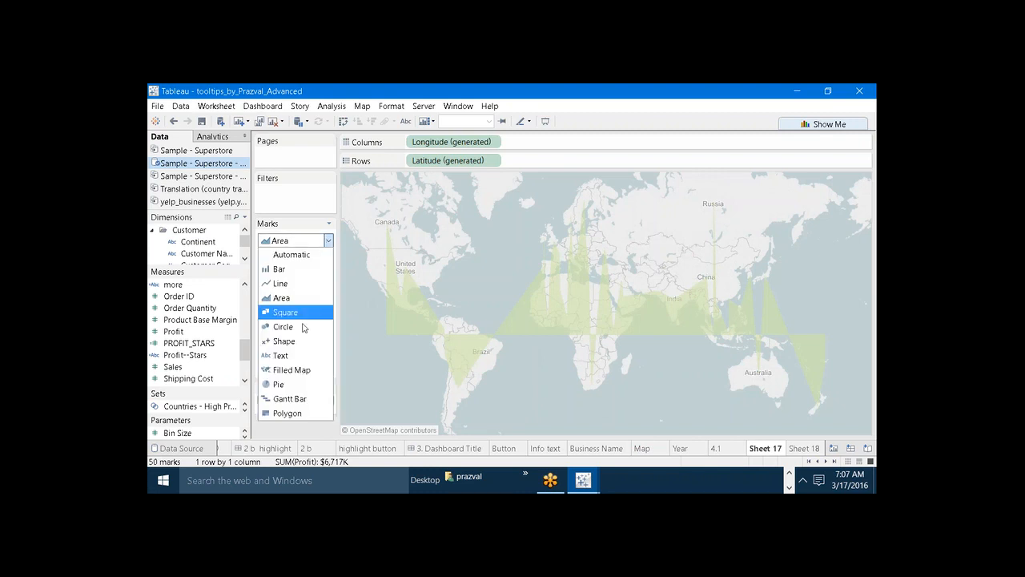
{"action": "key", "text": "Escape"}
{"action": "left_click", "coordinate": [292, 379]}
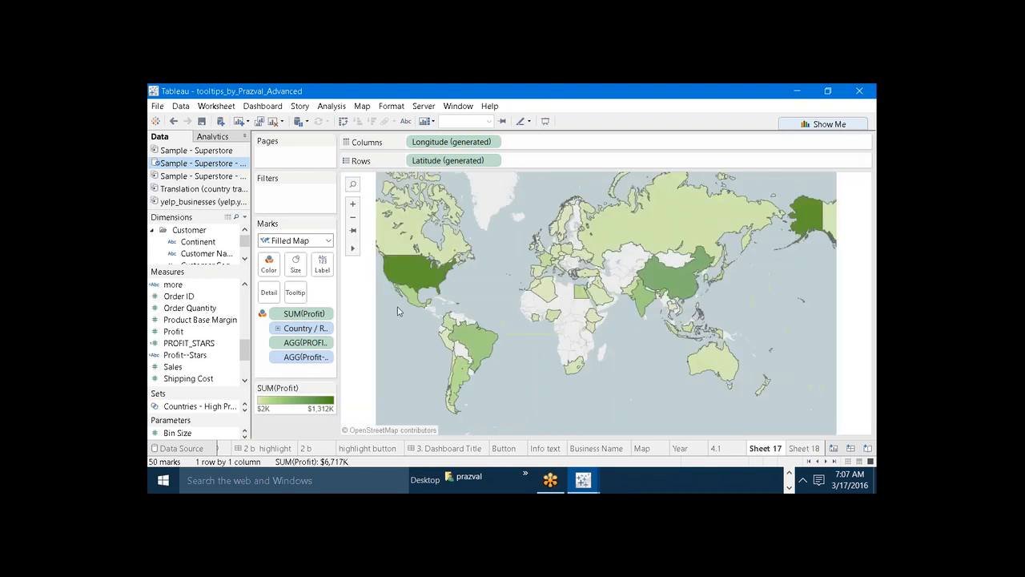
{"action": "mouse_move", "coordinate": [410, 282]}
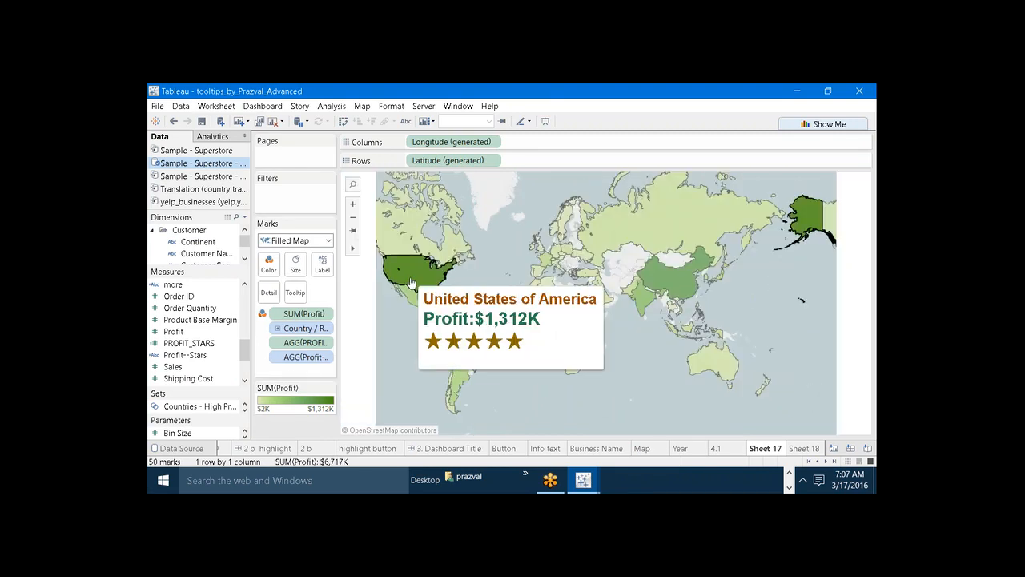
{"action": "mouse_move", "coordinate": [662, 287]}
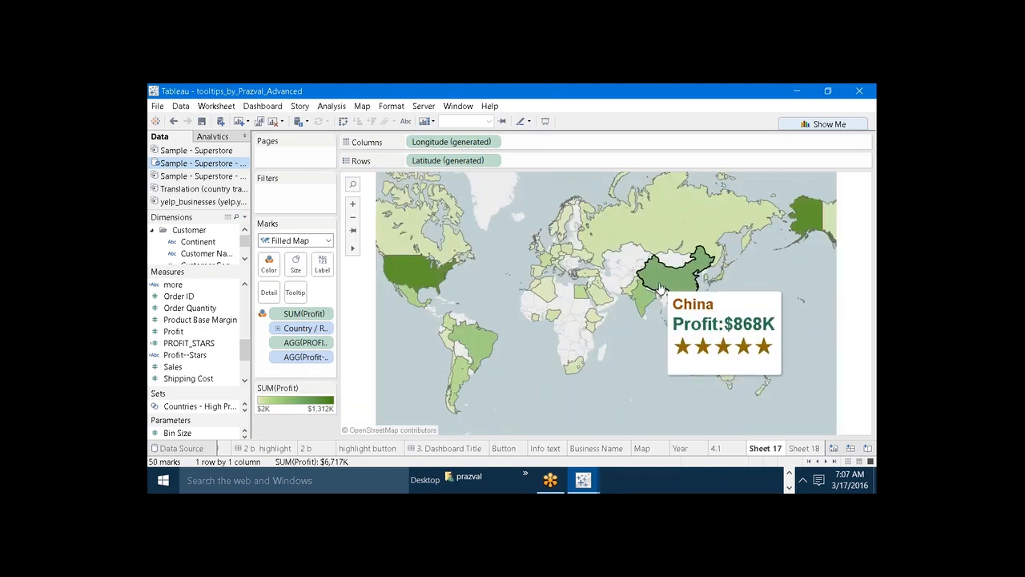
{"action": "mouse_move", "coordinate": [398, 247]}
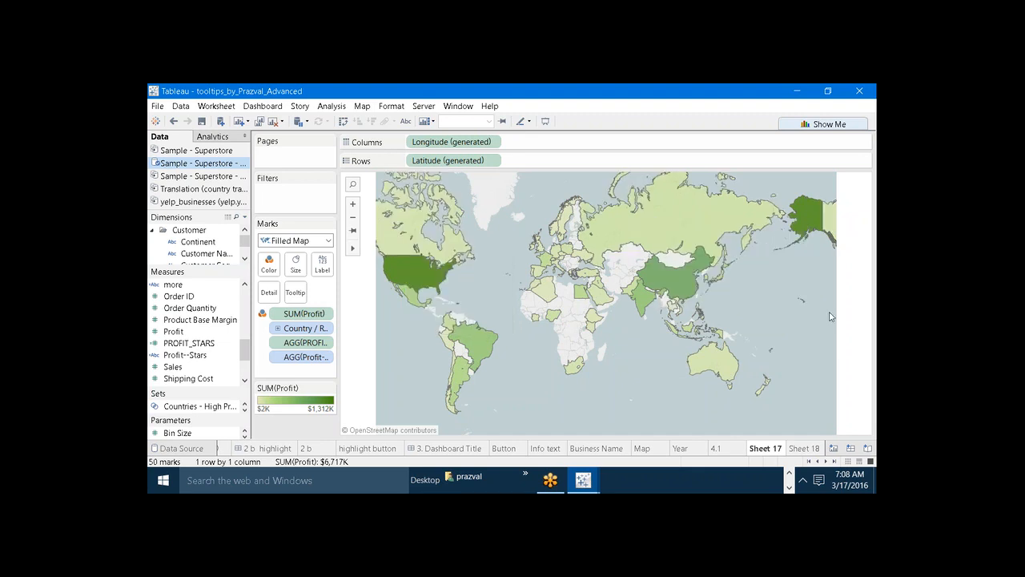
Open the 4 b worksheet and examine the December labels and tooltips on the China and Japan sales lines.
{"action": "left_click", "coordinate": [825, 462]}
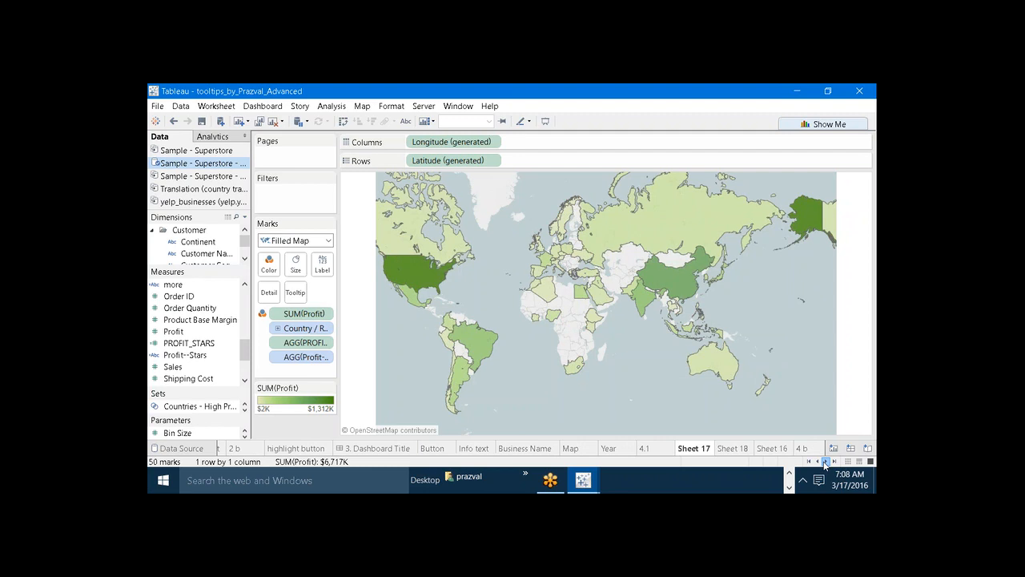
{"action": "left_click", "coordinate": [825, 462]}
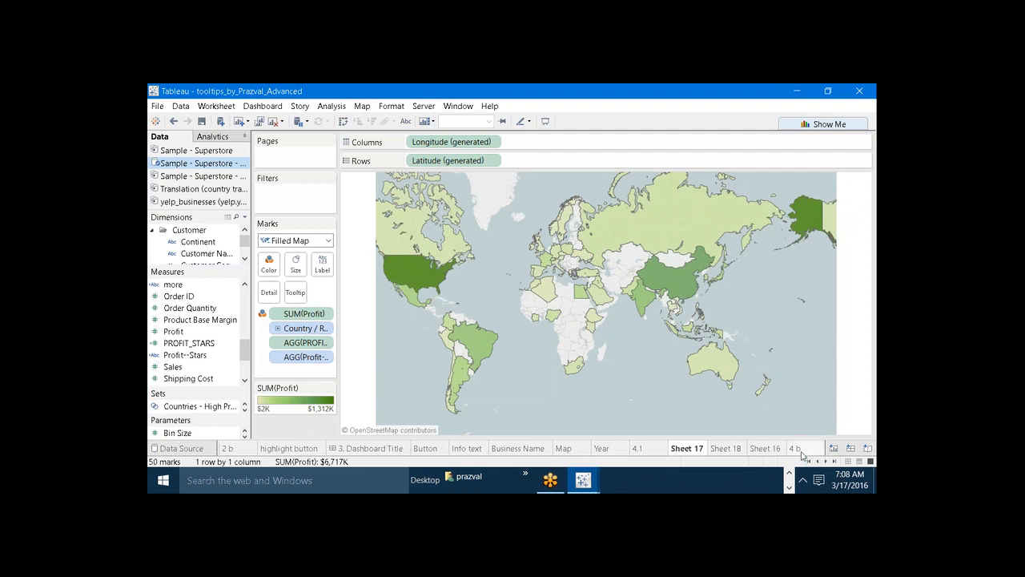
{"action": "left_click", "coordinate": [799, 453]}
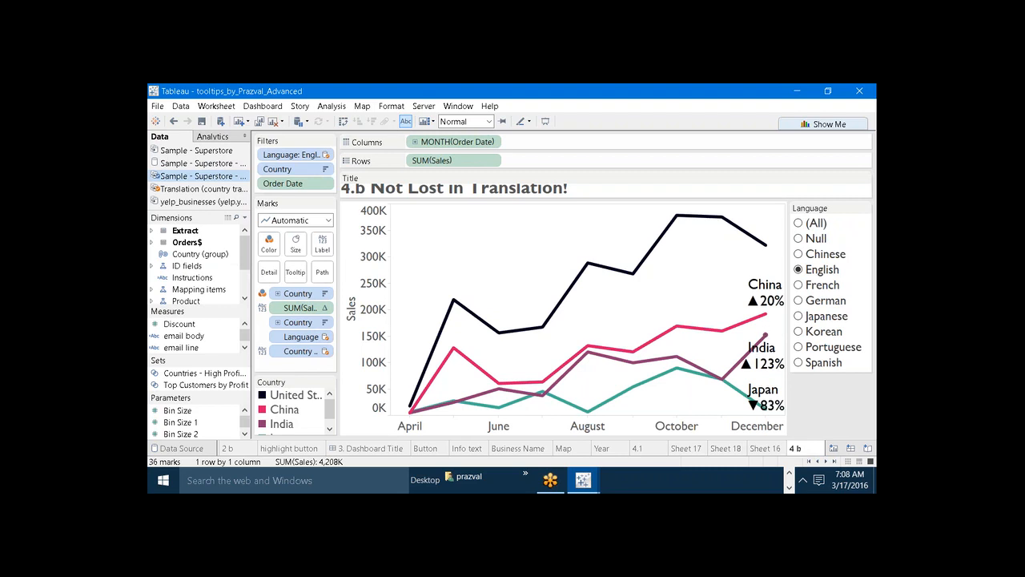
{"action": "mouse_move", "coordinate": [751, 303]}
{"action": "mouse_move", "coordinate": [751, 406]}
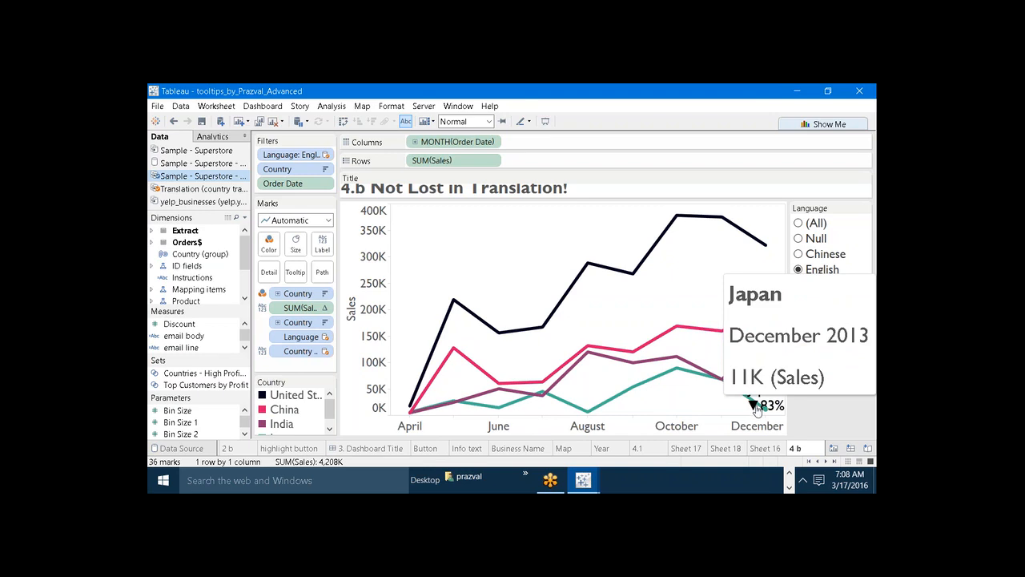
Create a new worksheet from the second Sample - Superstore data source and list Continent on Rows.
{"action": "left_click", "coordinate": [834, 449]}
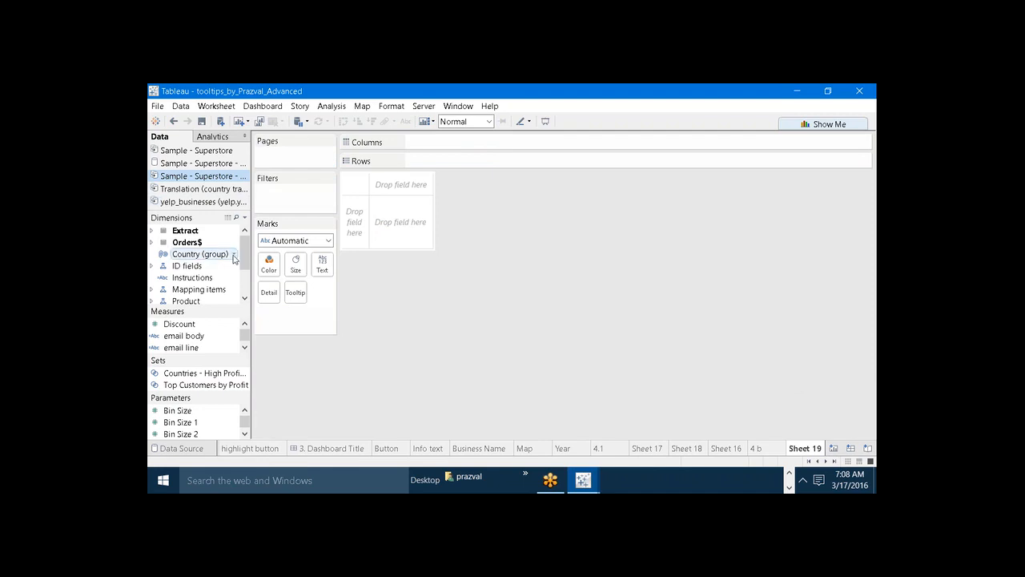
{"action": "left_click", "coordinate": [193, 164]}
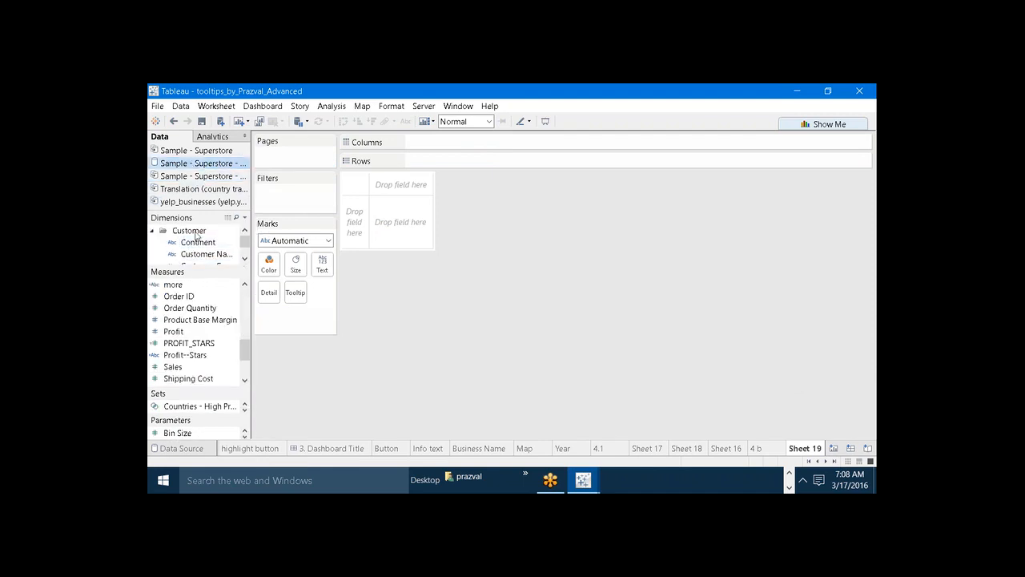
{"action": "left_click_drag", "start_coordinate": [201, 266], "coordinate": [206, 344]}
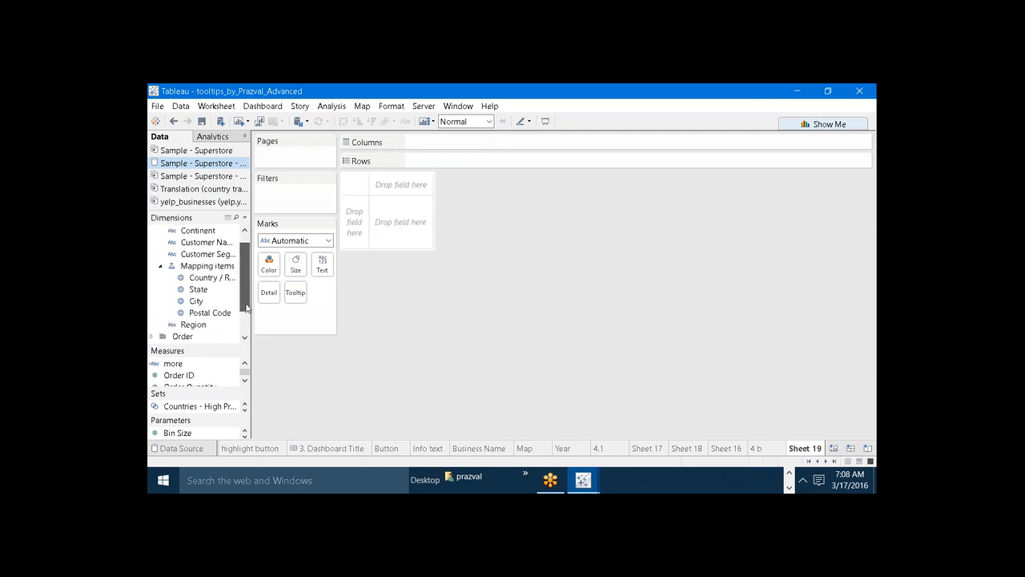
{"action": "left_click_drag", "start_coordinate": [192, 242], "coordinate": [474, 161]}
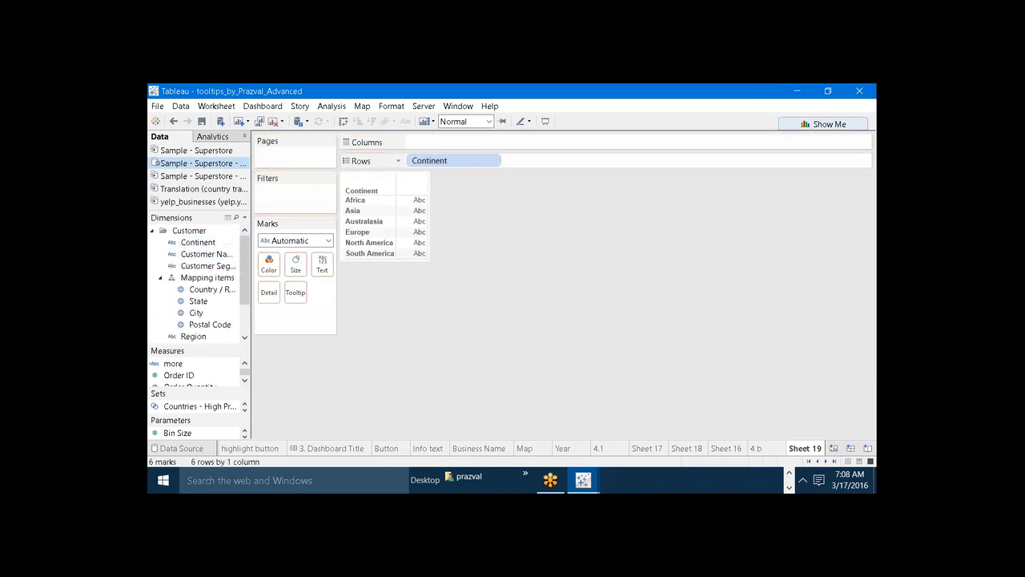
{"action": "mouse_move", "coordinate": [419, 211]}
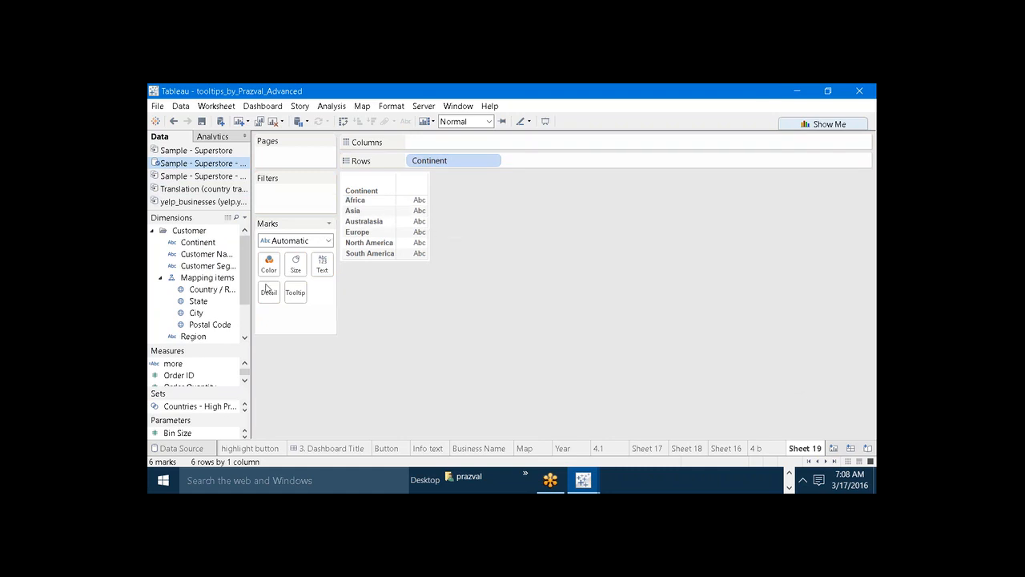
Expand the Order folder and add Order Date by year ahead of Continent on Rows.
{"action": "mouse_move", "coordinate": [199, 350]}
{"action": "left_mouse_down"}
{"action": "mouse_move", "coordinate": [199, 295]}
{"action": "mouse_move", "coordinate": [199, 366]}
{"action": "left_mouse_up"}
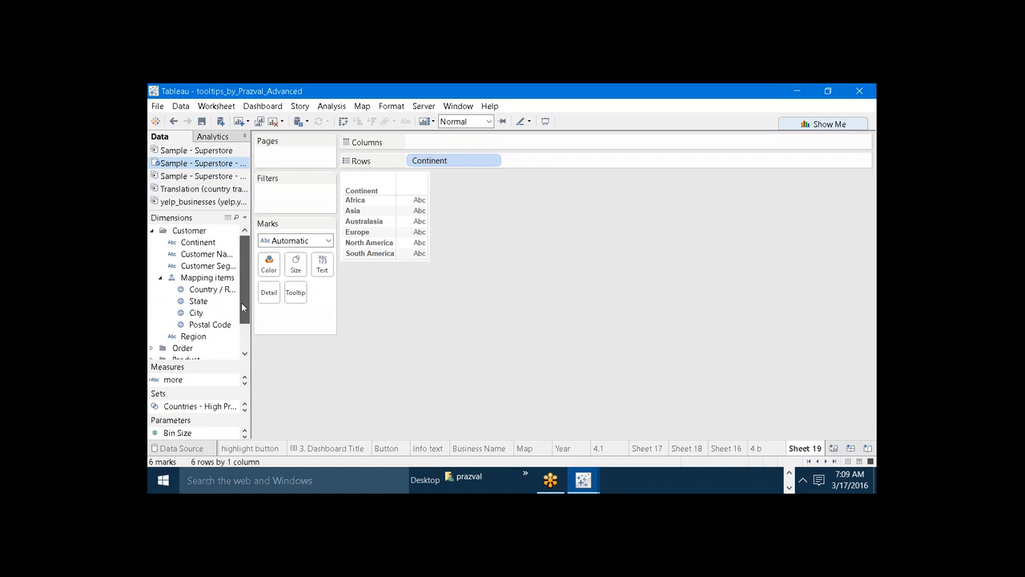
{"action": "scroll", "coordinate": [241, 302], "scroll_direction": "down", "scroll_amount": 1}
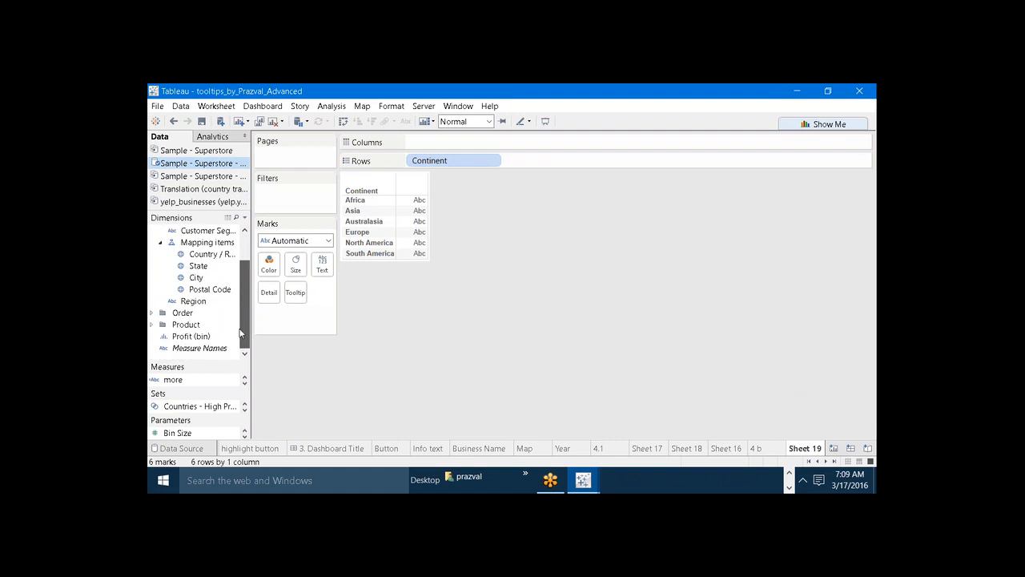
{"action": "left_click", "coordinate": [152, 312]}
{"action": "left_click_drag", "start_coordinate": [200, 324], "coordinate": [418, 157]}
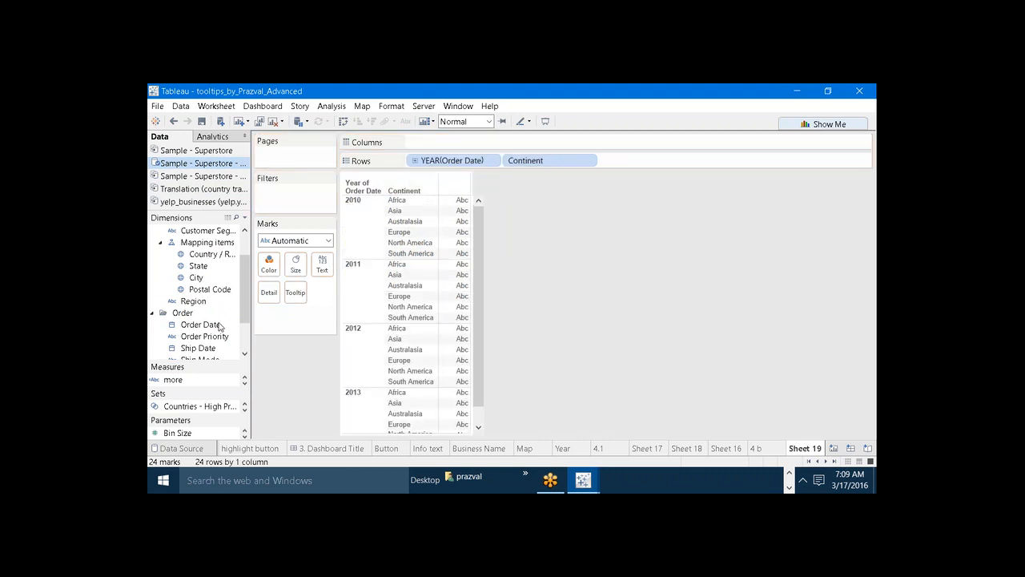
Add Sales to Columns and set the mark type to Line.
{"action": "left_click_drag", "start_coordinate": [195, 367], "coordinate": [196, 242]}
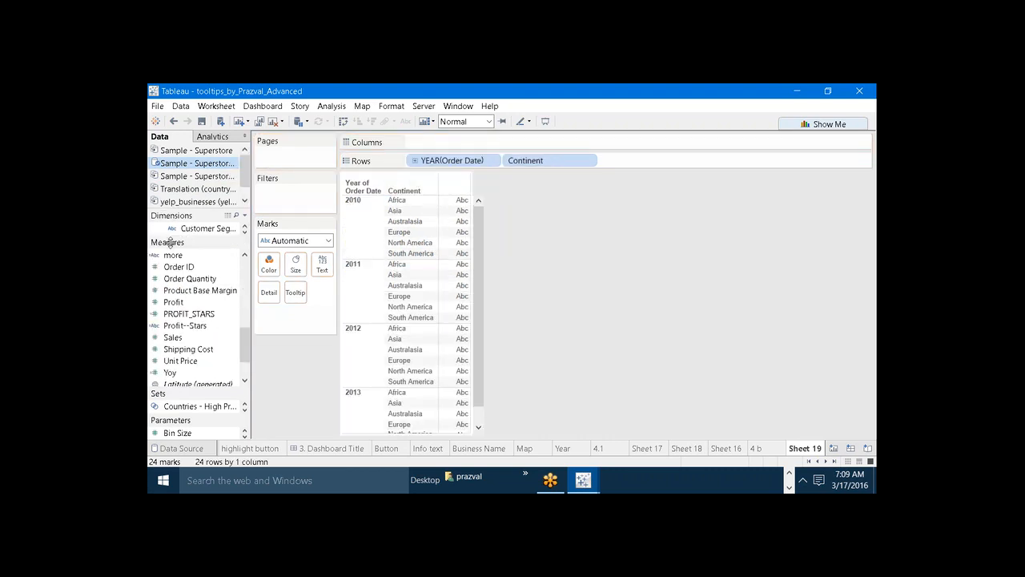
{"action": "left_click_drag", "start_coordinate": [173, 338], "coordinate": [432, 142]}
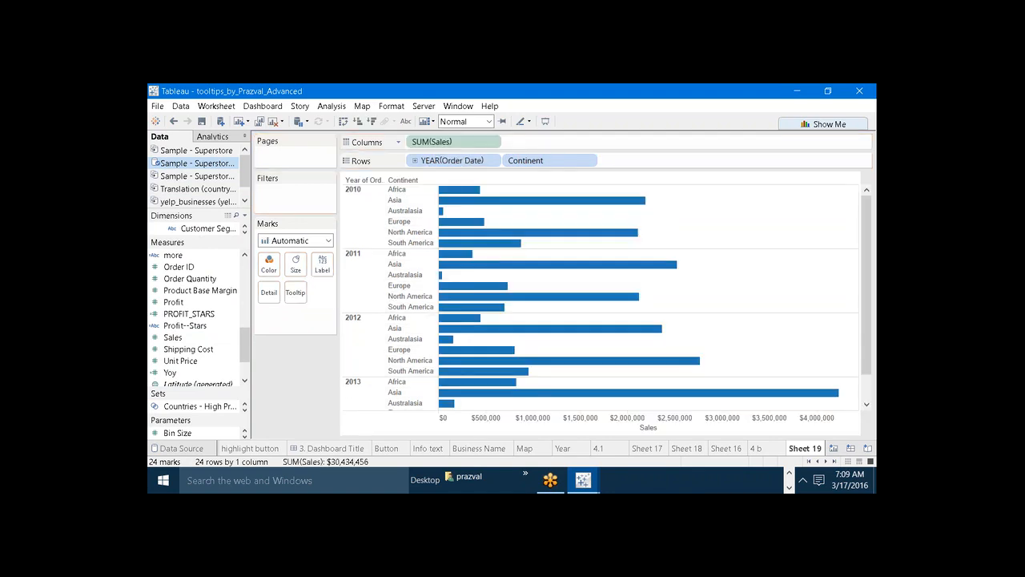
{"action": "left_click", "coordinate": [328, 241]}
{"action": "left_click", "coordinate": [301, 283]}
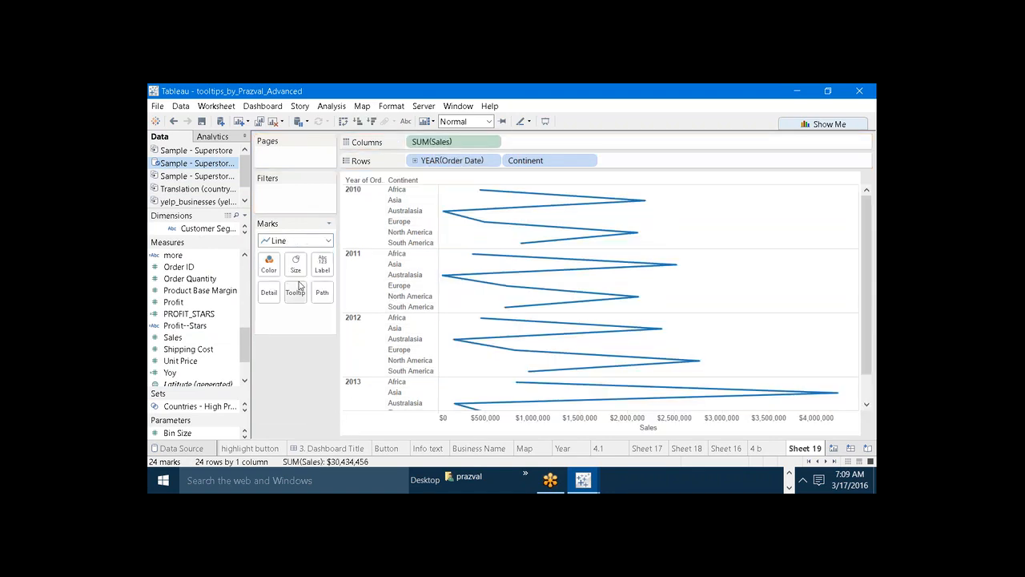
Swap rows and columns, and move Continent to Rows ahead of Sales.
{"action": "left_click", "coordinate": [342, 121]}
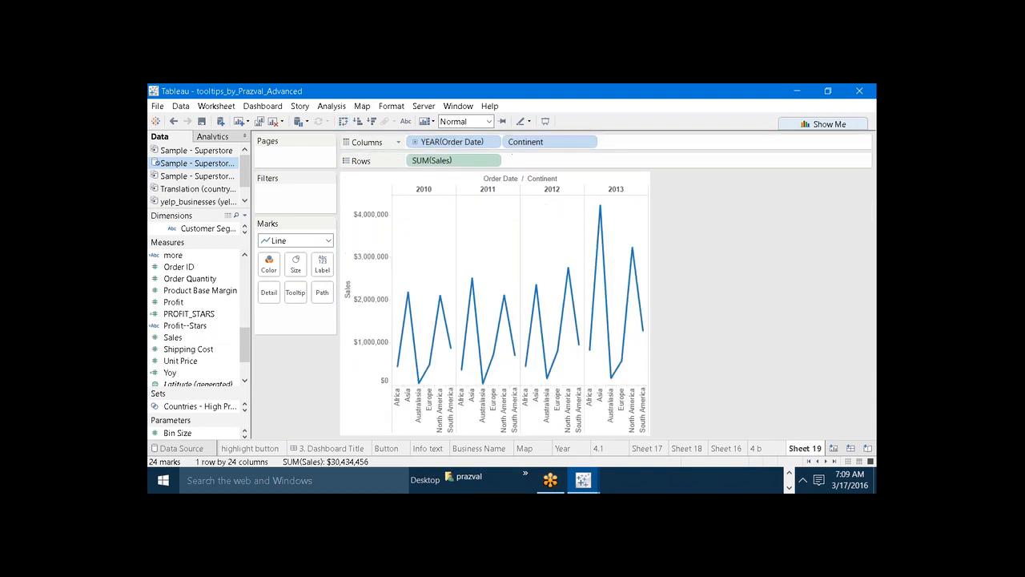
{"action": "left_click_drag", "start_coordinate": [513, 146], "coordinate": [530, 162]}
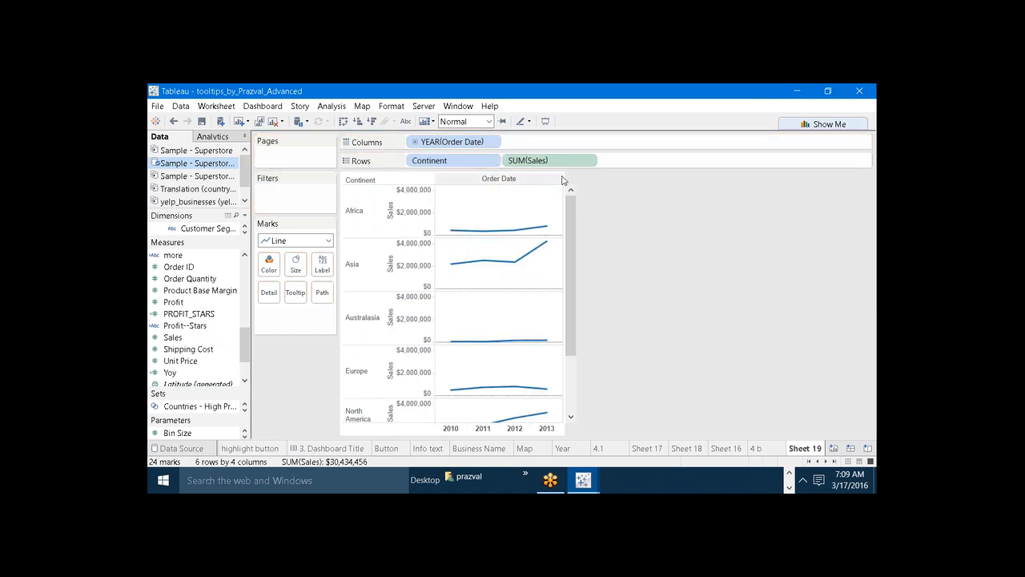
{"action": "left_click_drag", "start_coordinate": [571, 218], "coordinate": [588, 196]}
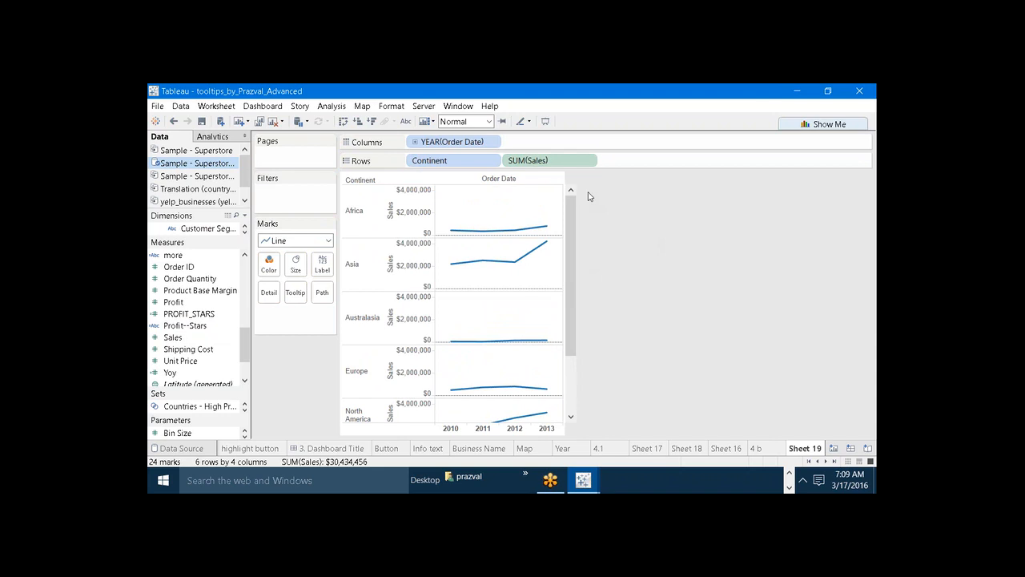
Inspect the default tooltips of Africa's 2013 and 2012 sales points and clear the mark selection.
{"action": "mouse_move", "coordinate": [547, 231]}
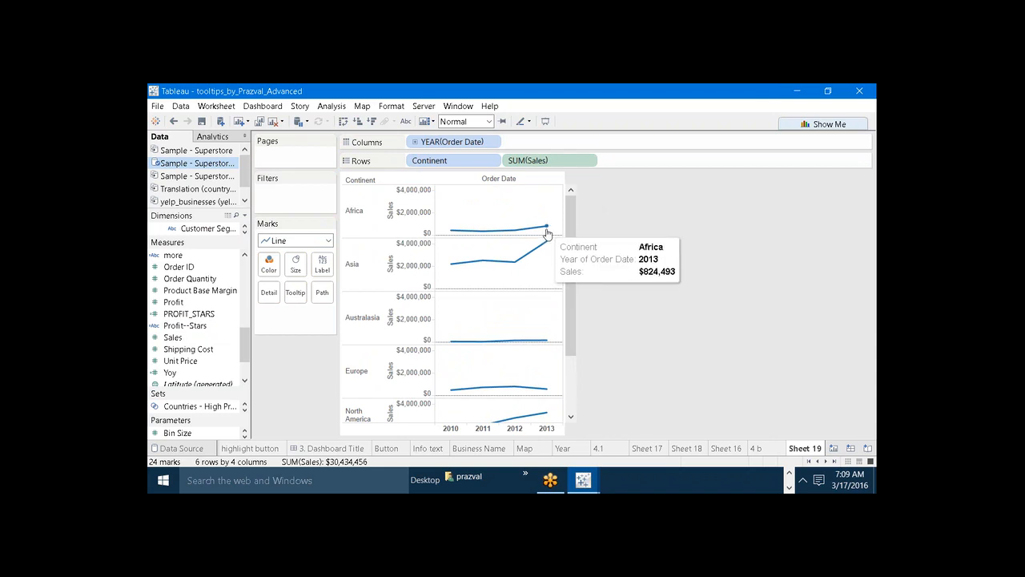
{"action": "left_click", "coordinate": [516, 231]}
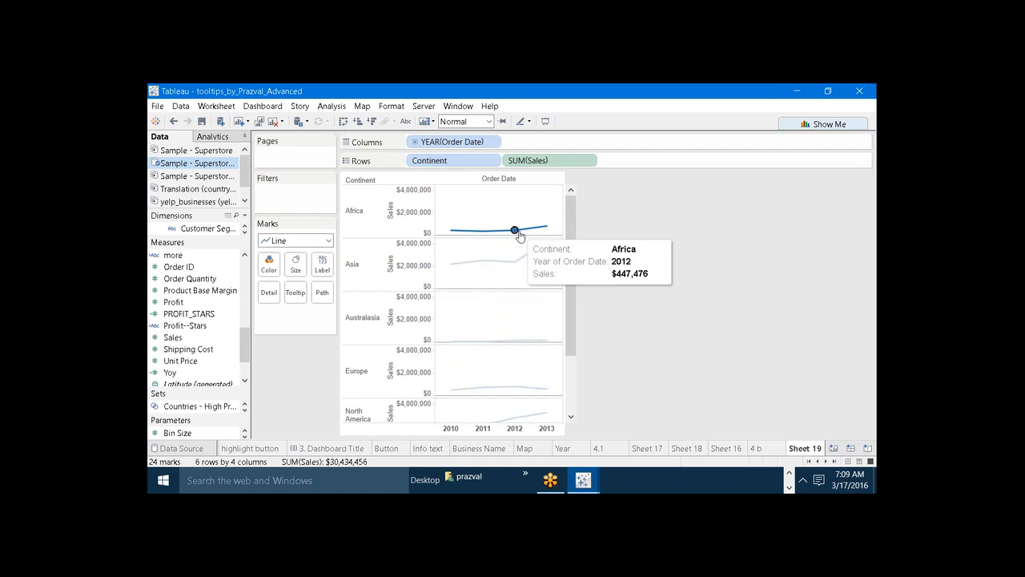
{"action": "left_click", "coordinate": [515, 231]}
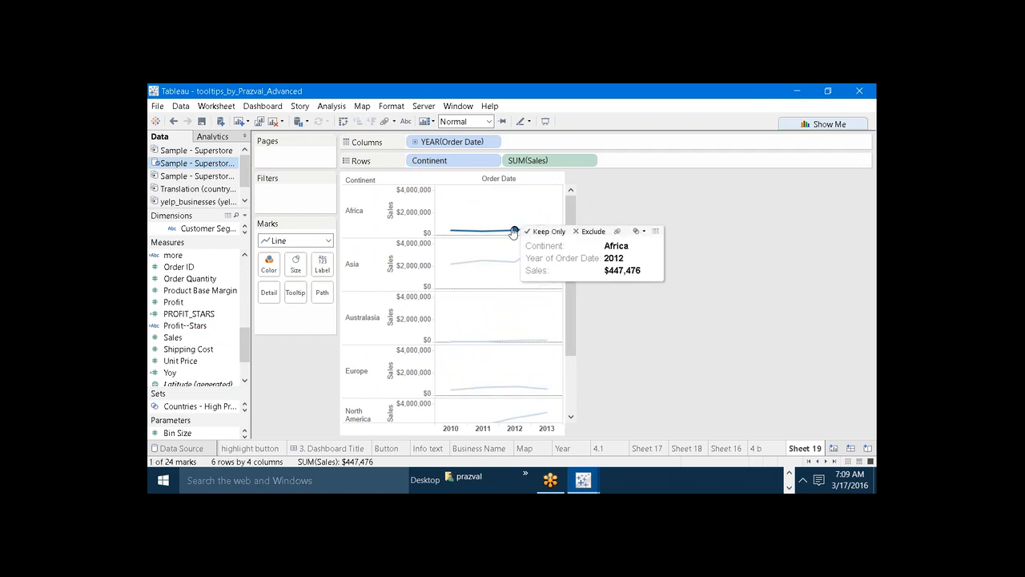
{"action": "left_click", "coordinate": [477, 191]}
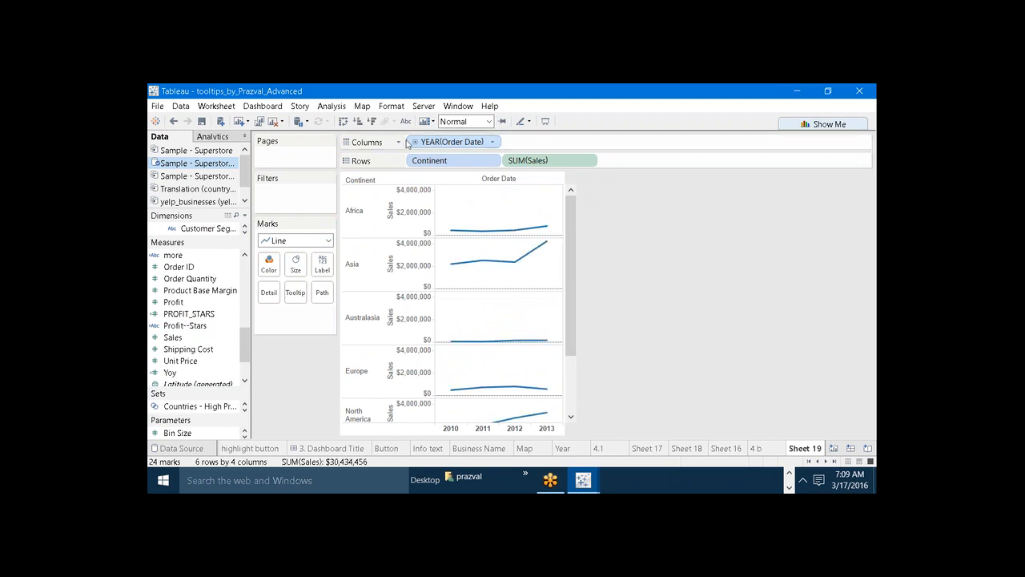
Show mark labels on the continent sales lines and compare the sheet with worksheet 4 b.
{"action": "left_click", "coordinate": [406, 121]}
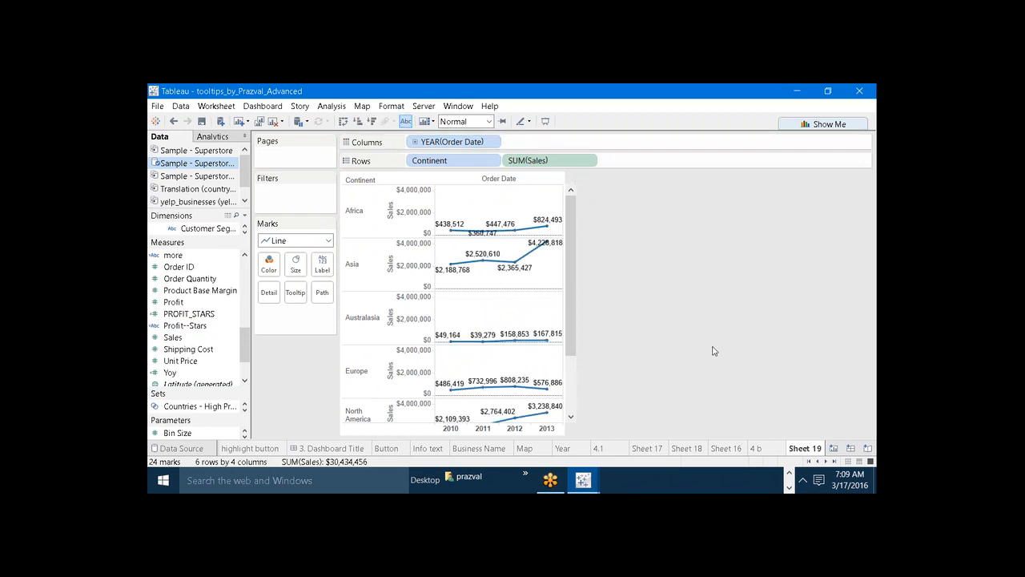
{"action": "left_click", "coordinate": [754, 450]}
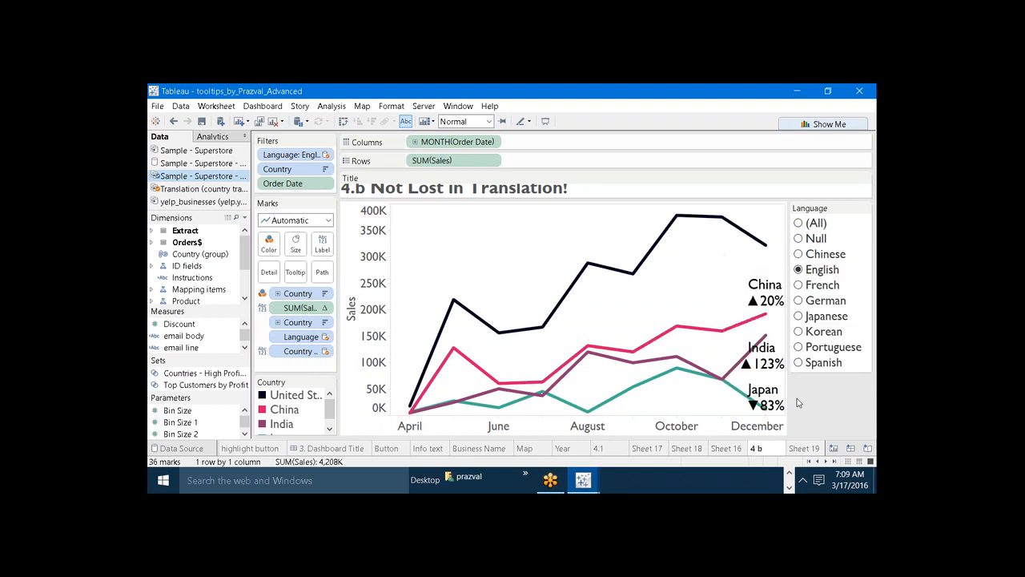
{"action": "left_click", "coordinate": [805, 450]}
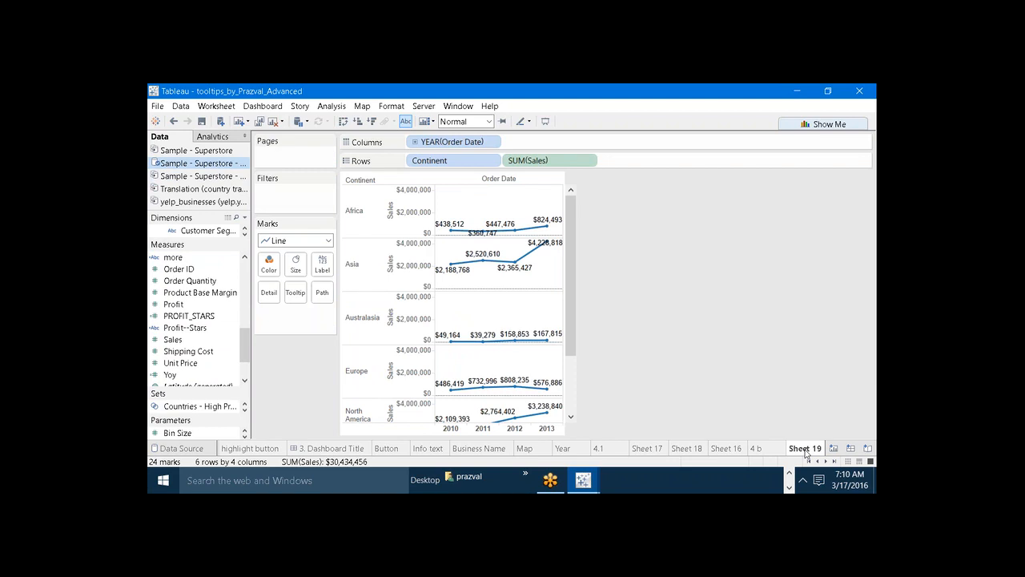
Move Continent from Rows to Color, widen the chart and turn off the mark labels.
{"action": "left_click_drag", "start_coordinate": [432, 160], "coordinate": [269, 262]}
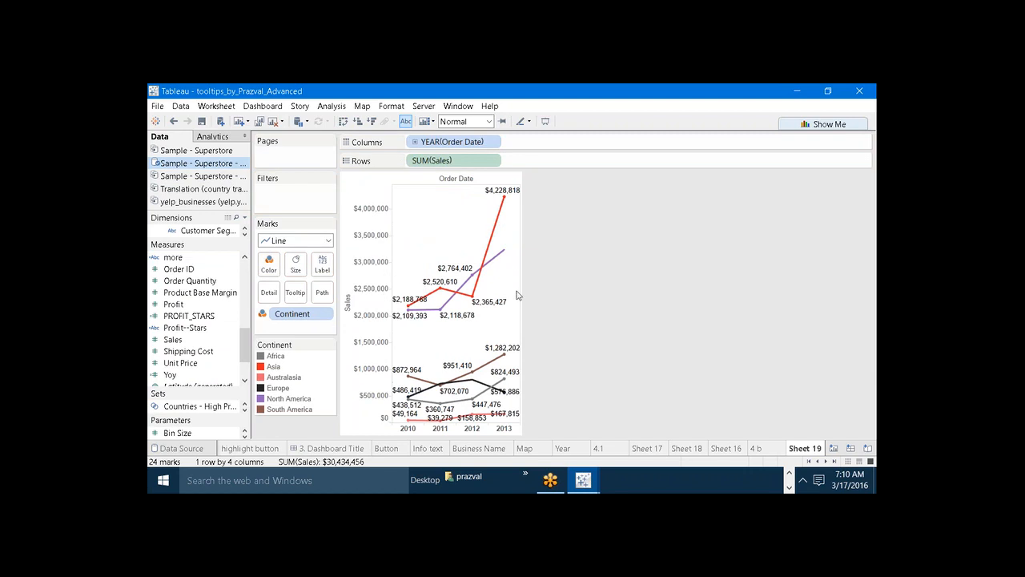
{"action": "left_click_drag", "start_coordinate": [522, 219], "coordinate": [697, 239]}
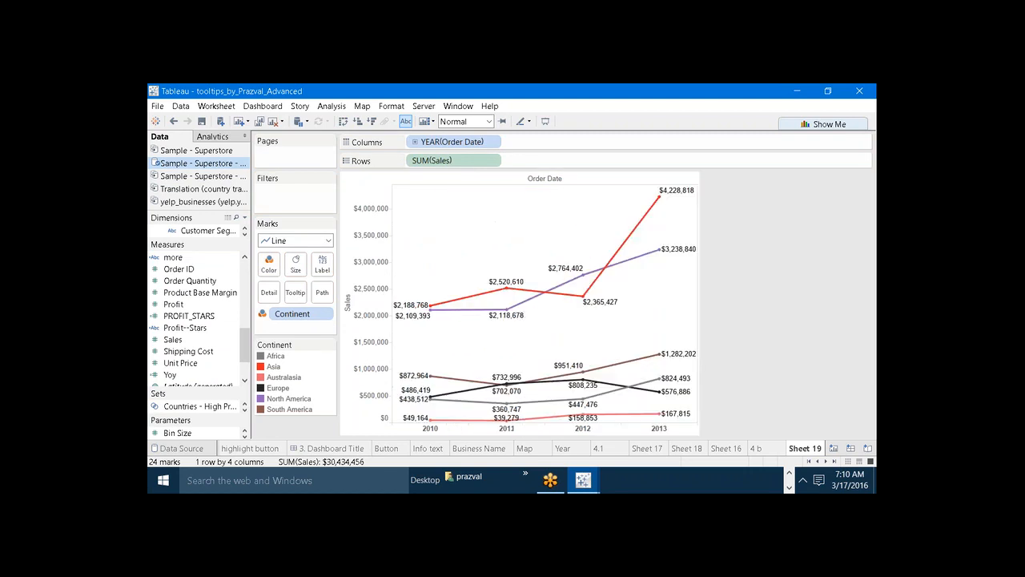
{"action": "left_click", "coordinate": [405, 121]}
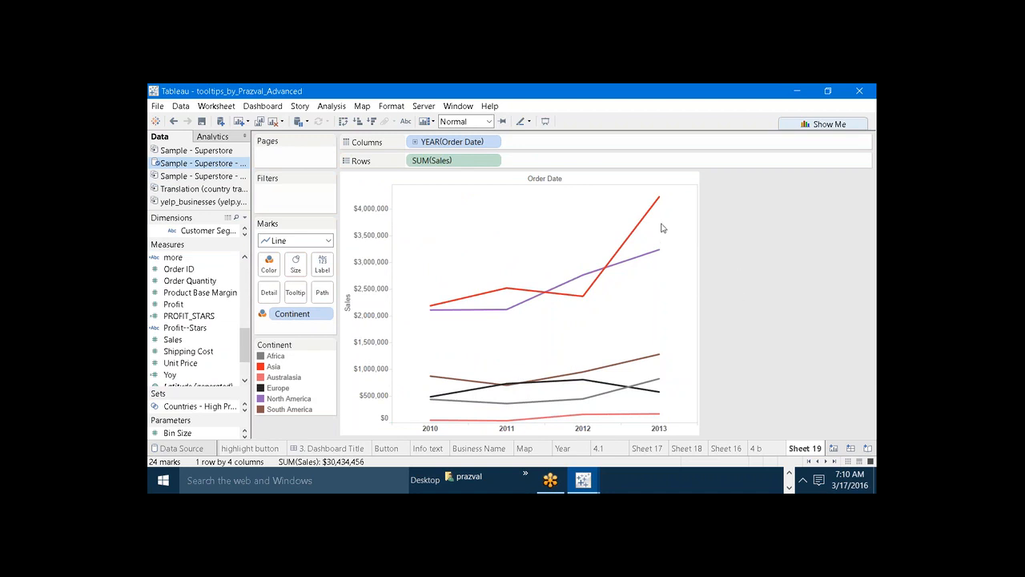
Inspect the tooltips on Asia's sales line and compare the chart with the growth labels on worksheet 4 b.
{"action": "mouse_move", "coordinate": [658, 200]}
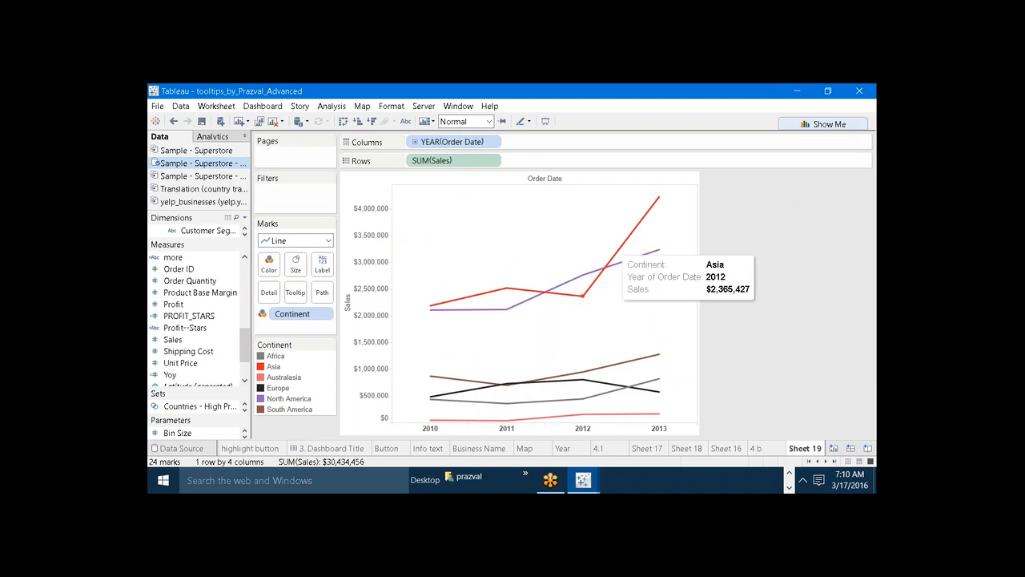
{"action": "mouse_move", "coordinate": [581, 287]}
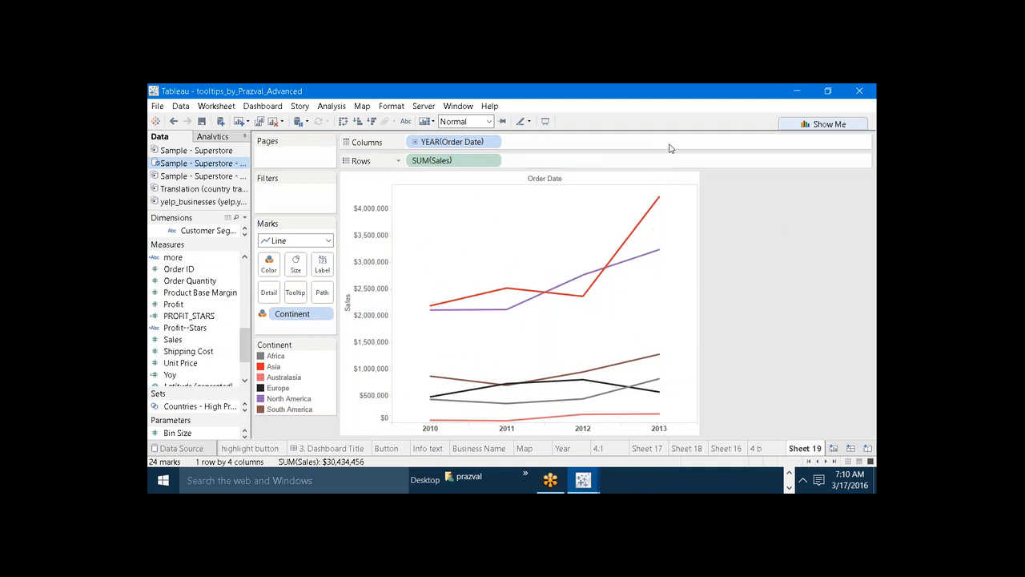
{"action": "left_click", "coordinate": [679, 95]}
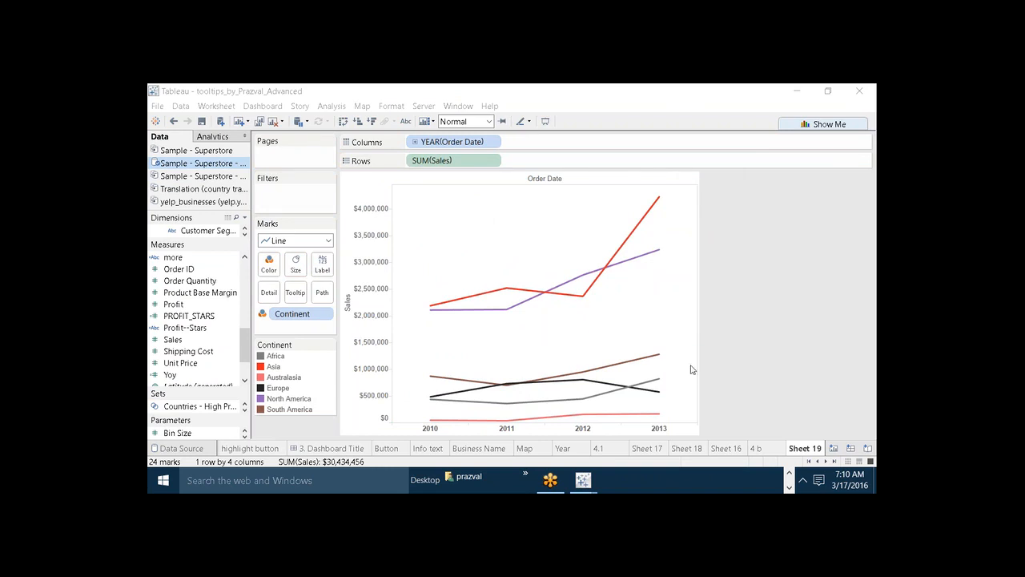
{"action": "left_click", "coordinate": [756, 448]}
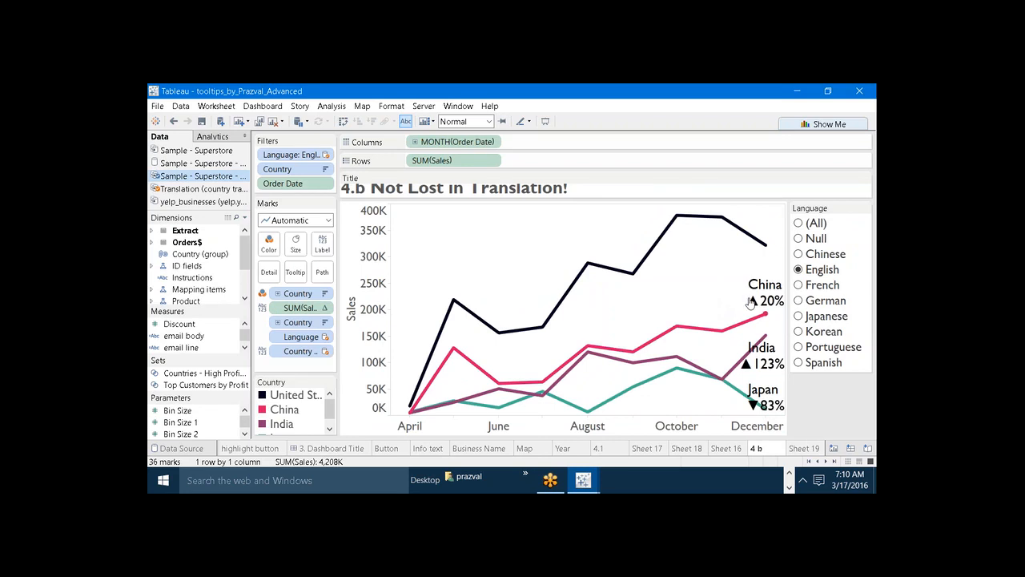
{"action": "mouse_move", "coordinate": [753, 301]}
{"action": "left_click", "coordinate": [797, 449]}
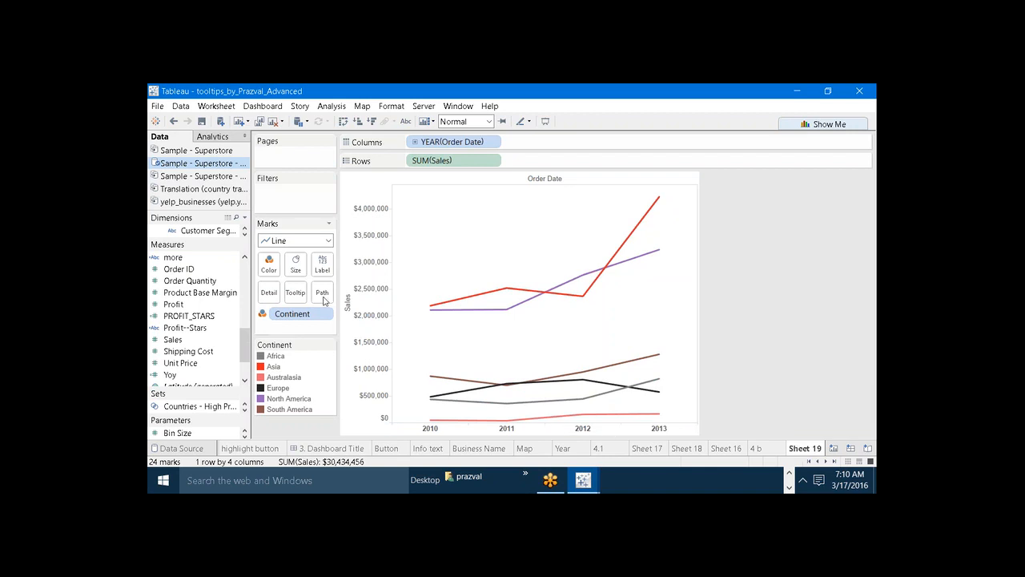
Create a calculated field named Sales_Growth in the Superstore English extract.
{"action": "left_click", "coordinate": [246, 217]}
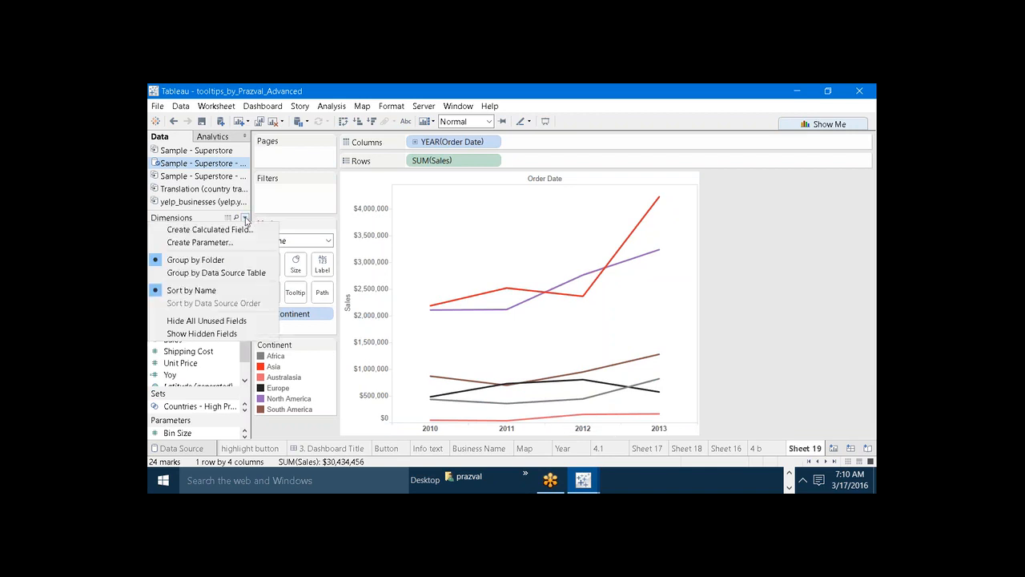
{"action": "left_click", "coordinate": [241, 227]}
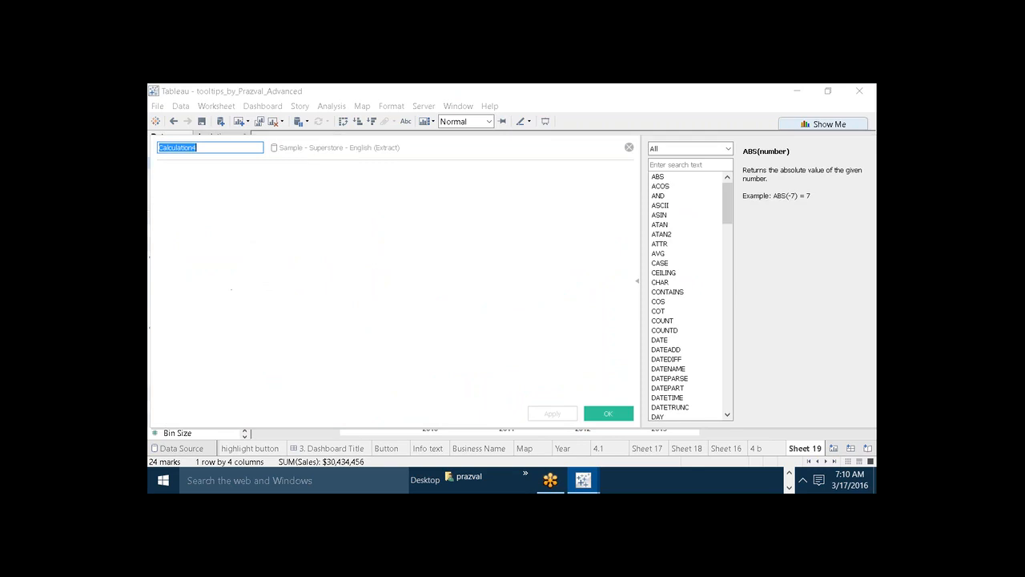
{"action": "left_click_drag", "start_coordinate": [327, 148], "coordinate": [438, 278]}
{"action": "type", "text": "S"}
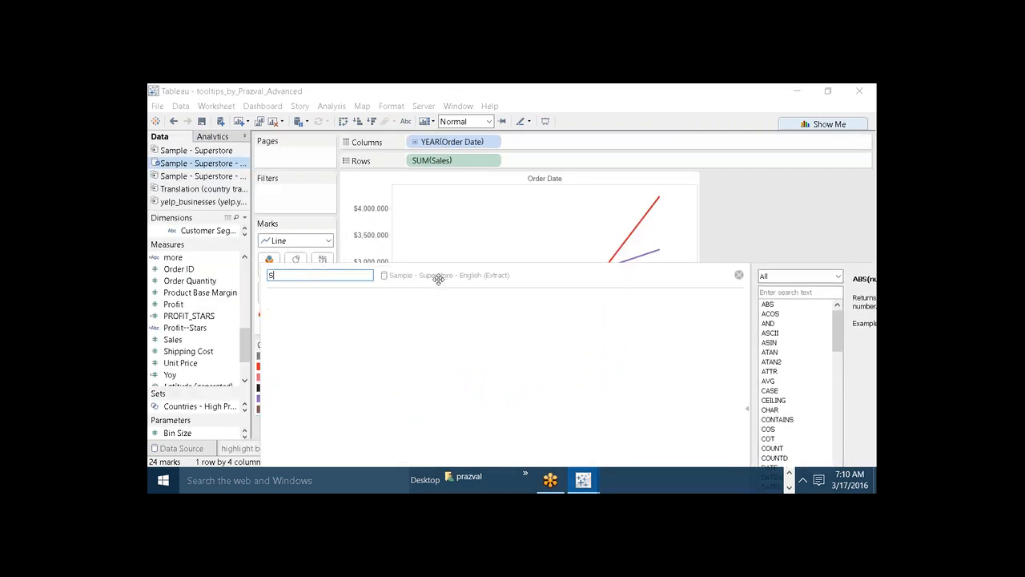
{"action": "type", "text": "ales_Go"}
Begin the Sales_Growth formula with ZN(SUM([Sales])).
{"action": "left_click", "coordinate": [400, 340]}
{"action": "type", "text": "ZN("}
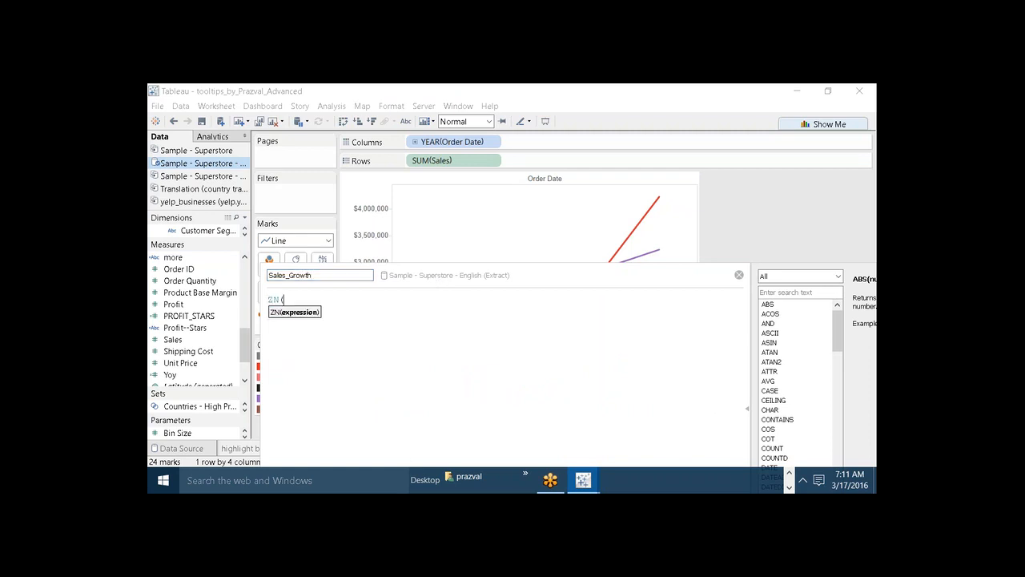
{"action": "type", "text": "SUM(S"}
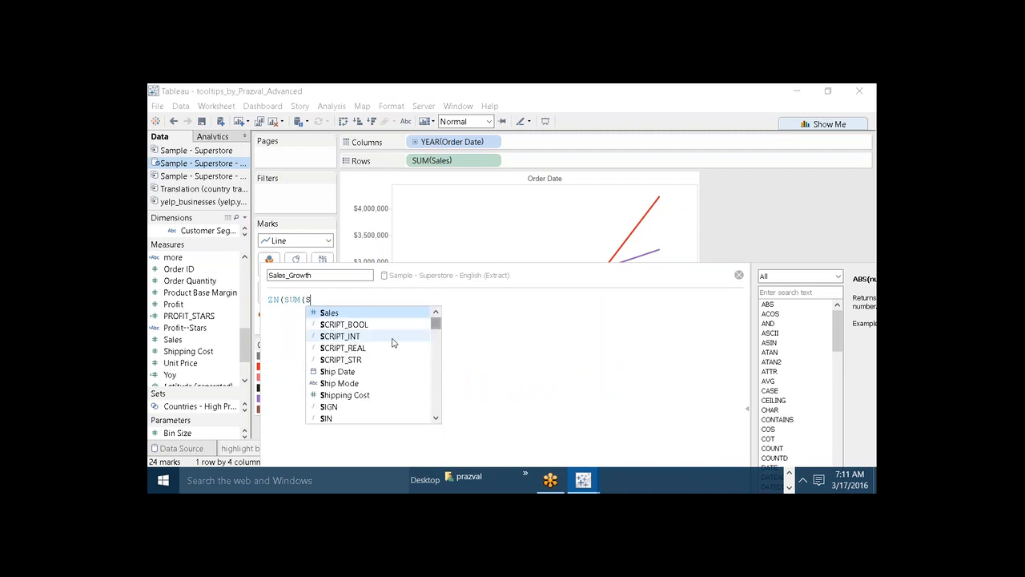
{"action": "key", "text": "Return"}
{"action": "type", "text": "))"}
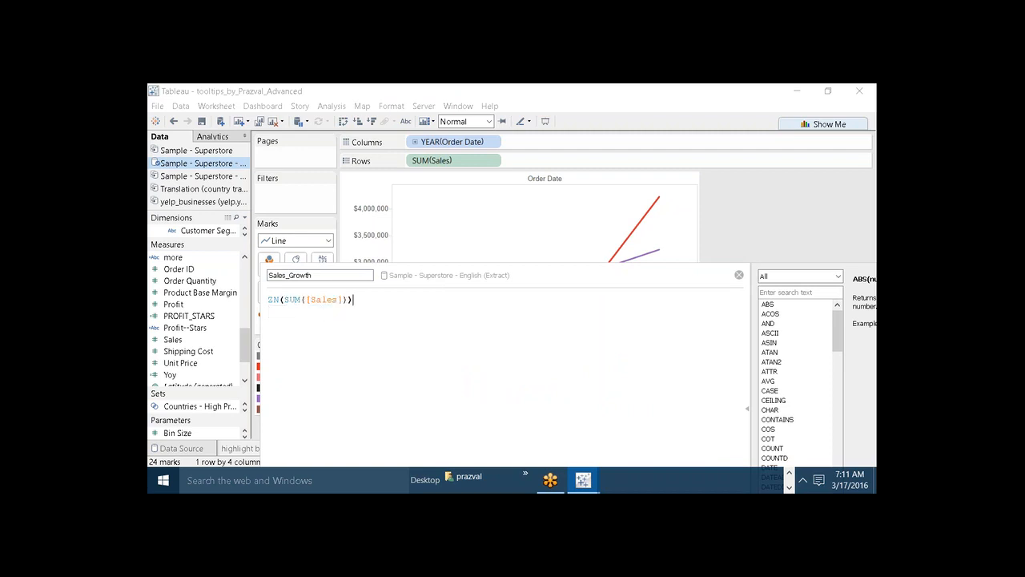
{"action": "type", "text": " - LOOK"}
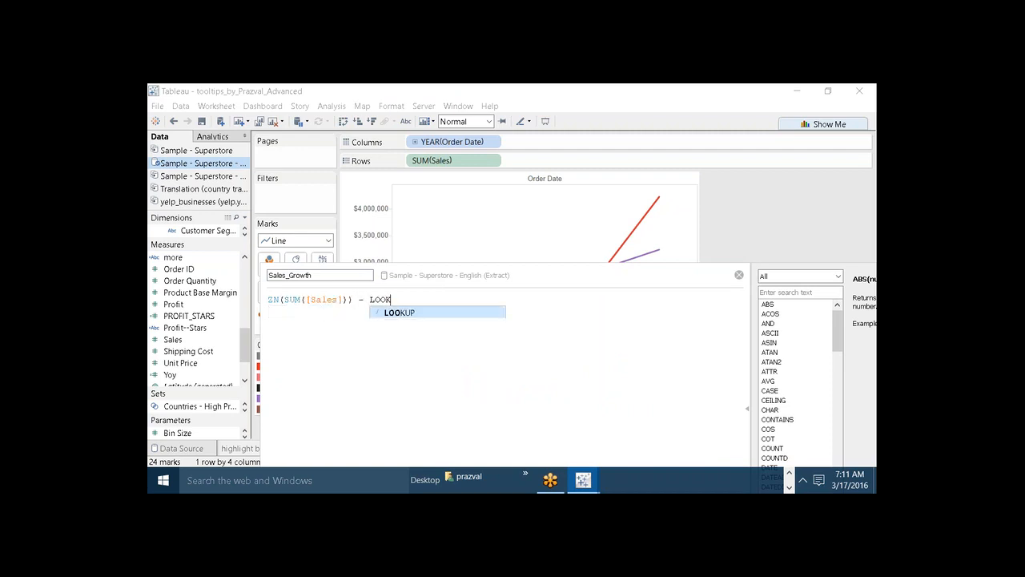
{"action": "type", "text": "UP(ZN"}
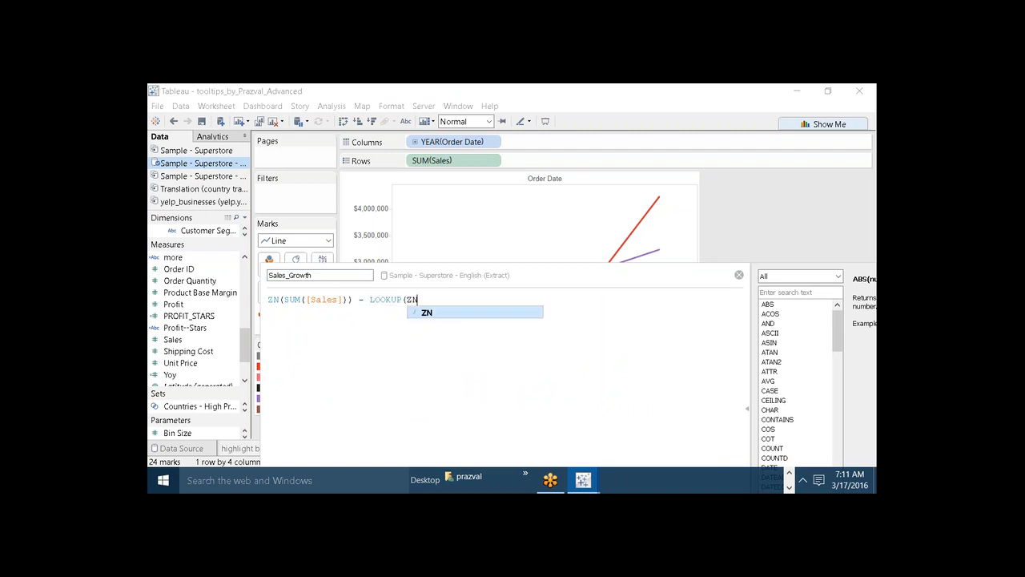
{"action": "type", "text": "(SUM"}
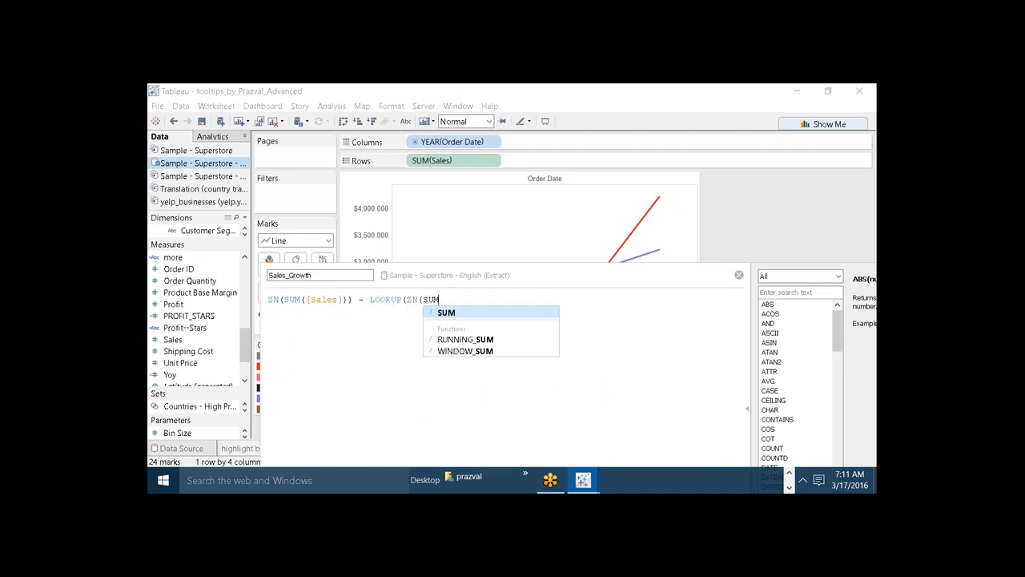
{"action": "type", "text": "([Sales]"}
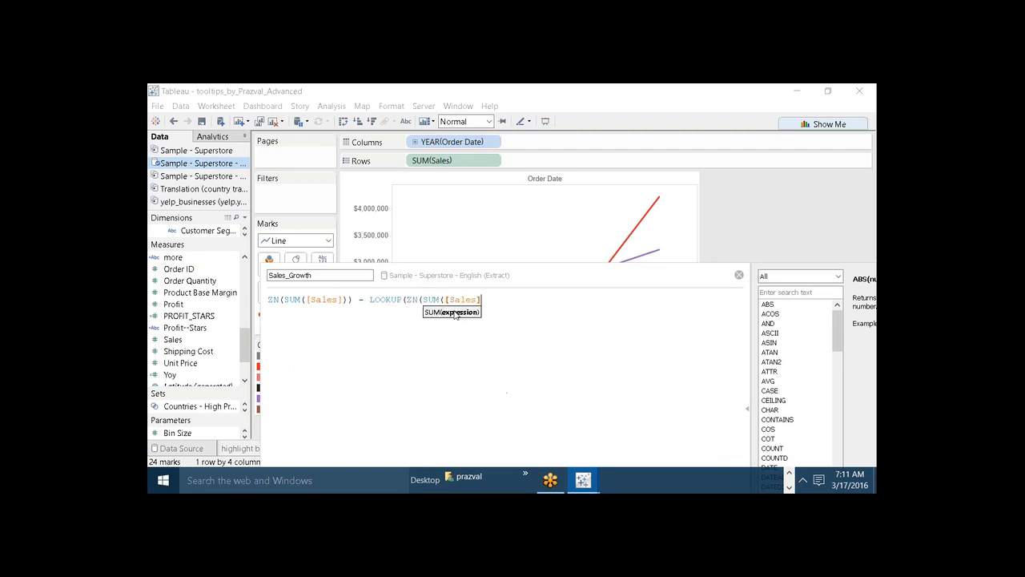
{"action": "type", "text": ")),"}
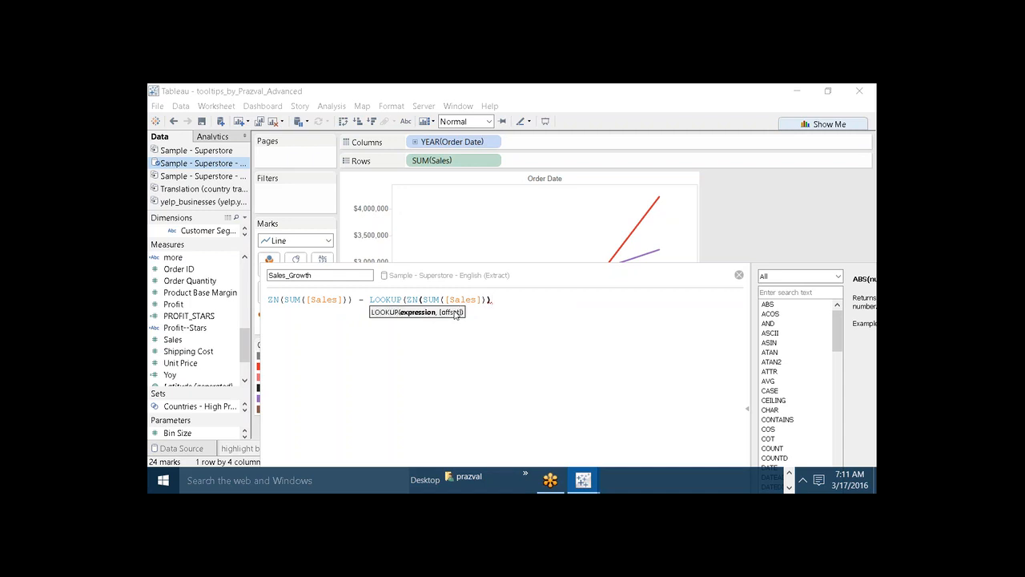
Rework the subtracted term so ZN wraps the lookup with an offset of -1: ZN(LOOKUP(SUM([Sales]),-1)).
{"action": "left_click", "coordinate": [419, 299]}
{"action": "key", "text": "BackSpace"}
{"action": "key", "text": "BackSpace"}
{"action": "key", "text": "BackSpace"}
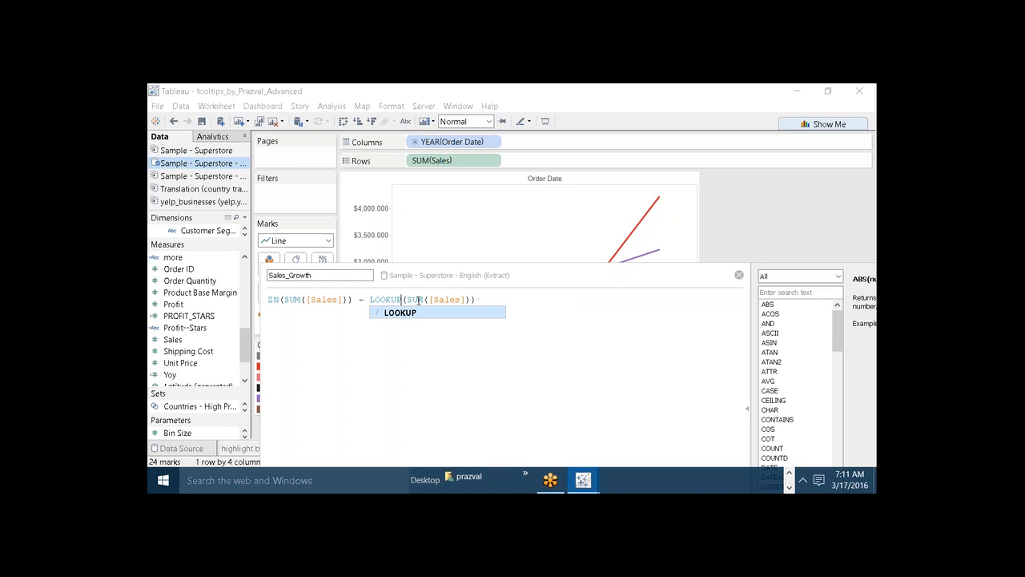
{"action": "left_click", "coordinate": [370, 300]}
{"action": "type", "text": "ZN("}
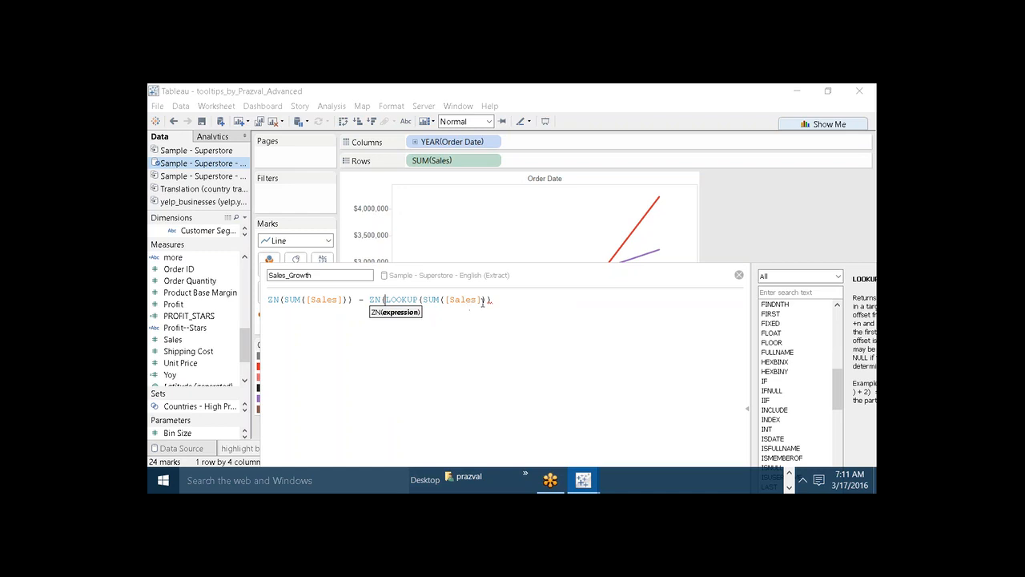
{"action": "left_click", "coordinate": [486, 299]}
{"action": "type", "text": ",-1"}
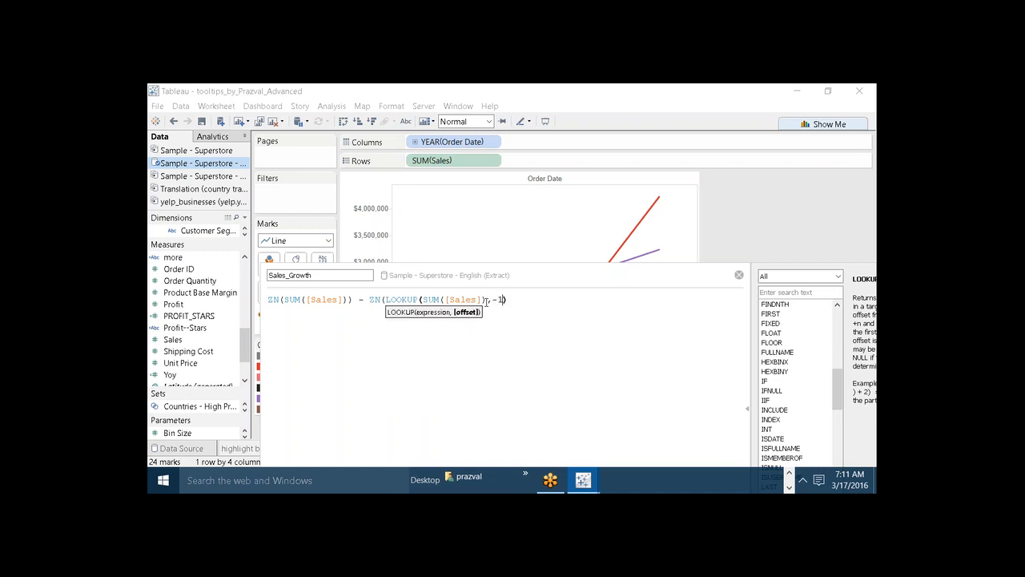
{"action": "left_click", "coordinate": [510, 300]}
{"action": "type", "text": ")"}
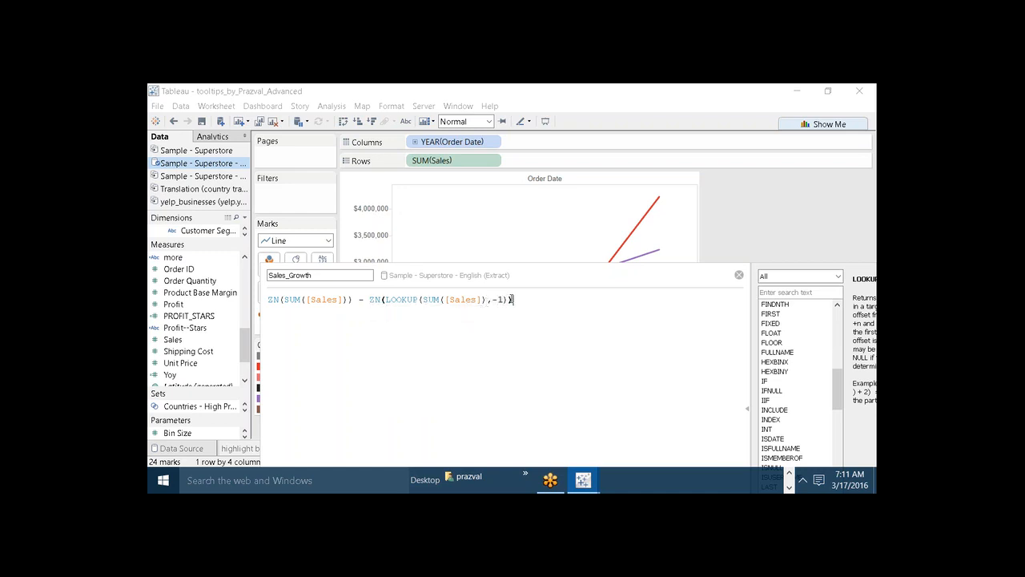
{"action": "type", "text": ")"}
Enclose the whole sales difference in an outer pair of parentheses.
{"action": "key", "text": "Left"}
{"action": "key", "text": "Left"}
{"action": "key", "text": "Left"}
{"action": "key", "text": "Left"}
{"action": "key", "text": "Left"}
{"action": "key", "text": "Left"}
{"action": "key", "text": "Left"}
{"action": "key", "text": "Left"}
{"action": "key", "text": "Left"}
{"action": "key", "text": "Left"}
{"action": "key", "text": "Left"}
{"action": "key", "text": "Left"}
{"action": "key", "text": "Left"}
{"action": "key", "text": "Left"}
{"action": "key", "text": "Left"}
{"action": "key", "text": "Left"}
{"action": "key", "text": "Left"}
{"action": "key", "text": "Left"}
{"action": "key", "text": "Left"}
{"action": "key", "text": "Left"}
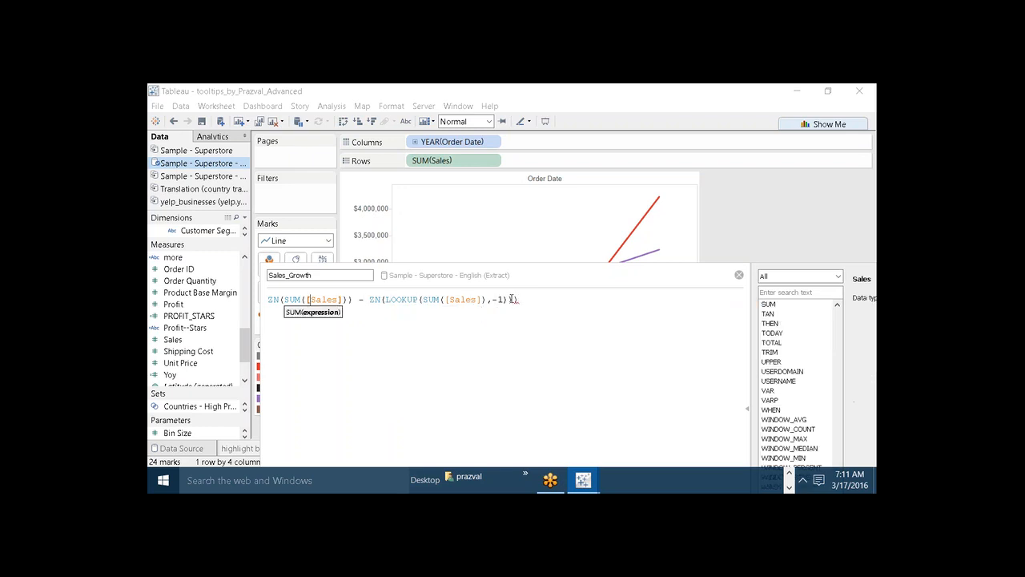
{"action": "key", "text": "Left"}
{"action": "key", "text": "Left"}
{"action": "key", "text": "Left"}
{"action": "key", "text": "Left"}
{"action": "key", "text": "Left"}
{"action": "key", "text": "Left"}
{"action": "key", "text": "Left"}
{"action": "type", "text": "("}
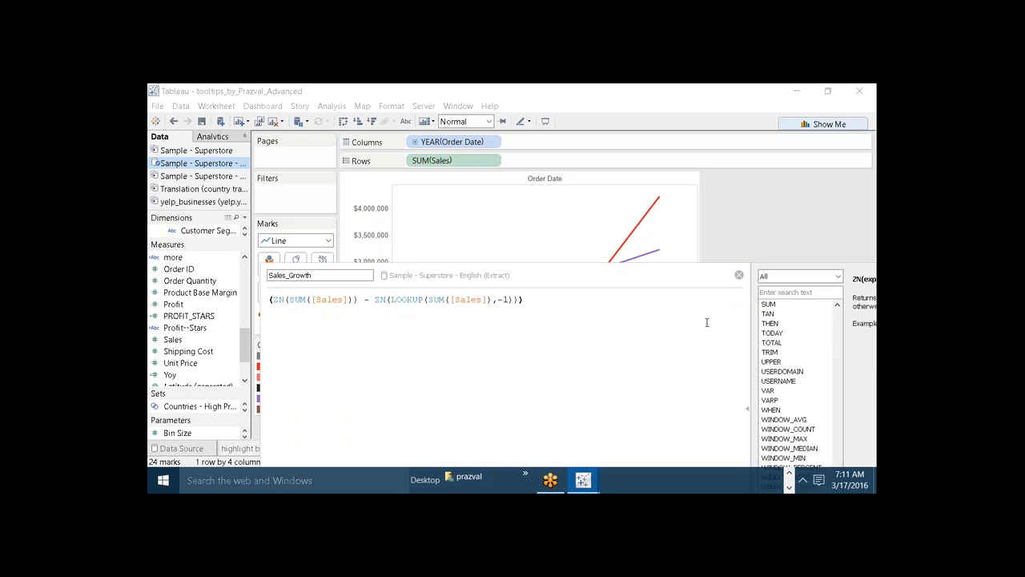
{"action": "left_click", "coordinate": [540, 298]}
{"action": "type", "text": ")"}
Divide the difference by a copy of ZN(LOOKUP(SUM([Sales]),-1)) and save the Sales_Growth calculation.
{"action": "mouse_move", "coordinate": [374, 302]}
{"action": "left_mouse_down"}
{"action": "mouse_move", "coordinate": [517, 301]}
{"action": "mouse_move", "coordinate": [376, 298]}
{"action": "left_mouse_up"}
{"action": "key", "text": "ctrl+c"}
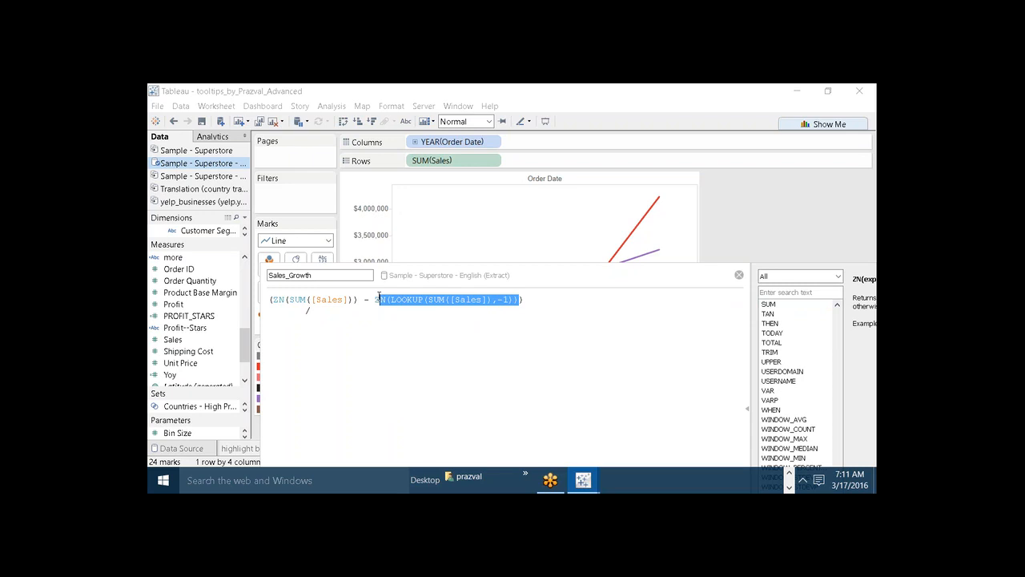
{"action": "left_click", "coordinate": [327, 314]}
{"action": "key", "text": "ctrl+v"}
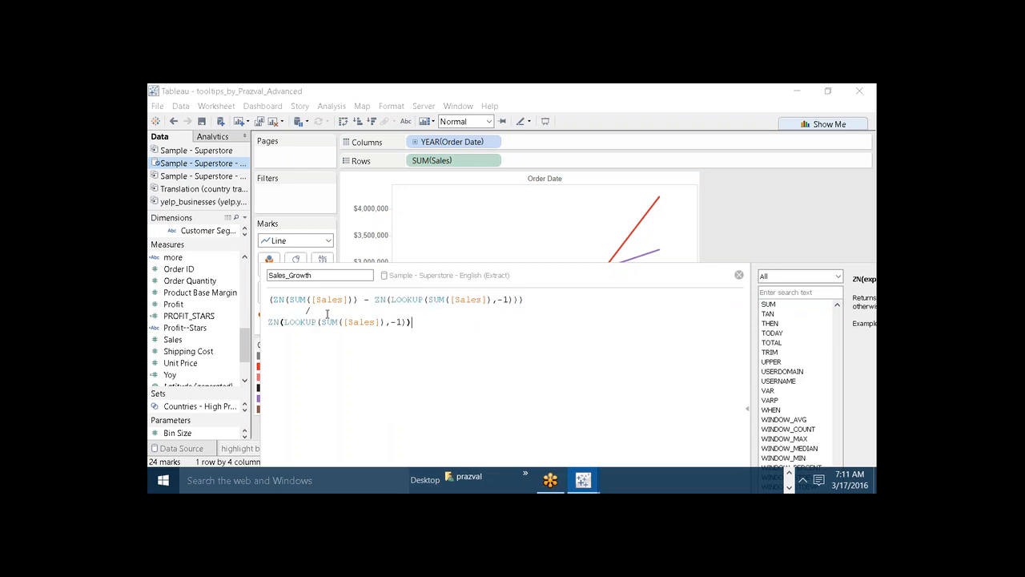
{"action": "scroll", "coordinate": [327, 314], "scroll_direction": "up", "scroll_amount": 4}
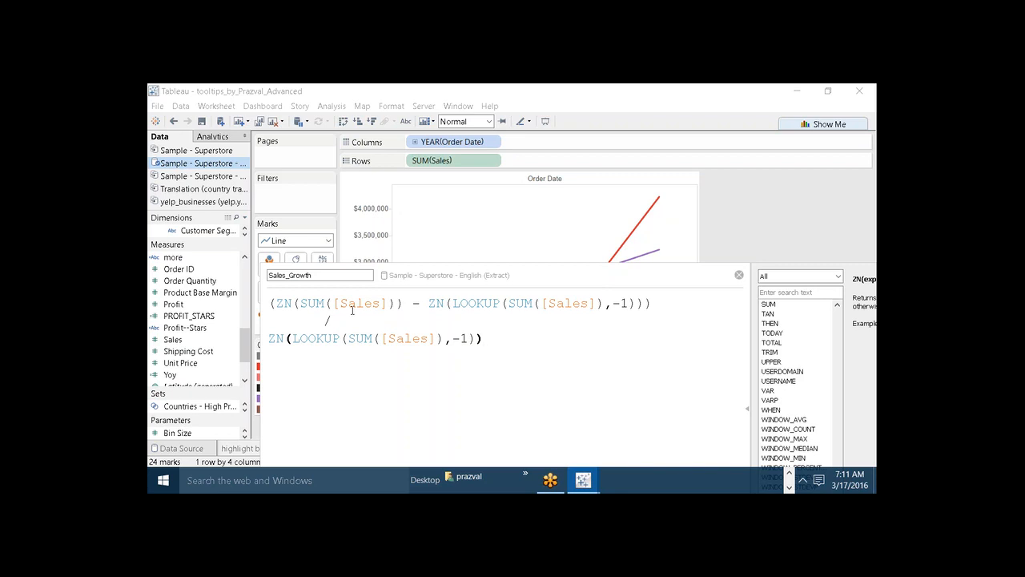
{"action": "left_click_drag", "start_coordinate": [385, 275], "coordinate": [354, 147]}
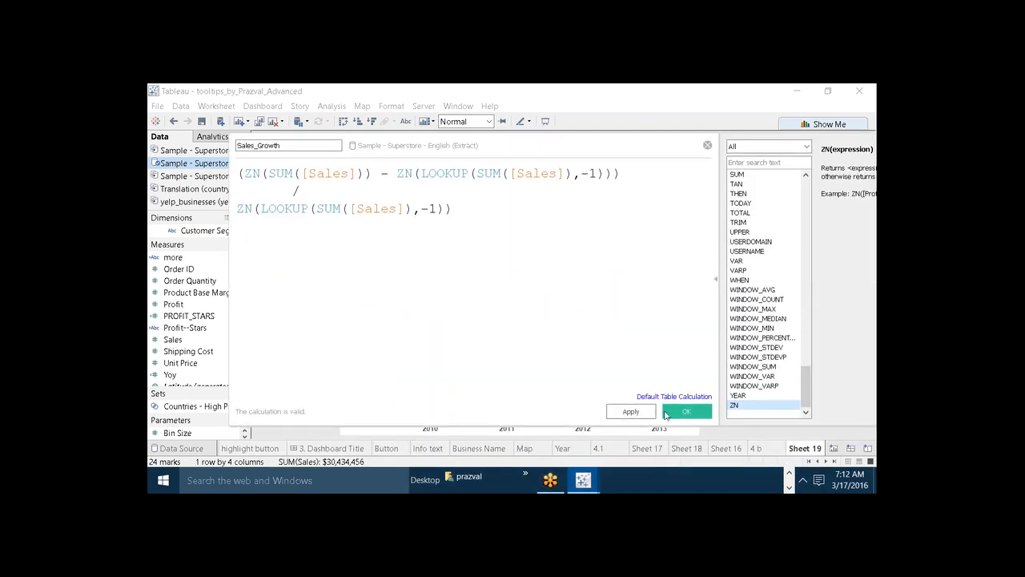
{"action": "left_click", "coordinate": [670, 413]}
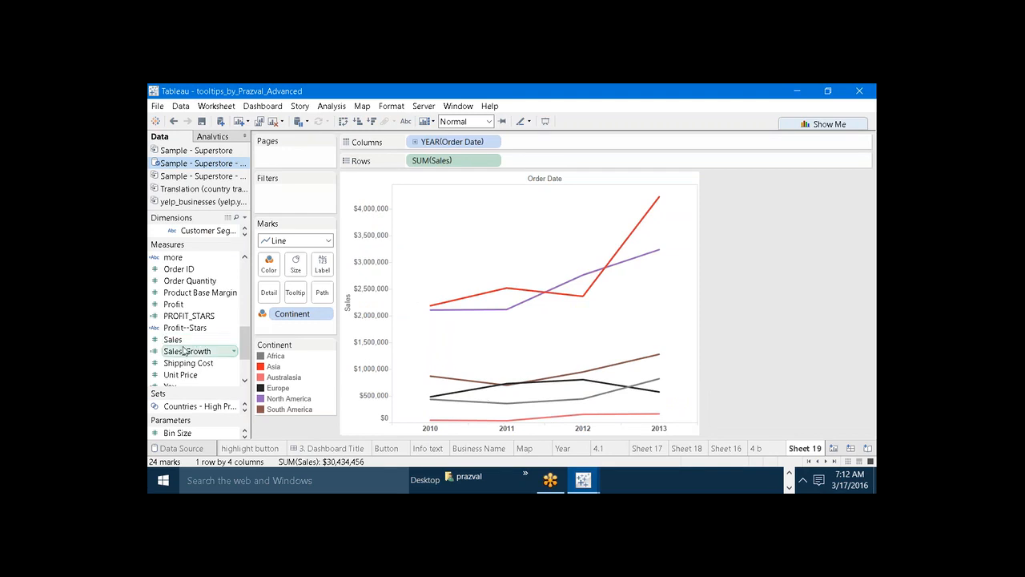
Label the continent lines with Sales_Growth and format its default pane numbers as percentages.
{"action": "left_click_drag", "start_coordinate": [183, 352], "coordinate": [326, 287]}
{"action": "left_click_drag", "start_coordinate": [324, 270], "coordinate": [322, 266]}
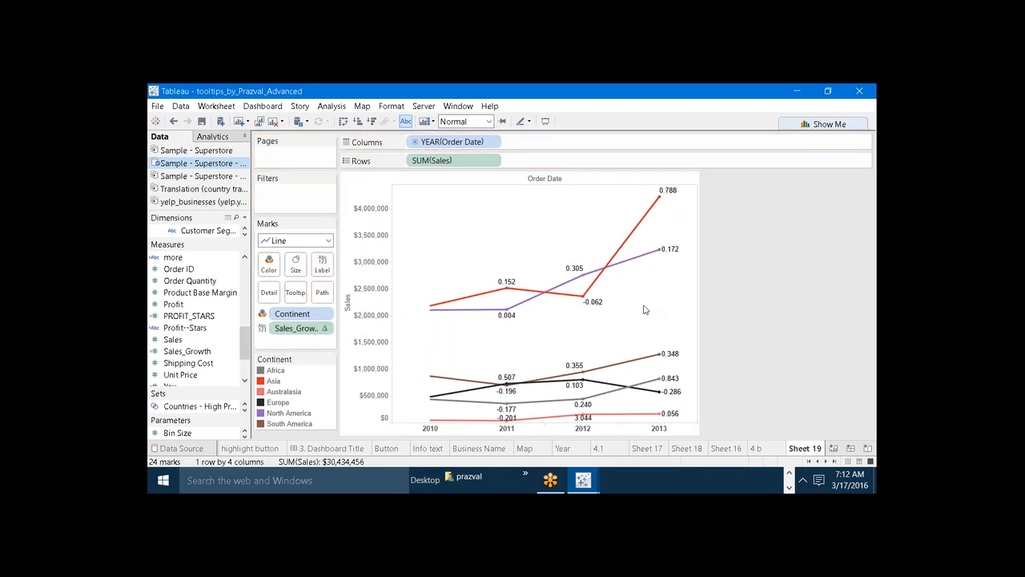
{"action": "right_click", "coordinate": [278, 327]}
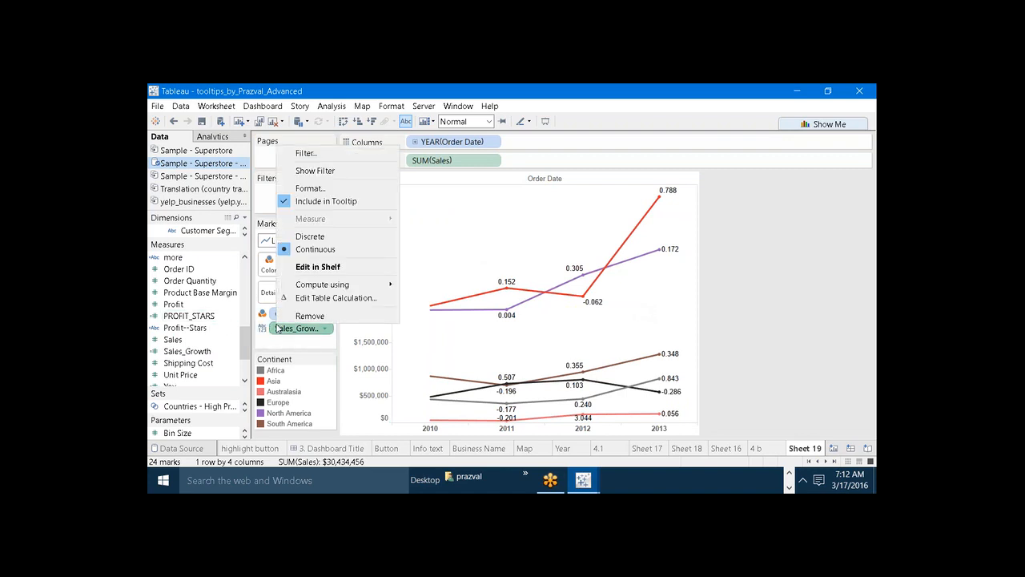
{"action": "left_click", "coordinate": [321, 190]}
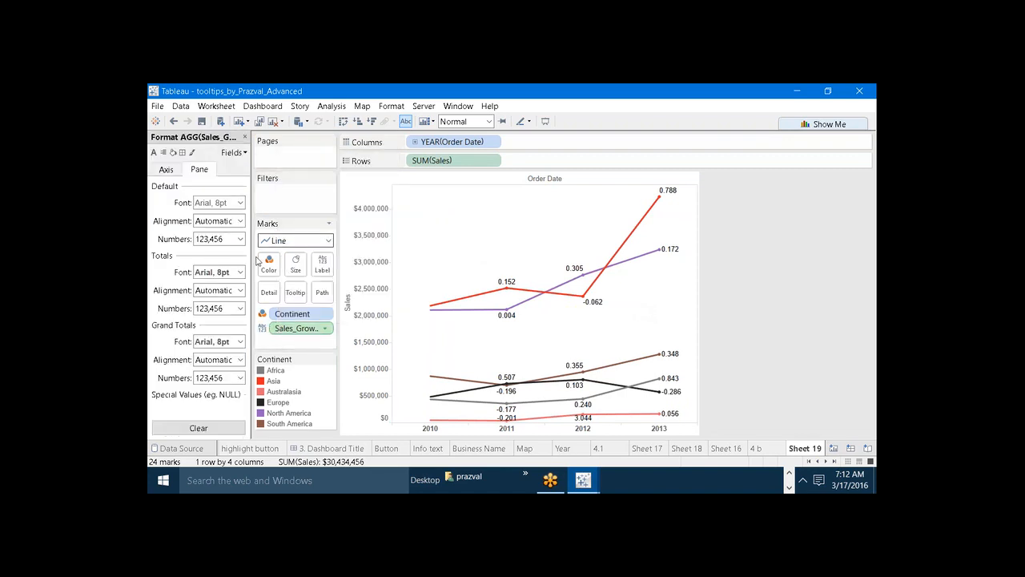
{"action": "left_click", "coordinate": [238, 239]}
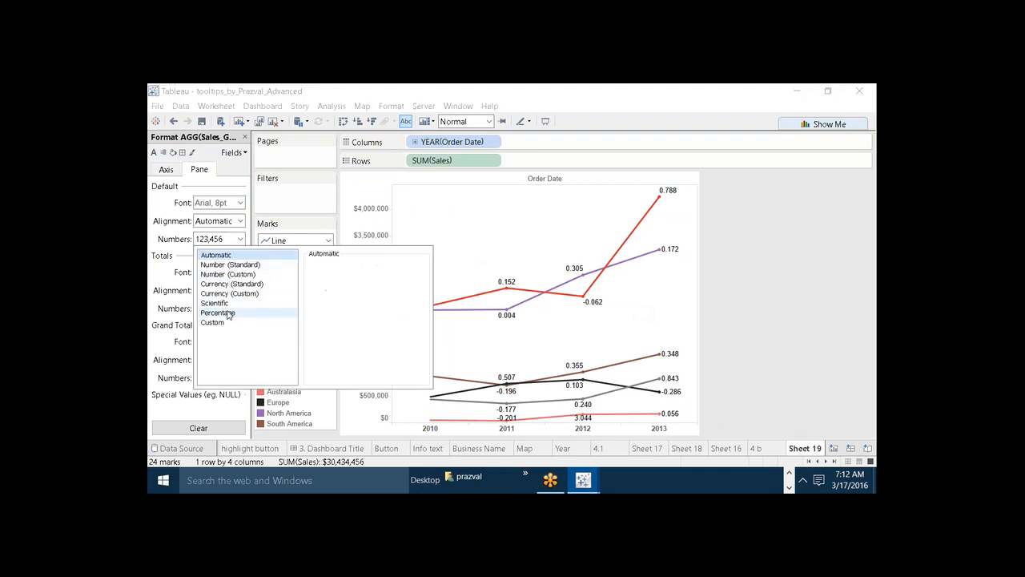
{"action": "left_click", "coordinate": [218, 313]}
{"action": "left_click", "coordinate": [803, 303]}
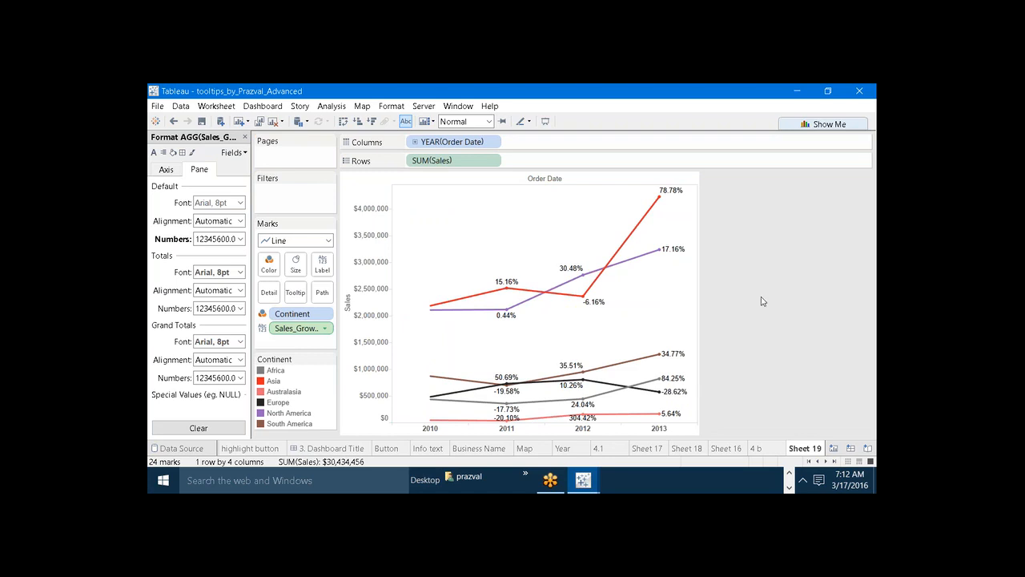
{"action": "mouse_move", "coordinate": [660, 378]}
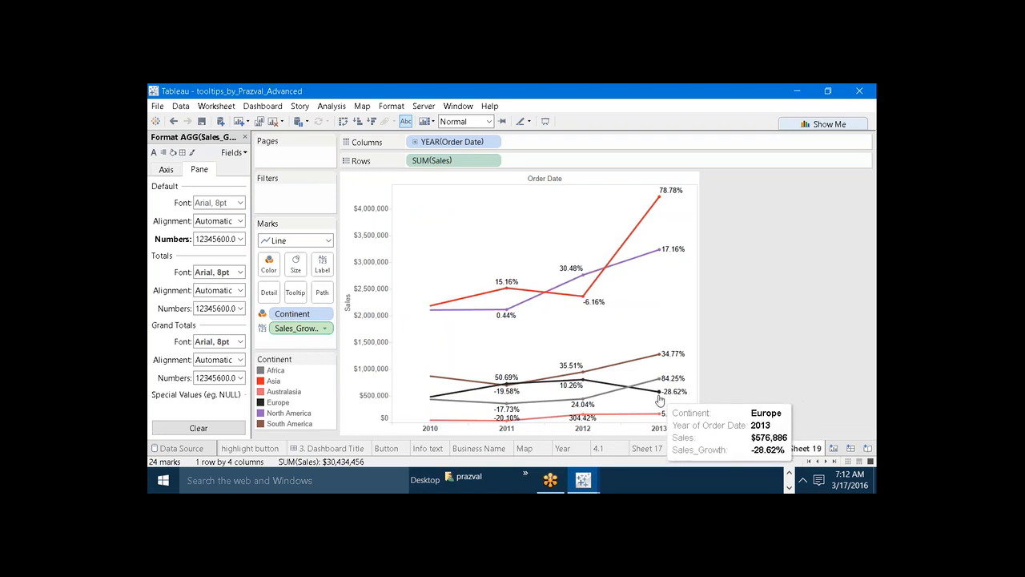
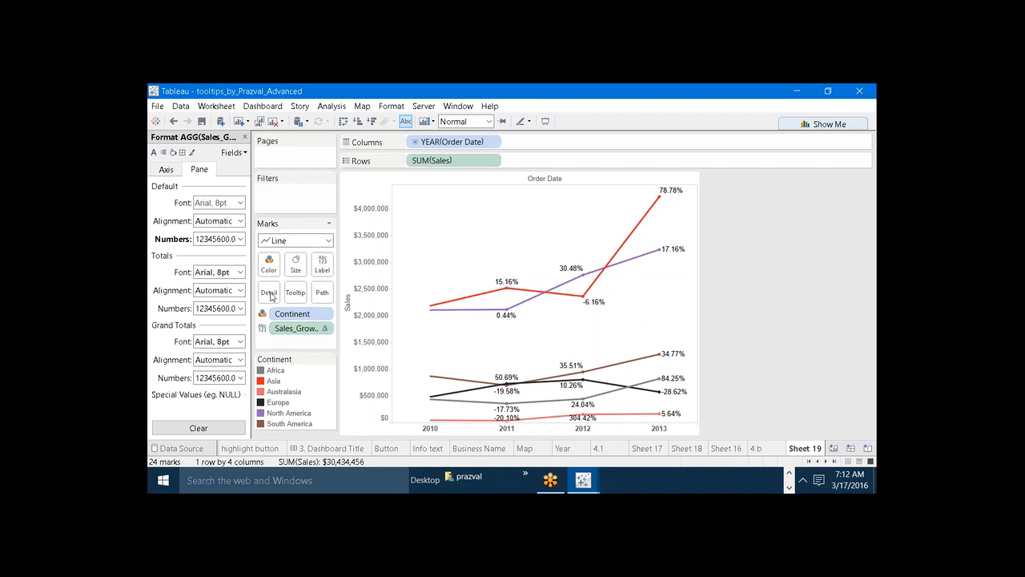
Switch the Sales_Growth default pane number format to Custom.
{"action": "left_click", "coordinate": [240, 239]}
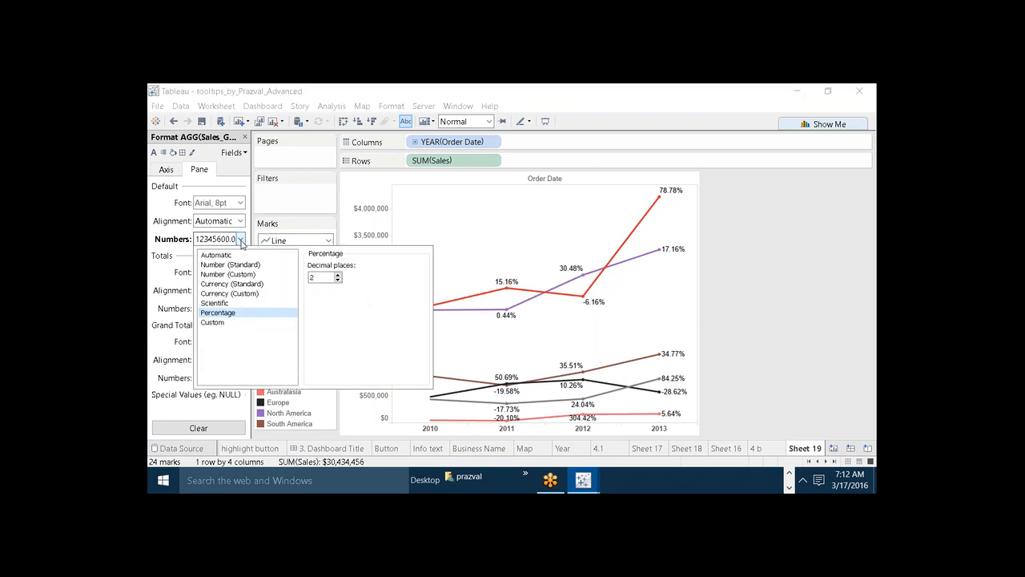
{"action": "left_click", "coordinate": [217, 323]}
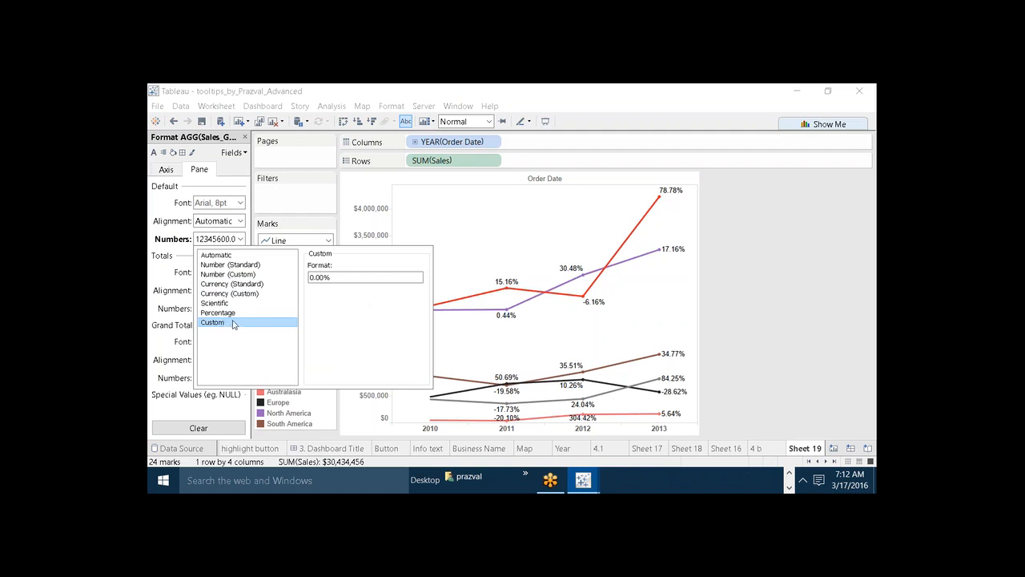
Open Notepad and move its window clear of the Sales_Growth format settings.
{"action": "key", "text": "super+r"}
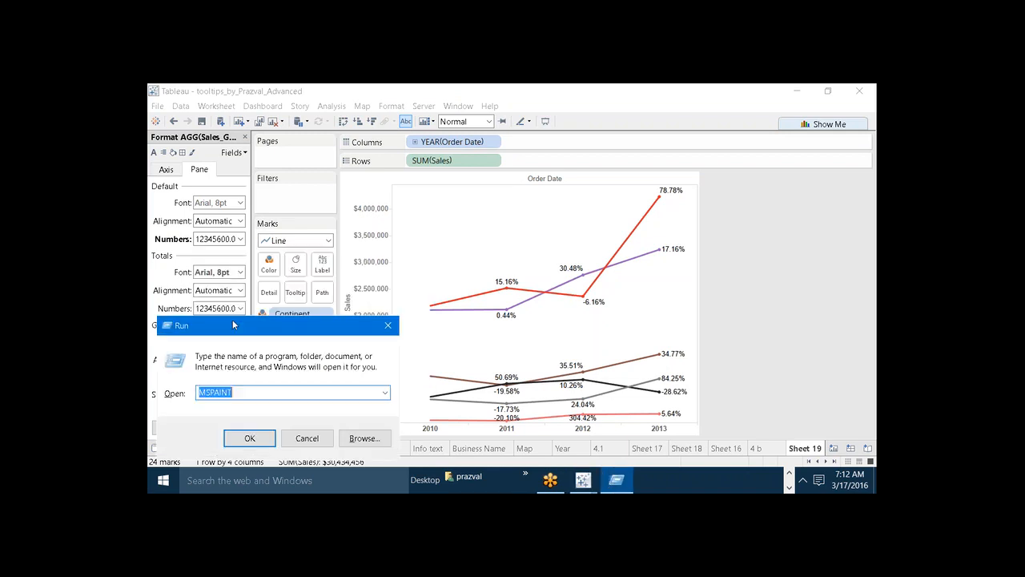
{"action": "type", "text": "notepad"}
{"action": "key", "text": "Return"}
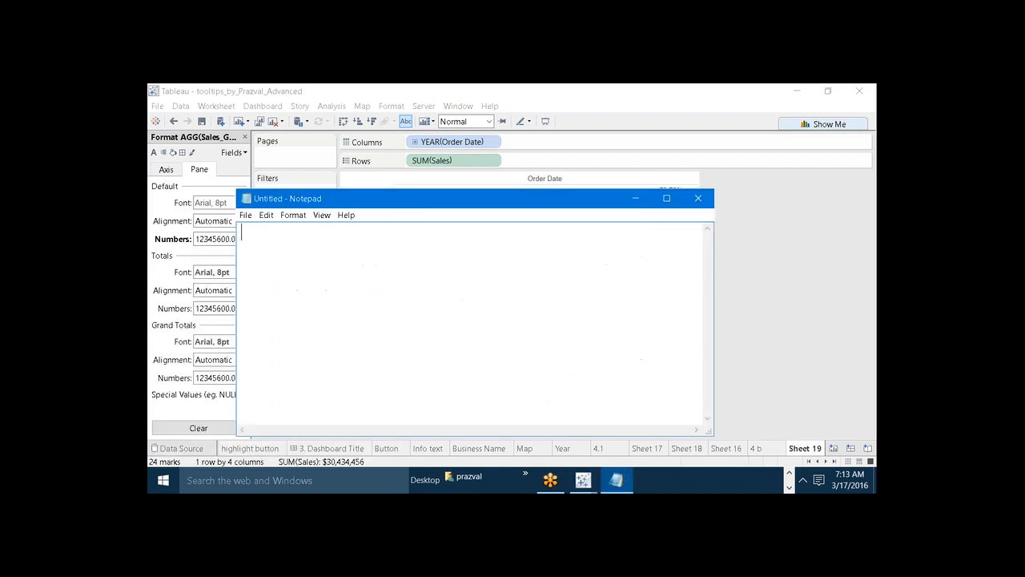
{"action": "left_click_drag", "start_coordinate": [356, 201], "coordinate": [574, 253]}
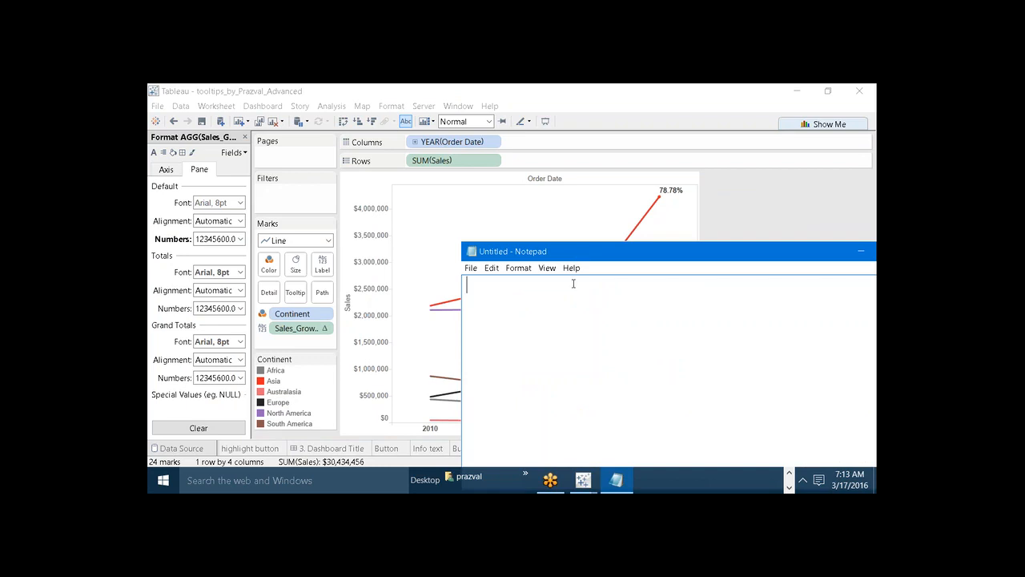
Write the custom format pattern "Positive NUmber;Negative Number;0" as a note in Notepad.
{"action": "type", "text": "Positive"}
{"action": "type", "text": " NUmb"}
{"action": "type", "text": "er"}
{"action": "type", "text": ";Ne"}
{"action": "type", "text": "gativ"}
{"action": "key", "text": "BackSpace"}
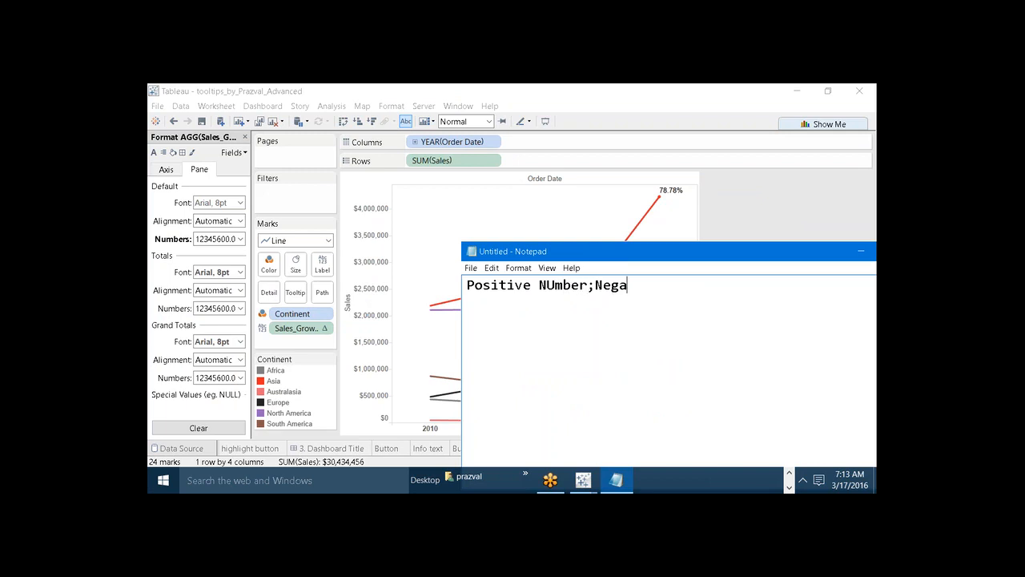
{"action": "type", "text": "tive Number;0"}
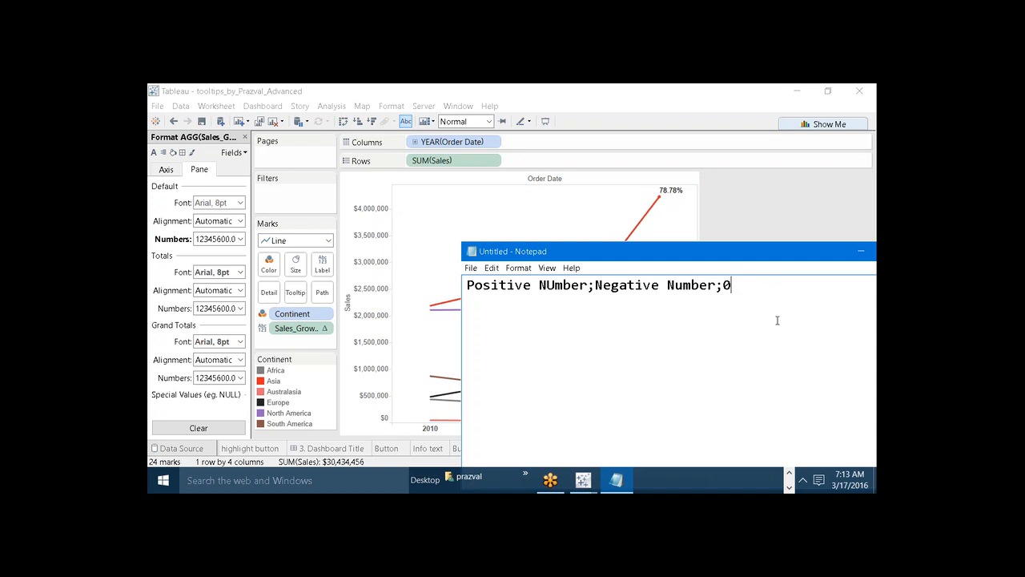
Switch to Firefox and find the Alt codes of the up and down triangles on alt-codes.net.
{"action": "left_click", "coordinate": [789, 472]}
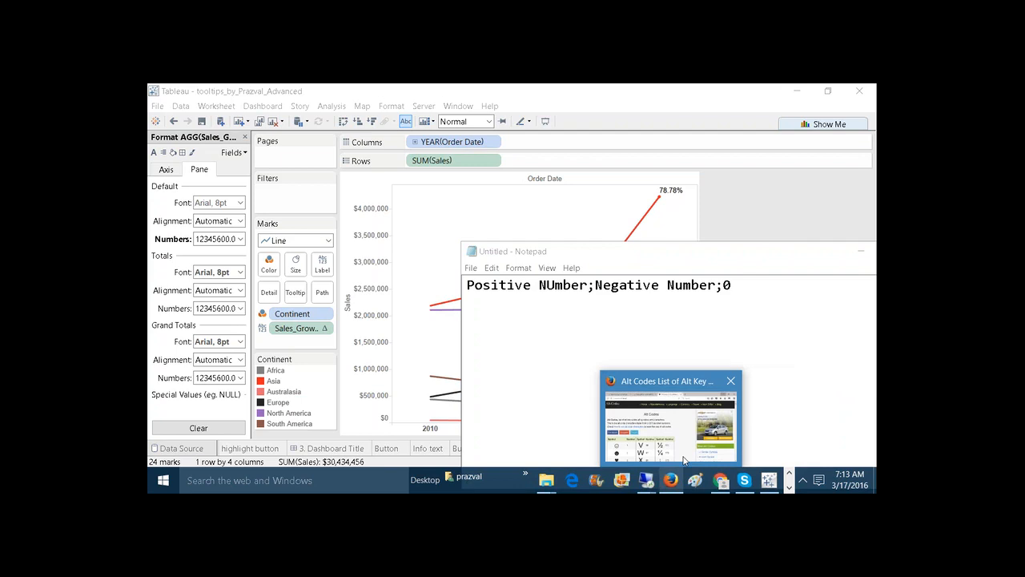
{"action": "left_click", "coordinate": [670, 479]}
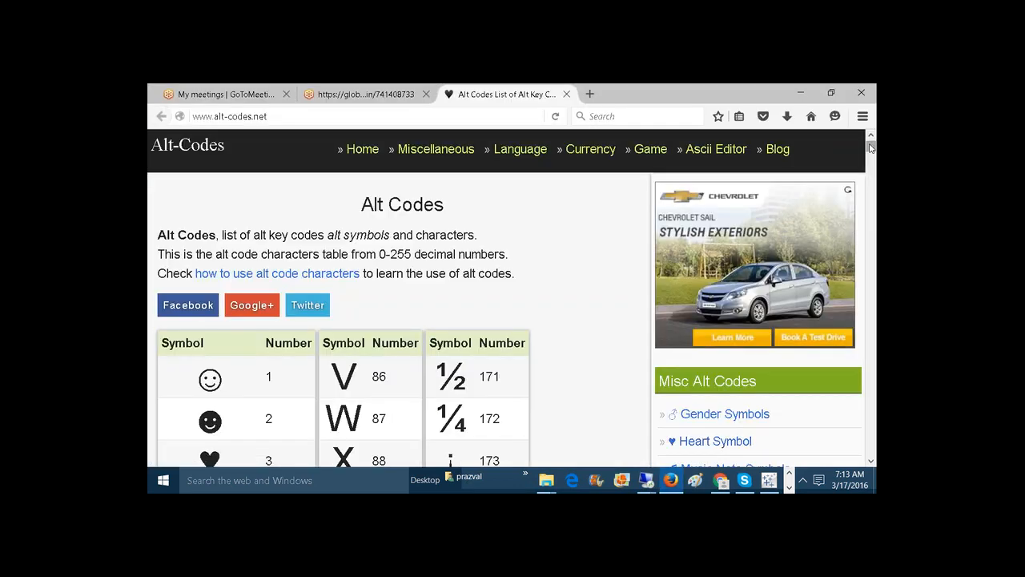
{"action": "left_click_drag", "start_coordinate": [872, 155], "coordinate": [871, 175]}
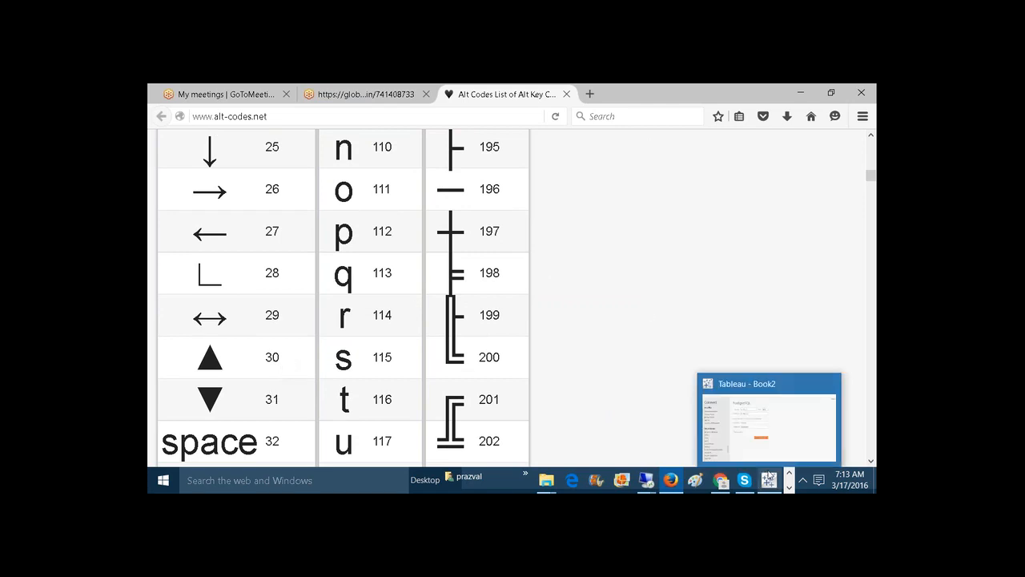
Return to Notepad, write an example line with ▲ and ▼ percentages using 0% beneath the pattern, and minimize the window.
{"action": "left_click", "coordinate": [788, 487]}
{"action": "mouse_move", "coordinate": [631, 474]}
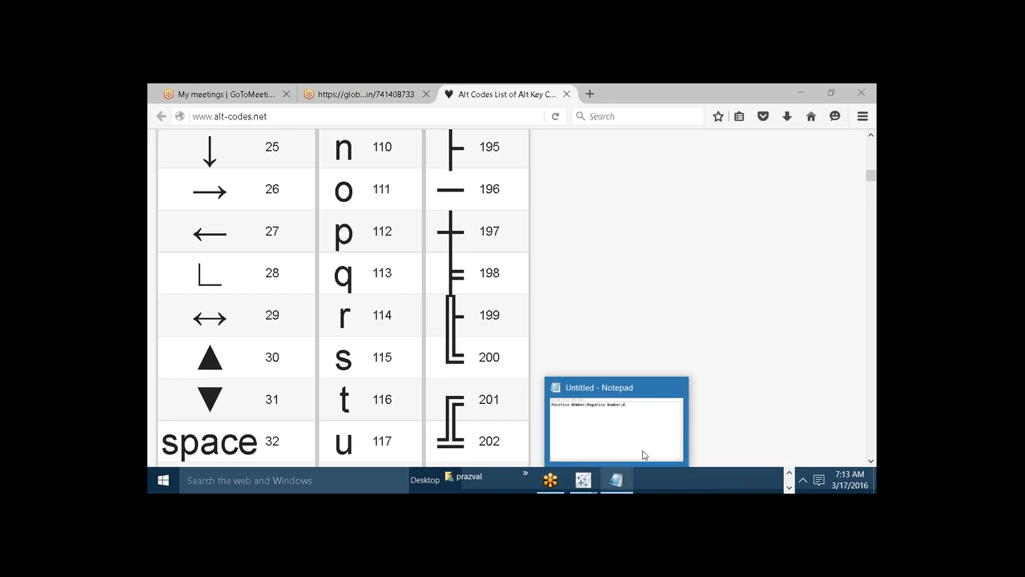
{"action": "left_click", "coordinate": [661, 412]}
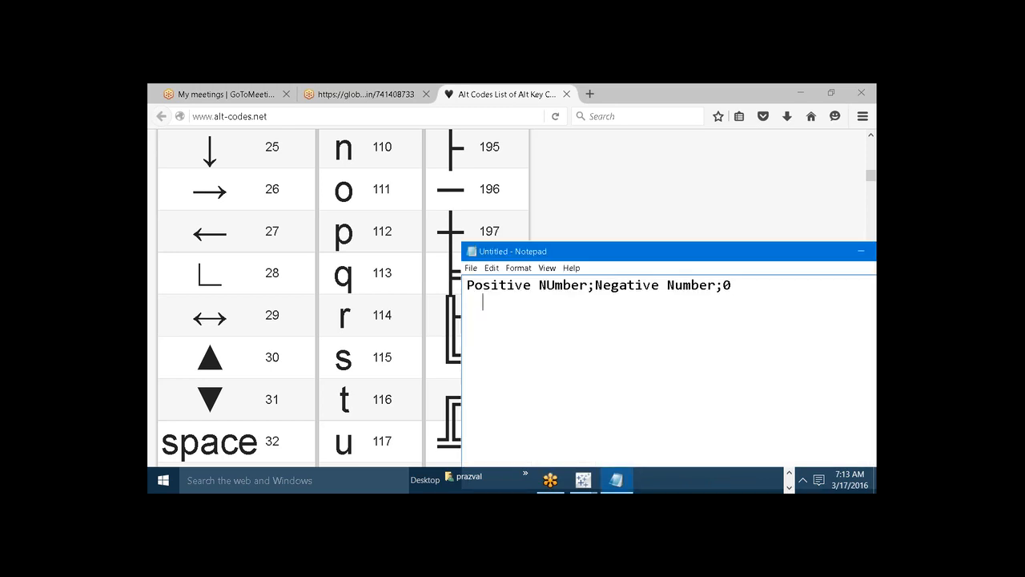
{"action": "type", "text": "▼"}
{"action": "key", "text": "BackSpace"}
{"action": "type", "text": "▲"}
{"action": "type", "text": "▼"}
{"action": "type", "text": ",0"}
{"action": "type", "text": "%"}
{"action": "type", "text": "%"}
{"action": "left_click", "coordinate": [490, 302]}
{"action": "type", "text": "0"}
{"action": "left_click", "coordinate": [523, 301]}
{"action": "type", "text": "0"}
{"action": "left_click", "coordinate": [857, 252]}
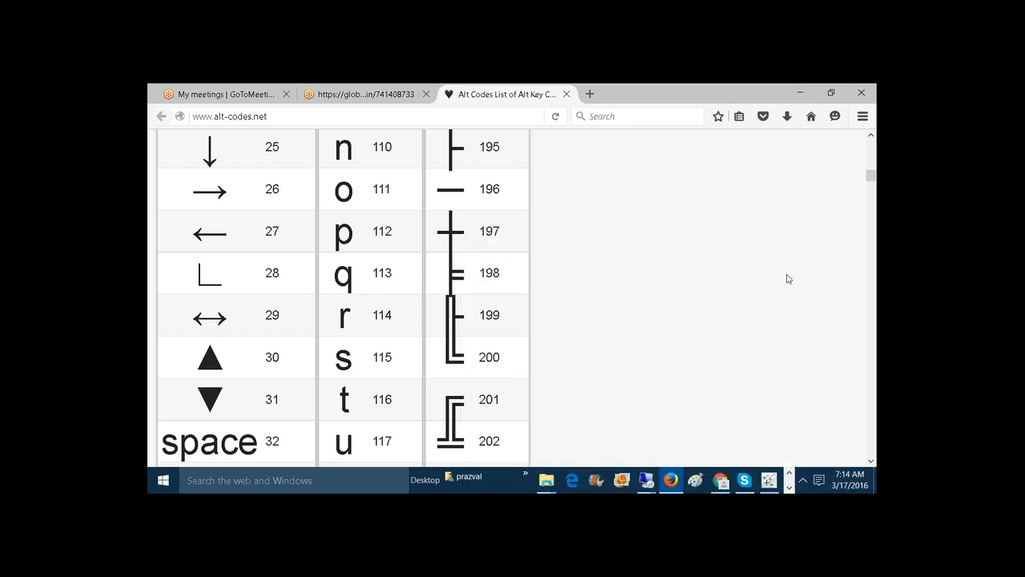
Switch back to the Tableau workbook containing the continent sales line chart.
{"action": "left_click", "coordinate": [789, 486]}
{"action": "mouse_move", "coordinate": [589, 481]}
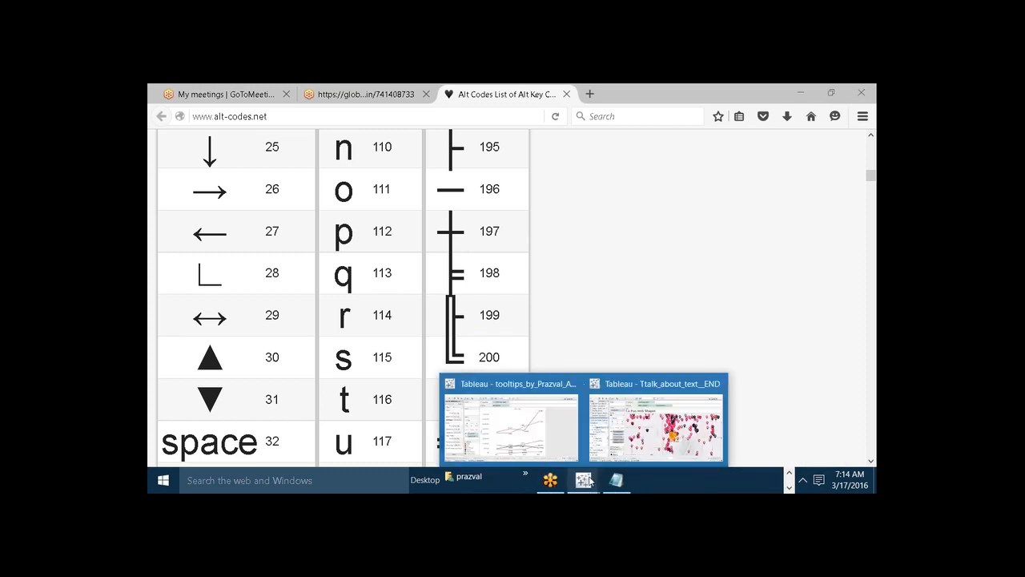
{"action": "left_click", "coordinate": [677, 422]}
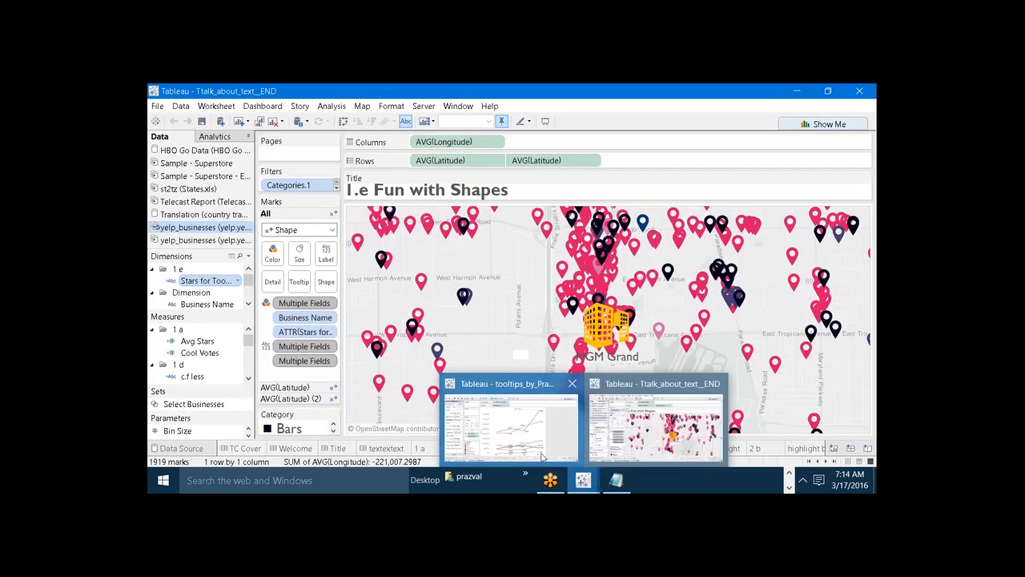
{"action": "left_click", "coordinate": [528, 445]}
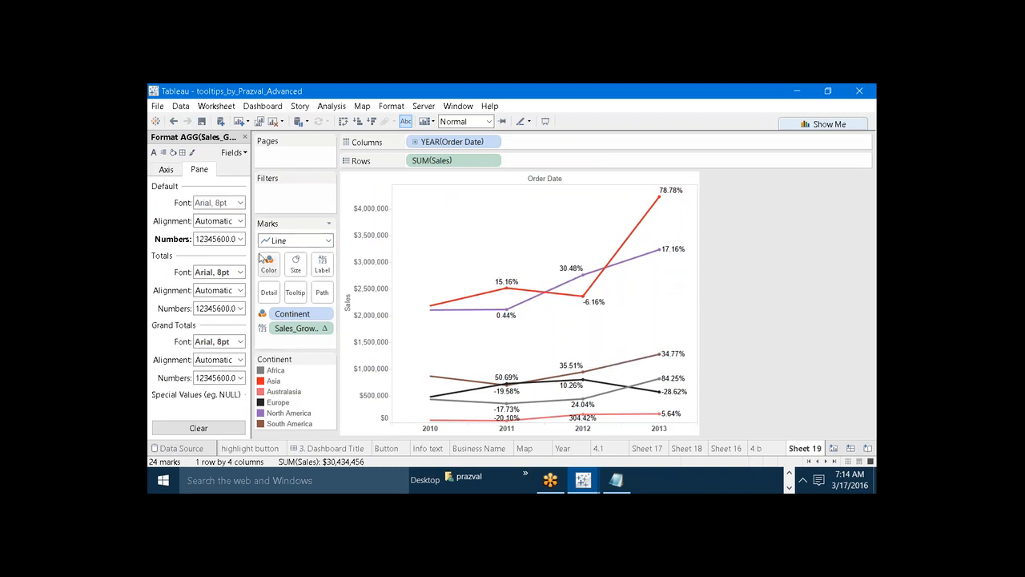
Replace the custom number format of Sales_Growth with ▲0% for positive values.
{"action": "left_click", "coordinate": [240, 238]}
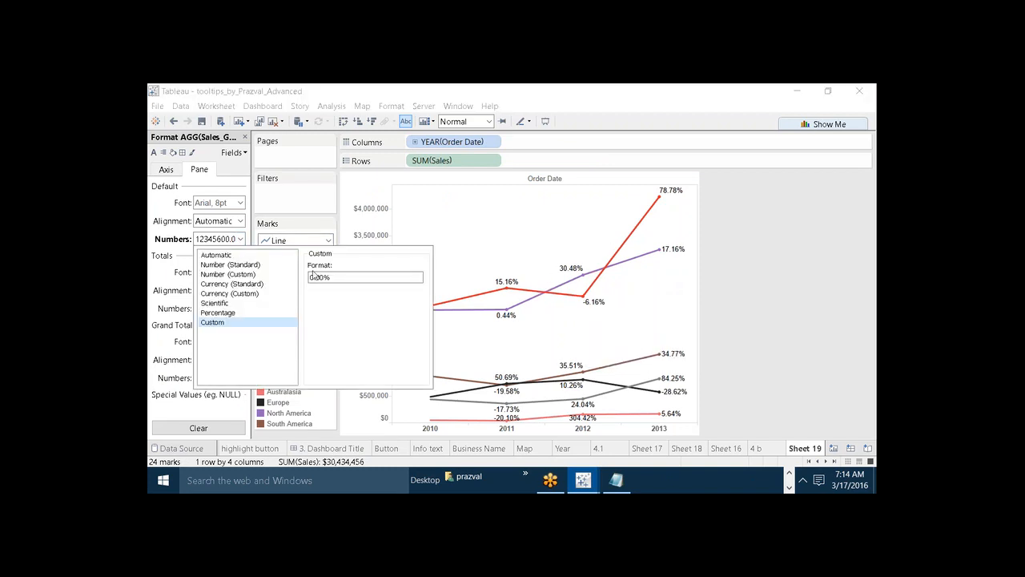
{"action": "left_click", "coordinate": [338, 276]}
{"action": "key", "text": "BackSpace"}
{"action": "key", "text": "BackSpace"}
{"action": "key", "text": "BackSpace"}
{"action": "key", "text": "BackSpace"}
{"action": "key", "text": "BackSpace"}
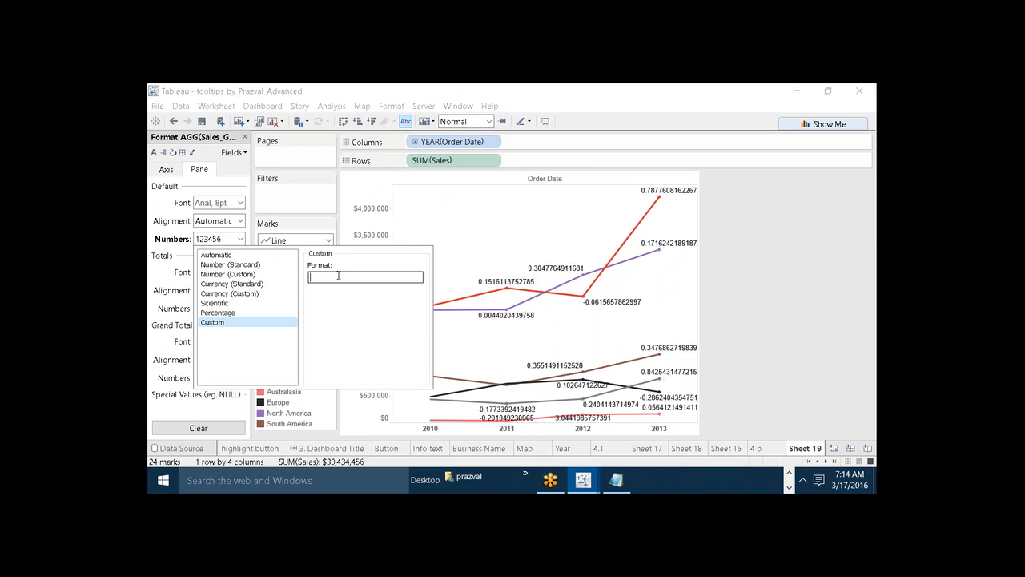
{"action": "type", "text": "▲0%"}
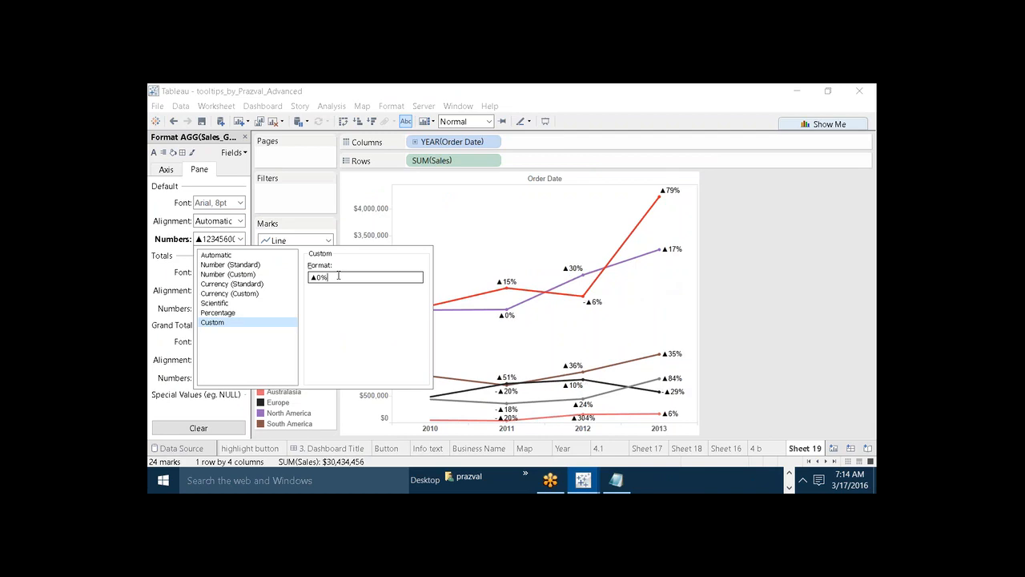
{"action": "type", "text": ";▼0%"}
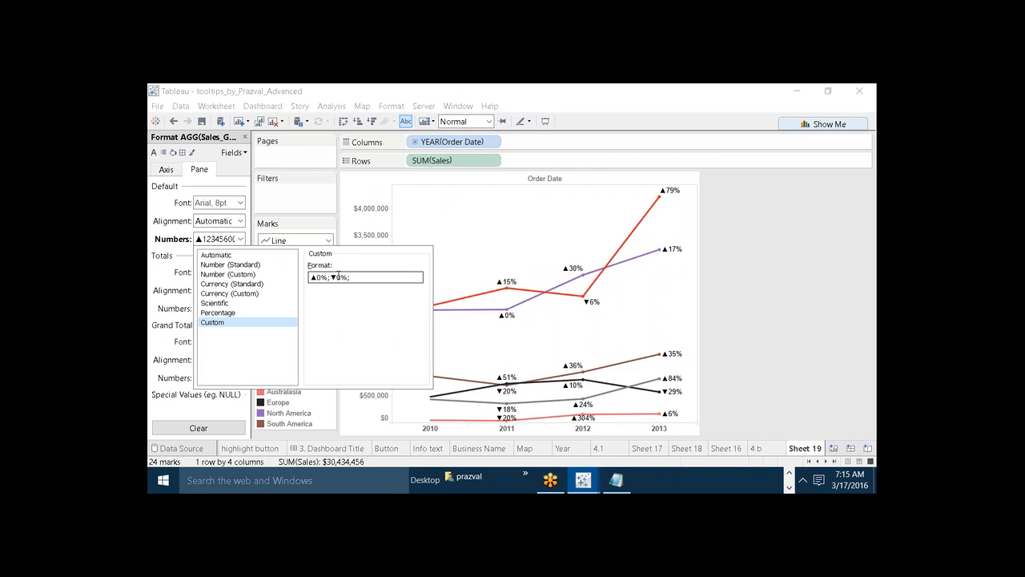
Extend the custom format with ;▼0% for negative values and ;0 for zero, and apply it.
{"action": "type", "text": ";0"}
{"action": "left_click", "coordinate": [739, 299]}
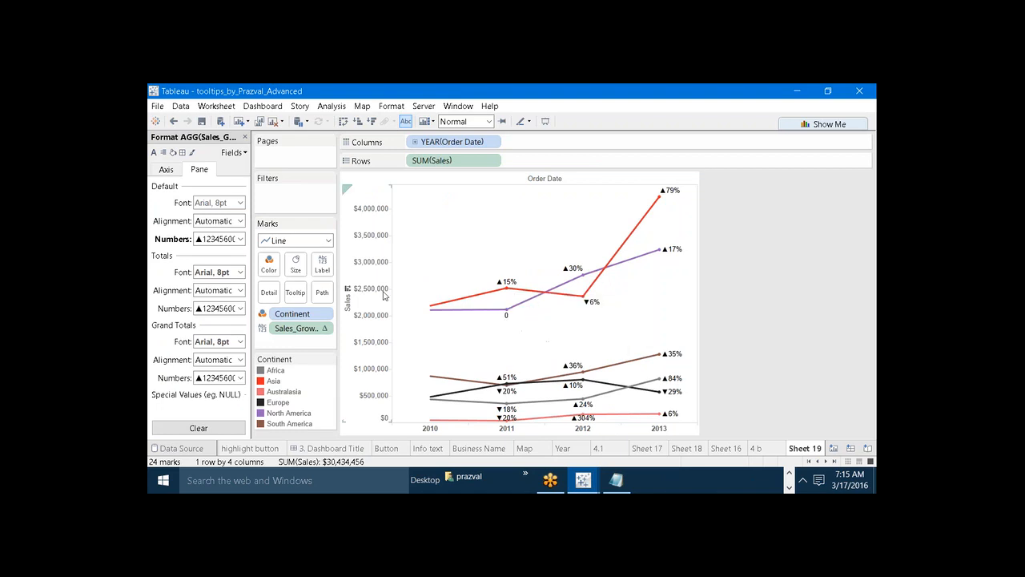
Close the format settings, widen the line chart and make its lines thicker.
{"action": "left_click", "coordinate": [245, 137]}
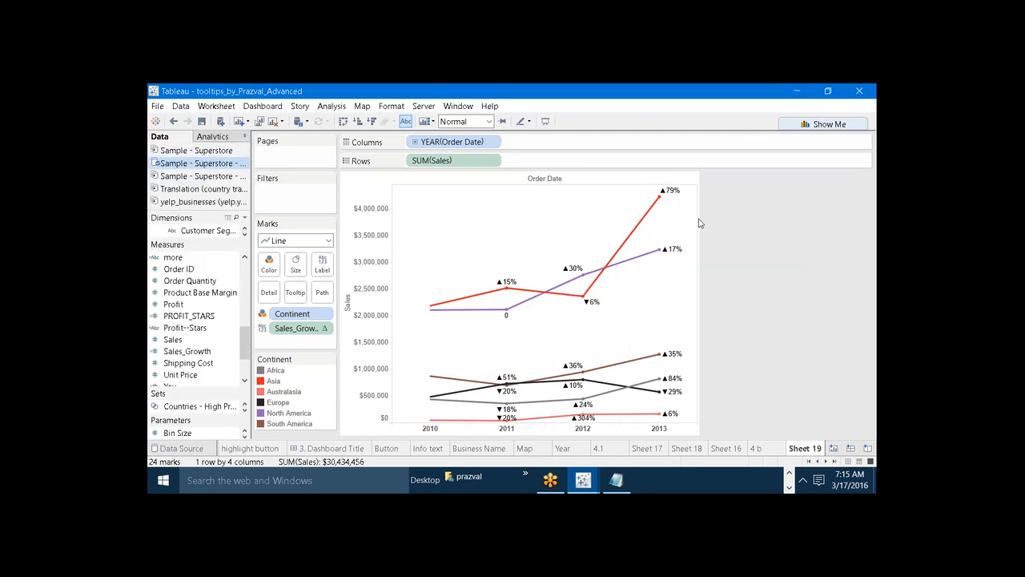
{"action": "left_click_drag", "start_coordinate": [698, 223], "coordinate": [749, 225]}
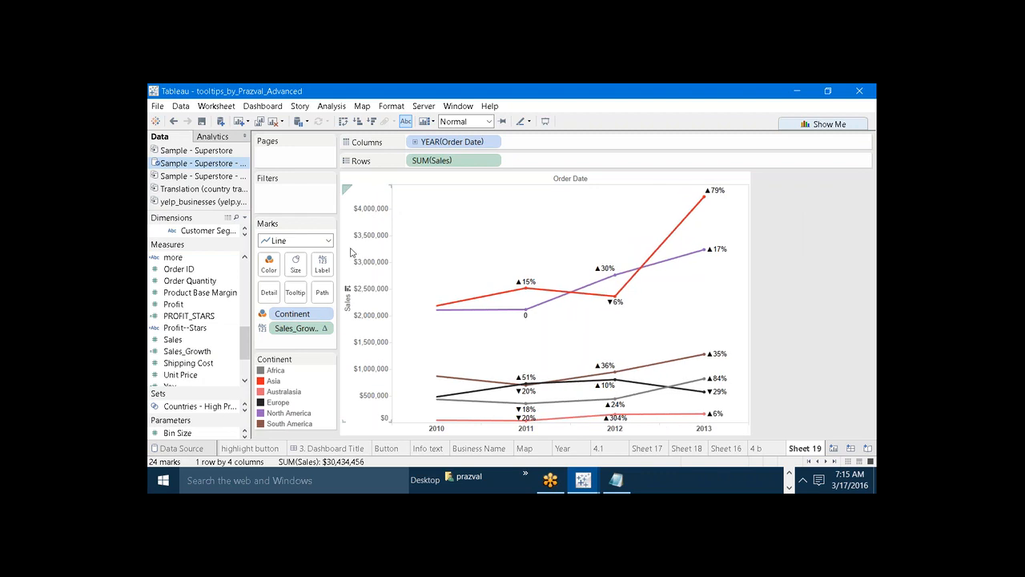
{"action": "left_click", "coordinate": [296, 264]}
{"action": "left_click_drag", "start_coordinate": [318, 291], "coordinate": [337, 291]}
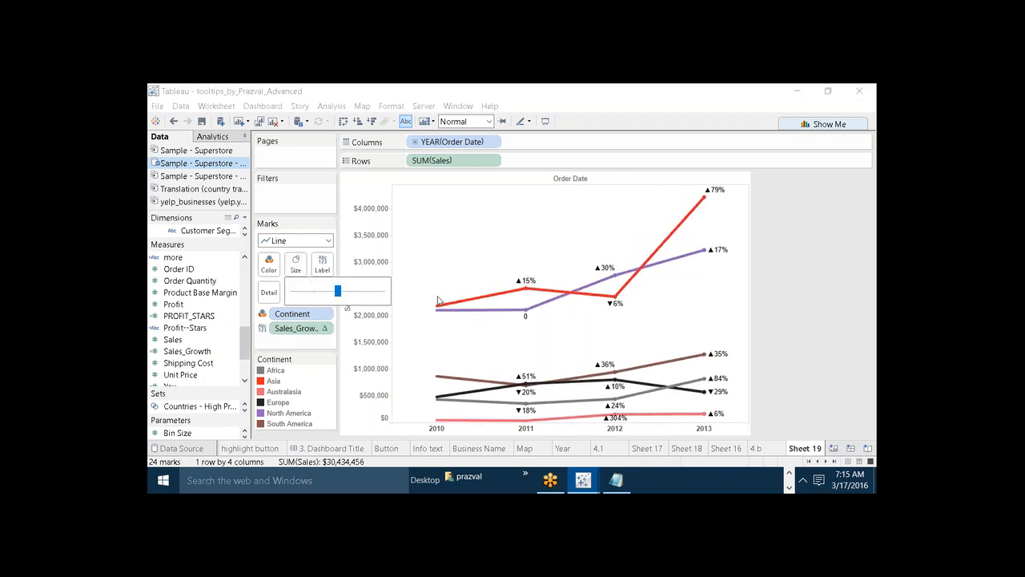
{"action": "left_click", "coordinate": [798, 353]}
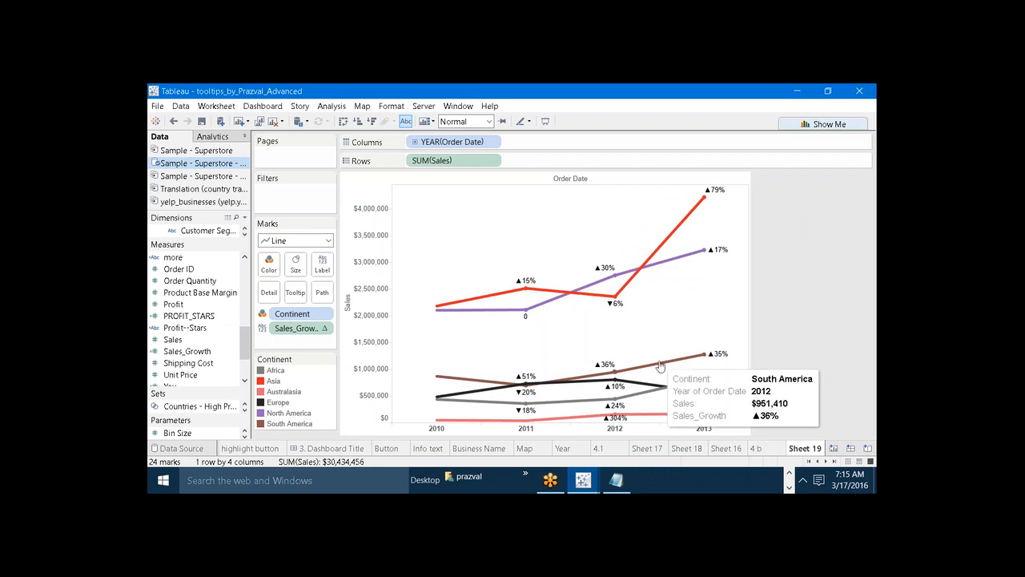
Restrict the growth labels to the line ends.
{"action": "left_click", "coordinate": [317, 265]}
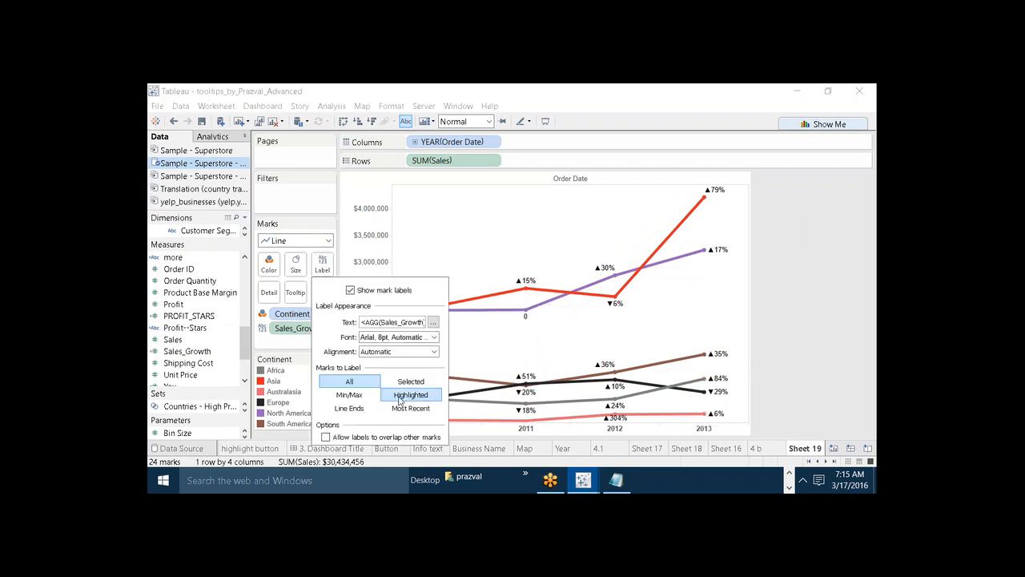
{"action": "left_click", "coordinate": [360, 409]}
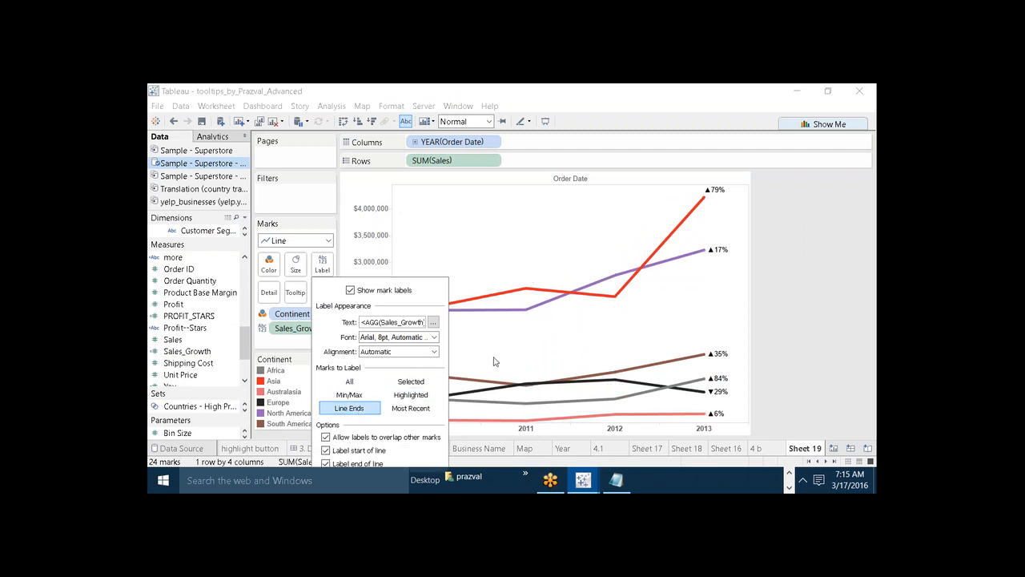
{"action": "left_click", "coordinate": [819, 299]}
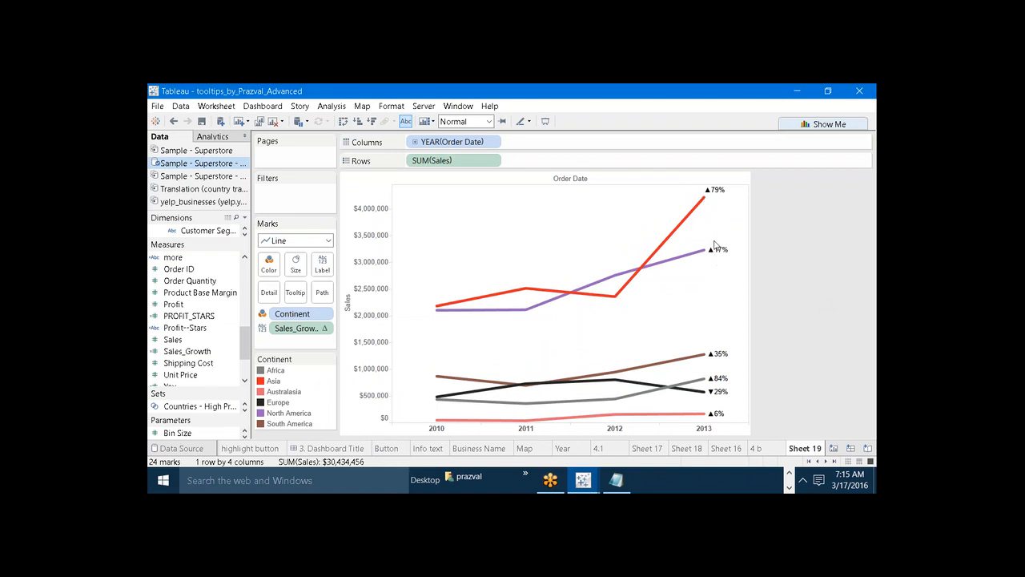
{"action": "mouse_move", "coordinate": [718, 385]}
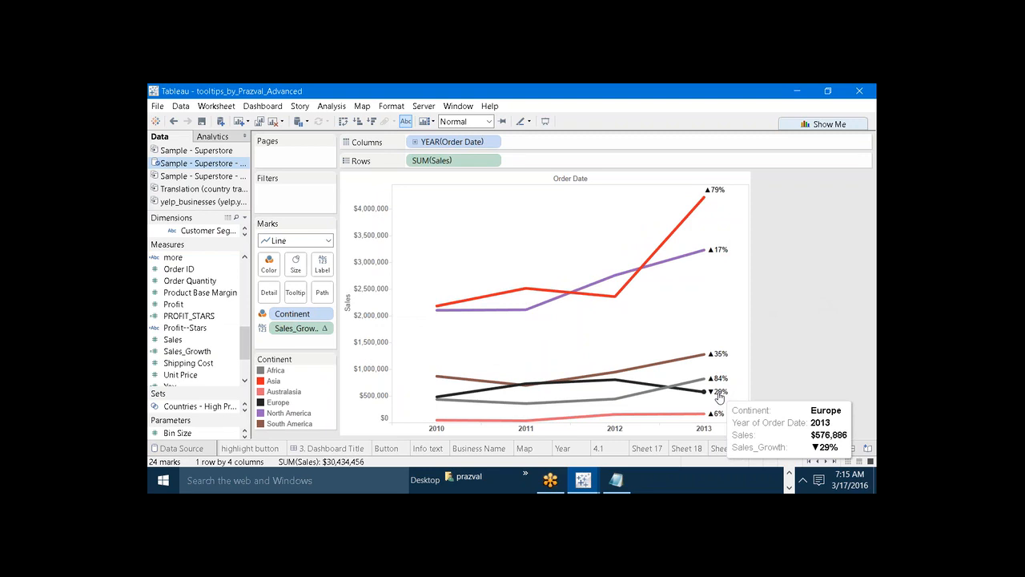
Review the custom number format of the Sales_Growth label and close the format settings.
{"action": "right_click", "coordinate": [298, 332]}
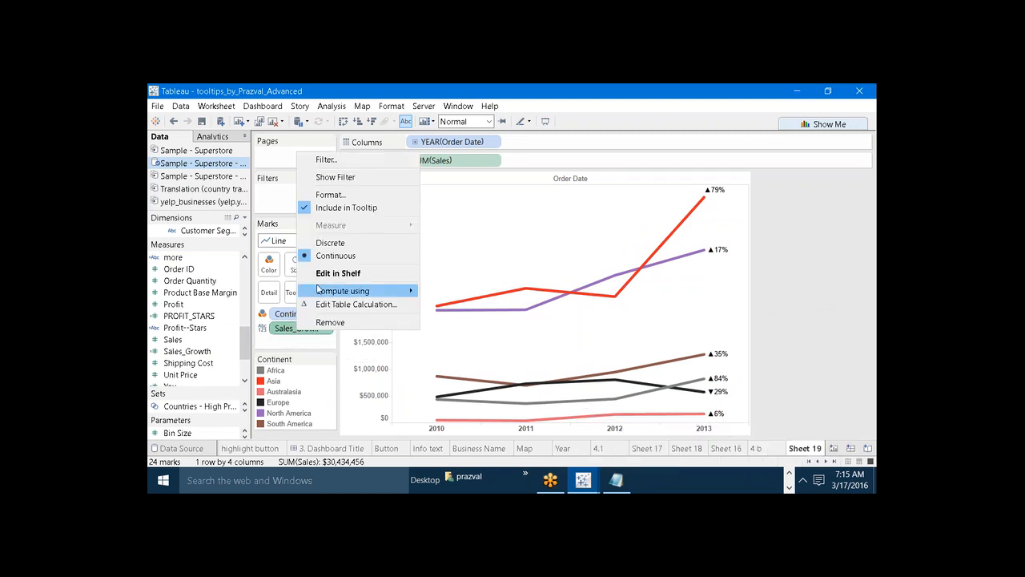
{"action": "left_click", "coordinate": [330, 195]}
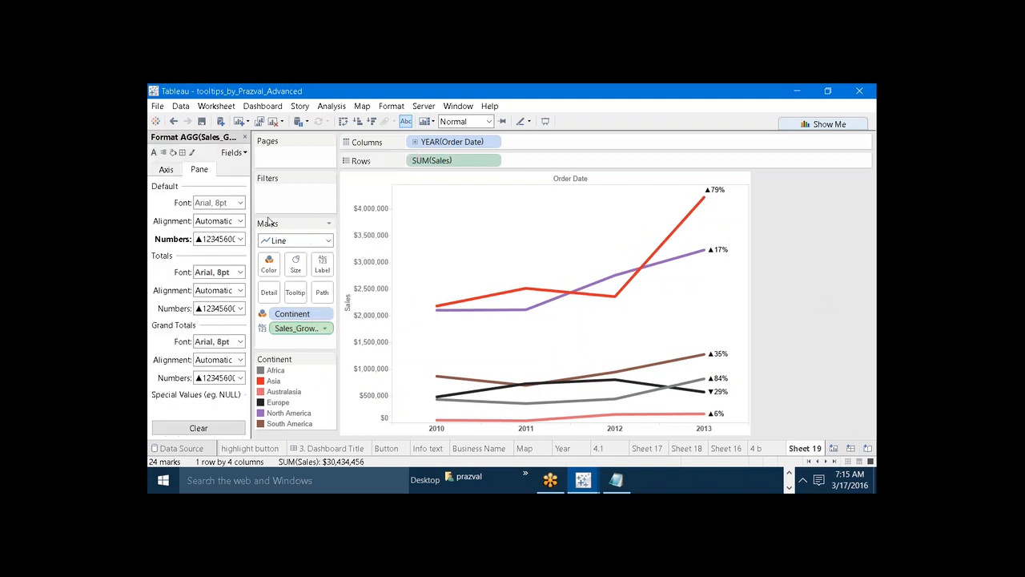
{"action": "left_click", "coordinate": [240, 239]}
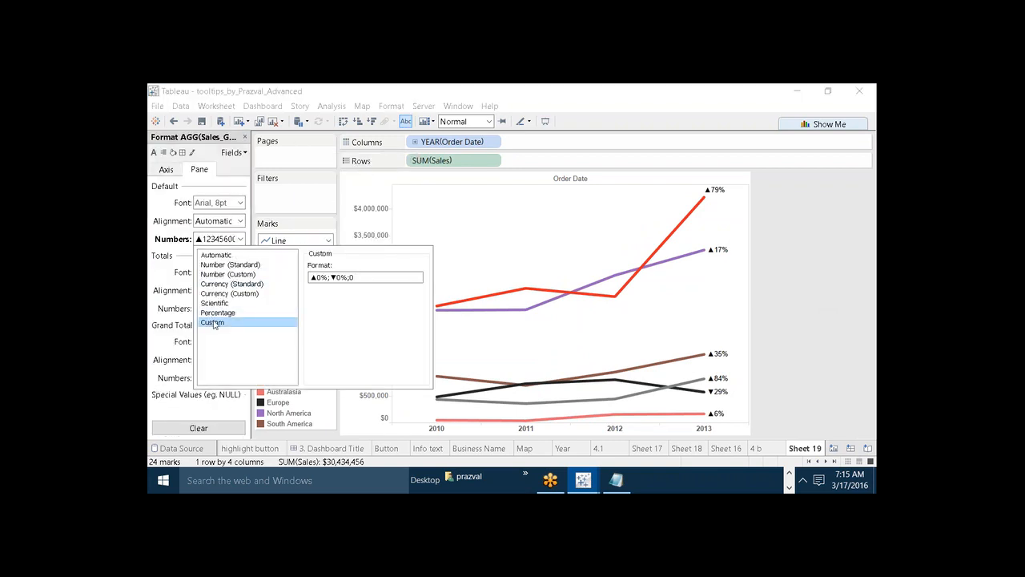
{"action": "left_click", "coordinate": [804, 294]}
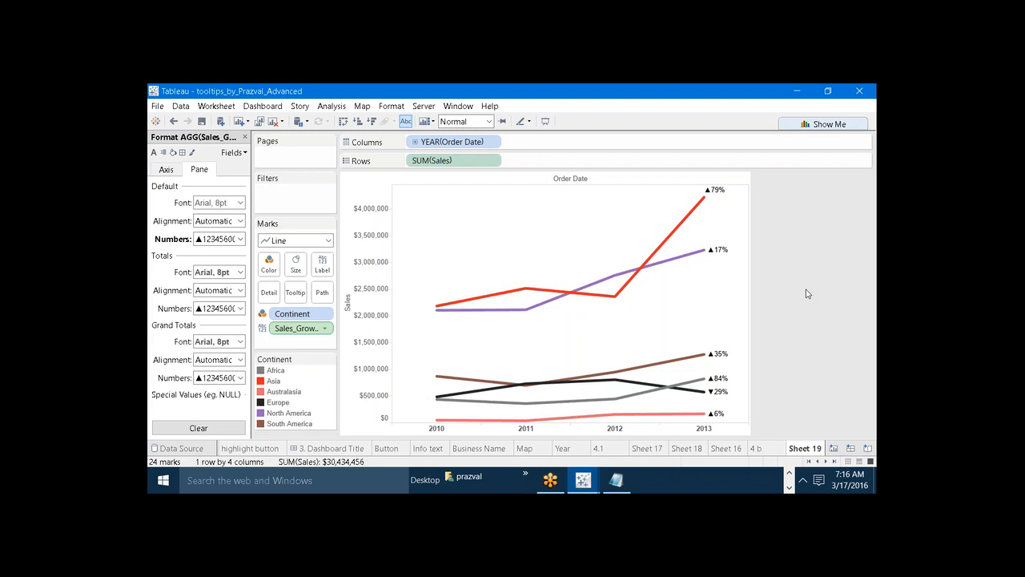
{"action": "left_click", "coordinate": [245, 137]}
Add a new worksheet and set the default number format of the Profit measure to Scientific.
{"action": "left_click", "coordinate": [239, 122]}
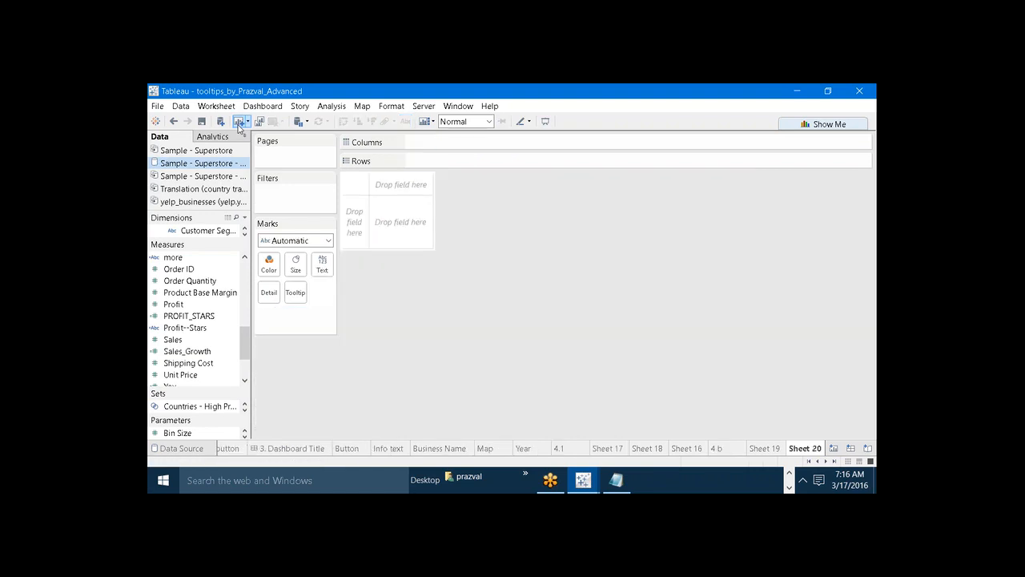
{"action": "right_click", "coordinate": [175, 305]}
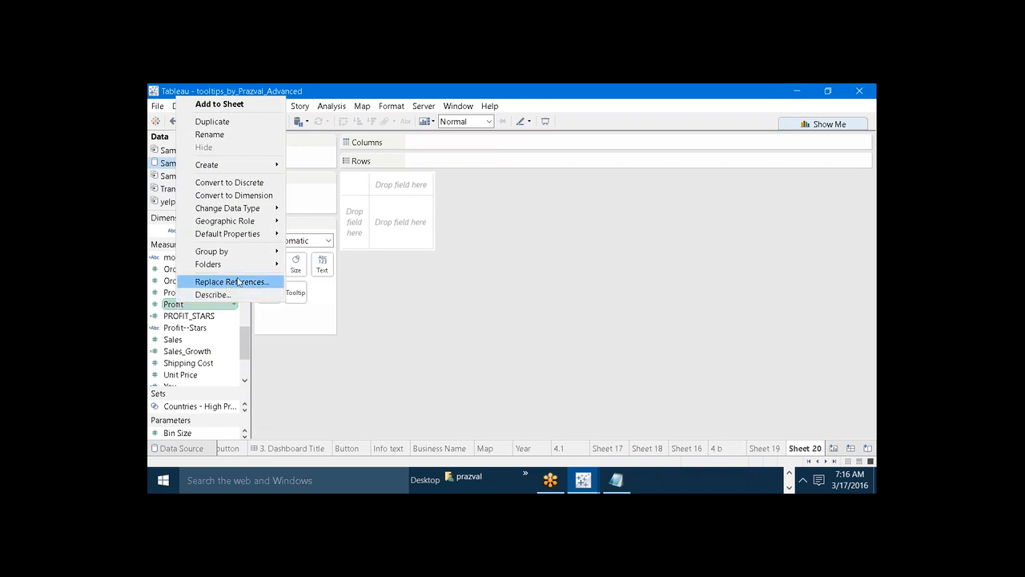
{"action": "mouse_move", "coordinate": [277, 222]}
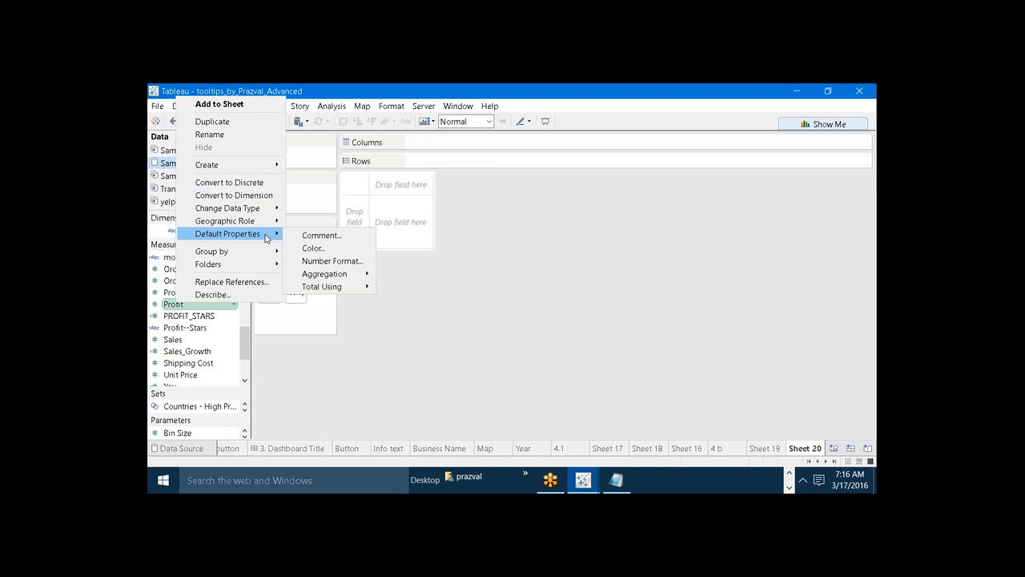
{"action": "left_click", "coordinate": [310, 261]}
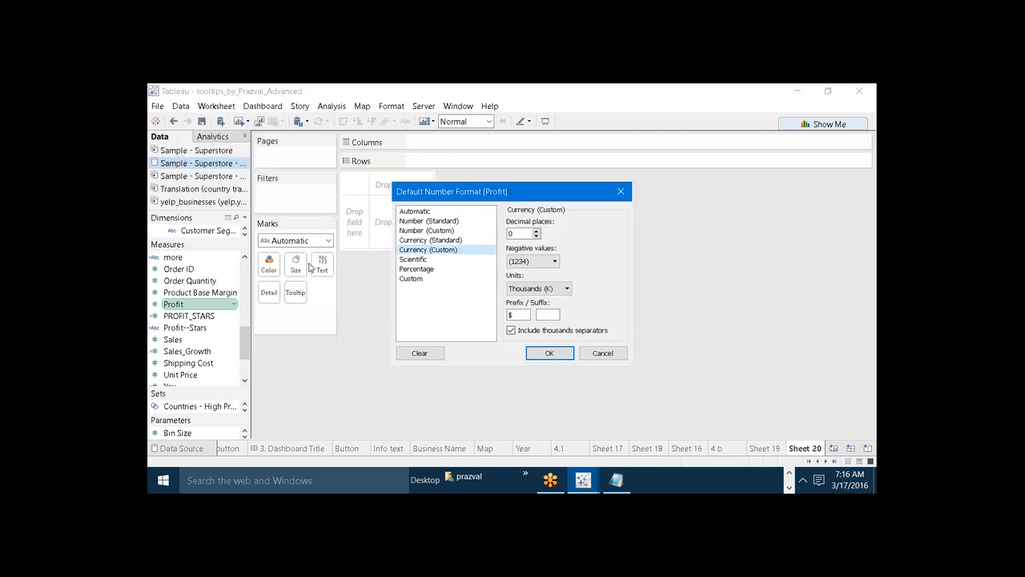
{"action": "left_click", "coordinate": [430, 260]}
{"action": "left_click", "coordinate": [549, 353]}
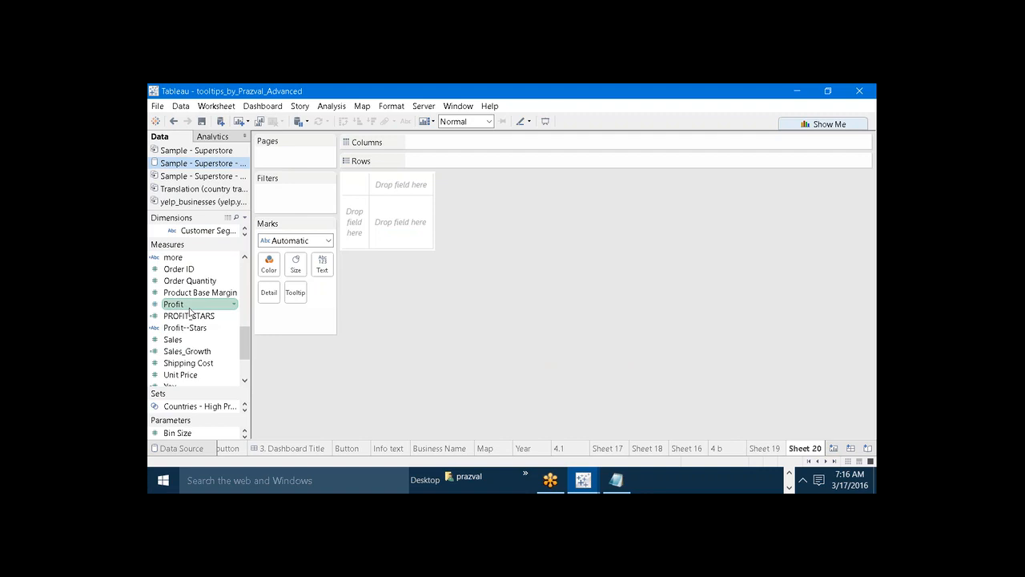
Build a text table with Customer Segment in the rows and Profit as the displayed values.
{"action": "left_click_drag", "start_coordinate": [167, 239], "coordinate": [168, 277]}
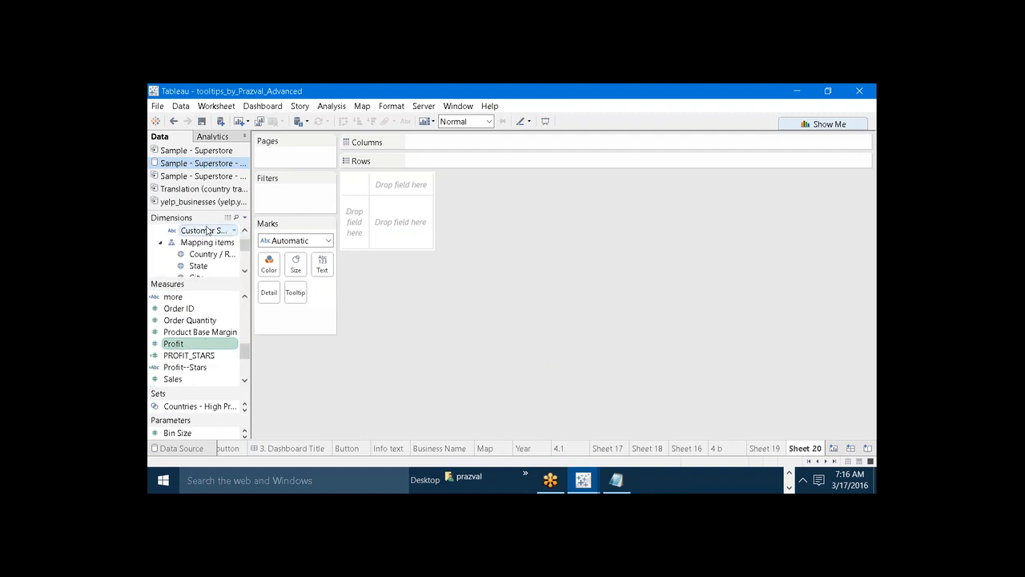
{"action": "left_click_drag", "start_coordinate": [207, 231], "coordinate": [433, 160]}
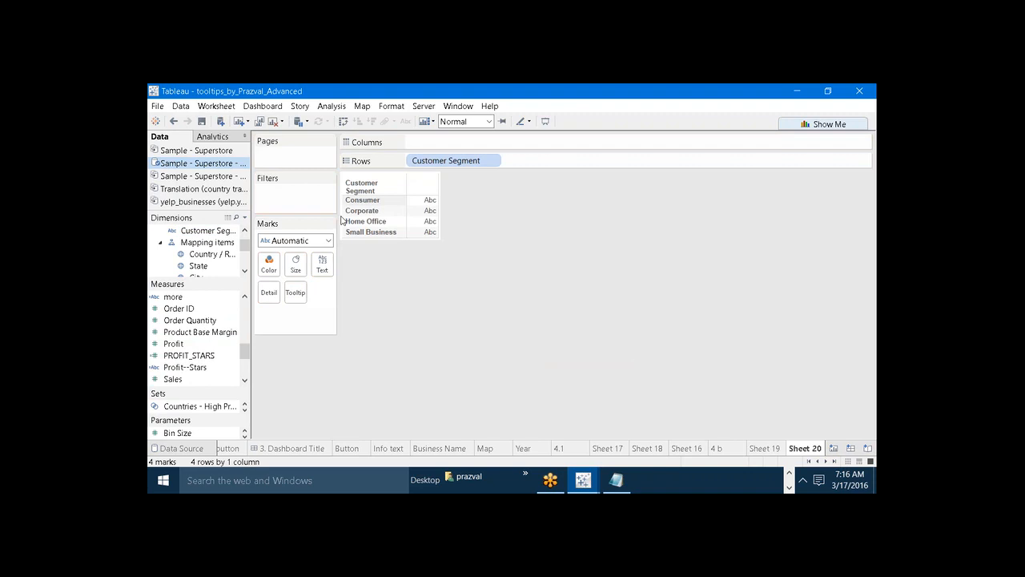
{"action": "left_click_drag", "start_coordinate": [200, 332], "coordinate": [322, 264]}
Format the SUM(Profit) values on this worksheet as Percentage and close the format settings.
{"action": "right_click", "coordinate": [289, 317]}
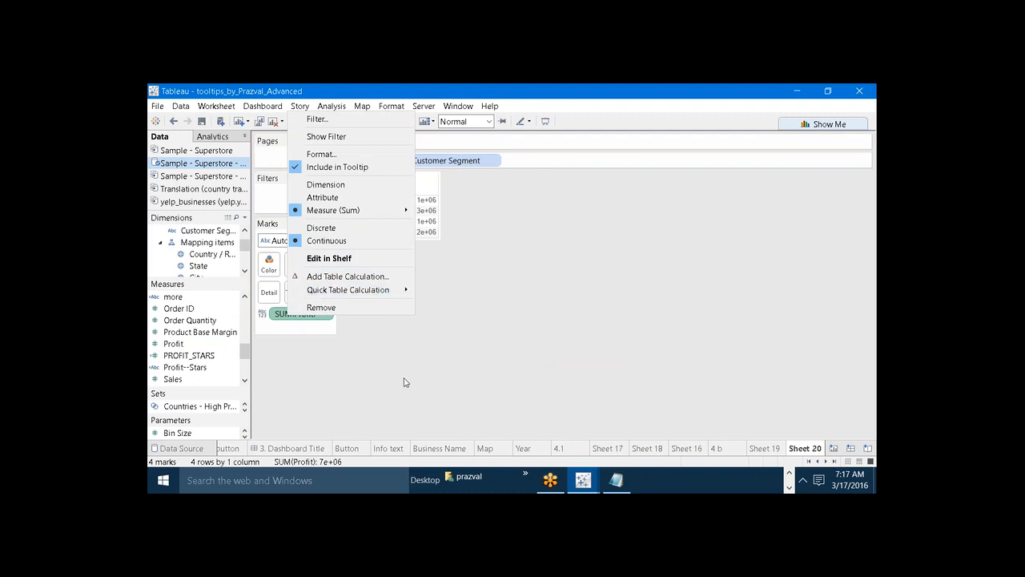
{"action": "left_click", "coordinate": [404, 382]}
{"action": "right_click", "coordinate": [293, 319]}
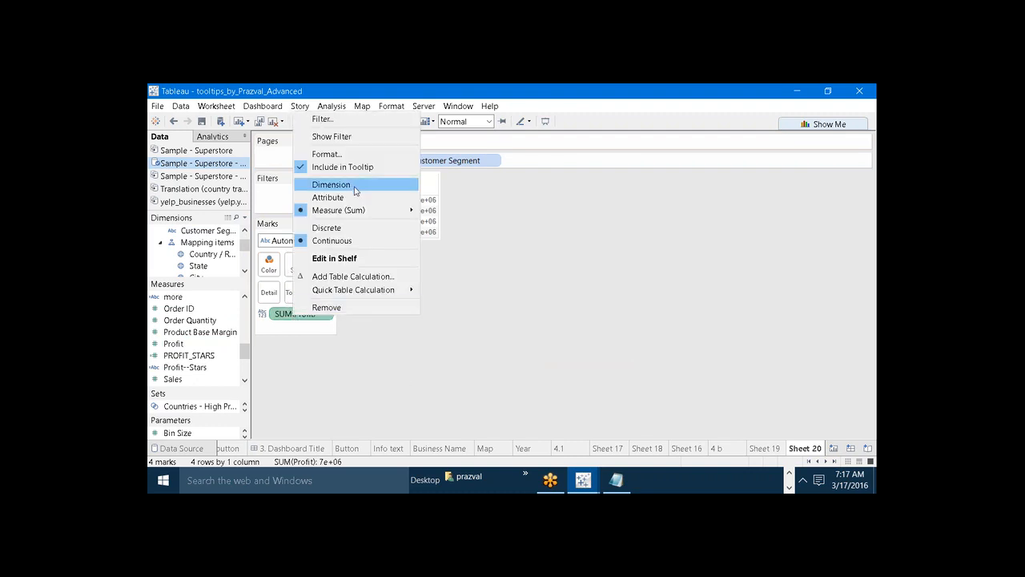
{"action": "left_click", "coordinate": [335, 156]}
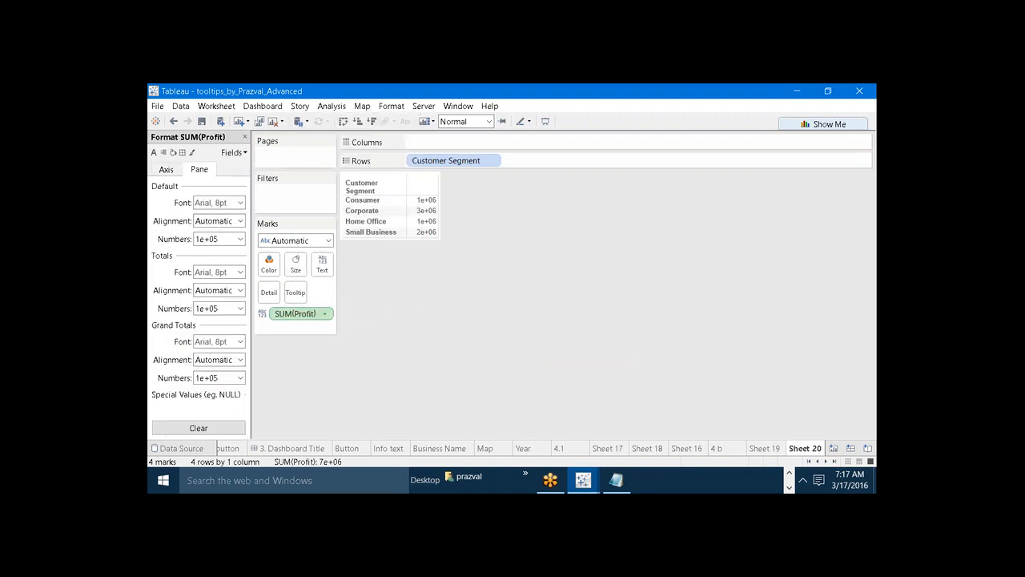
{"action": "left_click", "coordinate": [240, 238]}
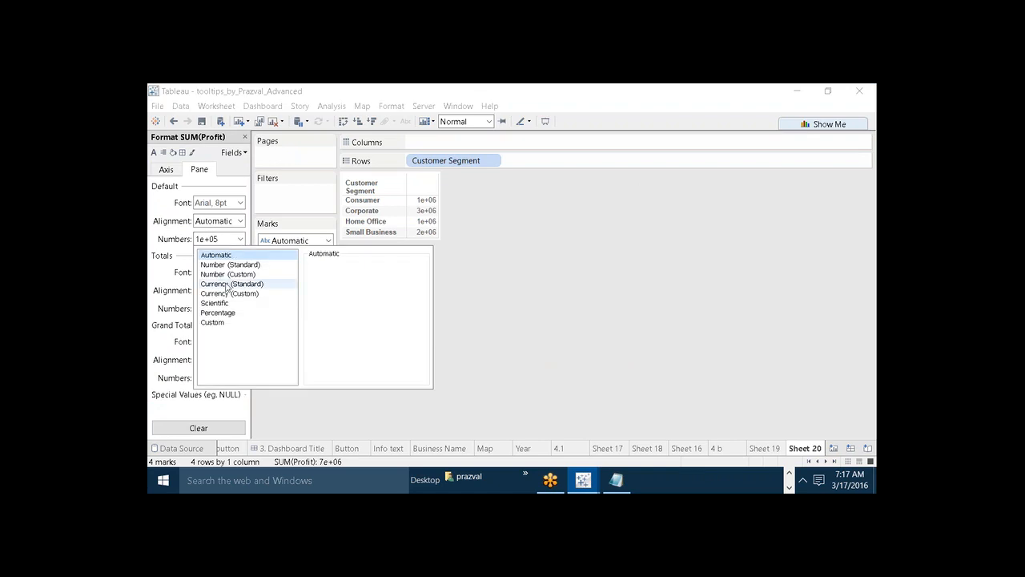
{"action": "left_click", "coordinate": [218, 313]}
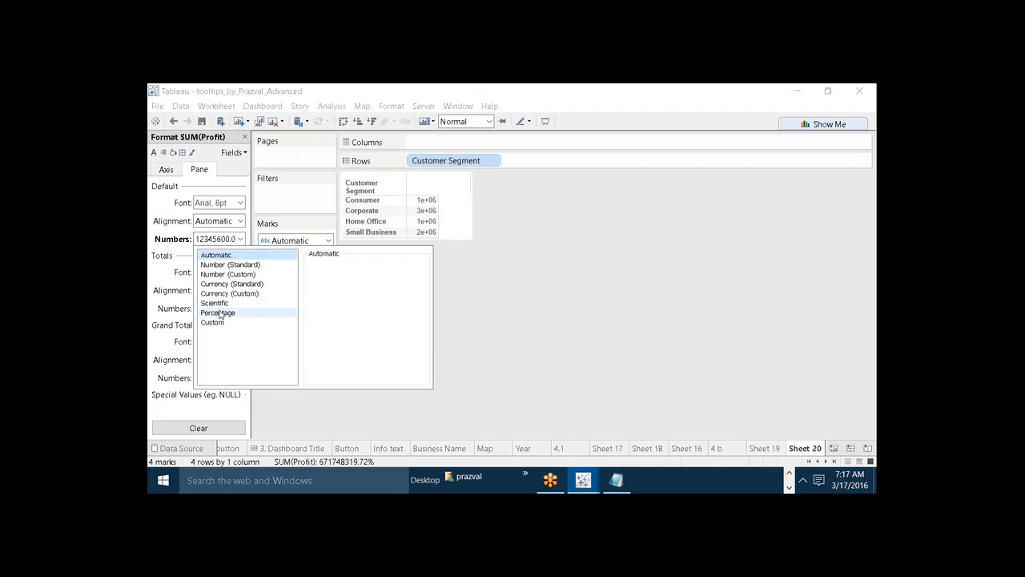
{"action": "left_click", "coordinate": [490, 344]}
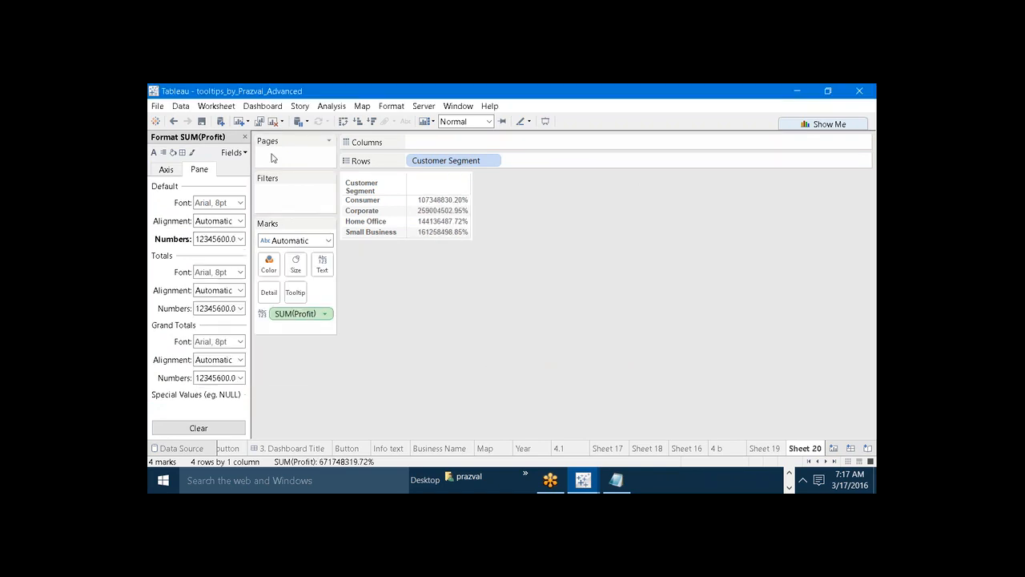
{"action": "left_click", "coordinate": [244, 137]}
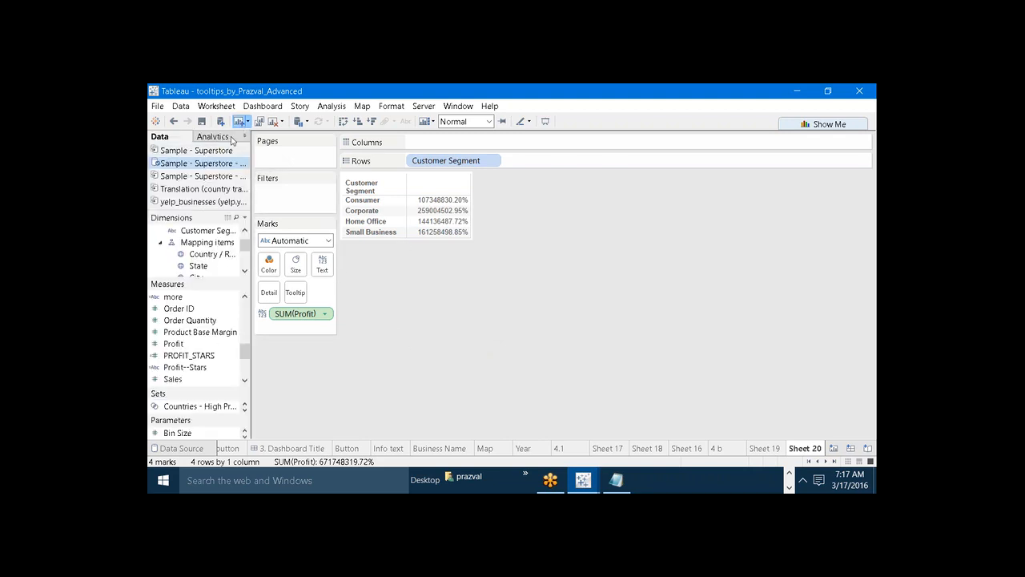
Build the same Customer Segment and Profit text table on a new worksheet and compare its number format with Sheet 20.
{"action": "left_click_drag", "start_coordinate": [204, 230], "coordinate": [427, 161]}
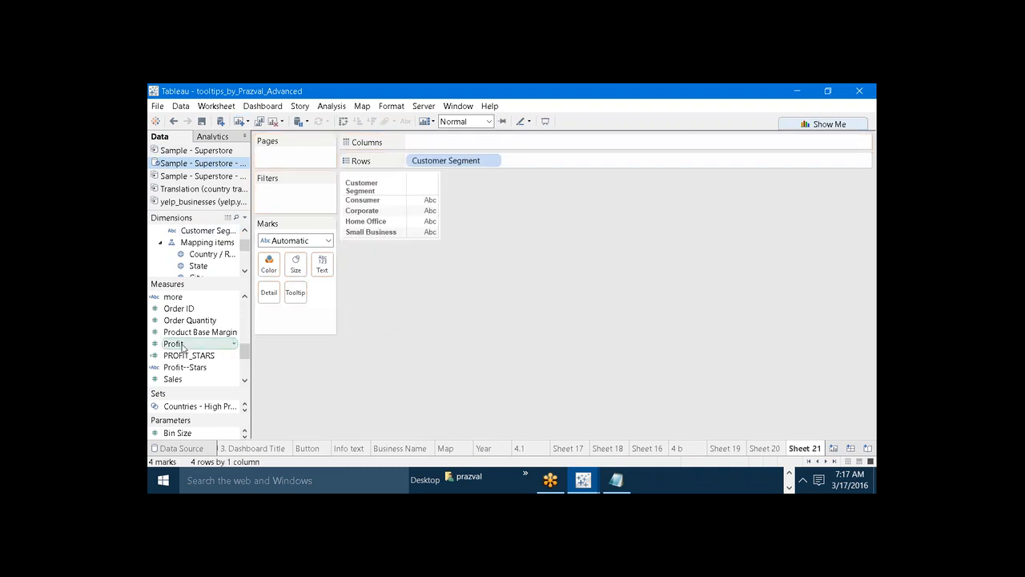
{"action": "left_click_drag", "start_coordinate": [174, 344], "coordinate": [322, 267]}
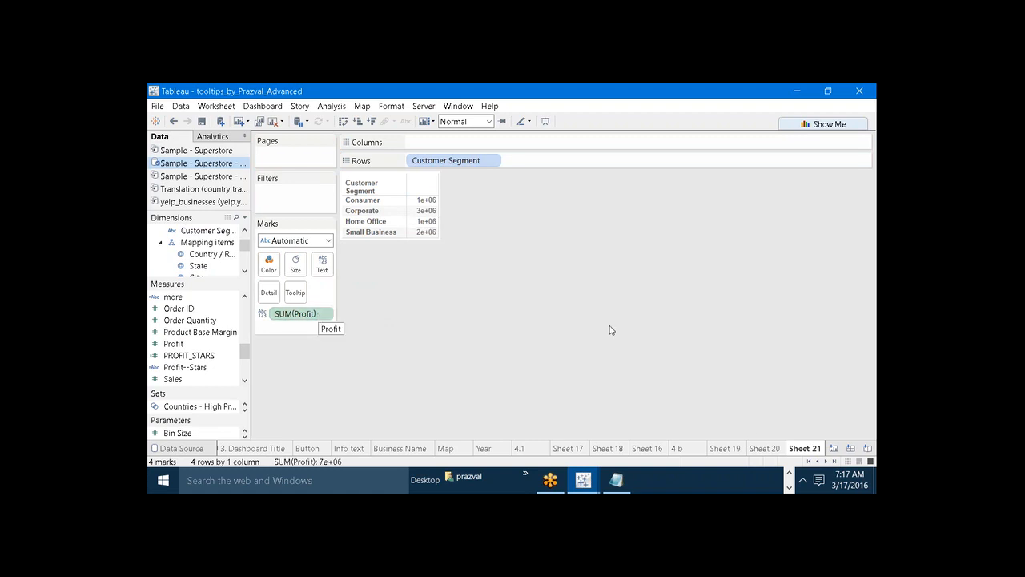
{"action": "left_click", "coordinate": [765, 448]}
{"action": "mouse_move", "coordinate": [464, 200]}
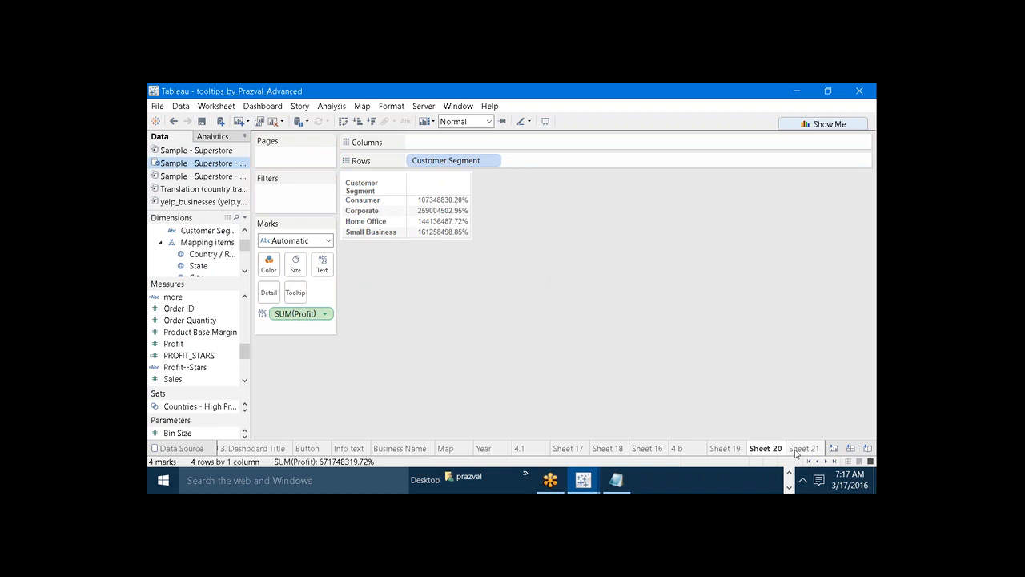
{"action": "left_click", "coordinate": [804, 448]}
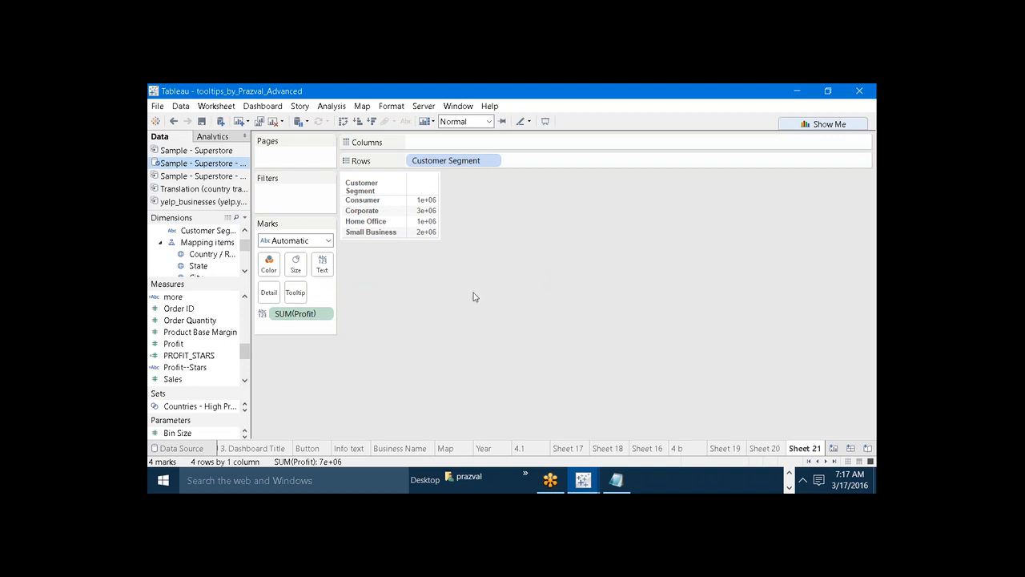
{"action": "left_click", "coordinate": [757, 447]}
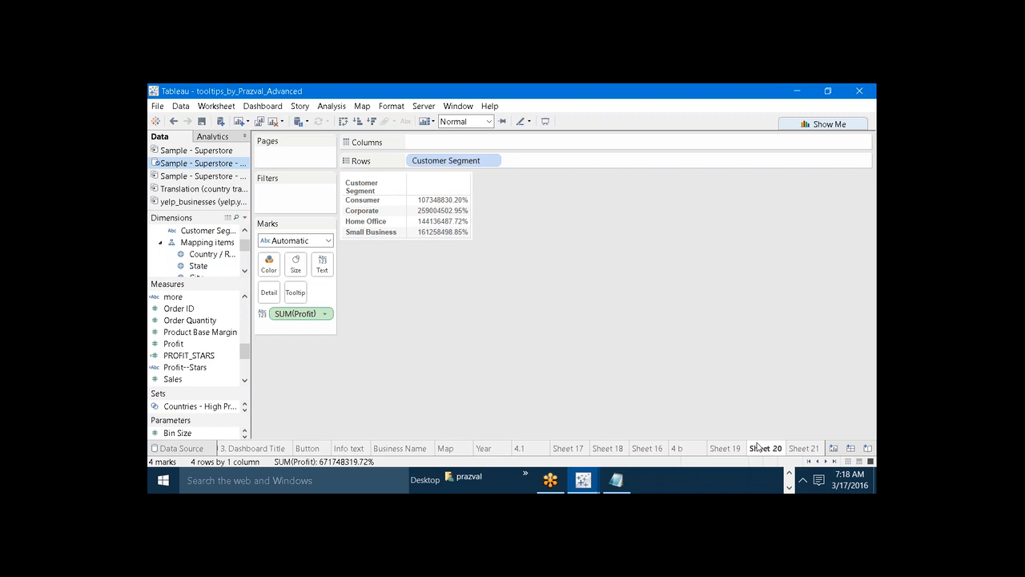
{"action": "left_click", "coordinate": [804, 447]}
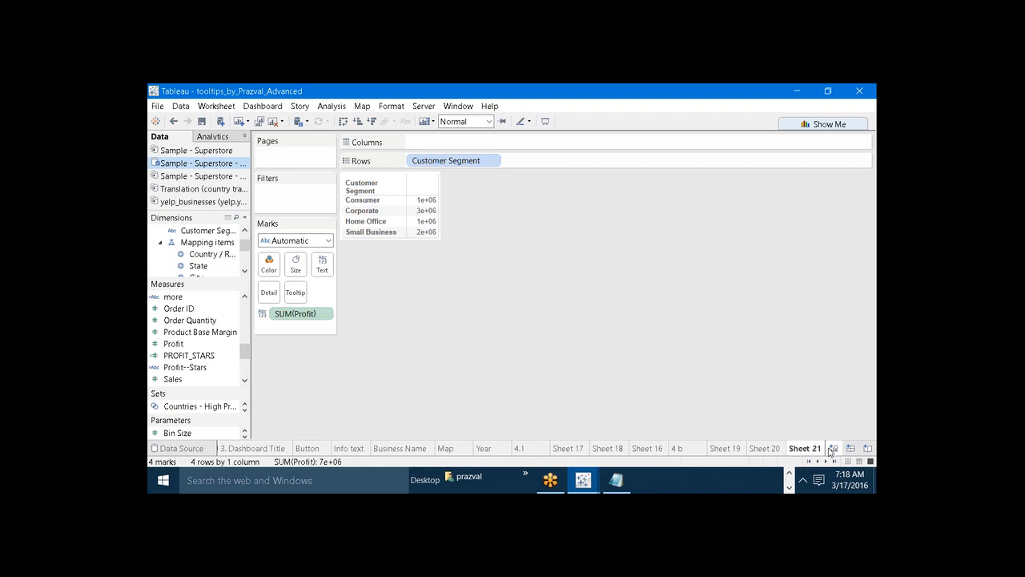
Add a blank worksheet, switch to the Notepad notes and insert a dashed separator line below the format codes.
{"action": "left_click", "coordinate": [831, 449]}
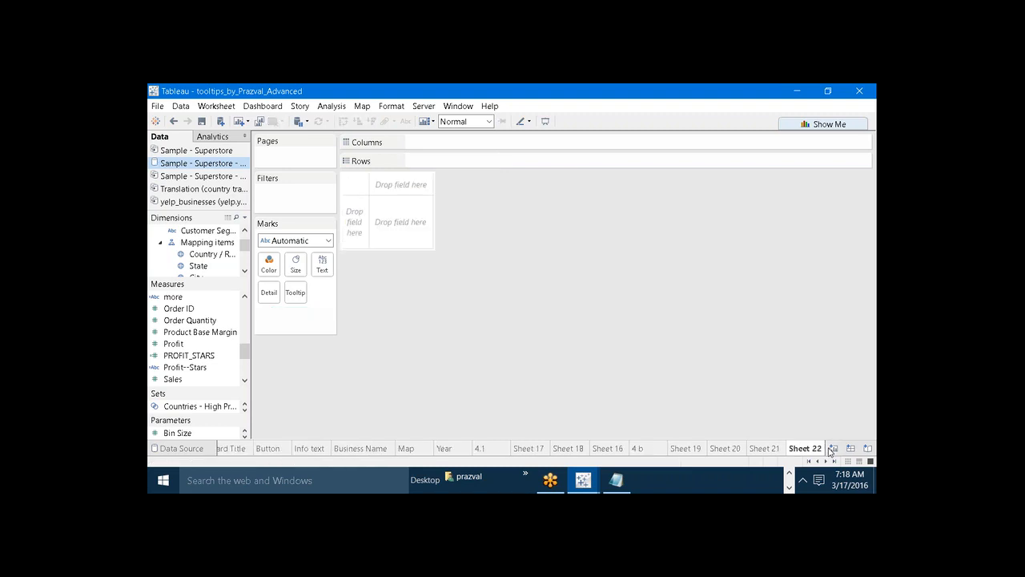
{"action": "mouse_move", "coordinate": [626, 481]}
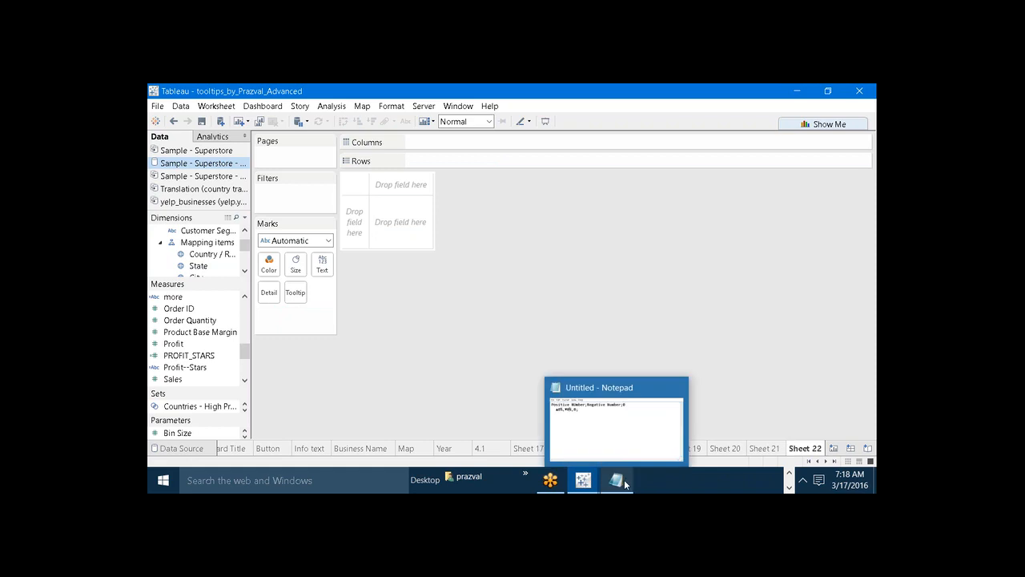
{"action": "left_click", "coordinate": [641, 448]}
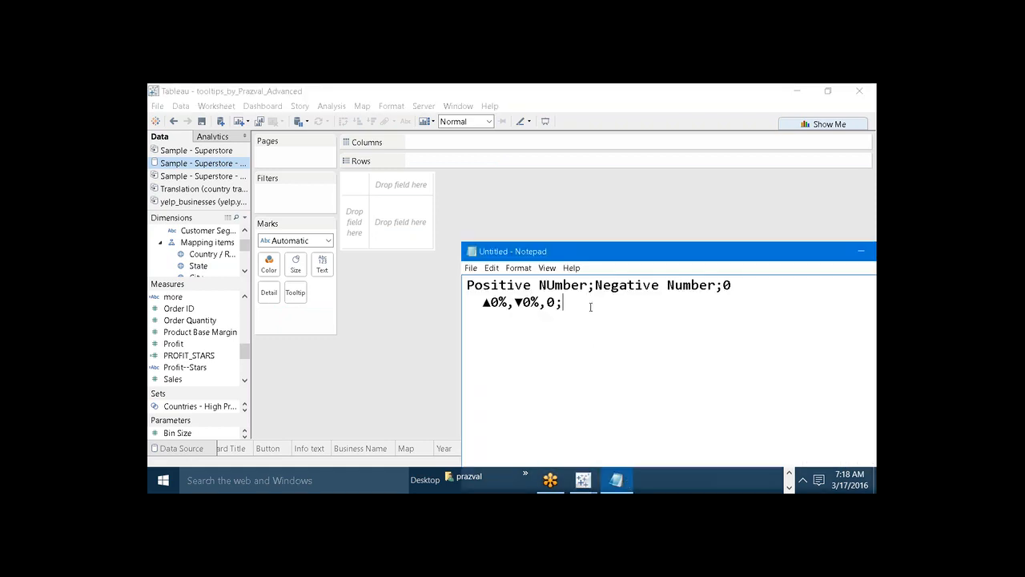
{"action": "key", "text": "Return"}
{"action": "type", "text": "----------------"}
{"action": "type", "text": "---------------------- "}
{"action": "type", "text": "Tip1"}
{"action": "type", "text": ":- "}
{"action": "type", "text": "Create t"}
{"action": "type", "text": "he"}
{"action": "type", "text": " custom "}
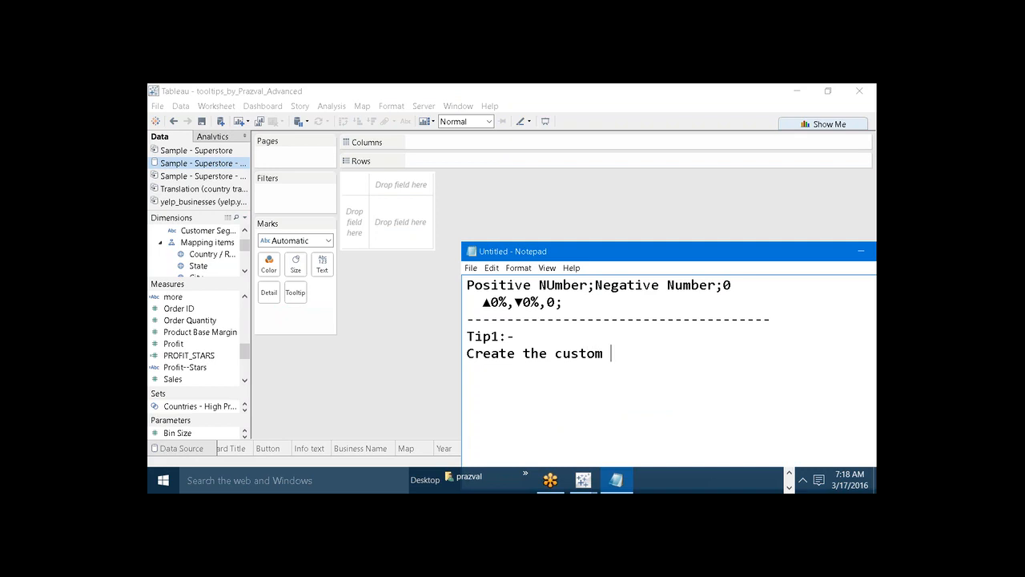
{"action": "type", "text": "dashboard Template"}
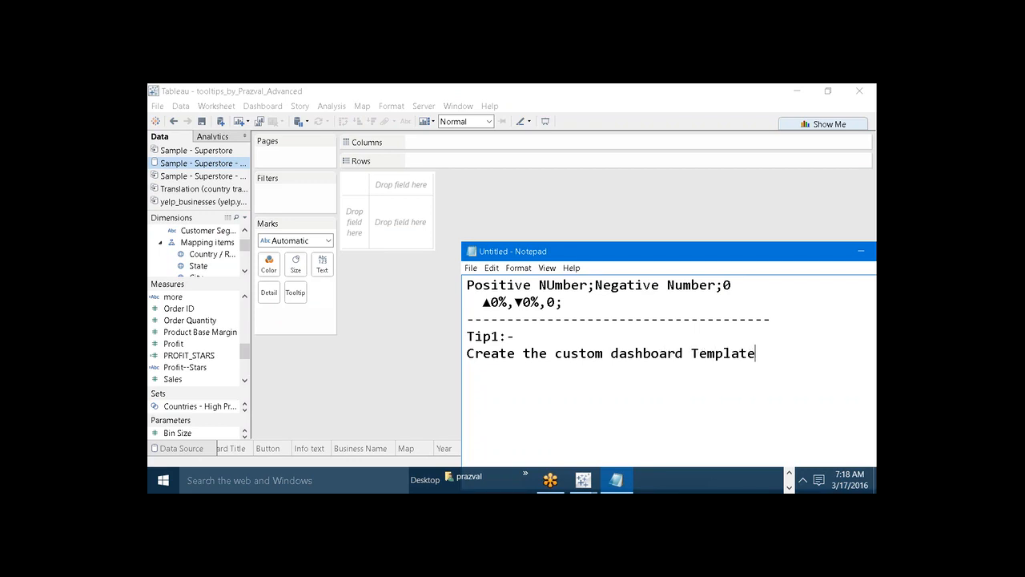
{"action": "type", "text": "s"}
Write the heading "Tip1:-" and the line "Create the custom dashboard Templates" below the separator, and minimize Notepad.
{"action": "left_click", "coordinate": [857, 251]}
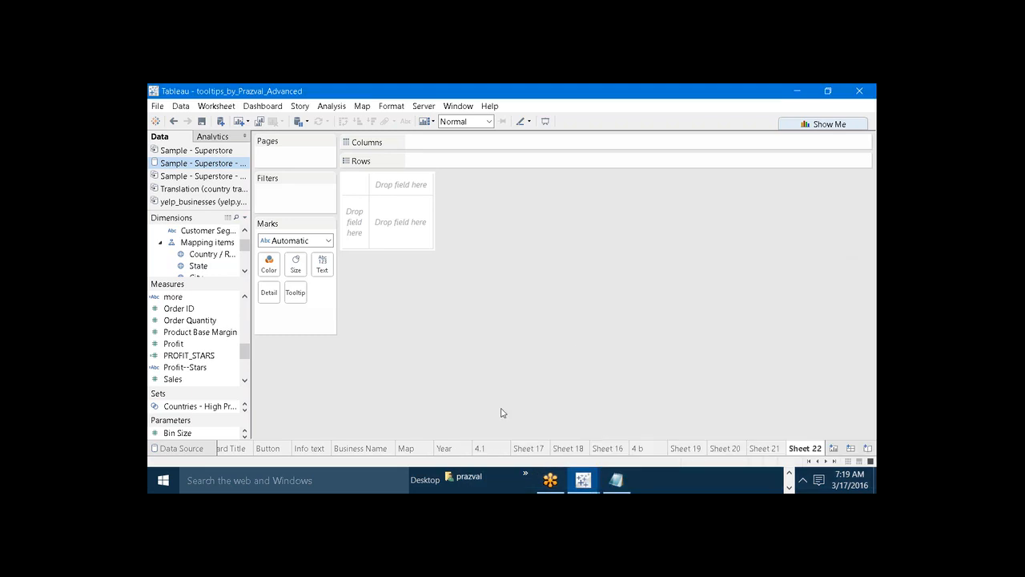
Open the 3. Dashboard Title dashboard and examine the layout of its title, Reviews per Year chart, Businesses chart and map.
{"action": "left_click", "coordinate": [809, 461]}
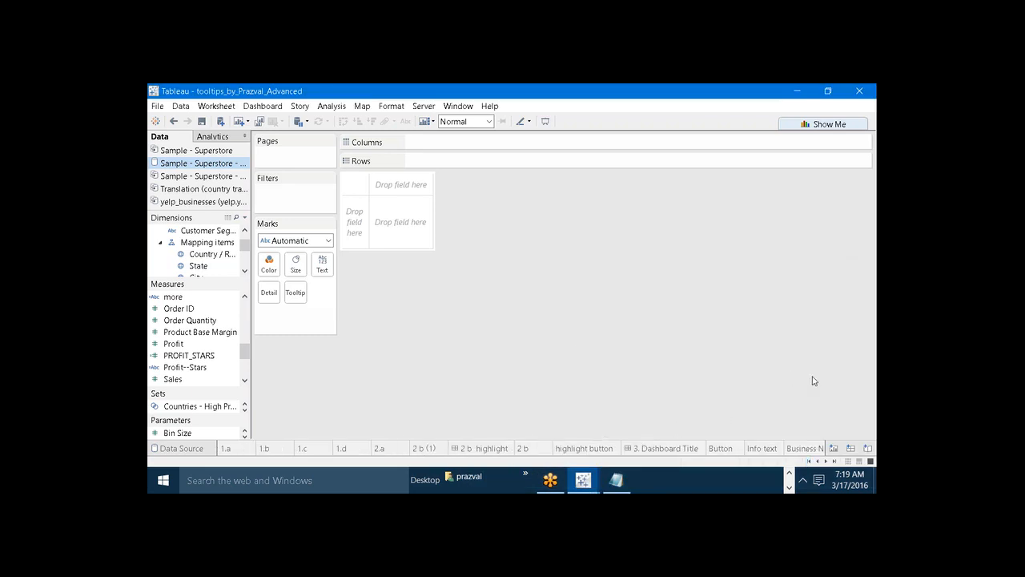
{"action": "left_click", "coordinate": [674, 449]}
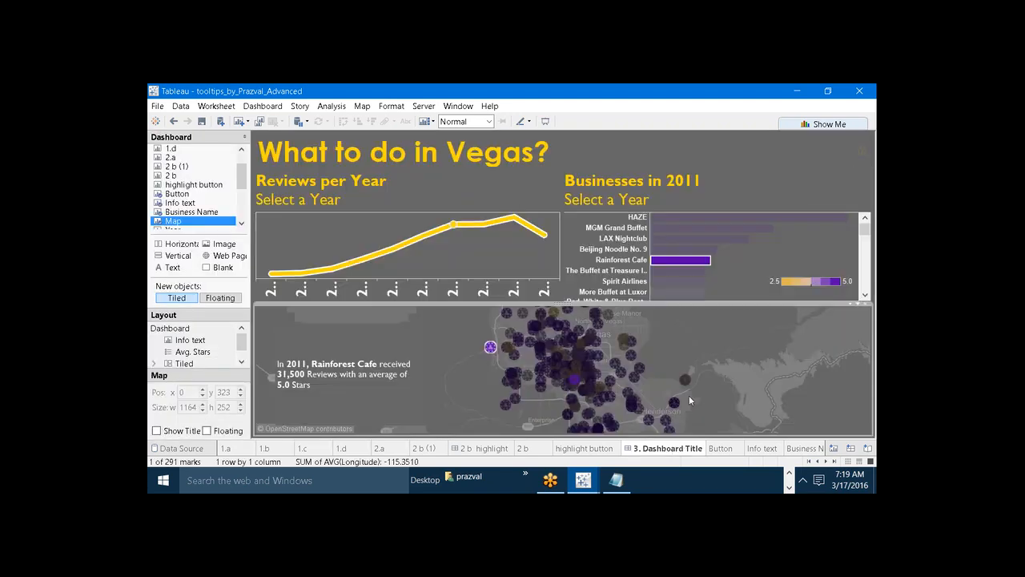
{"action": "left_click", "coordinate": [654, 184]}
{"action": "left_click", "coordinate": [529, 244]}
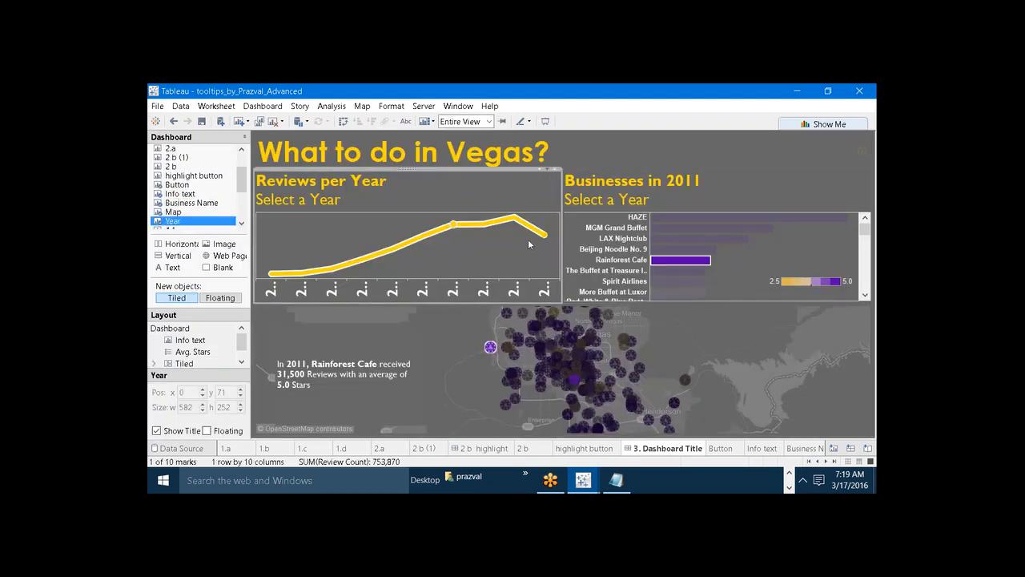
{"action": "left_click", "coordinate": [489, 324]}
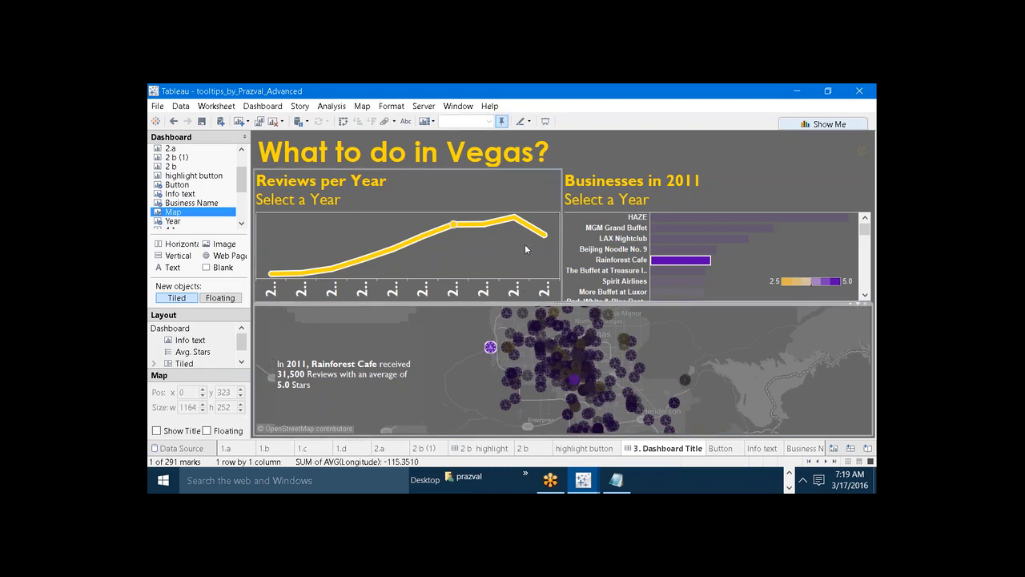
{"action": "left_click", "coordinate": [692, 330]}
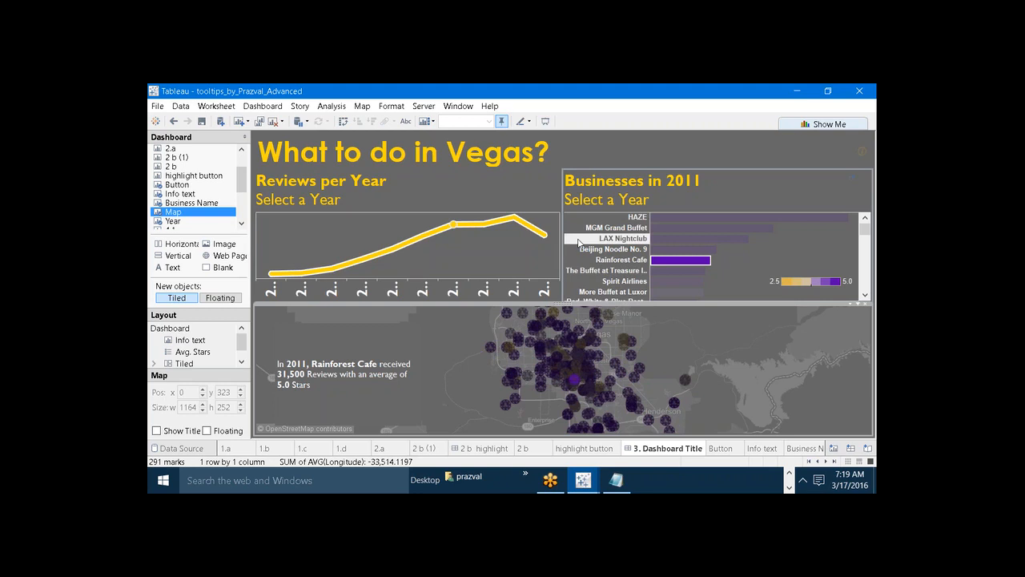
{"action": "left_click", "coordinate": [458, 182]}
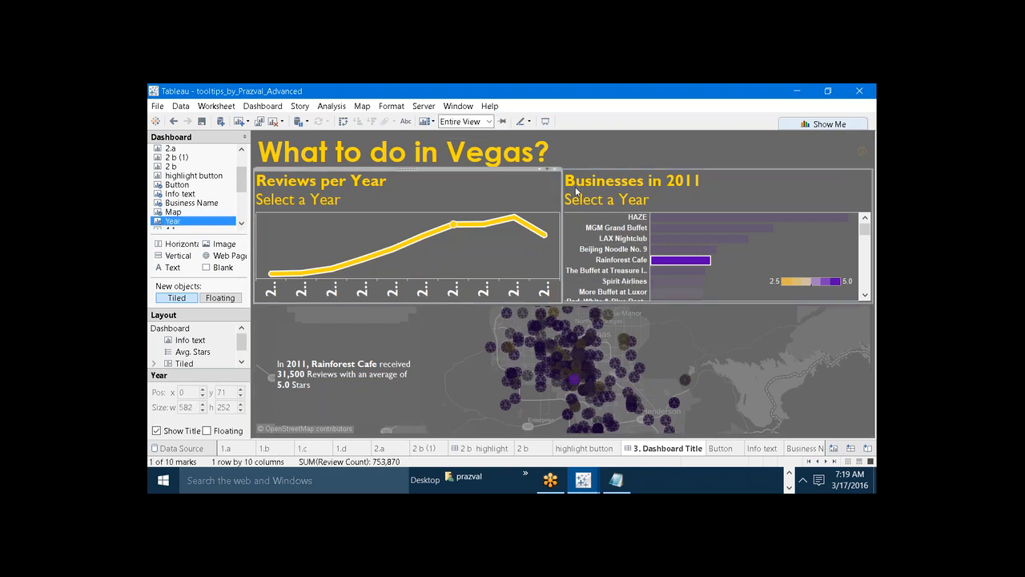
{"action": "left_click", "coordinate": [610, 200]}
{"action": "left_click", "coordinate": [545, 193]}
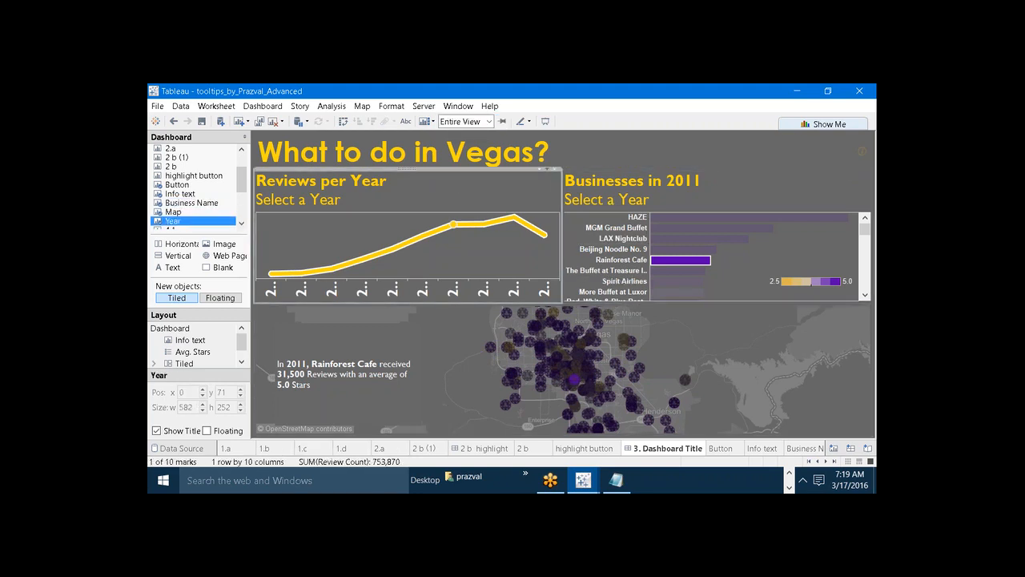
{"action": "left_click", "coordinate": [597, 200]}
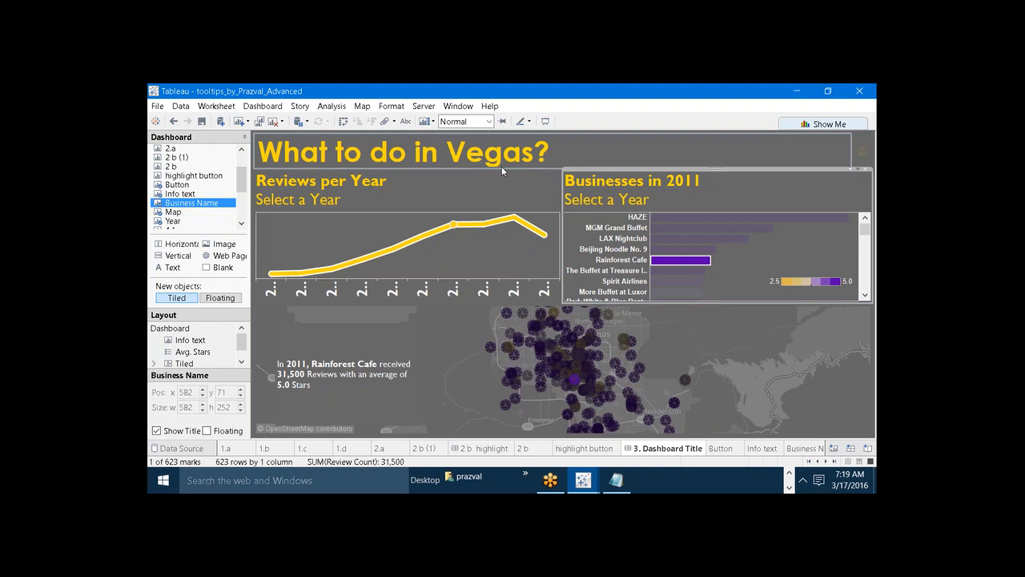
{"action": "left_click", "coordinate": [593, 158]}
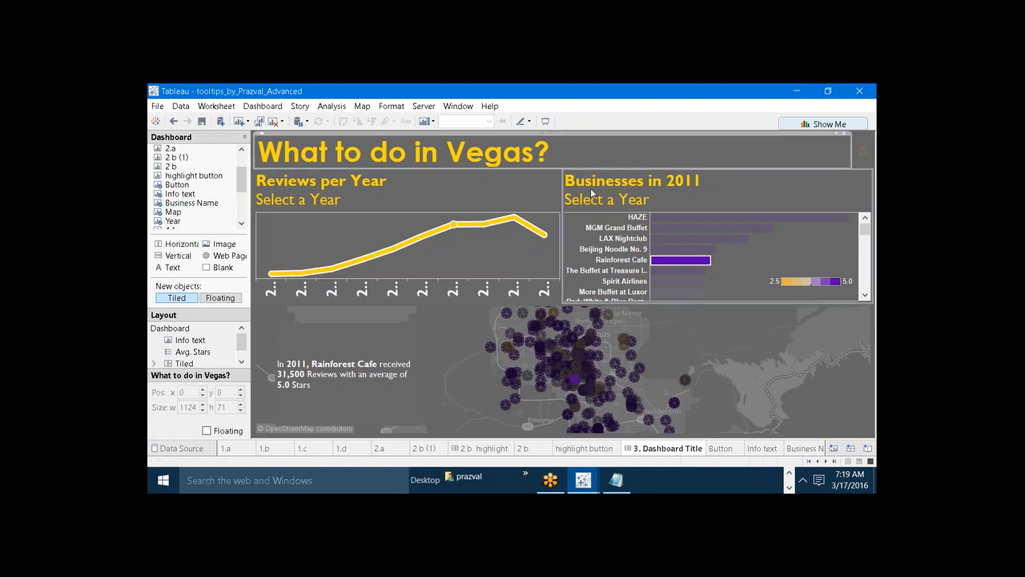
Inspect the extents of the Reviews per Year, map and title zones on the Vegas dashboard.
{"action": "left_click", "coordinate": [592, 193]}
{"action": "left_click", "coordinate": [526, 184]}
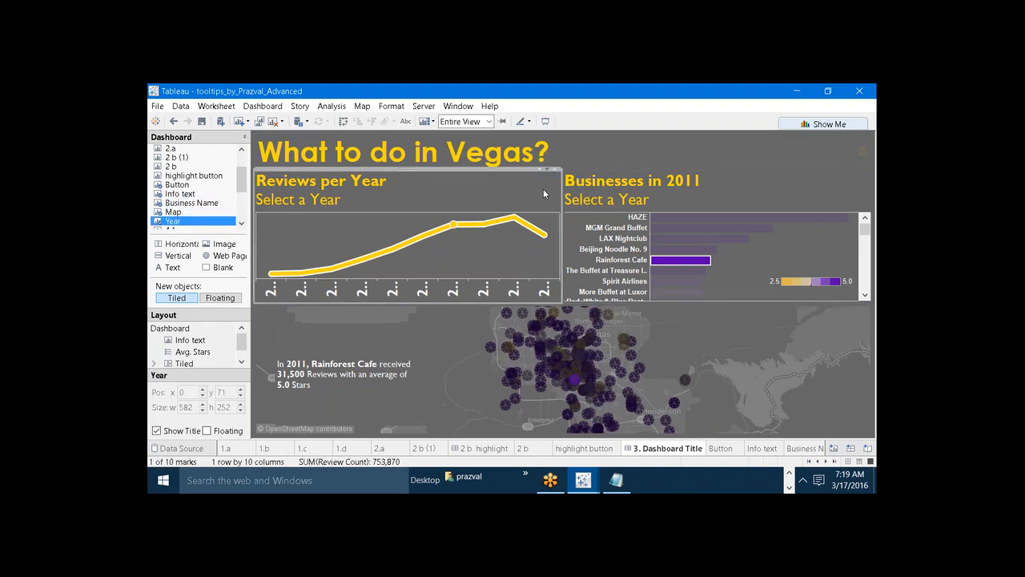
{"action": "left_click", "coordinate": [860, 380]}
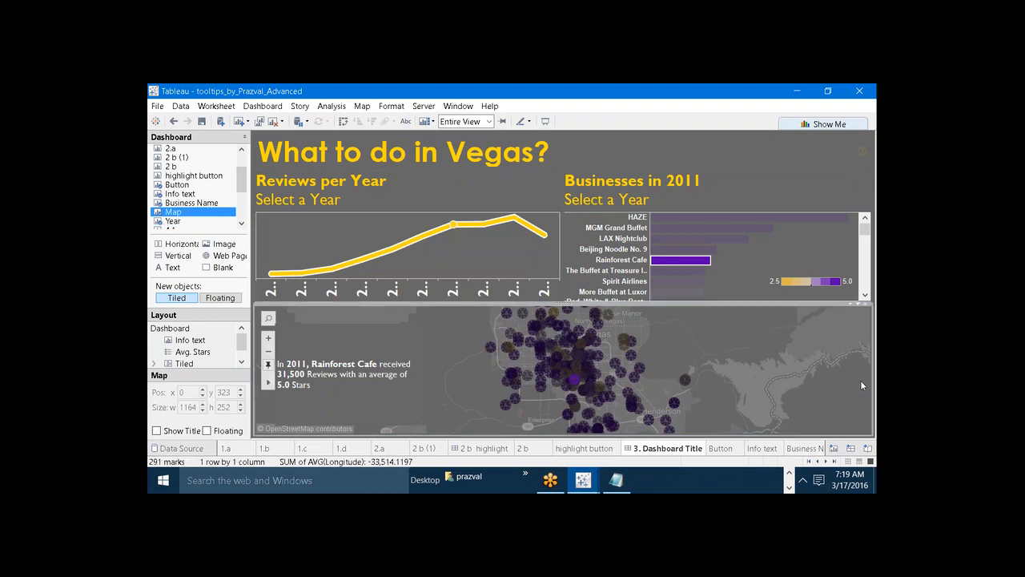
{"action": "left_click", "coordinate": [541, 244]}
{"action": "left_click", "coordinate": [596, 150]}
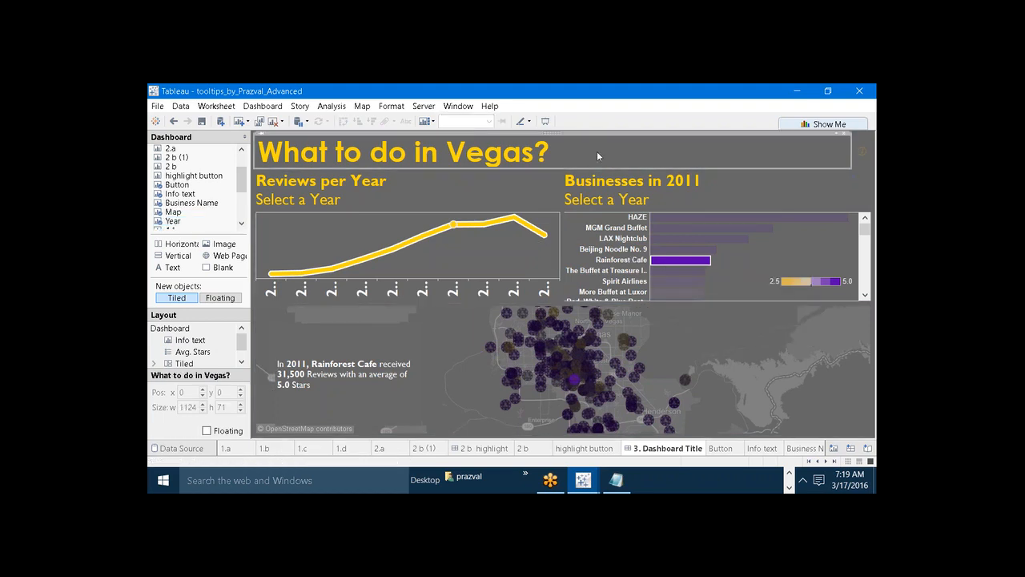
Open Paint and sketch a dashboard frame: a large rectangle with a horizontal line across its upper part marking a title band.
{"action": "key", "text": "super+r"}
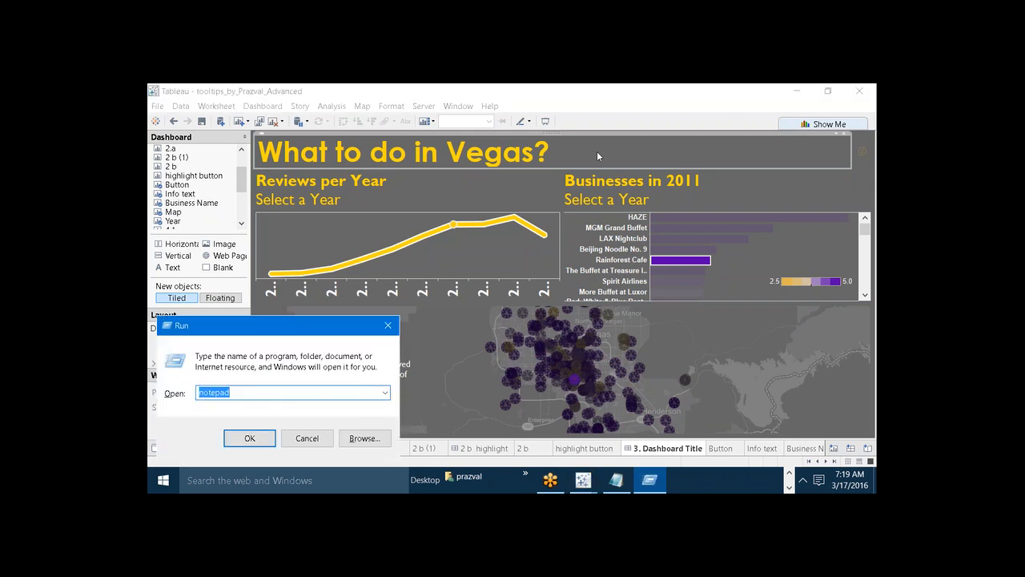
{"action": "type", "text": "mspaint"}
{"action": "key", "text": "Return"}
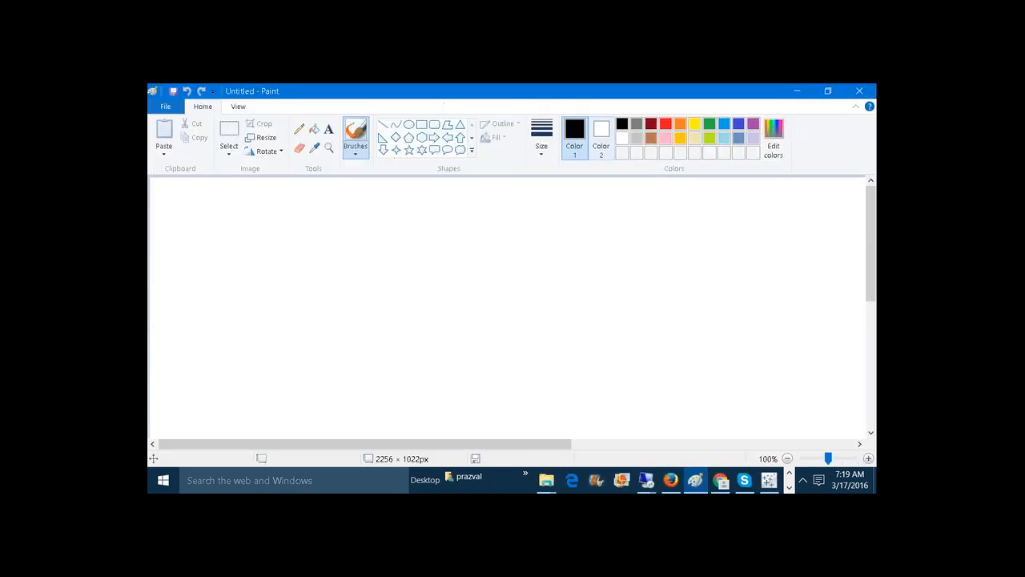
{"action": "left_click", "coordinate": [421, 124]}
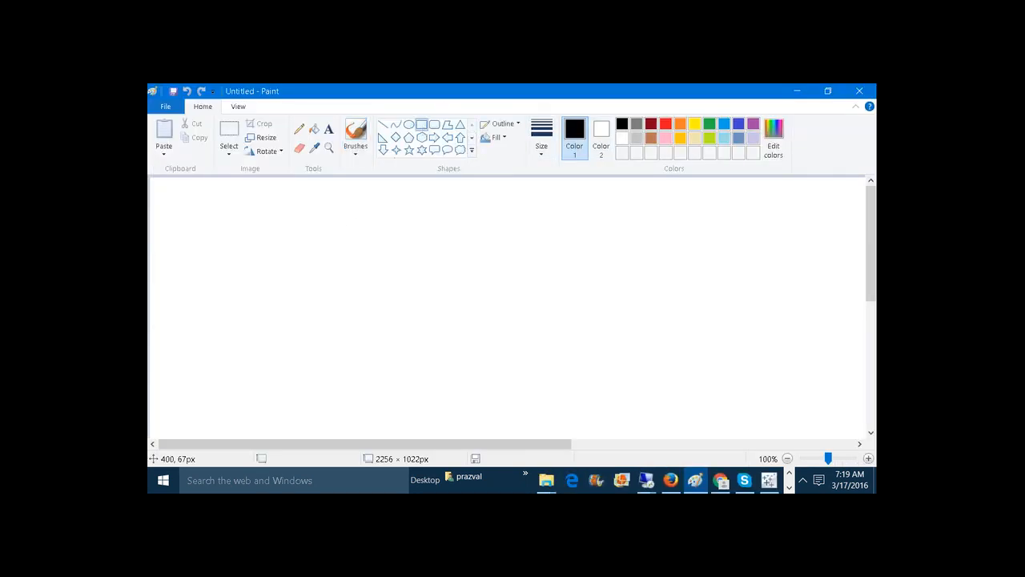
{"action": "left_click_drag", "start_coordinate": [314, 233], "coordinate": [567, 394]}
{"action": "left_click", "coordinate": [515, 225]}
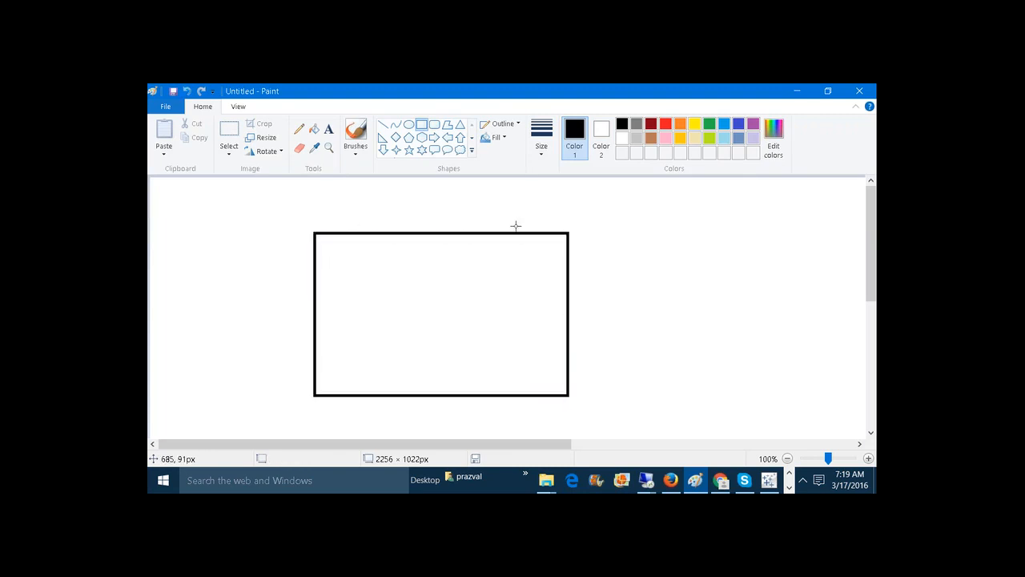
{"action": "left_click", "coordinate": [382, 125]}
{"action": "mouse_move", "coordinate": [317, 254]}
{"action": "left_mouse_down"}
{"action": "mouse_move", "coordinate": [421, 265]}
{"action": "mouse_move", "coordinate": [566, 255]}
{"action": "left_mouse_up"}
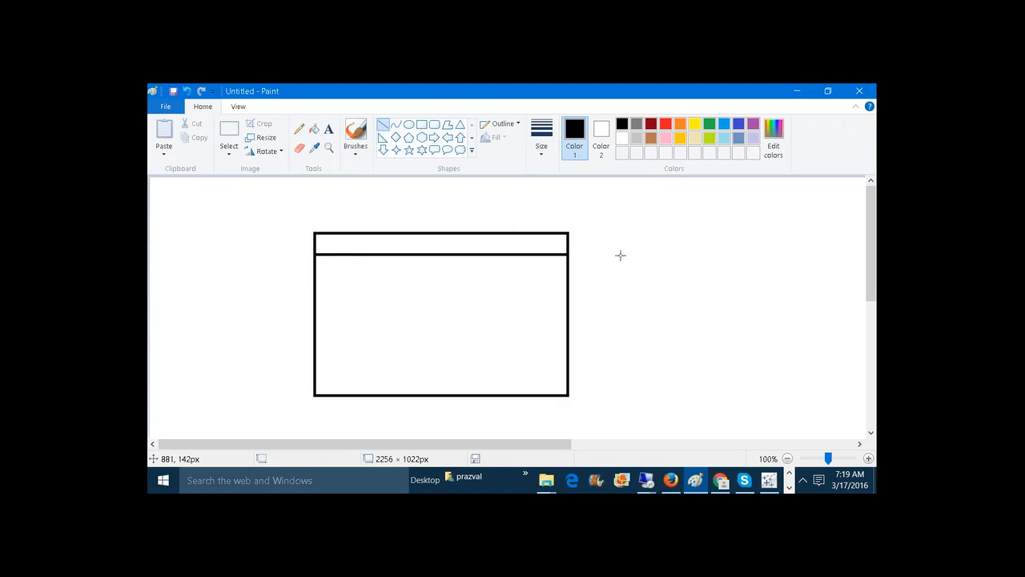
Switch to the tooltips workbook in Tableau and check how the two charts and the map are arranged below the title.
{"action": "left_click", "coordinate": [768, 481]}
{"action": "mouse_move", "coordinate": [584, 478]}
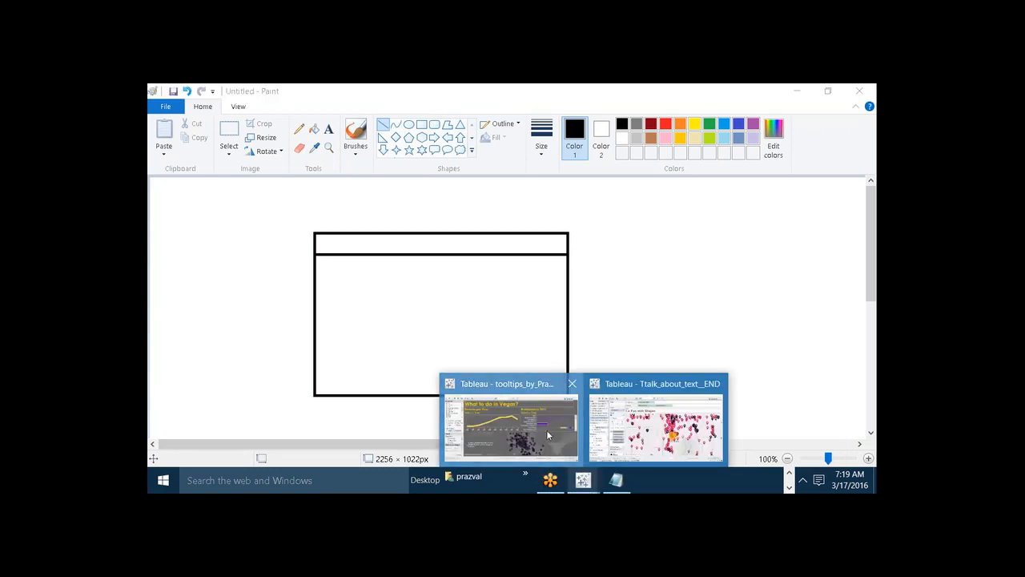
{"action": "left_click", "coordinate": [550, 432]}
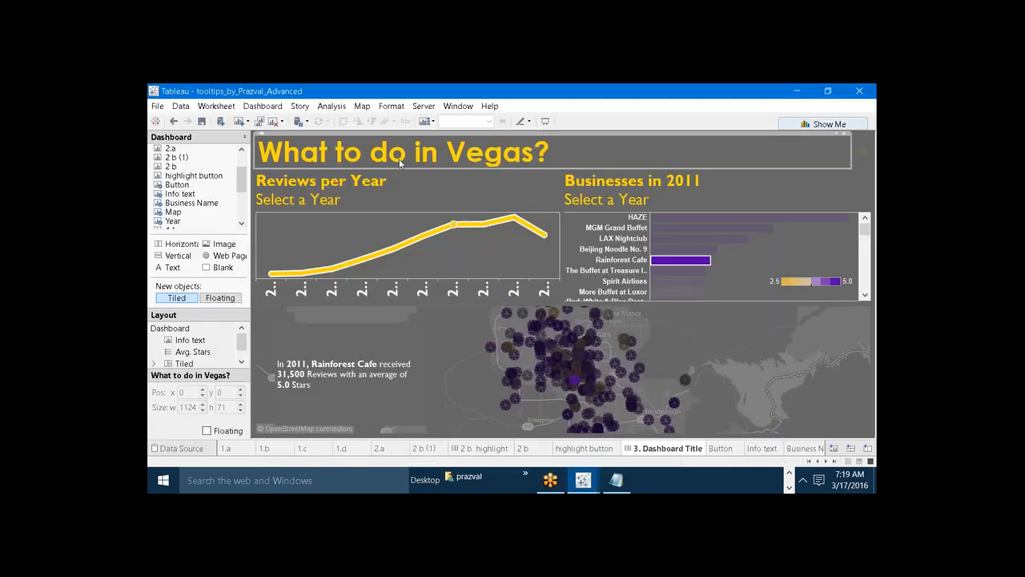
{"action": "left_click", "coordinate": [393, 182]}
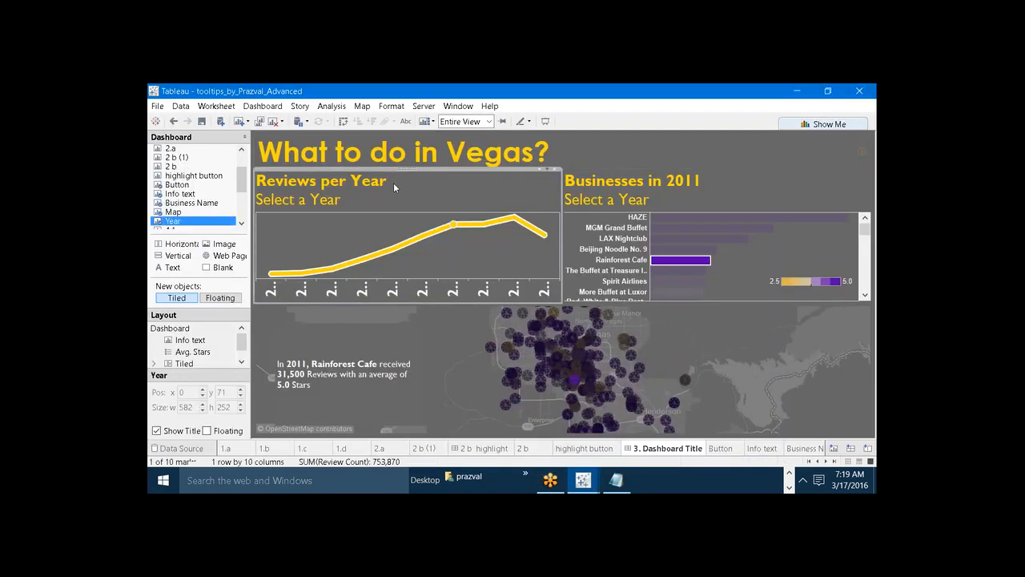
{"action": "left_click", "coordinate": [575, 201]}
{"action": "left_click", "coordinate": [505, 342]}
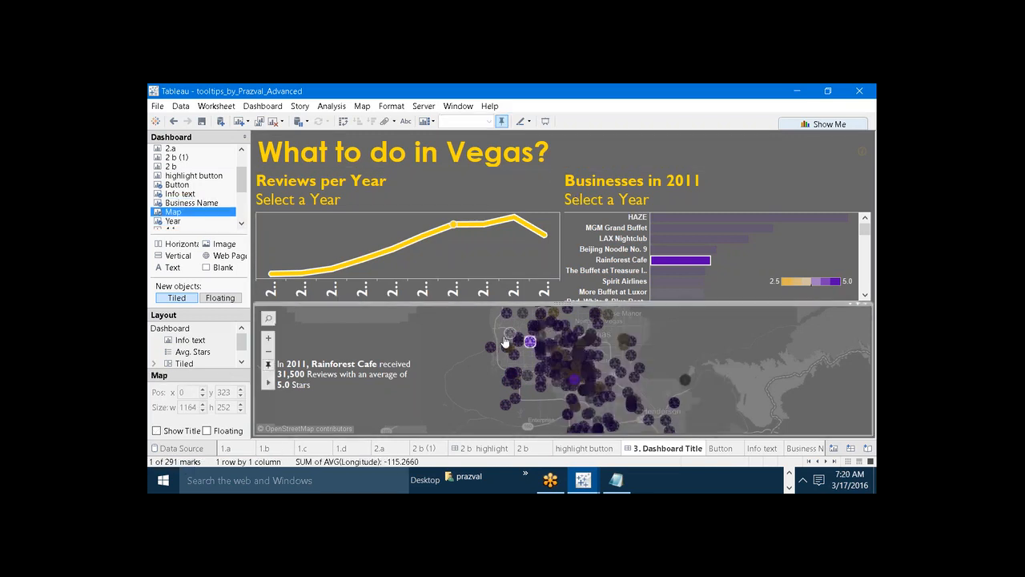
Switch to the Paint sketch and label its upper band "TITLE".
{"action": "left_click", "coordinate": [789, 472]}
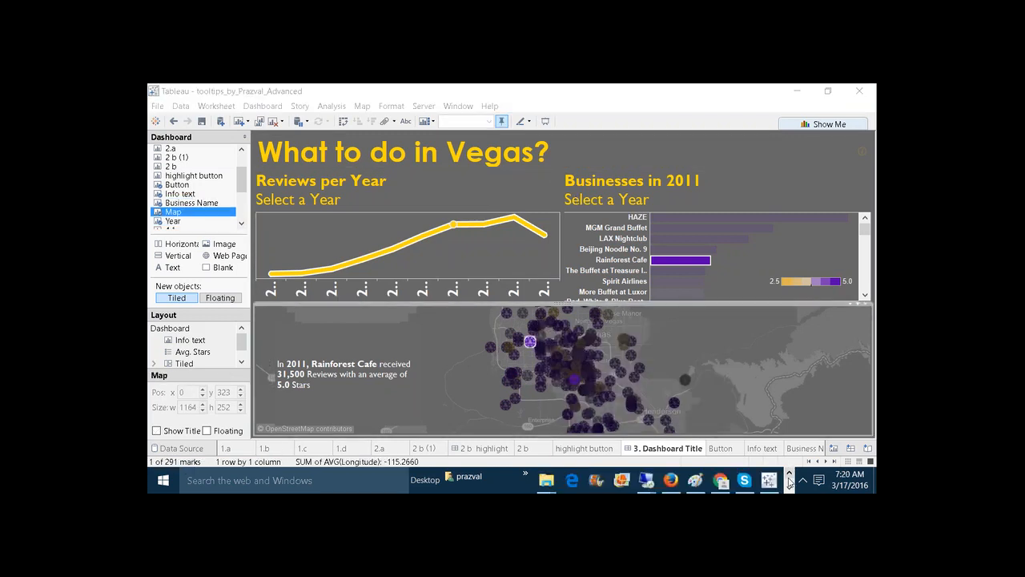
{"action": "mouse_move", "coordinate": [769, 481]}
{"action": "left_click", "coordinate": [753, 435]}
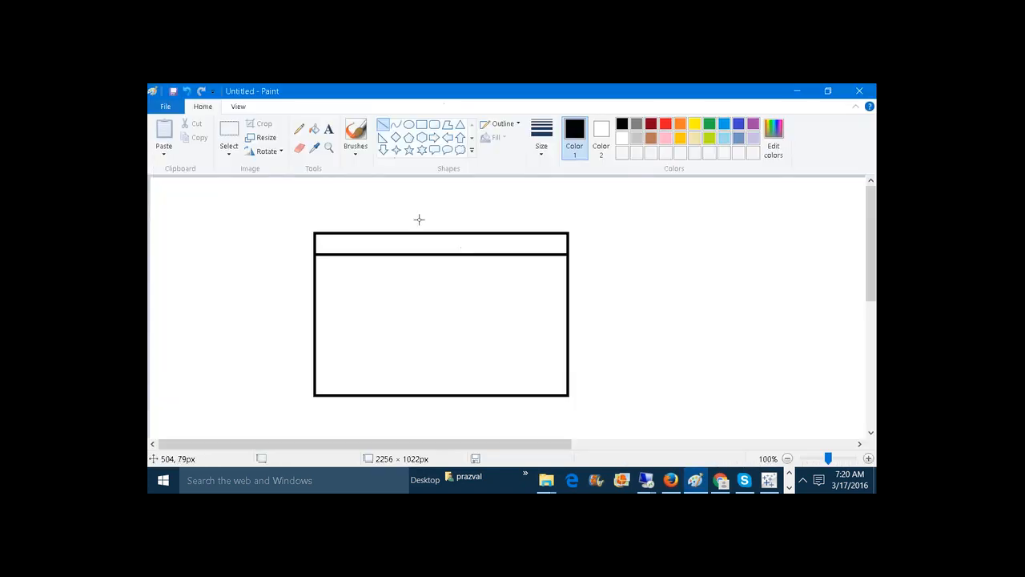
{"action": "left_click", "coordinate": [330, 130]}
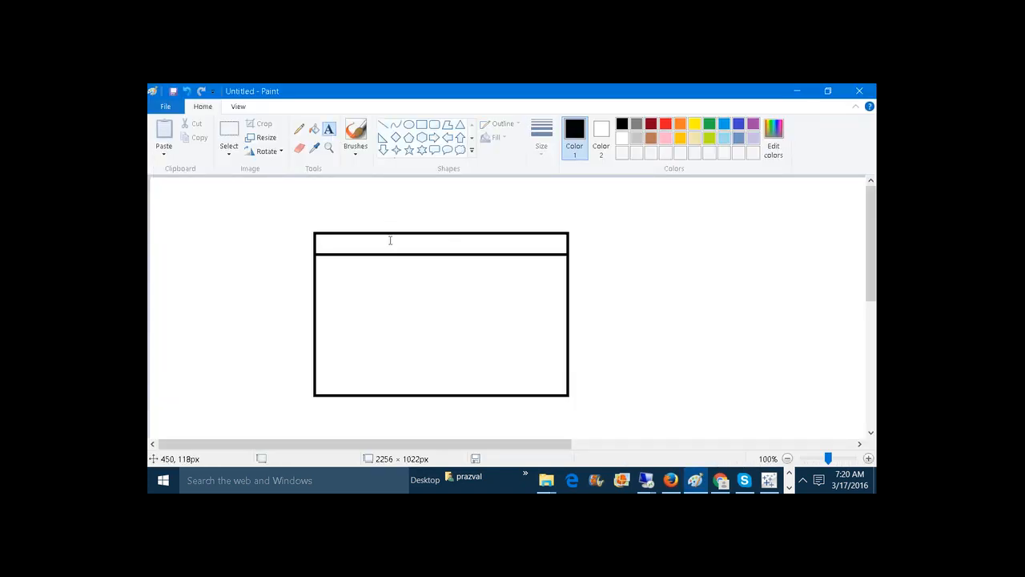
{"action": "left_click_drag", "start_coordinate": [390, 240], "coordinate": [506, 297]}
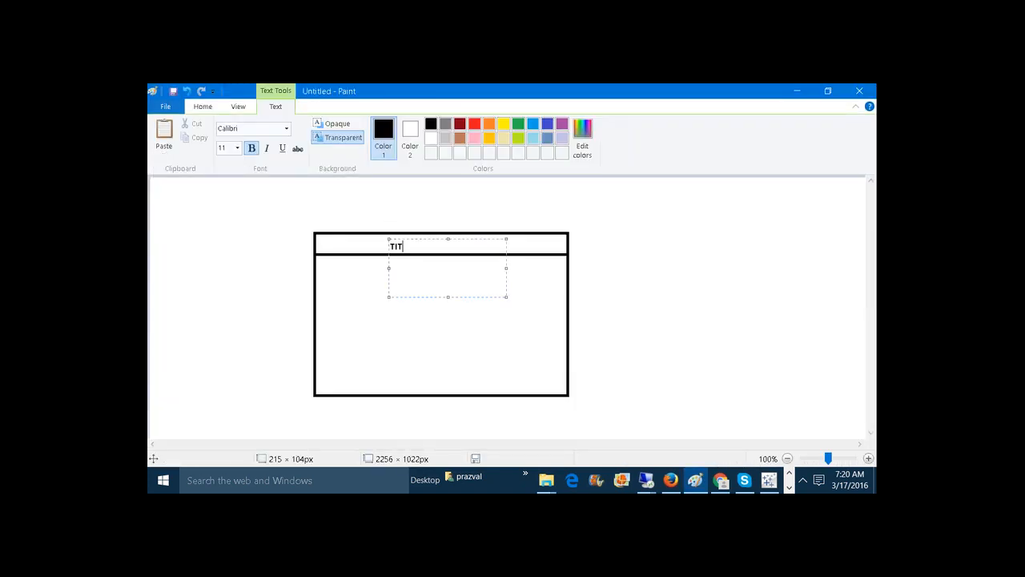
{"action": "left_click", "coordinate": [430, 366]}
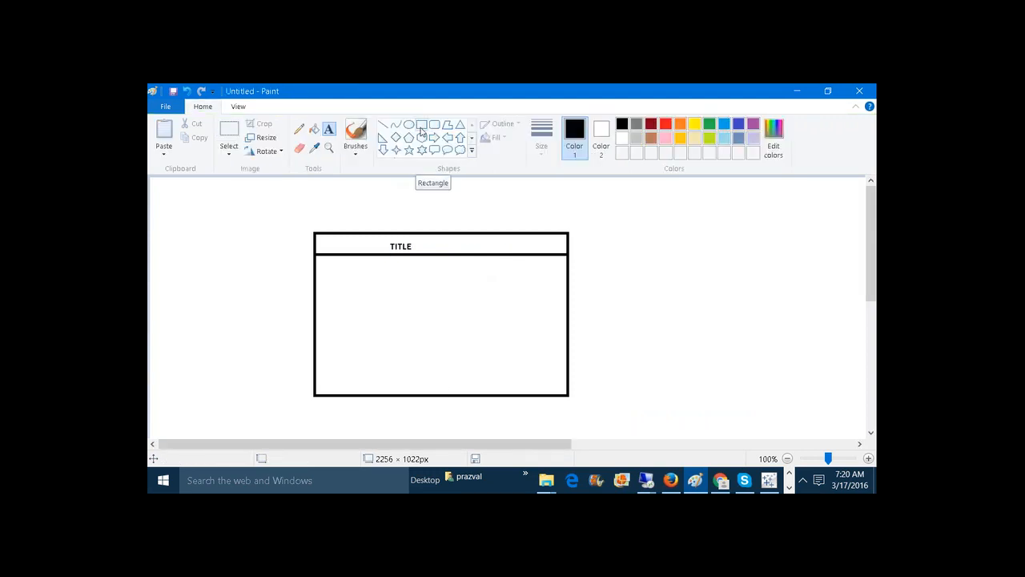
Divide the sketch's area below the title into two side-by-side boxes above one full-width box using straight lines.
{"action": "left_click", "coordinate": [383, 124]}
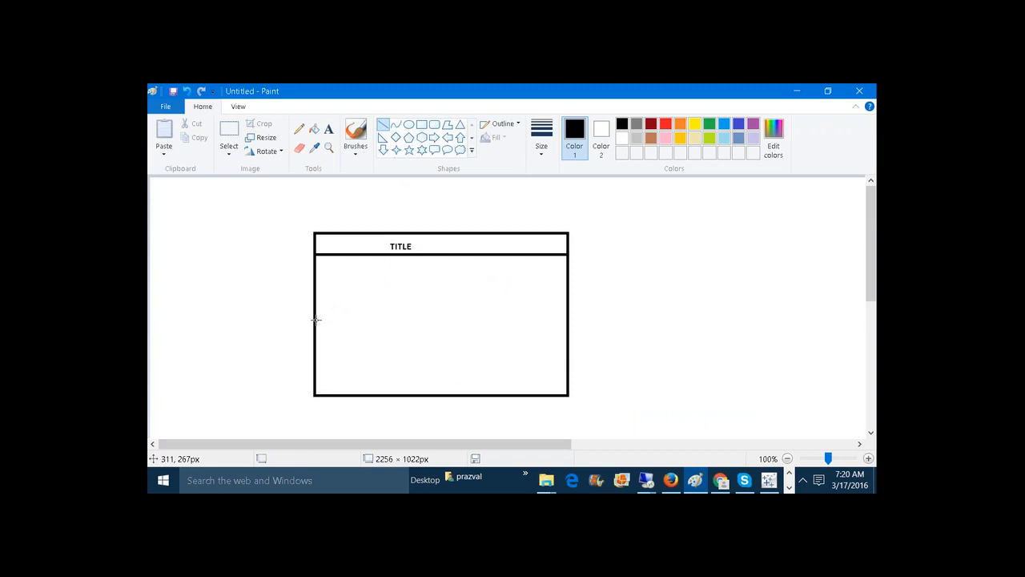
{"action": "mouse_move", "coordinate": [316, 320]}
{"action": "left_mouse_down"}
{"action": "mouse_move", "coordinate": [446, 336]}
{"action": "mouse_move", "coordinate": [566, 324]}
{"action": "left_mouse_up"}
{"action": "left_click", "coordinate": [664, 288]}
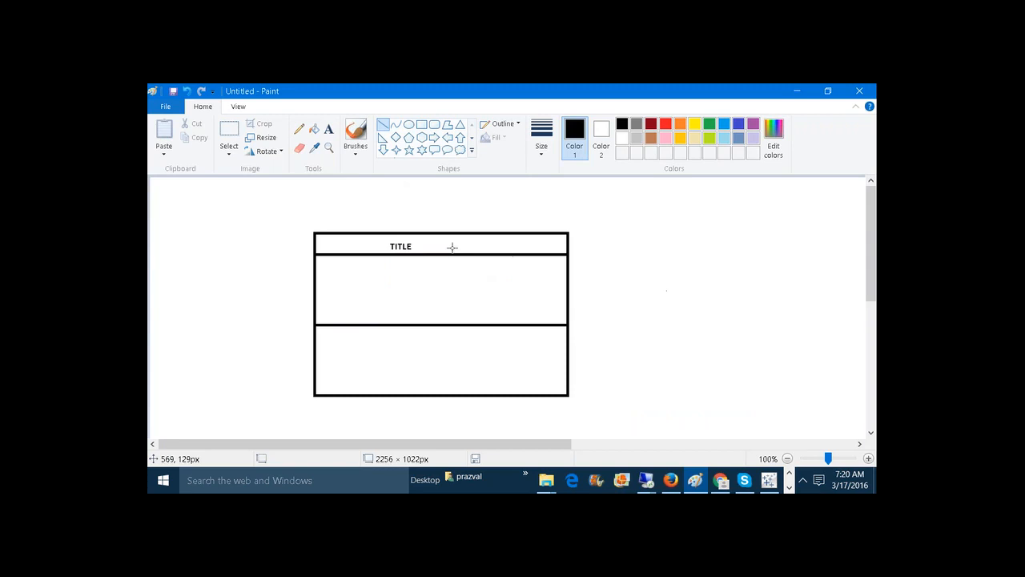
{"action": "left_click_drag", "start_coordinate": [439, 254], "coordinate": [439, 324]}
Compare the Vegas dashboard in the tooltips workbook with the Paint layout sketch, and look through the workbook's remaining sheet tabs.
{"action": "left_click", "coordinate": [788, 486]}
{"action": "mouse_move", "coordinate": [574, 482]}
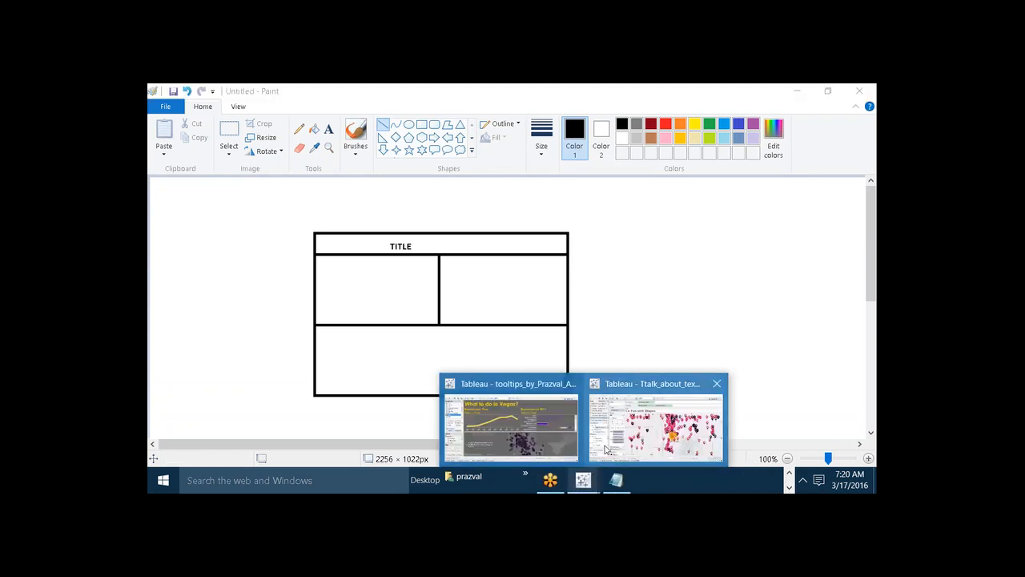
{"action": "left_click", "coordinate": [510, 420]}
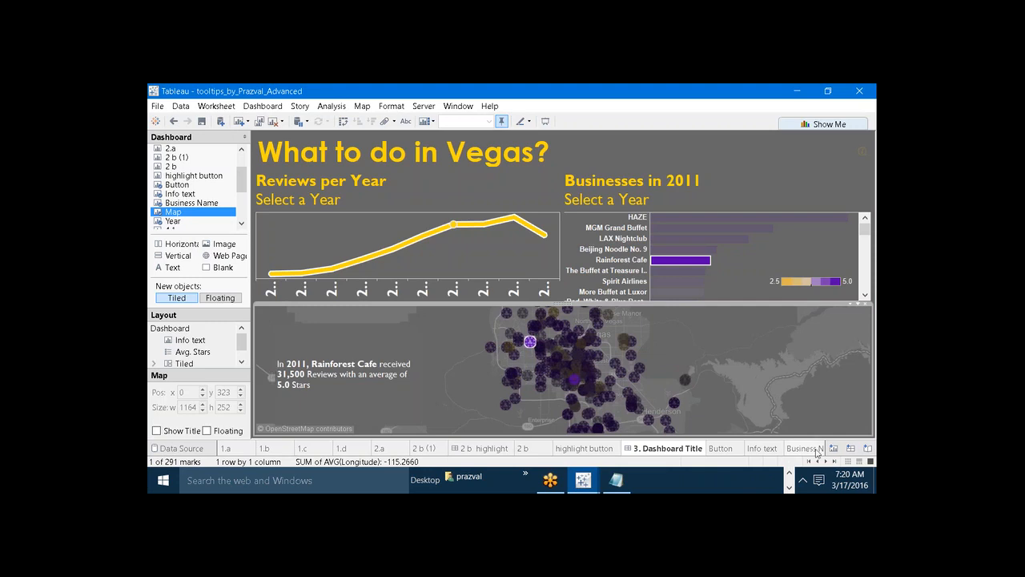
{"action": "left_click", "coordinate": [825, 462]}
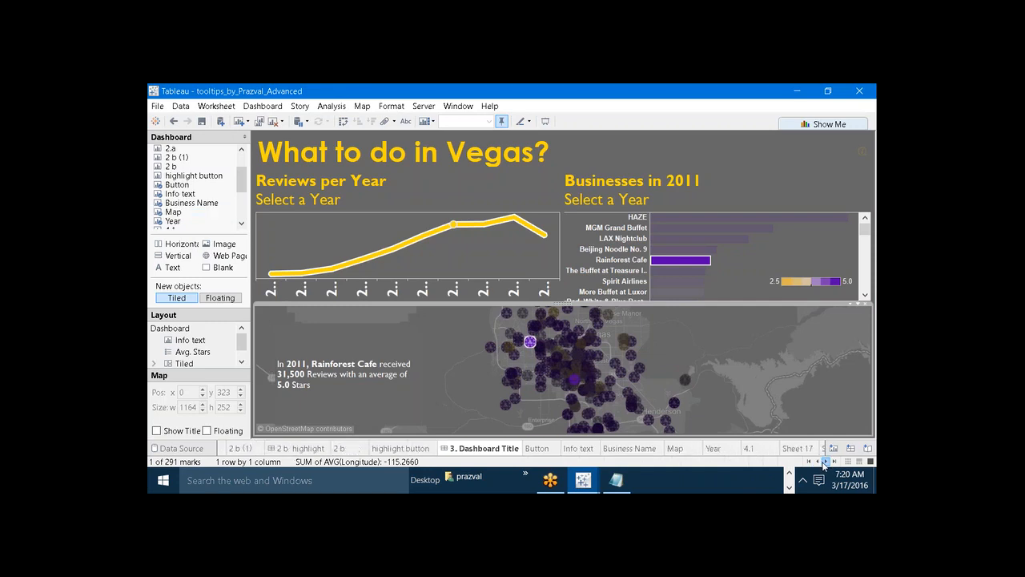
{"action": "left_click", "coordinate": [825, 463]}
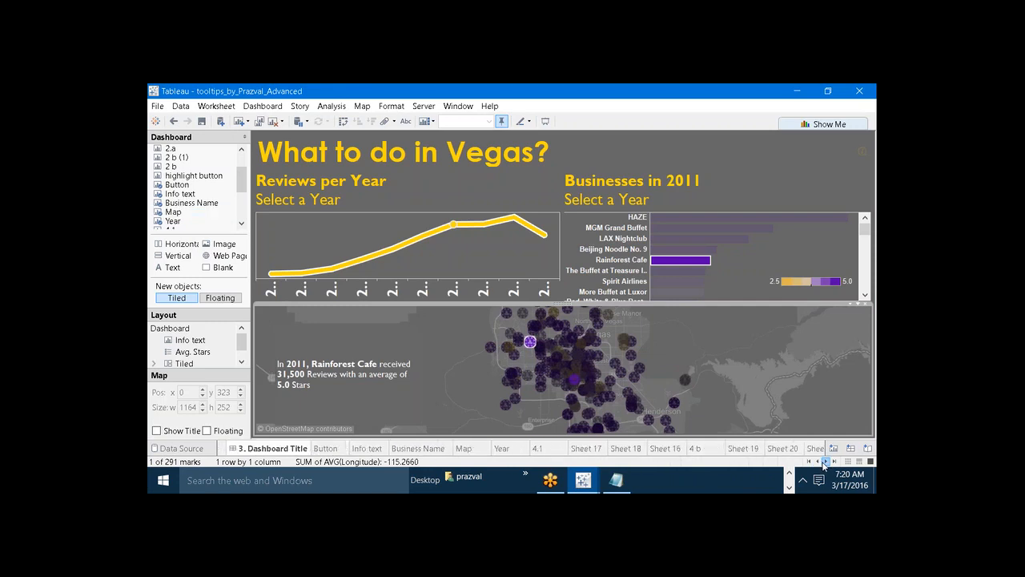
{"action": "left_click", "coordinate": [789, 484]}
{"action": "mouse_move", "coordinate": [769, 480]}
{"action": "mouse_move", "coordinate": [696, 480]}
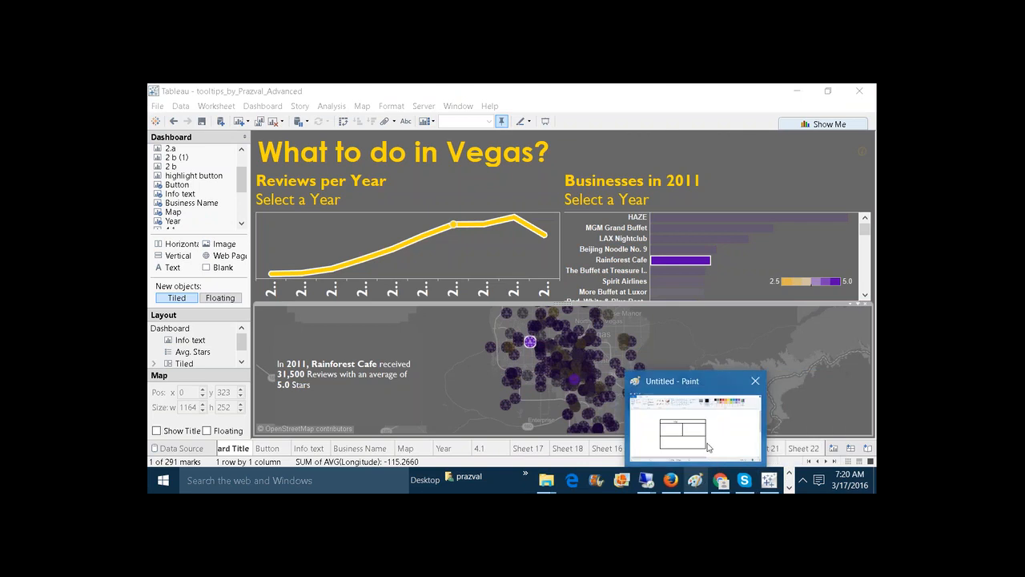
{"action": "left_click", "coordinate": [710, 445]}
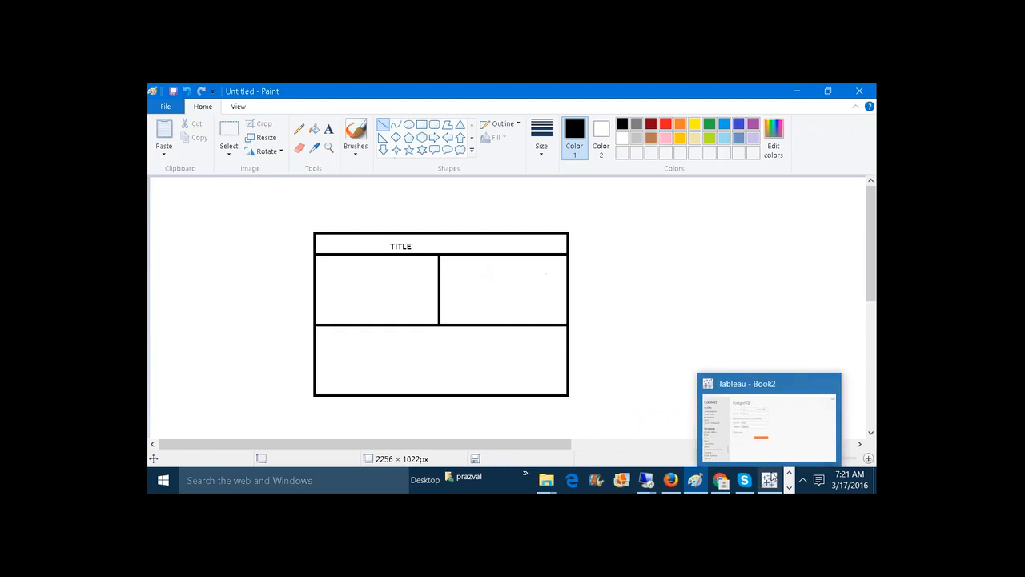
Switch to the tooltips workbook in Tableau and add a blank worksheet and a blank dashboard.
{"action": "left_click", "coordinate": [790, 488]}
{"action": "mouse_move", "coordinate": [584, 481]}
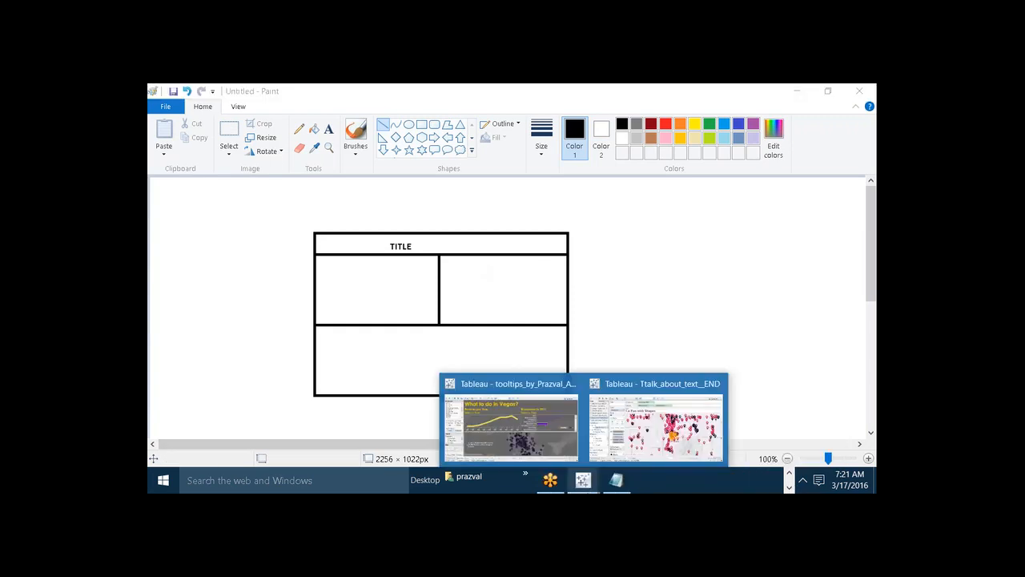
{"action": "left_click", "coordinate": [656, 420]}
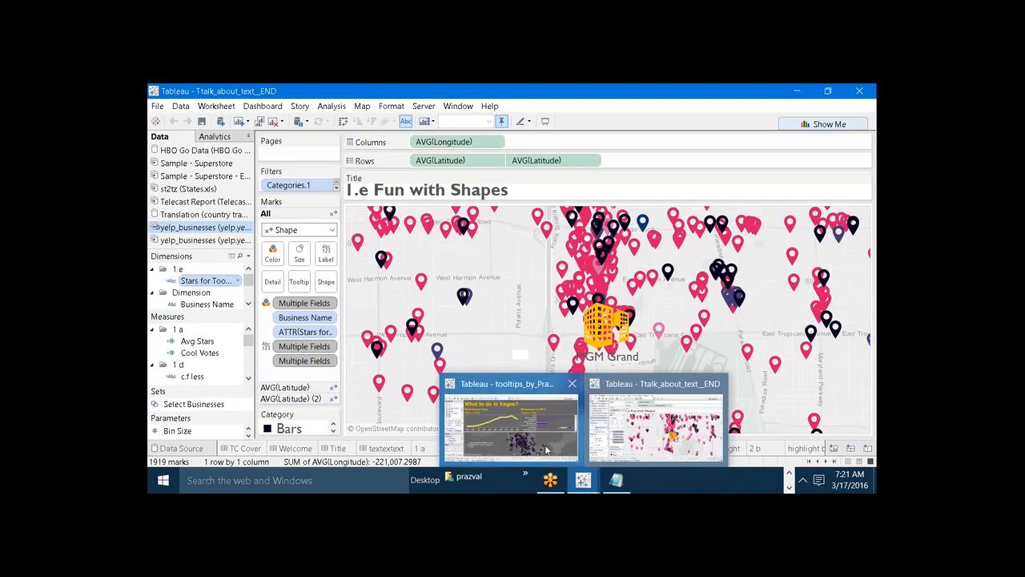
{"action": "left_click", "coordinate": [547, 450]}
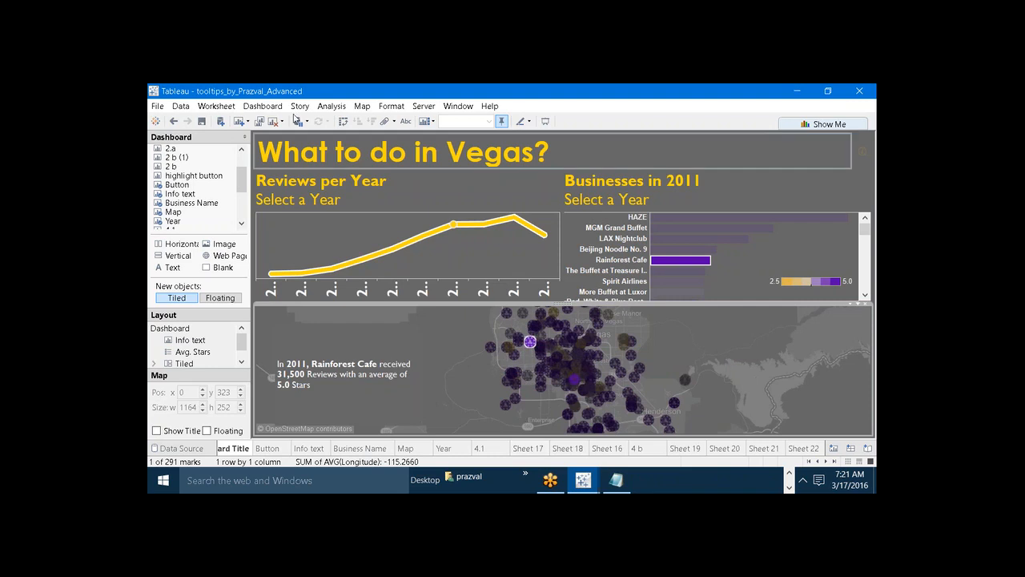
{"action": "left_click", "coordinate": [239, 121]}
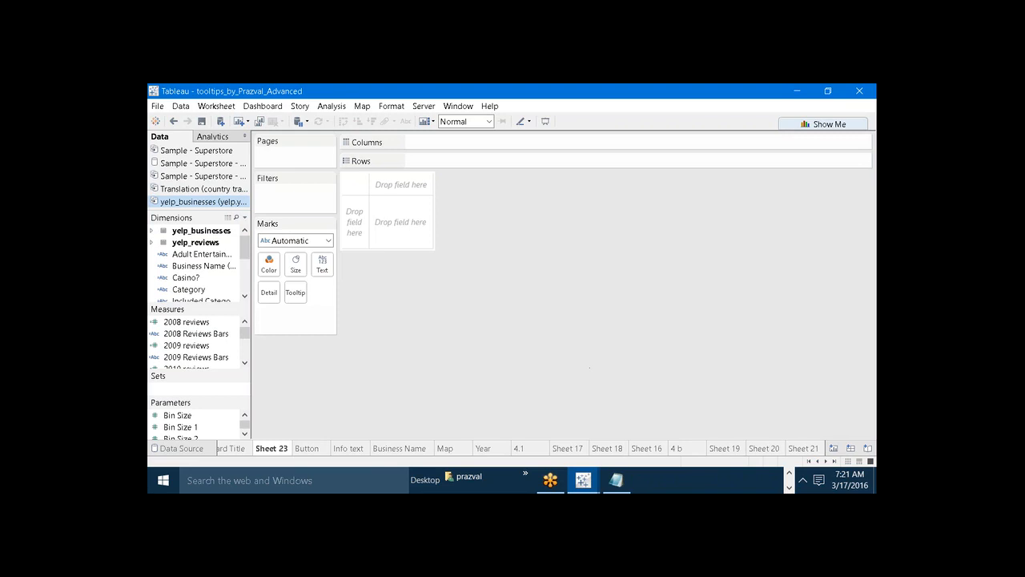
{"action": "left_click", "coordinate": [264, 106]}
{"action": "left_click", "coordinate": [280, 121]}
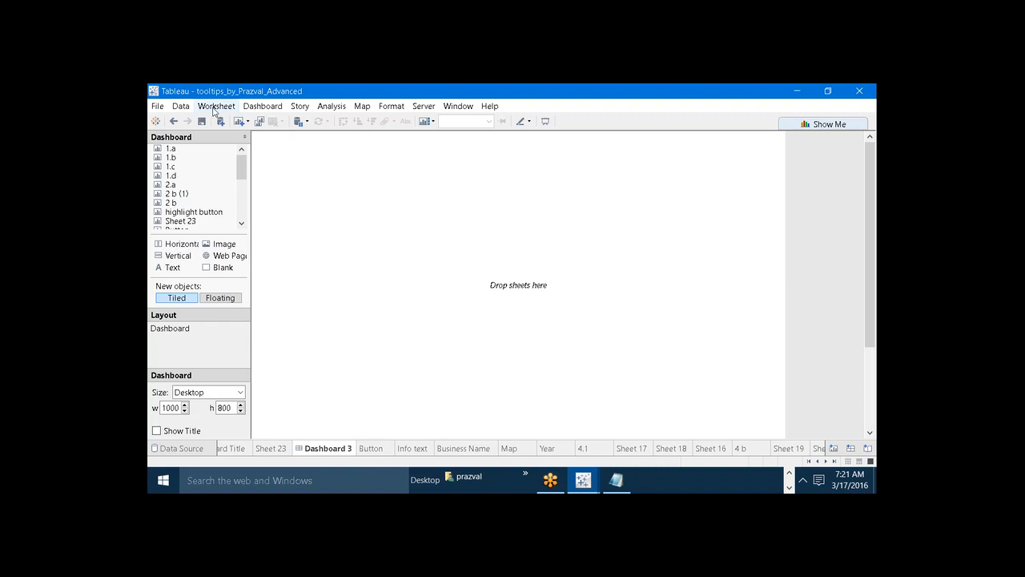
Create a new Tableau workbook and maximize its window.
{"action": "left_click", "coordinate": [158, 106]}
{"action": "left_click", "coordinate": [165, 120]}
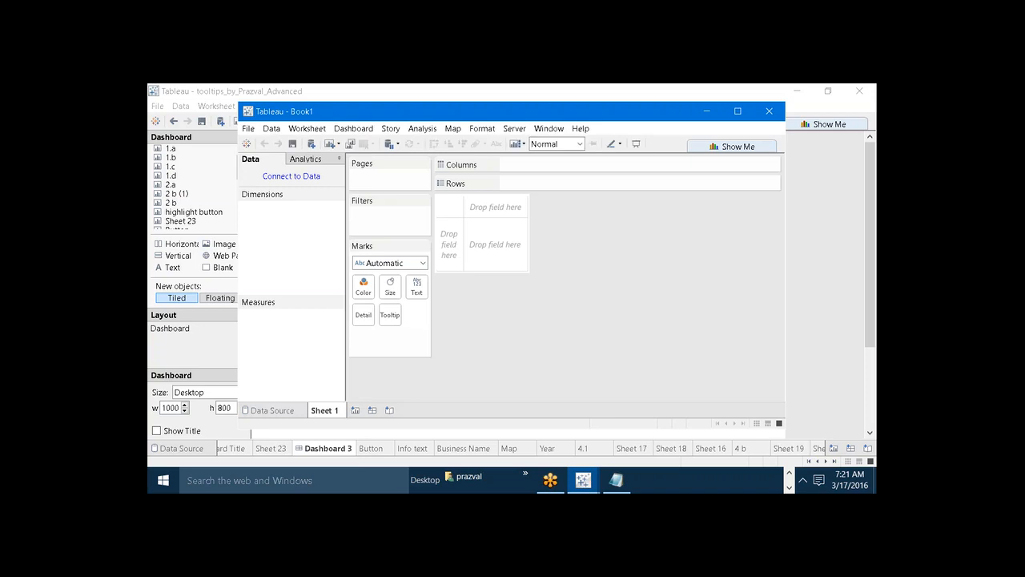
{"action": "left_click", "coordinate": [737, 111]}
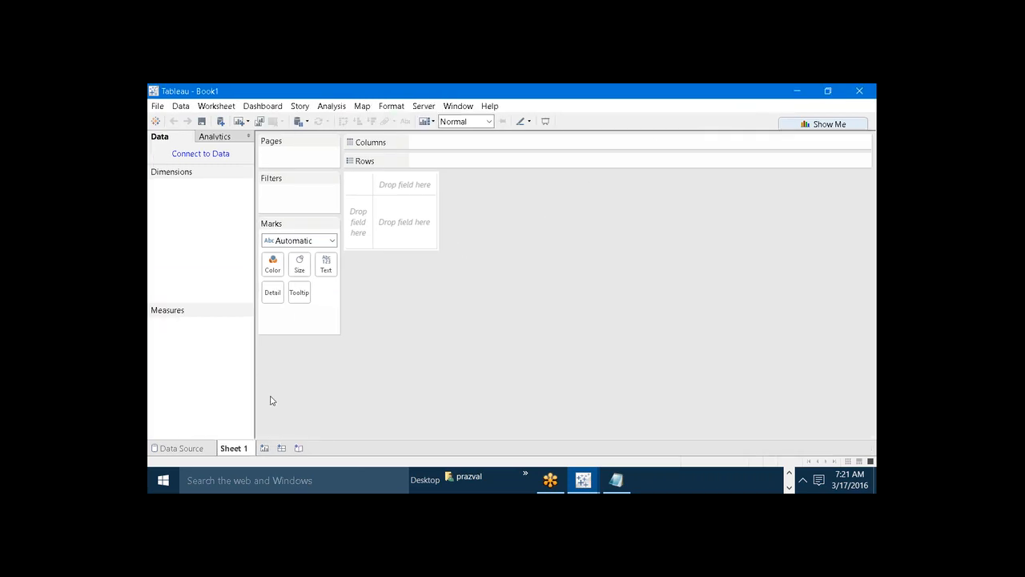
Add a blank dashboard to the new workbook and show its title.
{"action": "left_click", "coordinate": [281, 448]}
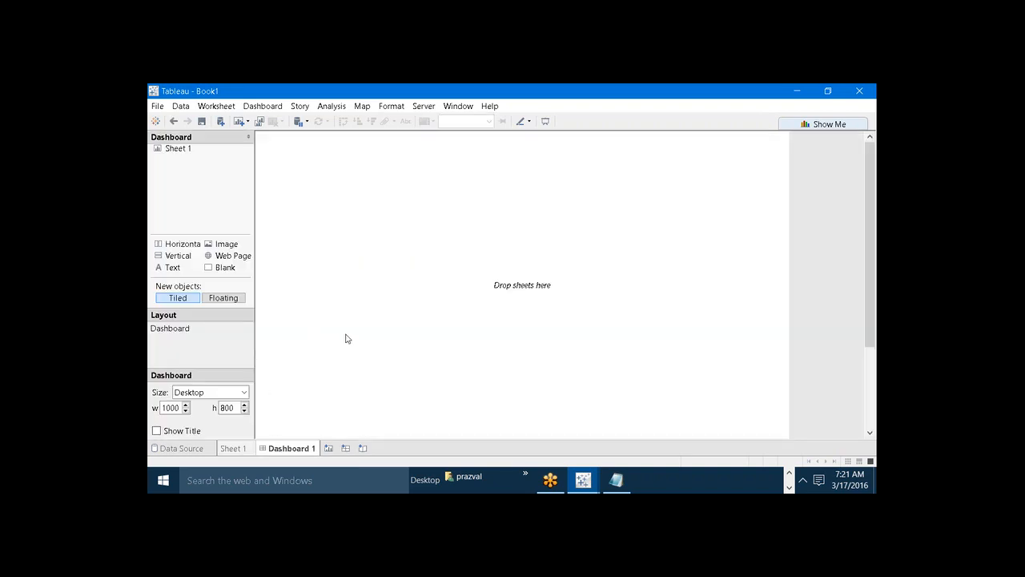
{"action": "left_click", "coordinate": [156, 431]}
{"action": "left_click", "coordinate": [396, 146]}
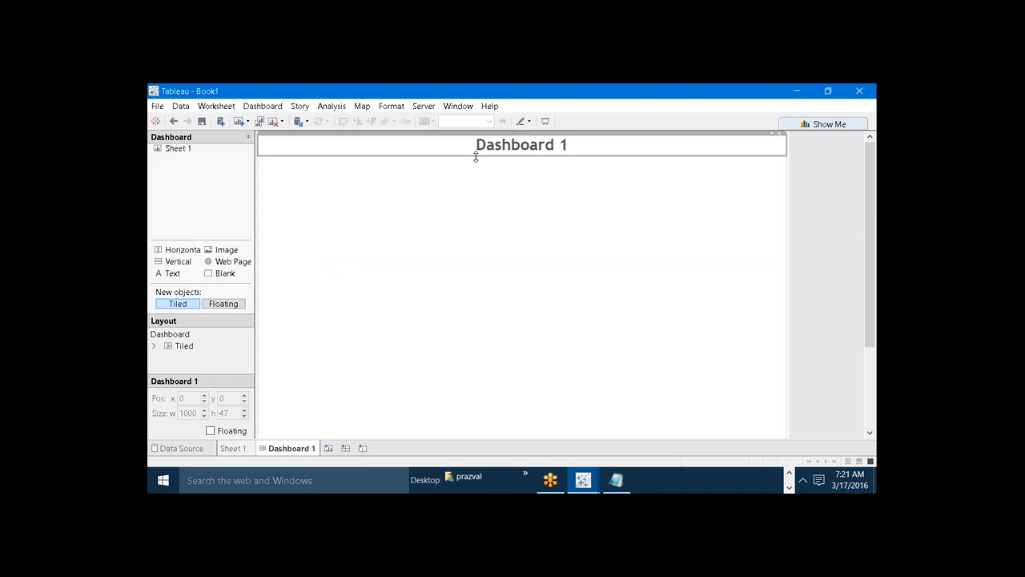
Review the layout sketch in Paint, including its title bar and three boxes, and return to the new Tableau workbook.
{"action": "left_click", "coordinate": [790, 475]}
{"action": "mouse_move", "coordinate": [695, 477]}
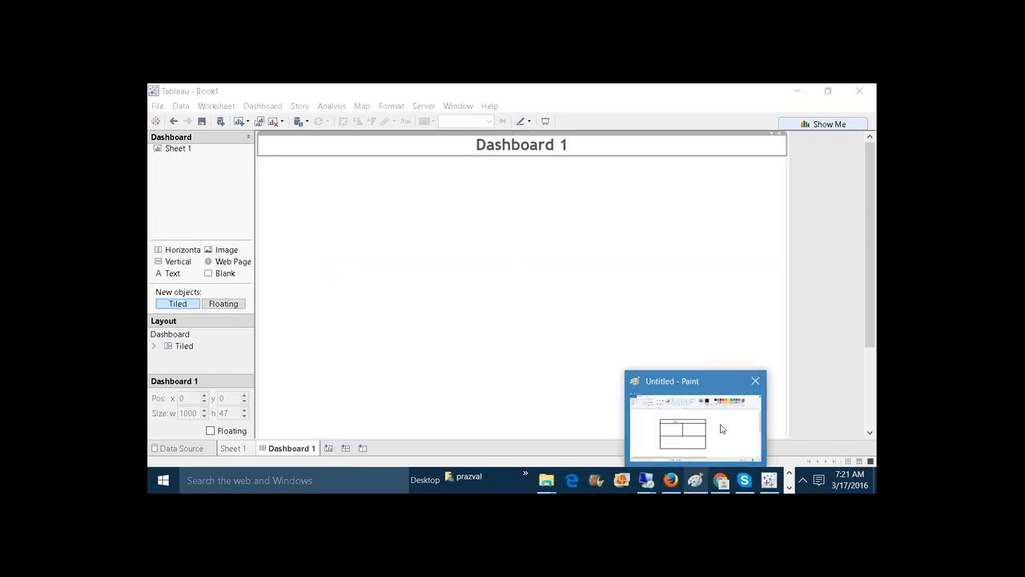
{"action": "left_click", "coordinate": [721, 429]}
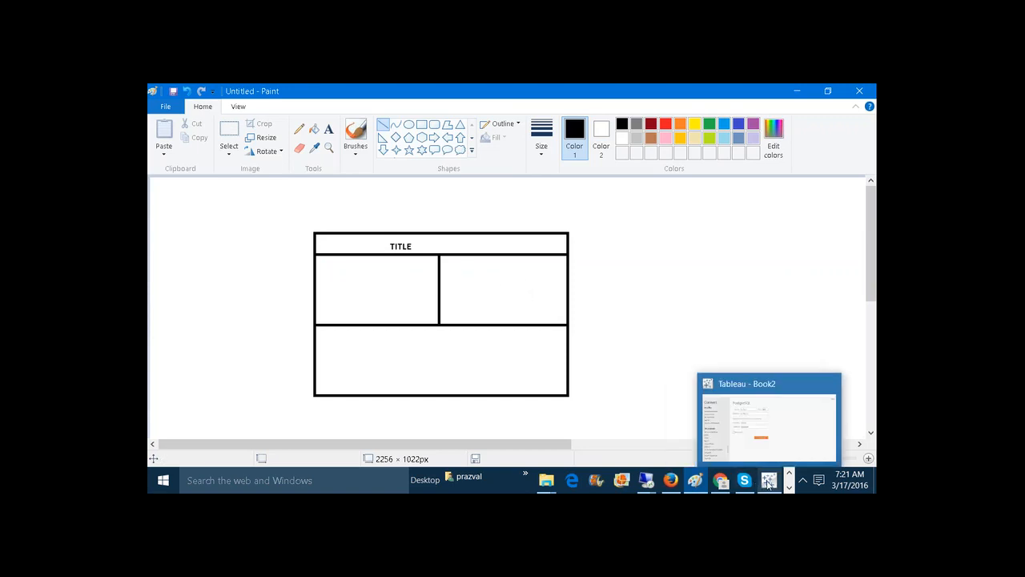
{"action": "left_click", "coordinate": [789, 487]}
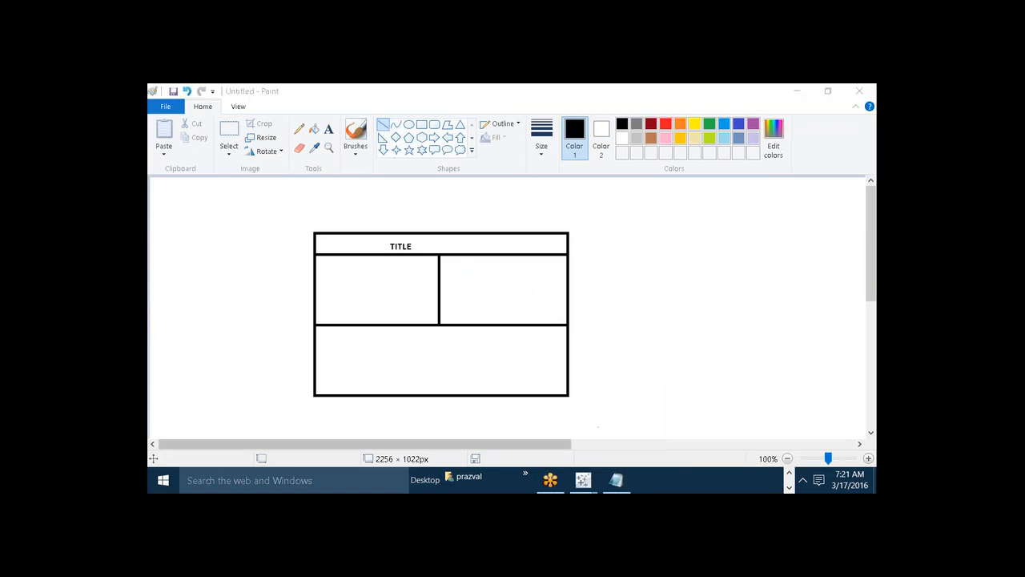
{"action": "mouse_move", "coordinate": [583, 480]}
{"action": "left_click", "coordinate": [722, 422]}
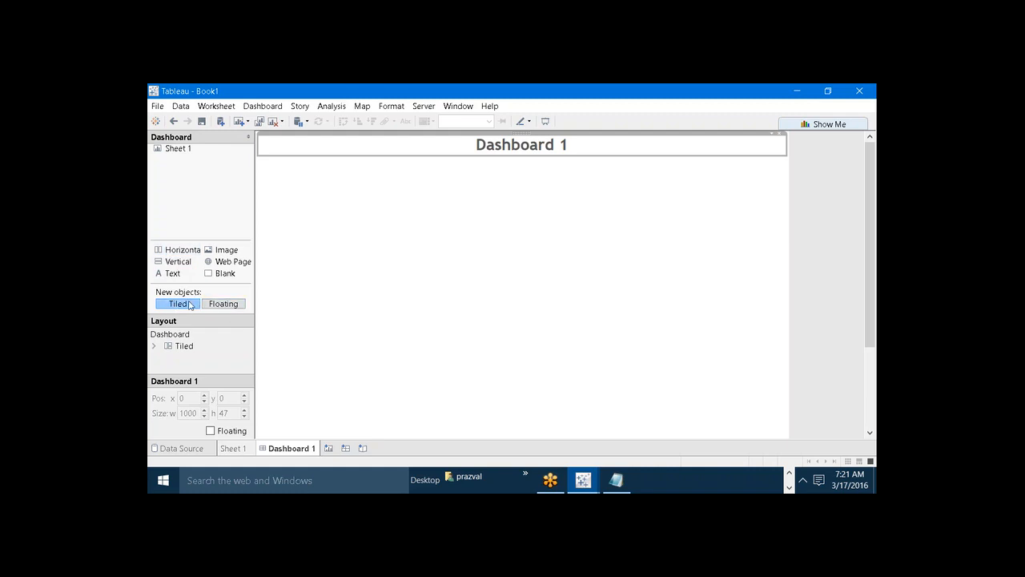
Add two tiled horizontal containers side by side below the dashboard title, each taking half the width.
{"action": "left_click", "coordinate": [167, 252]}
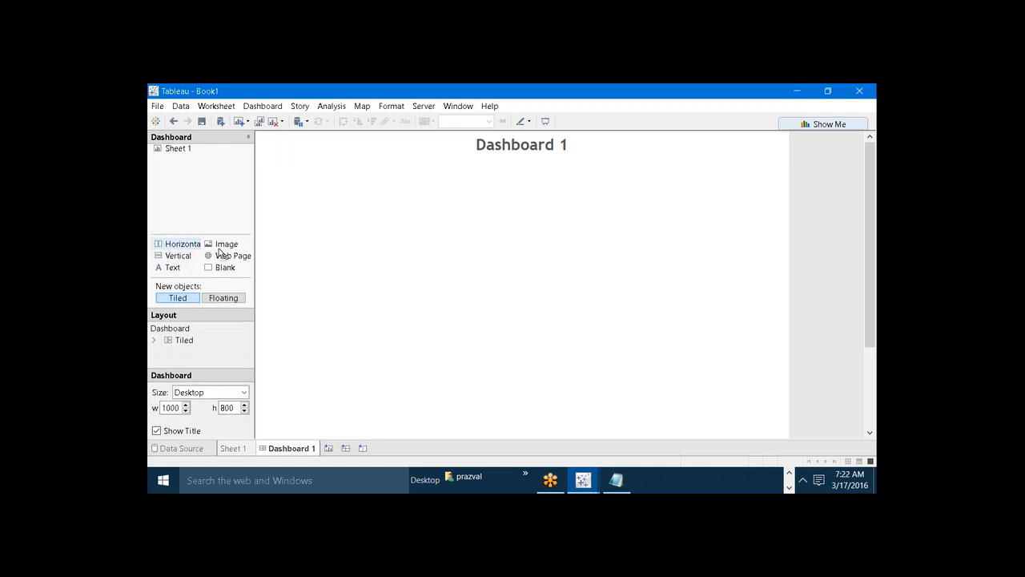
{"action": "left_click_drag", "start_coordinate": [222, 253], "coordinate": [290, 232]}
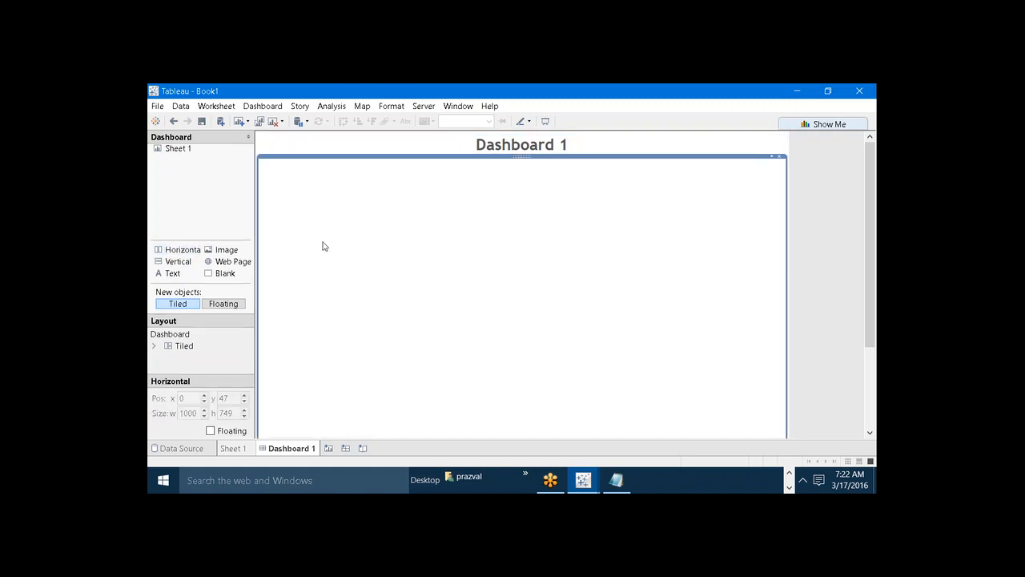
{"action": "left_click", "coordinate": [207, 184]}
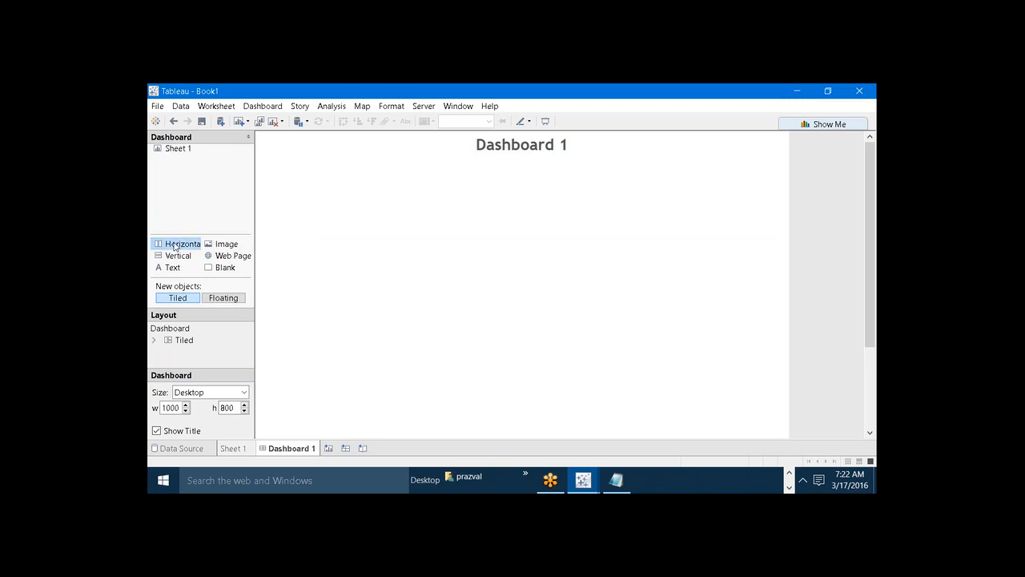
{"action": "left_click_drag", "start_coordinate": [176, 245], "coordinate": [417, 258]}
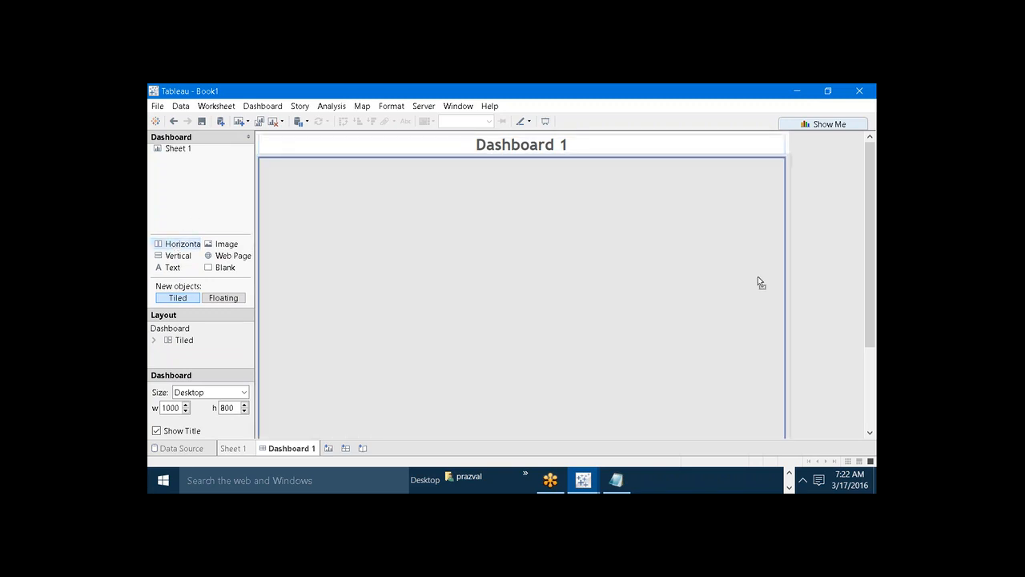
{"action": "left_click_drag", "start_coordinate": [758, 277], "coordinate": [785, 264]}
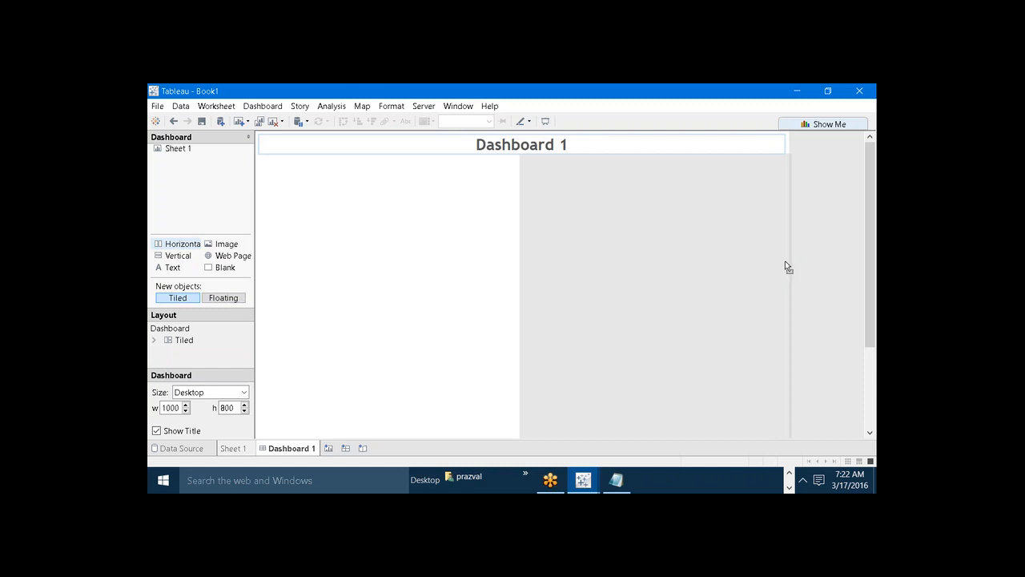
{"action": "left_click_drag", "start_coordinate": [785, 261], "coordinate": [783, 263]}
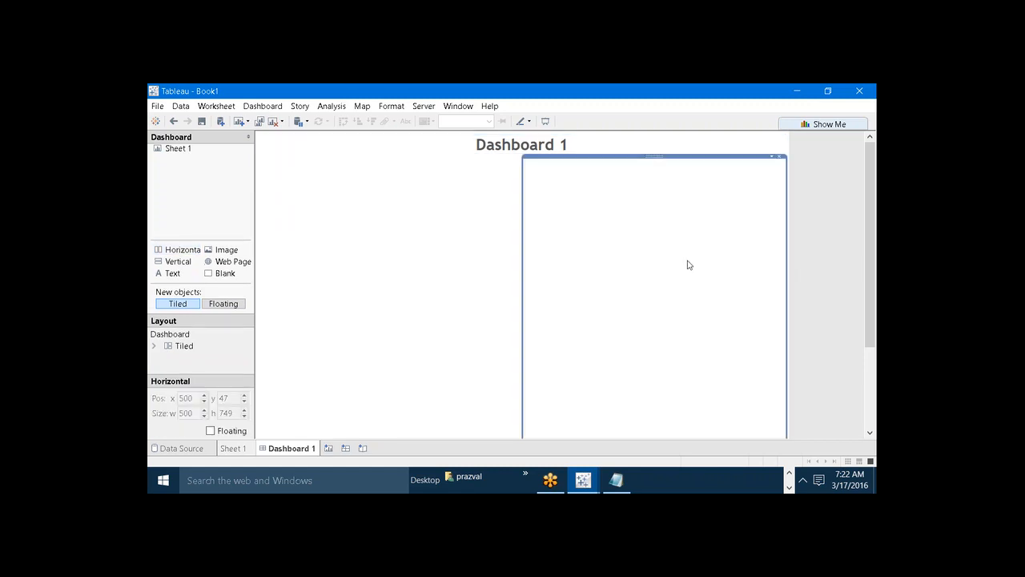
{"action": "left_click", "coordinate": [555, 234]}
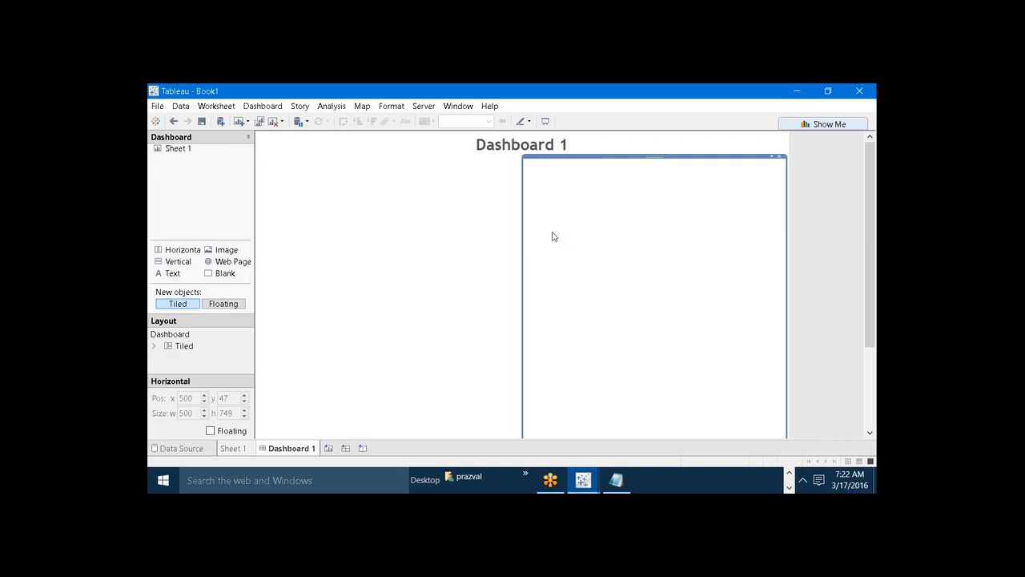
{"action": "left_click", "coordinate": [471, 237]}
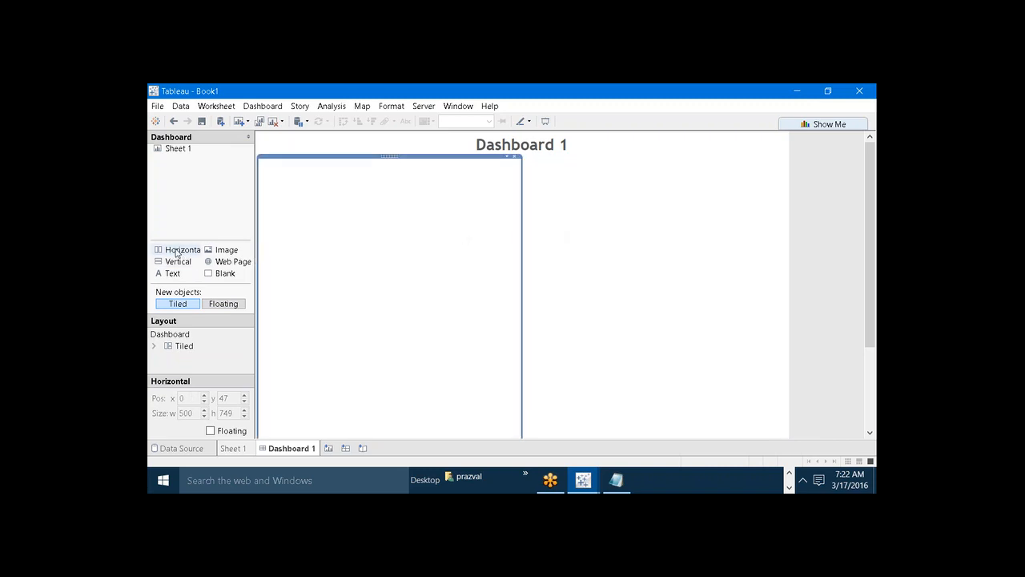
Add a third tiled horizontal container spanning the full width below the two side-by-side containers.
{"action": "left_click_drag", "start_coordinate": [177, 253], "coordinate": [460, 340]}
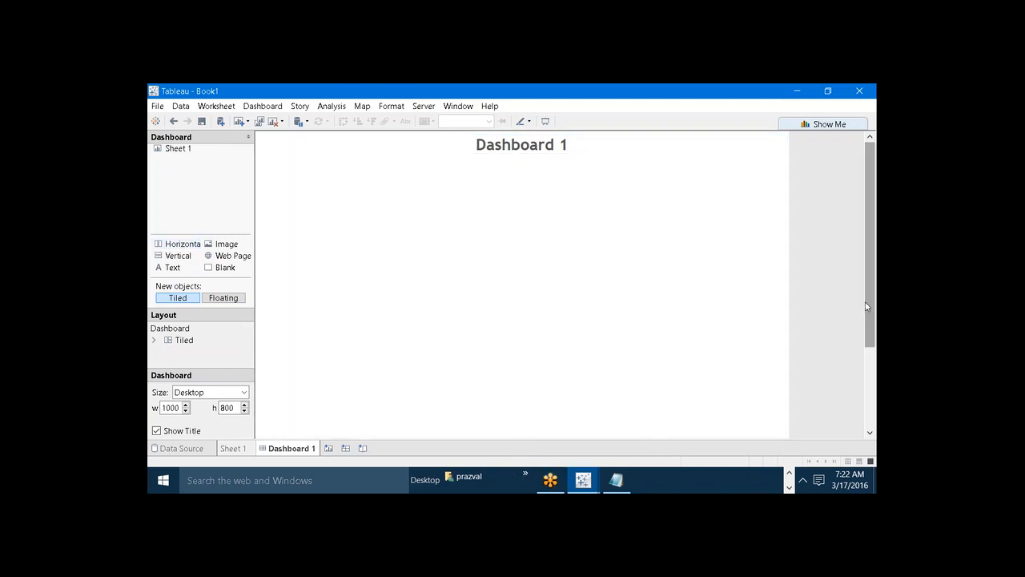
{"action": "left_click_drag", "start_coordinate": [873, 266], "coordinate": [872, 348]}
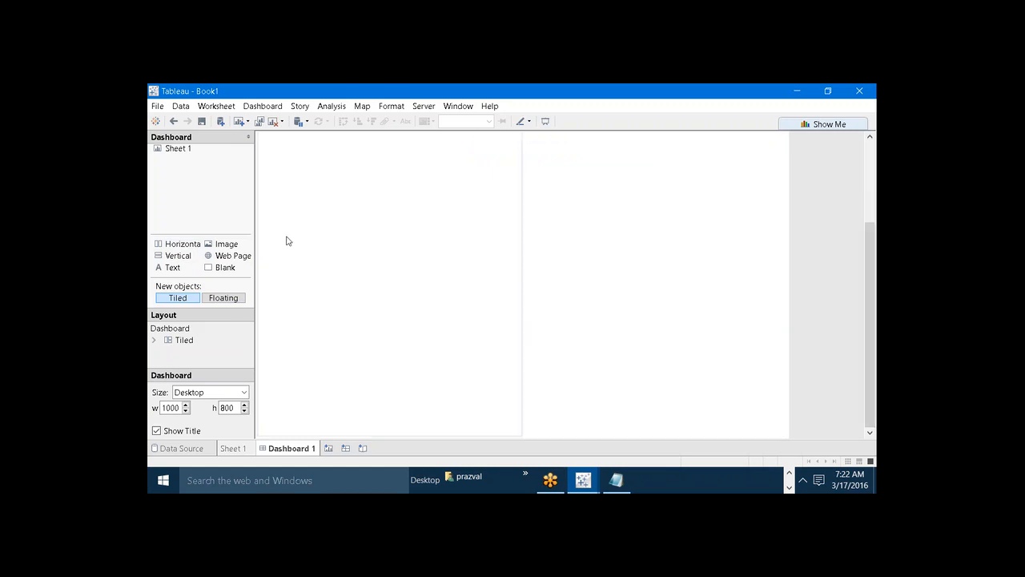
{"action": "left_click_drag", "start_coordinate": [177, 244], "coordinate": [518, 431]}
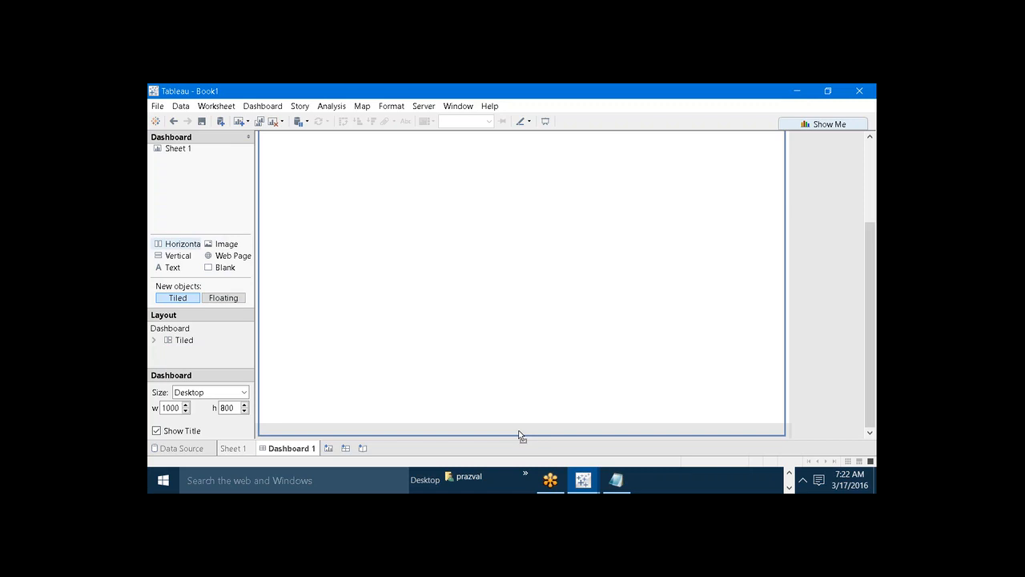
{"action": "left_click_drag", "start_coordinate": [518, 432], "coordinate": [519, 432]}
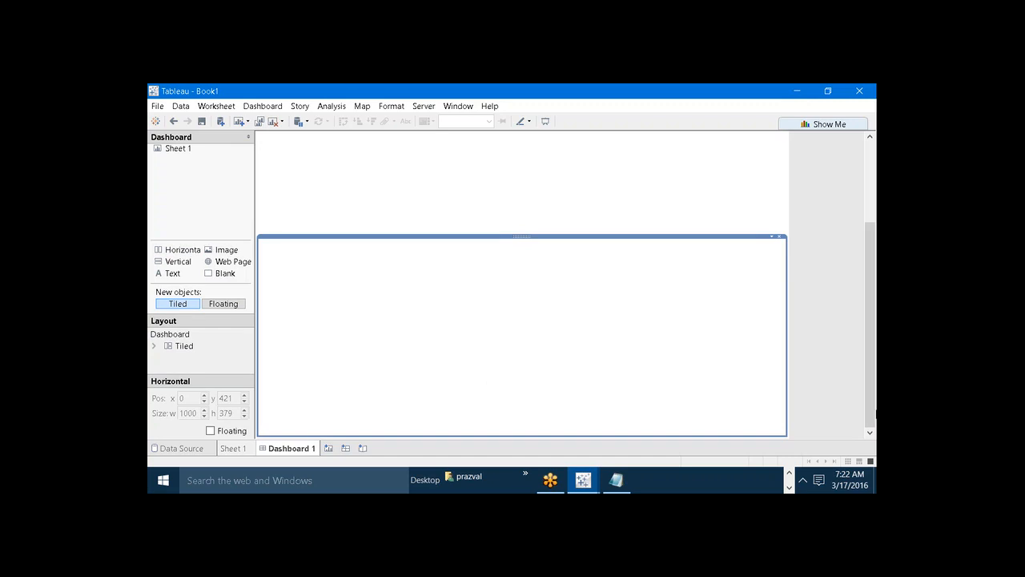
{"action": "left_click_drag", "start_coordinate": [872, 410], "coordinate": [867, 314]}
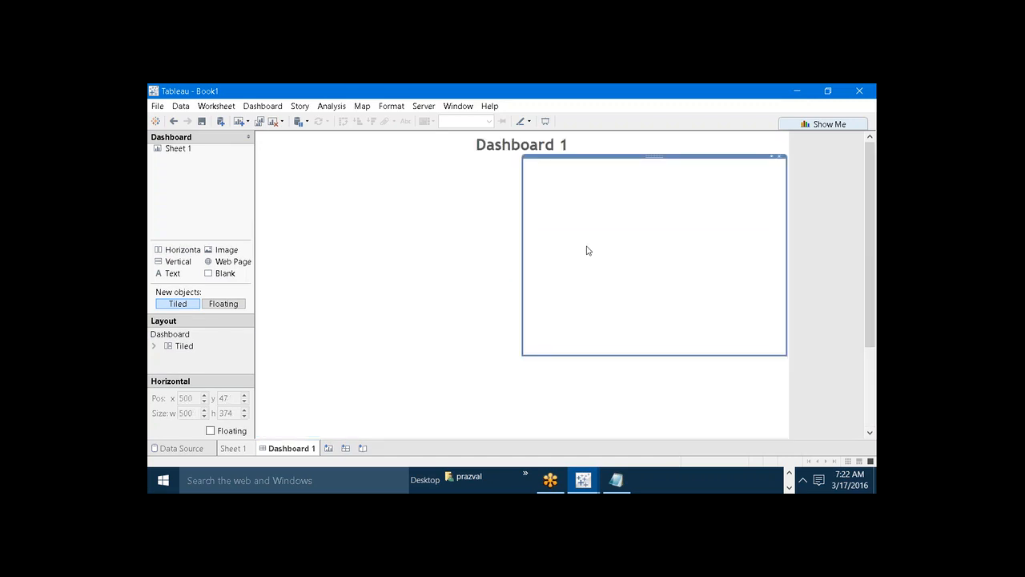
Format the upper-left container with a solid dark gold border in the second line thickness.
{"action": "left_click_drag", "start_coordinate": [587, 251], "coordinate": [446, 244]}
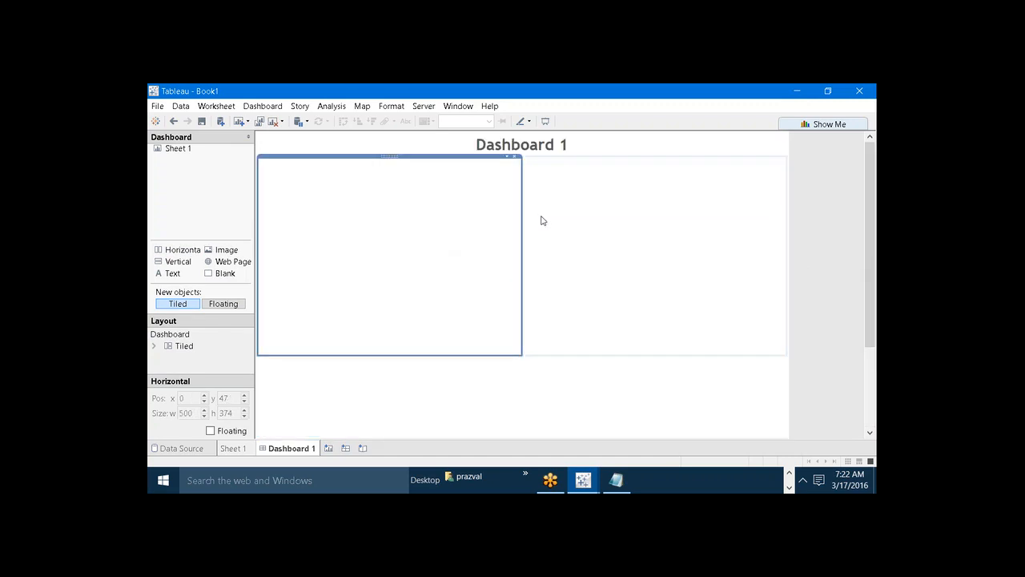
{"action": "left_click", "coordinate": [506, 159]}
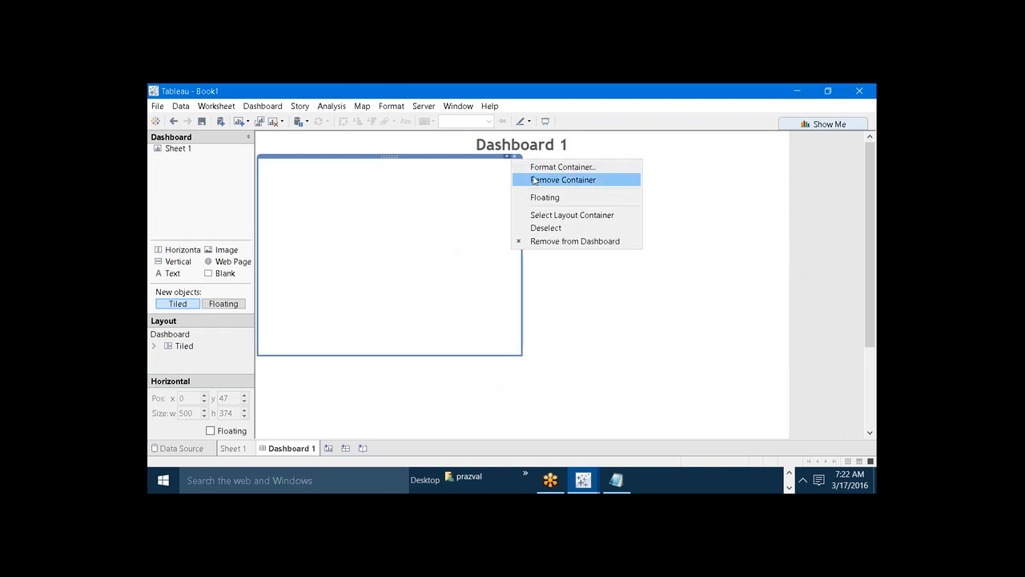
{"action": "left_click", "coordinate": [535, 167]}
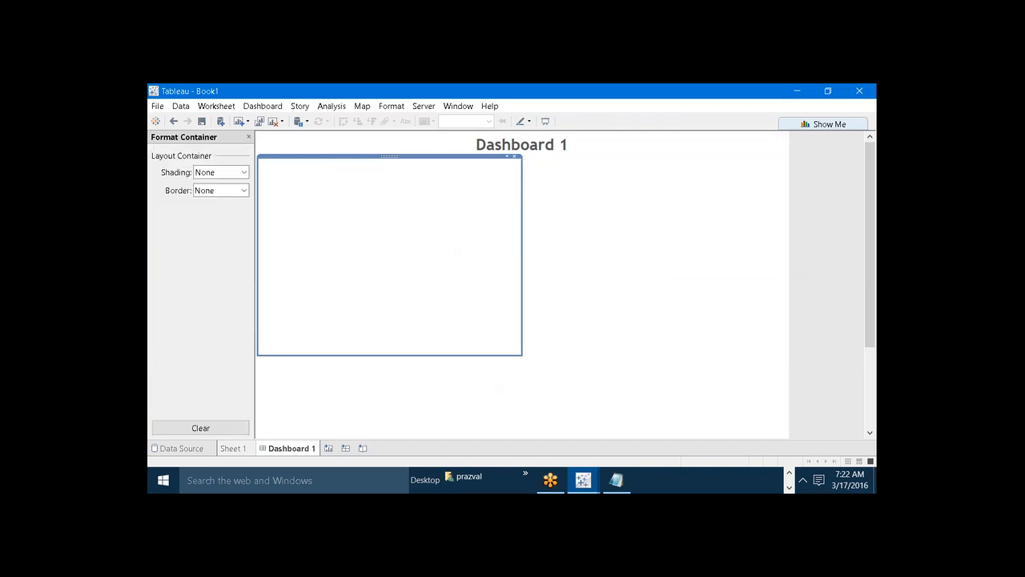
{"action": "left_click", "coordinate": [243, 190]}
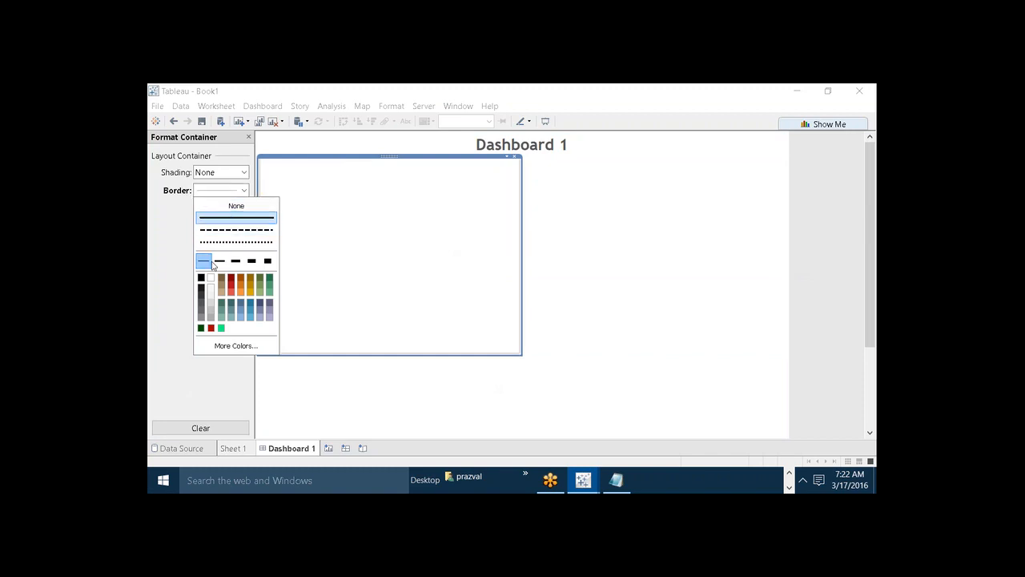
{"action": "left_click", "coordinate": [219, 260]}
{"action": "left_click", "coordinate": [252, 281]}
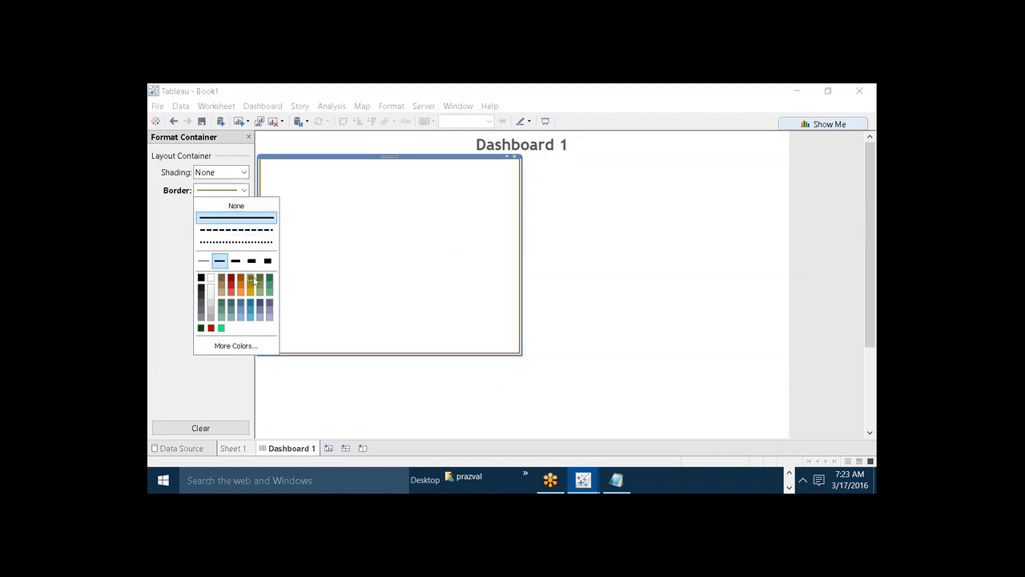
Give the upper-right container the same solid dark gold border in the second line thickness.
{"action": "left_click", "coordinate": [629, 294]}
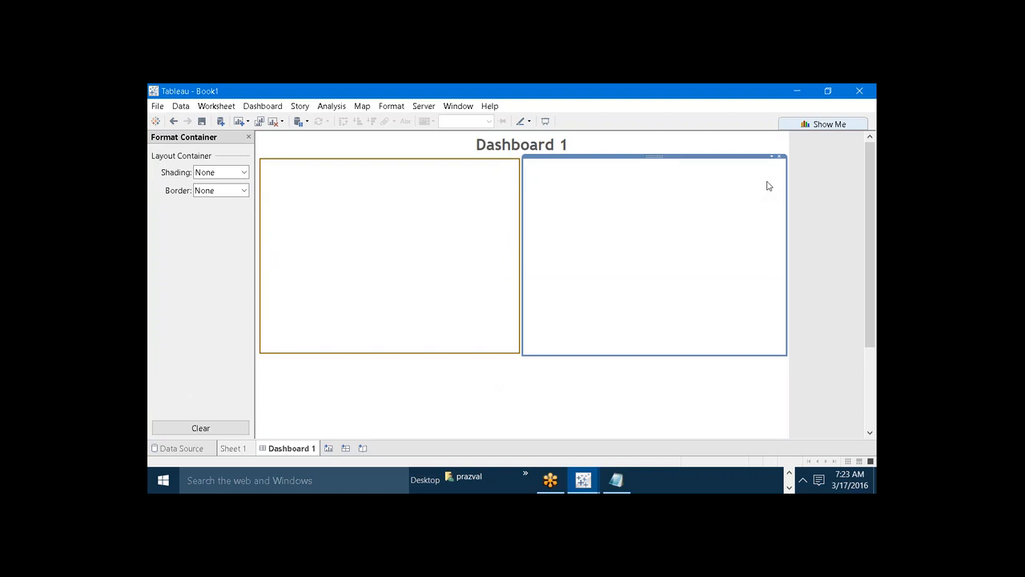
{"action": "left_click", "coordinate": [243, 191]}
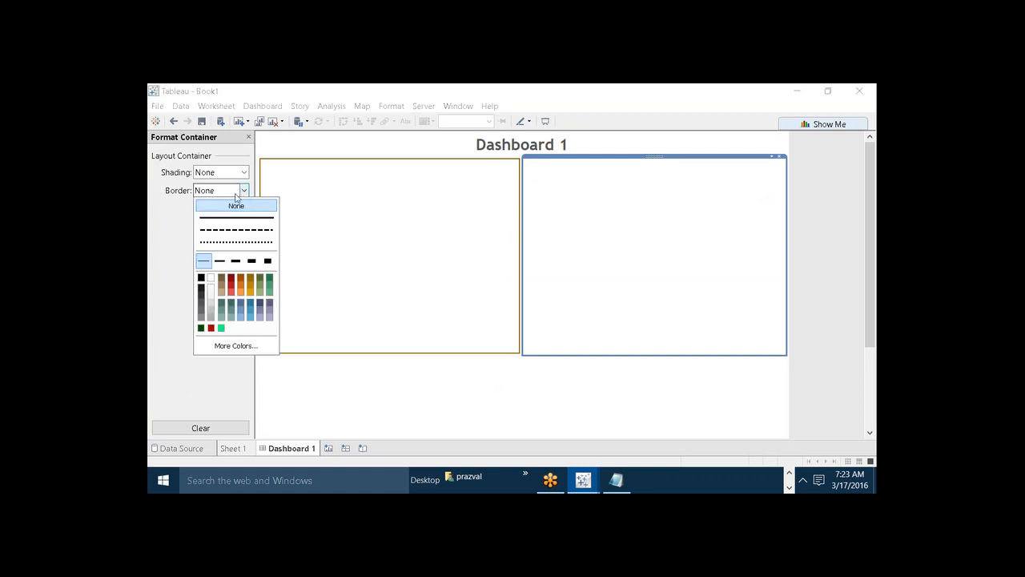
{"action": "left_click", "coordinate": [220, 261]}
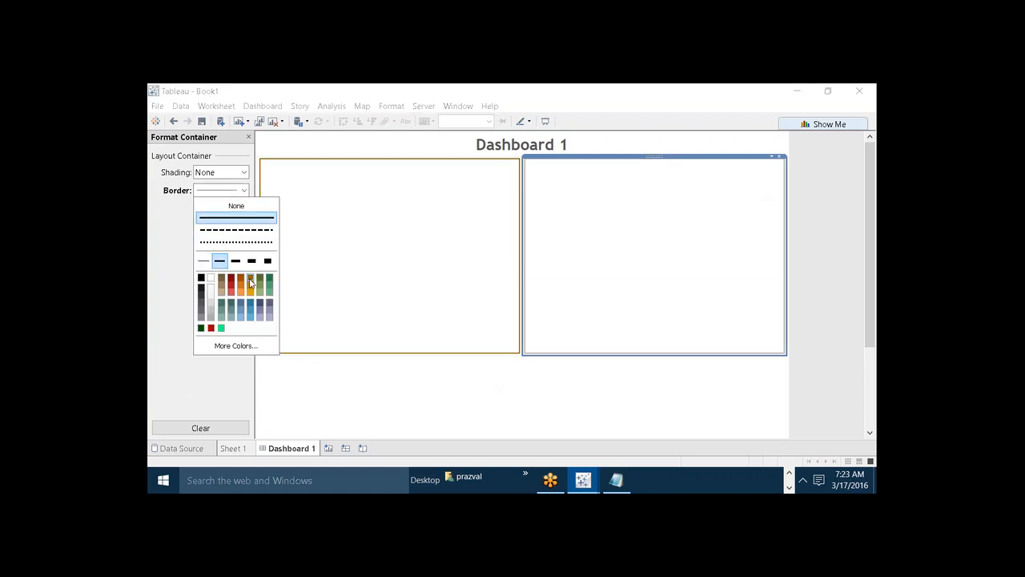
{"action": "left_click", "coordinate": [250, 280]}
Apply the solid dark gold border in the second line thickness to the full-width lower container and close the container formatting.
{"action": "left_click", "coordinate": [321, 381]}
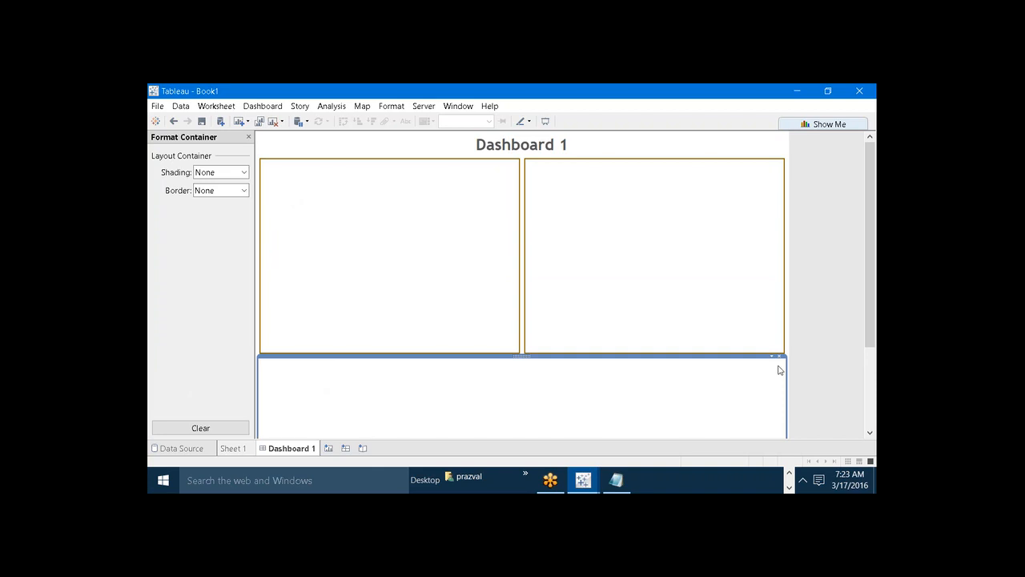
{"action": "left_click", "coordinate": [243, 191]}
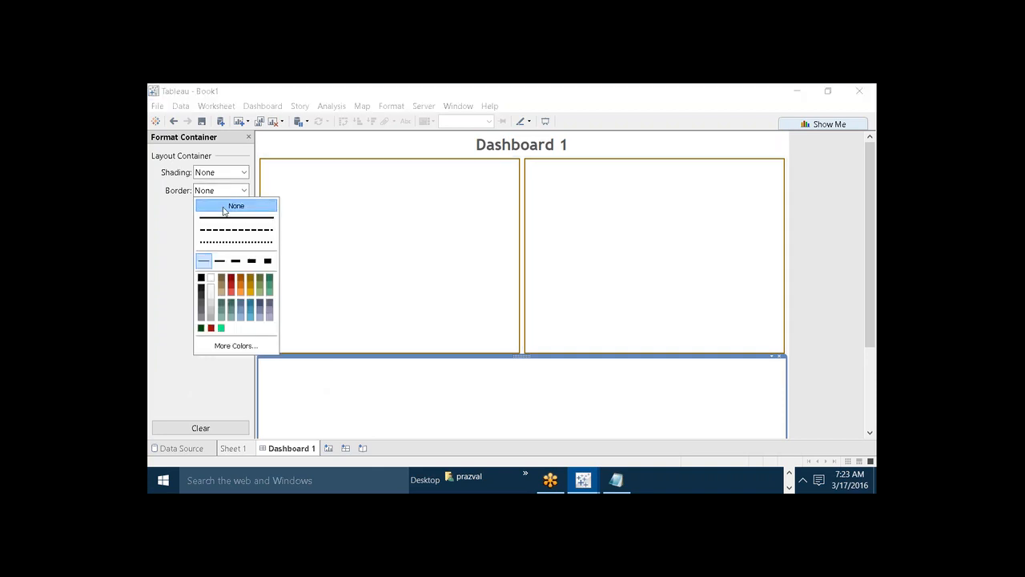
{"action": "left_click", "coordinate": [234, 217]}
{"action": "left_click", "coordinate": [219, 261]}
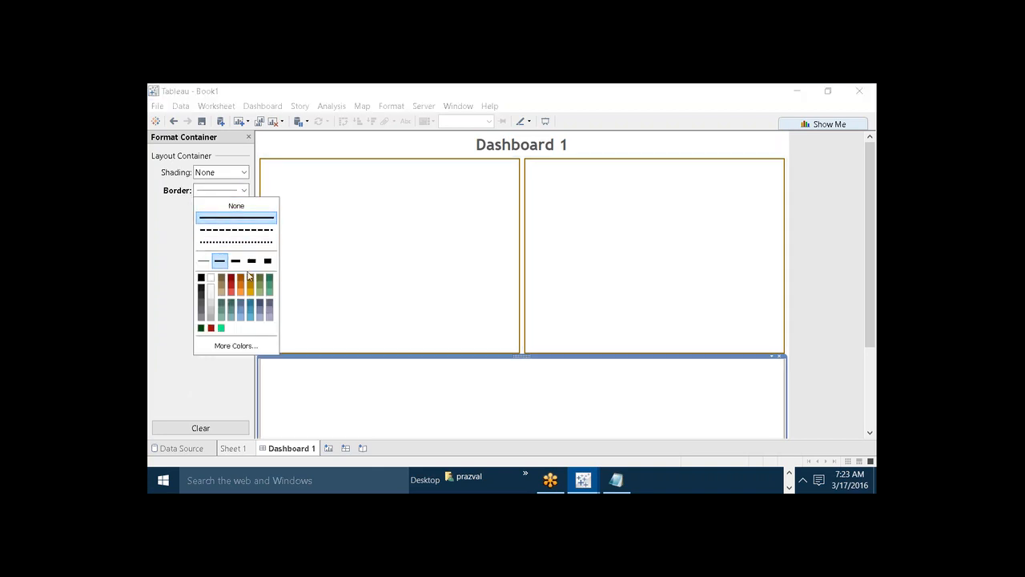
{"action": "left_click", "coordinate": [250, 280]}
{"action": "left_click", "coordinate": [172, 272]}
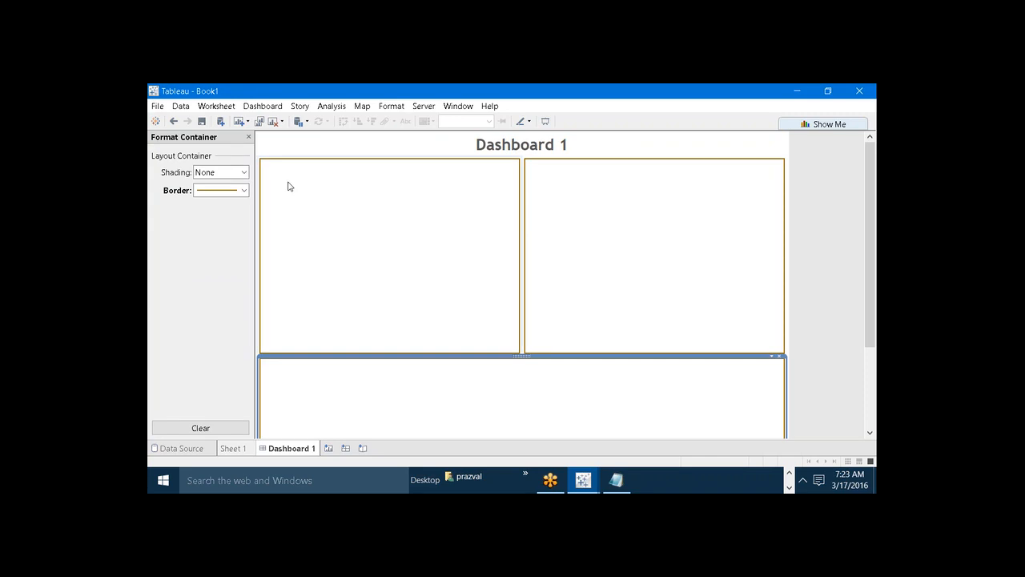
{"action": "left_click", "coordinate": [249, 137]}
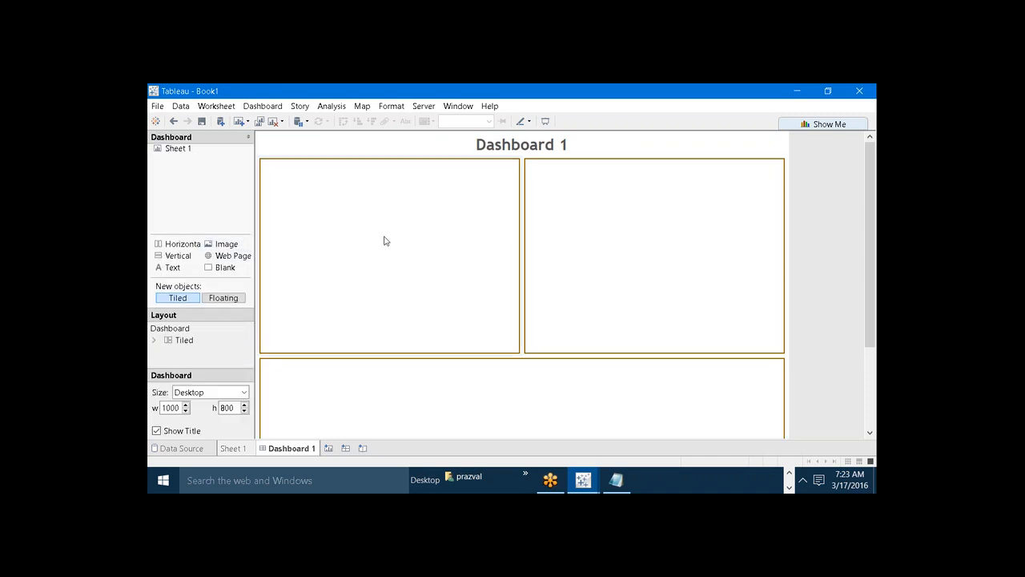
{"action": "left_click", "coordinate": [590, 270]}
{"action": "left_click", "coordinate": [496, 252]}
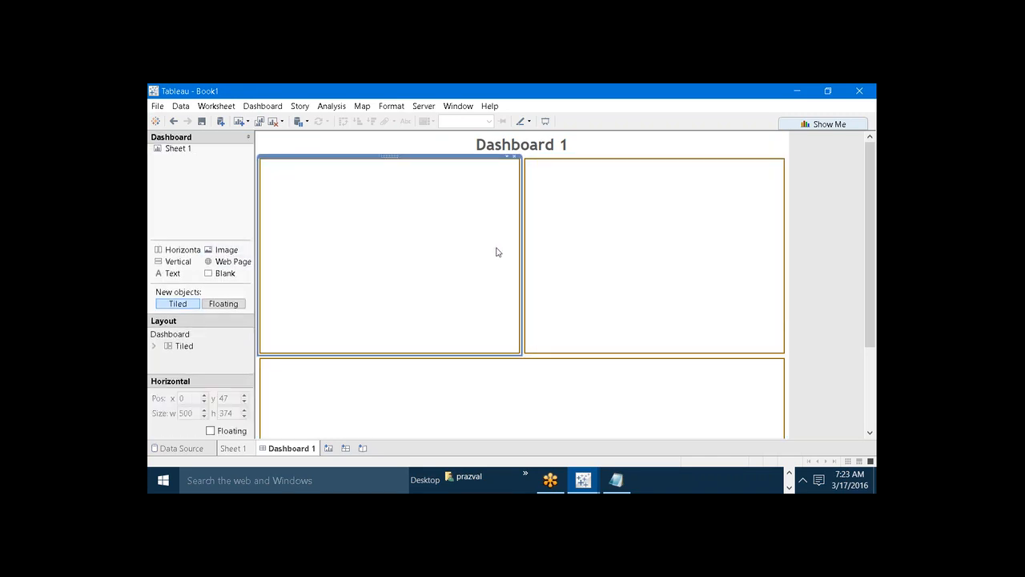
{"action": "left_click", "coordinate": [437, 155]}
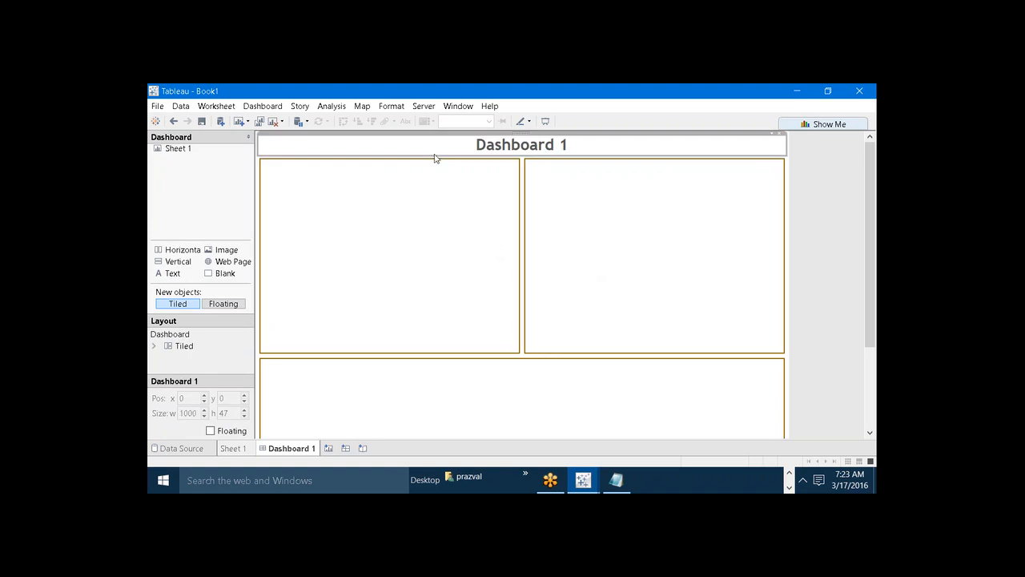
Go to Sheet 1 and connect the workbook to the saved Sample - Superstore data source.
{"action": "left_click", "coordinate": [233, 448]}
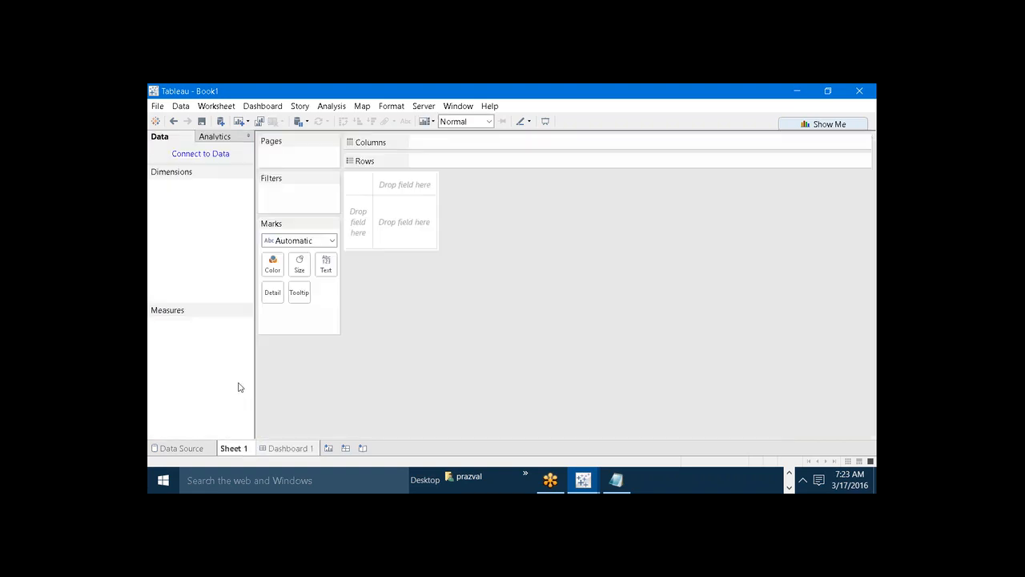
{"action": "left_click", "coordinate": [155, 121]}
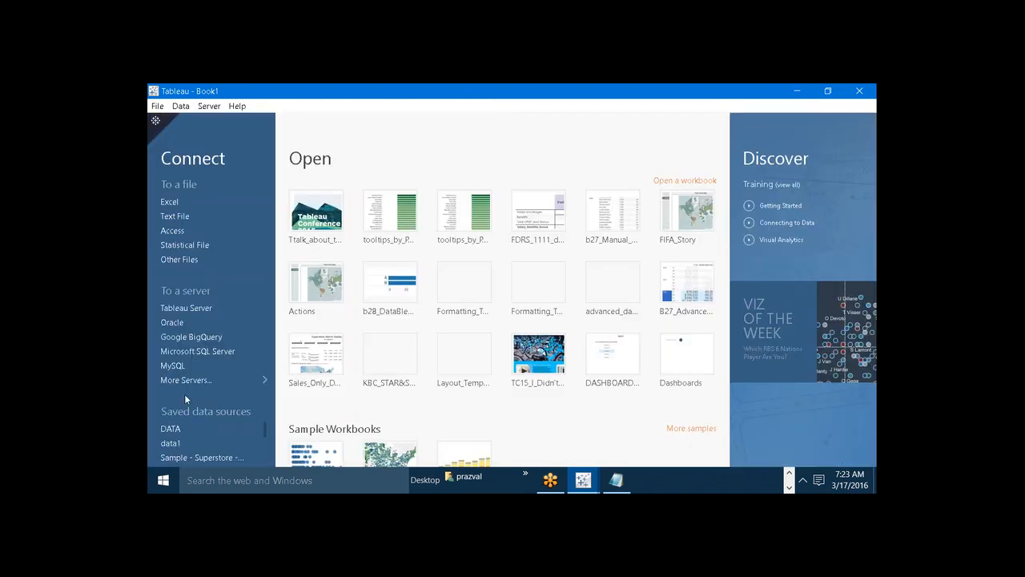
{"action": "left_click", "coordinate": [190, 457]}
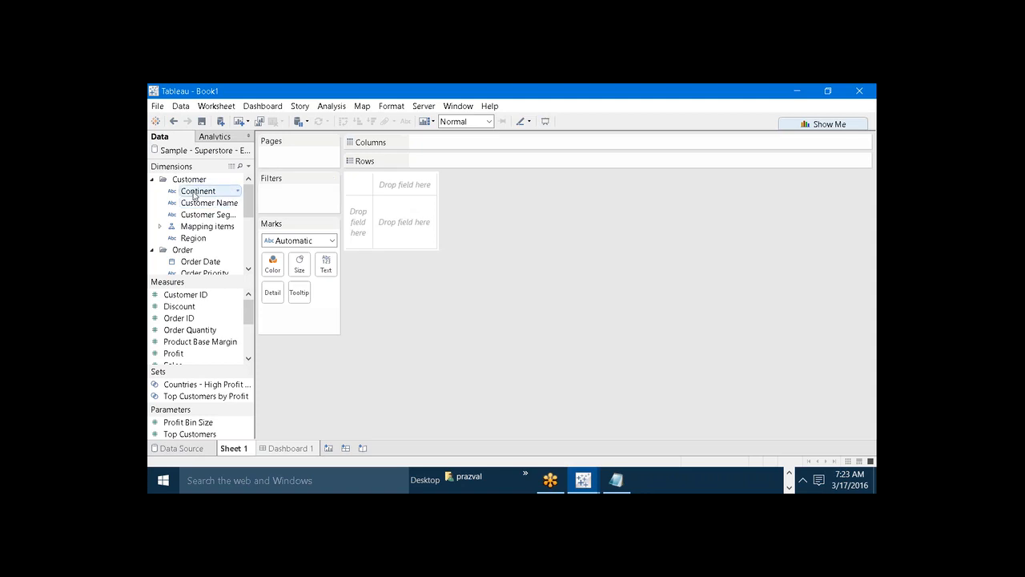
Build a bar chart of Profit by Continent on Sheet 1 and one of Profit by Customer Segment on a new sheet.
{"action": "left_click_drag", "start_coordinate": [193, 195], "coordinate": [469, 160]}
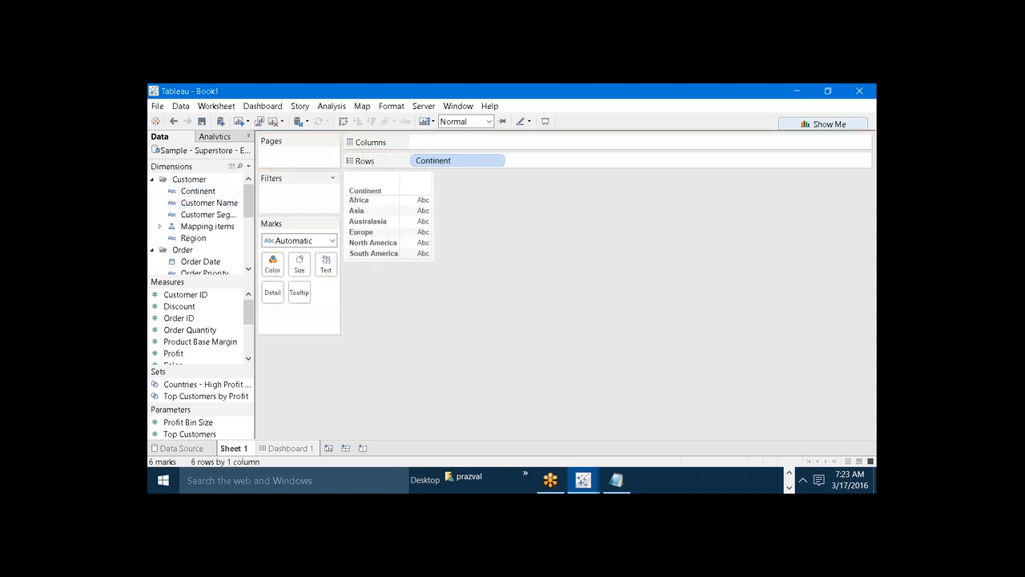
{"action": "left_click_drag", "start_coordinate": [171, 353], "coordinate": [451, 146]}
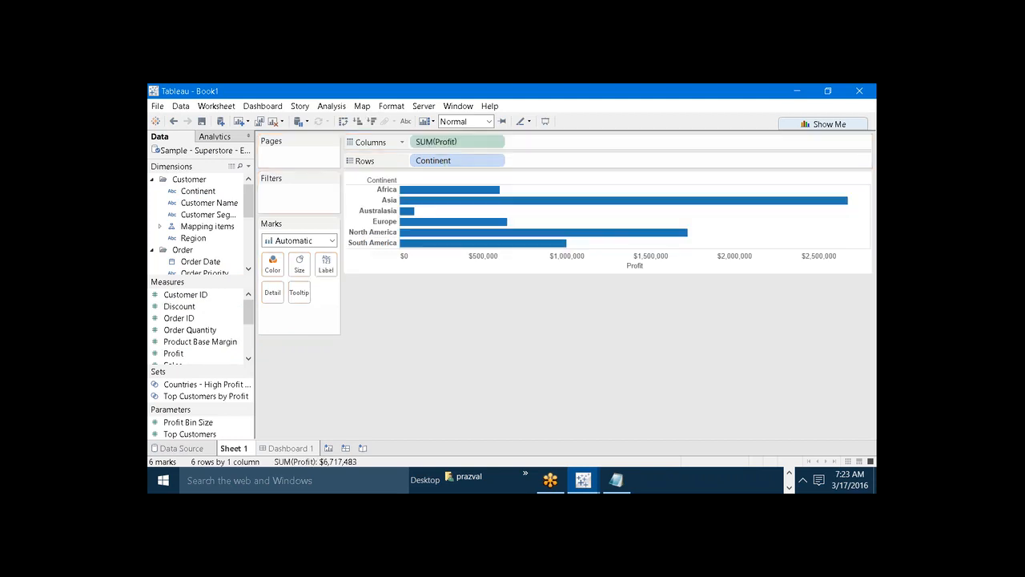
{"action": "left_click", "coordinate": [332, 447]}
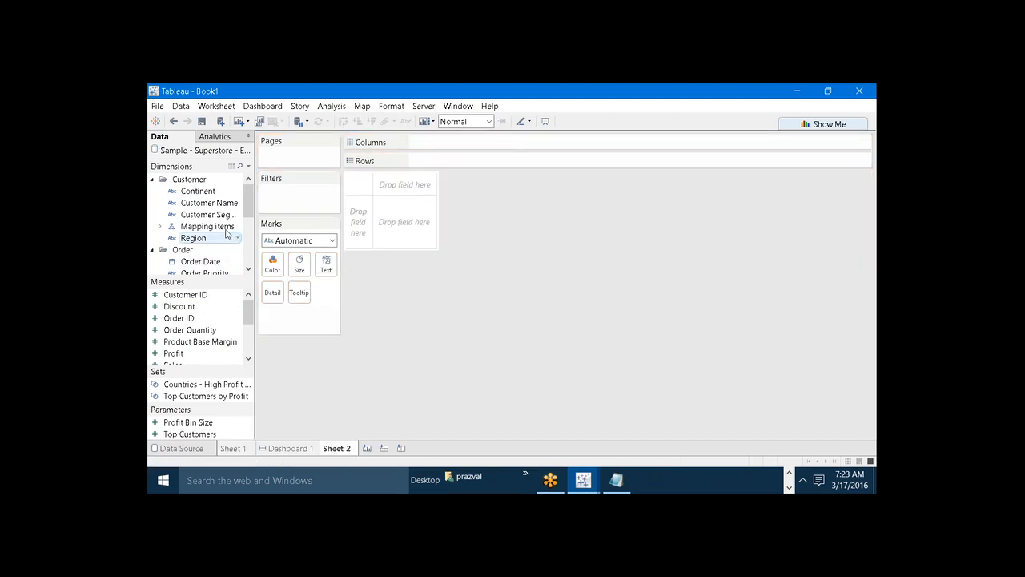
{"action": "left_click_drag", "start_coordinate": [209, 215], "coordinate": [496, 160]}
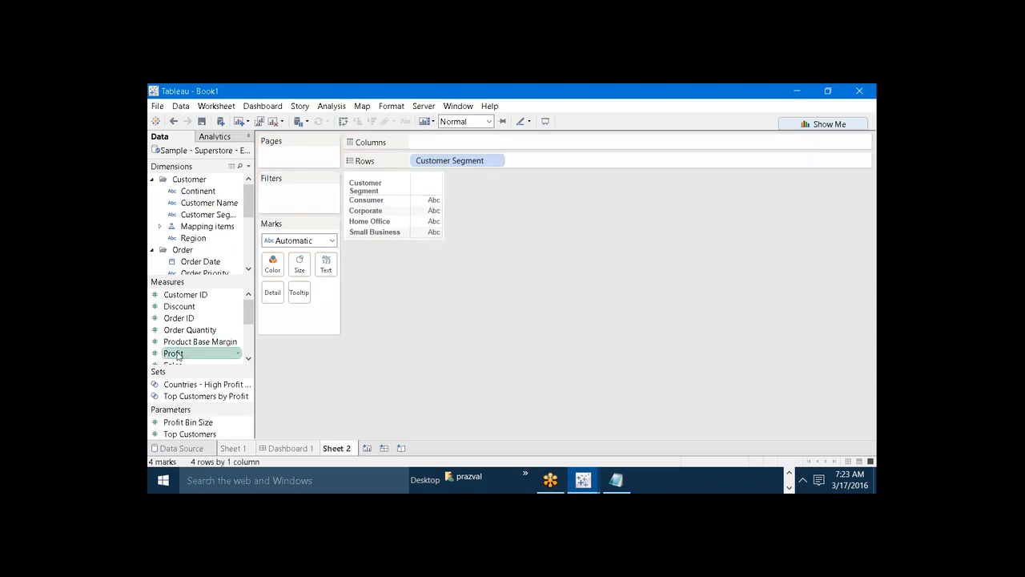
{"action": "left_click_drag", "start_coordinate": [178, 356], "coordinate": [474, 144]}
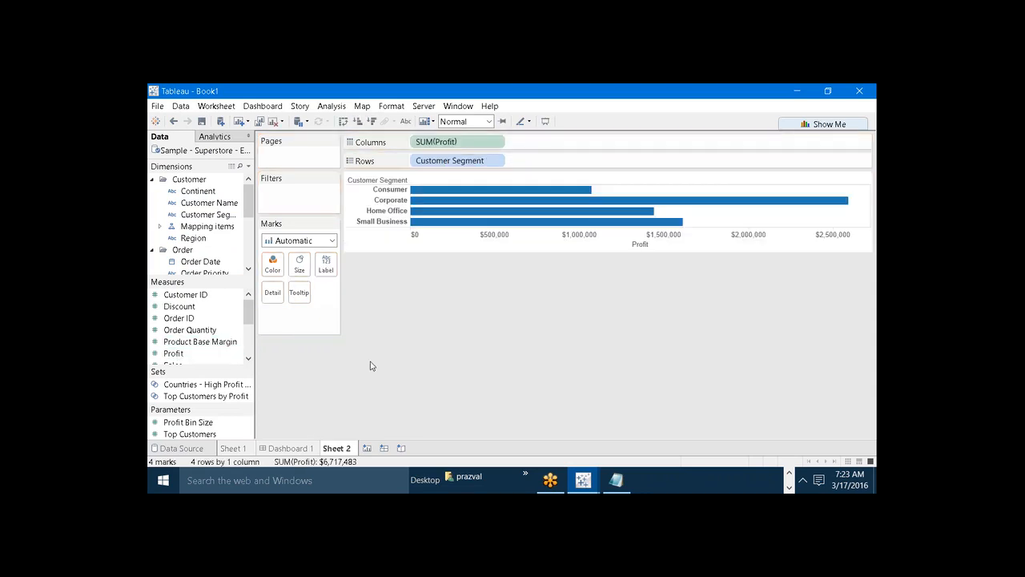
Go to Dashboard 1 and place Sheet 1 in the upper-left bordered container.
{"action": "left_click", "coordinate": [301, 449]}
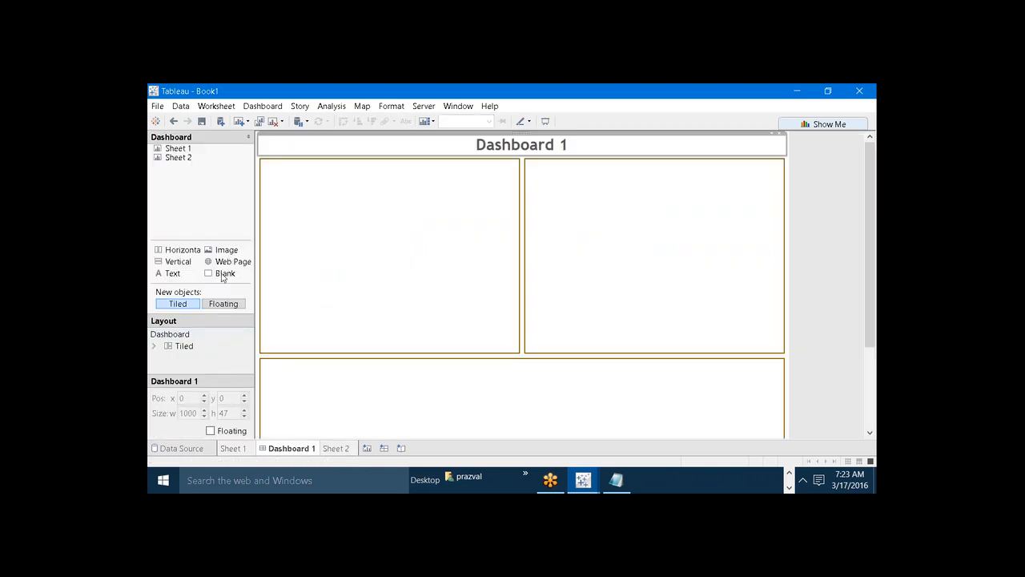
{"action": "left_click", "coordinate": [181, 150]}
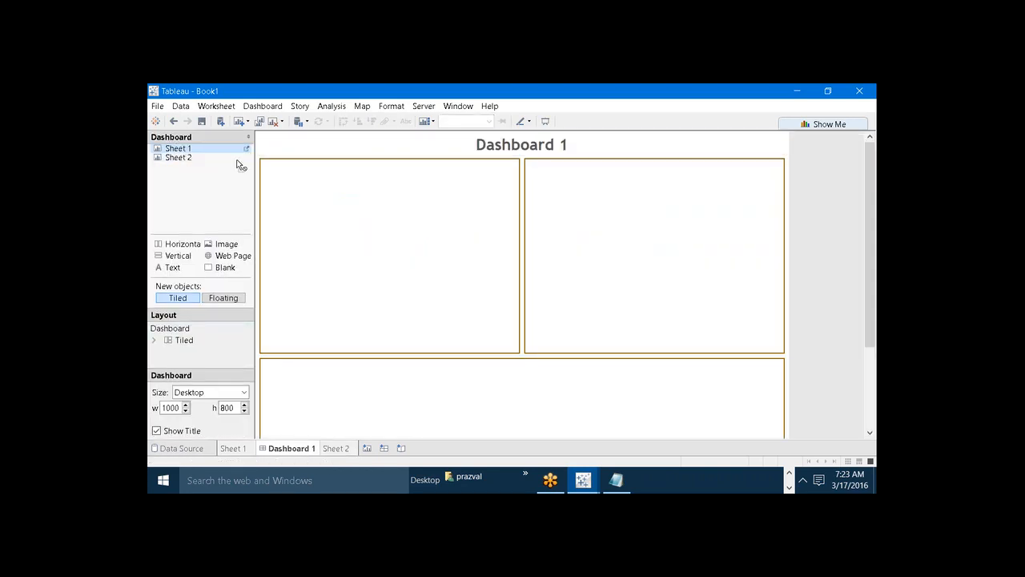
{"action": "left_click_drag", "start_coordinate": [241, 165], "coordinate": [318, 204]}
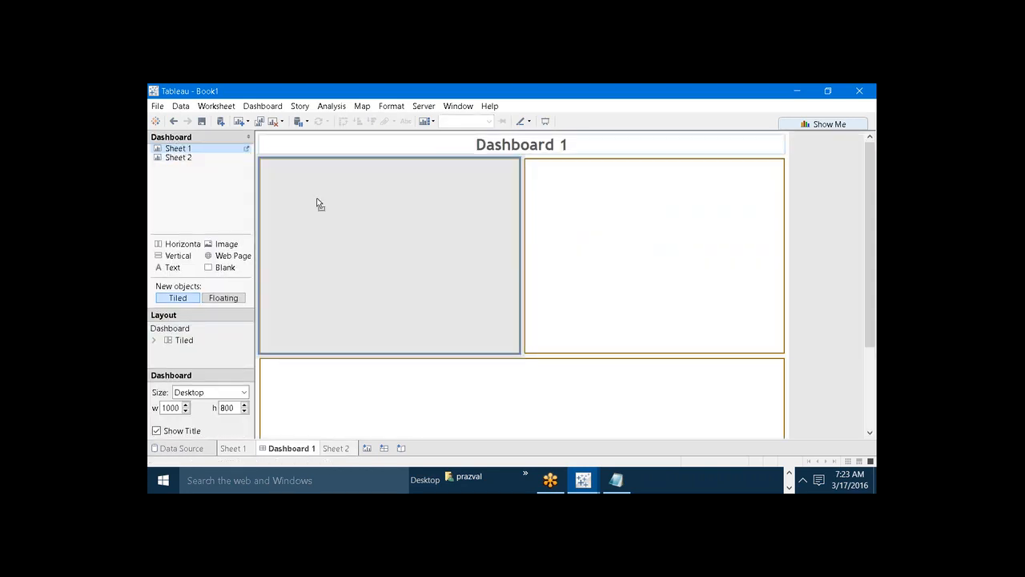
{"action": "left_click_drag", "start_coordinate": [317, 203], "coordinate": [318, 205]}
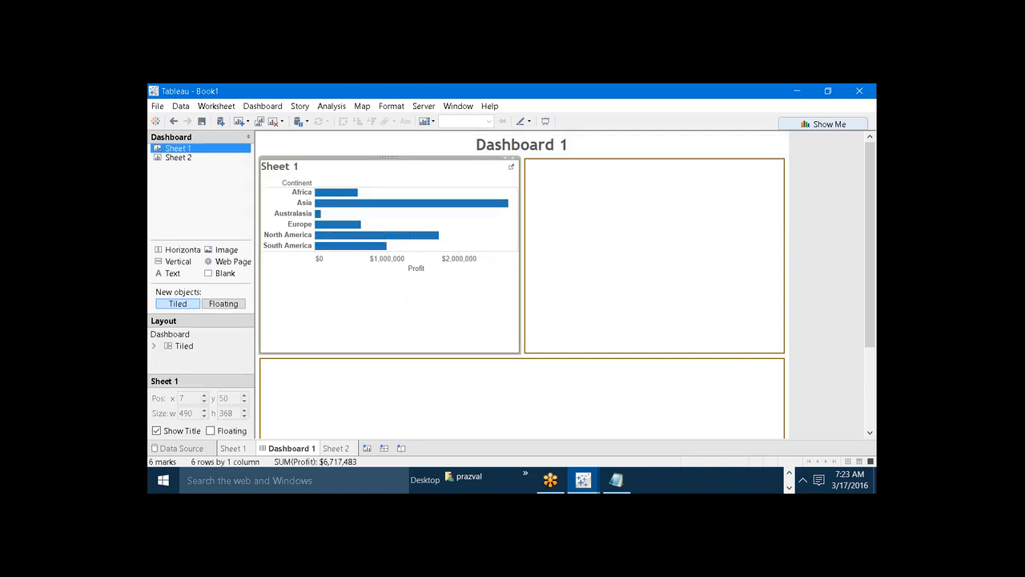
Place Sheet 2 in the upper-right bordered container.
{"action": "left_click", "coordinate": [545, 293]}
{"action": "left_click", "coordinate": [197, 159]}
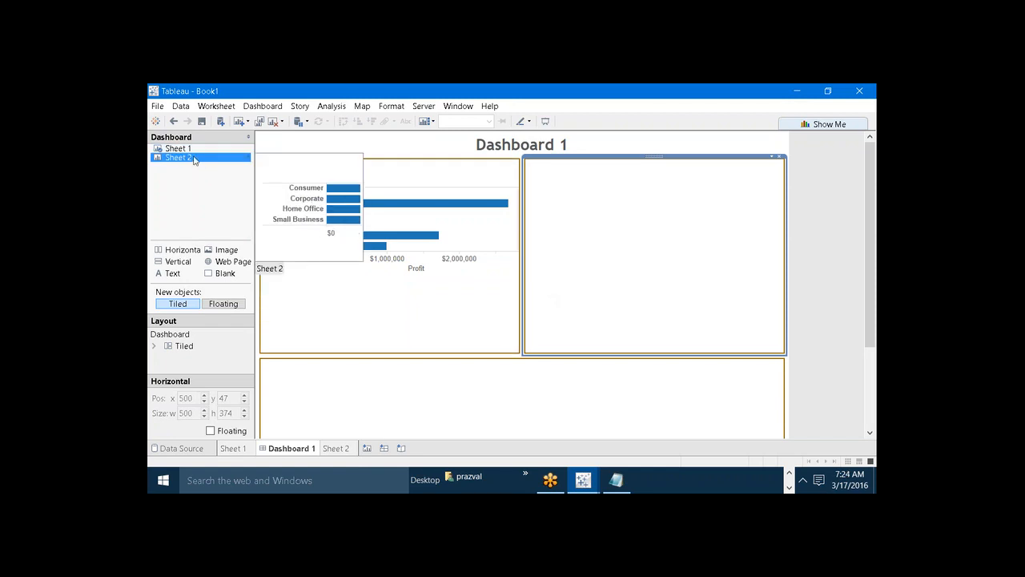
{"action": "left_click_drag", "start_coordinate": [192, 158], "coordinate": [616, 251]}
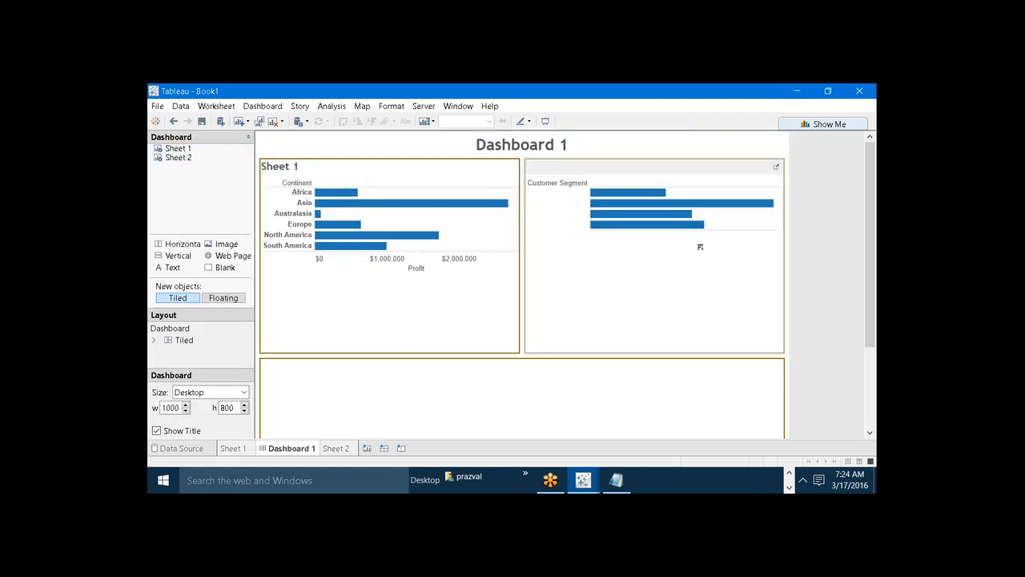
Remove Sheet 1 from the dashboard.
{"action": "left_click", "coordinate": [485, 294]}
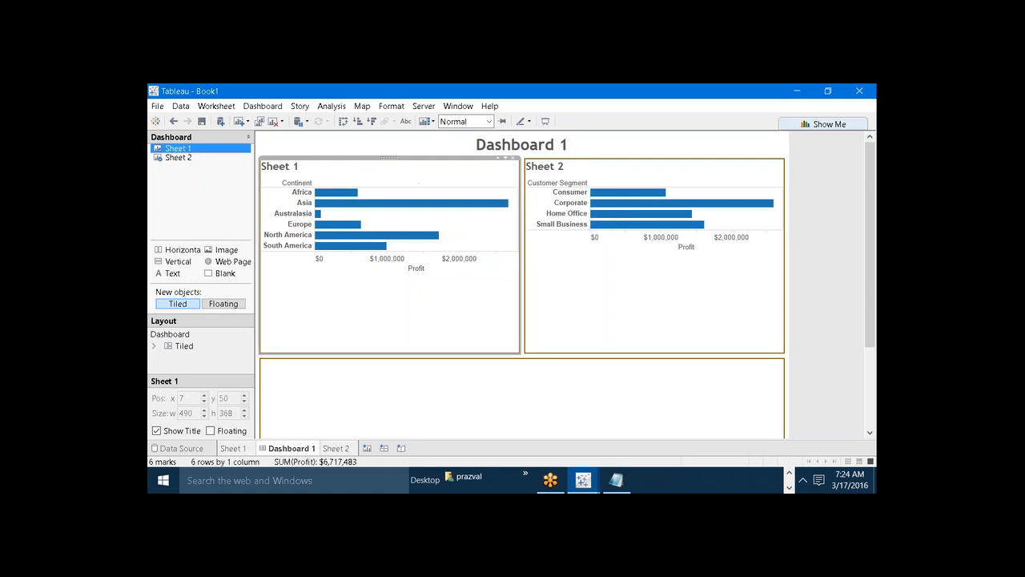
{"action": "right_click", "coordinate": [175, 150]}
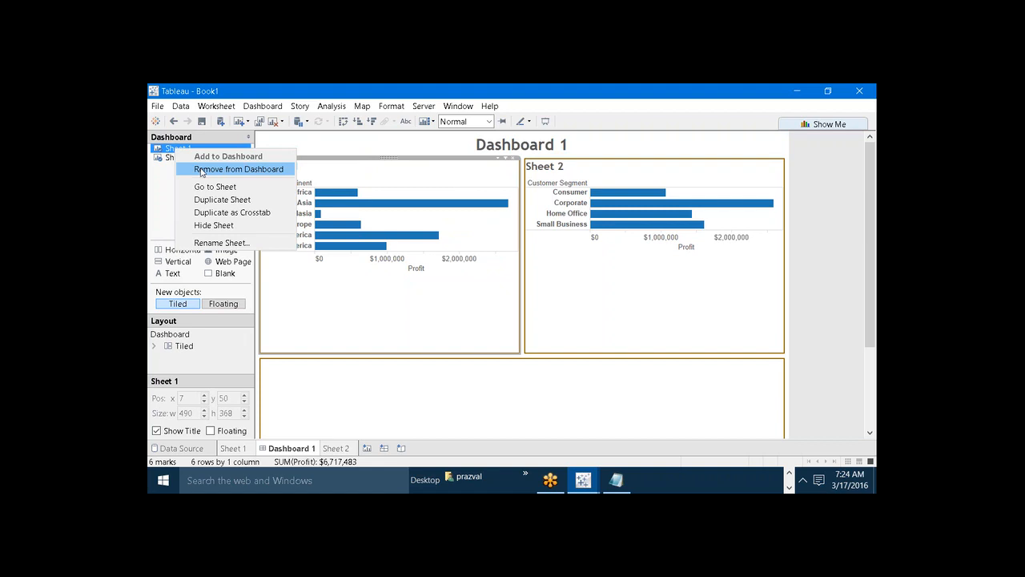
{"action": "left_click", "coordinate": [203, 170]}
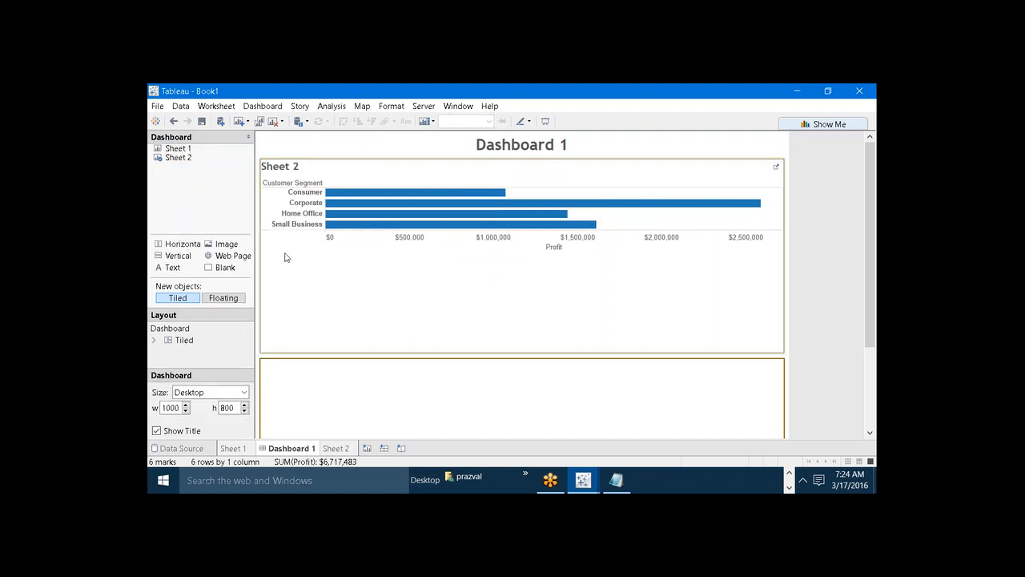
{"action": "left_click", "coordinate": [286, 257]}
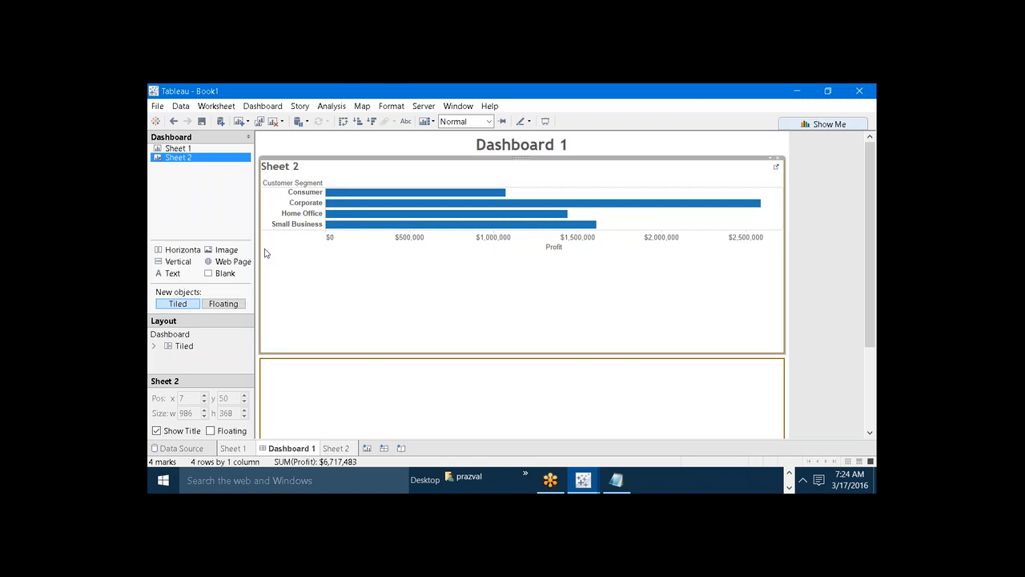
Add a tiled horizontal container to the left of Sheet 2 and put a Blank object inside it.
{"action": "left_click_drag", "start_coordinate": [184, 251], "coordinate": [266, 234]}
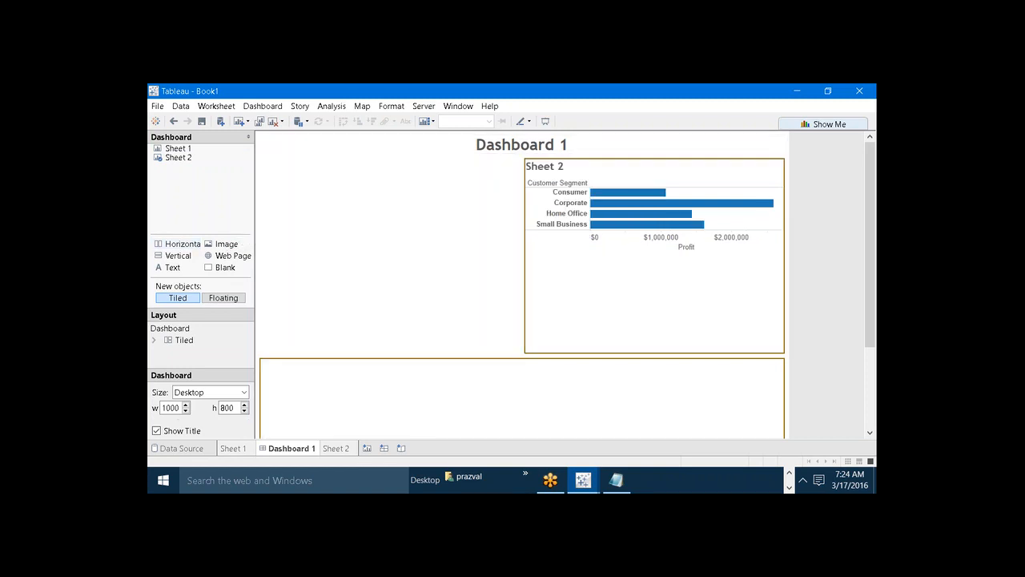
{"action": "left_click", "coordinate": [350, 254]}
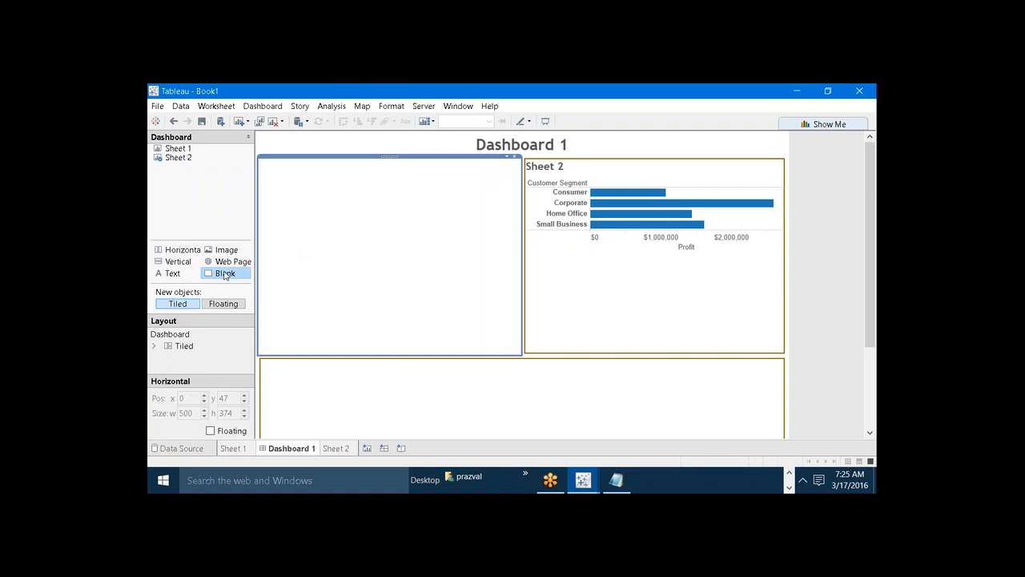
{"action": "left_click_drag", "start_coordinate": [222, 273], "coordinate": [290, 261]}
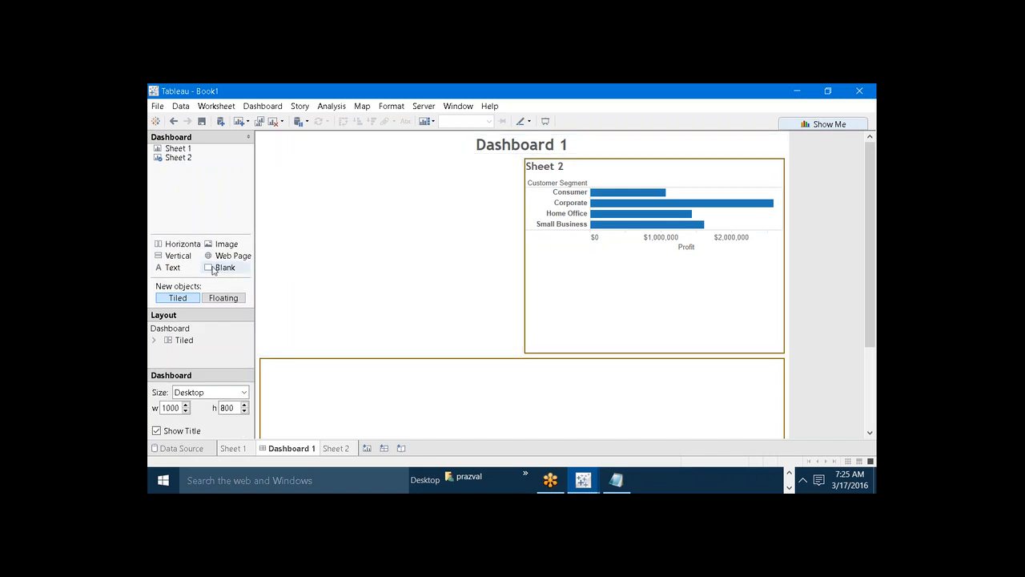
Add a Blank object beneath Sheet 2 in the upper-right container and shrink it to a thin strip.
{"action": "left_click_drag", "start_coordinate": [225, 271], "coordinate": [622, 282]}
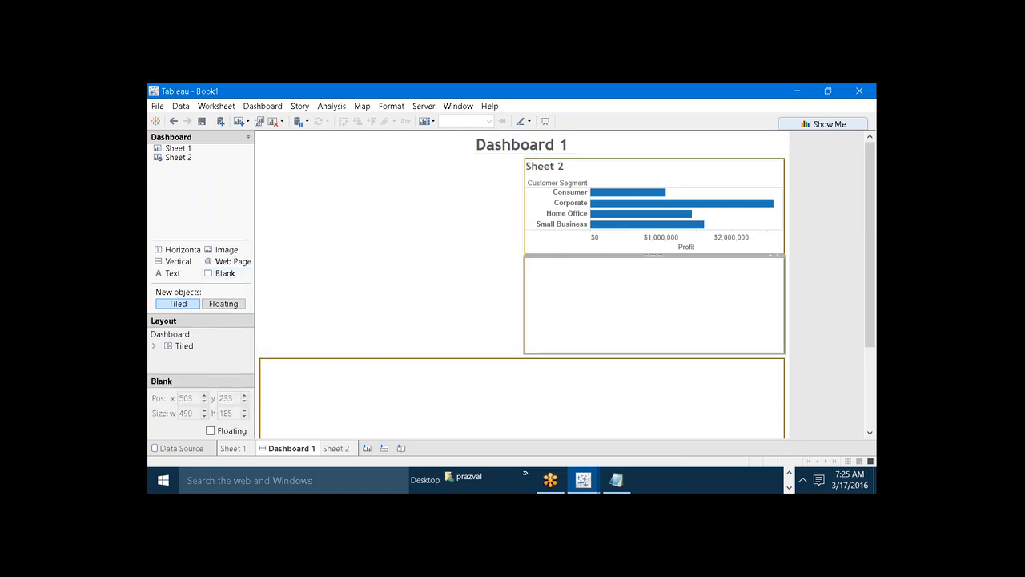
{"action": "left_click_drag", "start_coordinate": [581, 258], "coordinate": [600, 331]}
{"action": "left_click", "coordinate": [600, 327]}
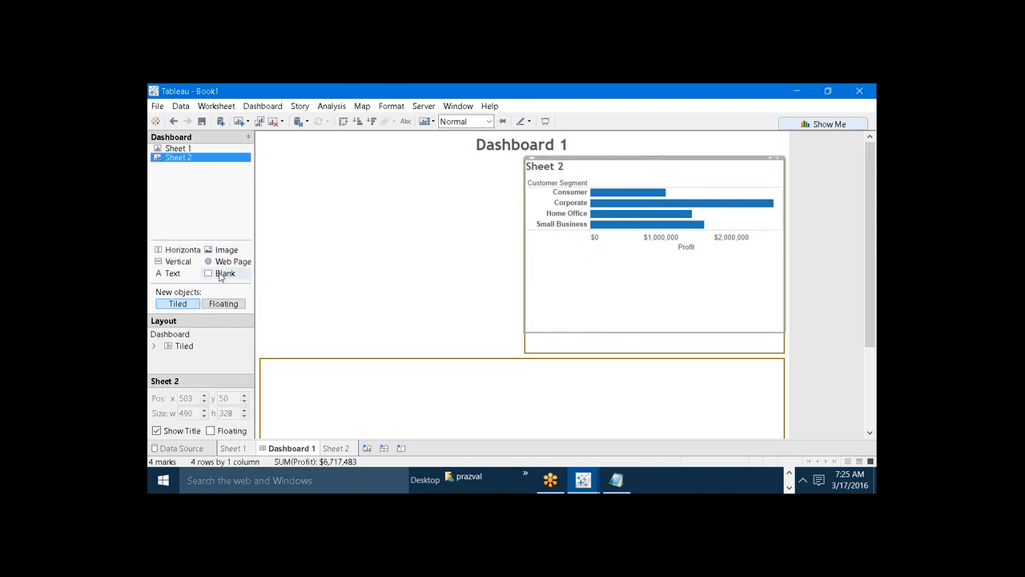
Add a Blank object to the full-width lower container and enlarge that container so the Blank is about 364 high.
{"action": "left_click_drag", "start_coordinate": [220, 276], "coordinate": [496, 426]}
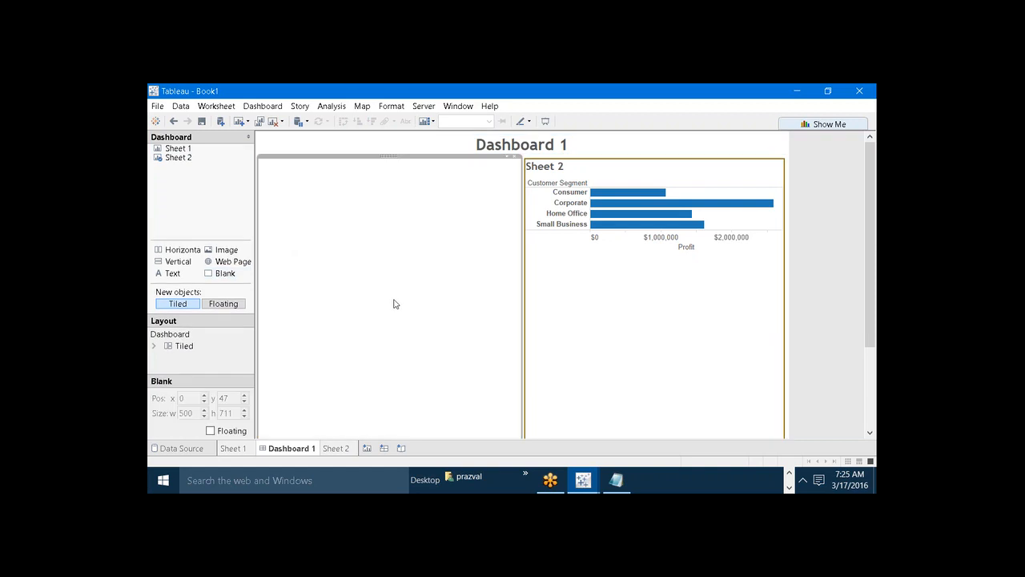
{"action": "scroll", "coordinate": [652, 384], "scroll_direction": "down", "scroll_amount": 3}
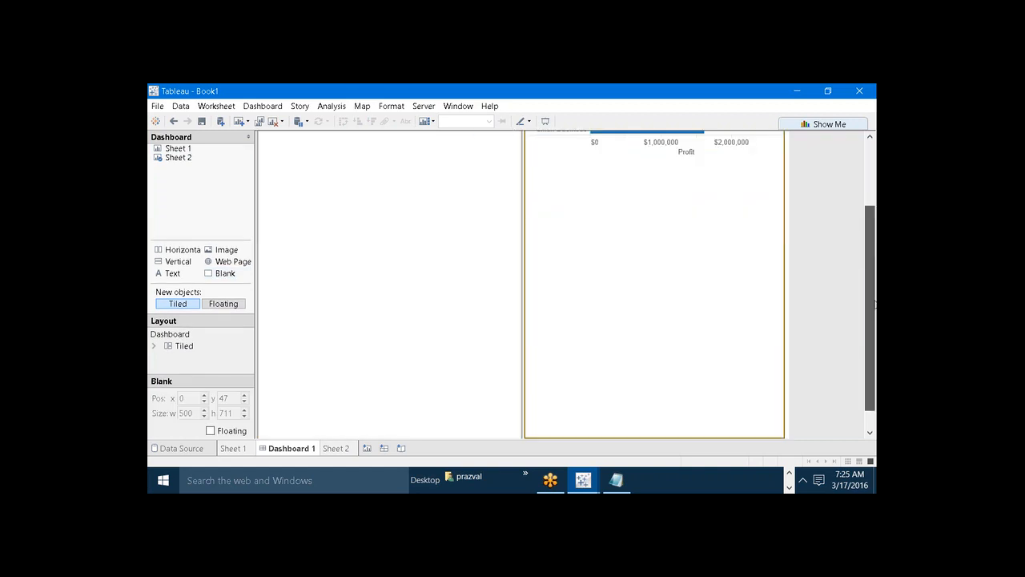
{"action": "left_click", "coordinate": [652, 384]}
{"action": "key", "text": "Delete"}
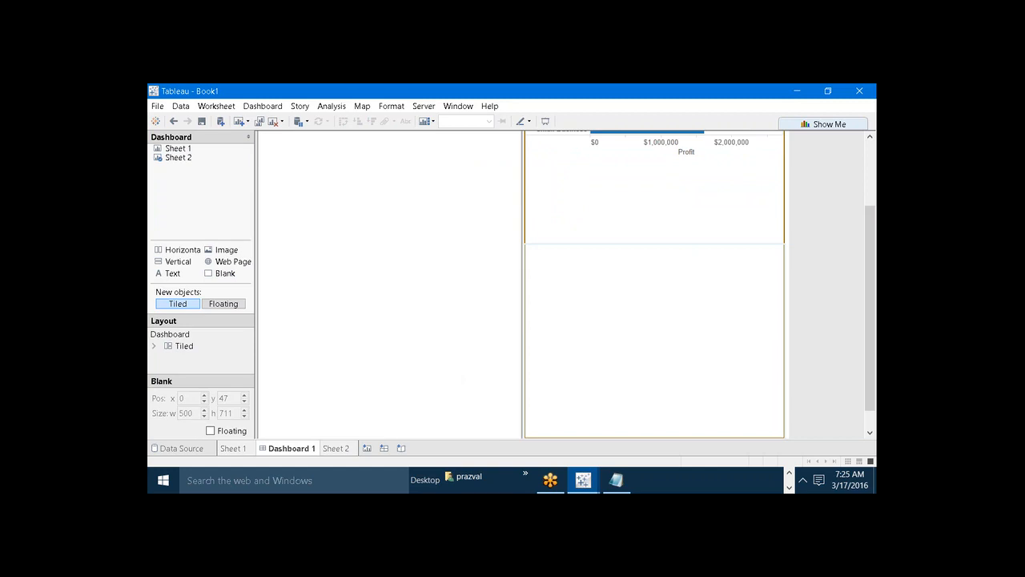
{"action": "left_click_drag", "start_coordinate": [870, 375], "coordinate": [870, 394]}
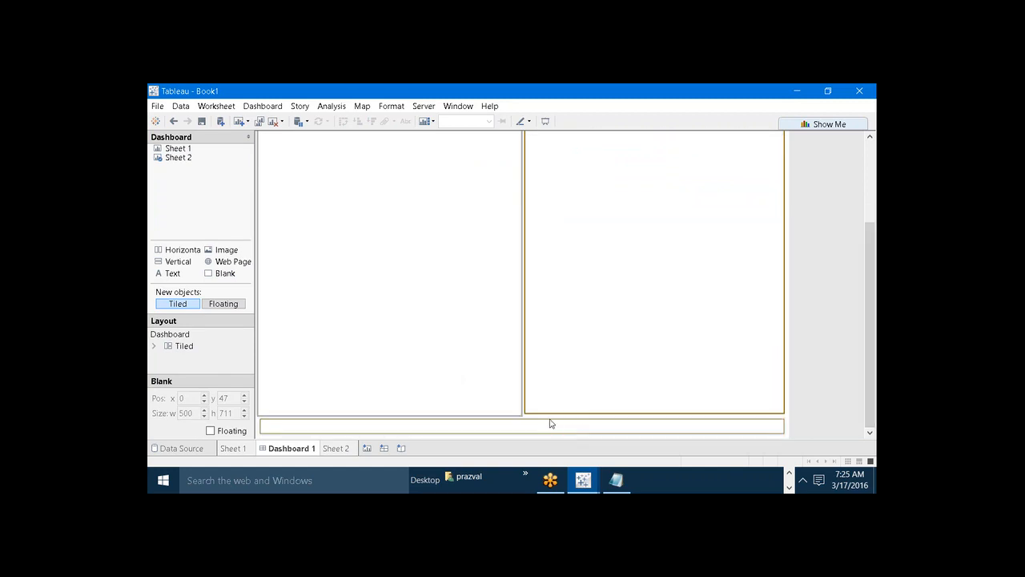
{"action": "left_click_drag", "start_coordinate": [551, 422], "coordinate": [542, 240]}
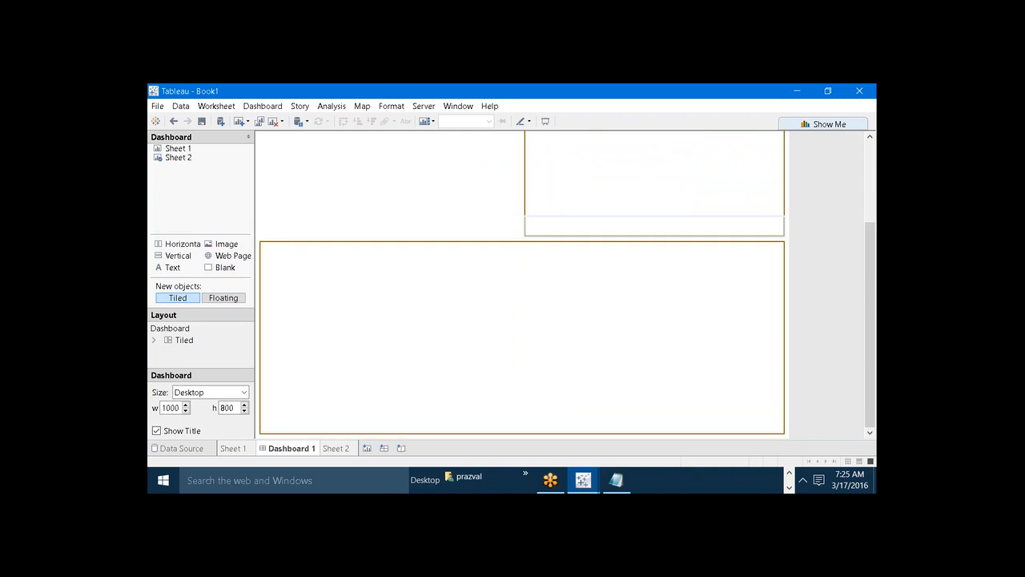
{"action": "left_click", "coordinate": [625, 321]}
{"action": "scroll", "coordinate": [866, 240], "scroll_direction": "up", "scroll_amount": 5}
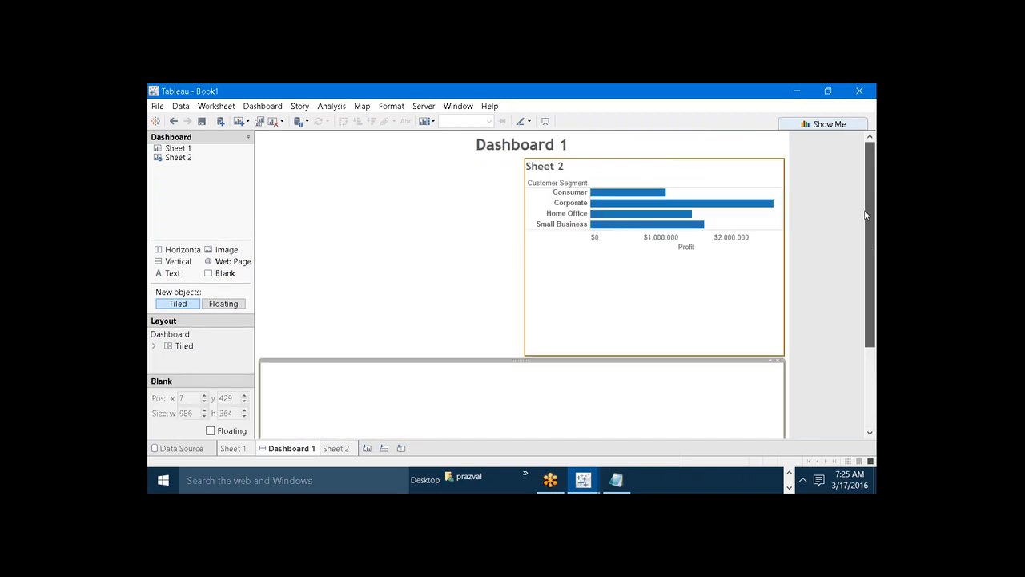
Try placing Sheet 1 as a floating object over the blank upper-left area, and take it off the dashboard again.
{"action": "left_click", "coordinate": [467, 256]}
{"action": "double_click", "coordinate": [170, 148]}
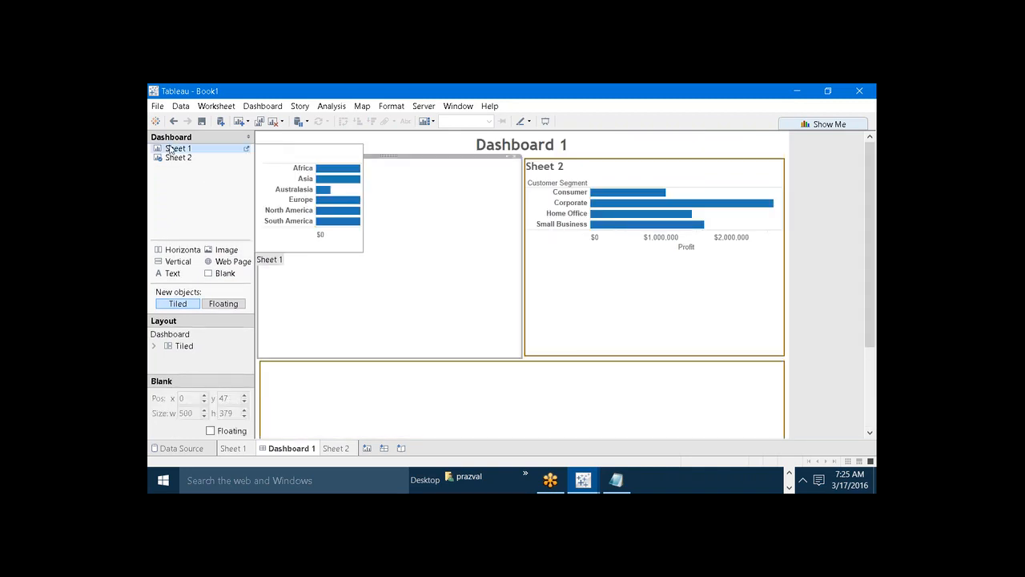
{"action": "left_click", "coordinate": [224, 304]}
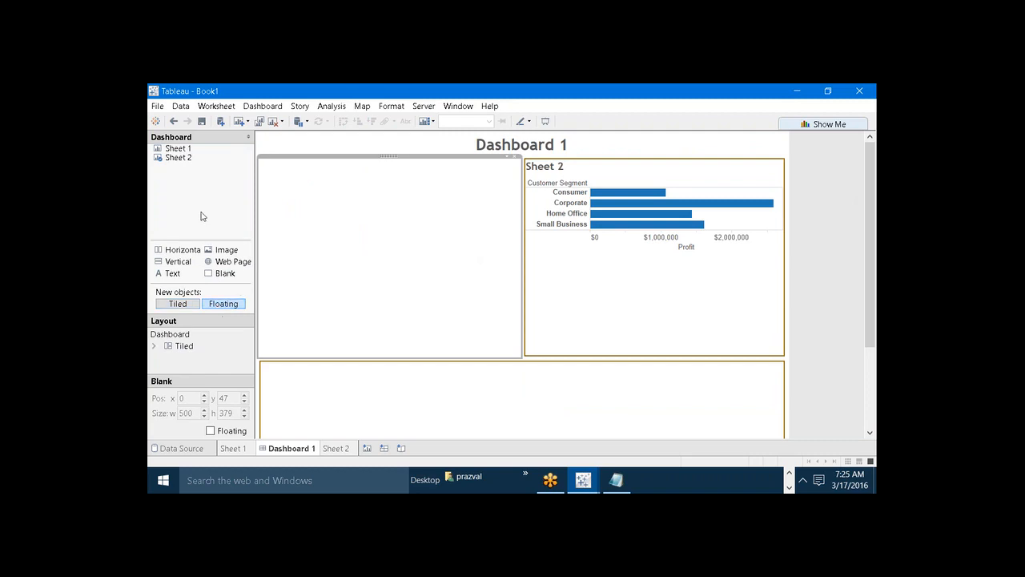
{"action": "left_click_drag", "start_coordinate": [178, 148], "coordinate": [288, 210]}
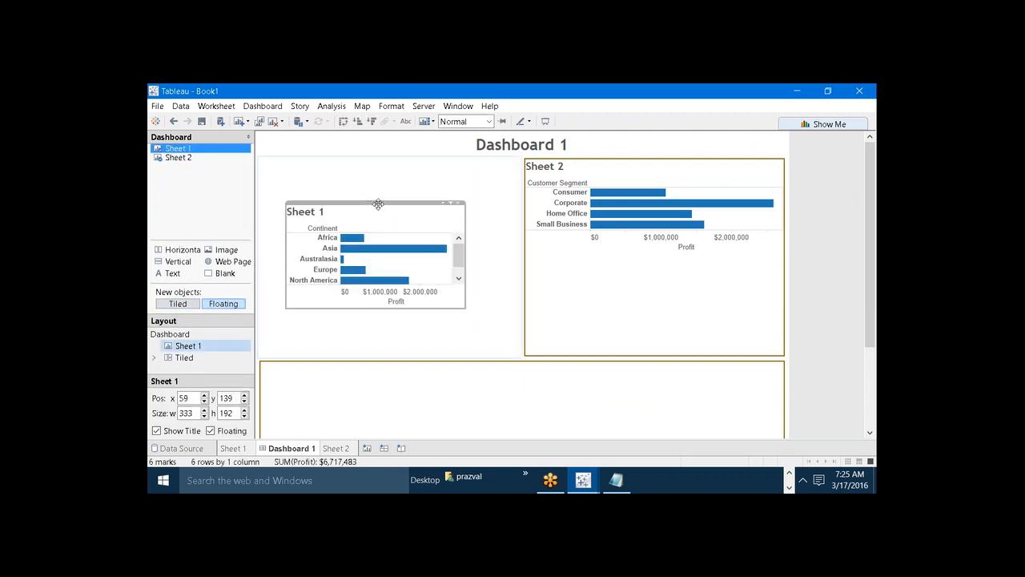
{"action": "left_click_drag", "start_coordinate": [378, 204], "coordinate": [155, 175]}
{"action": "left_click", "coordinate": [459, 213]}
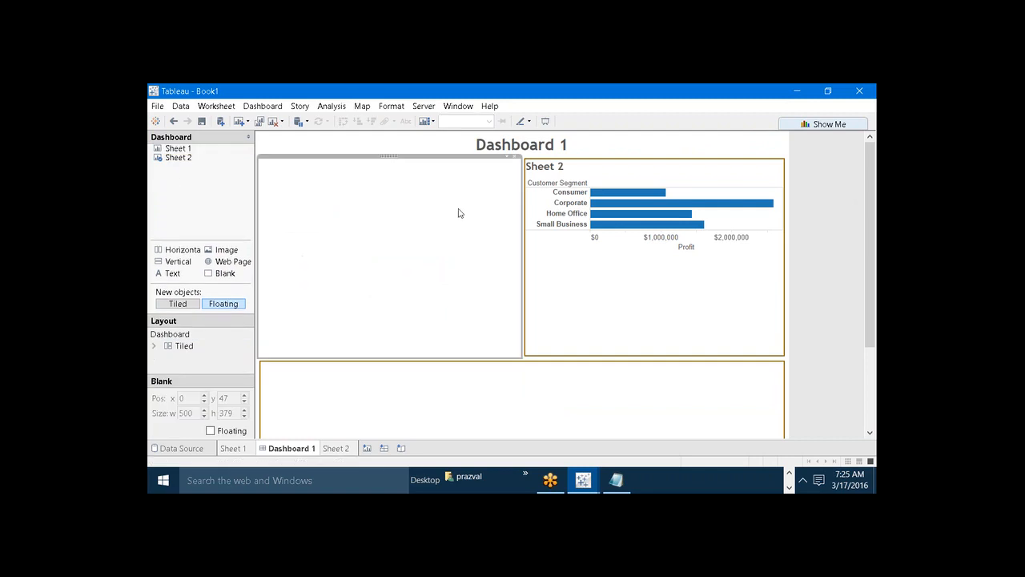
Remove Sheet 2 from the dashboard and select the Blank objects in the two upper containers.
{"action": "left_click", "coordinate": [587, 259]}
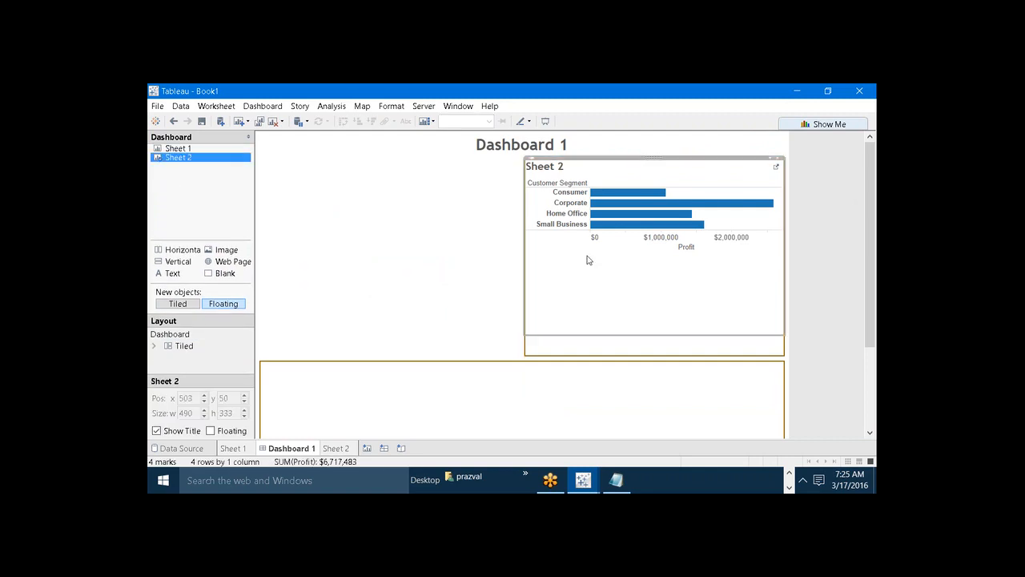
{"action": "right_click", "coordinate": [194, 157]}
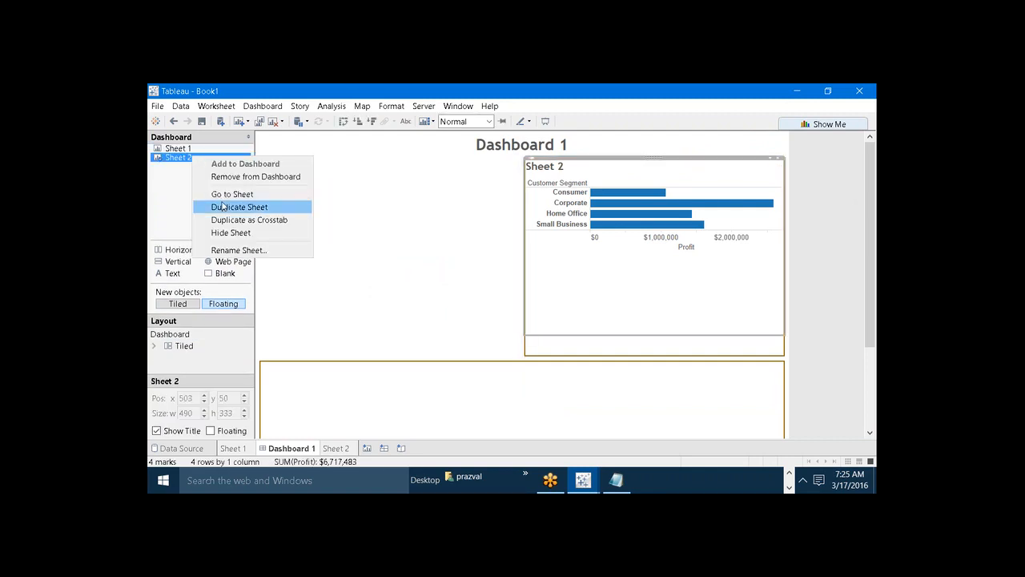
{"action": "left_click", "coordinate": [228, 176]}
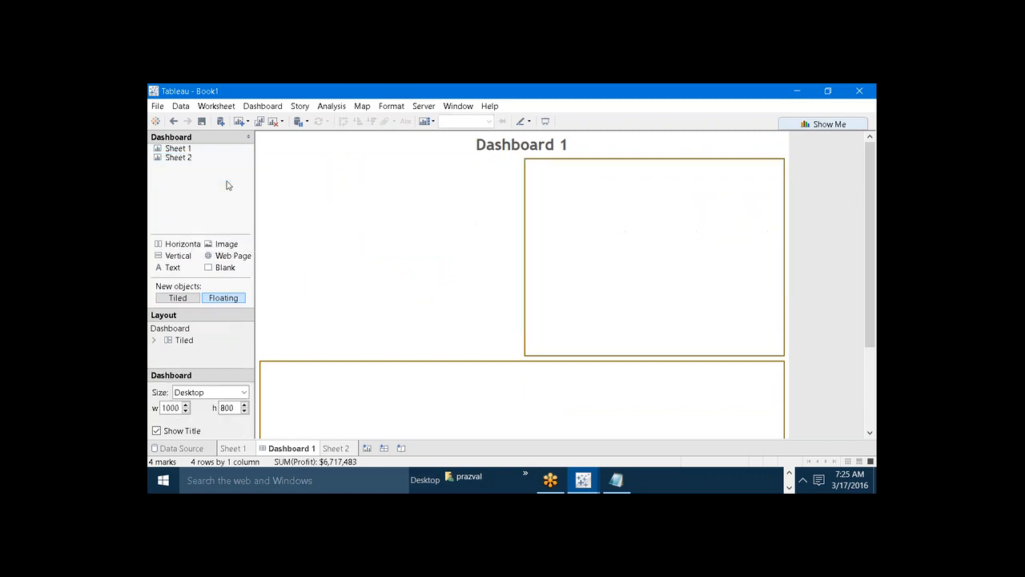
{"action": "left_click", "coordinate": [594, 251]}
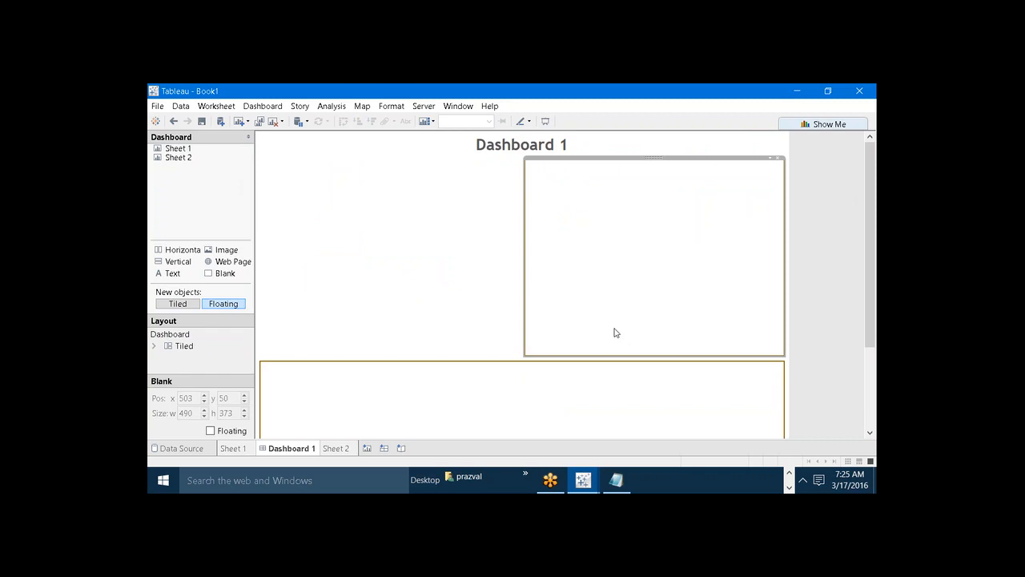
{"action": "left_click", "coordinate": [395, 239]}
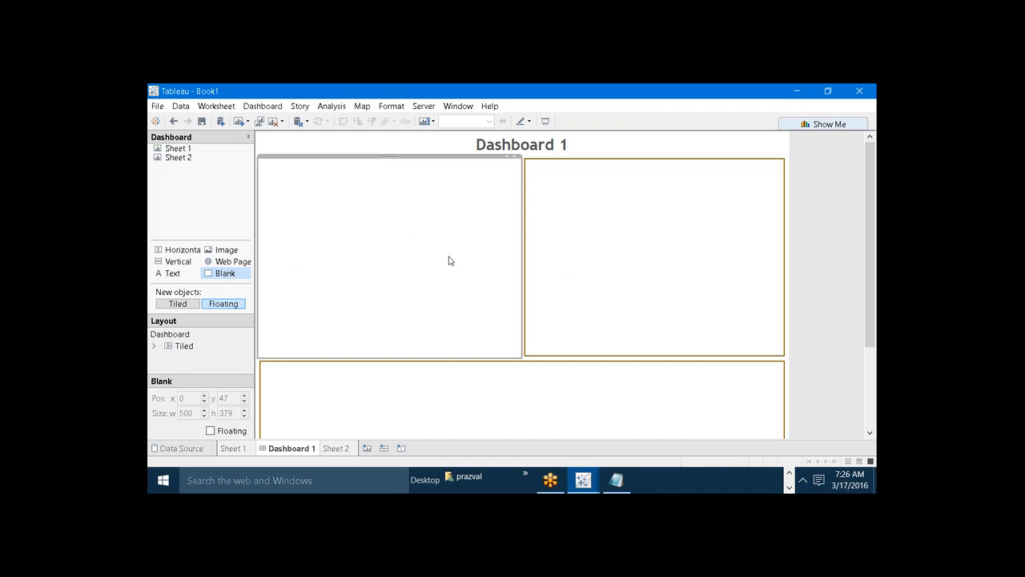
{"action": "left_click", "coordinate": [614, 219]}
{"action": "left_click", "coordinate": [465, 231]}
{"action": "left_click", "coordinate": [529, 242]}
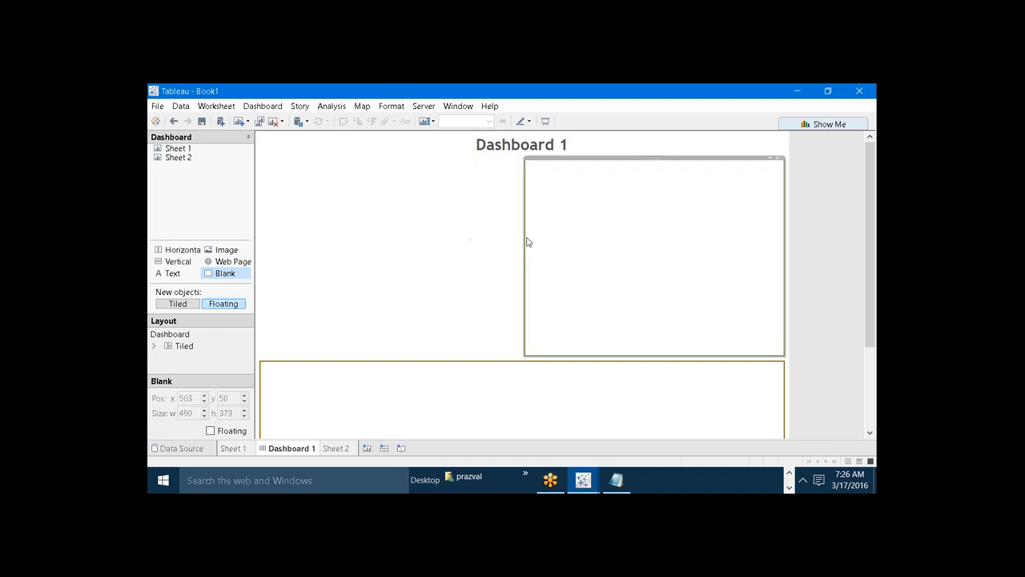
{"action": "left_click", "coordinate": [473, 245]}
{"action": "left_click", "coordinate": [587, 244]}
{"action": "left_click_drag", "start_coordinate": [215, 253], "coordinate": [611, 138]}
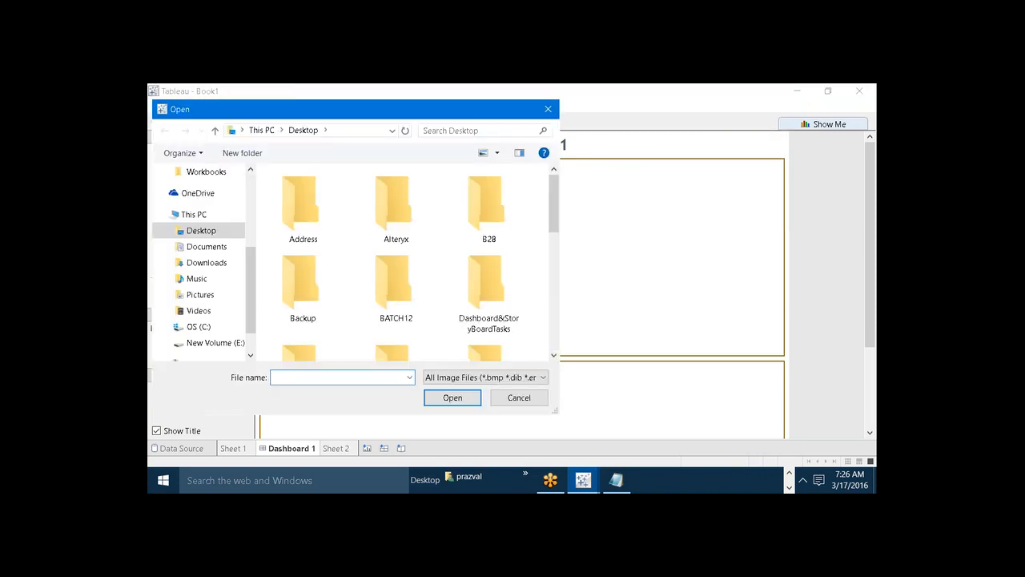
{"action": "left_click_drag", "start_coordinate": [552, 192], "coordinate": [545, 308]}
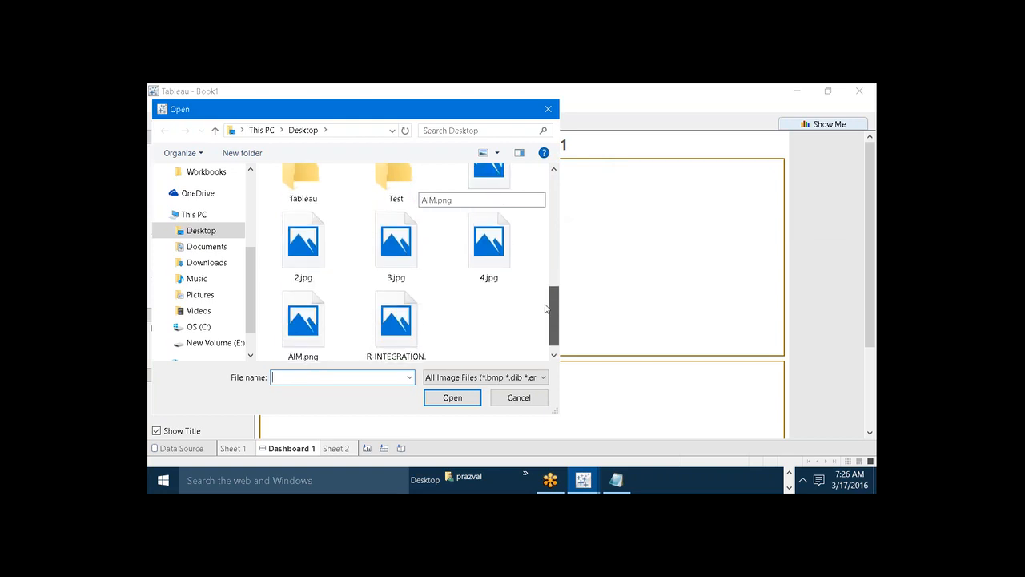
{"action": "left_click", "coordinate": [287, 320]}
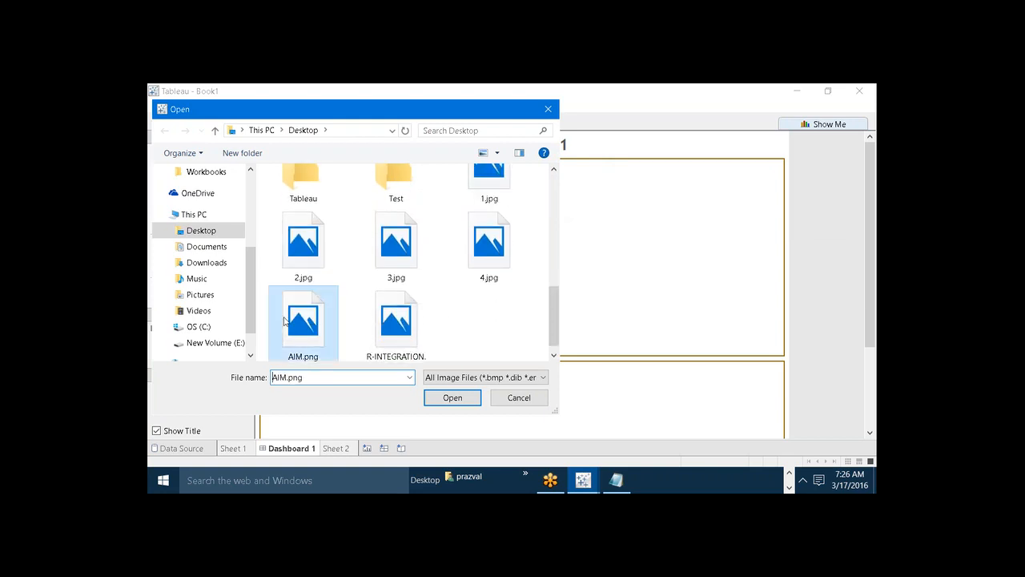
{"action": "left_click", "coordinate": [450, 401]}
{"action": "left_click", "coordinate": [683, 212]}
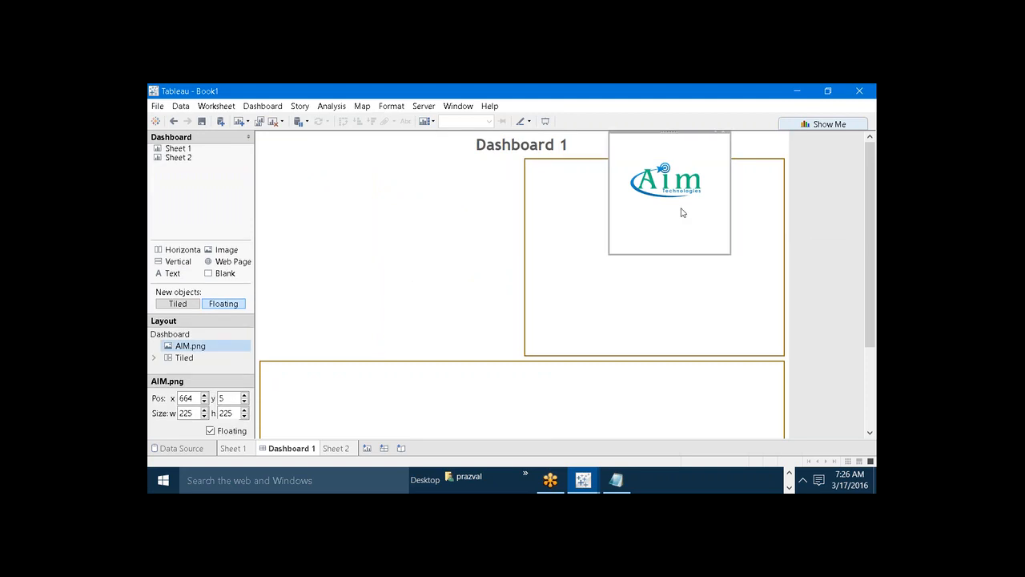
{"action": "left_click_drag", "start_coordinate": [729, 261], "coordinate": [659, 161]}
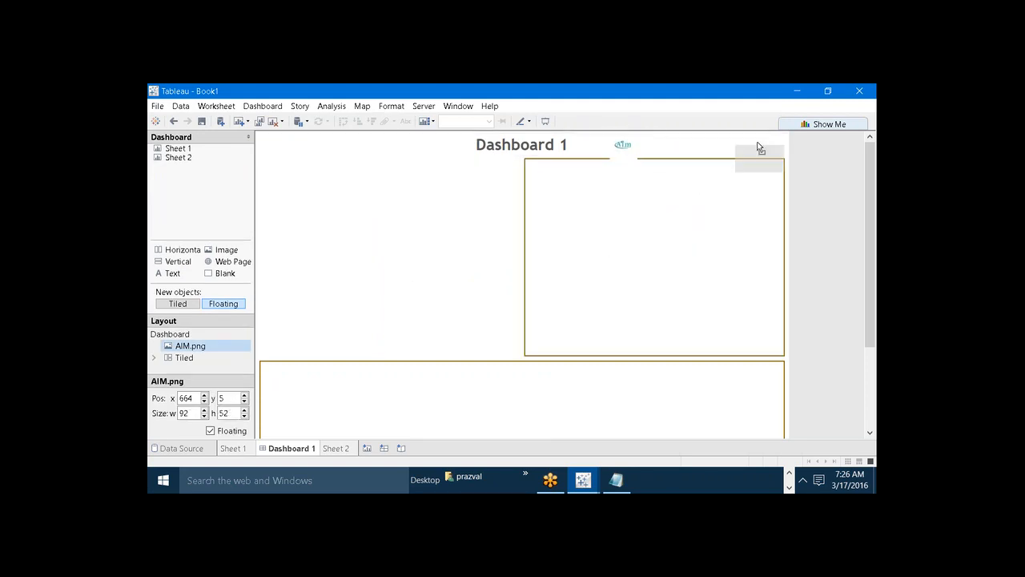
{"action": "key", "text": "Delete"}
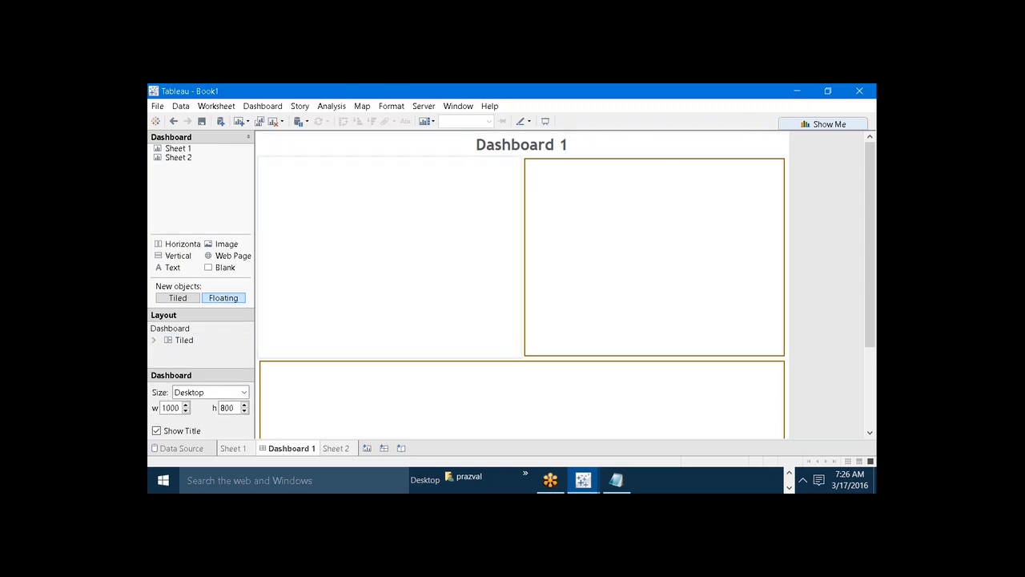
Insert the AIM.png logo from the Desktop as a floating image just after the dashboard title.
{"action": "left_click_drag", "start_coordinate": [234, 251], "coordinate": [613, 141]}
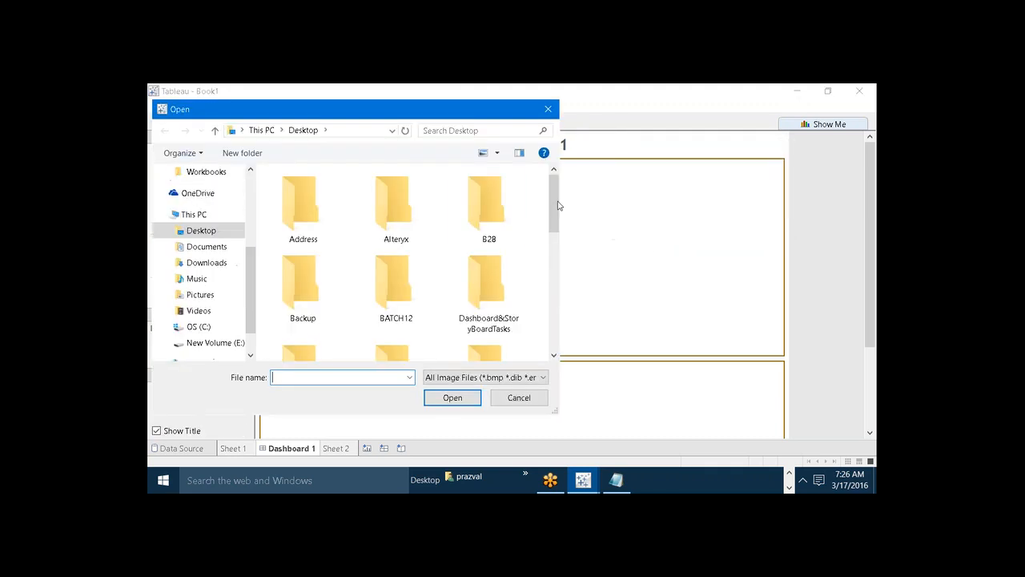
{"action": "left_click_drag", "start_coordinate": [550, 225], "coordinate": [553, 341]}
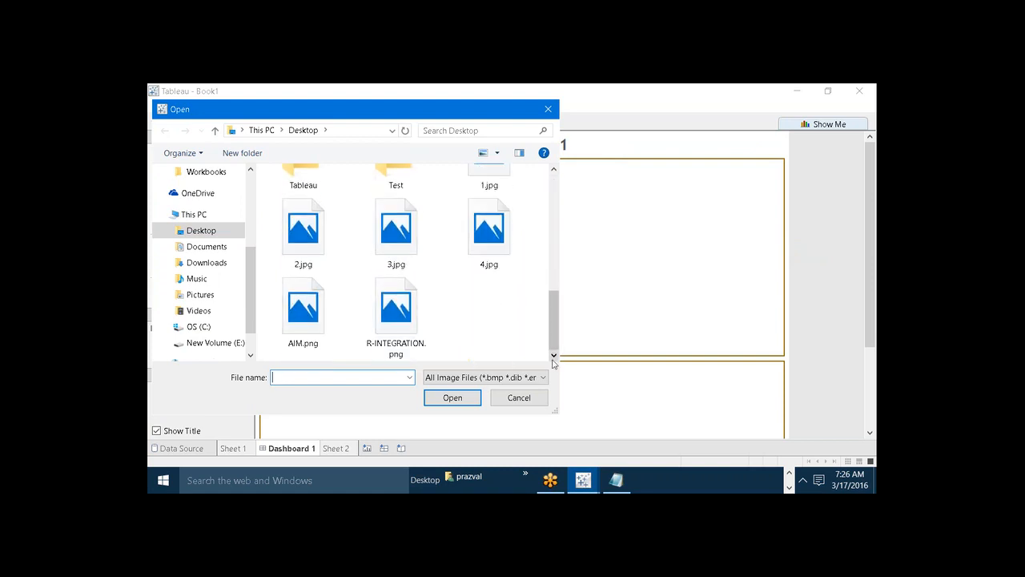
{"action": "left_click", "coordinate": [277, 319]}
{"action": "left_click", "coordinate": [452, 398]}
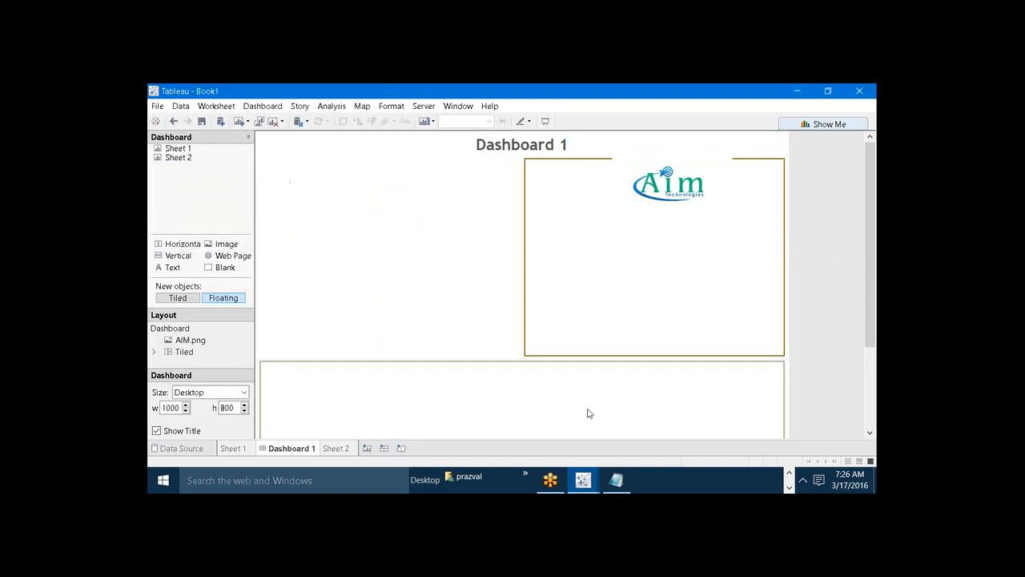
Shrink the AIM.png logo to about 51 by 40 and place it at the right end of the title strip, at about x 932, y 6.
{"action": "left_click", "coordinate": [694, 198]}
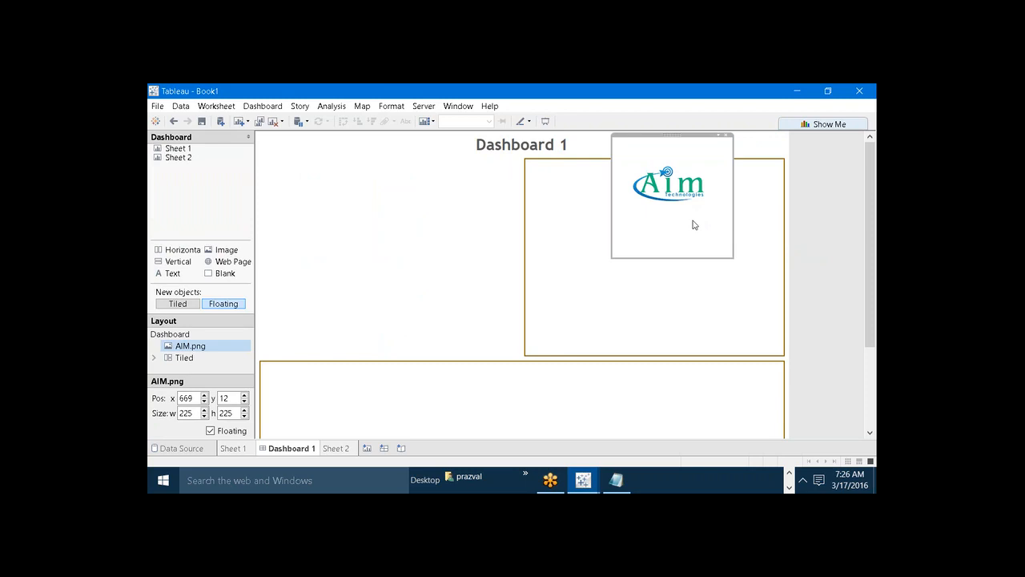
{"action": "left_click_drag", "start_coordinate": [729, 256], "coordinate": [707, 210]}
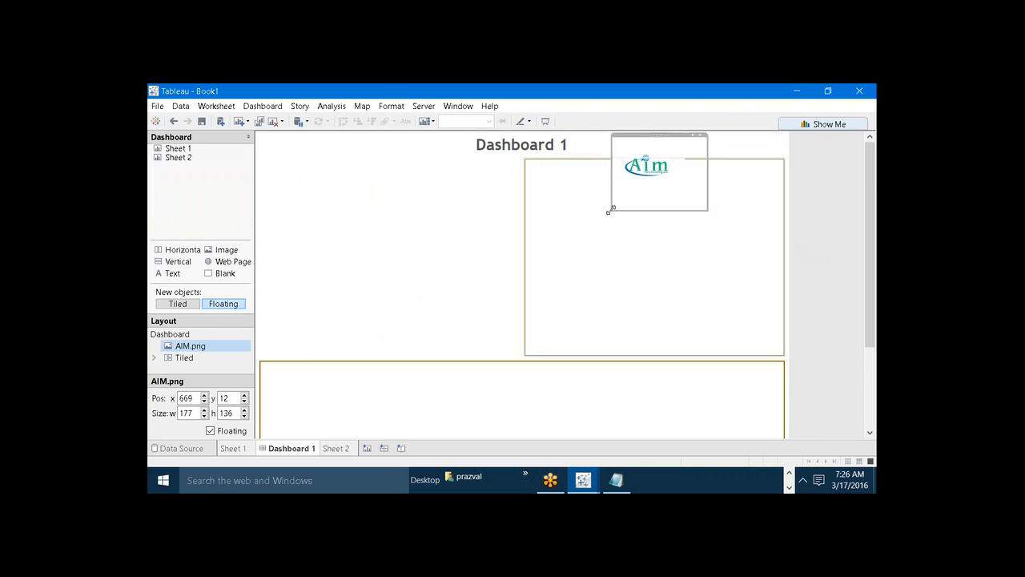
{"action": "left_click_drag", "start_coordinate": [608, 211], "coordinate": [684, 171]}
{"action": "left_click_drag", "start_coordinate": [685, 135], "coordinate": [748, 133]}
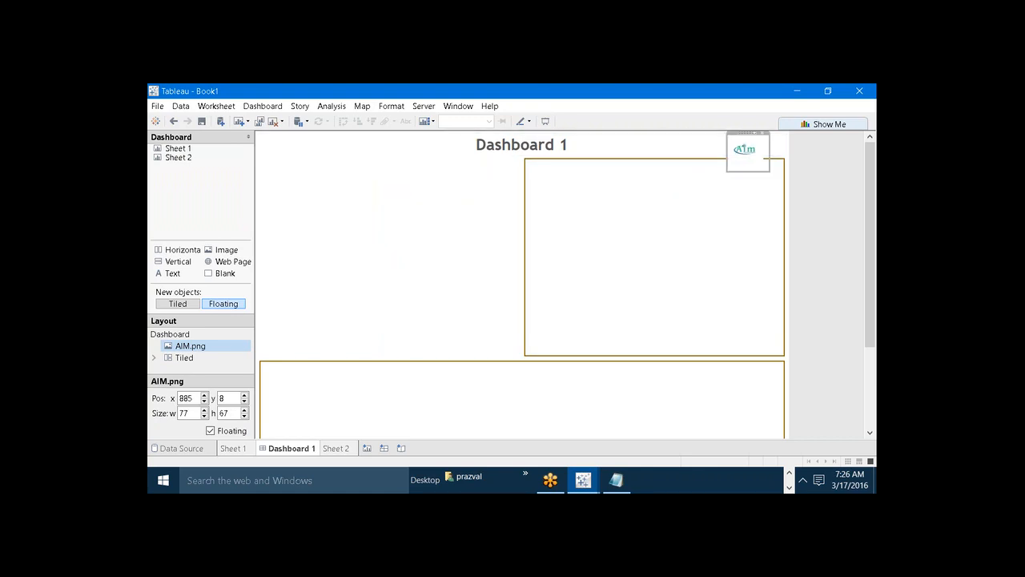
{"action": "left_click", "coordinate": [760, 175]}
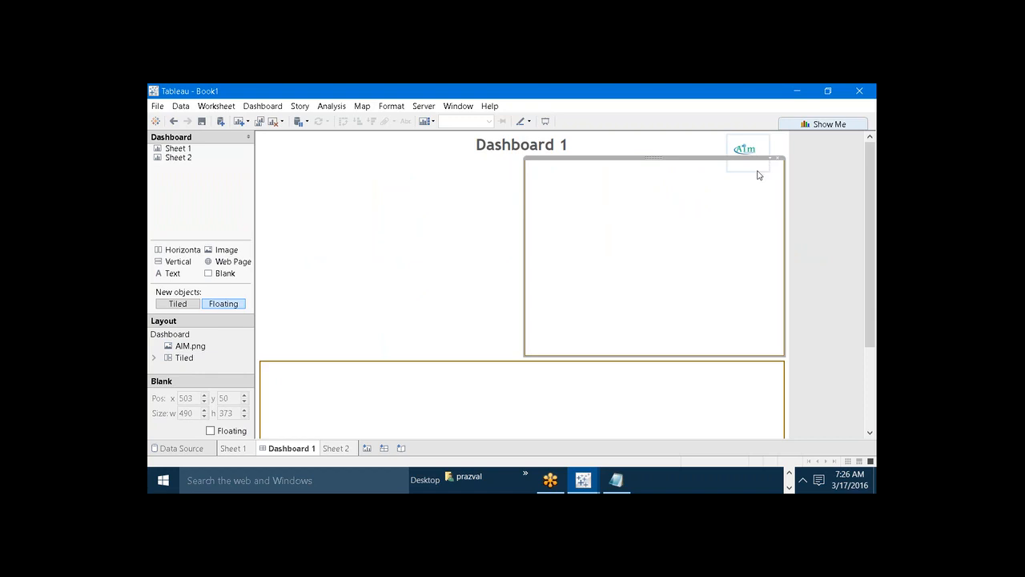
{"action": "left_click", "coordinate": [748, 167]}
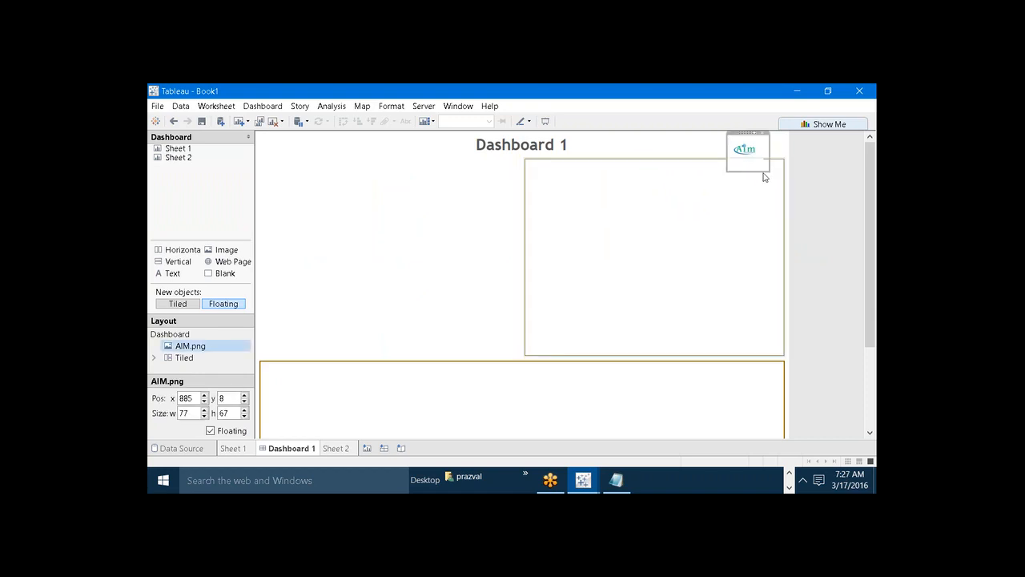
{"action": "left_click_drag", "start_coordinate": [761, 169], "coordinate": [768, 153]}
{"action": "left_click", "coordinate": [750, 149]}
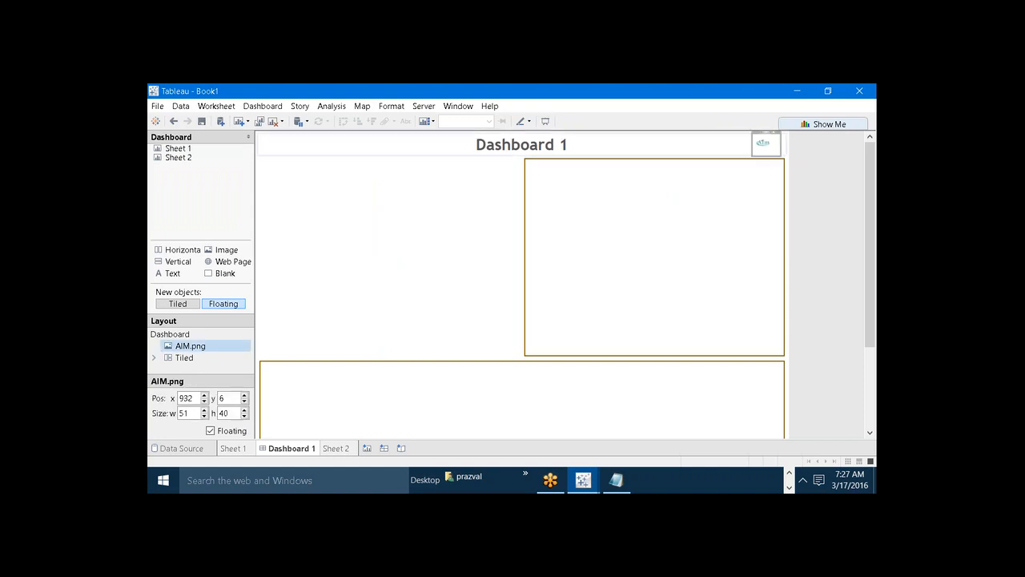
{"action": "left_click", "coordinate": [732, 203]}
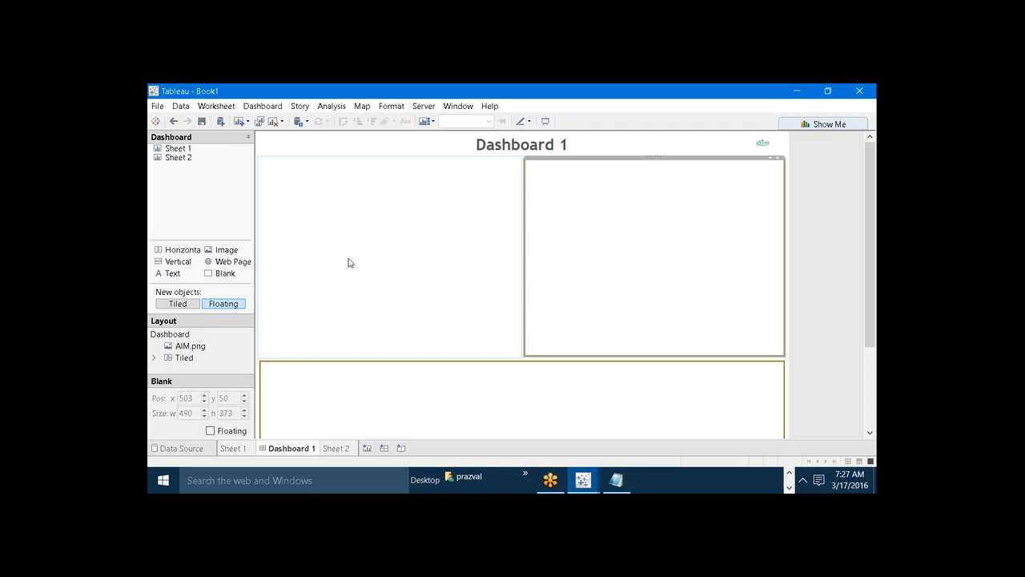
{"action": "left_click_drag", "start_coordinate": [249, 262], "coordinate": [558, 216]}
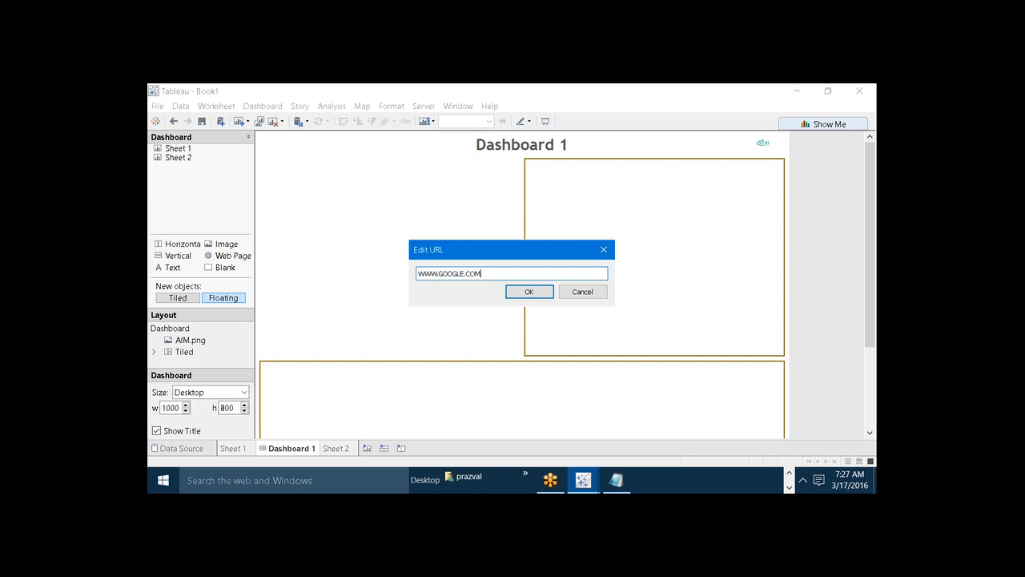
{"action": "left_click", "coordinate": [538, 292]}
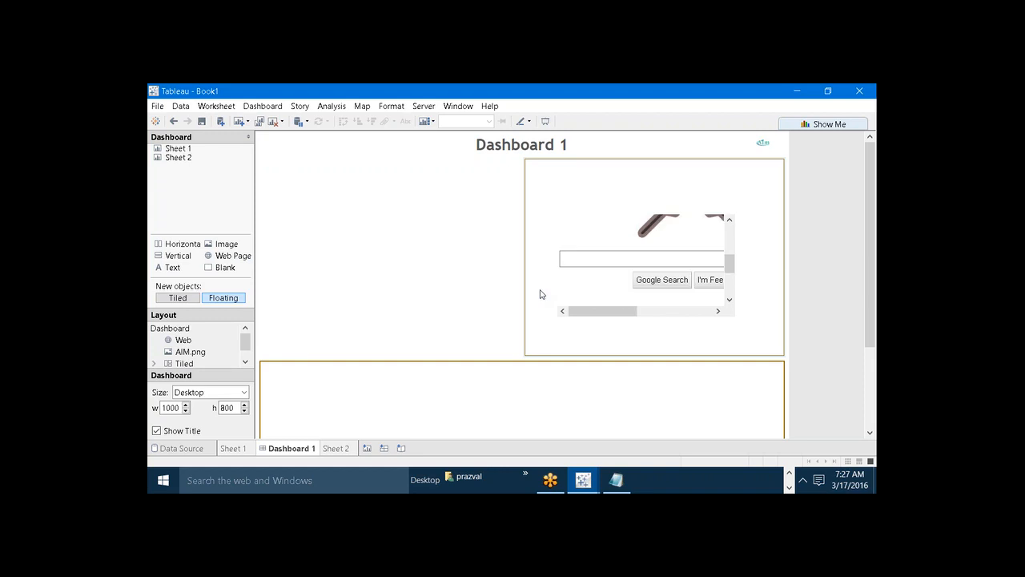
{"action": "left_click", "coordinate": [672, 238]}
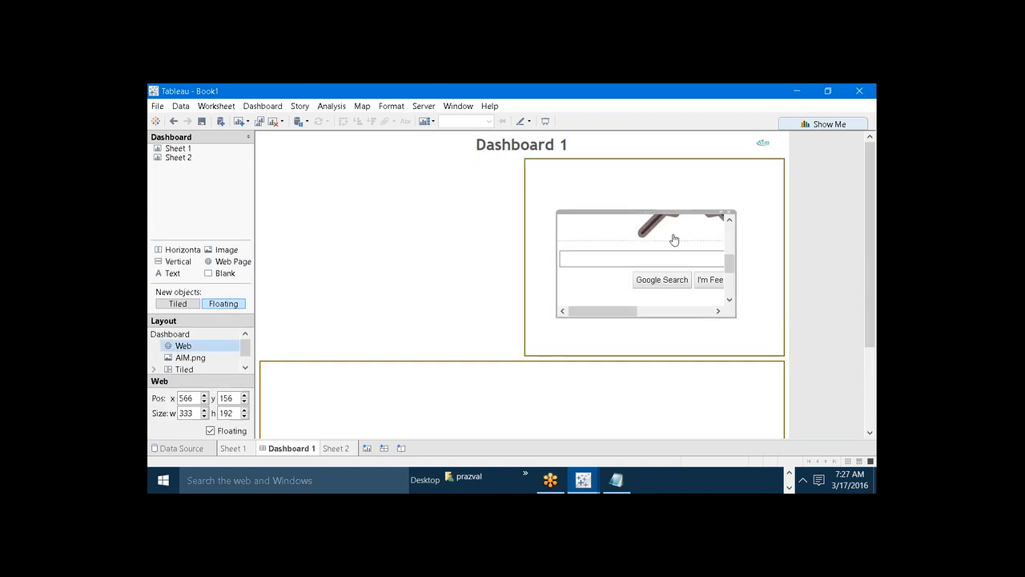
{"action": "left_click_drag", "start_coordinate": [604, 210], "coordinate": [597, 171]}
{"action": "left_click_drag", "start_coordinate": [557, 244], "coordinate": [521, 244]}
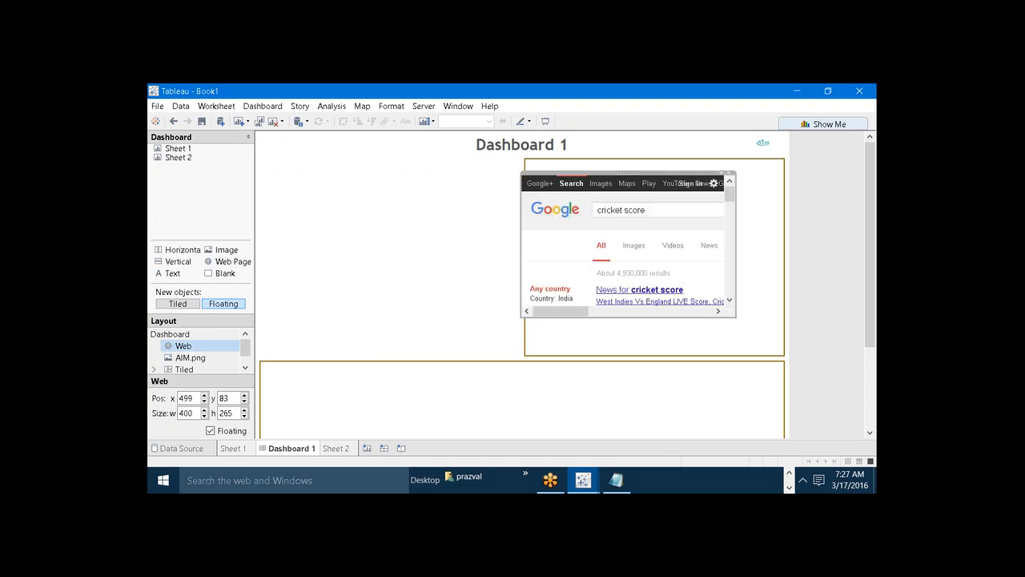
{"action": "left_click_drag", "start_coordinate": [733, 318], "coordinate": [784, 357]}
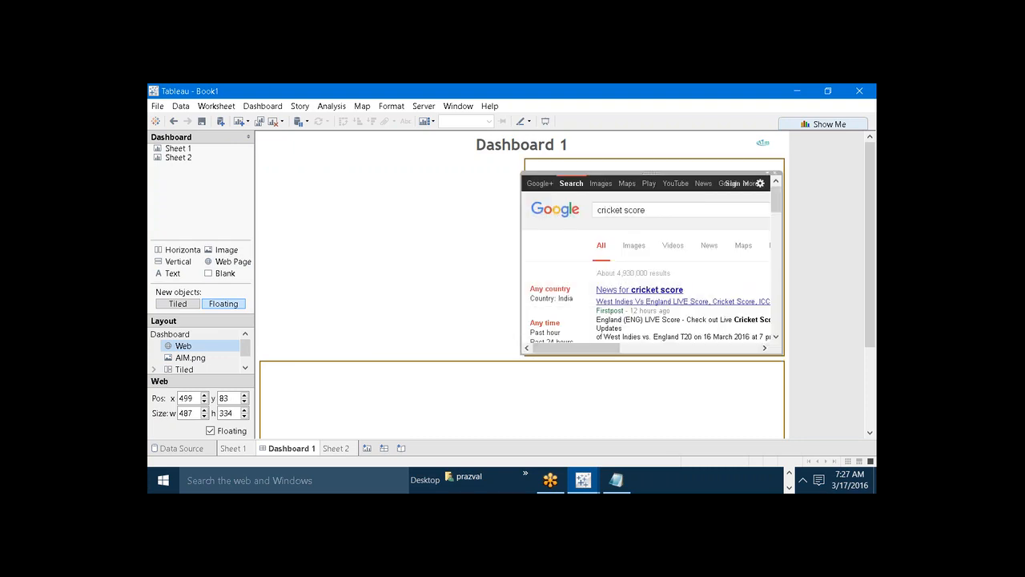
Add a floating Text object reading "Search for the Required Content" above the web page in the upper-right container.
{"action": "left_click", "coordinate": [421, 285]}
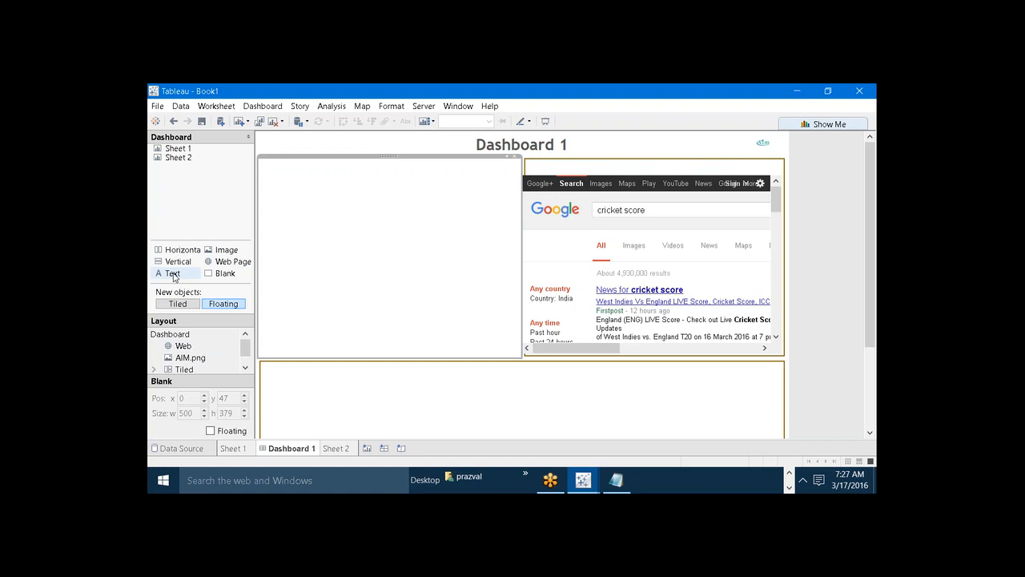
{"action": "left_click_drag", "start_coordinate": [173, 276], "coordinate": [535, 165]}
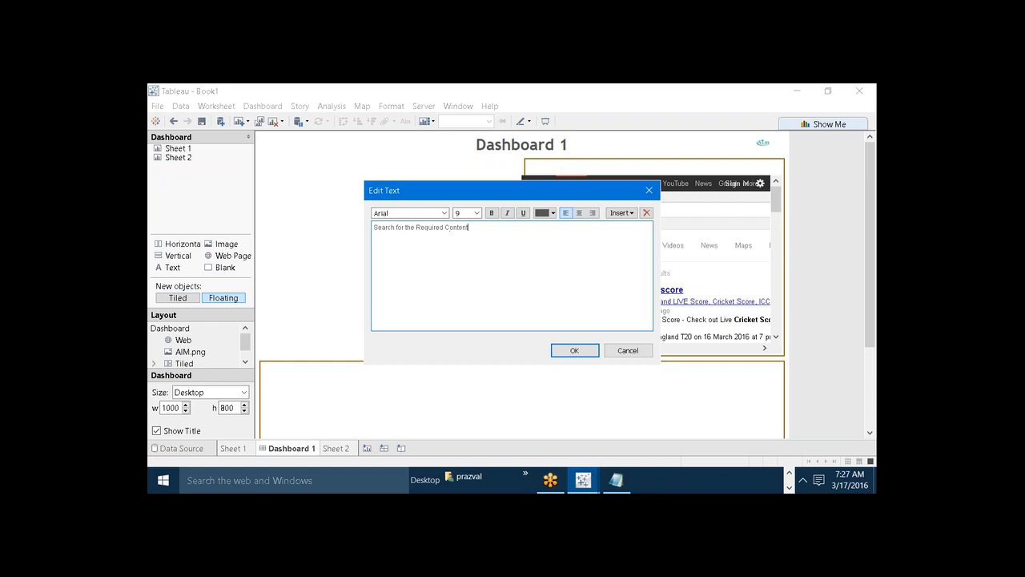
{"action": "left_click", "coordinate": [583, 350]}
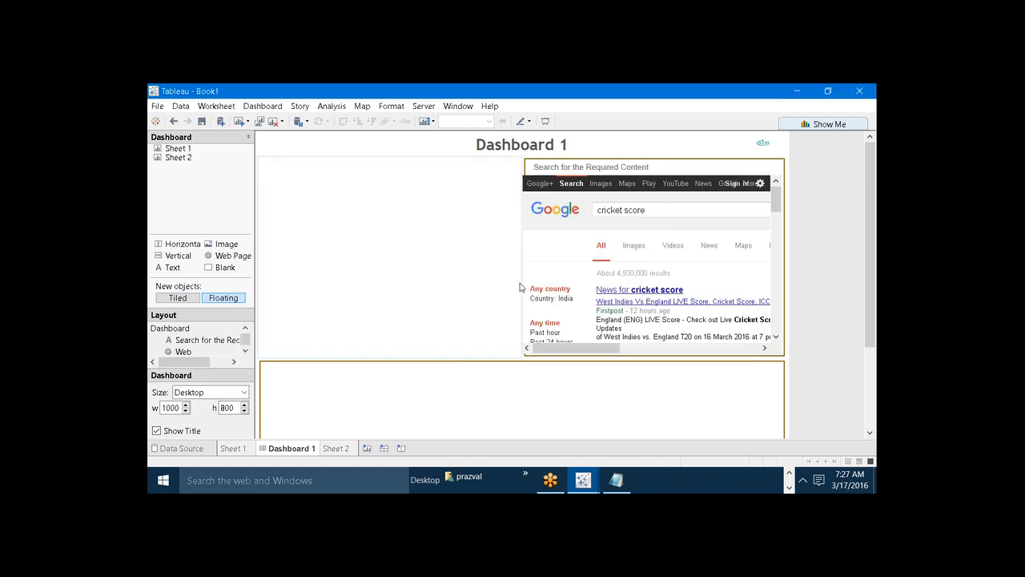
Widen the upper-left Blank to about 511 and pull the web page's left edge inside the upper-right container's border.
{"action": "left_click_drag", "start_coordinate": [523, 284], "coordinate": [530, 283]}
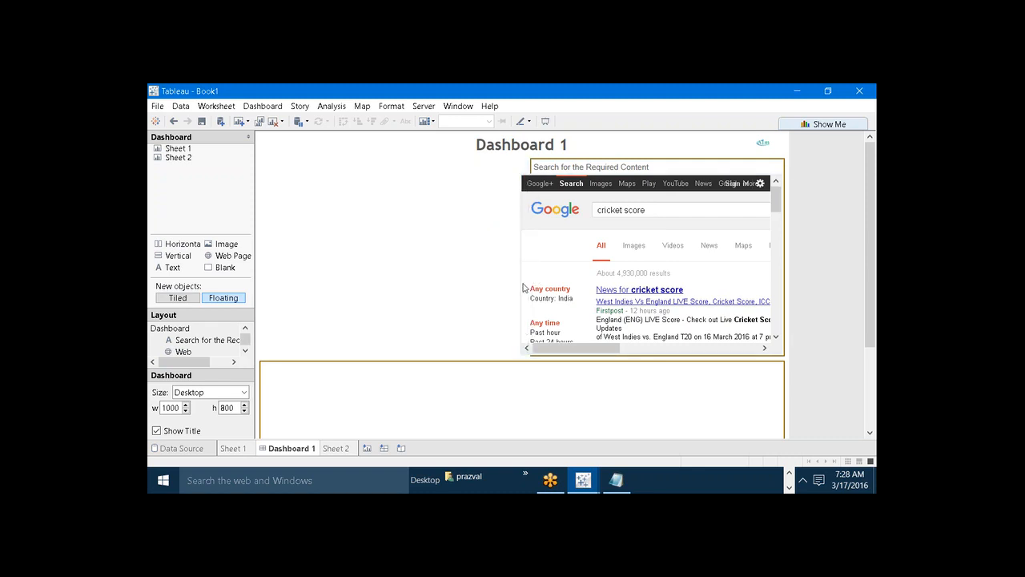
{"action": "left_click", "coordinate": [526, 281]}
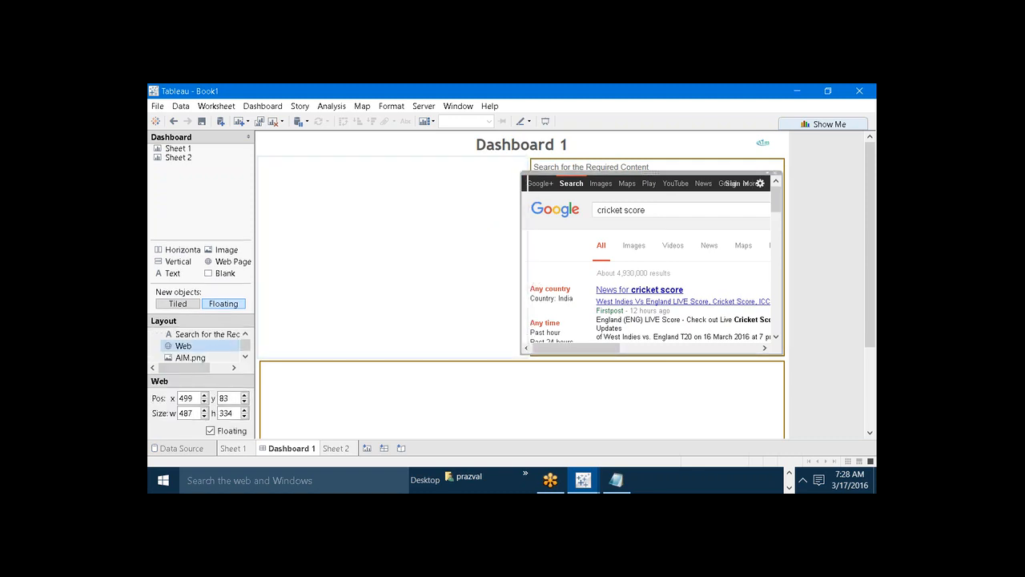
{"action": "left_click", "coordinate": [490, 275]}
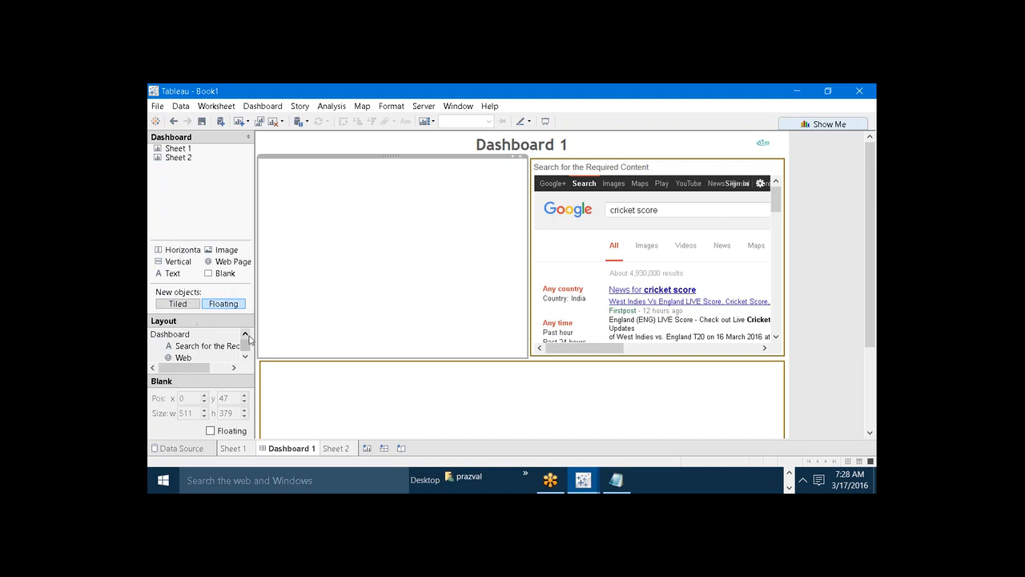
In Paint, pencil a horizontal line across the mockup's lower box with two short vertical dividers beneath it, and return to Tableau.
{"action": "left_click", "coordinate": [186, 339]}
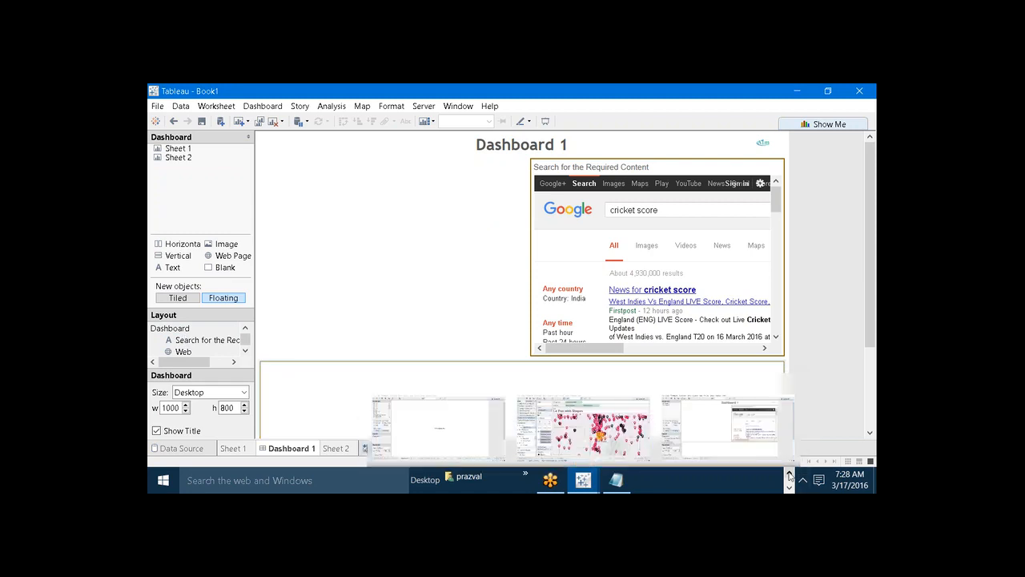
{"action": "left_click", "coordinate": [721, 440]}
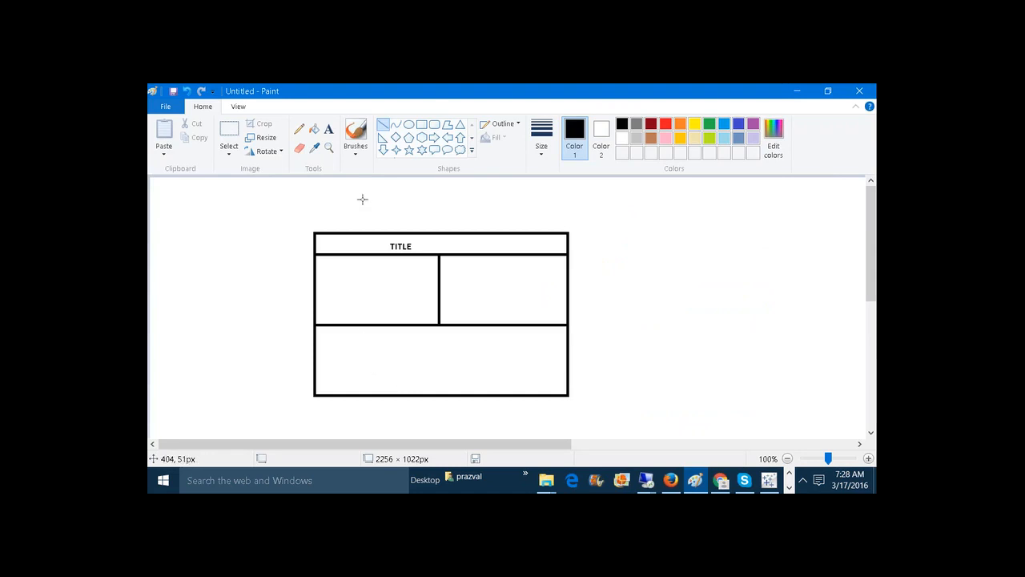
{"action": "left_click", "coordinate": [298, 130]}
{"action": "left_click_drag", "start_coordinate": [317, 368], "coordinate": [566, 369]}
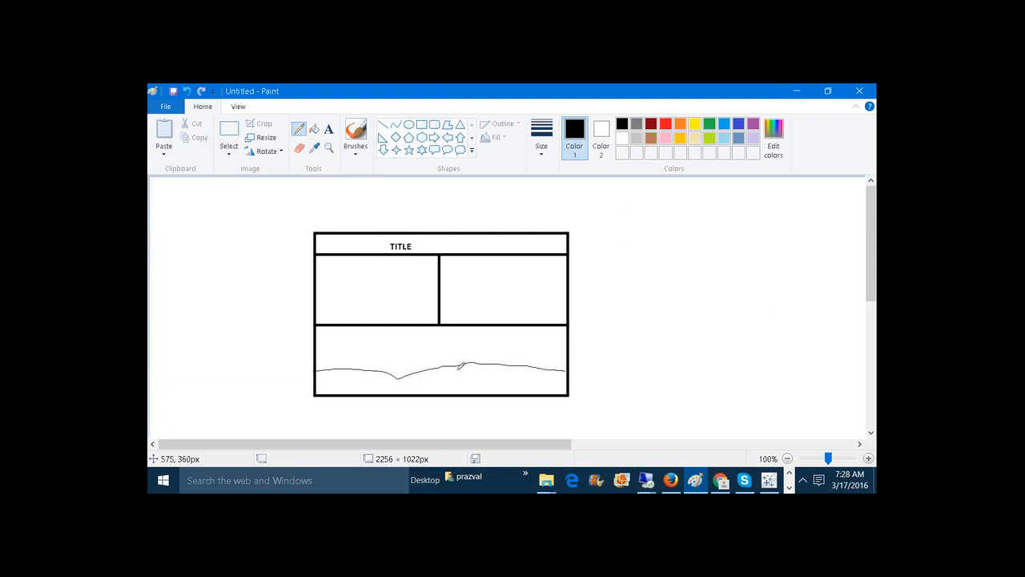
{"action": "left_click_drag", "start_coordinate": [386, 374], "coordinate": [384, 386]}
{"action": "left_click_drag", "start_coordinate": [487, 364], "coordinate": [487, 385]}
{"action": "left_click", "coordinate": [789, 486]}
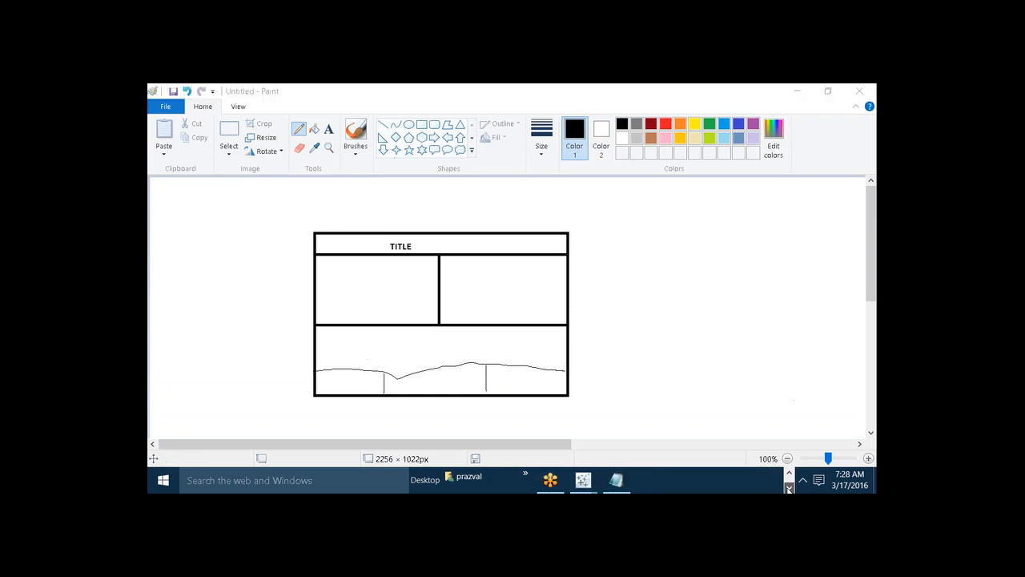
{"action": "mouse_move", "coordinate": [606, 476]}
{"action": "left_click", "coordinate": [723, 426]}
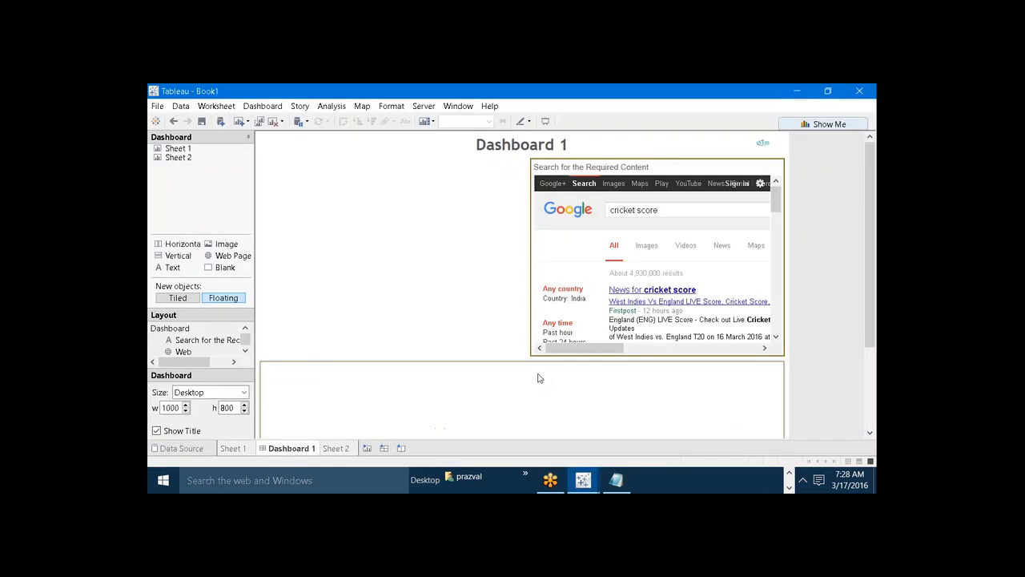
{"action": "left_click", "coordinate": [538, 377]}
{"action": "left_click_drag", "start_coordinate": [871, 312], "coordinate": [872, 392]}
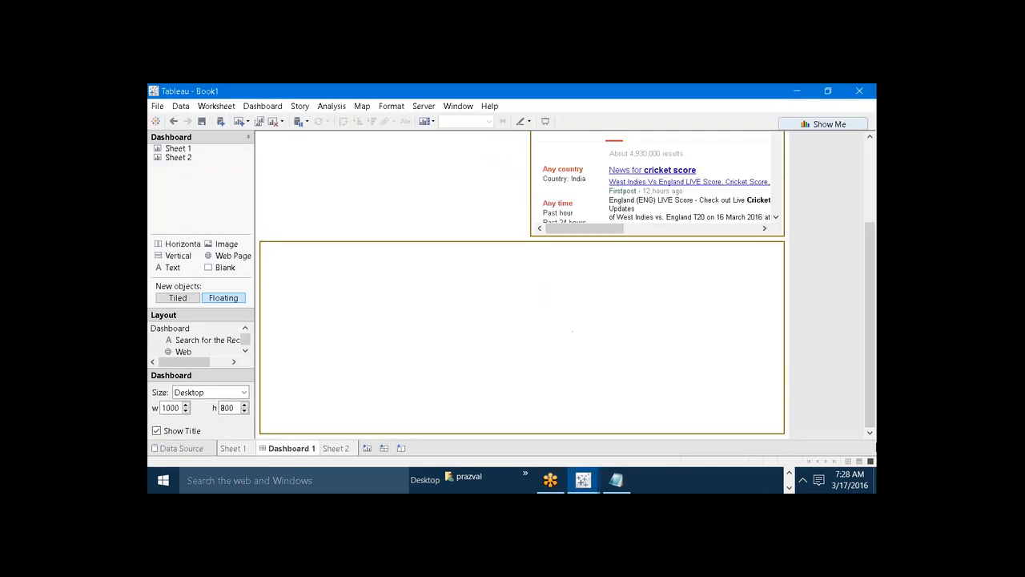
{"action": "left_click", "coordinate": [372, 298]}
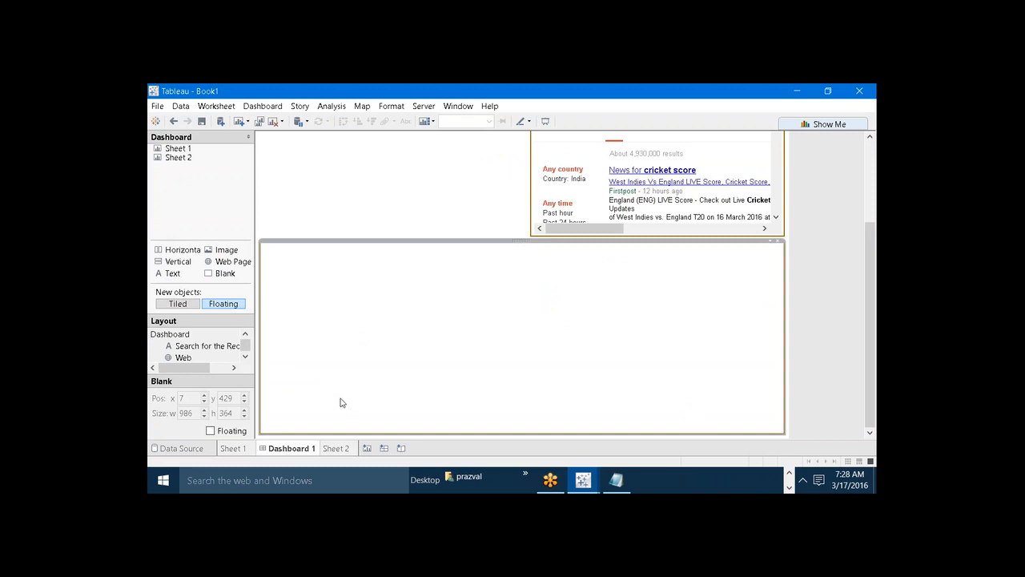
{"action": "left_click_drag", "start_coordinate": [176, 261], "coordinate": [405, 370]}
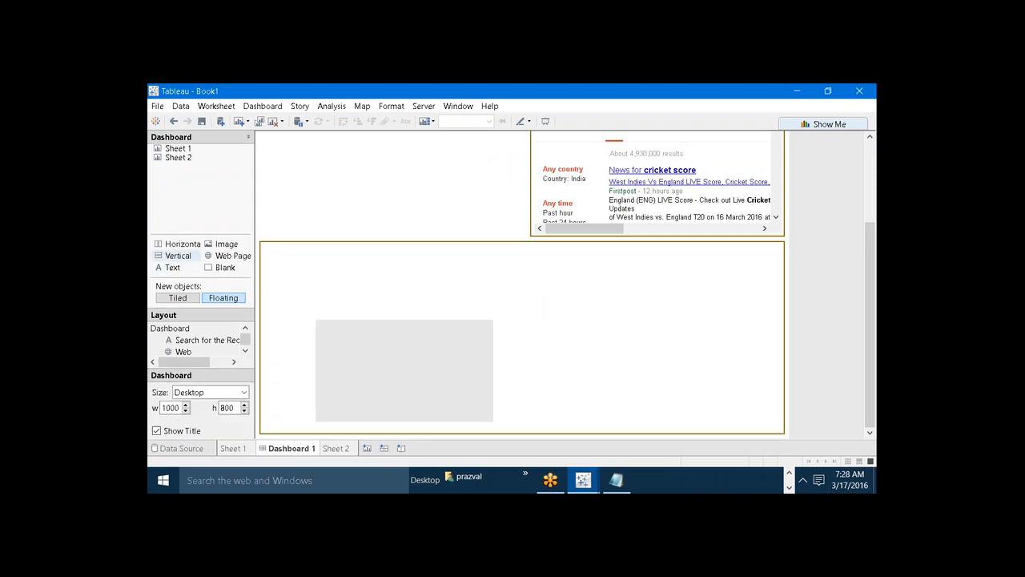
{"action": "left_click_drag", "start_coordinate": [316, 320], "coordinate": [153, 235]}
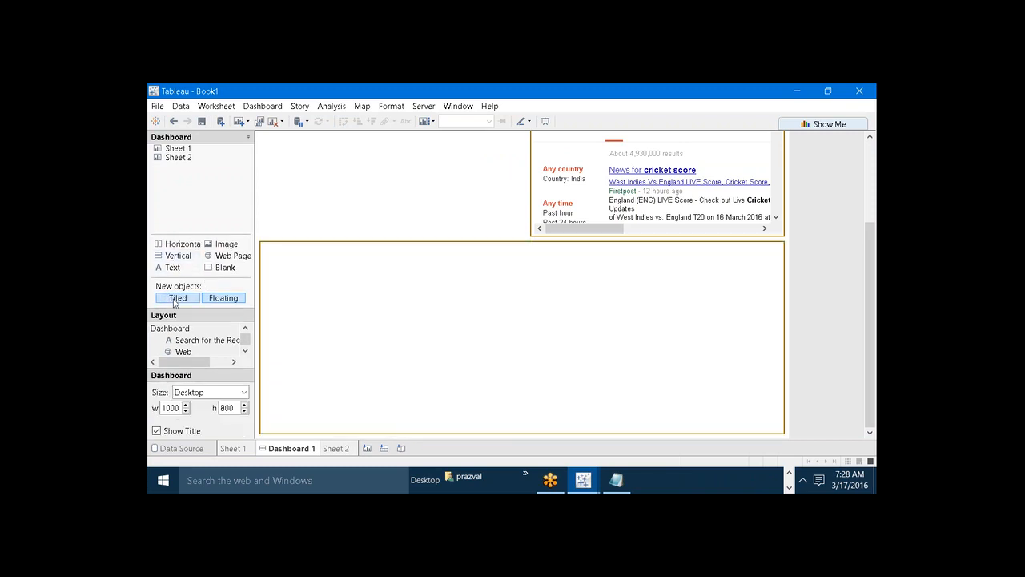
Add a tiled Vertical container across the full width of the dashboard's bottom, about 1000 by 192.
{"action": "left_click", "coordinate": [174, 299]}
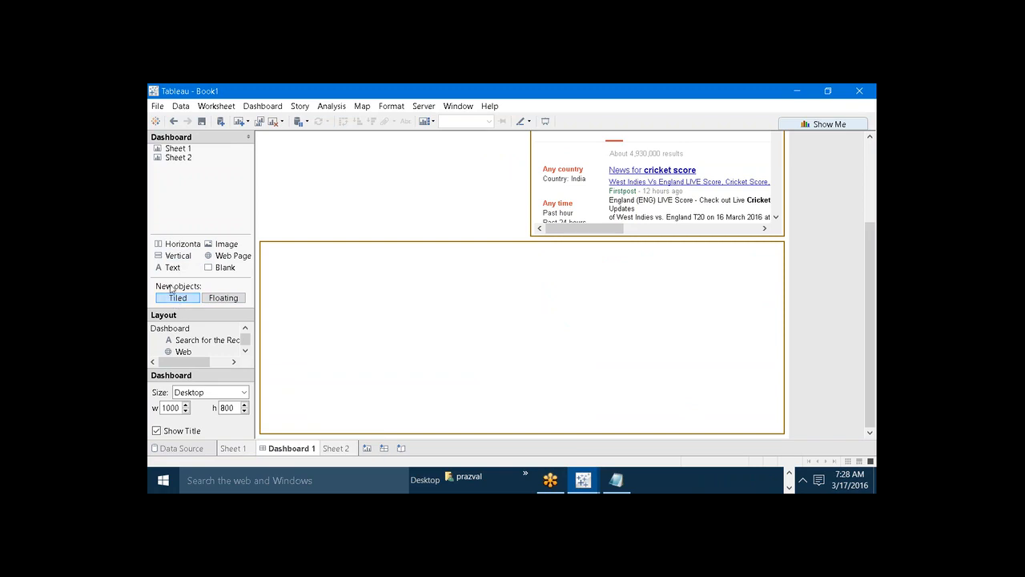
{"action": "left_click_drag", "start_coordinate": [172, 261], "coordinate": [458, 437]}
{"action": "left_click", "coordinate": [449, 393]}
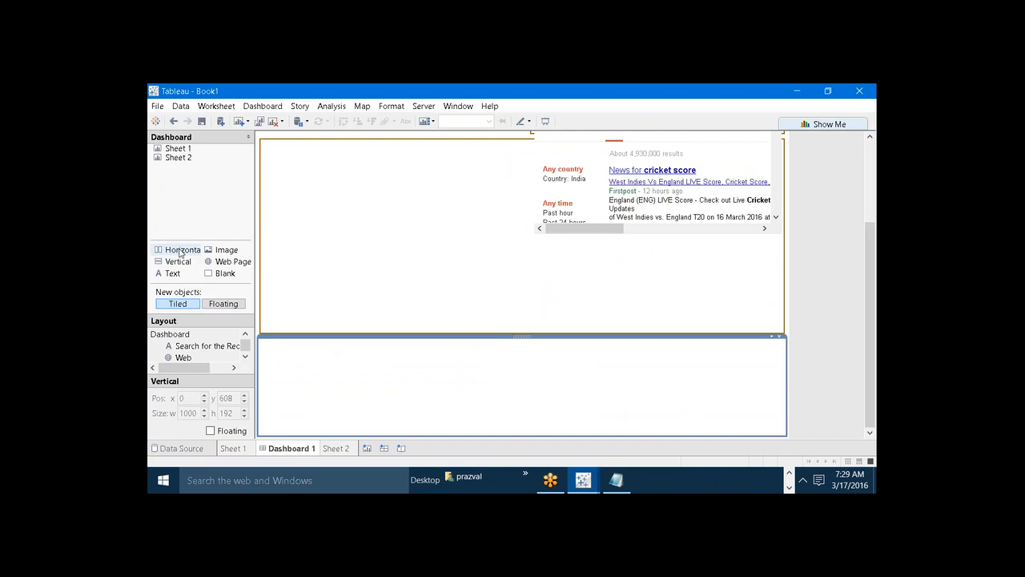
Fill the bottom strip with a tiled Horizontal container about 1000 by 192.
{"action": "left_click_drag", "start_coordinate": [181, 253], "coordinate": [309, 332]}
{"action": "left_click_drag", "start_coordinate": [290, 376], "coordinate": [313, 381]}
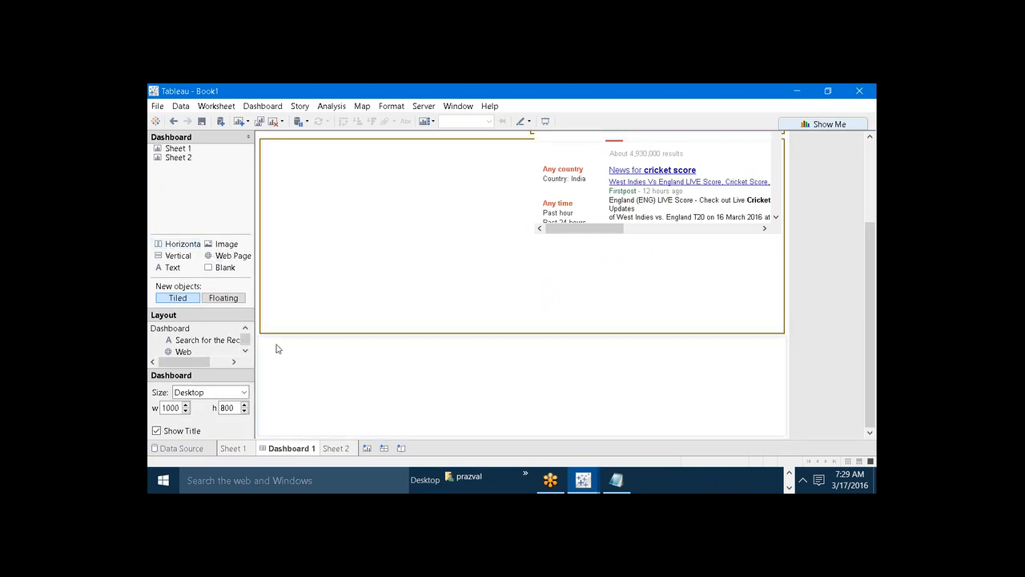
{"action": "left_click_drag", "start_coordinate": [178, 248], "coordinate": [780, 420]}
{"action": "left_click", "coordinate": [698, 385]}
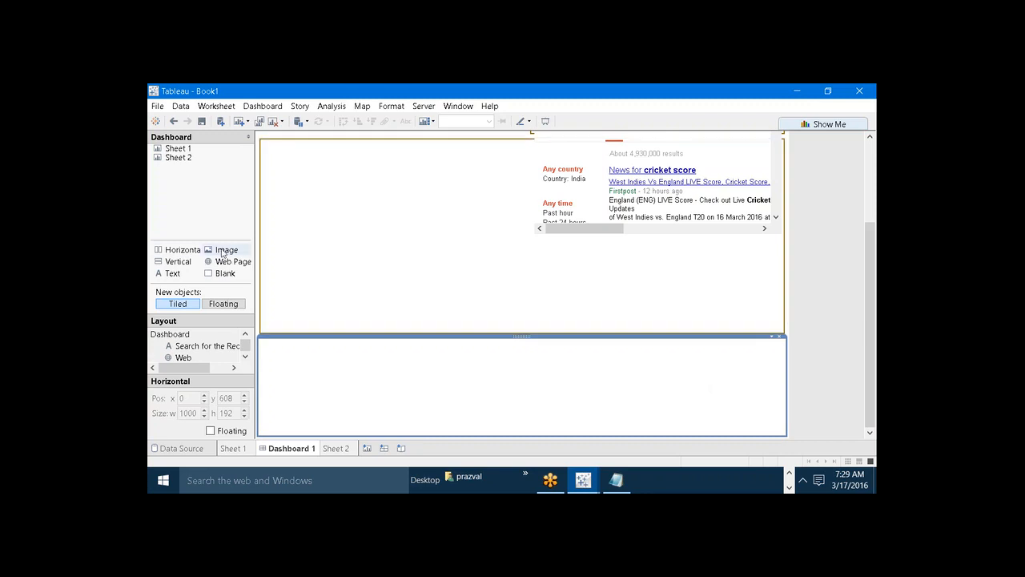
Add more Horizontal containers inside the bottom strip to divide it into three equal side-by-side boxes about 335 wide.
{"action": "left_click_drag", "start_coordinate": [178, 249], "coordinate": [476, 379]}
{"action": "left_click", "coordinate": [302, 383]}
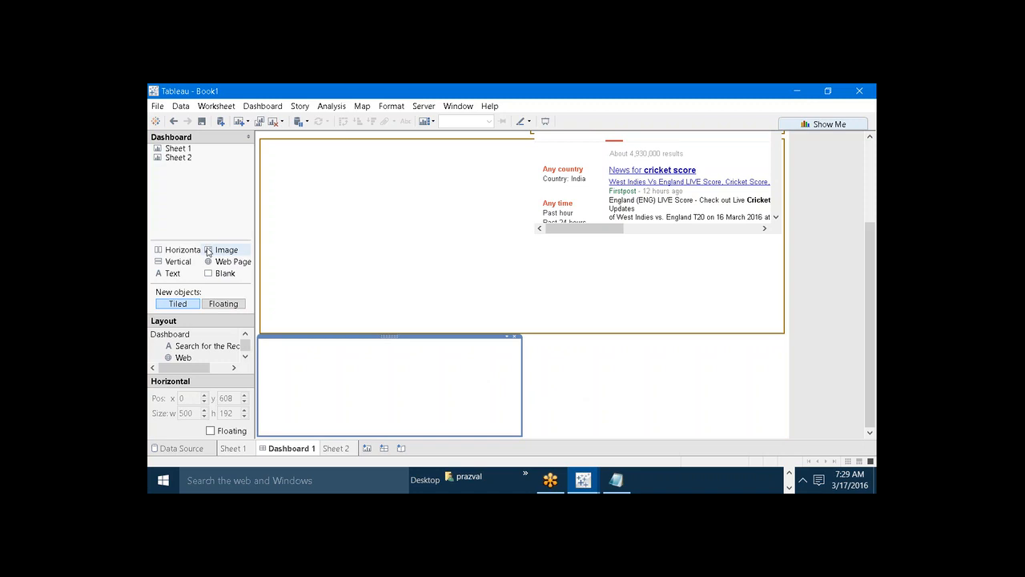
{"action": "left_click_drag", "start_coordinate": [172, 249], "coordinate": [263, 373]}
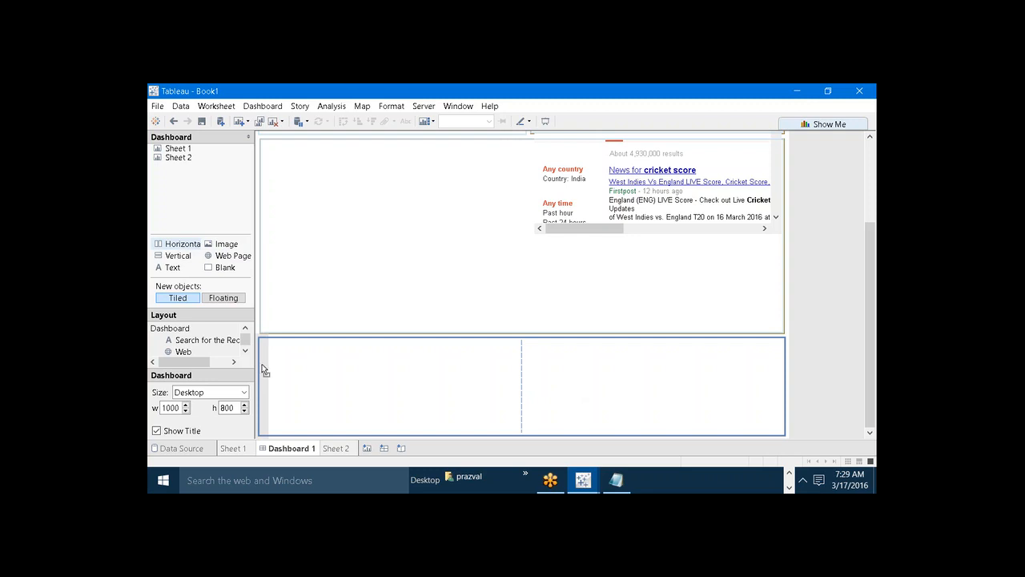
{"action": "left_click_drag", "start_coordinate": [264, 366], "coordinate": [264, 361]}
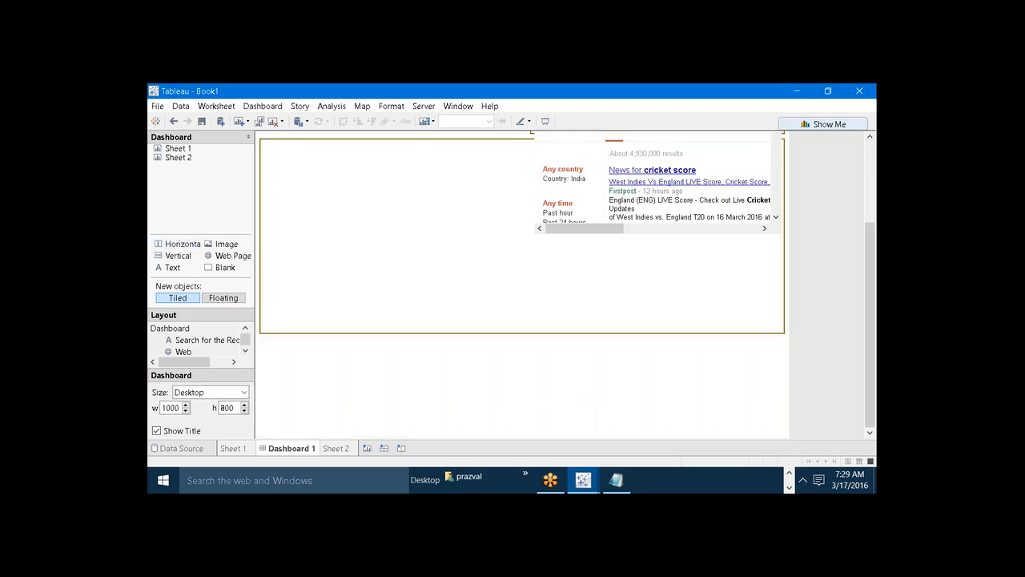
{"action": "mouse_move", "coordinate": [350, 395]}
{"action": "left_mouse_down"}
{"action": "mouse_move", "coordinate": [652, 405]}
{"action": "mouse_move", "coordinate": [544, 320]}
{"action": "mouse_move", "coordinate": [357, 385]}
{"action": "left_mouse_up"}
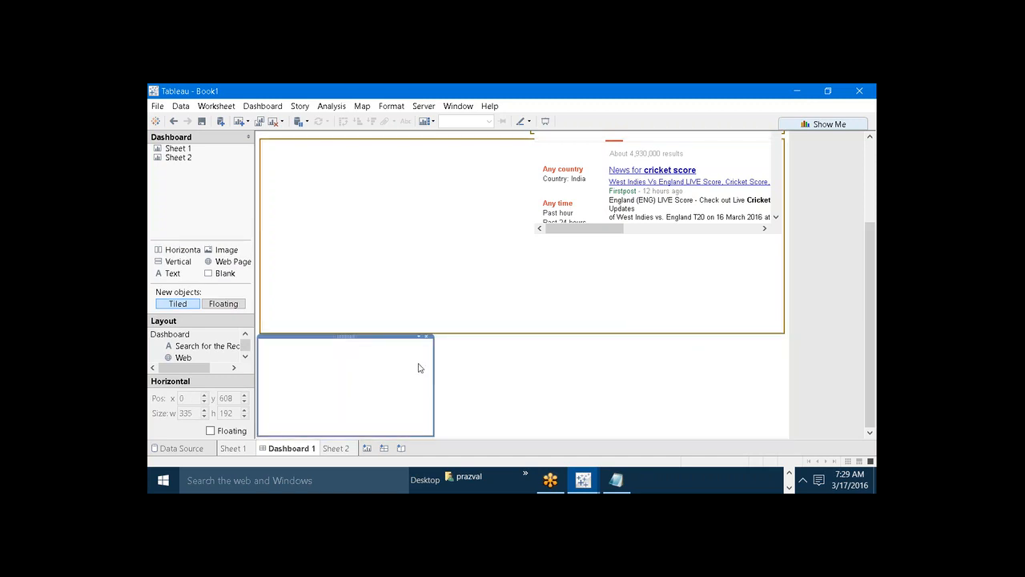
Give the left container of the bottom row a solid green border in the second line thickness.
{"action": "left_click", "coordinate": [419, 337]}
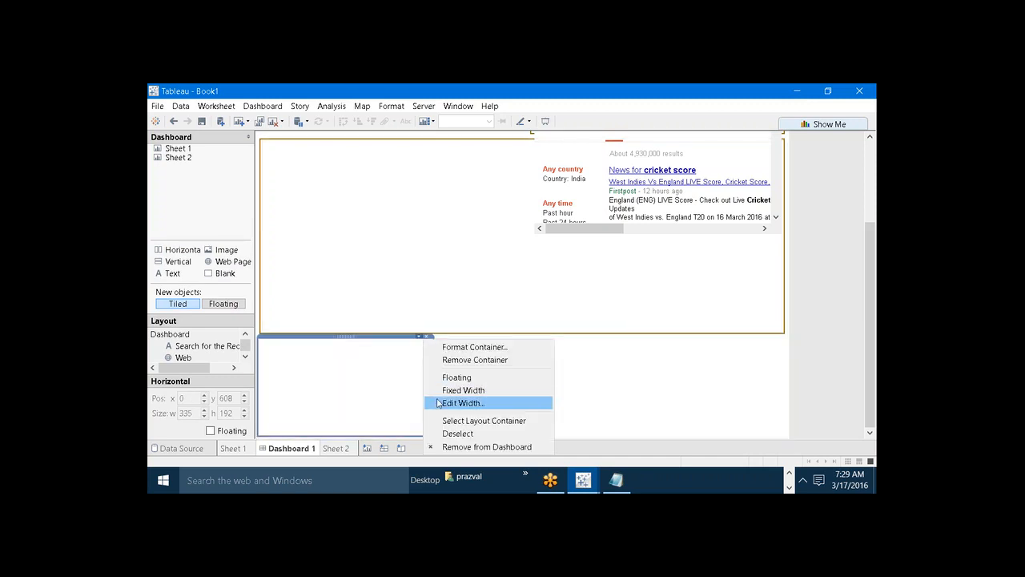
{"action": "left_click", "coordinate": [442, 349]}
{"action": "left_click", "coordinate": [242, 190]}
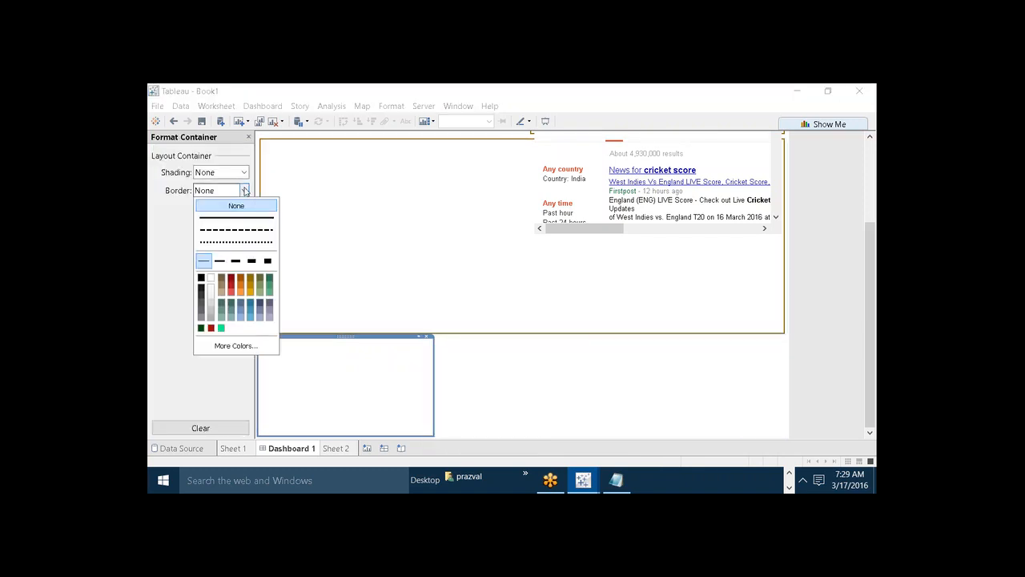
{"action": "left_click", "coordinate": [222, 219]}
{"action": "left_click", "coordinate": [219, 260]}
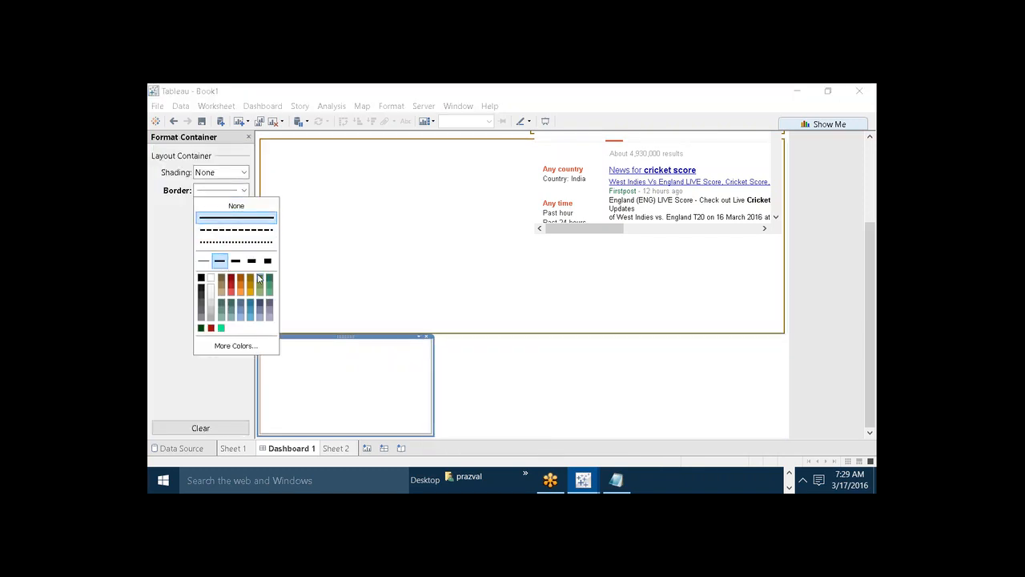
{"action": "left_click", "coordinate": [270, 282]}
Give the middle container of the bottom row a solid brown border in the second line thickness.
{"action": "left_click", "coordinate": [490, 379]}
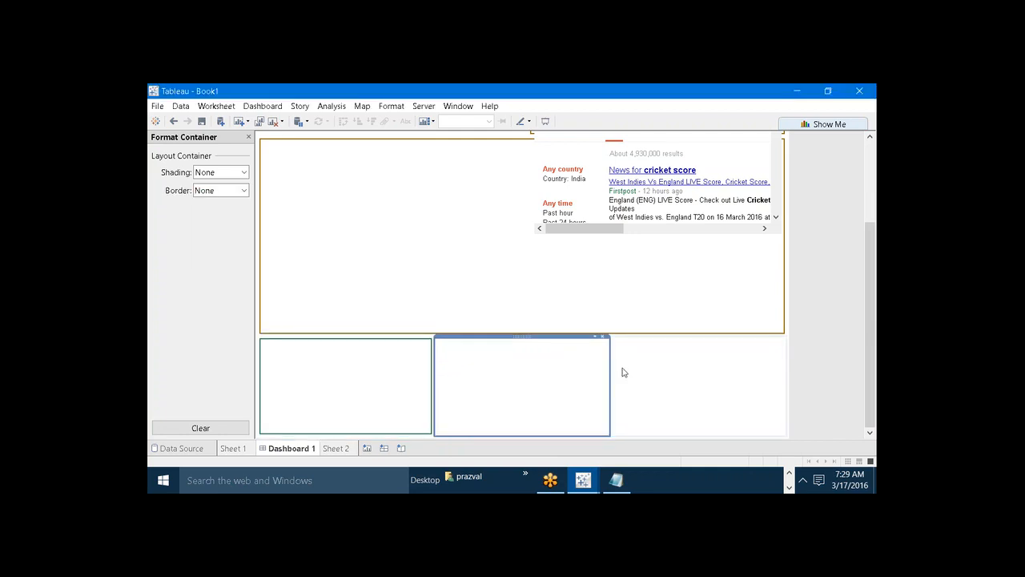
{"action": "left_click", "coordinate": [596, 337]}
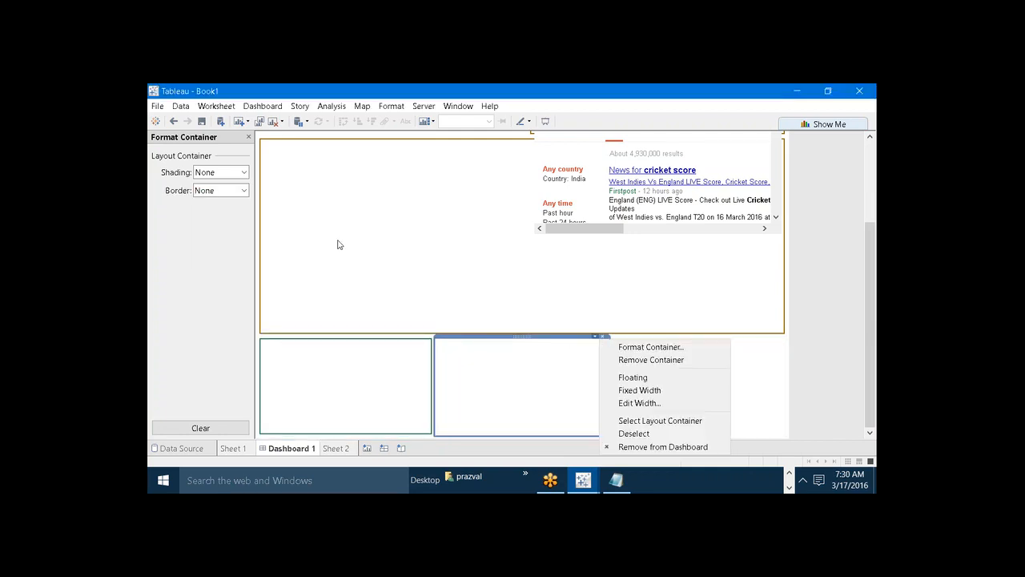
{"action": "left_click", "coordinate": [245, 192]}
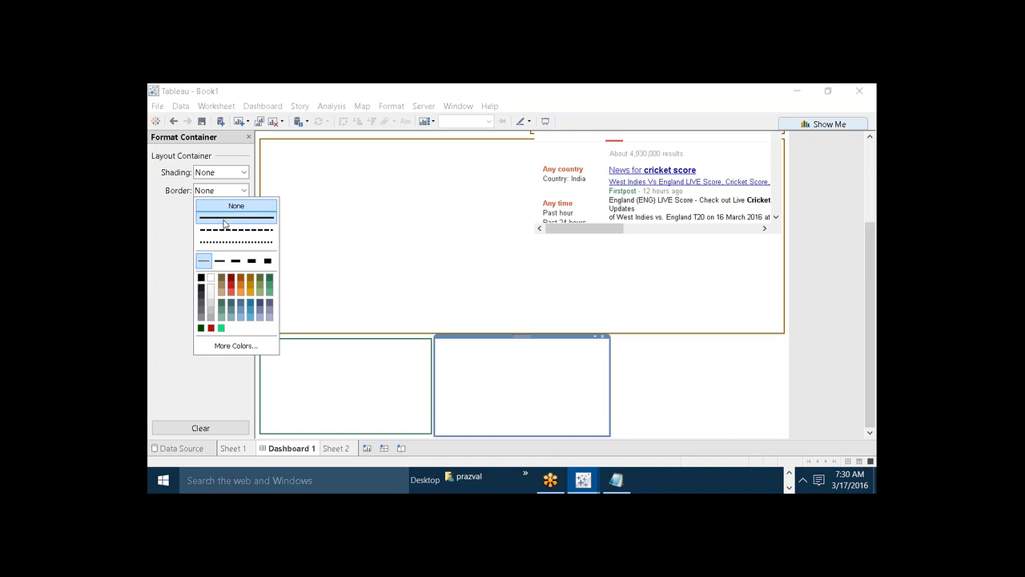
{"action": "left_click", "coordinate": [219, 261]}
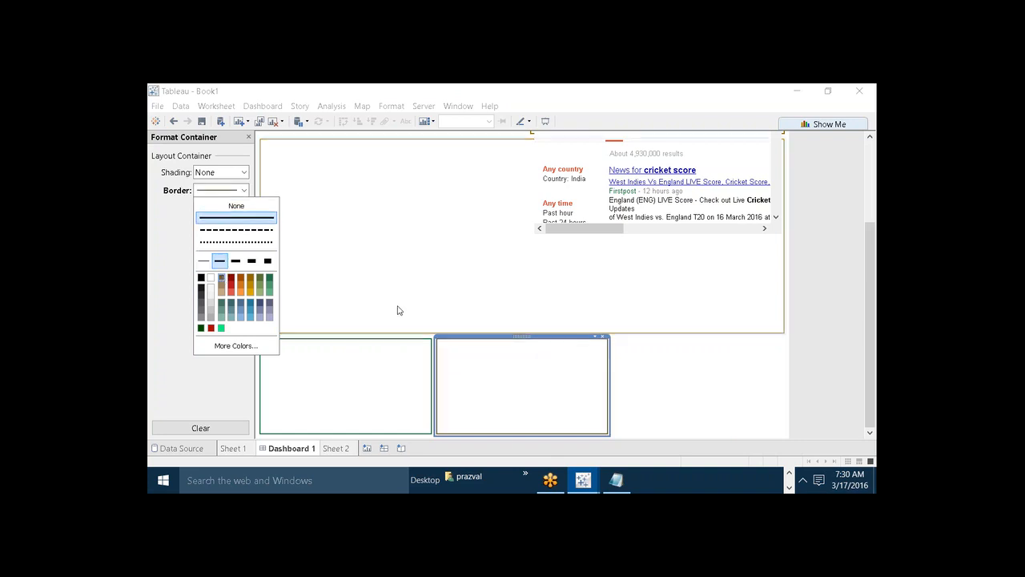
Give the right container of the bottom row a solid dark gold border in the second line thickness.
{"action": "left_click", "coordinate": [699, 397]}
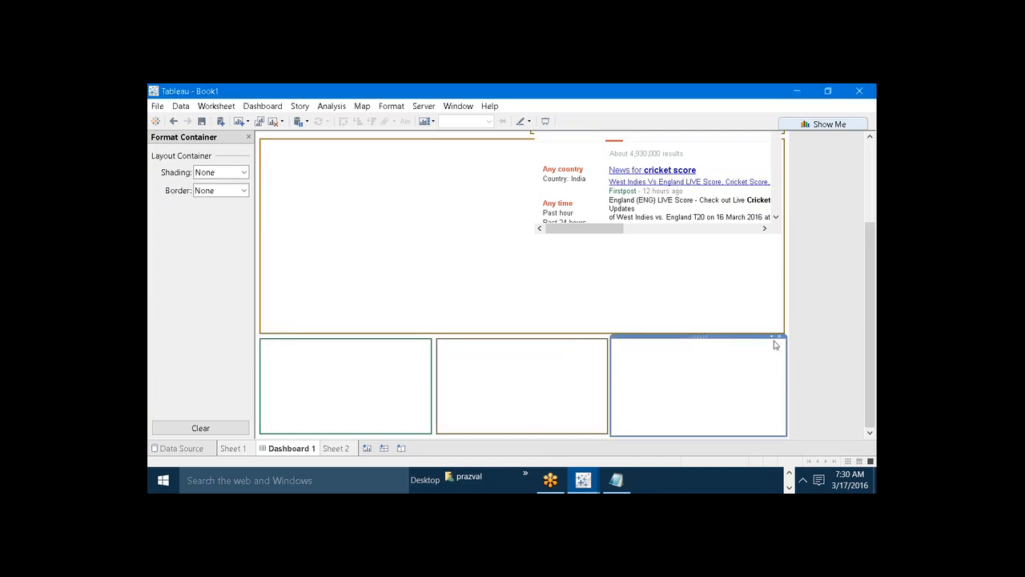
{"action": "left_click", "coordinate": [243, 191]}
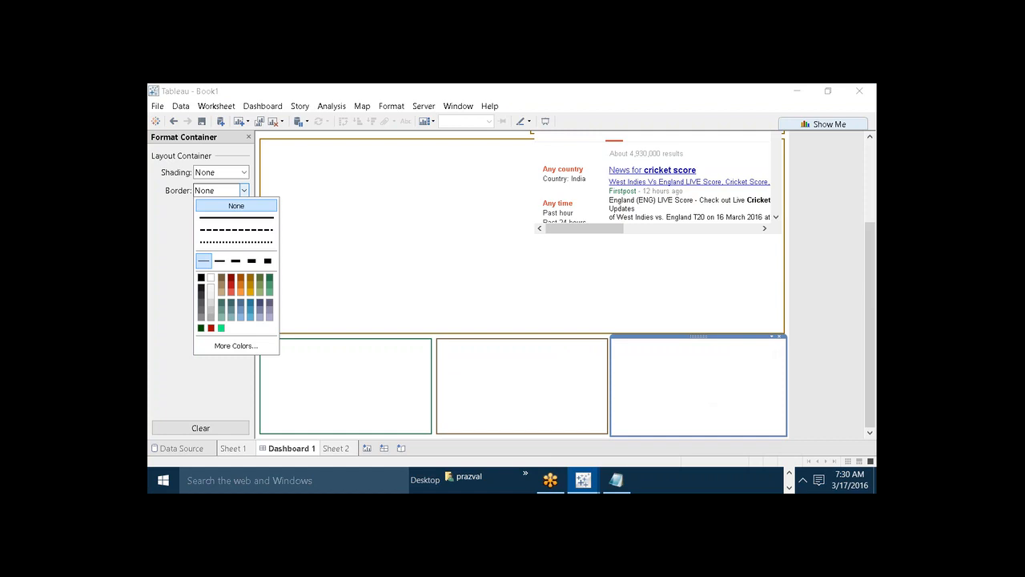
{"action": "left_click", "coordinate": [229, 218]}
{"action": "left_click", "coordinate": [220, 261]}
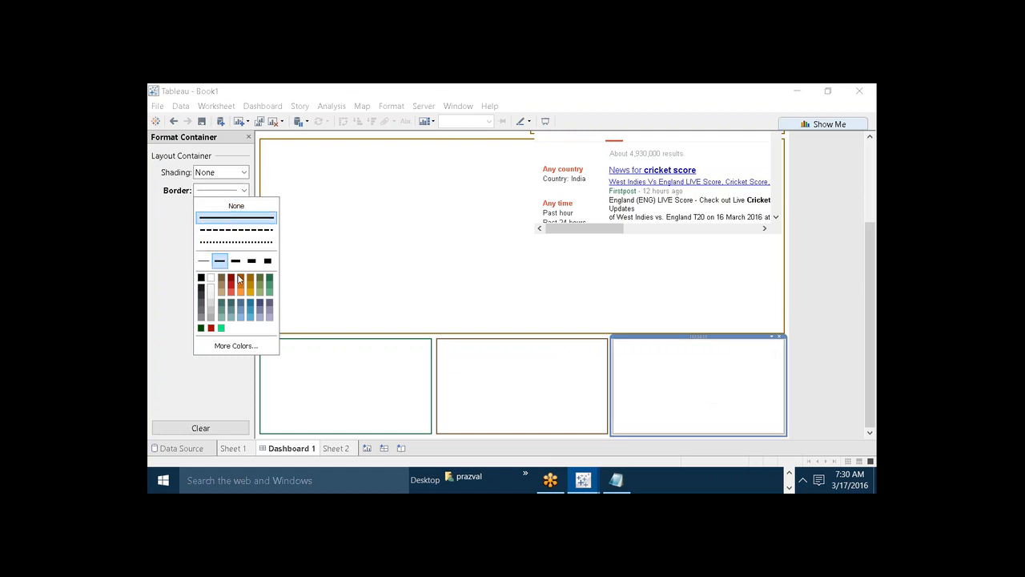
{"action": "left_click", "coordinate": [249, 280]}
{"action": "left_click", "coordinate": [458, 261]}
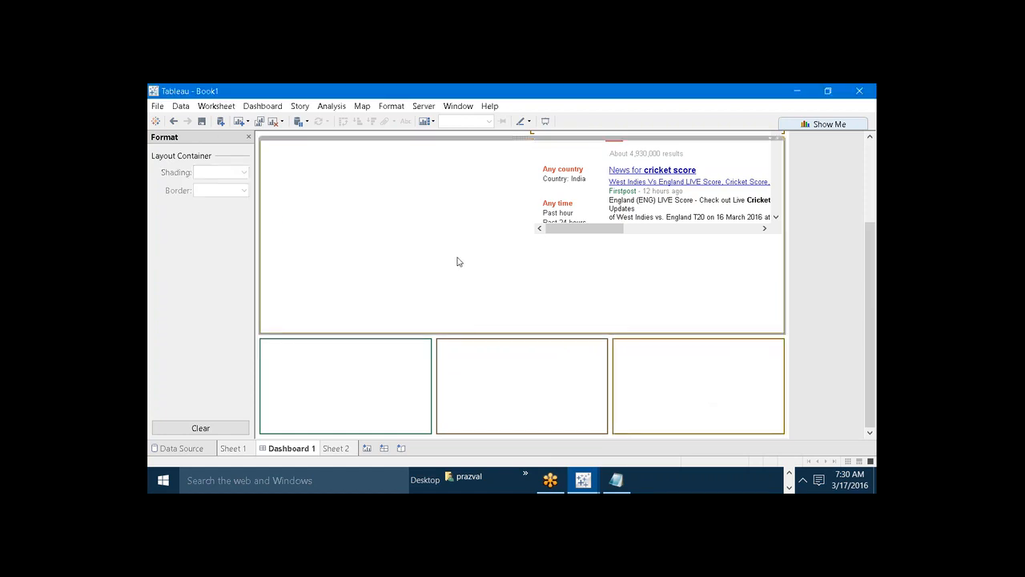
Preview the dashboard in presentation mode, return to editing and close the formatting pane.
{"action": "left_click", "coordinate": [546, 122]}
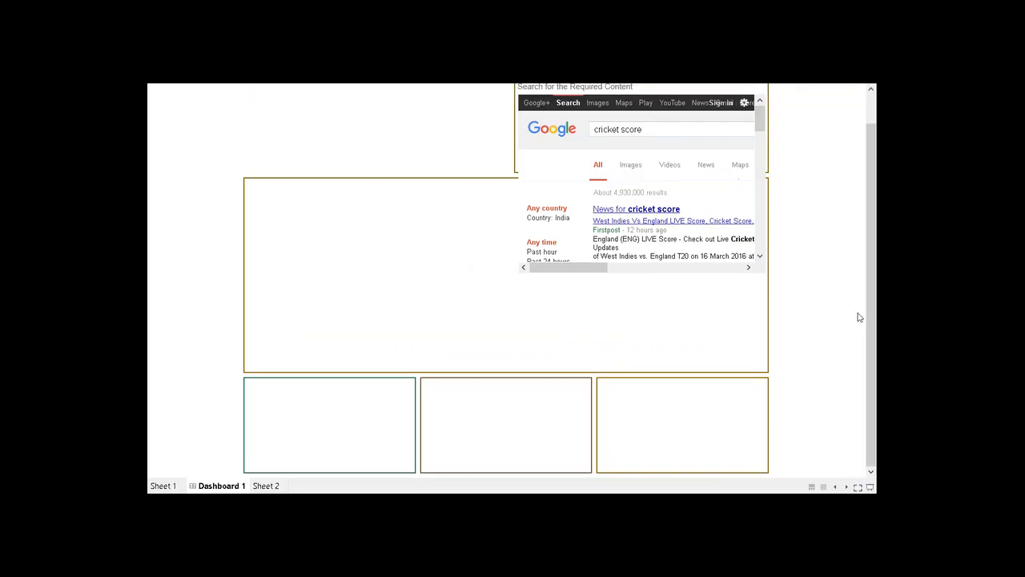
{"action": "left_click_drag", "start_coordinate": [875, 304], "coordinate": [875, 410]}
{"action": "left_click", "coordinate": [870, 486]}
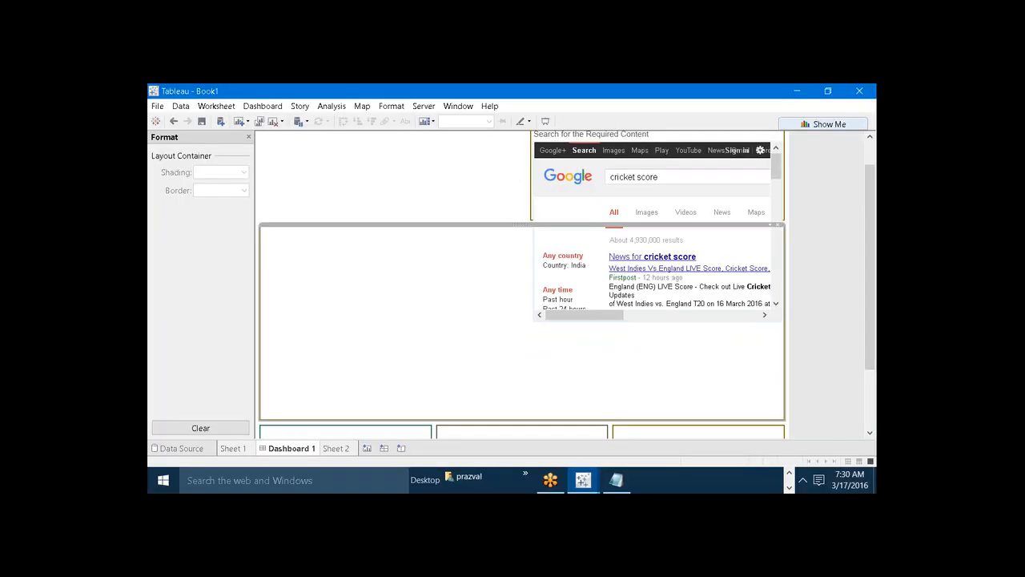
{"action": "left_click", "coordinate": [249, 138]}
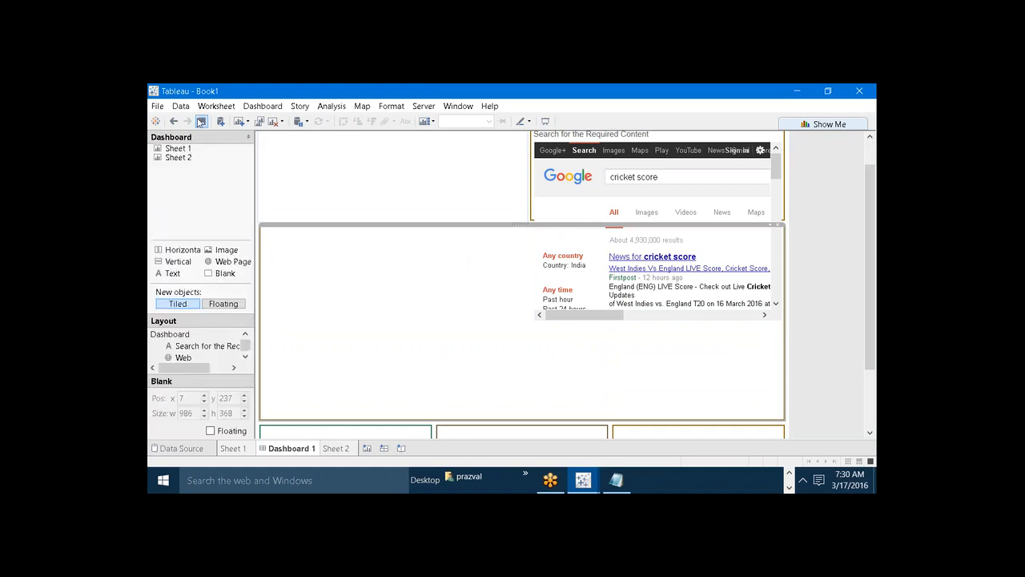
Save the workbook as Dashboard_Template in the Tableau Packaged Workbook (*.twbx) format.
{"action": "left_click", "coordinate": [202, 121]}
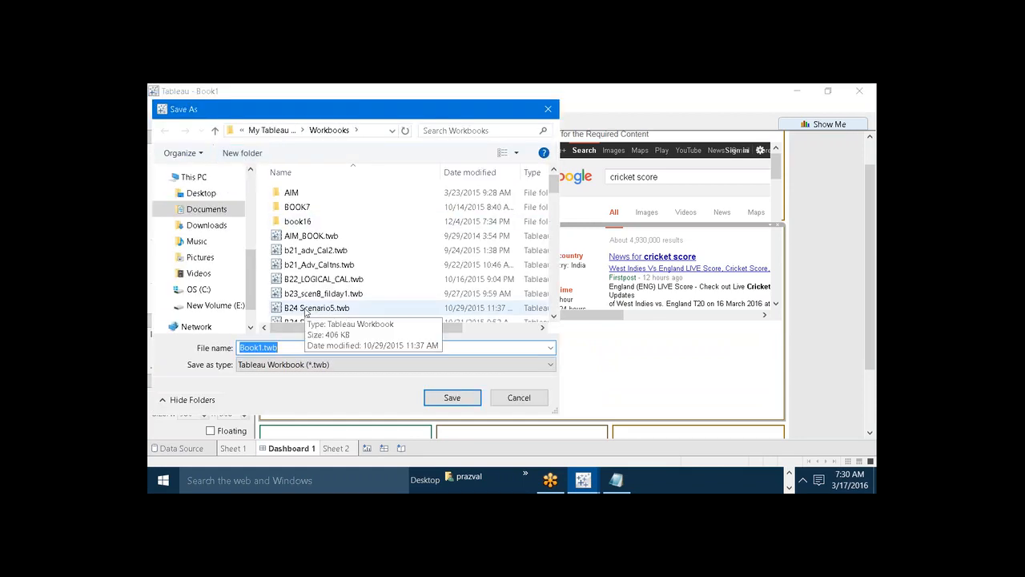
{"action": "type", "text": "Dashbo"}
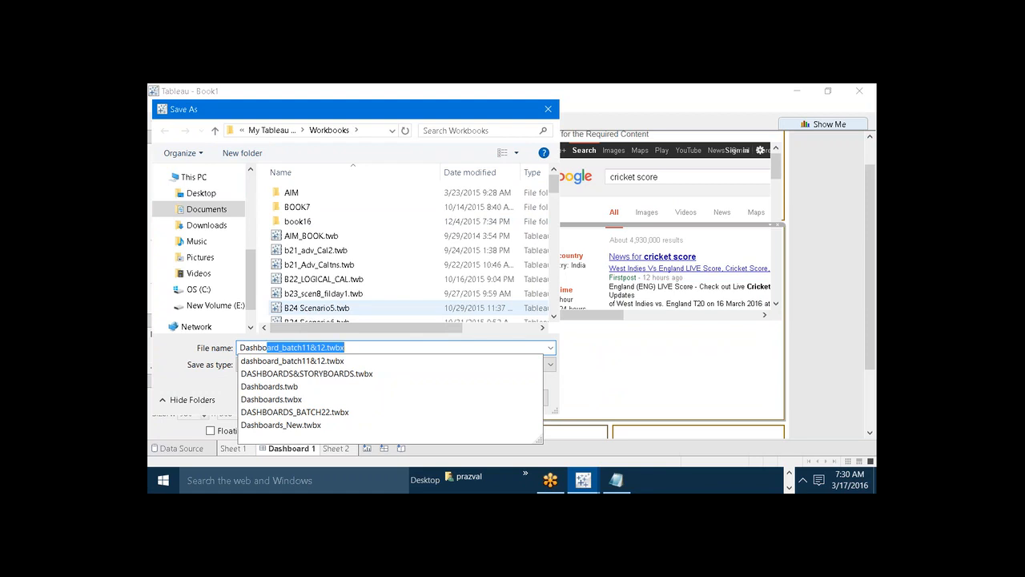
{"action": "type", "text": "ard_Template"}
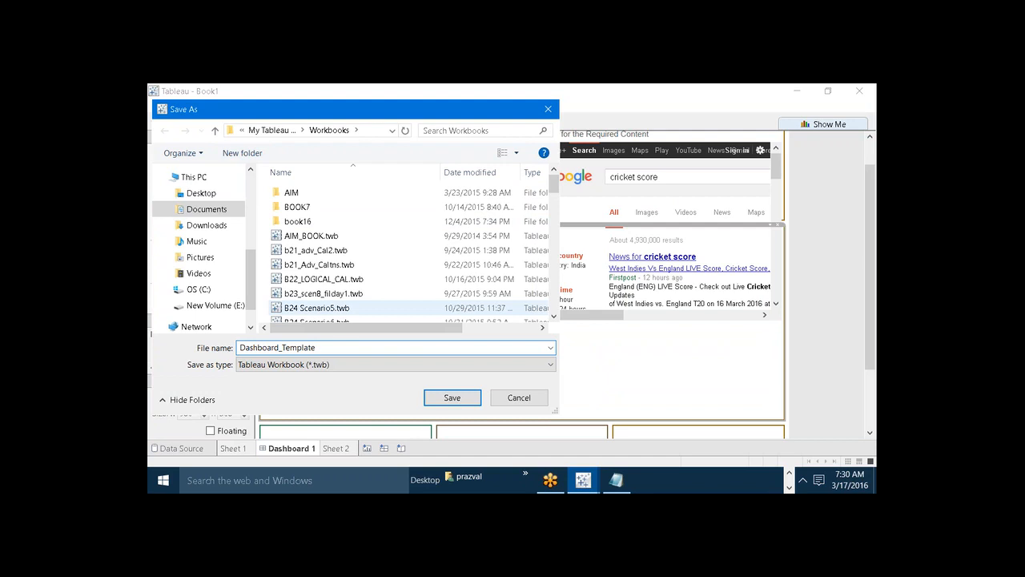
{"action": "left_click", "coordinate": [284, 364]}
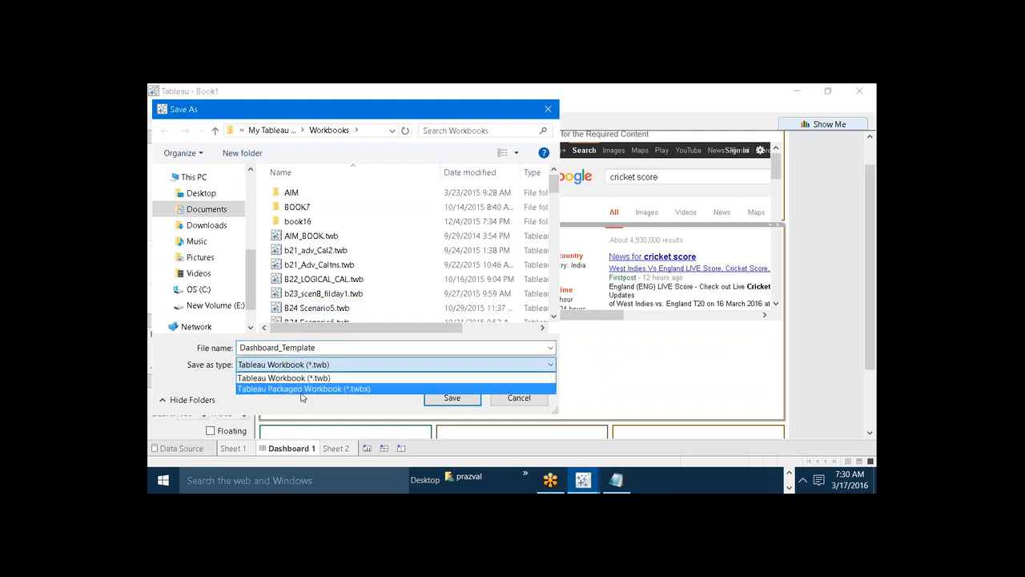
{"action": "left_click", "coordinate": [302, 389]}
{"action": "left_click", "coordinate": [446, 396]}
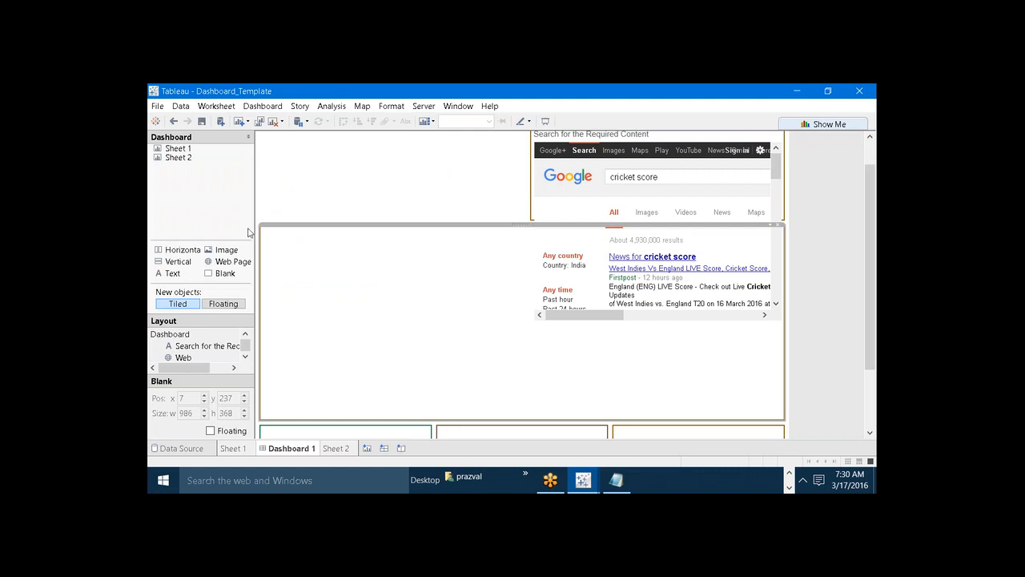
Create a new workbook and maximize its window.
{"action": "left_click", "coordinate": [159, 107]}
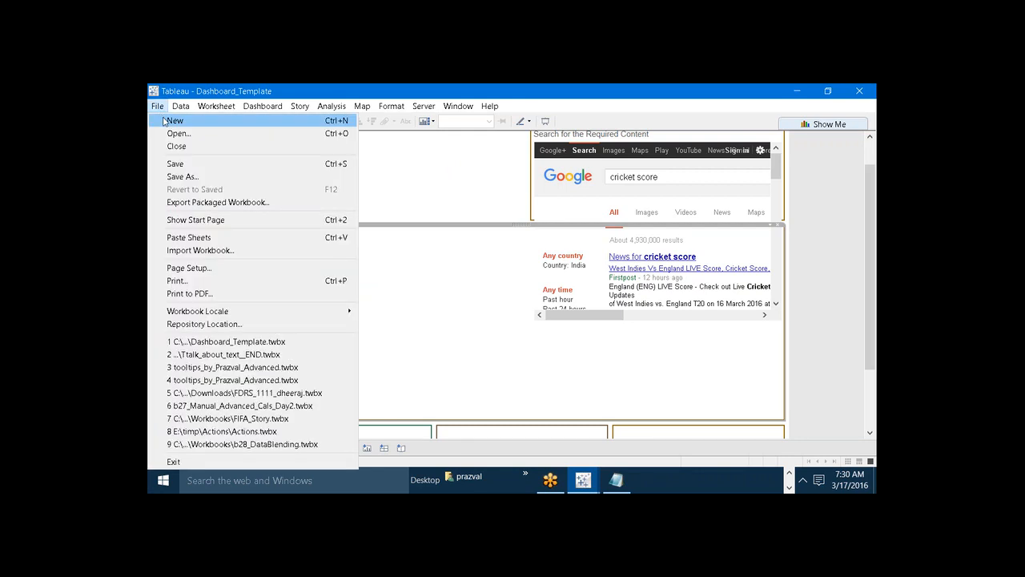
{"action": "left_click", "coordinate": [166, 122]}
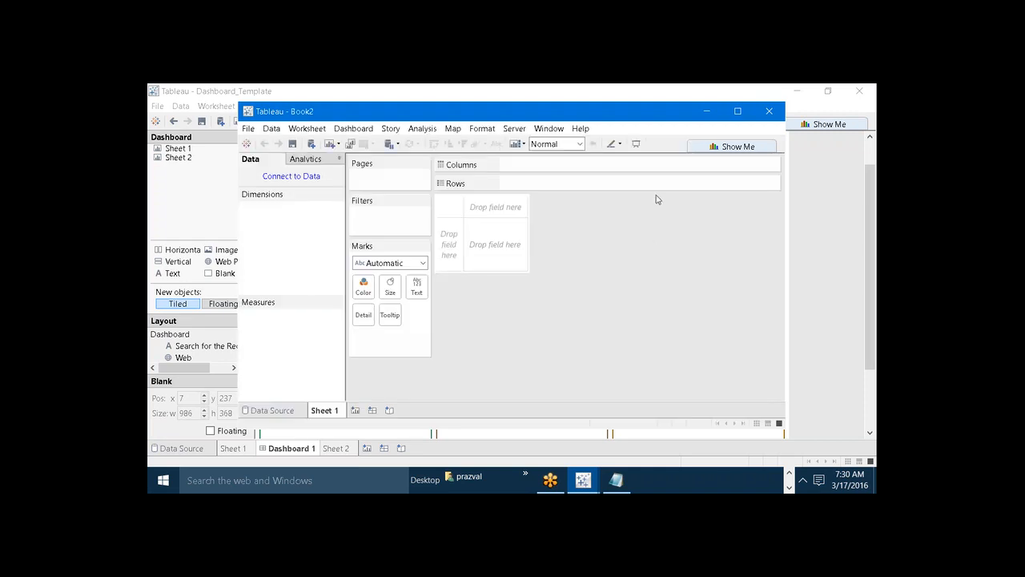
{"action": "left_click", "coordinate": [737, 110]}
Copy the Dashboard 1 sheet from the Dashboard_Template workbook and paste it into the new Book2 workbook.
{"action": "mouse_move", "coordinate": [590, 487]}
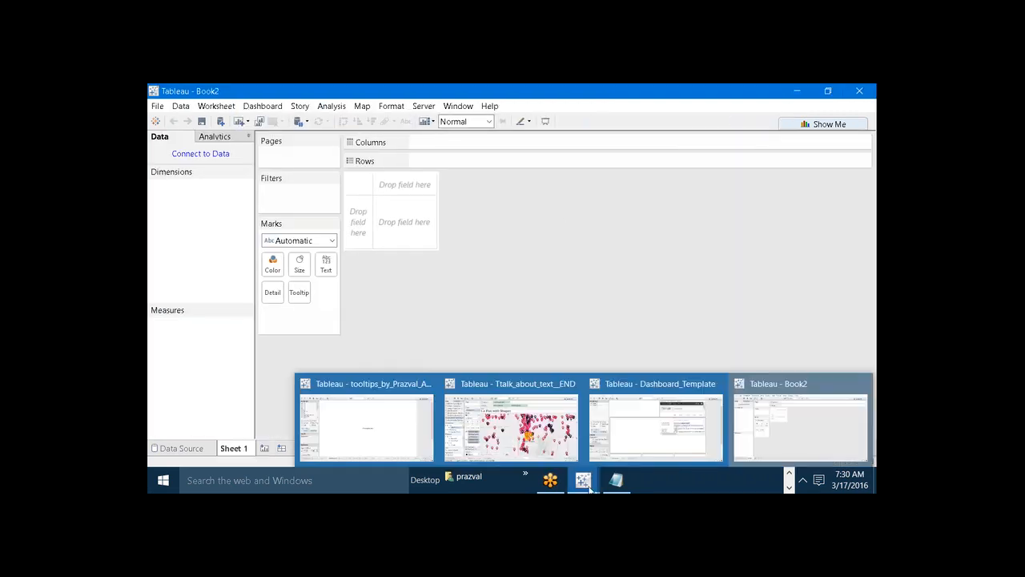
{"action": "left_click", "coordinate": [664, 429]}
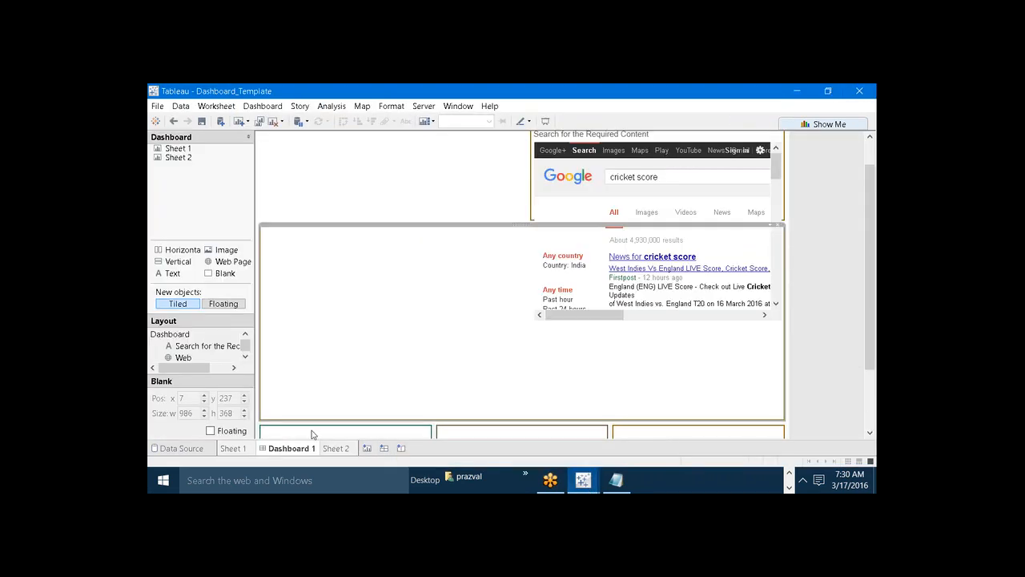
{"action": "right_click", "coordinate": [294, 454]}
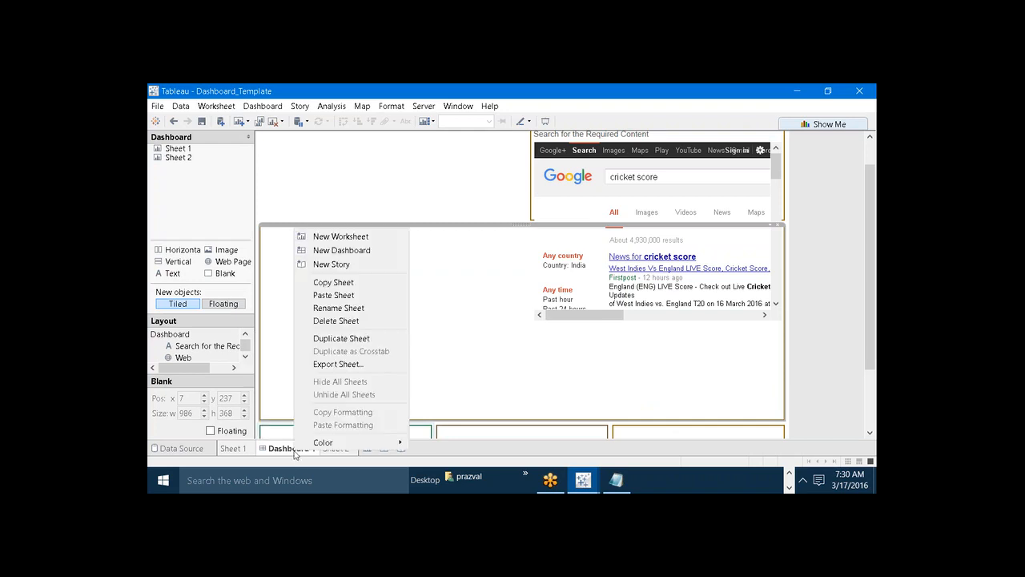
{"action": "left_click", "coordinate": [319, 284]}
{"action": "mouse_move", "coordinate": [582, 479]}
{"action": "left_click", "coordinate": [756, 418]}
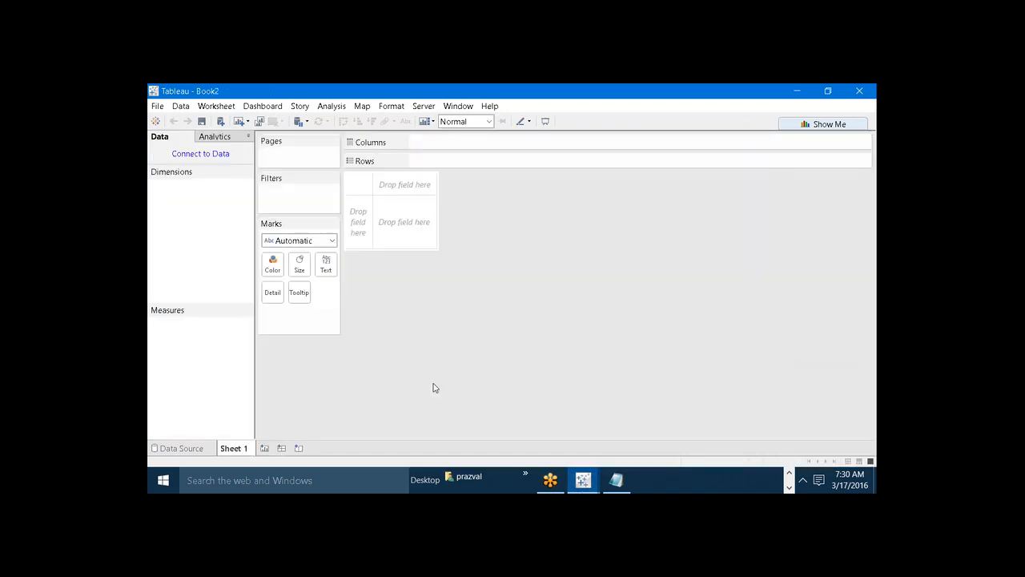
{"action": "right_click", "coordinate": [244, 446]}
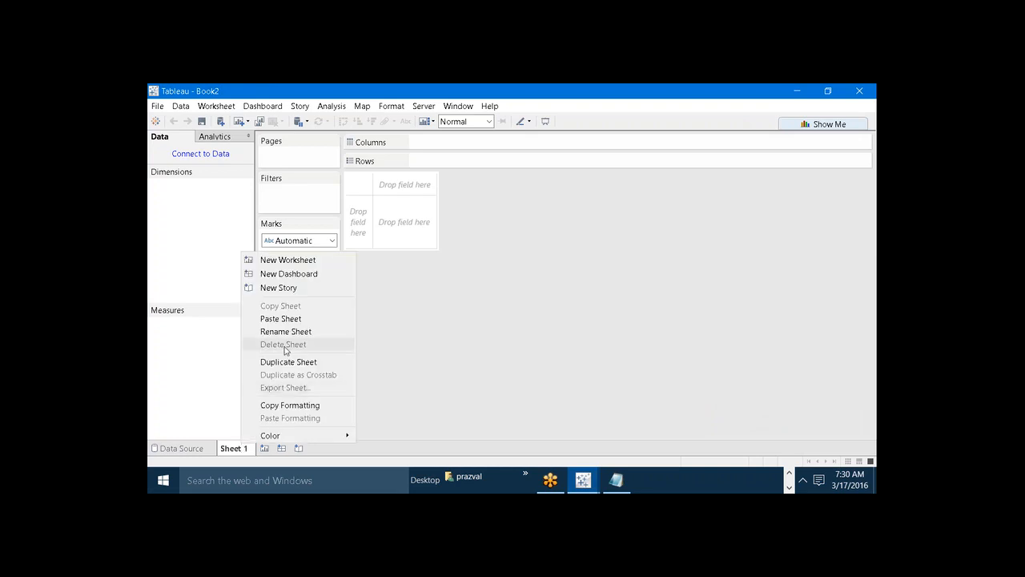
{"action": "left_click", "coordinate": [285, 319]}
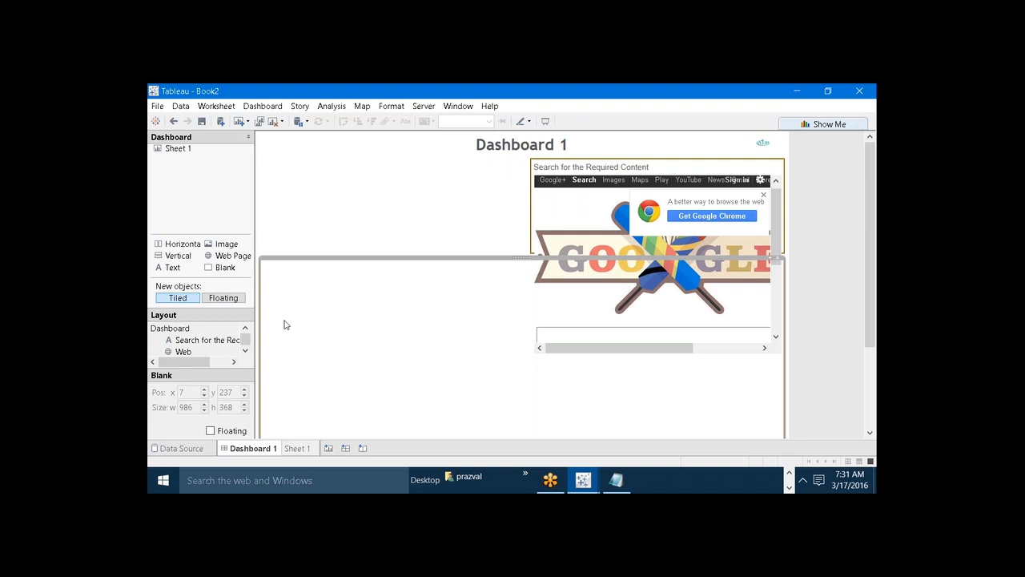
Switch to Notepad, add the note "Tip2:- Create the custom formatting Template" below Tip1, and minimize the Notepad window.
{"action": "mouse_move", "coordinate": [621, 481]}
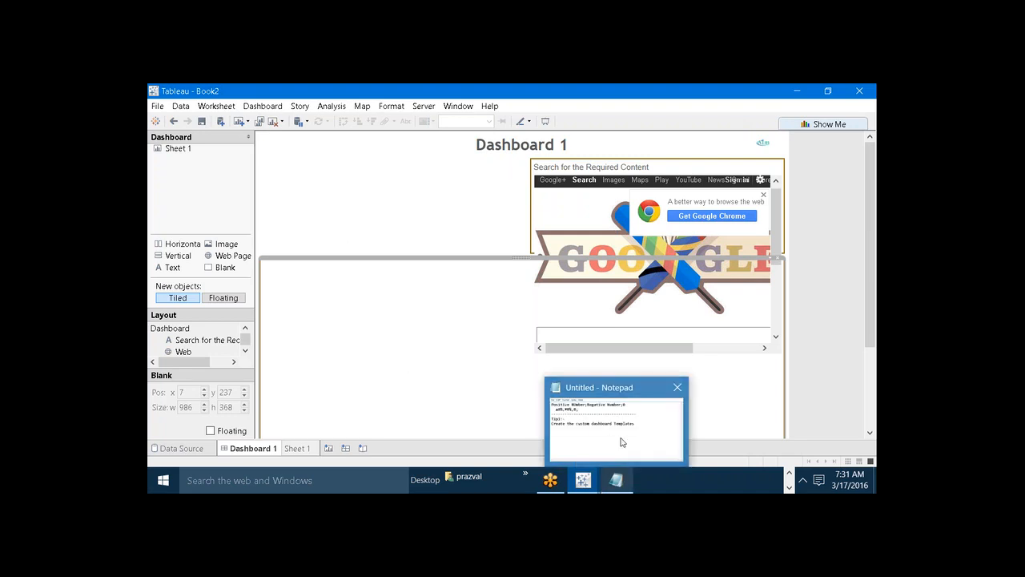
{"action": "left_click", "coordinate": [622, 442]}
{"action": "type", "text": "T"}
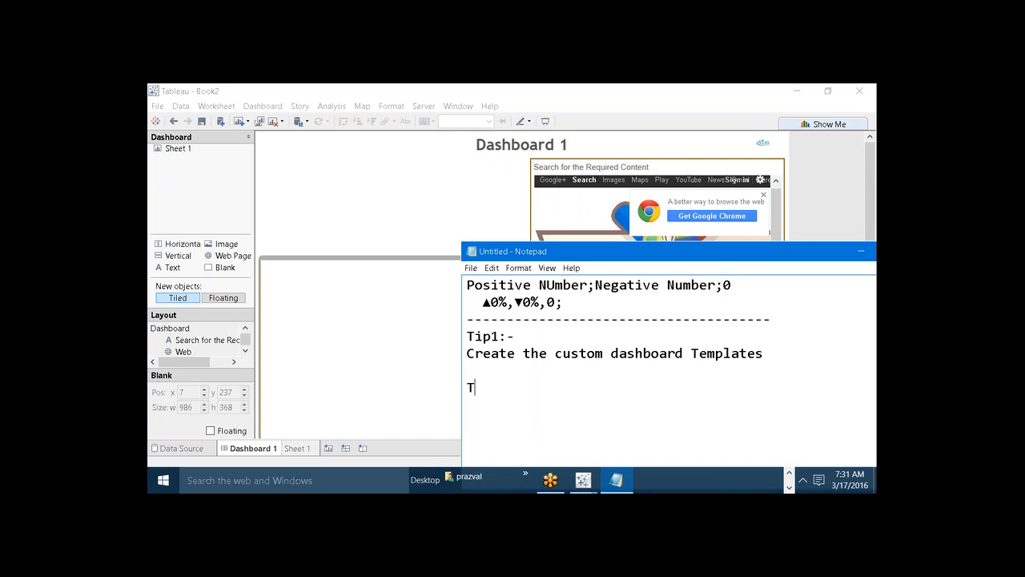
{"action": "type", "text": "ip2"}
{"action": "type", "text": "eate th"}
{"action": "type", "text": "e cu"}
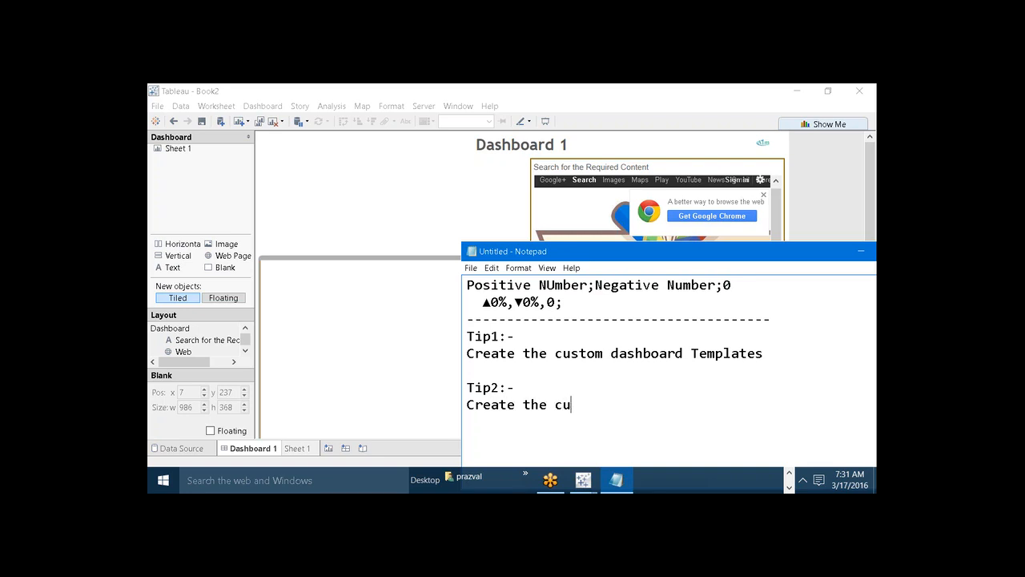
{"action": "type", "text": "tstom formatting"}
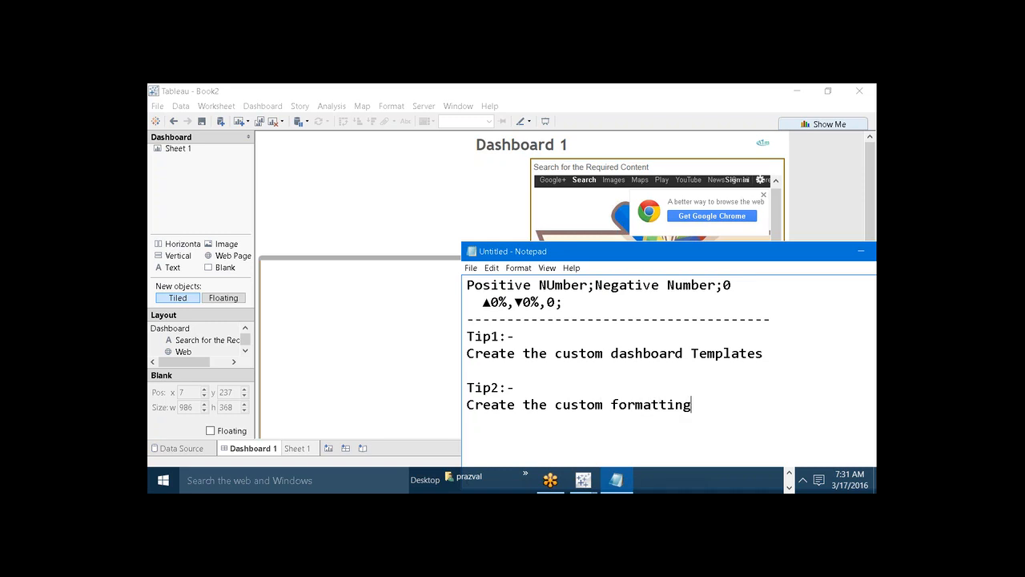
{"action": "type", "text": " Template"}
{"action": "left_click", "coordinate": [860, 251]}
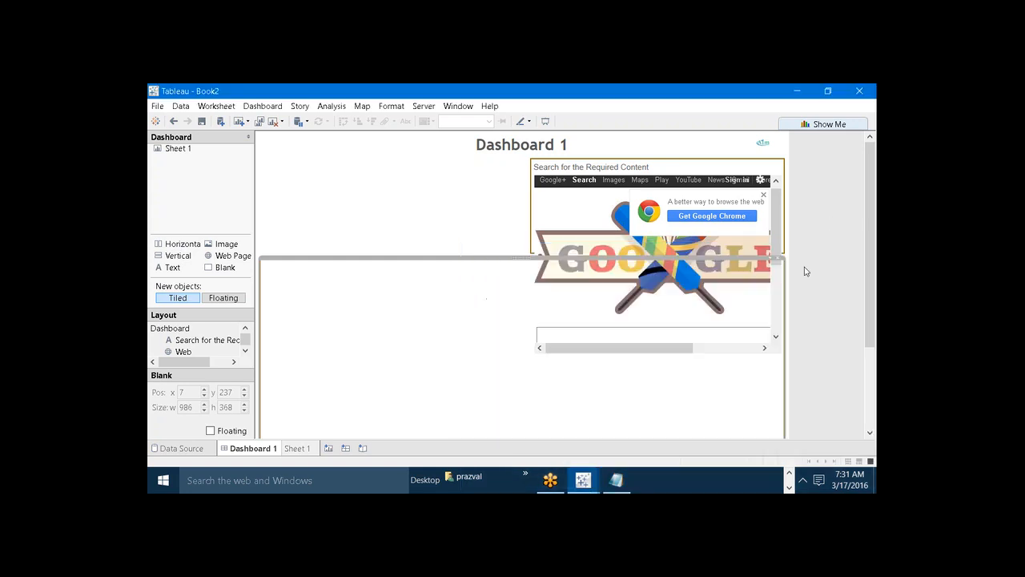
Look at Sheet 1 of Book2, return to the Dashboard_Template workbook and add a new worksheet.
{"action": "left_click", "coordinate": [298, 448]}
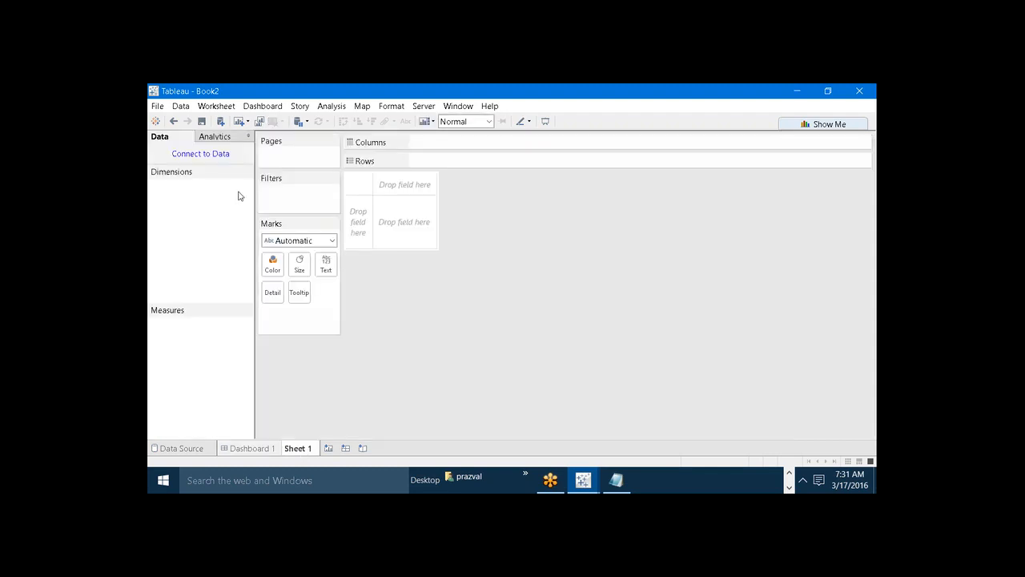
{"action": "mouse_move", "coordinate": [582, 479]}
{"action": "left_click", "coordinate": [657, 427]}
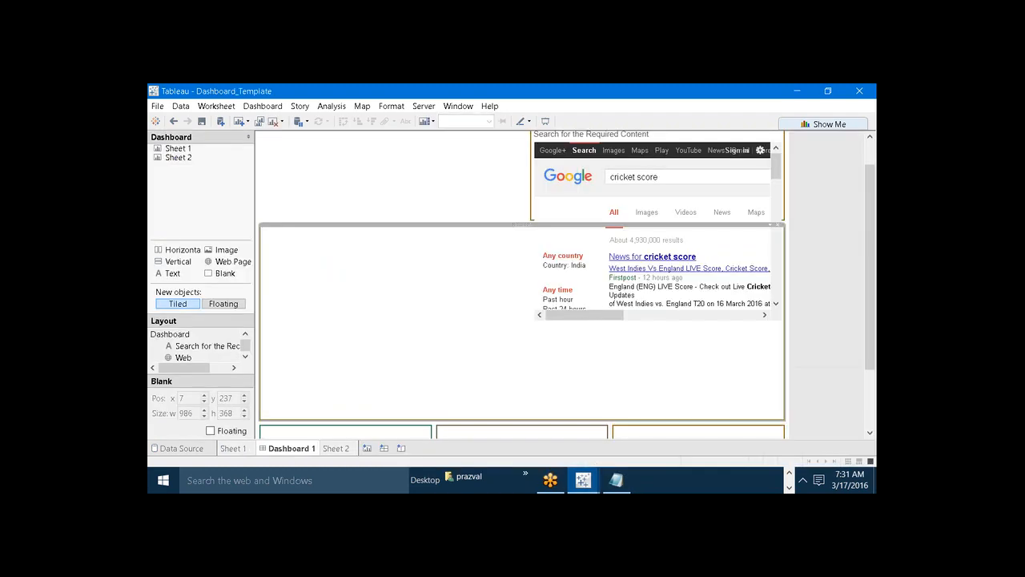
{"action": "left_click", "coordinate": [366, 449]}
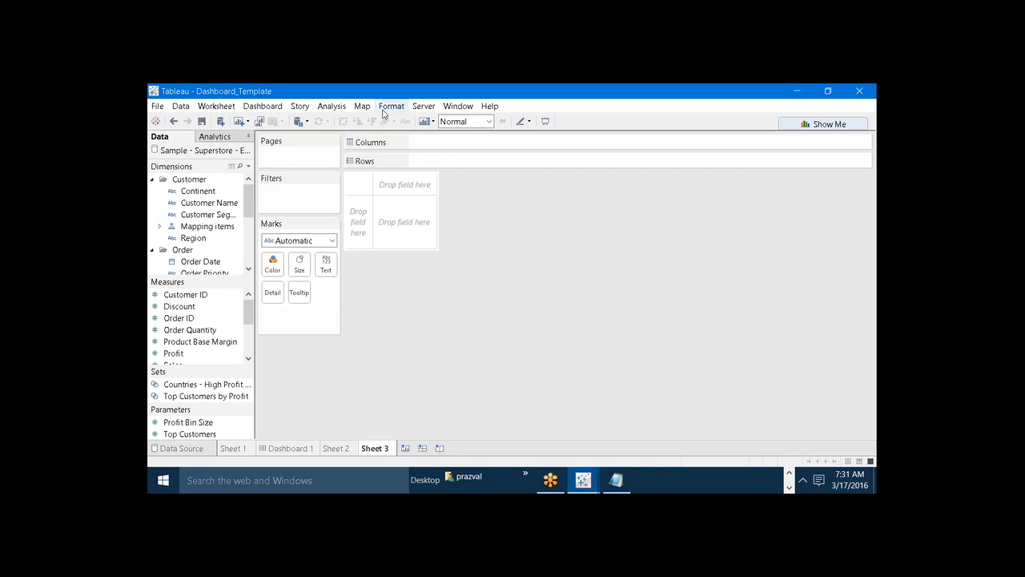
Set the new sheet's default worksheet font to Gill Sans MT, size 16, in dark green.
{"action": "left_click", "coordinate": [384, 114]}
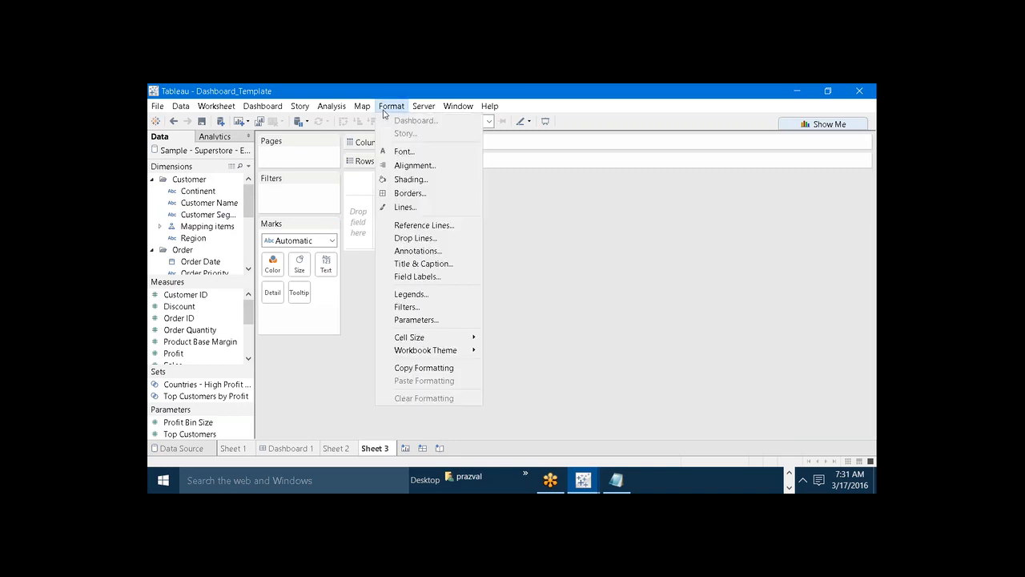
{"action": "left_click", "coordinate": [400, 151]}
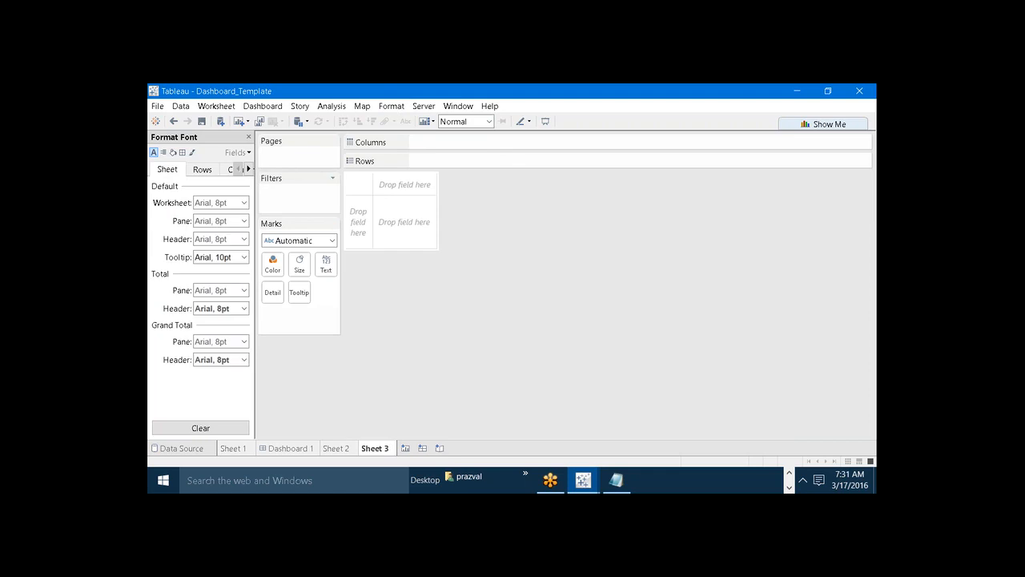
{"action": "left_click", "coordinate": [238, 202]}
{"action": "double_click", "coordinate": [236, 218]}
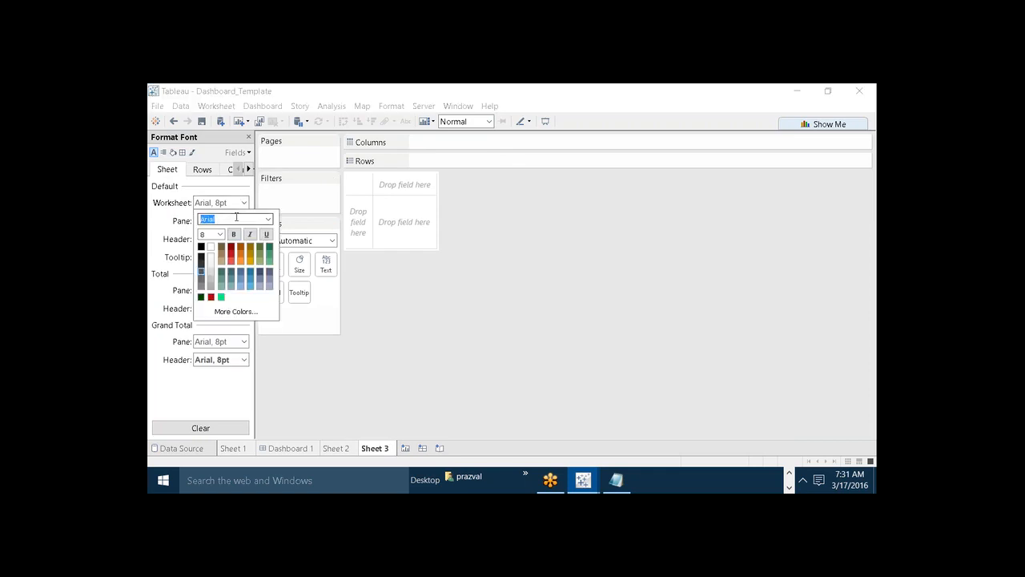
{"action": "type", "text": "Gill Sans MT"}
{"action": "key", "text": "Return"}
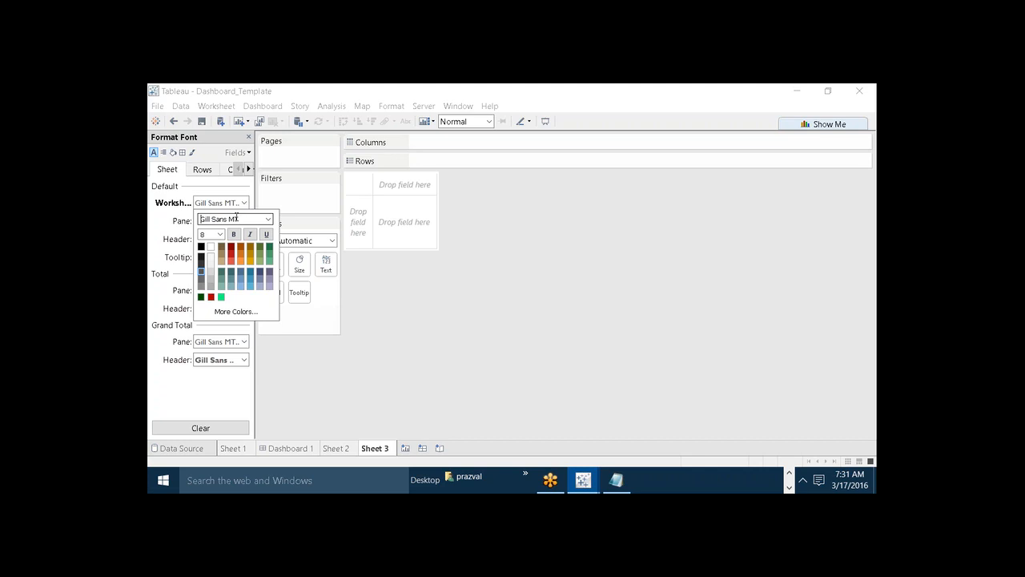
{"action": "left_click", "coordinate": [219, 233]}
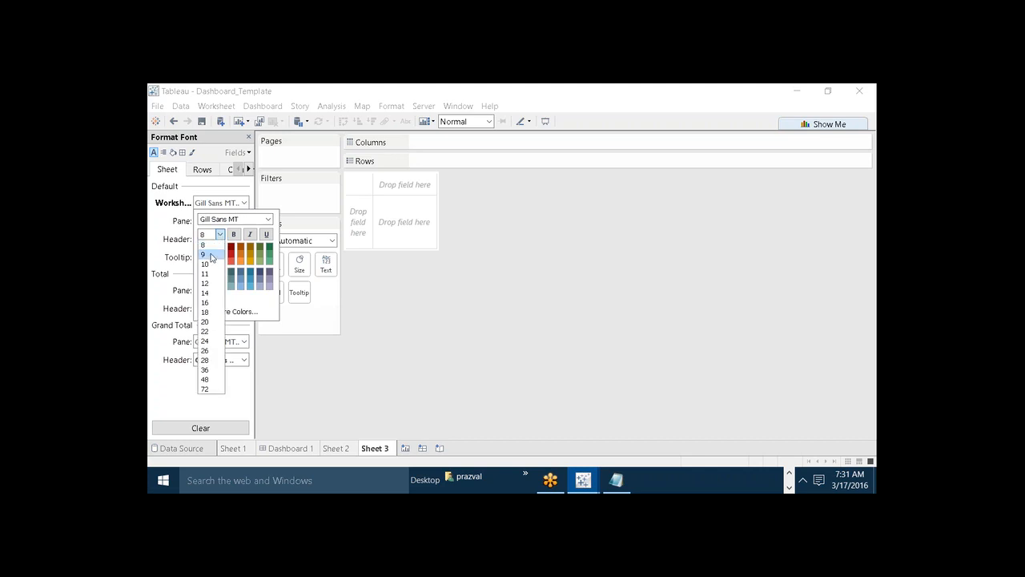
{"action": "left_click", "coordinate": [206, 302]}
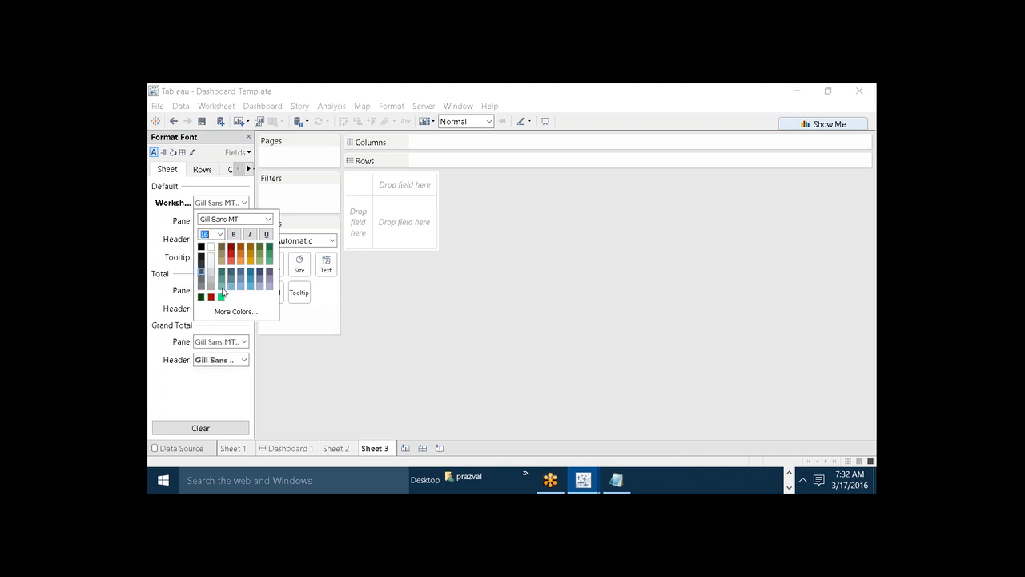
{"action": "left_click", "coordinate": [267, 250]}
{"action": "left_click", "coordinate": [308, 368]}
Set the default header font size to 18 and make the default pane font bold.
{"action": "left_click", "coordinate": [245, 239]}
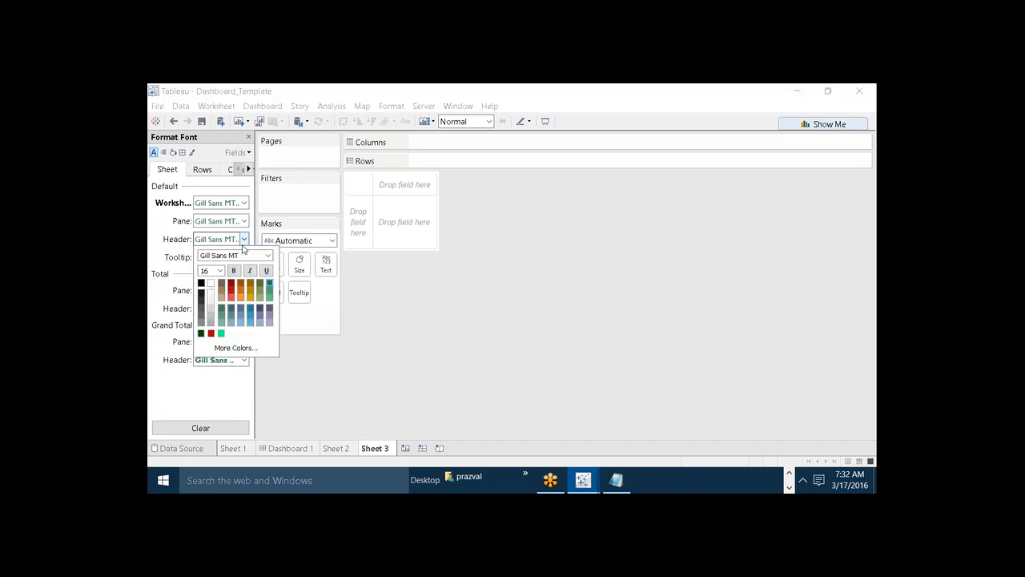
{"action": "left_click", "coordinate": [220, 272]}
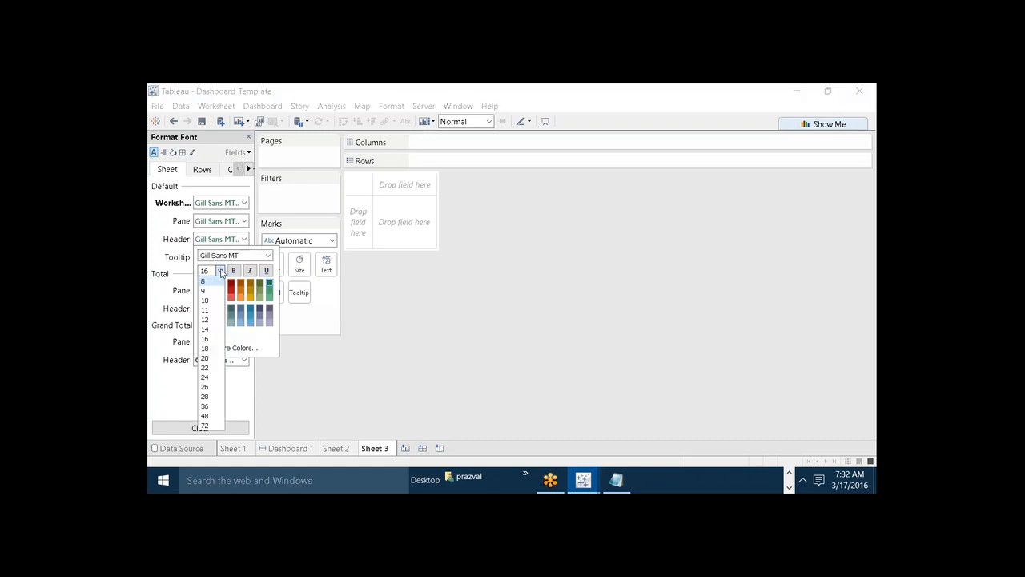
{"action": "left_click", "coordinate": [206, 348]}
{"action": "left_click", "coordinate": [331, 394]}
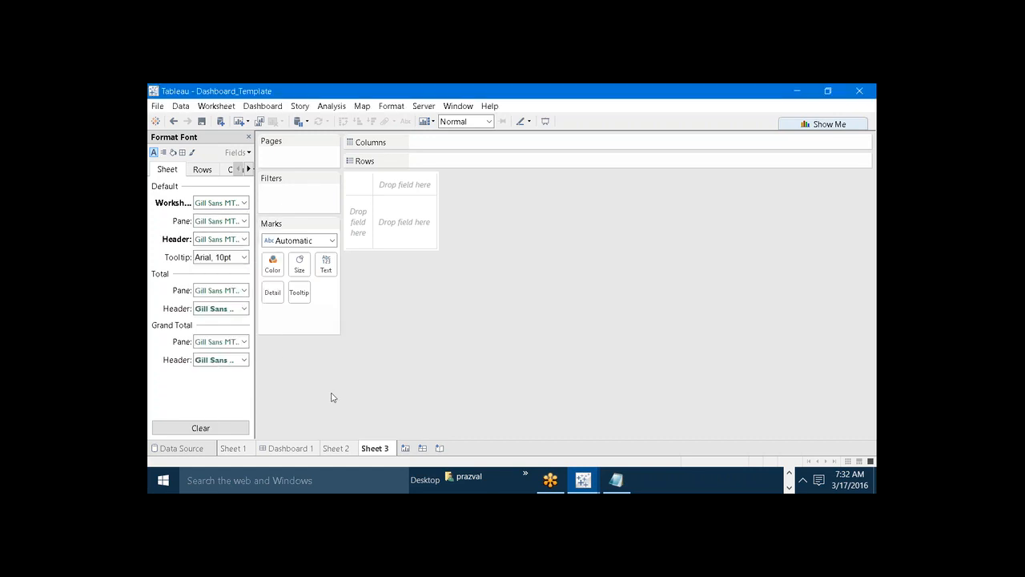
{"action": "left_click", "coordinate": [243, 221]}
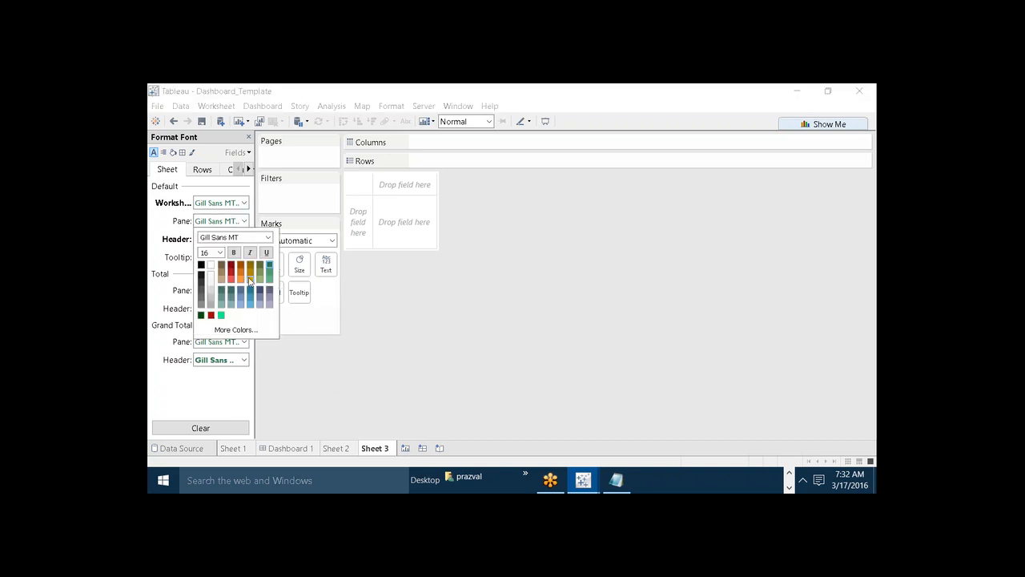
{"action": "left_click", "coordinate": [233, 253]}
{"action": "left_click", "coordinate": [387, 412]}
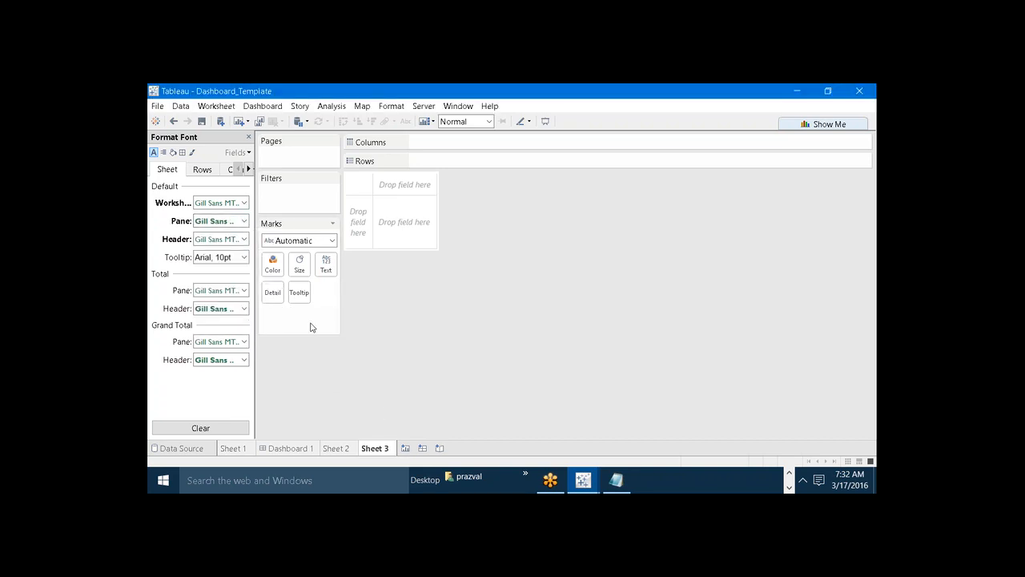
Align the sheet's default pane text to the left and bottom, and center the default header text horizontally.
{"action": "left_click", "coordinate": [164, 153]}
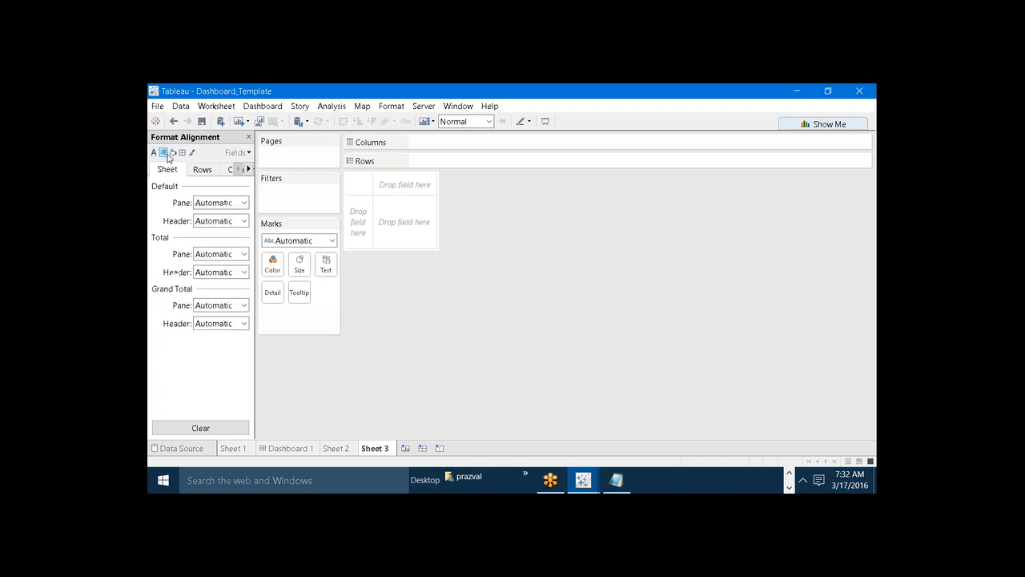
{"action": "left_click", "coordinate": [243, 203]}
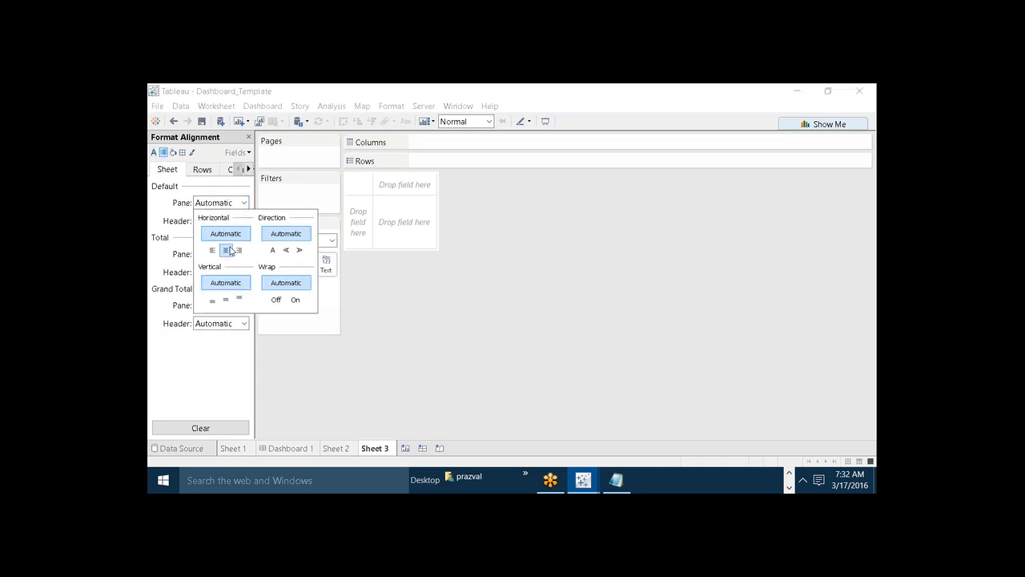
{"action": "left_click", "coordinate": [212, 250]}
{"action": "left_click", "coordinate": [212, 298]}
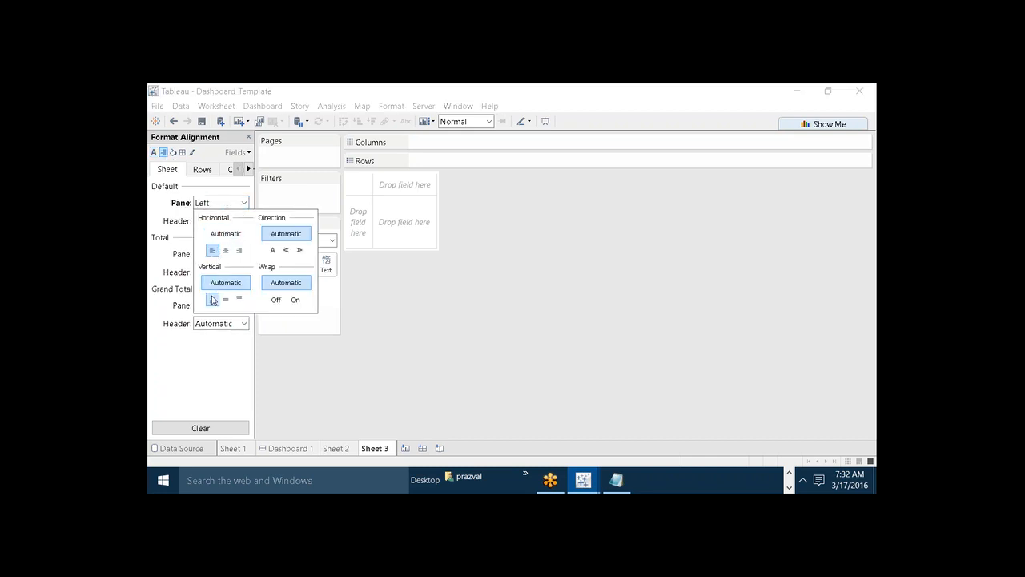
{"action": "left_click", "coordinate": [295, 328]}
{"action": "left_click", "coordinate": [245, 221]}
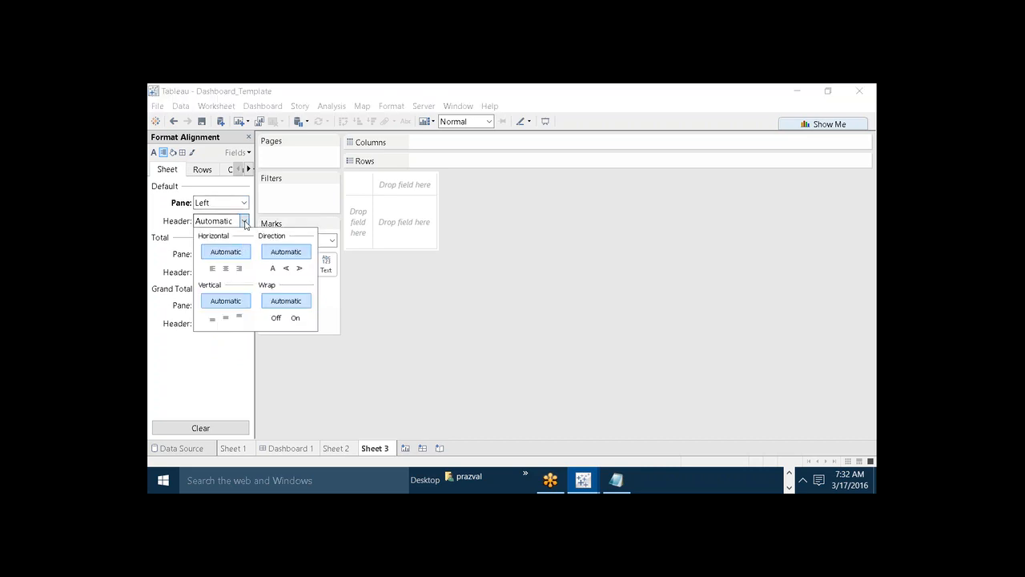
{"action": "left_click", "coordinate": [226, 268]}
{"action": "left_click", "coordinate": [312, 364]}
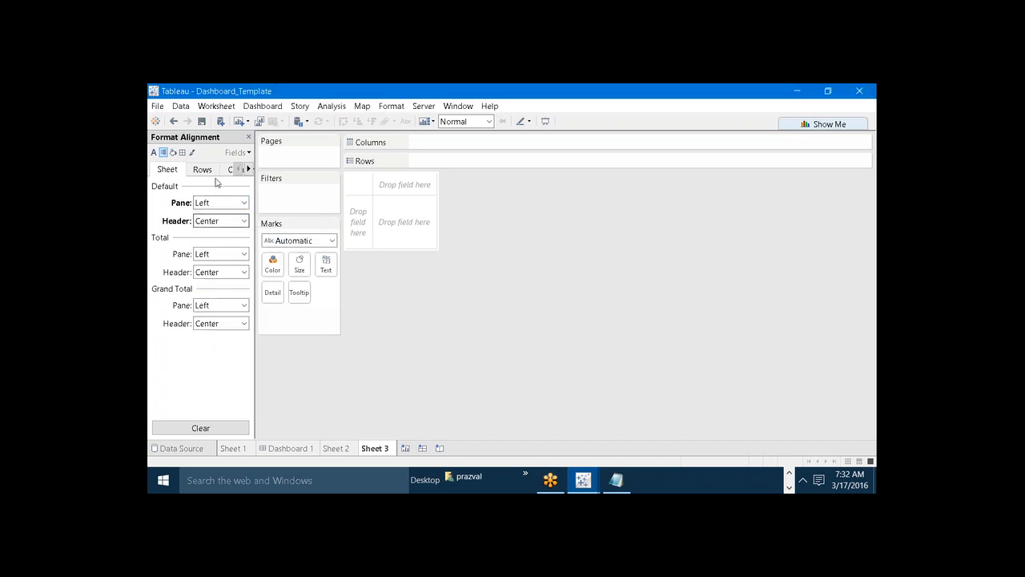
Shade the default worksheet background light gray.
{"action": "left_click", "coordinate": [181, 153]}
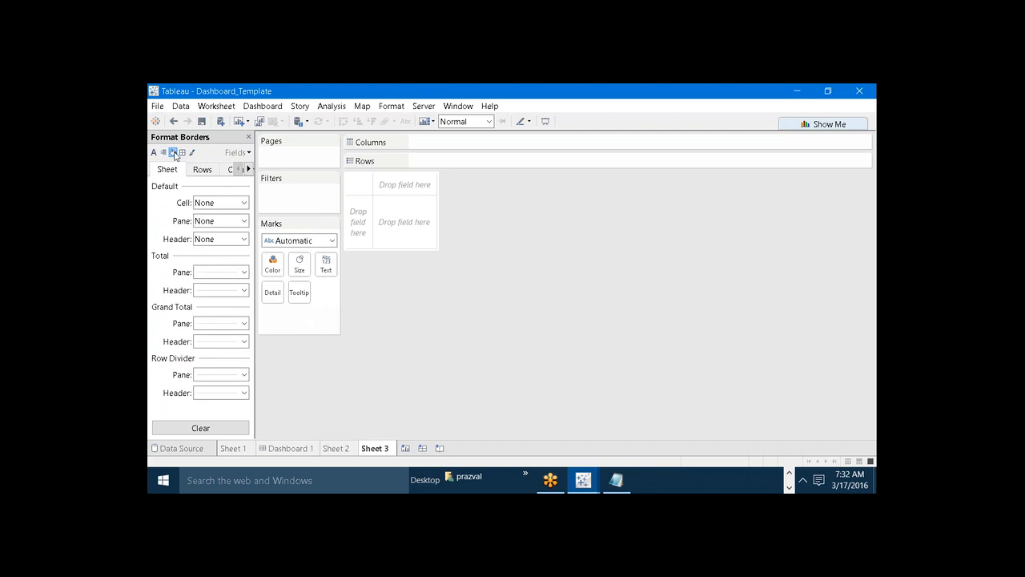
{"action": "left_click", "coordinate": [174, 153]}
{"action": "left_click", "coordinate": [244, 203]}
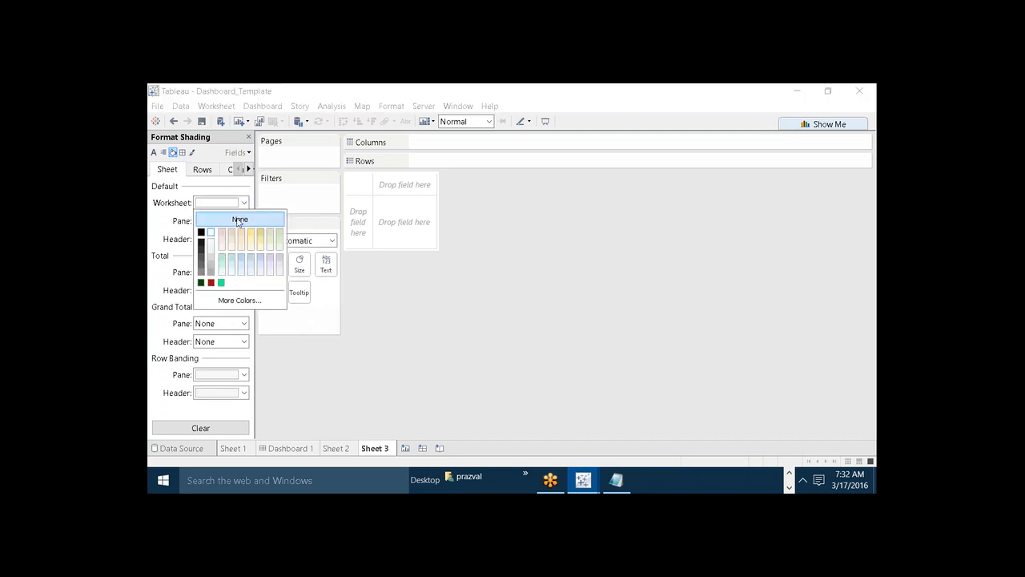
{"action": "left_click", "coordinate": [211, 268]}
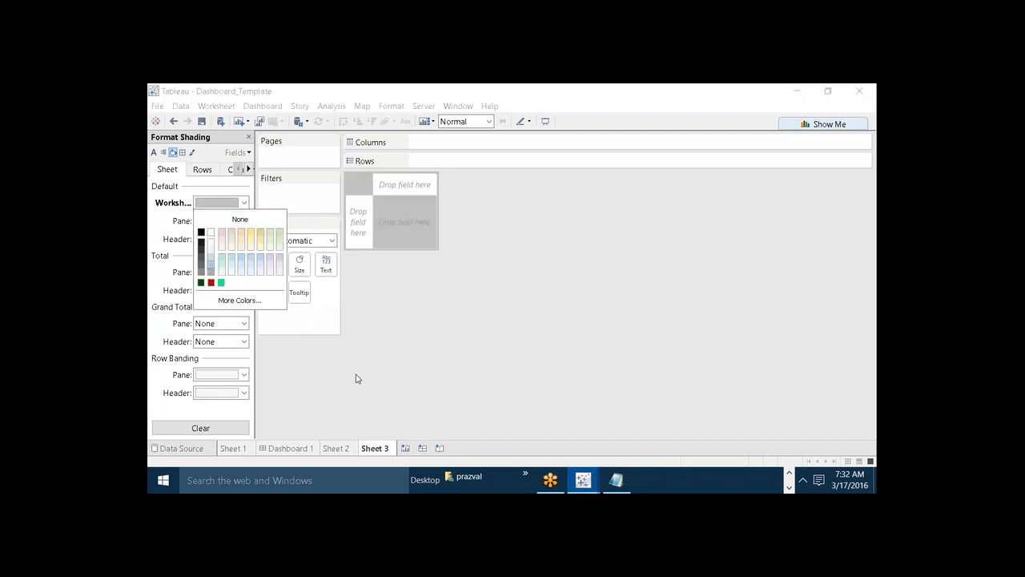
Give the sheet's default pane a thicker solid green border and its default cells a thin dotted border.
{"action": "left_click", "coordinate": [356, 377]}
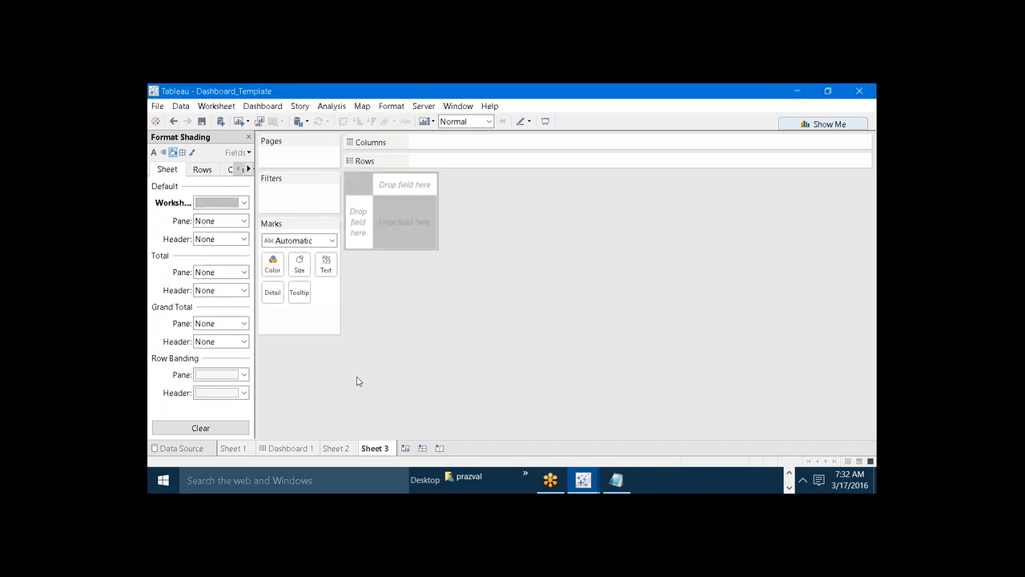
{"action": "left_click", "coordinate": [183, 153]}
{"action": "left_click", "coordinate": [244, 223]}
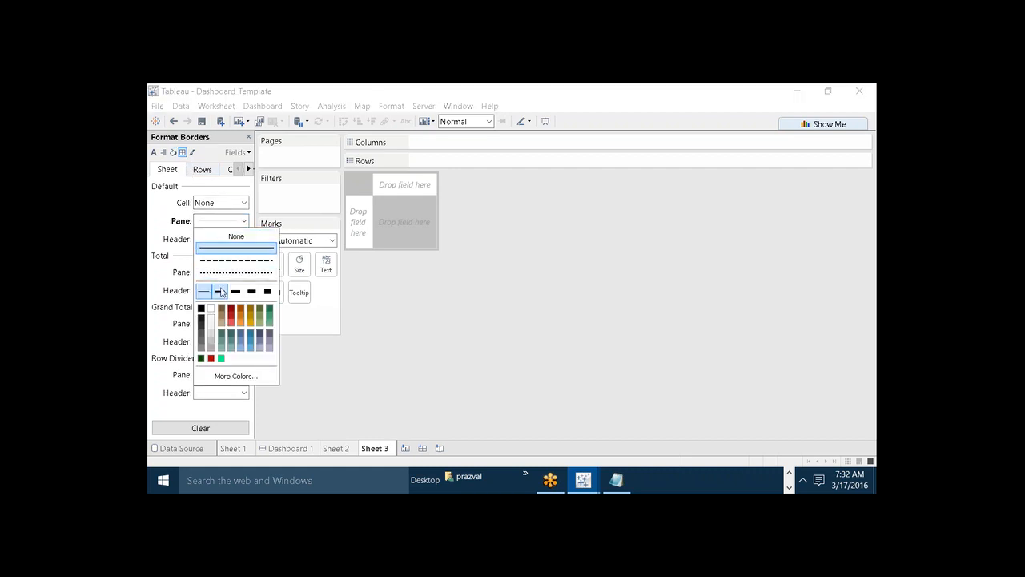
{"action": "left_click", "coordinate": [219, 291]}
{"action": "left_click", "coordinate": [349, 384]}
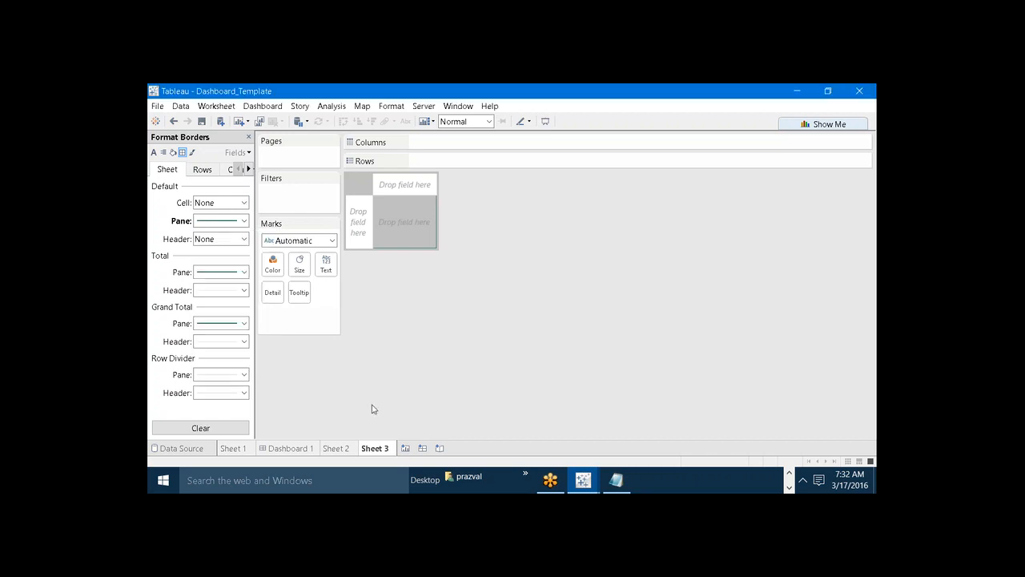
{"action": "left_click", "coordinate": [245, 202]}
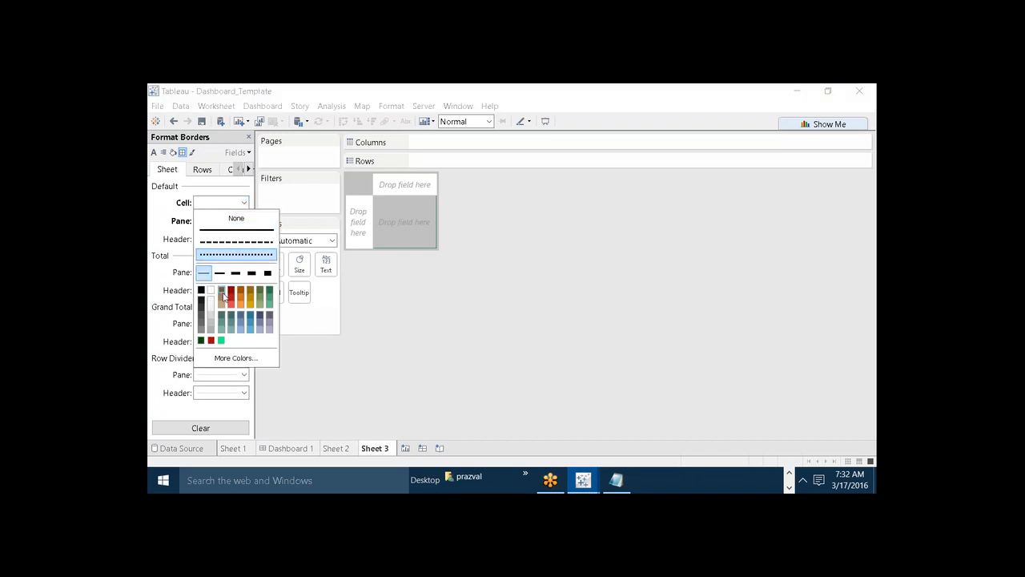
{"action": "left_click", "coordinate": [320, 377]}
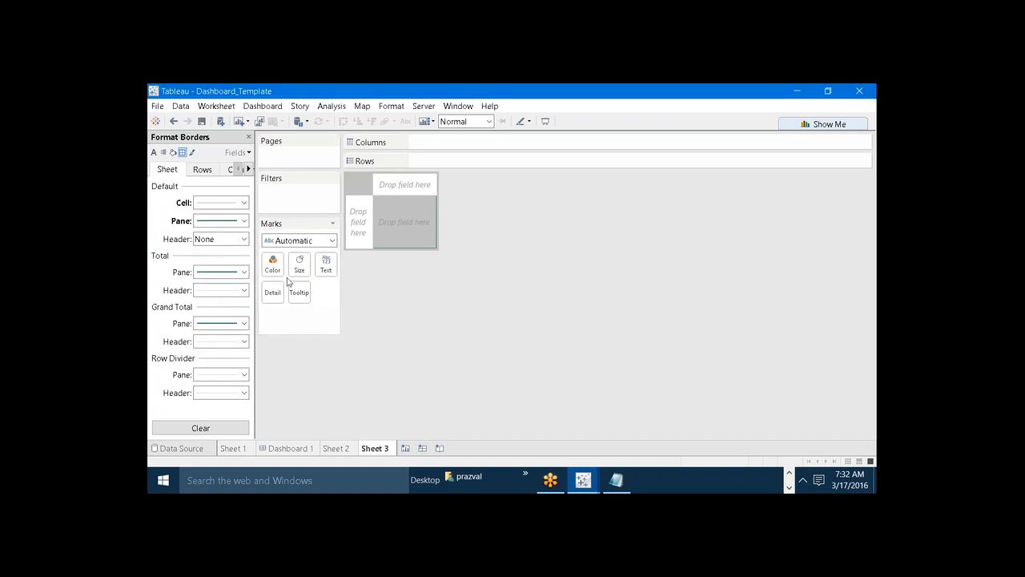
{"action": "left_click", "coordinate": [193, 152]}
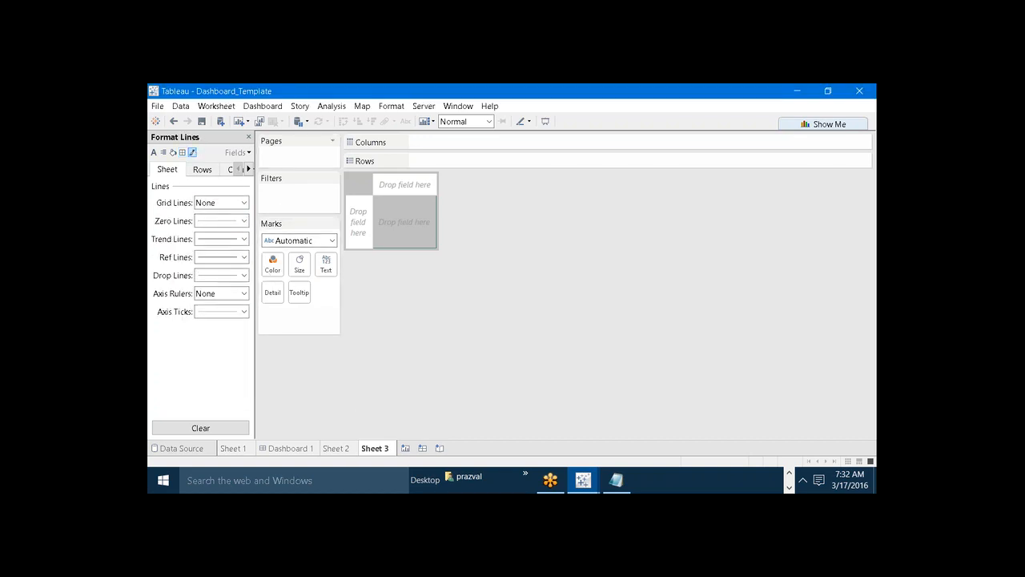
{"action": "left_click", "coordinate": [248, 137]}
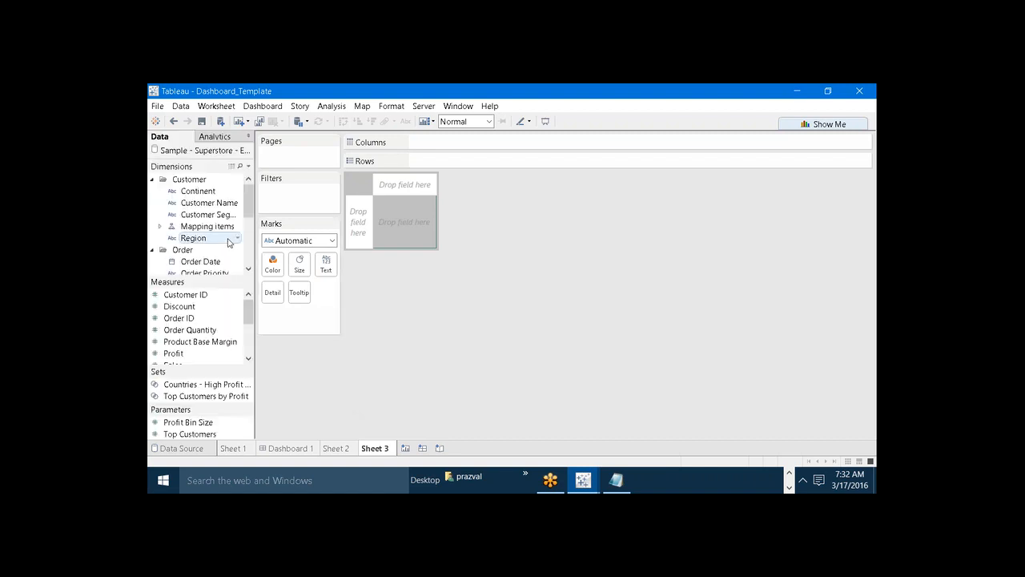
Build a text table with Continent as rows and Profit as values, making its rows taller and the value column wider.
{"action": "left_click_drag", "start_coordinate": [203, 197], "coordinate": [469, 163]}
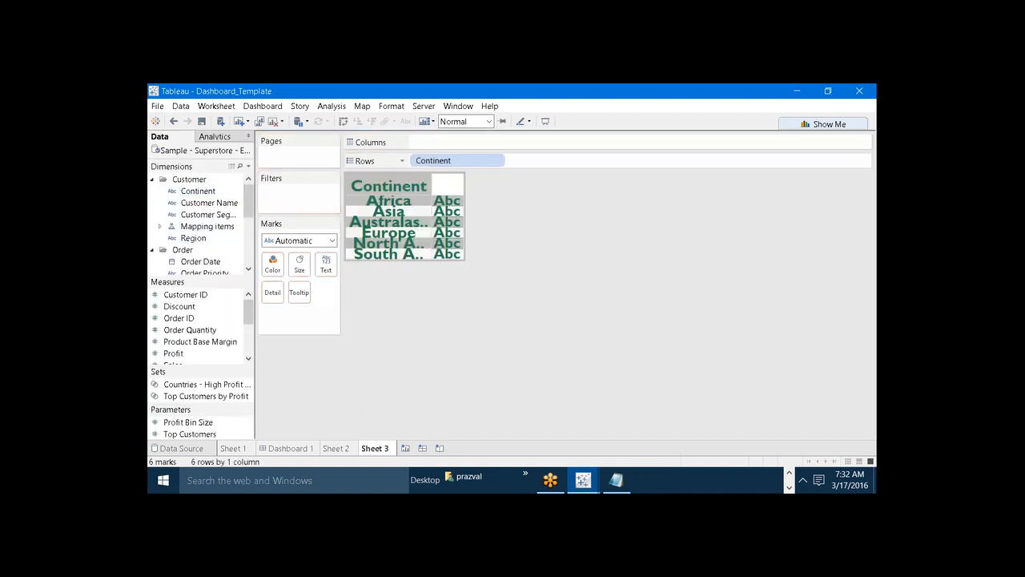
{"action": "left_click_drag", "start_coordinate": [173, 353], "coordinate": [325, 264]}
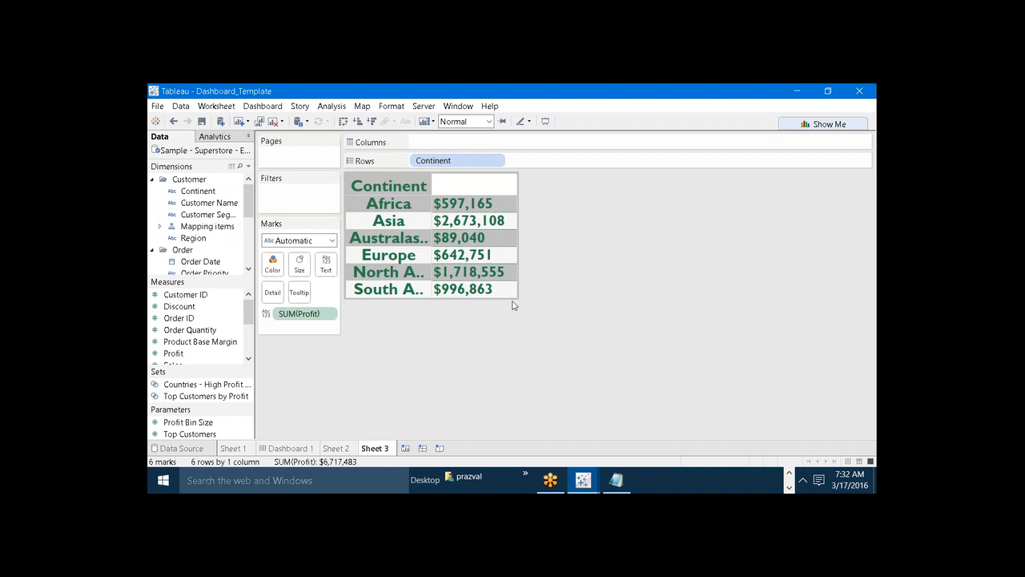
{"action": "left_click_drag", "start_coordinate": [513, 297], "coordinate": [513, 317]}
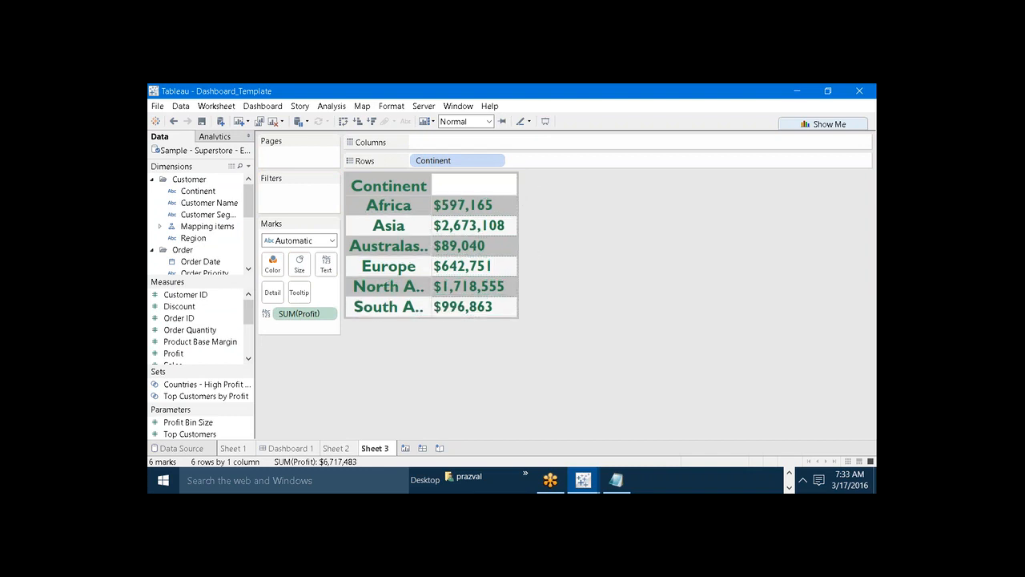
{"action": "left_click_drag", "start_coordinate": [517, 192], "coordinate": [531, 192]}
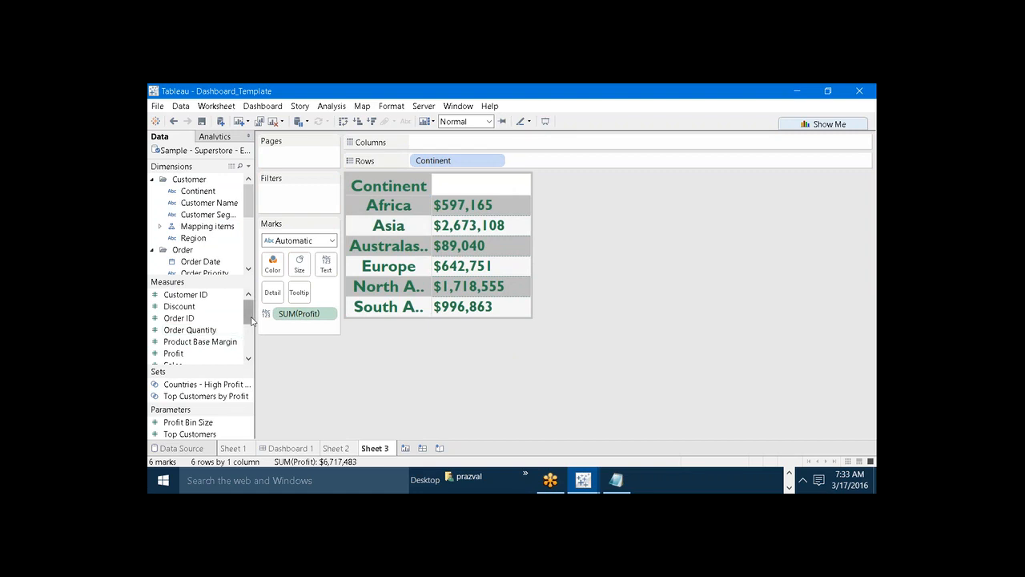
Add Measure Names to the columns, give its header the alias Profit, and make the table rows slightly taller.
{"action": "scroll", "coordinate": [251, 320], "scroll_direction": "down", "scroll_amount": 3}
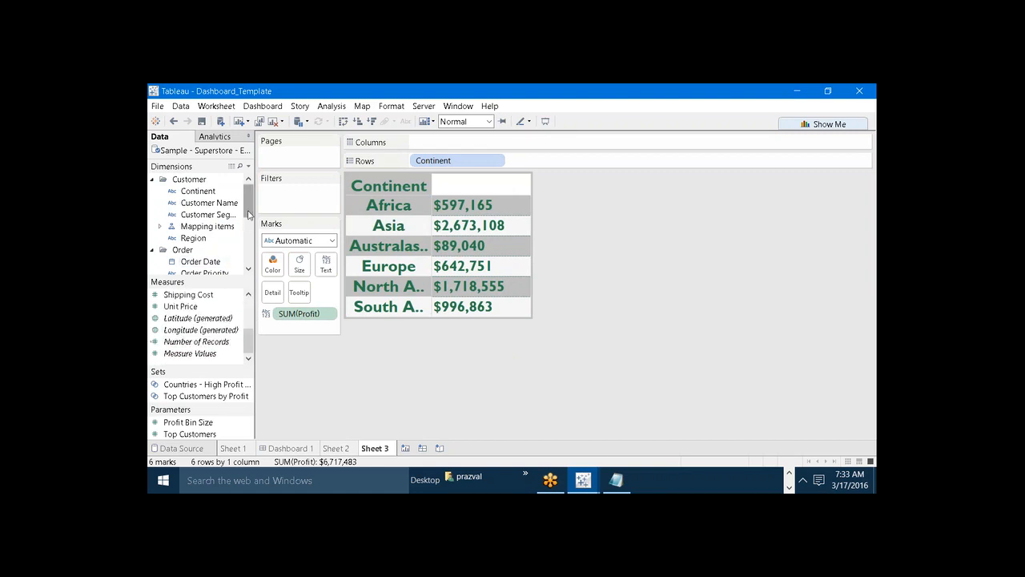
{"action": "left_click_drag", "start_coordinate": [248, 215], "coordinate": [495, 186]}
{"action": "right_click", "coordinate": [495, 185]}
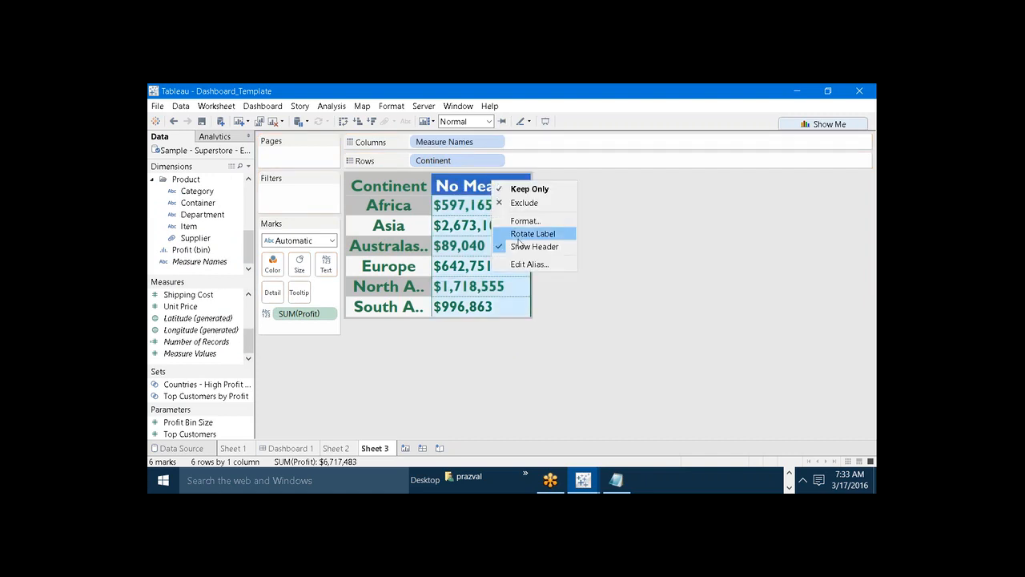
{"action": "left_click", "coordinate": [523, 264]}
{"action": "type", "text": "Profit"}
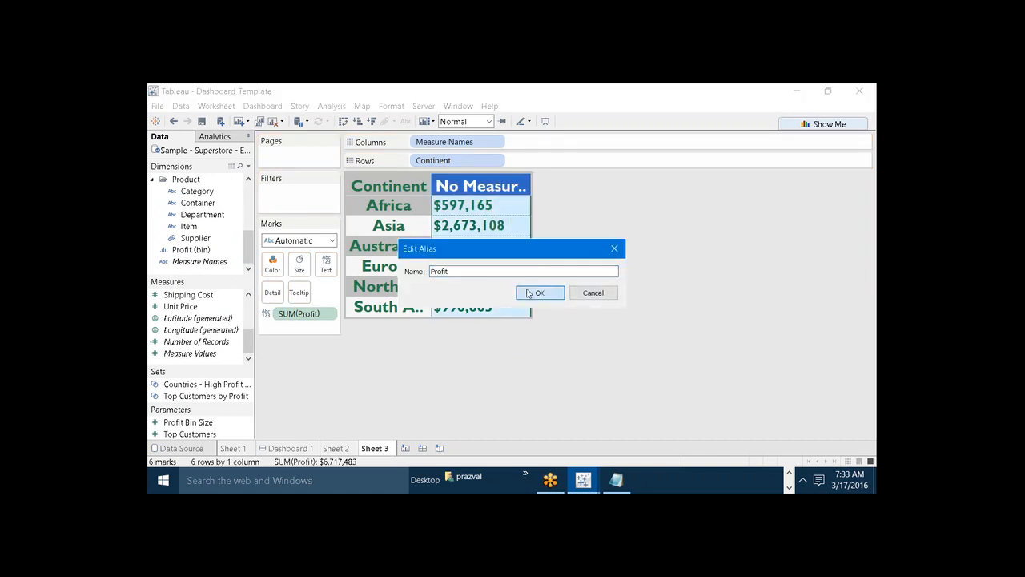
{"action": "left_click", "coordinate": [532, 293]}
{"action": "left_click", "coordinate": [558, 377]}
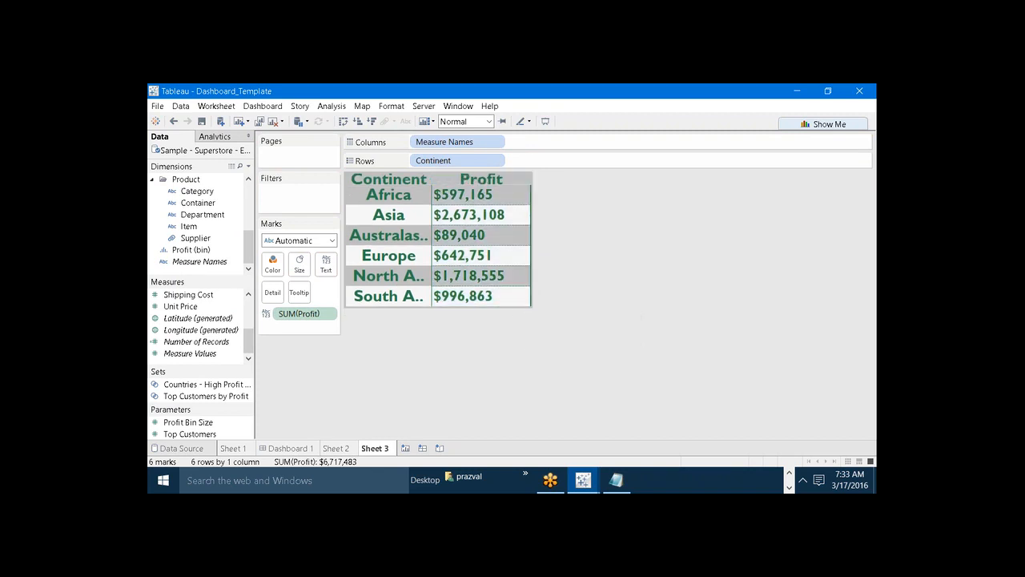
{"action": "left_click_drag", "start_coordinate": [517, 306], "coordinate": [517, 319]}
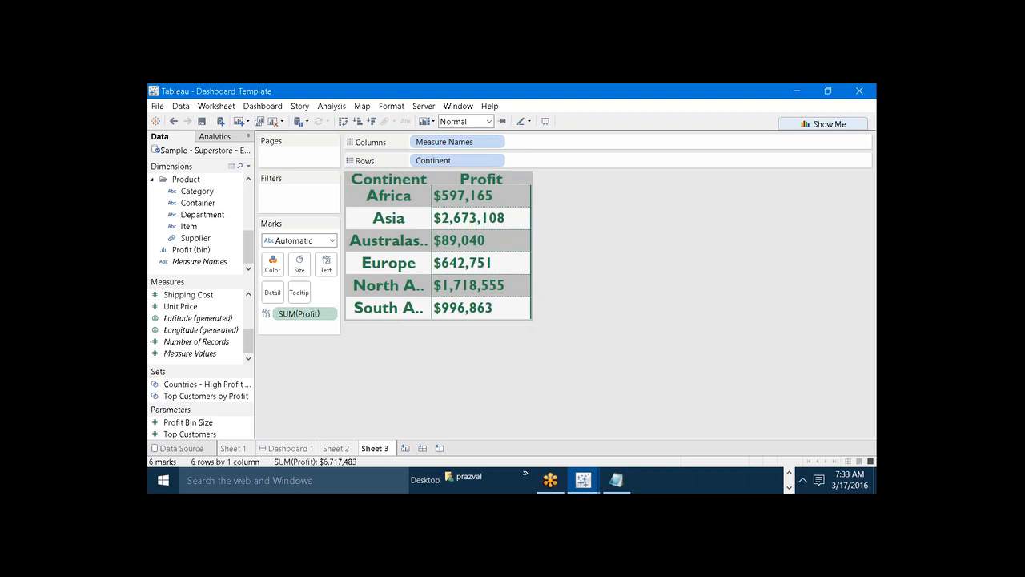
Copy the formatting of Sheet 3 and paste it onto a new worksheet.
{"action": "left_click", "coordinate": [392, 106]}
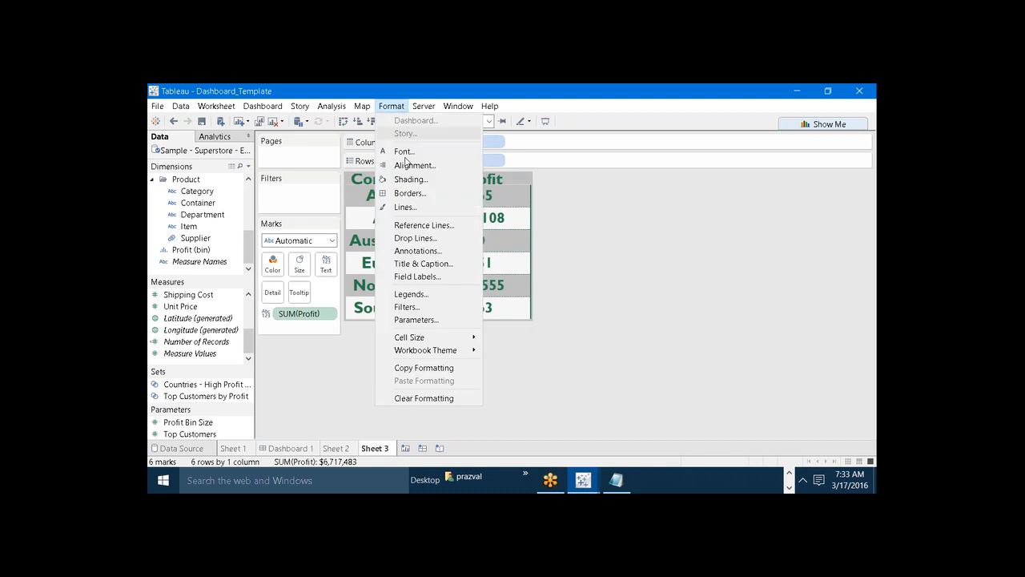
{"action": "left_click", "coordinate": [420, 368]}
{"action": "left_click", "coordinate": [405, 448]}
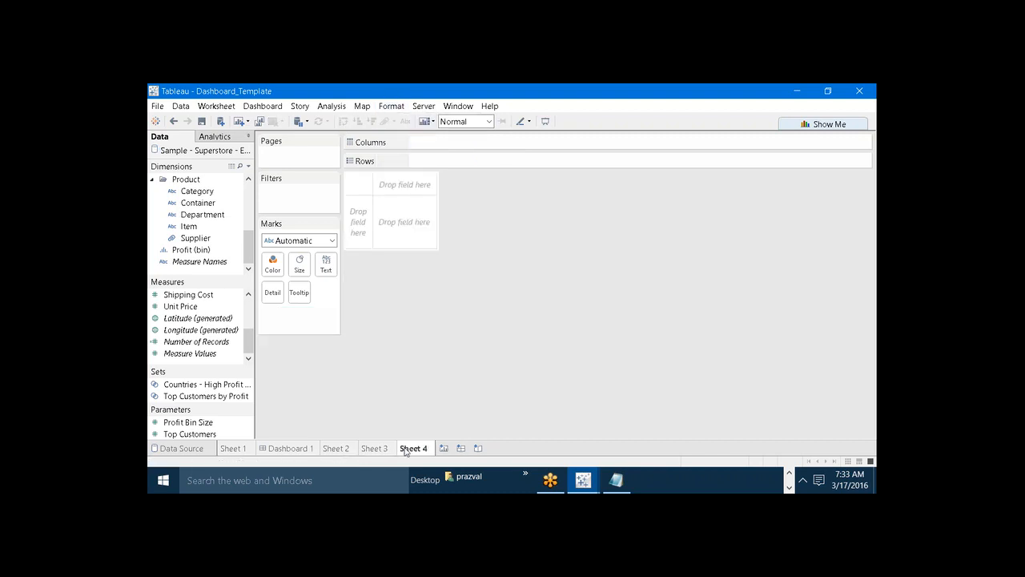
{"action": "left_click", "coordinate": [391, 106]}
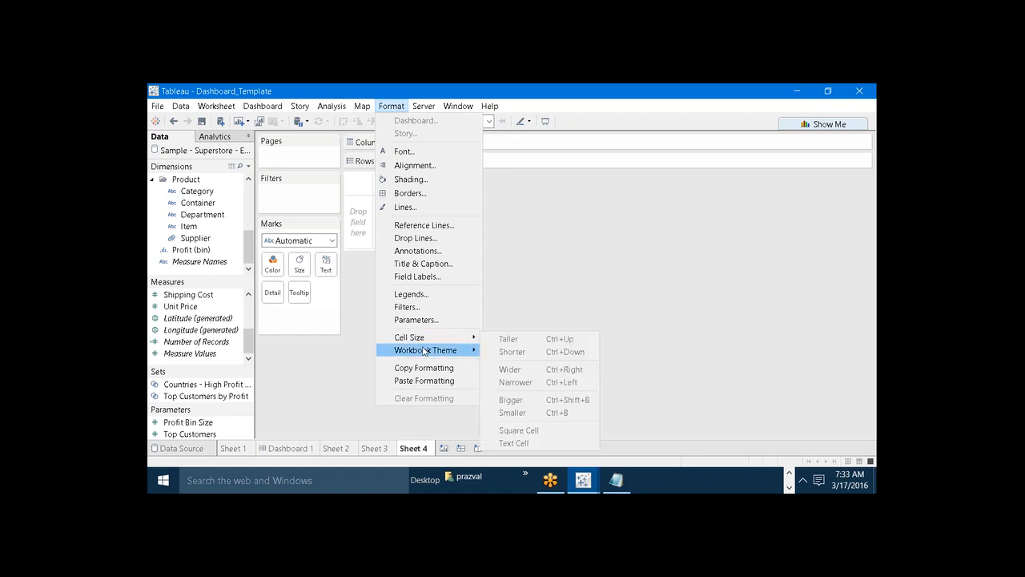
{"action": "left_click", "coordinate": [423, 380]}
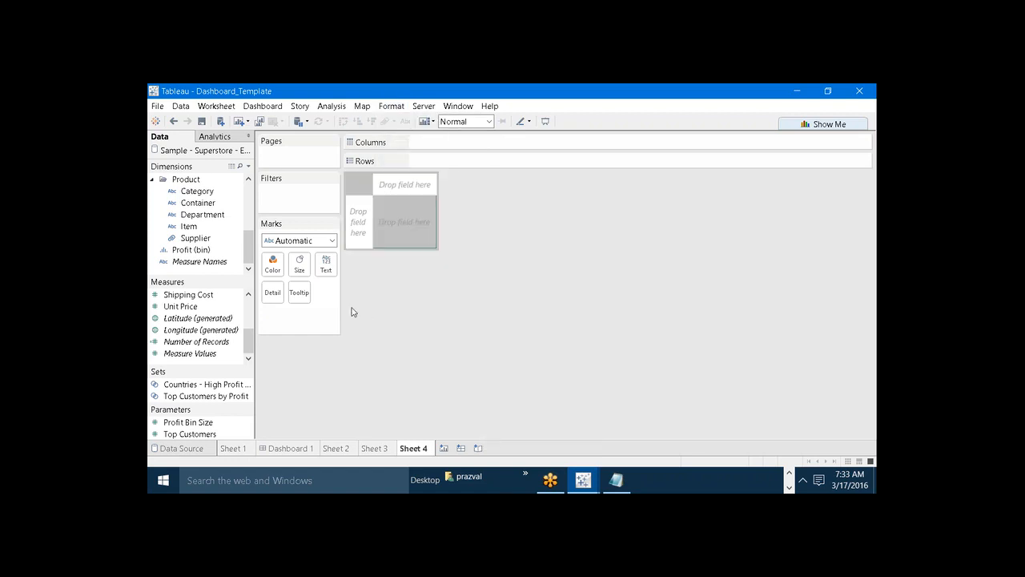
Build a text table on Sheet 4 with Category as rows and Shipping Cost as values.
{"action": "left_click_drag", "start_coordinate": [189, 190], "coordinate": [425, 162]}
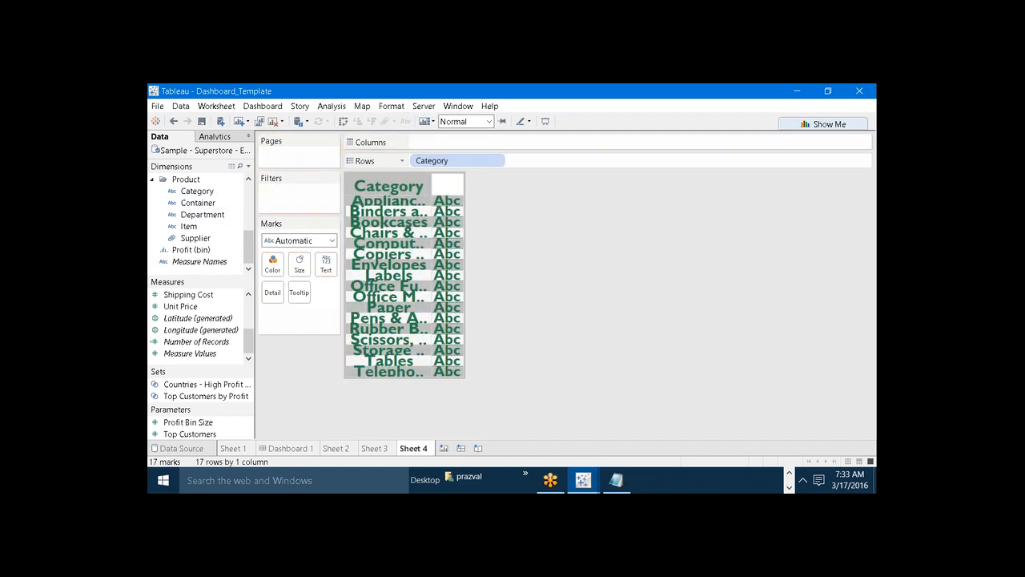
{"action": "left_click_drag", "start_coordinate": [188, 294], "coordinate": [328, 271]}
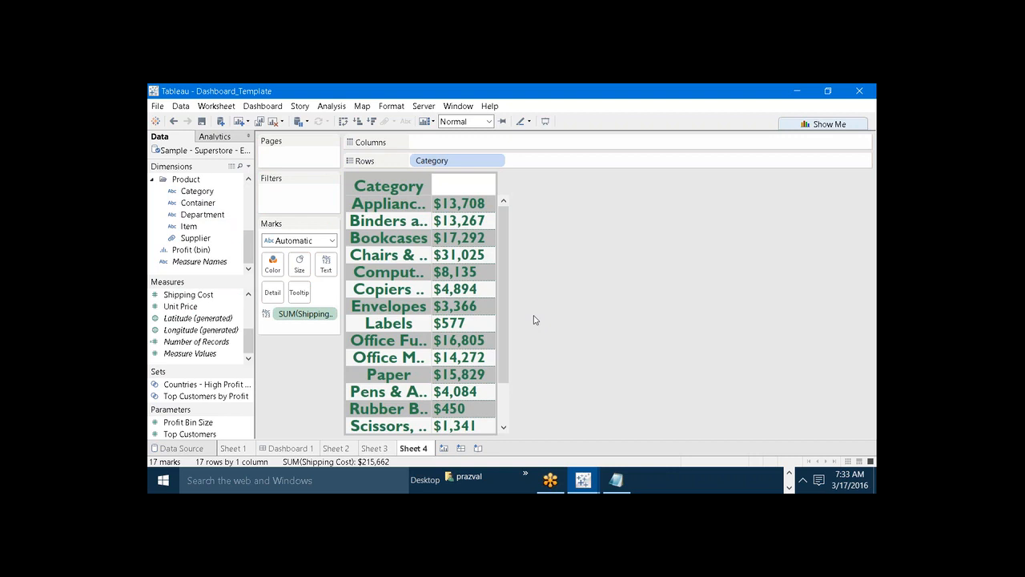
Rename Sheet 3 as CustomFormattingTemplate.
{"action": "left_click", "coordinate": [375, 447]}
{"action": "right_click", "coordinate": [375, 449]}
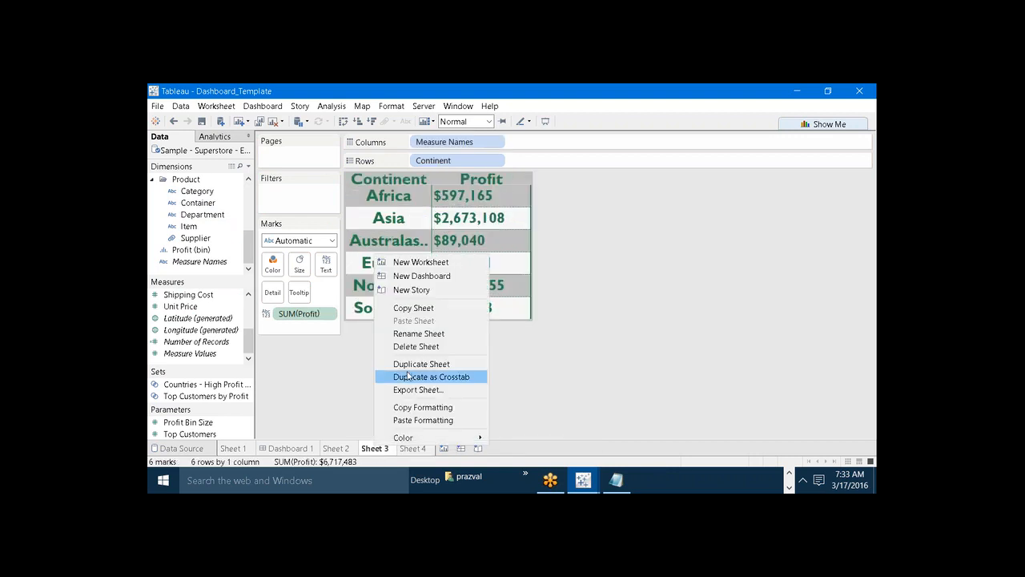
{"action": "left_click", "coordinate": [413, 334]}
{"action": "type", "text": "d"}
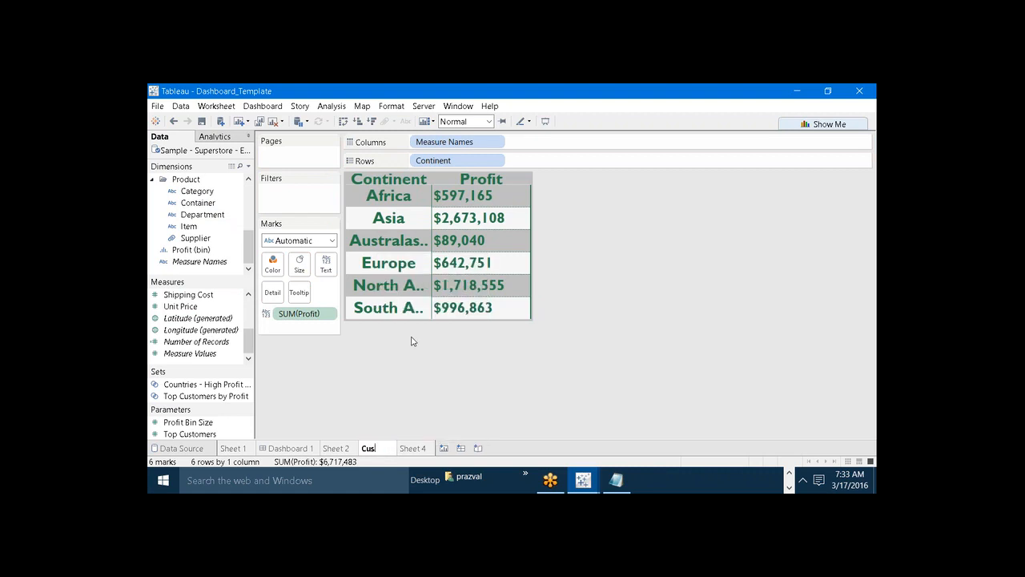
{"action": "type", "text": "ustomFormatti"}
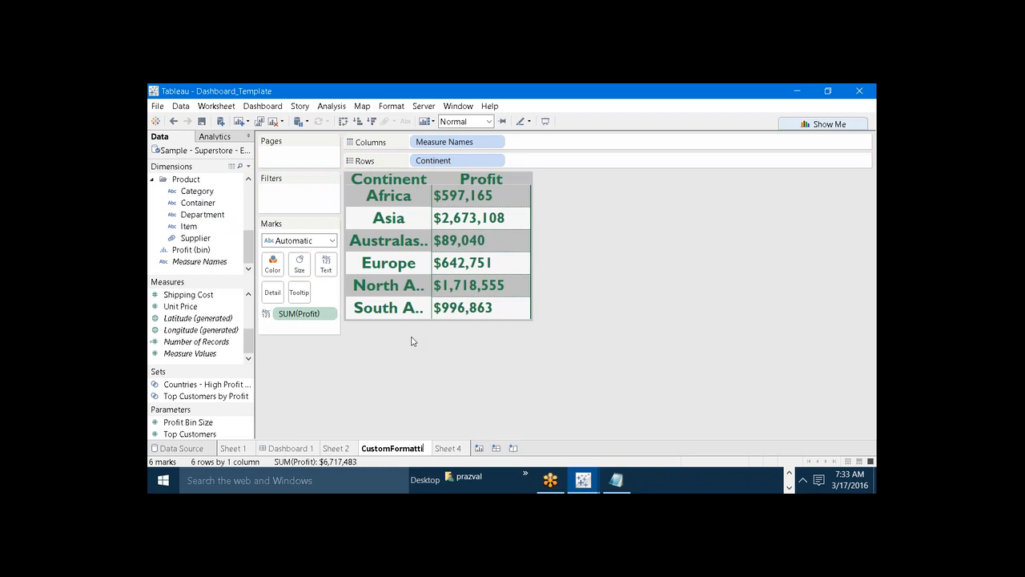
{"action": "type", "text": "ngTemplat"}
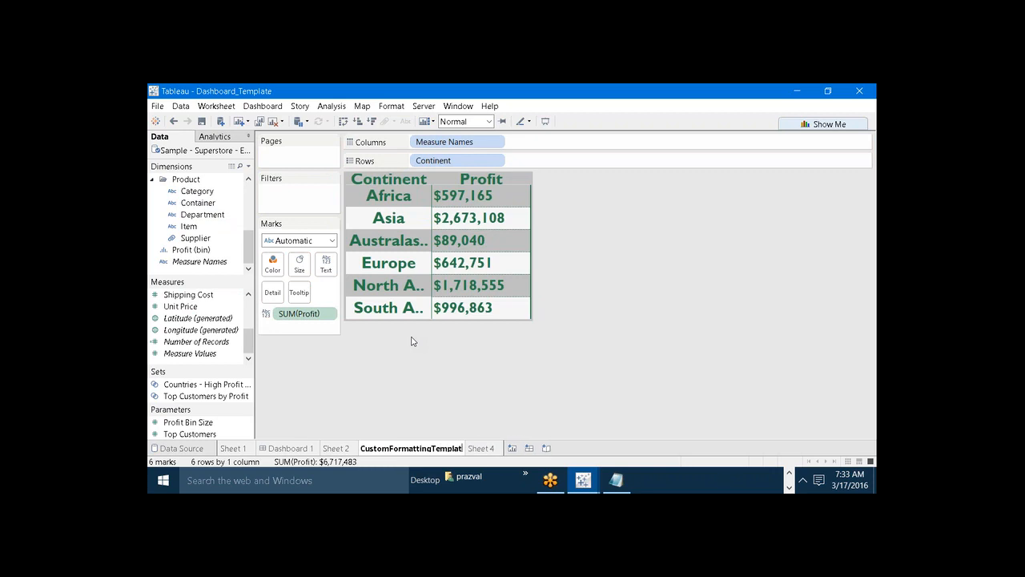
{"action": "type", "text": "e"}
{"action": "key", "text": "Return"}
Switch to the Notepad notes, add "Tip3:-" with the line "Create the Custom Color Pallete", and return to Tableau.
{"action": "mouse_move", "coordinate": [620, 480]}
{"action": "left_click", "coordinate": [619, 444]}
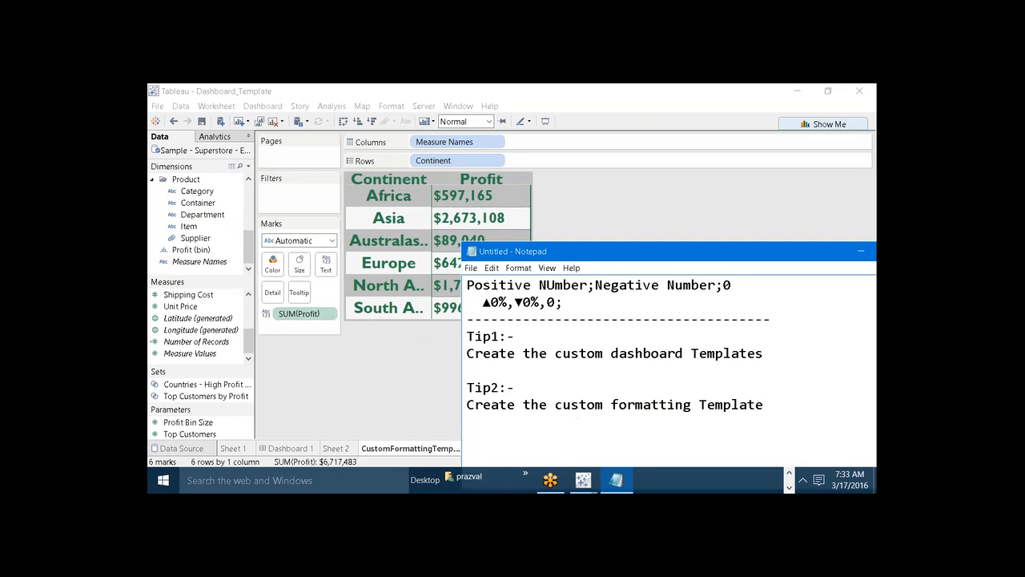
{"action": "type", "text": "Tip3:- "}
{"action": "type", "text": "Create "}
{"action": "type", "text": "the "}
{"action": "type", "text": "Cust"}
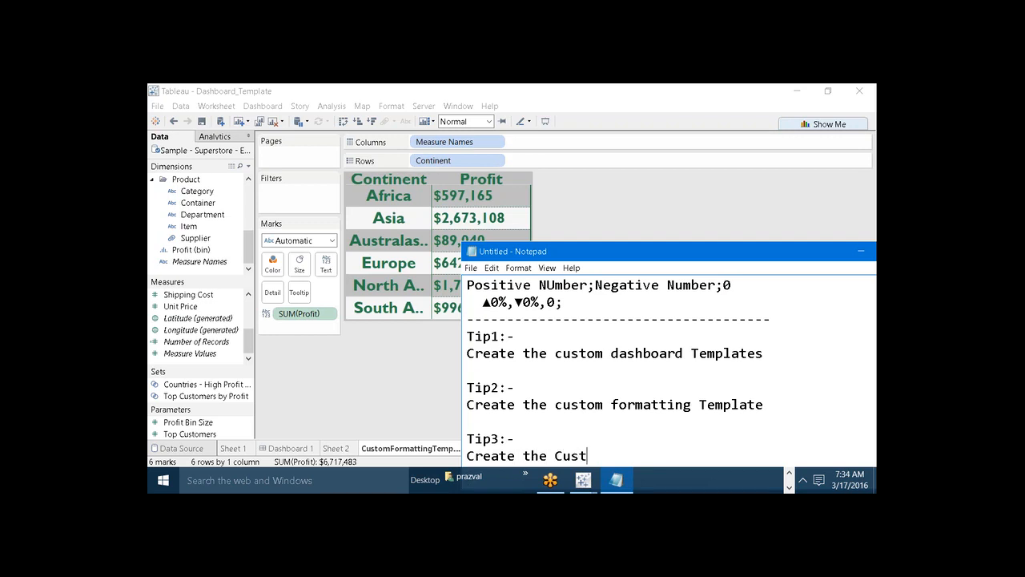
{"action": "type", "text": "om Color Pallete"}
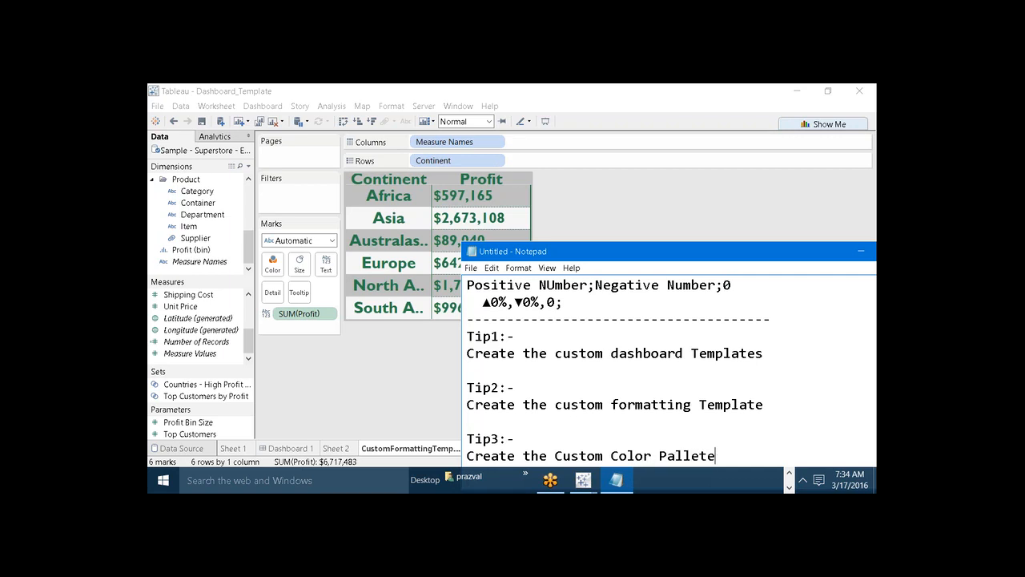
{"action": "left_click", "coordinate": [858, 251]}
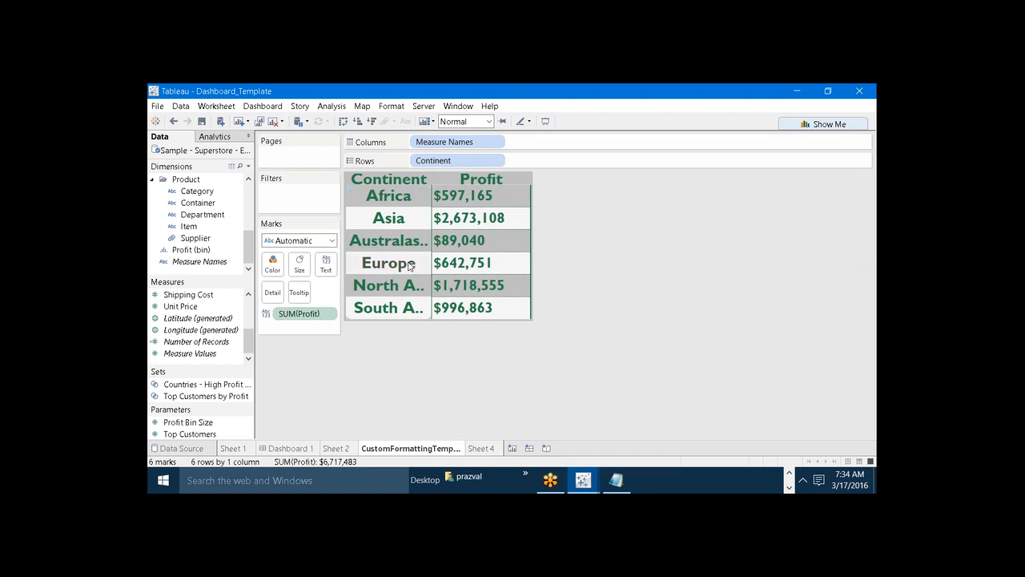
Color the profit values by Container and review the available color palettes without assigning one.
{"action": "left_click_drag", "start_coordinate": [198, 203], "coordinate": [272, 263]}
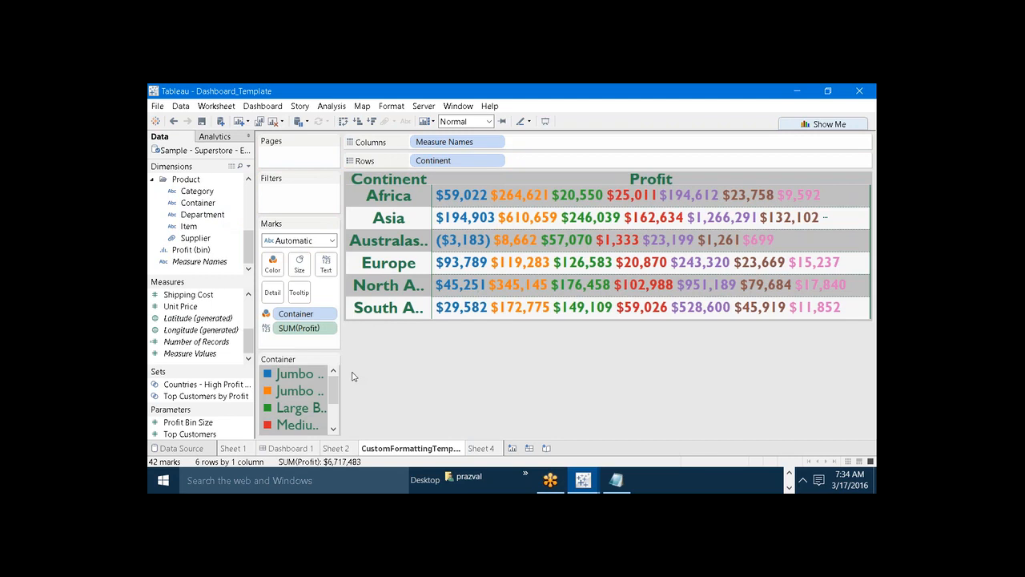
{"action": "left_click", "coordinate": [333, 361]}
{"action": "left_click", "coordinate": [260, 369]}
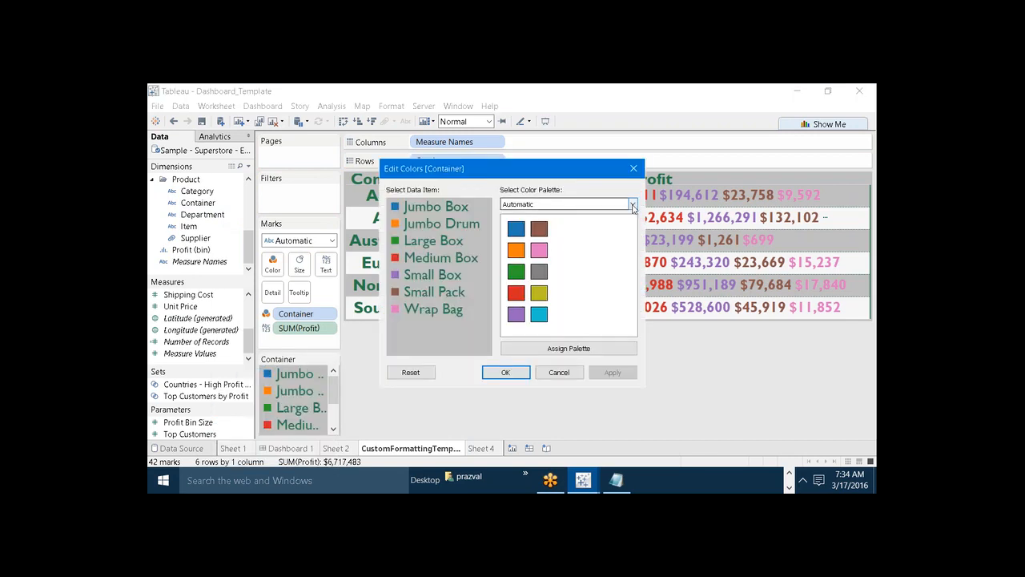
{"action": "left_click", "coordinate": [633, 205]}
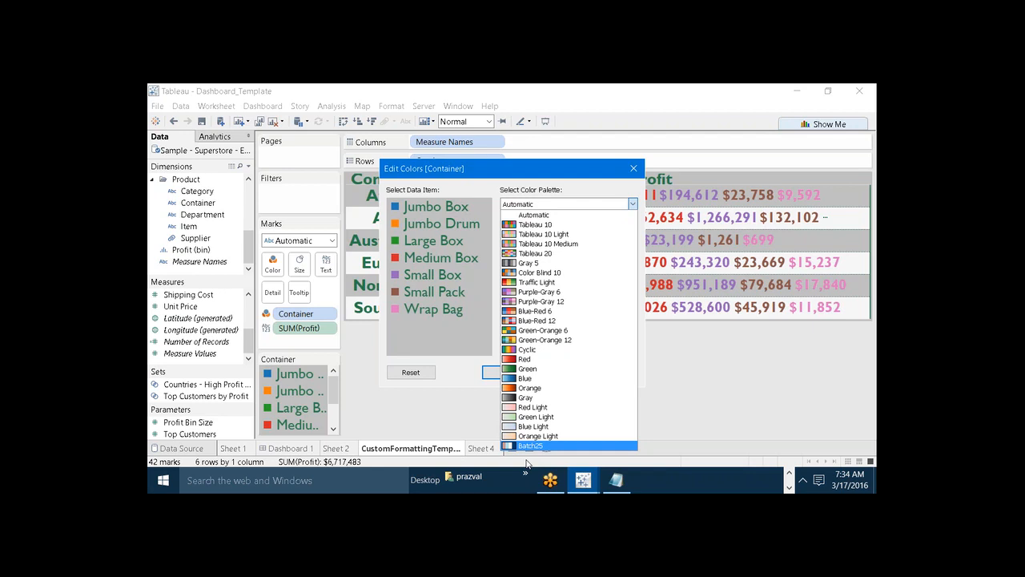
{"action": "left_click", "coordinate": [631, 170]}
{"action": "left_click", "coordinate": [632, 170]}
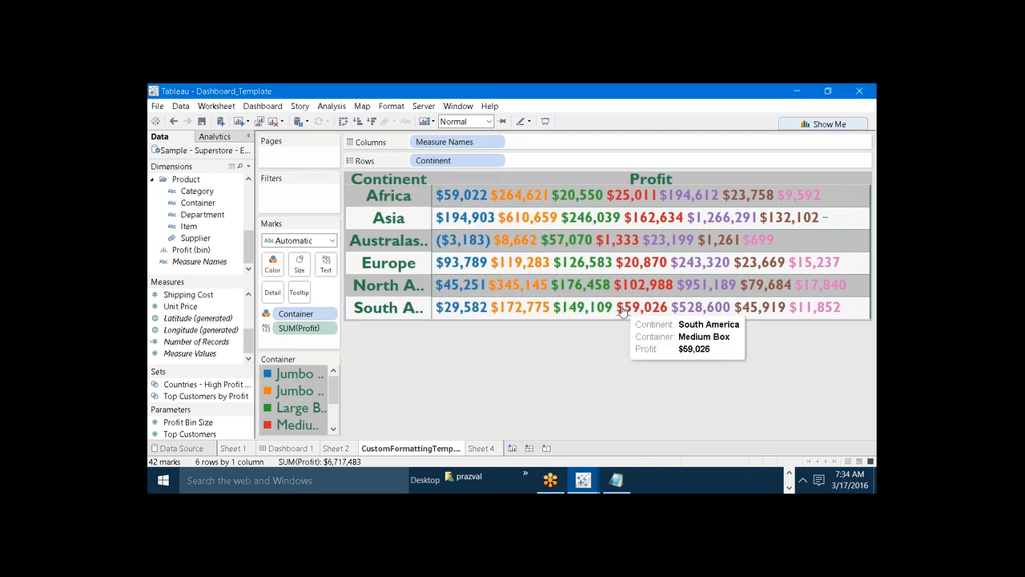
Open Preferences.tps from the My Tableau Repository folder in Documents for editing in Notepad++.
{"action": "key", "text": "super+e"}
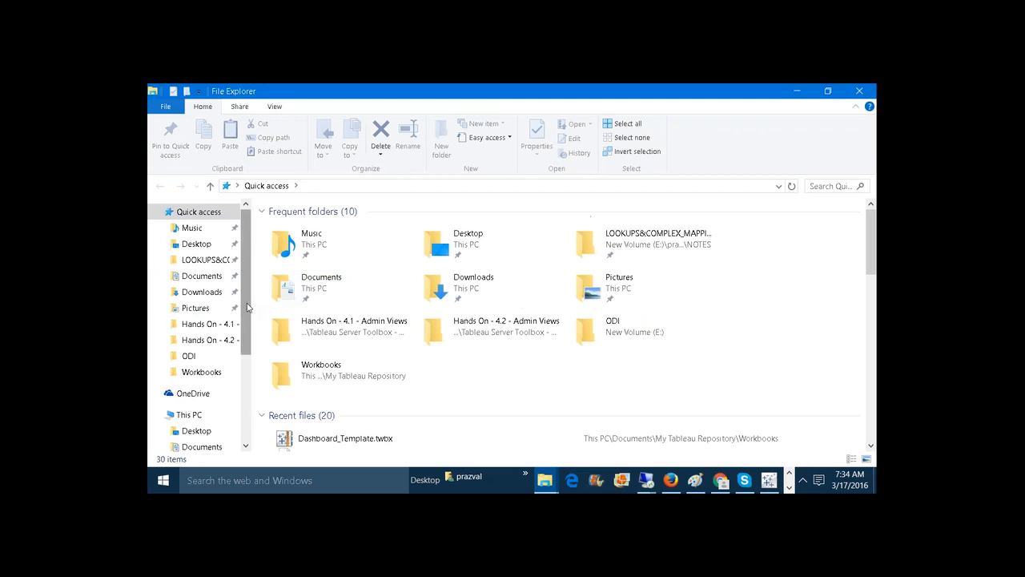
{"action": "scroll", "coordinate": [241, 382], "scroll_direction": "down", "scroll_amount": 1}
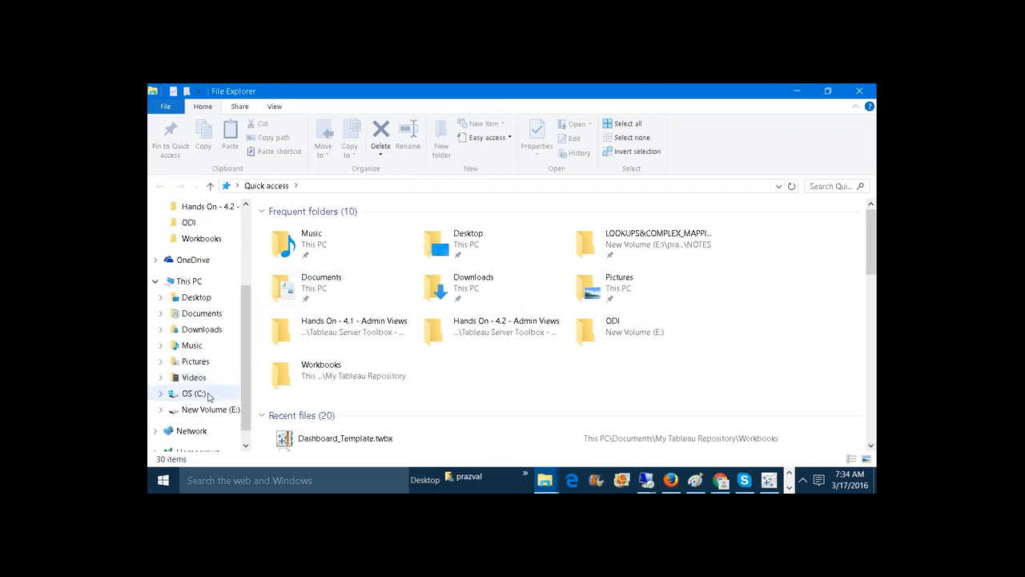
{"action": "left_click", "coordinate": [210, 315]}
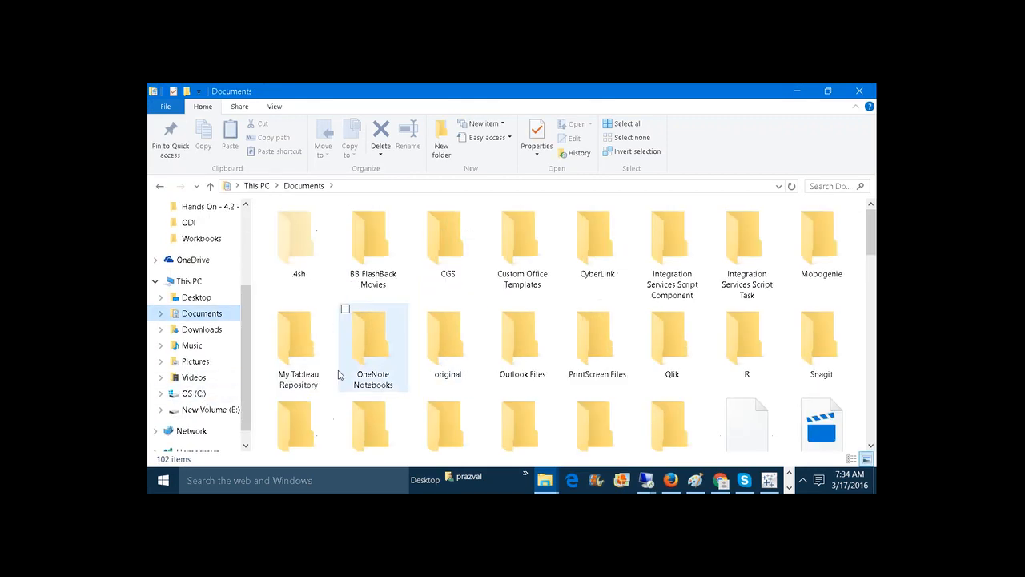
{"action": "double_click", "coordinate": [296, 352]}
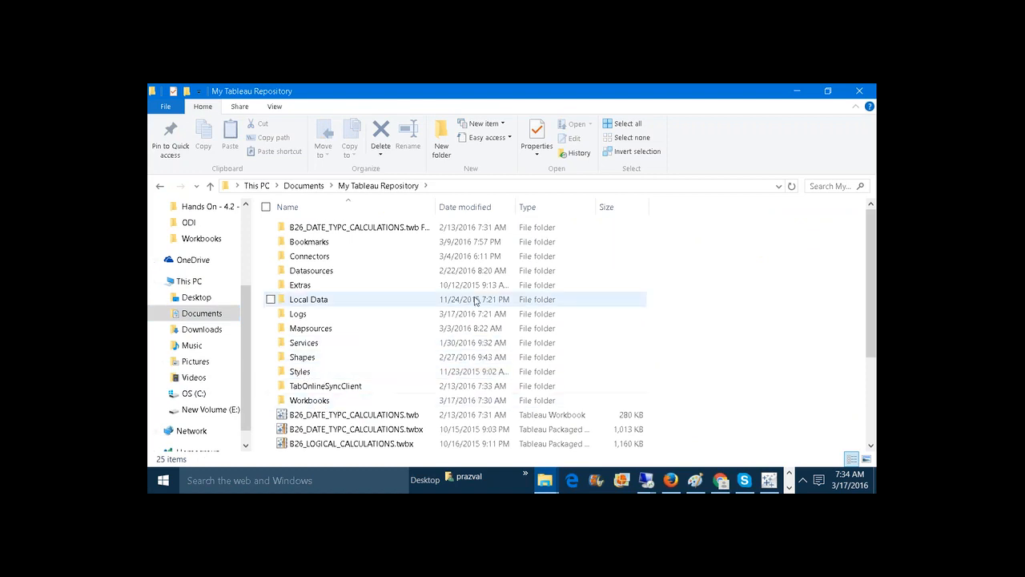
{"action": "scroll", "coordinate": [871, 321], "scroll_direction": "down", "scroll_amount": 3}
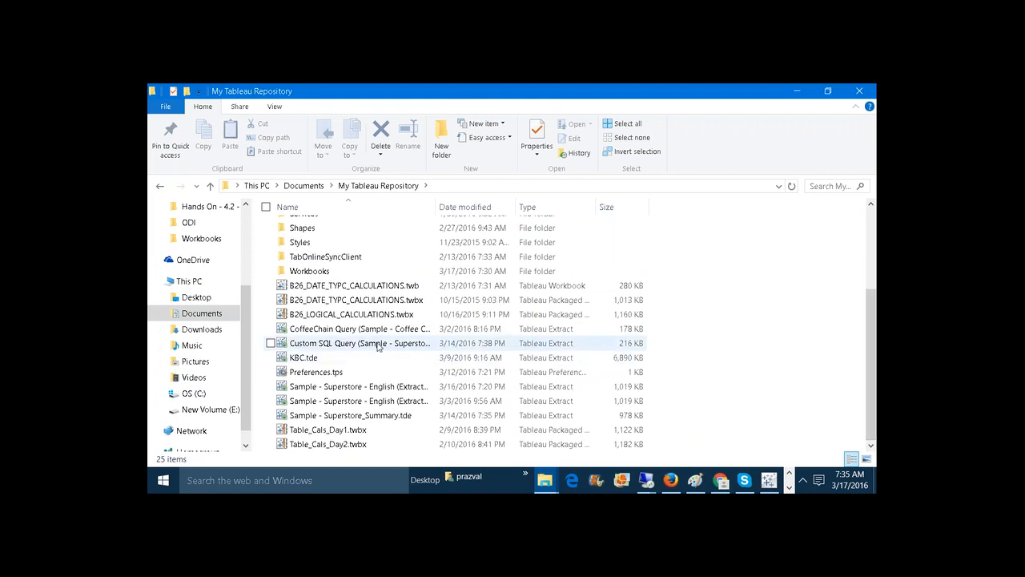
{"action": "left_click", "coordinate": [309, 373]}
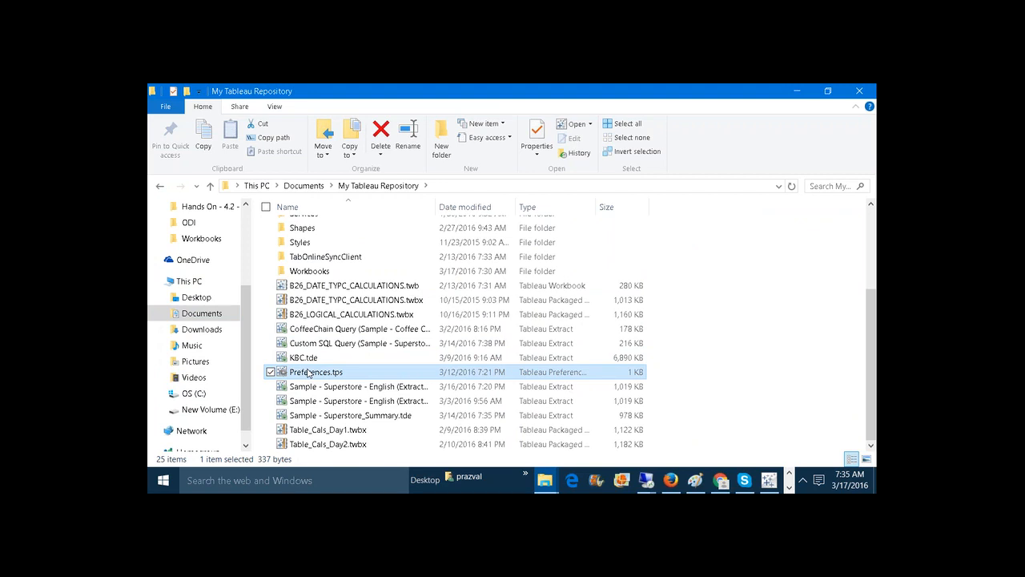
{"action": "right_click", "coordinate": [308, 373]}
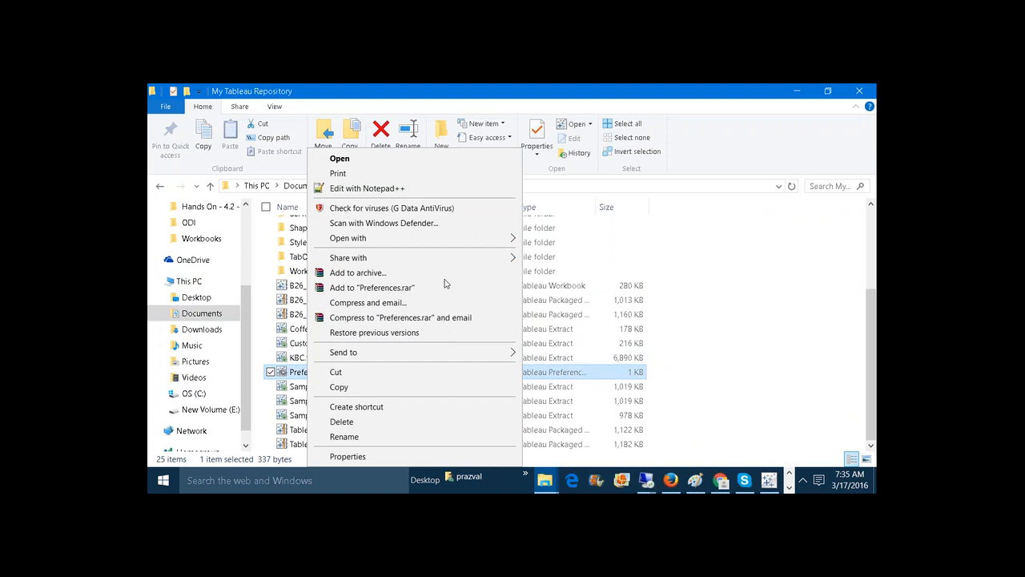
{"action": "left_click", "coordinate": [422, 192]}
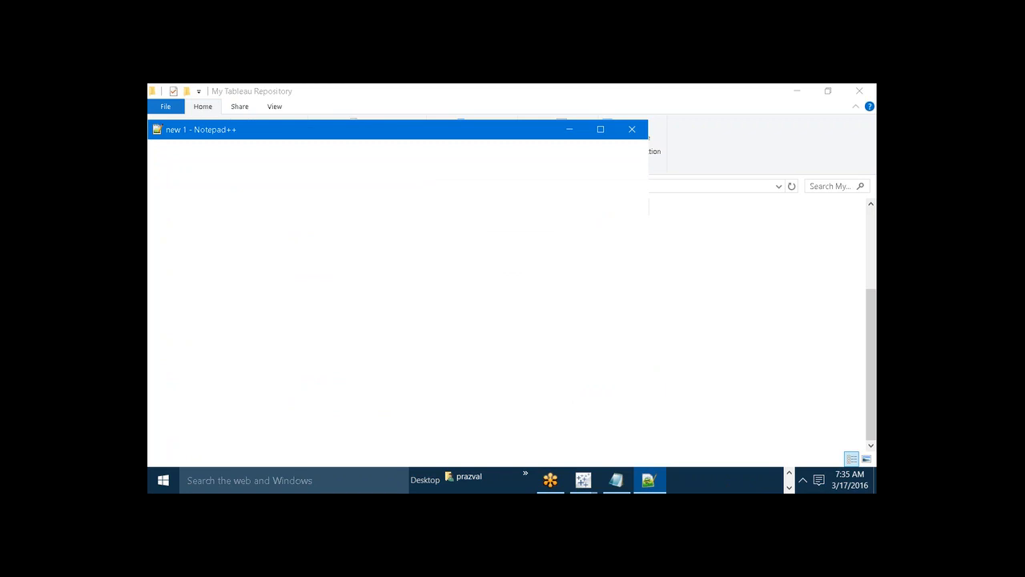
{"action": "key", "text": "super+r"}
{"action": "type", "text": "notepad"}
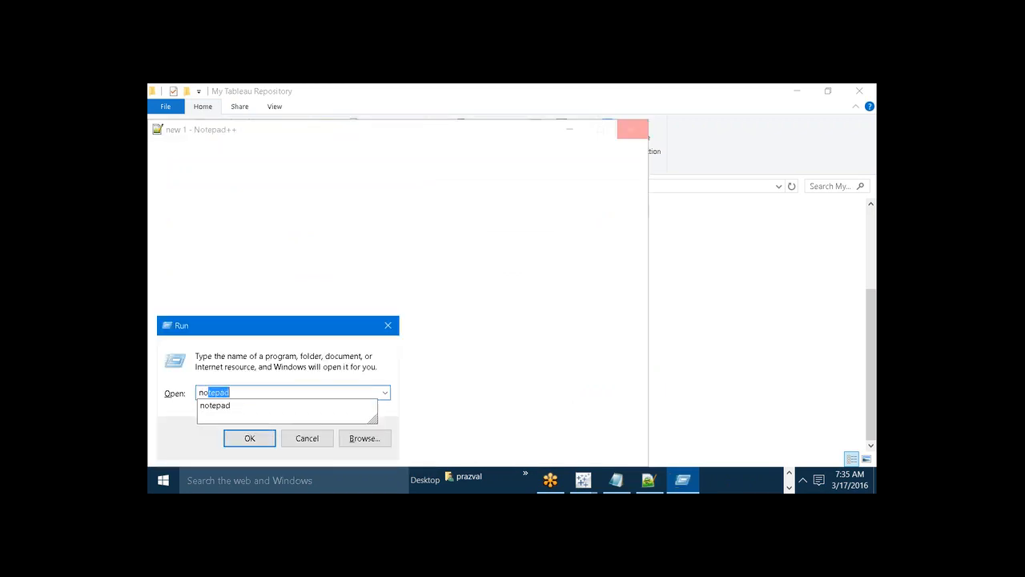
{"action": "key", "text": "Return"}
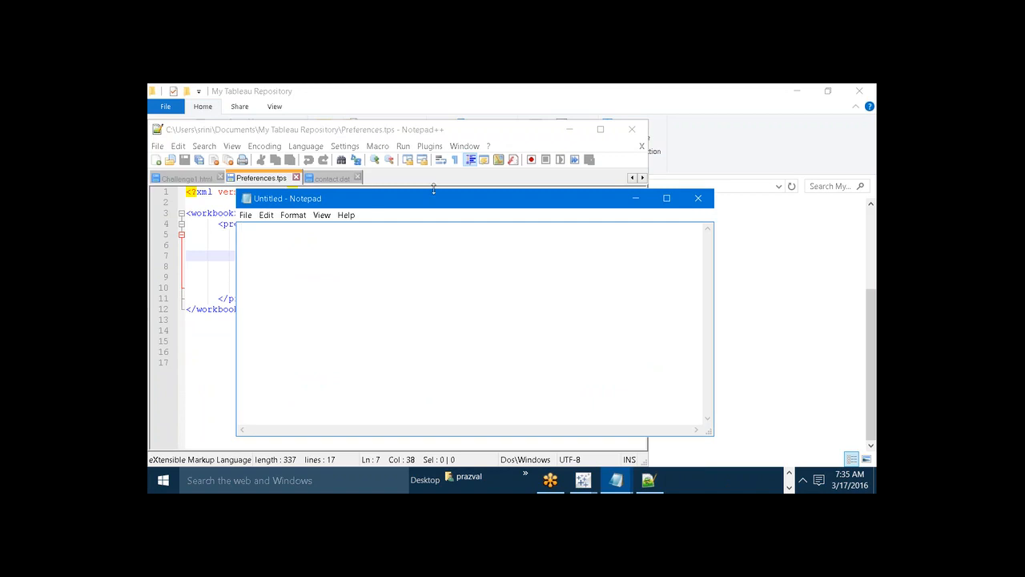
{"action": "left_click", "coordinate": [696, 199]}
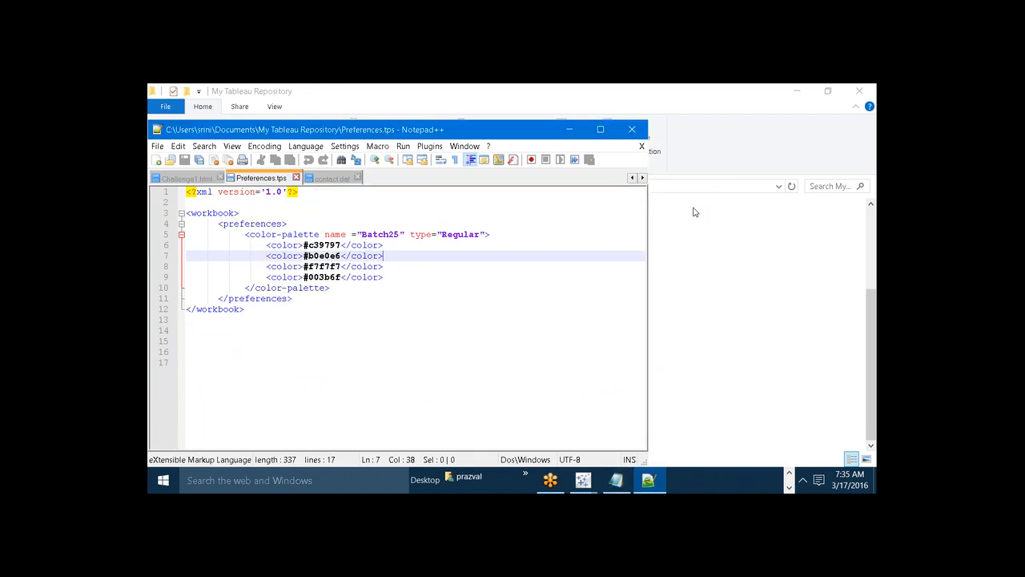
Examine how the opening and closing workbook and preferences tags enclose the contents of Preferences.tps.
{"action": "left_click", "coordinate": [222, 224]}
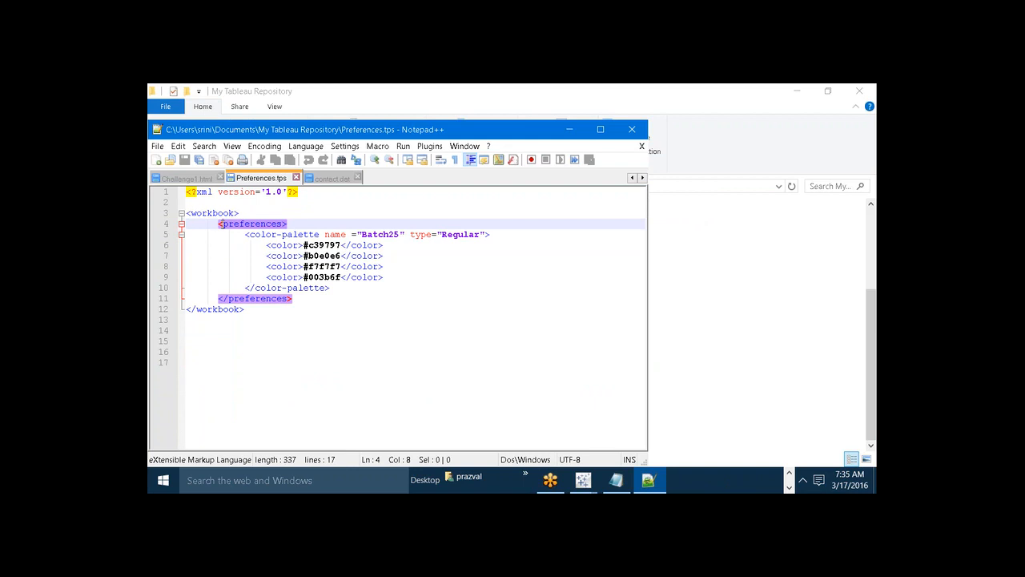
{"action": "left_click_drag", "start_coordinate": [238, 214], "coordinate": [196, 213]}
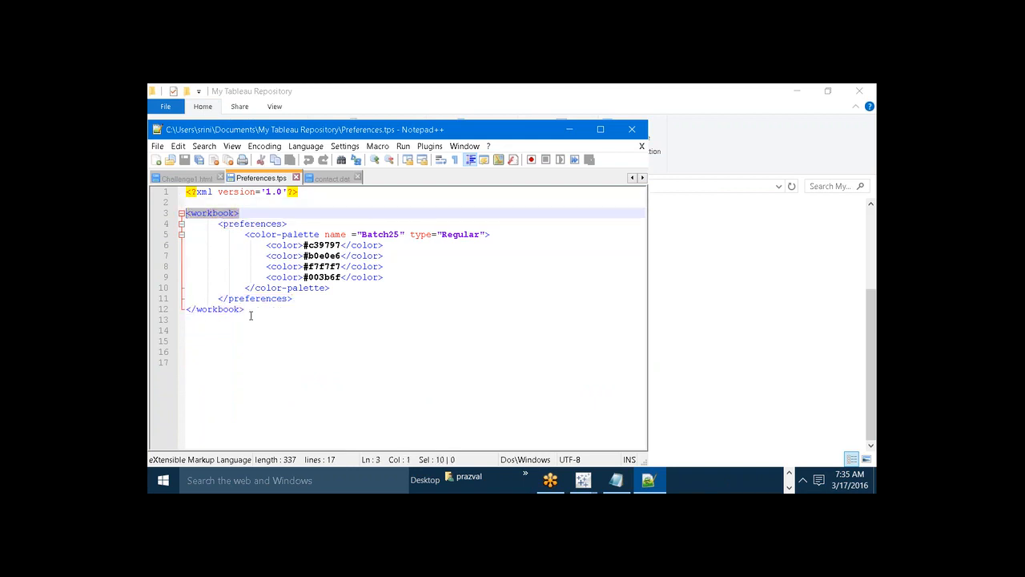
{"action": "left_click", "coordinate": [212, 309], "text": "ctrl"}
{"action": "left_click_drag", "start_coordinate": [212, 309], "coordinate": [196, 309]}
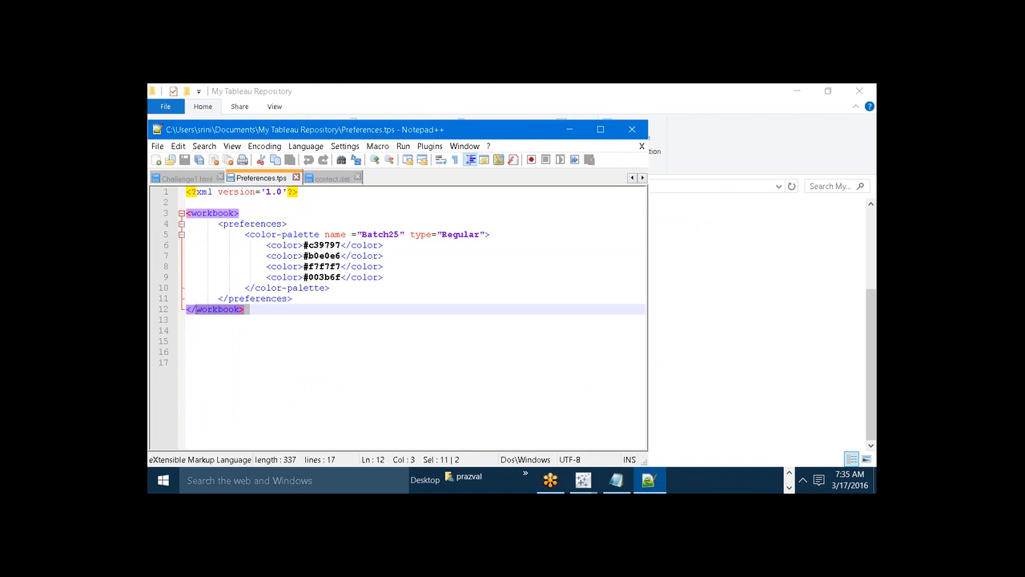
{"action": "left_click", "coordinate": [223, 224]}
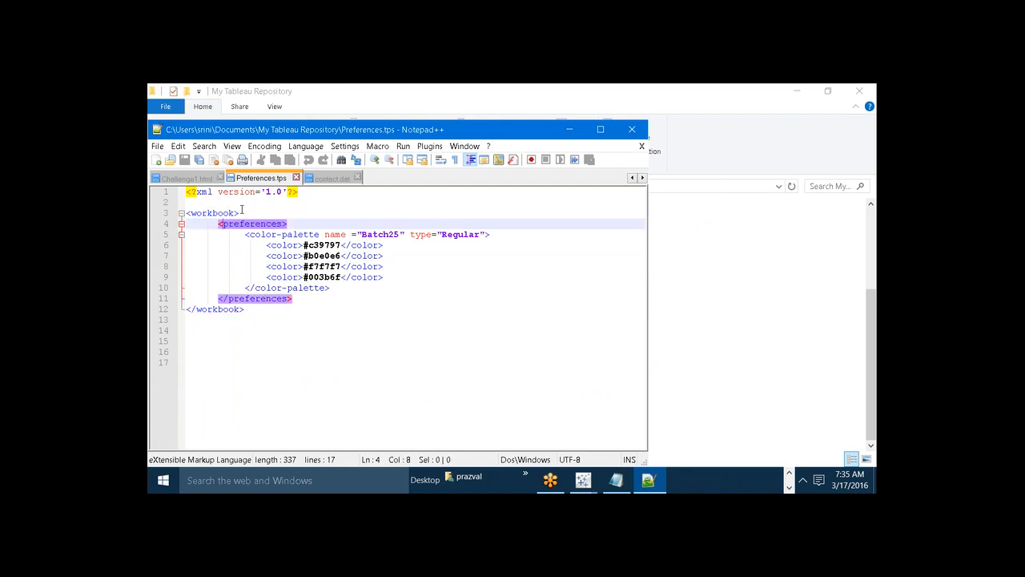
{"action": "left_click", "coordinate": [241, 211]}
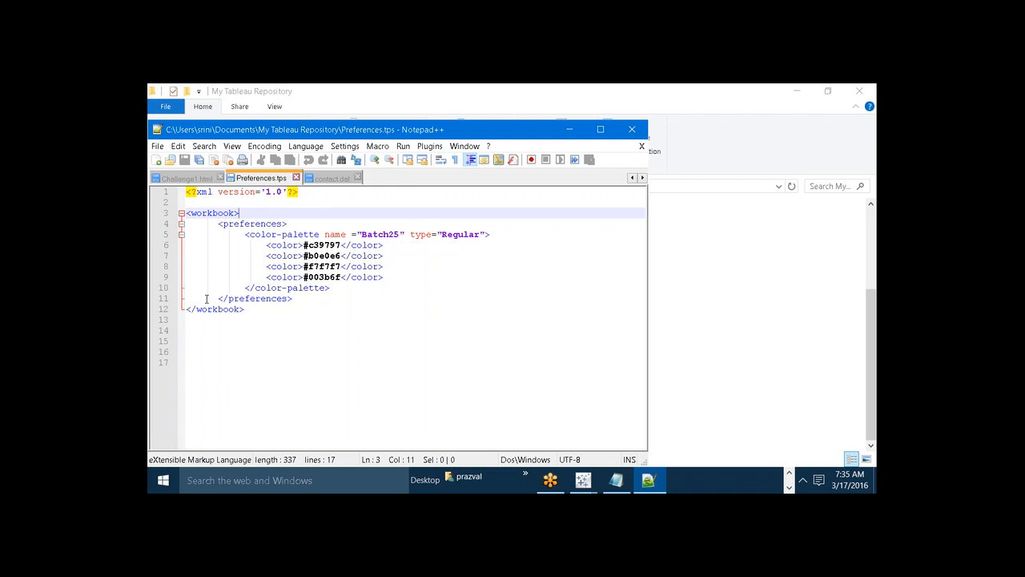
{"action": "left_click", "coordinate": [192, 211]}
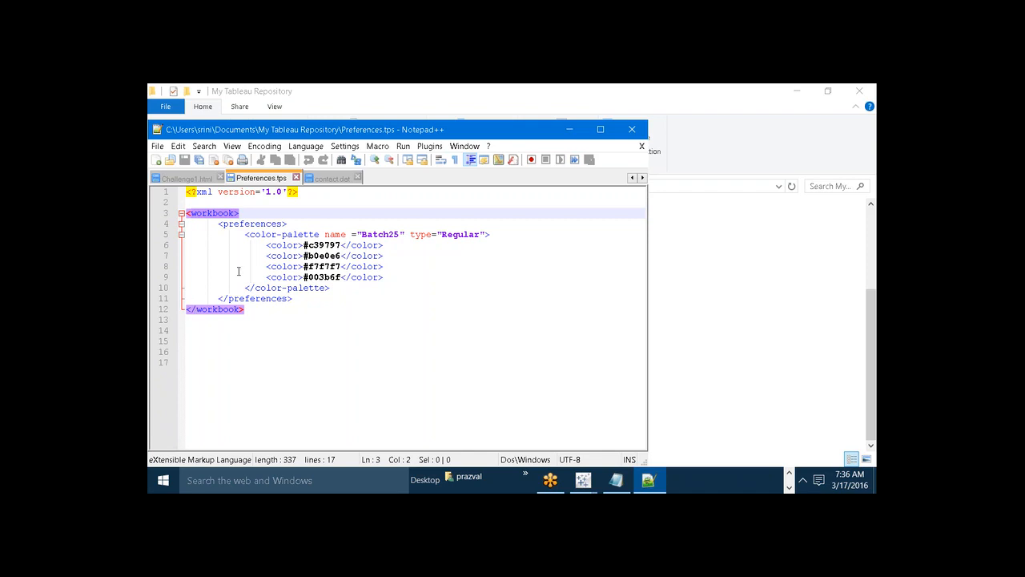
{"action": "left_click", "coordinate": [229, 227]}
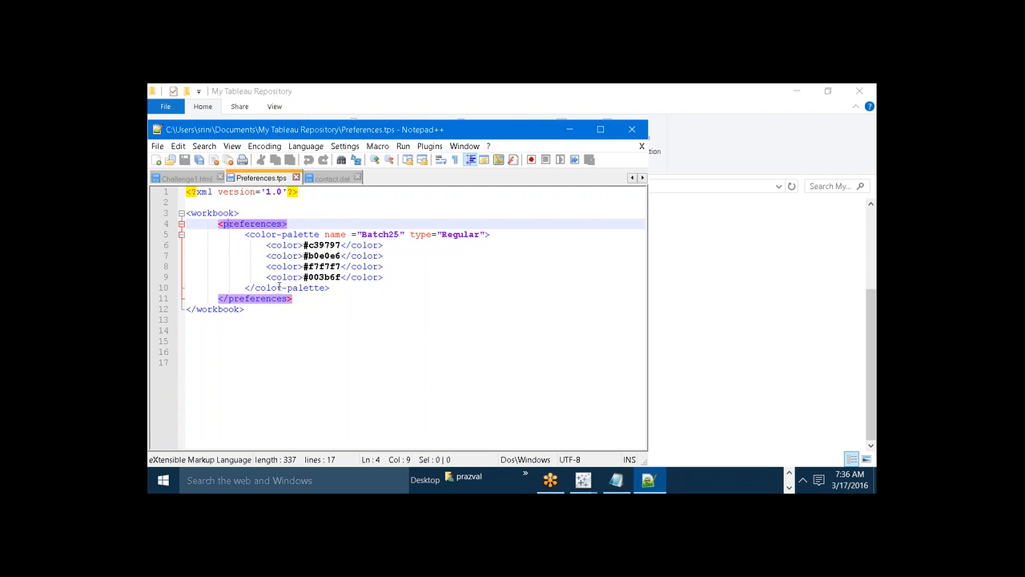
Examine the Batch25 color-palette tag and its nested color entries with their hexadecimal codes.
{"action": "left_click", "coordinate": [252, 233]}
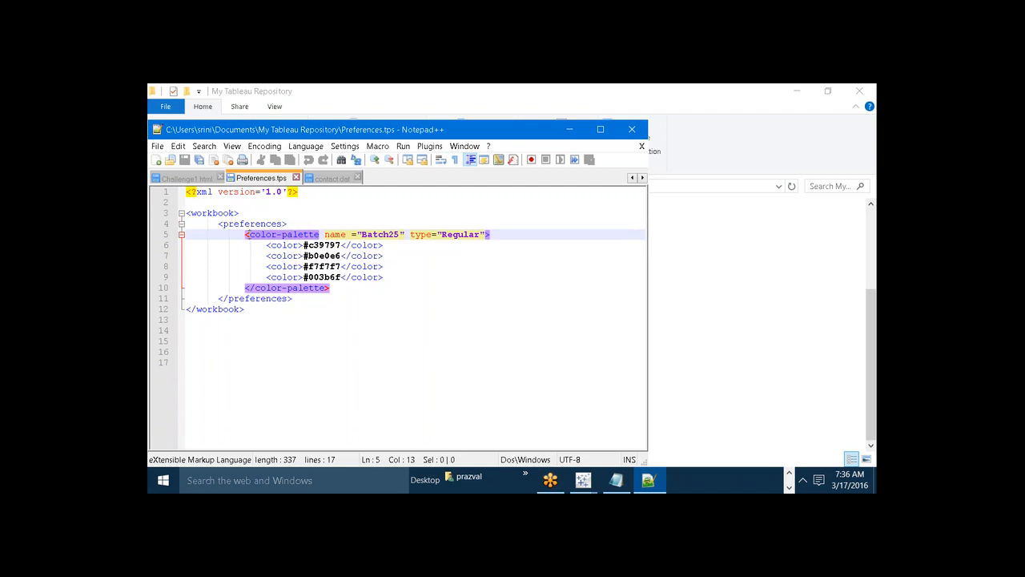
{"action": "left_click", "coordinate": [285, 246]}
{"action": "left_click", "coordinate": [289, 256]}
{"action": "left_click", "coordinate": [293, 266]}
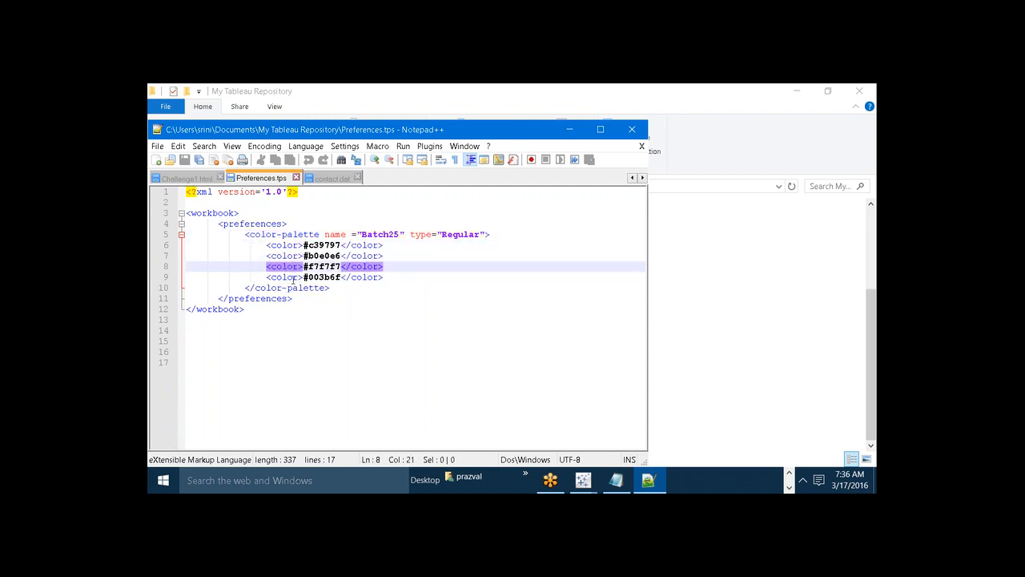
{"action": "left_click", "coordinate": [293, 277]}
{"action": "left_click", "coordinate": [293, 265]}
{"action": "left_click", "coordinate": [290, 256]}
{"action": "left_click", "coordinate": [289, 245]}
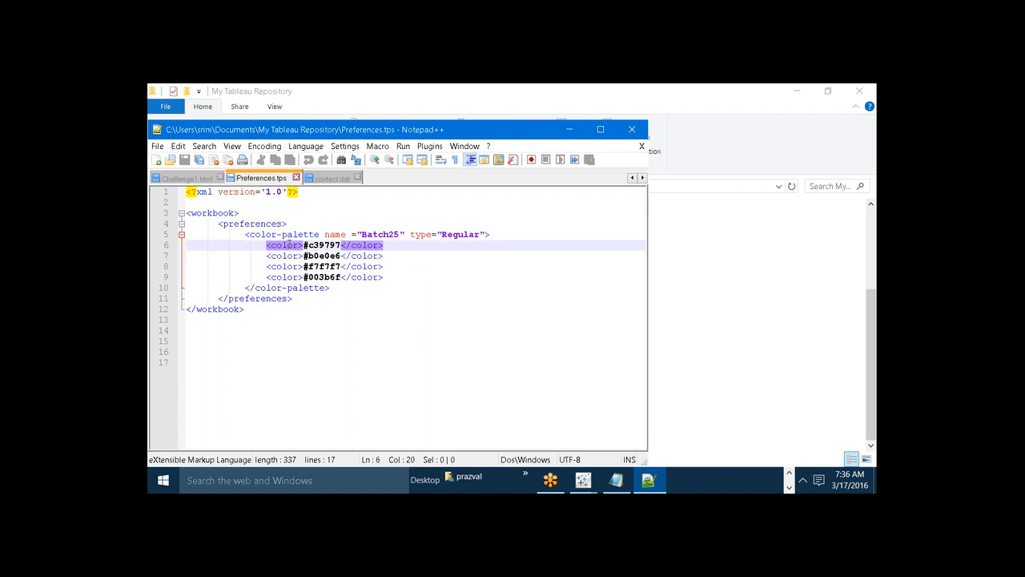
Copy the Batch25 color-palette opening tag to a new line below that palette and rename the copy CGS, keeping type Regular.
{"action": "left_click", "coordinate": [336, 288]}
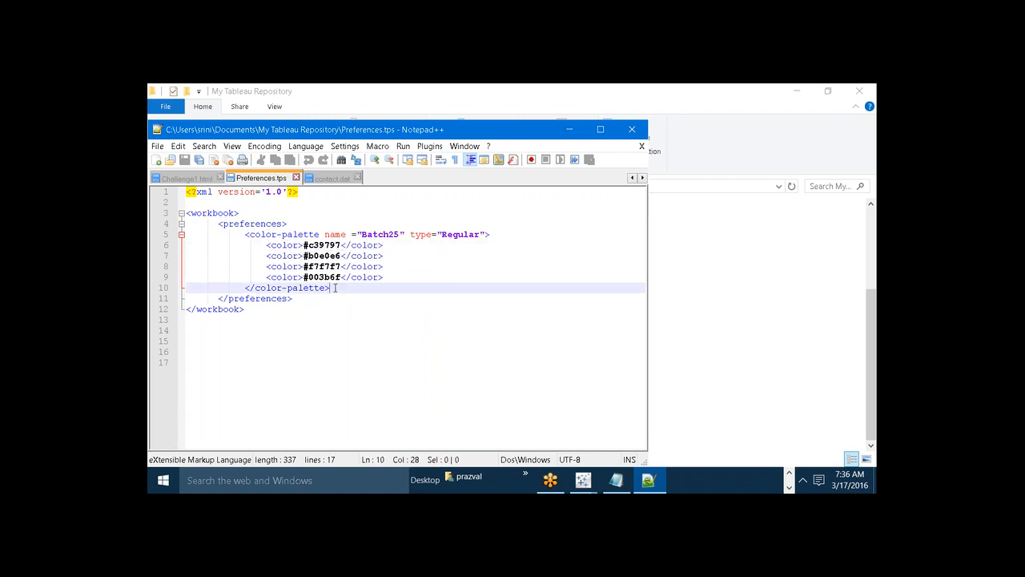
{"action": "key", "text": "Return"}
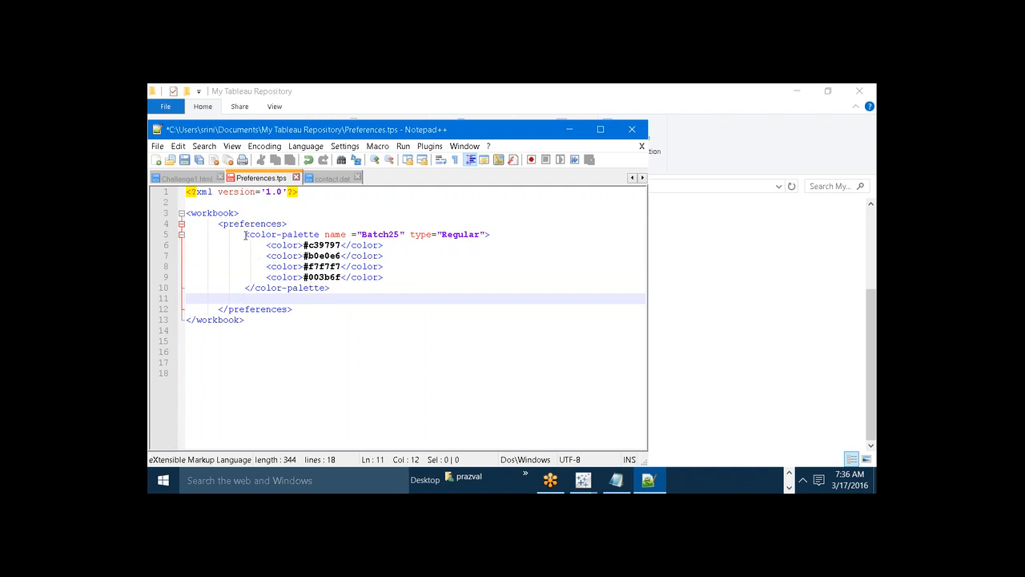
{"action": "left_click_drag", "start_coordinate": [245, 234], "coordinate": [492, 239]}
{"action": "key", "text": "ctrl+c"}
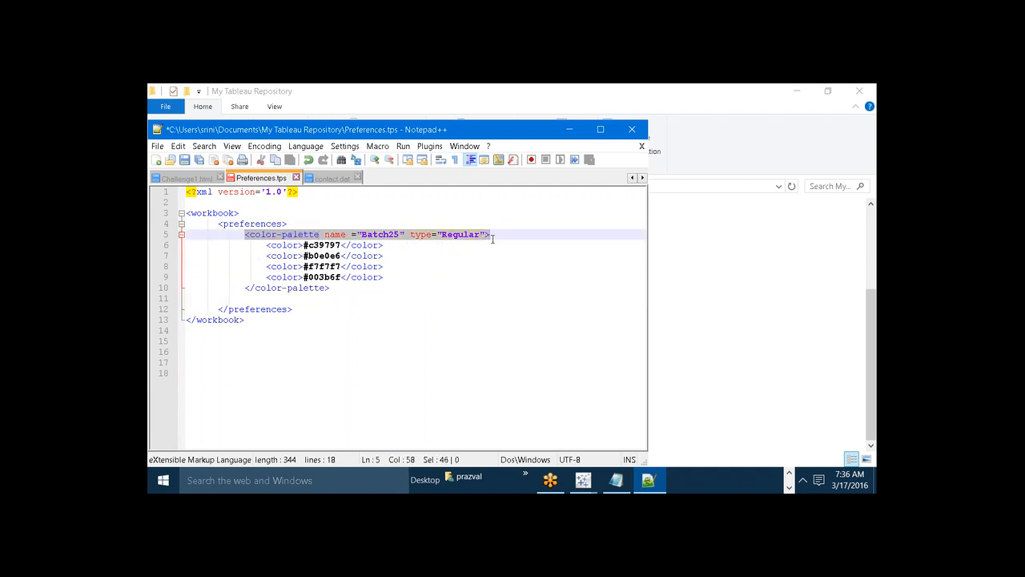
{"action": "left_click", "coordinate": [336, 286]}
{"action": "key", "text": "Return"}
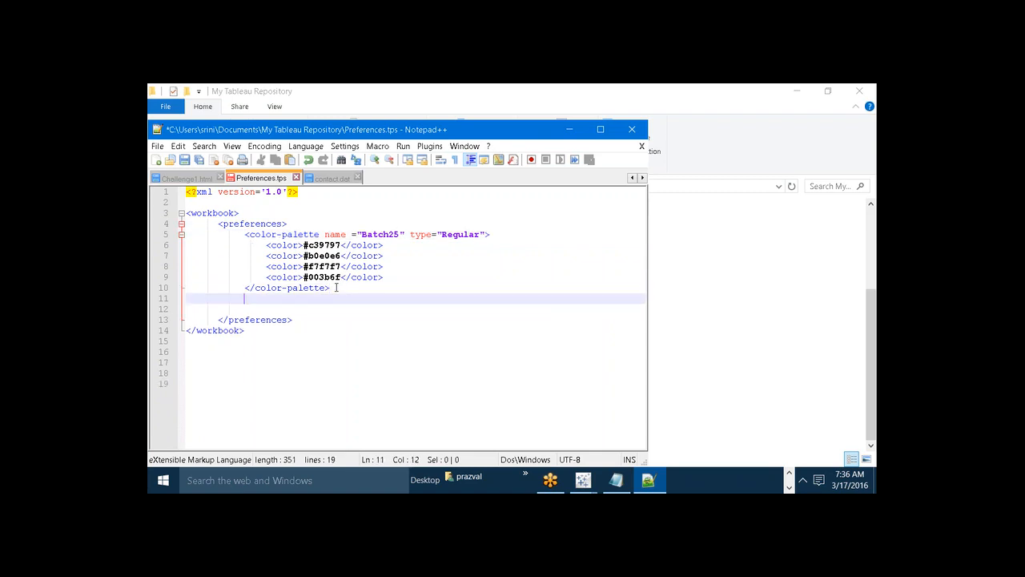
{"action": "key", "text": "ctrl+v"}
{"action": "left_click", "coordinate": [397, 299]}
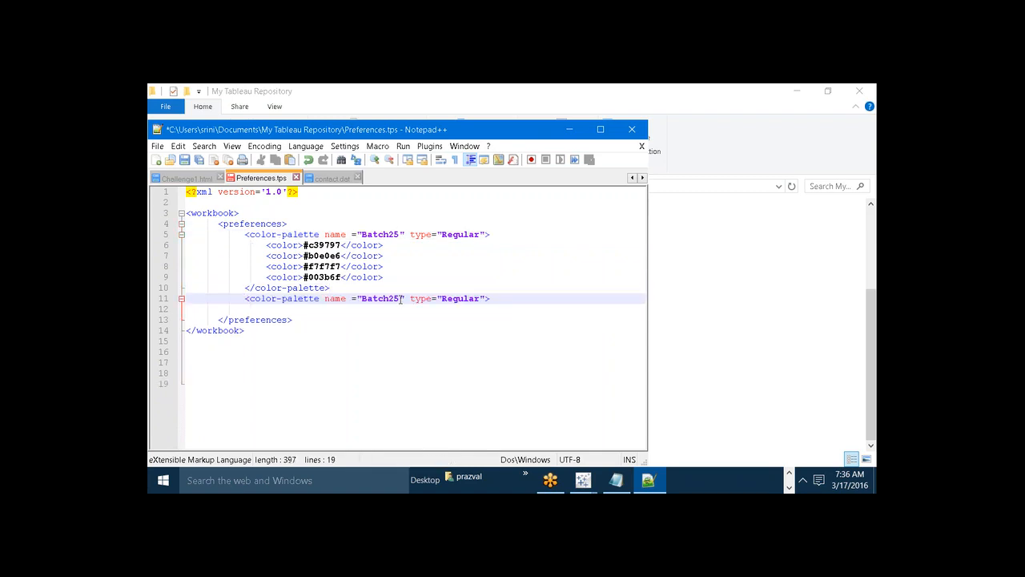
{"action": "key", "text": "BackSpace"}
{"action": "key", "text": "BackSpace"}
{"action": "key", "text": "BackSpace"}
{"action": "key", "text": "BackSpace"}
{"action": "key", "text": "BackSpace"}
{"action": "key", "text": "BackSpace"}
{"action": "key", "text": "BackSpace"}
{"action": "type", "text": "CGS"}
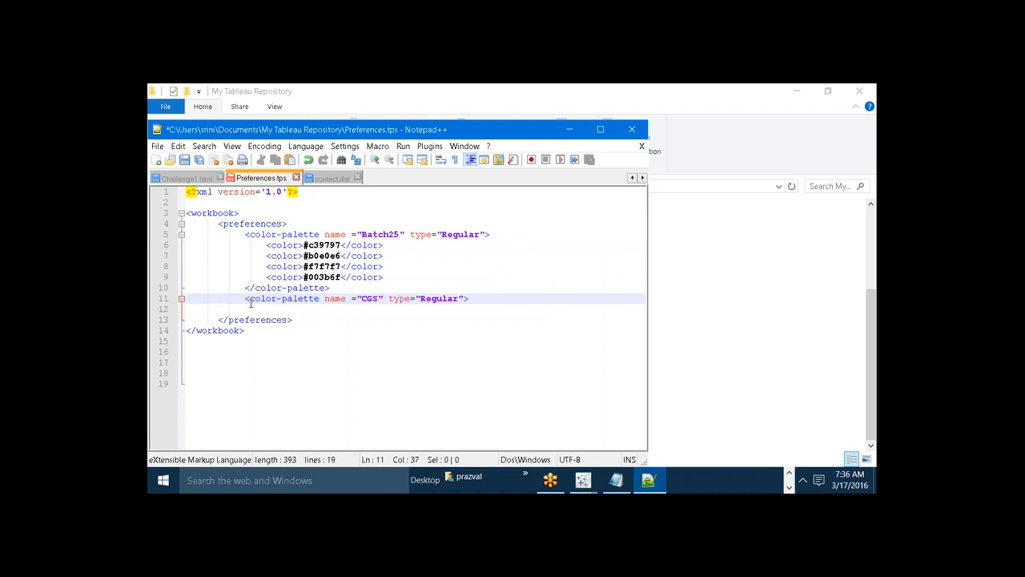
Copy the closing color-palette tag onto a new line below the CGS palette's opening tag.
{"action": "left_click_drag", "start_coordinate": [245, 288], "coordinate": [330, 289]}
{"action": "key", "text": "ctrl+c"}
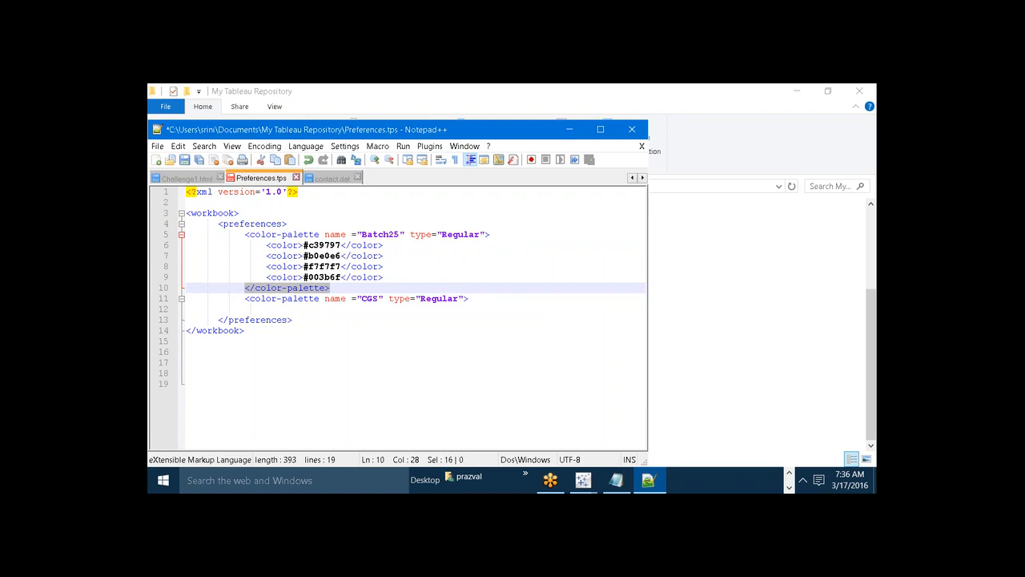
{"action": "left_click", "coordinate": [477, 298]}
{"action": "key", "text": "Return"}
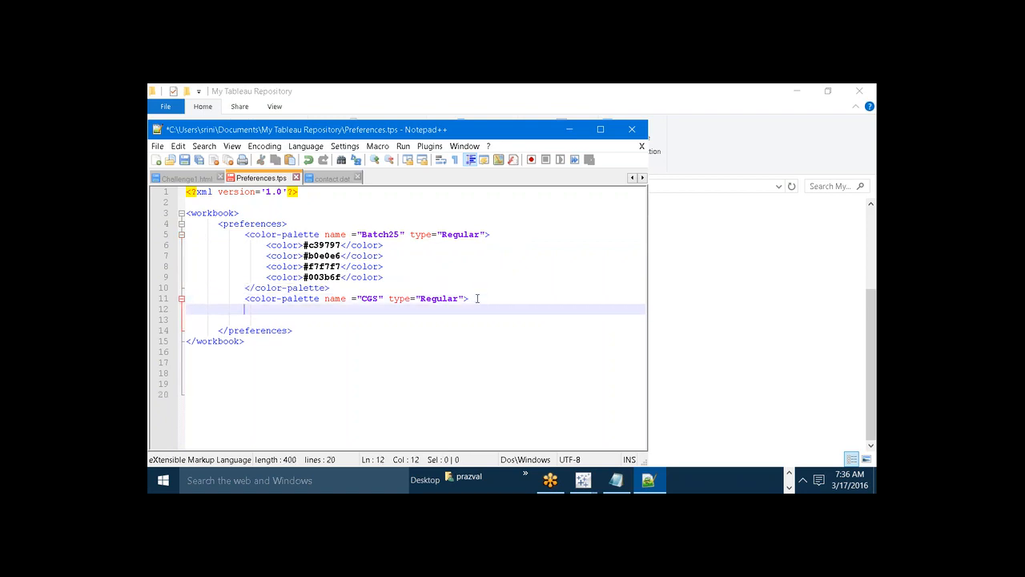
{"action": "key", "text": "ctrl+v"}
Insert a line inside the CGS palette containing an opening <color> tag.
{"action": "key", "text": "Home"}
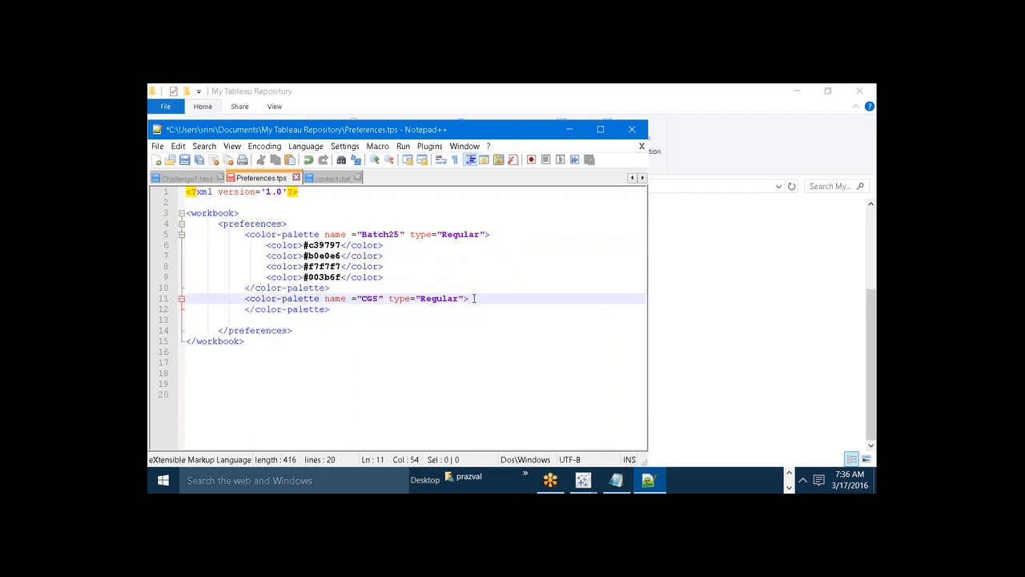
{"action": "key", "text": "Return"}
{"action": "key", "text": "Up"}
{"action": "type", "text": "<"}
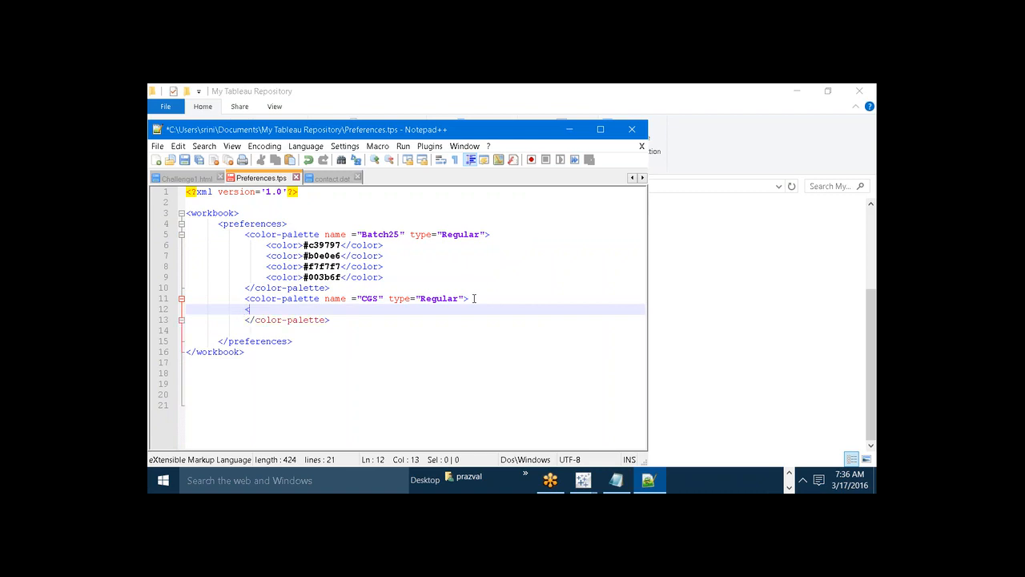
{"action": "type", "text": "color>"}
Switch to Firefox, search the web for "hexadecimal codes for colors" and open the Color Hex Color Codes site.
{"action": "left_click", "coordinate": [789, 473]}
{"action": "mouse_move", "coordinate": [678, 481]}
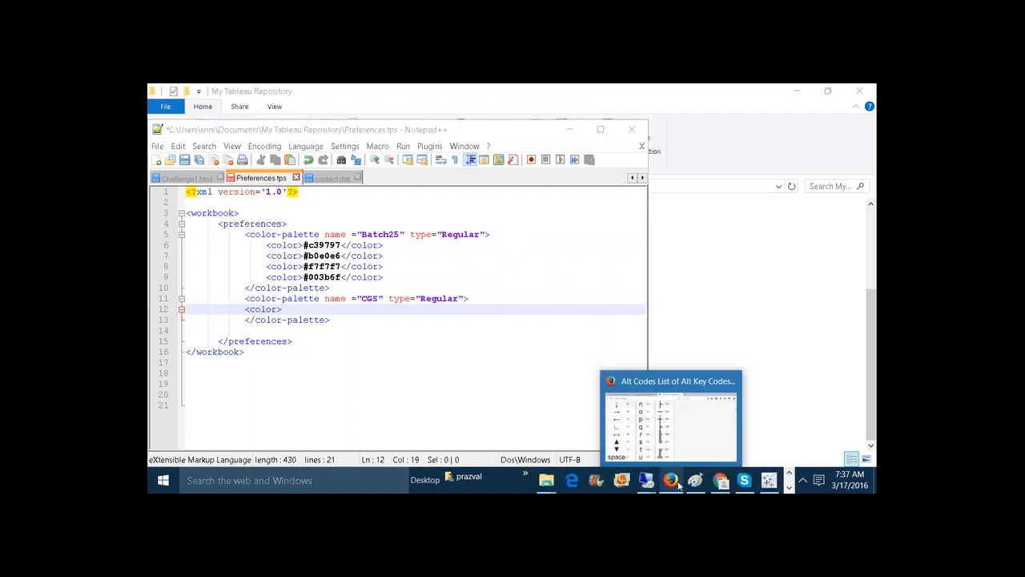
{"action": "left_click", "coordinate": [680, 455]}
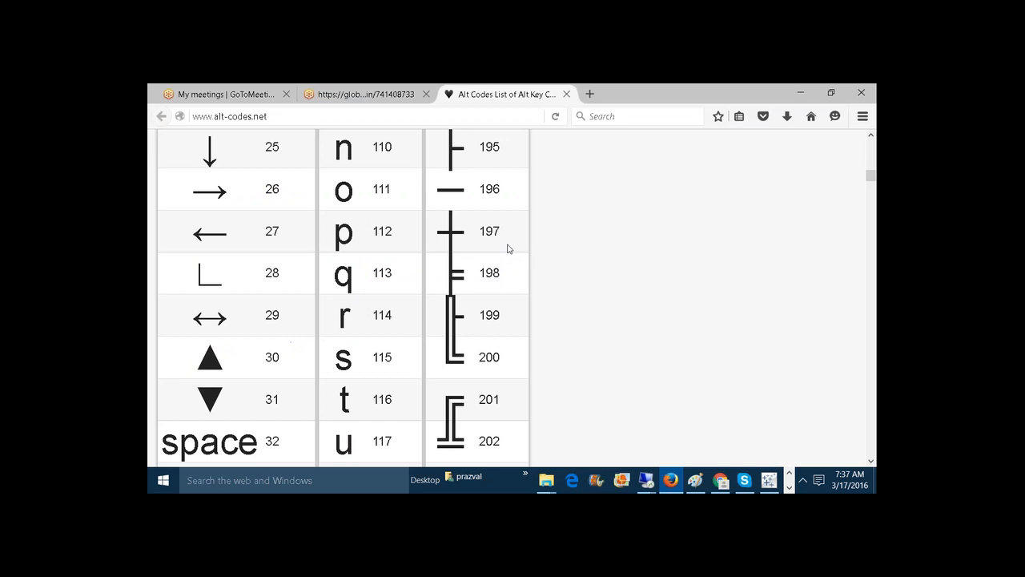
{"action": "left_click", "coordinate": [393, 119]}
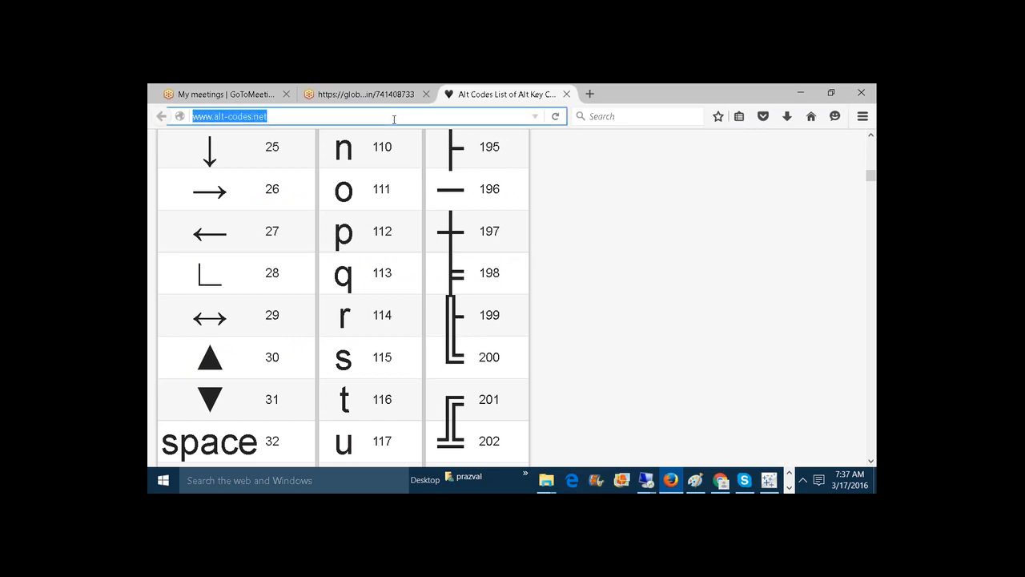
{"action": "type", "text": "hexadecima"}
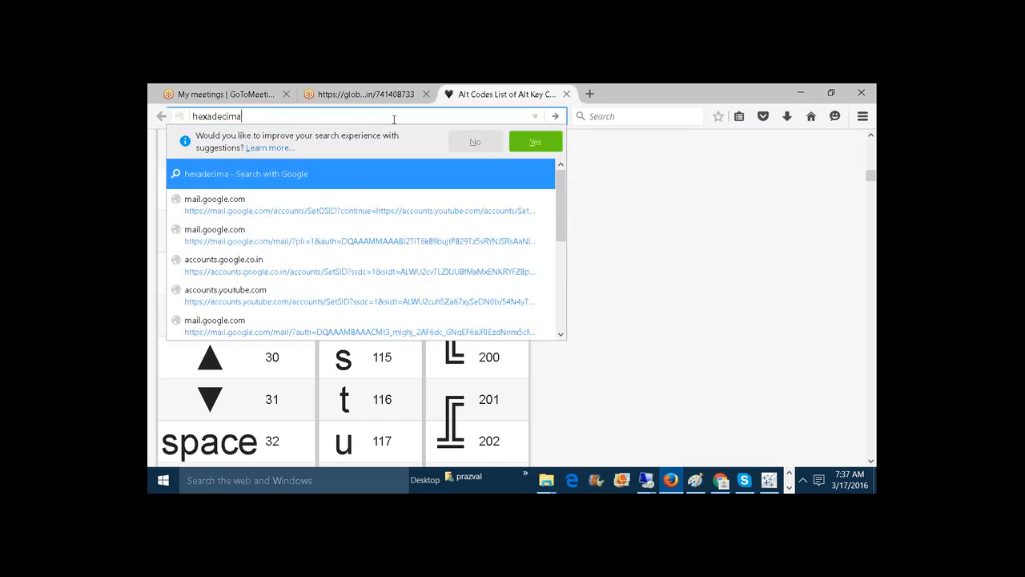
{"action": "type", "text": "l codes"}
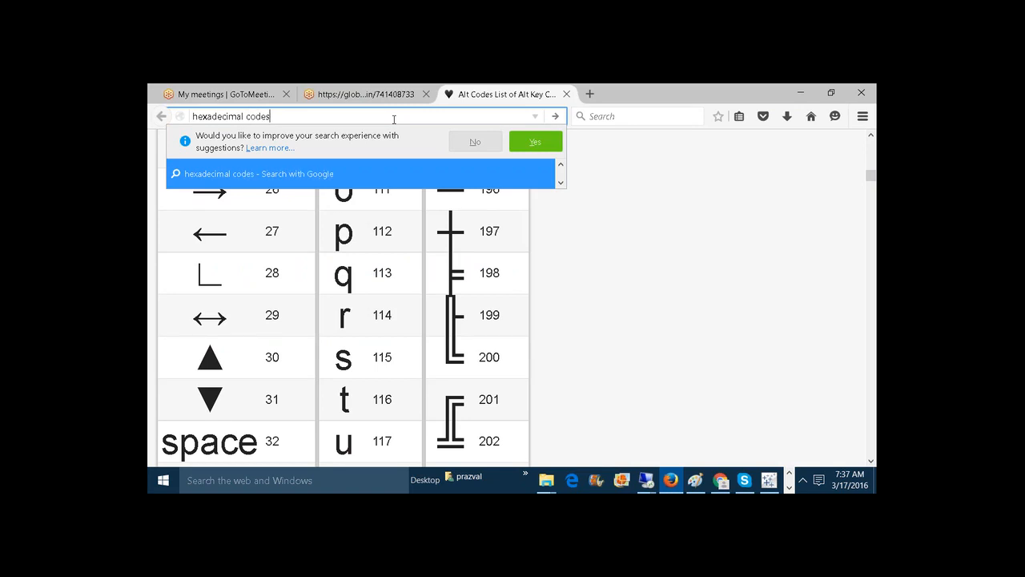
{"action": "type", "text": " for colors"}
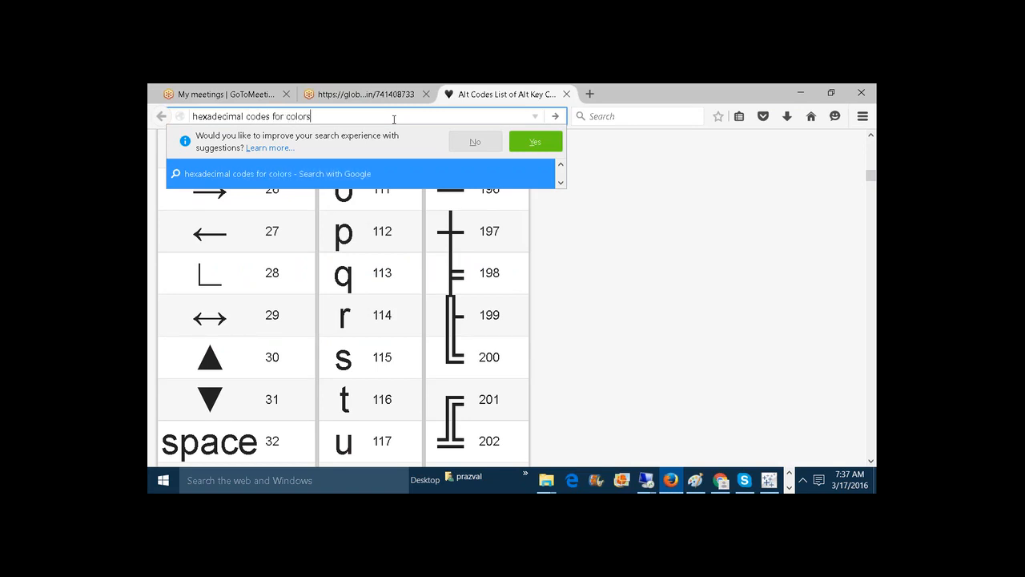
{"action": "key", "text": "Return"}
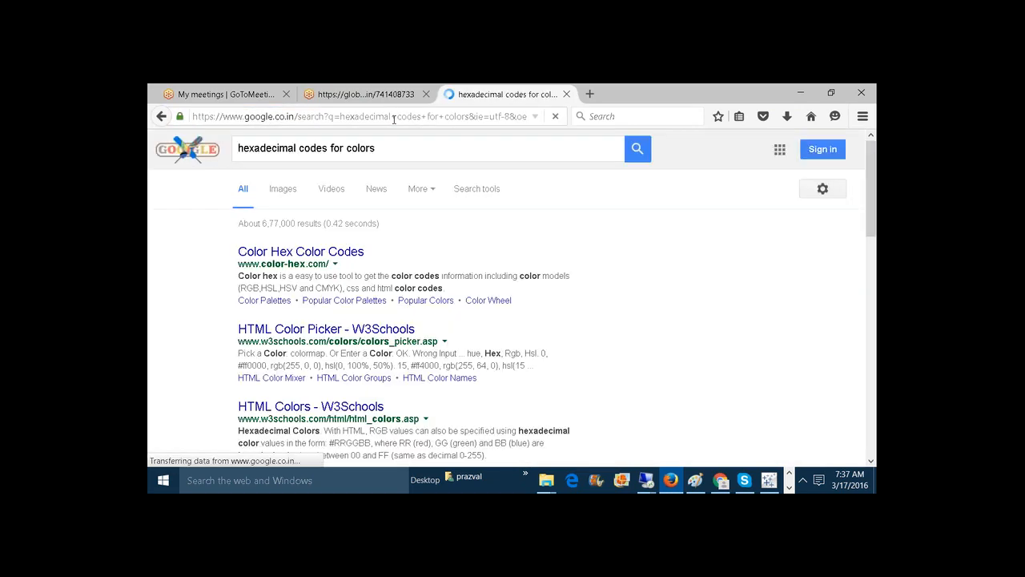
{"action": "left_click", "coordinate": [337, 257]}
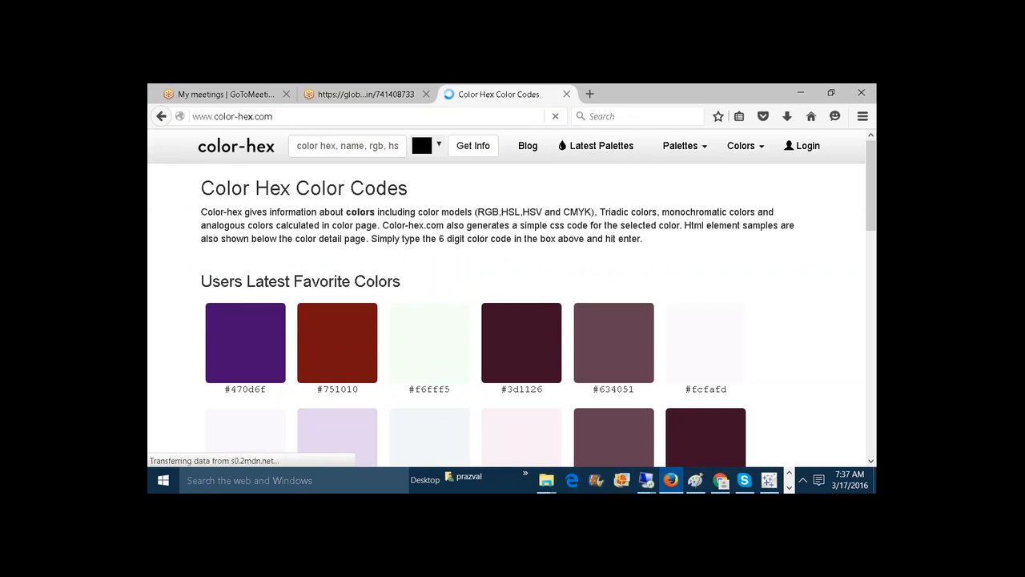
Copy the dark green swatch's code #0a6d3d into the CGS palette's open color tag in Notepad++ and close the tag.
{"action": "scroll", "coordinate": [871, 205], "scroll_direction": "down", "scroll_amount": 2}
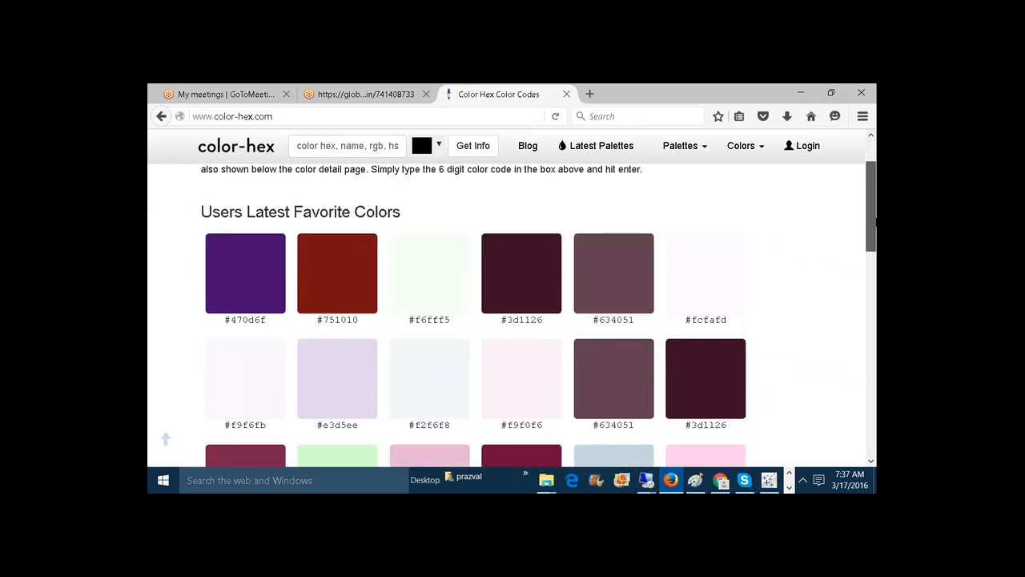
{"action": "scroll", "coordinate": [871, 205], "scroll_direction": "down", "scroll_amount": 7}
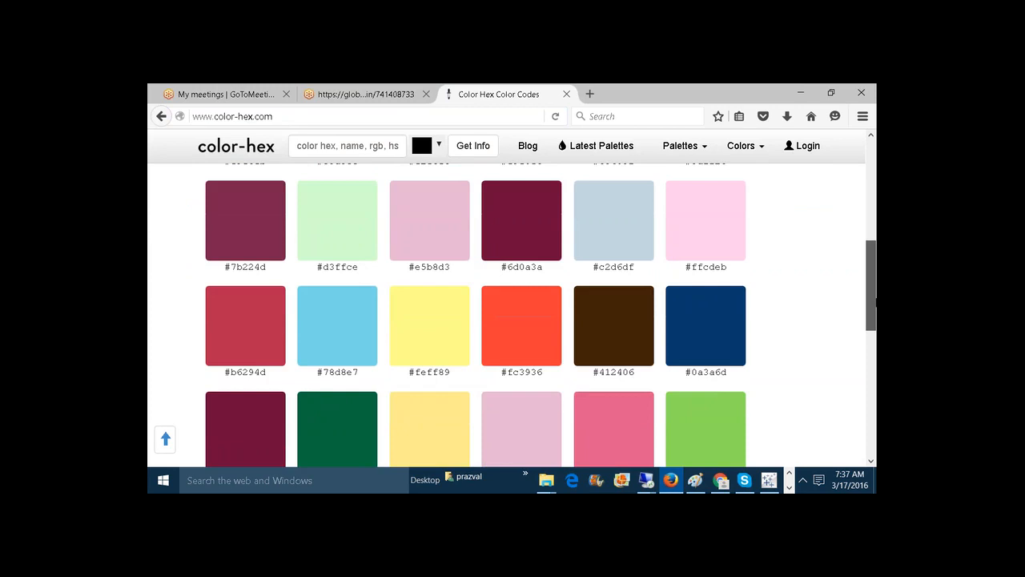
{"action": "scroll", "coordinate": [535, 312], "scroll_direction": "down", "scroll_amount": 4}
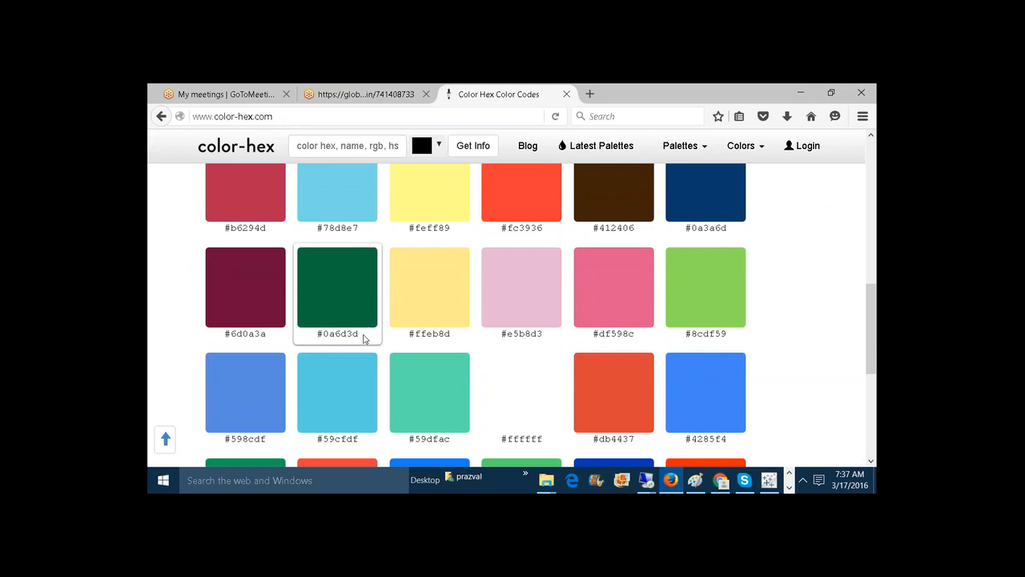
{"action": "left_click_drag", "start_coordinate": [362, 337], "coordinate": [319, 339]}
{"action": "key", "text": "ctrl+c"}
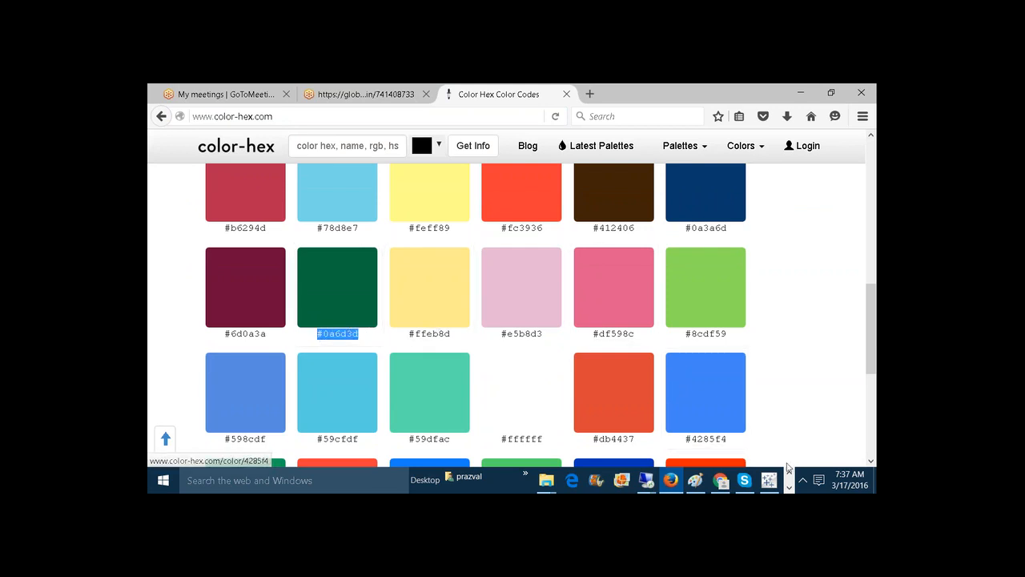
{"action": "left_click", "coordinate": [789, 487]}
{"action": "mouse_move", "coordinate": [616, 479]}
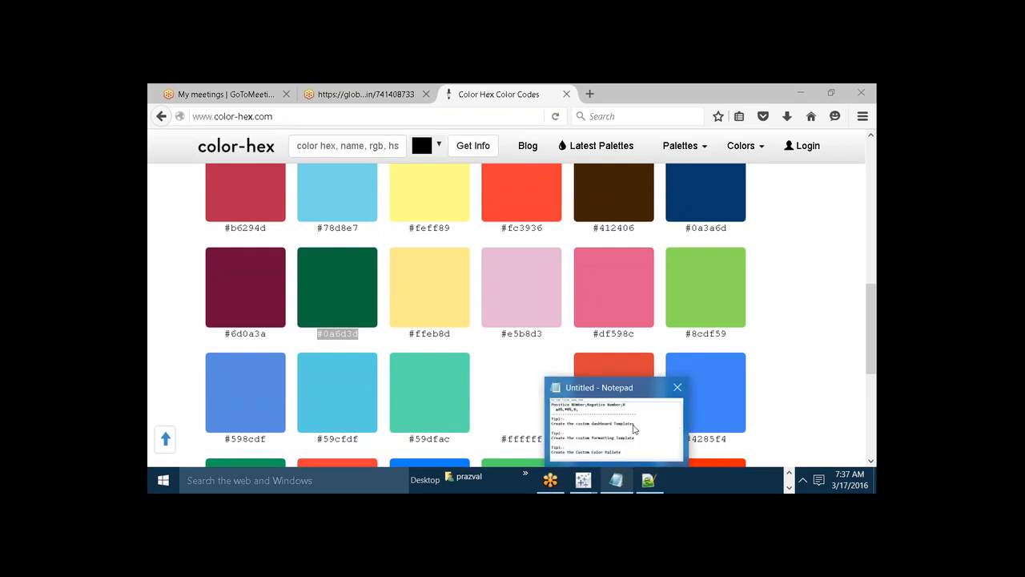
{"action": "left_click", "coordinate": [648, 480]}
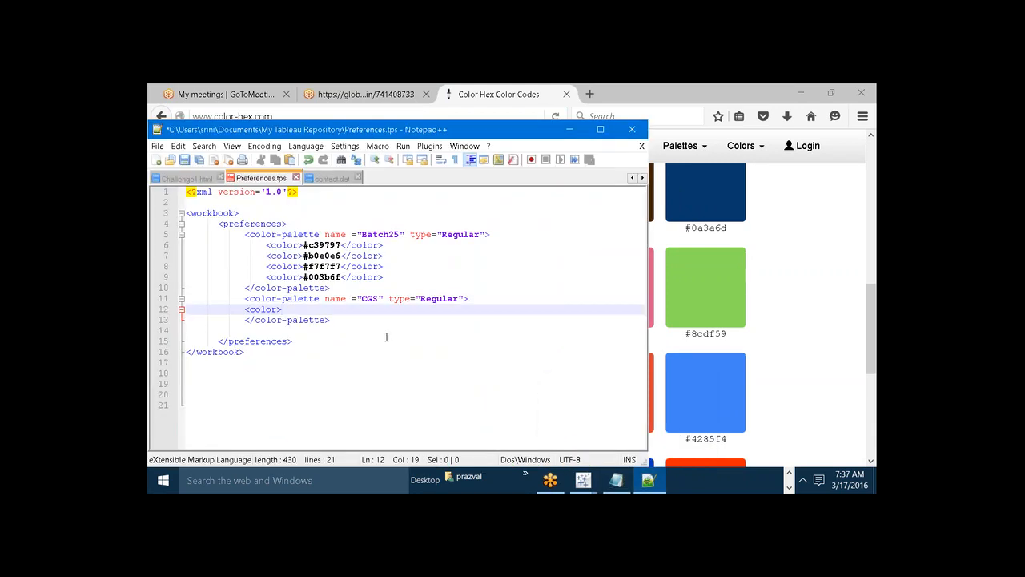
{"action": "key", "text": "ctrl+v"}
{"action": "type", "text": "</color>"}
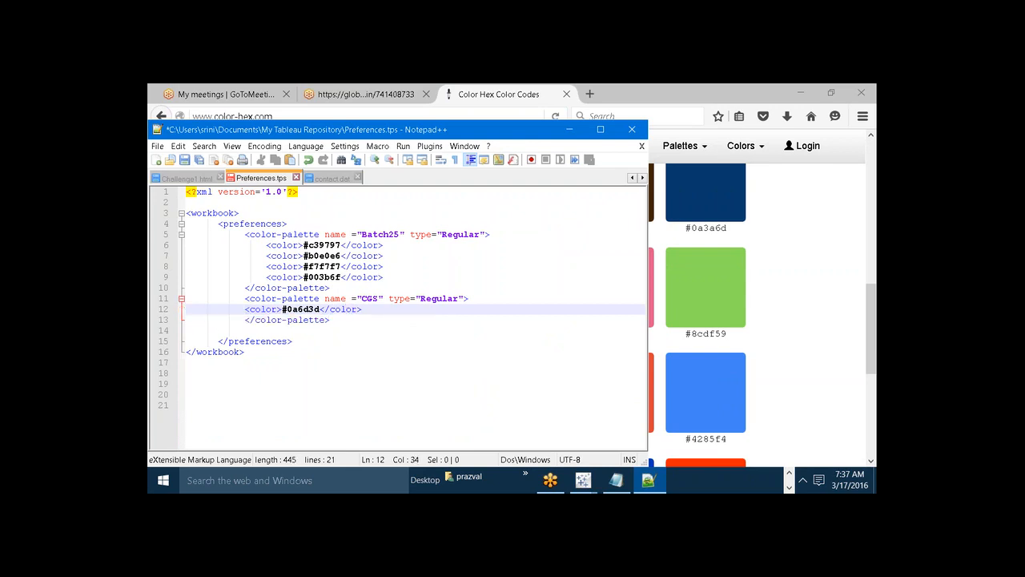
Add a second color entry to the CGS palette with the pale yellow code #ffeb8d copied from color-hex.
{"action": "key", "text": "Return"}
{"action": "type", "text": "<"}
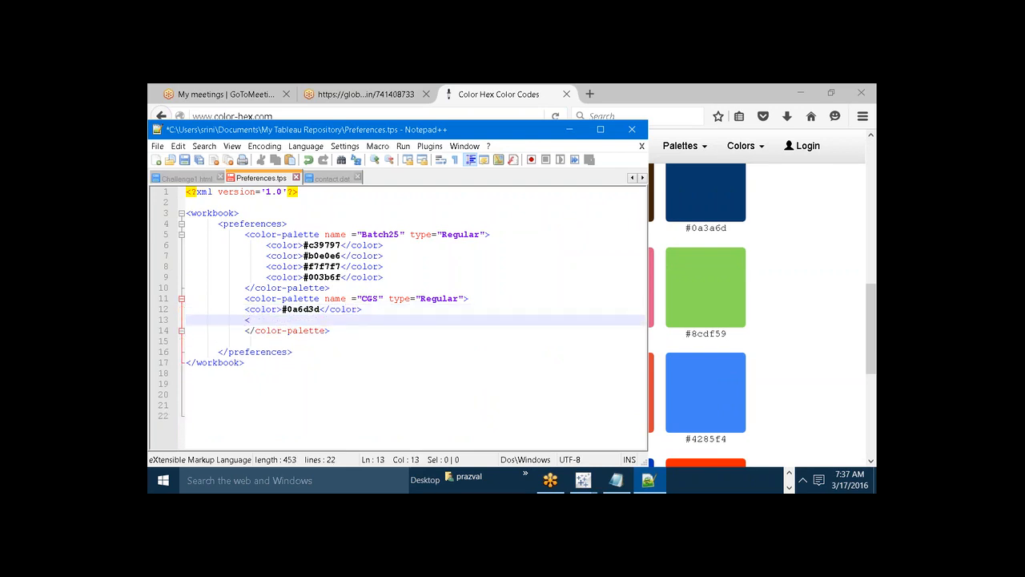
{"action": "type", "text": "color>"}
{"action": "left_click", "coordinate": [789, 473]}
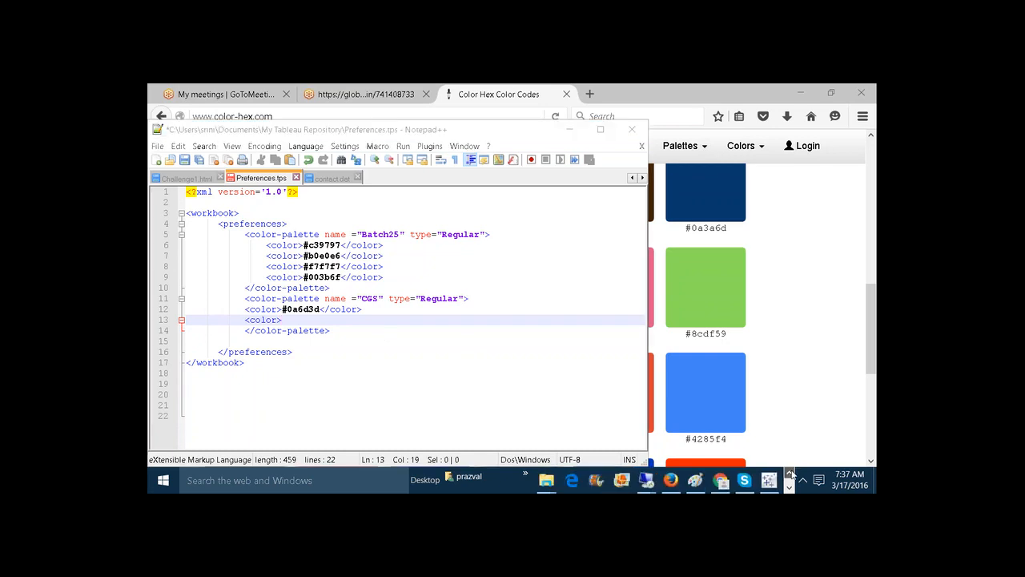
{"action": "left_click", "coordinate": [670, 480]}
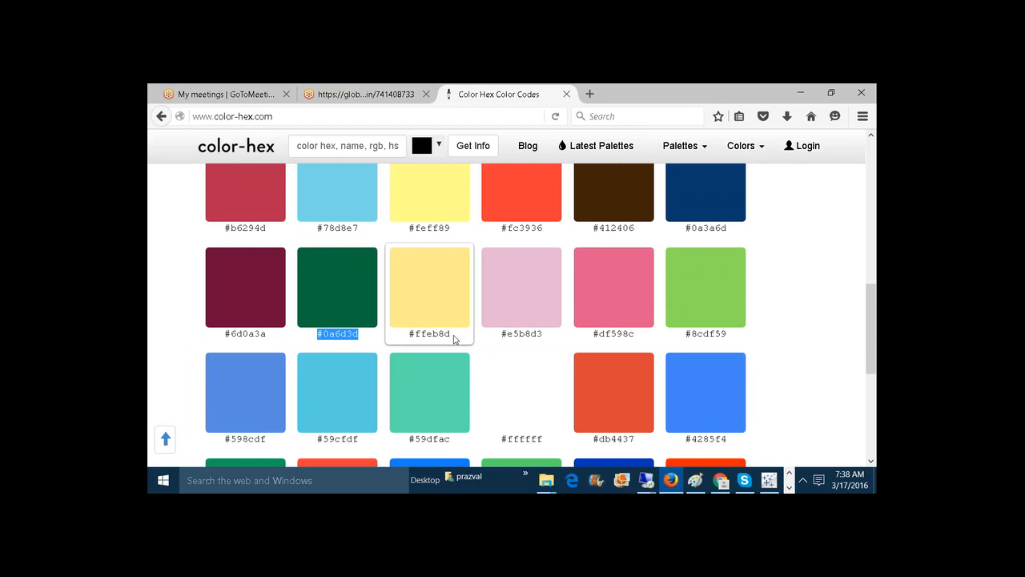
{"action": "left_click_drag", "start_coordinate": [455, 335], "coordinate": [412, 337]}
{"action": "key", "text": "ctrl+c"}
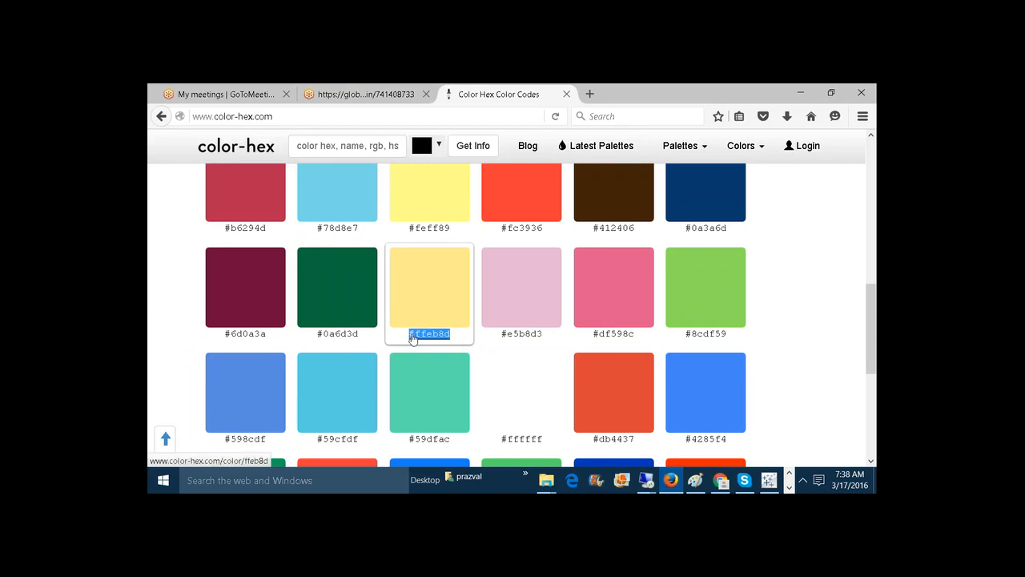
{"action": "left_click", "coordinate": [789, 485]}
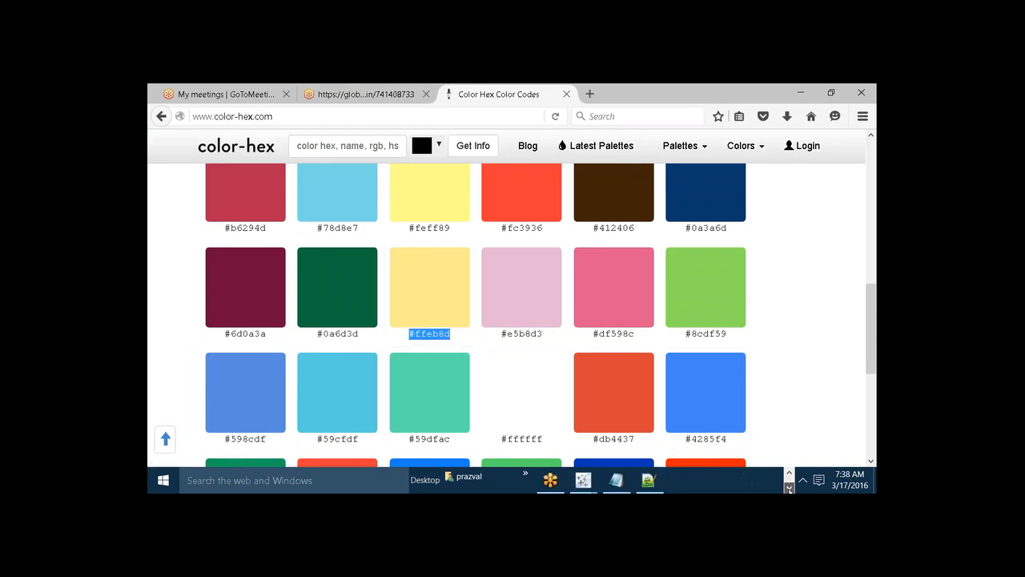
{"action": "left_click", "coordinate": [649, 479]}
{"action": "key", "text": "ctrl+v"}
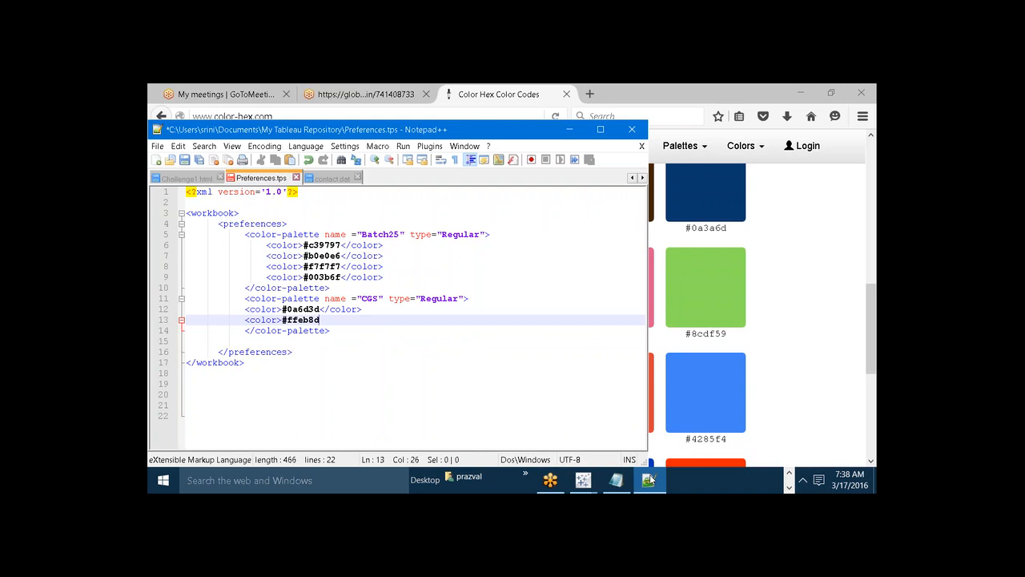
{"action": "type", "text": "</color>"}
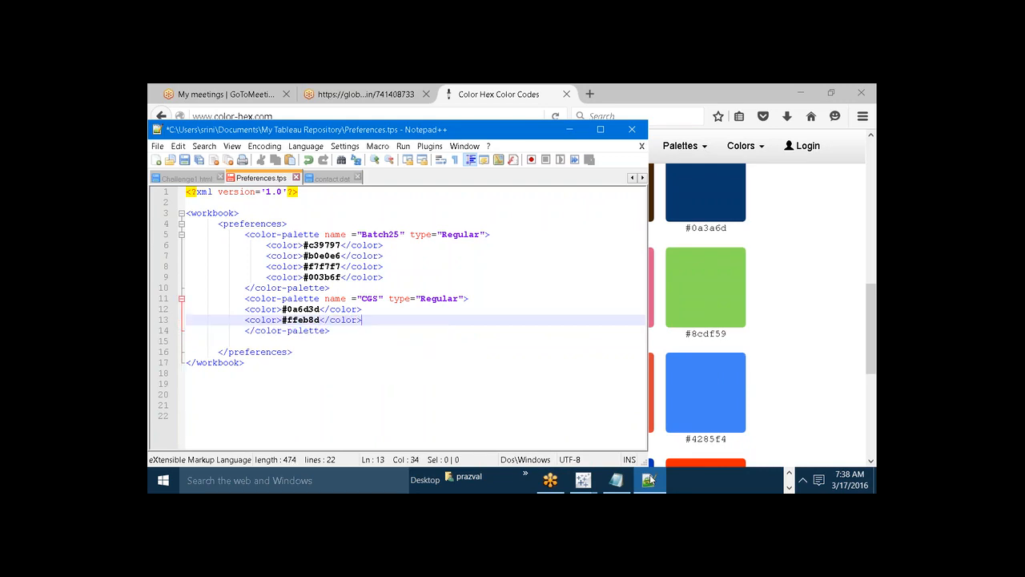
Add a third color entry to the CGS palette with the light pink code #e5b8d3 copied from color-hex.
{"action": "key", "text": "Return"}
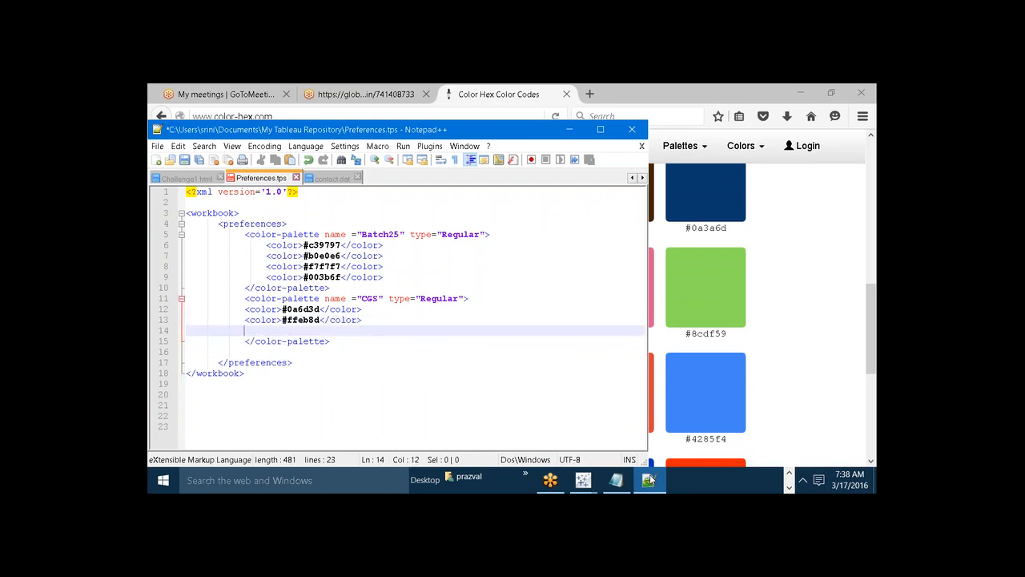
{"action": "type", "text": "<color>"}
{"action": "left_click", "coordinate": [789, 473]}
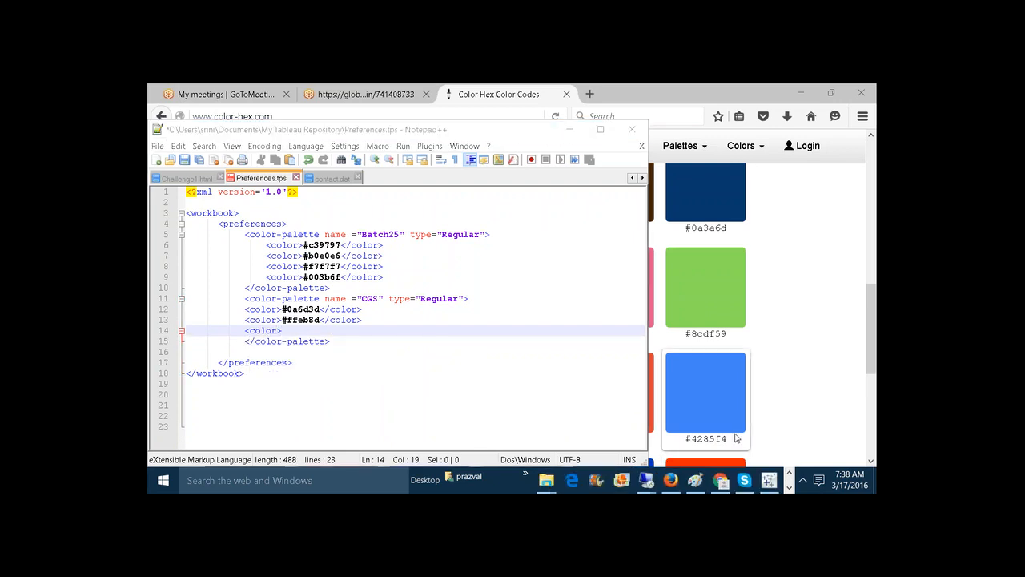
{"action": "left_click", "coordinate": [670, 479]}
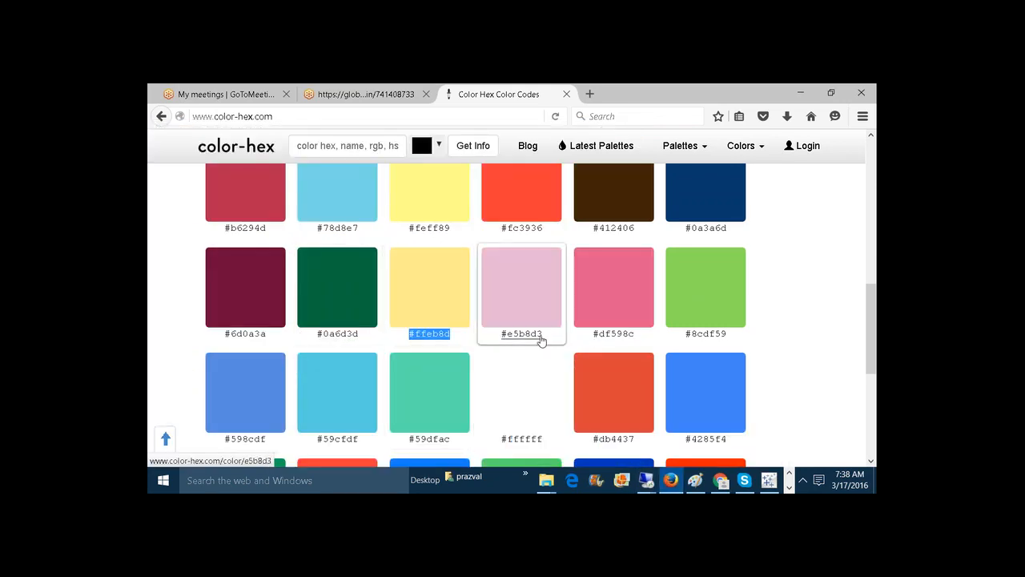
{"action": "left_click_drag", "start_coordinate": [543, 335], "coordinate": [500, 334]}
{"action": "key", "text": "ctrl+c"}
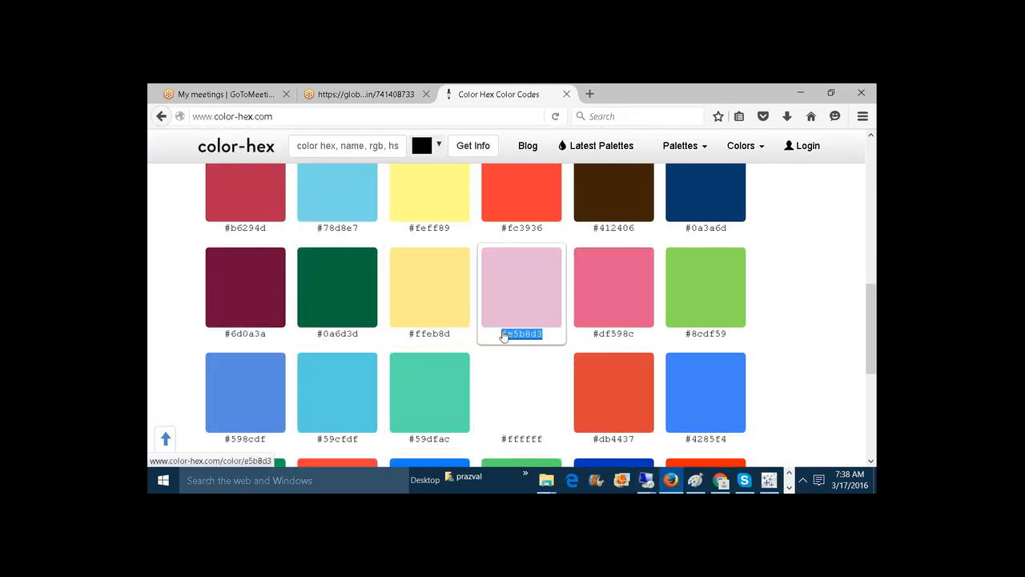
{"action": "left_click", "coordinate": [789, 486]}
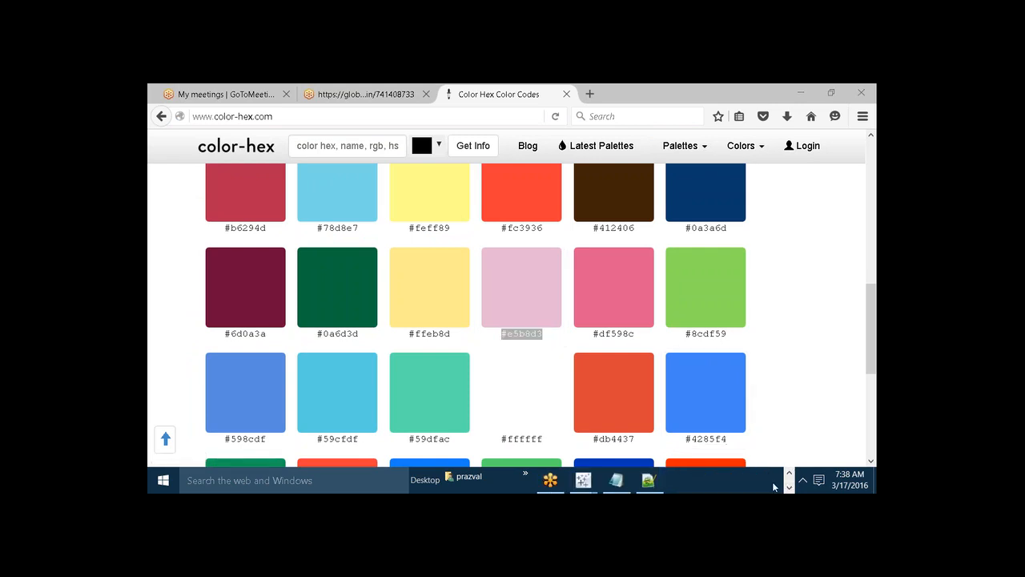
{"action": "left_click", "coordinate": [650, 480]}
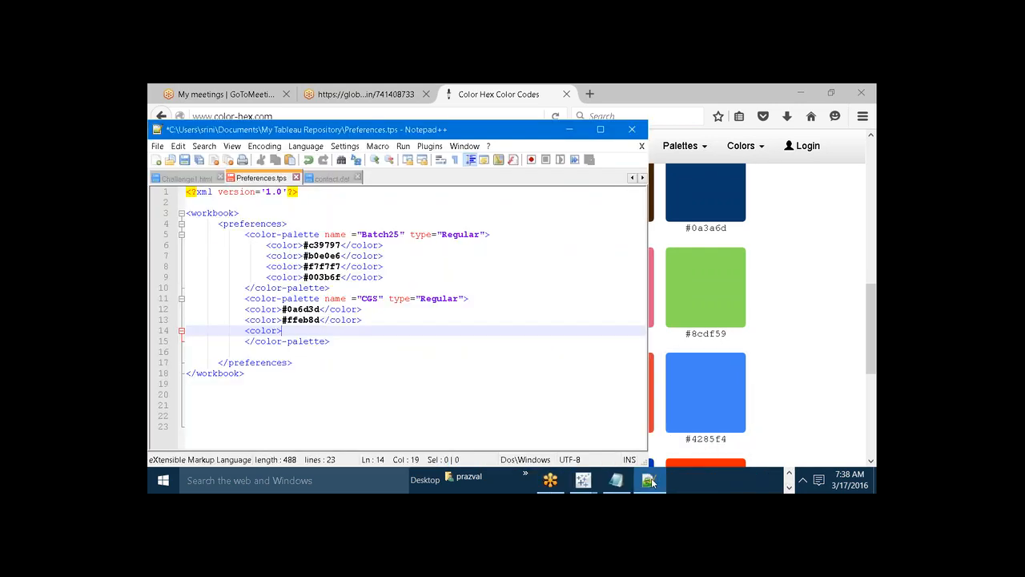
{"action": "key", "text": "ctrl+v"}
{"action": "type", "text": "</color"}
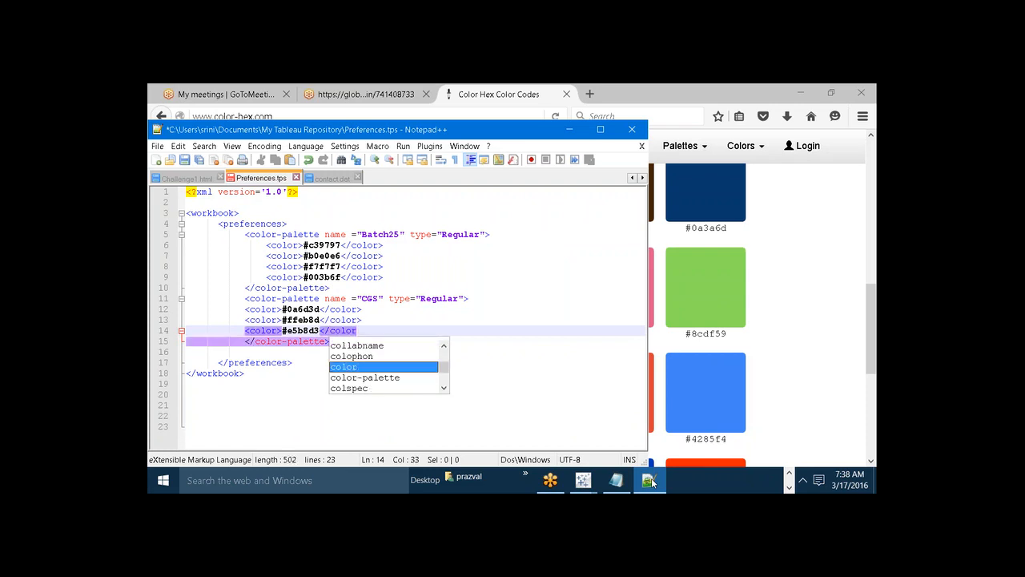
{"action": "left_click", "coordinate": [363, 329]}
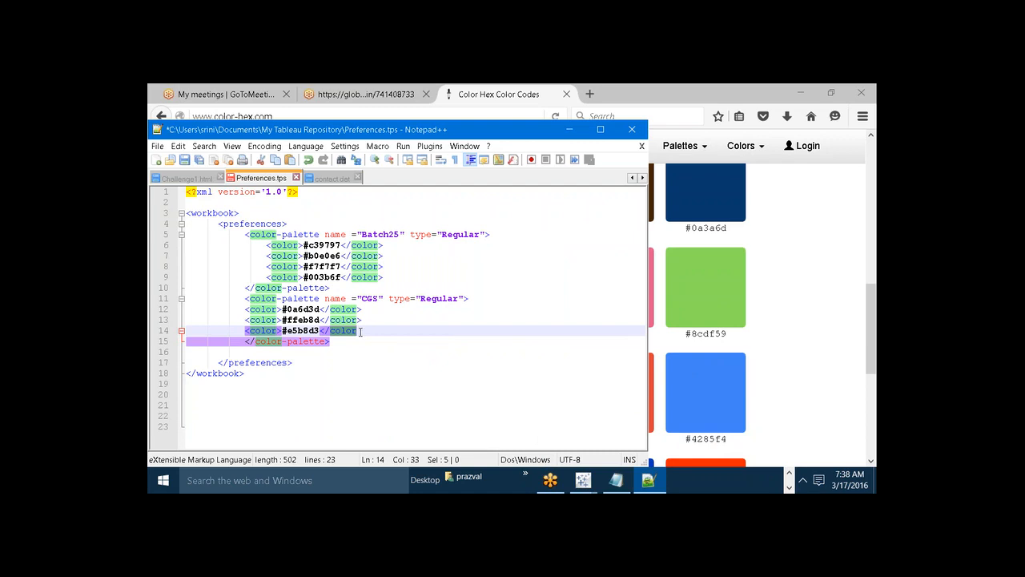
{"action": "type", "text": ">"}
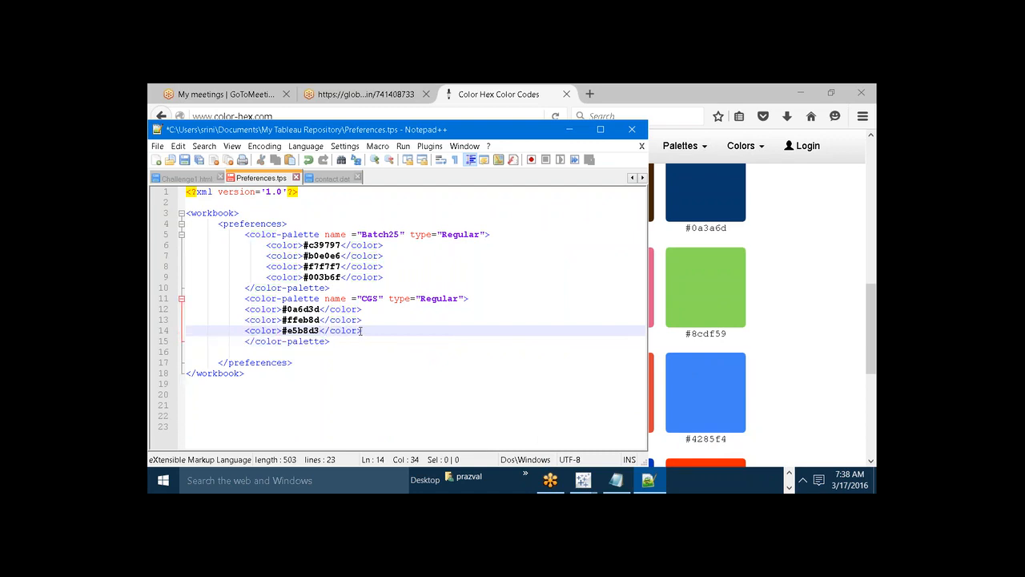
Save Preferences.tps with the new CGS palette and minimize the editor window.
{"action": "left_click", "coordinate": [184, 161]}
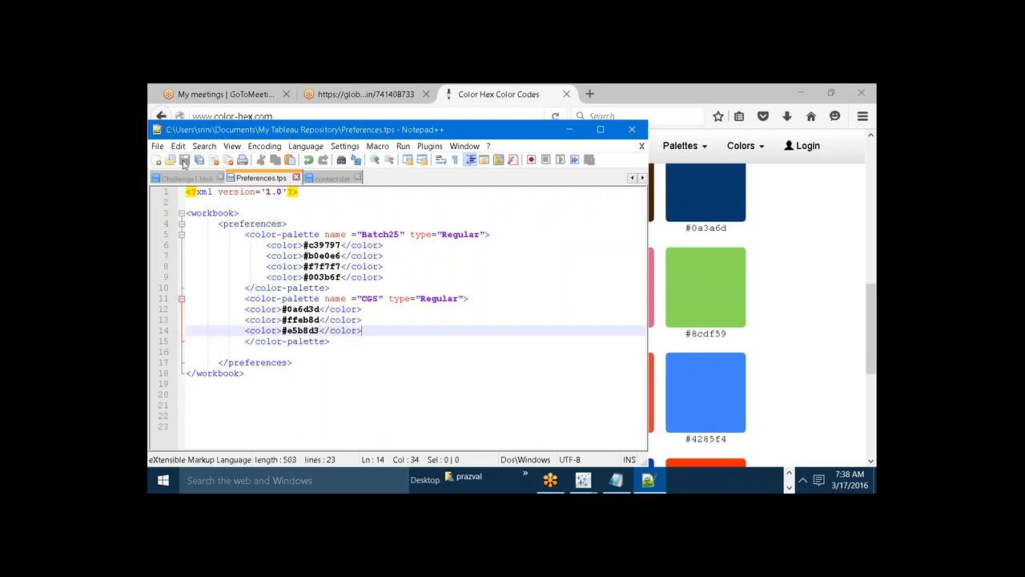
{"action": "left_click", "coordinate": [569, 129]}
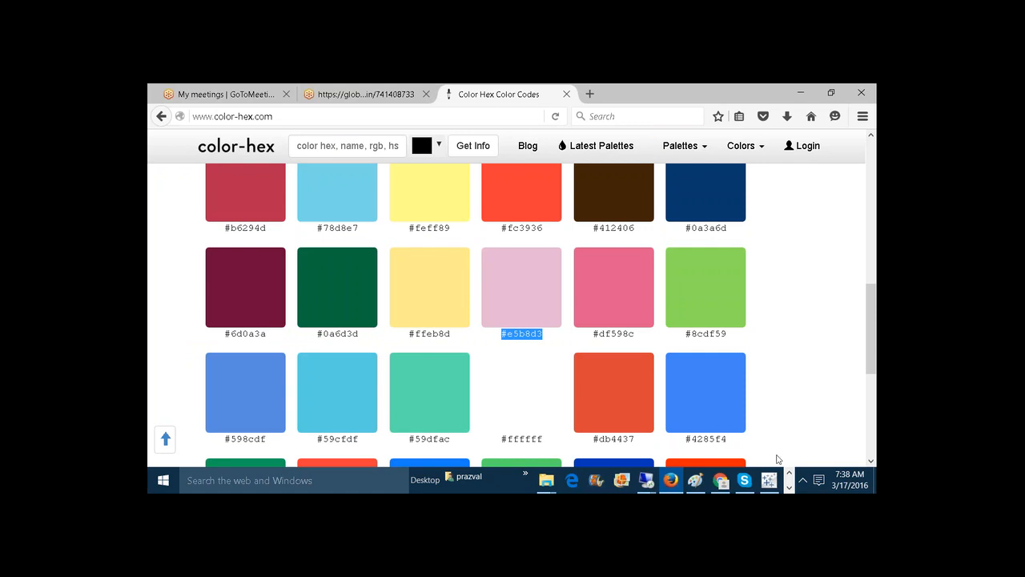
{"action": "left_click", "coordinate": [789, 486]}
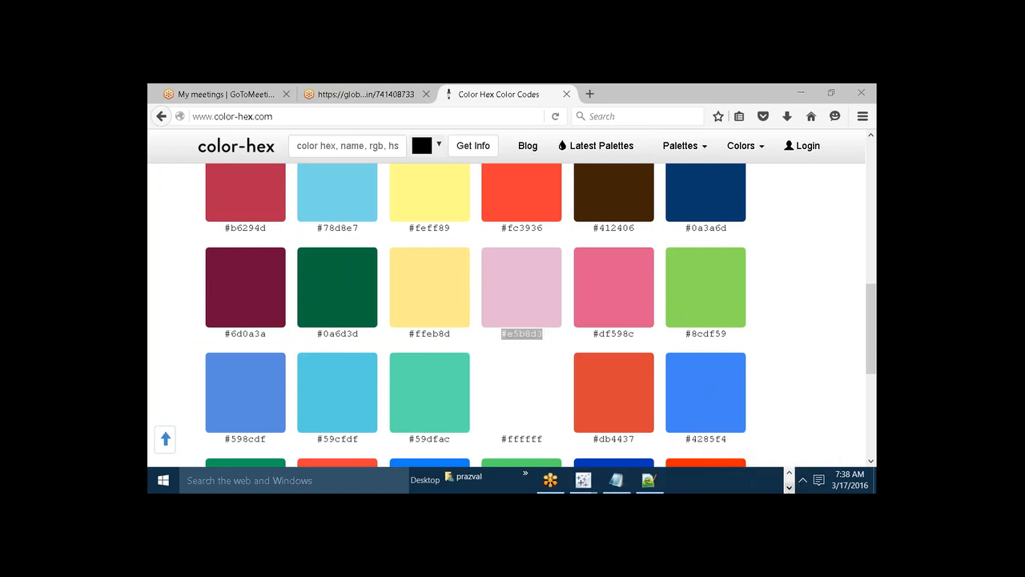
Bring up the Preferences.tps file in Notepad++ once more and close the editor.
{"action": "mouse_move", "coordinate": [659, 483]}
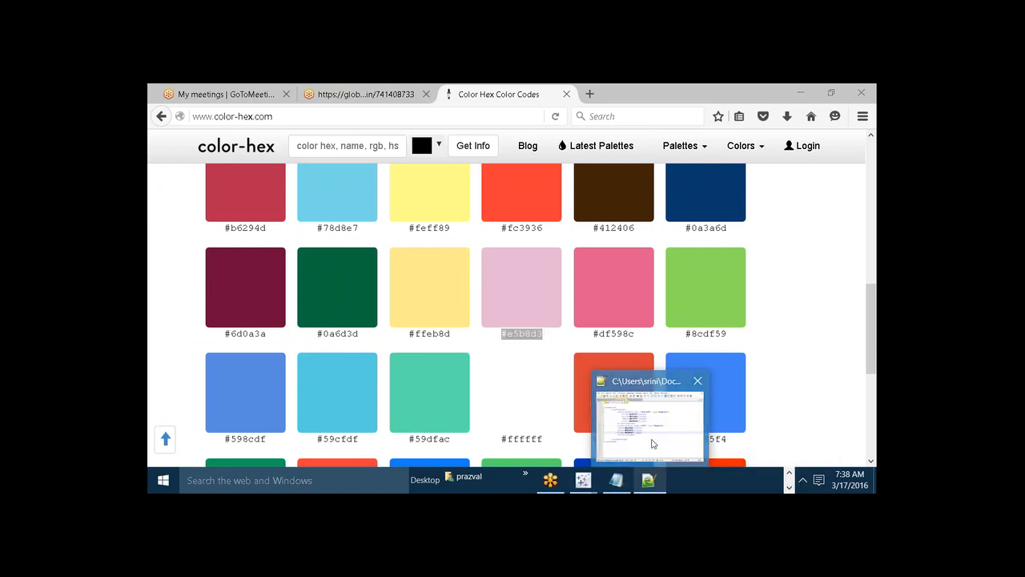
{"action": "left_click", "coordinate": [652, 444]}
{"action": "left_click", "coordinate": [632, 131]}
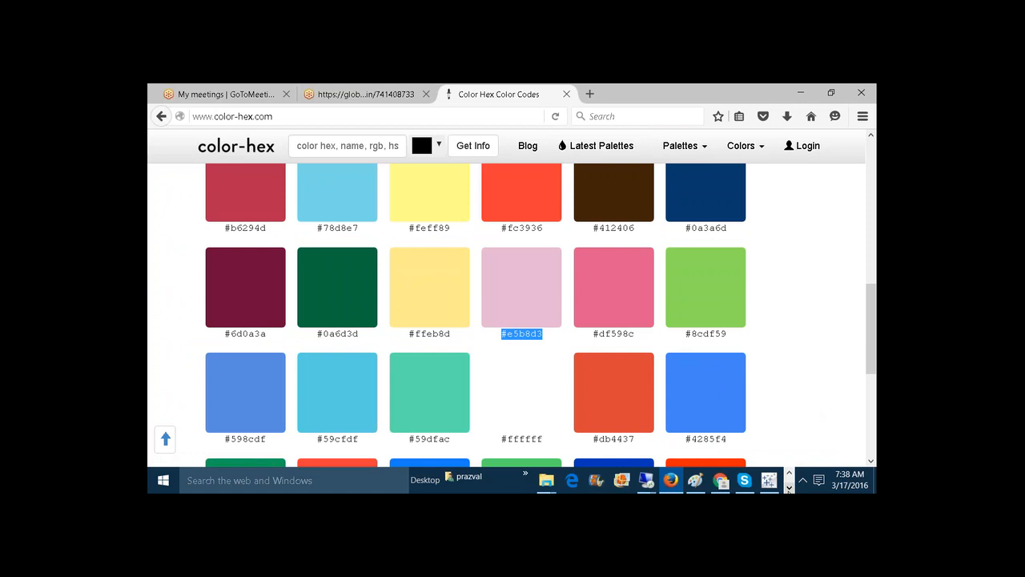
Close both open Tableau Book2 windows.
{"action": "left_click", "coordinate": [789, 485]}
{"action": "mouse_move", "coordinate": [583, 479]}
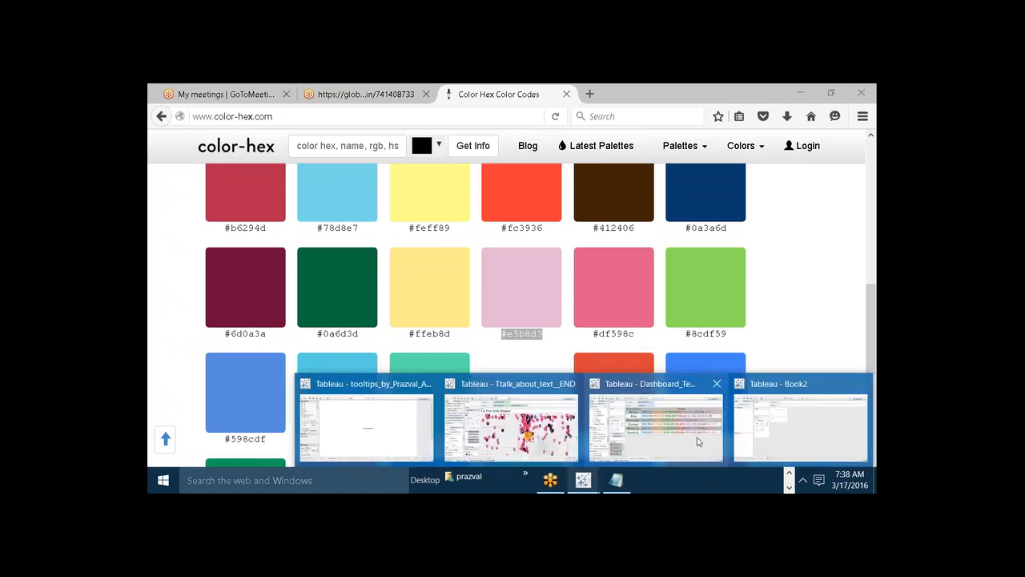
{"action": "left_click", "coordinate": [753, 431]}
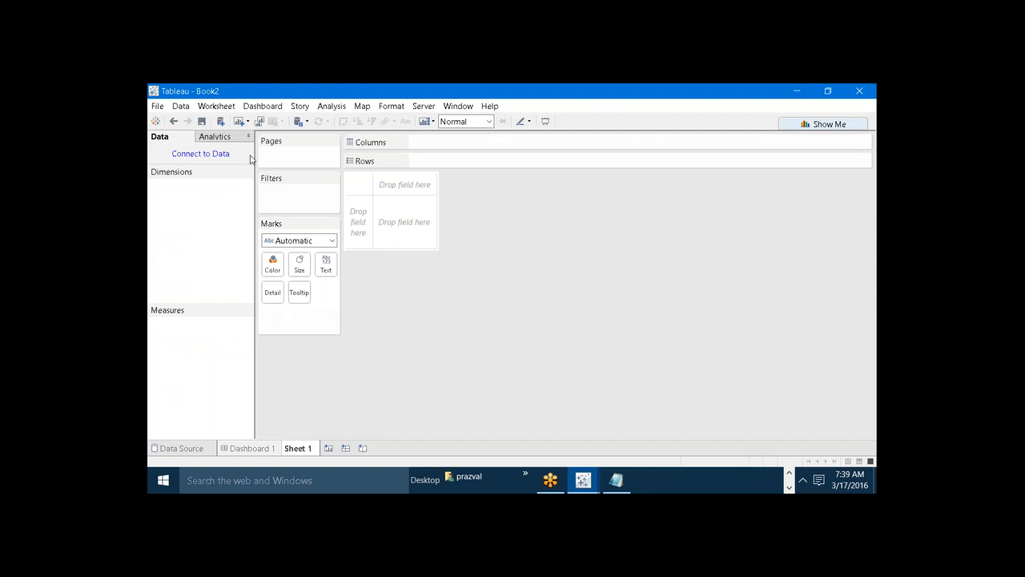
{"action": "left_click", "coordinate": [867, 88]}
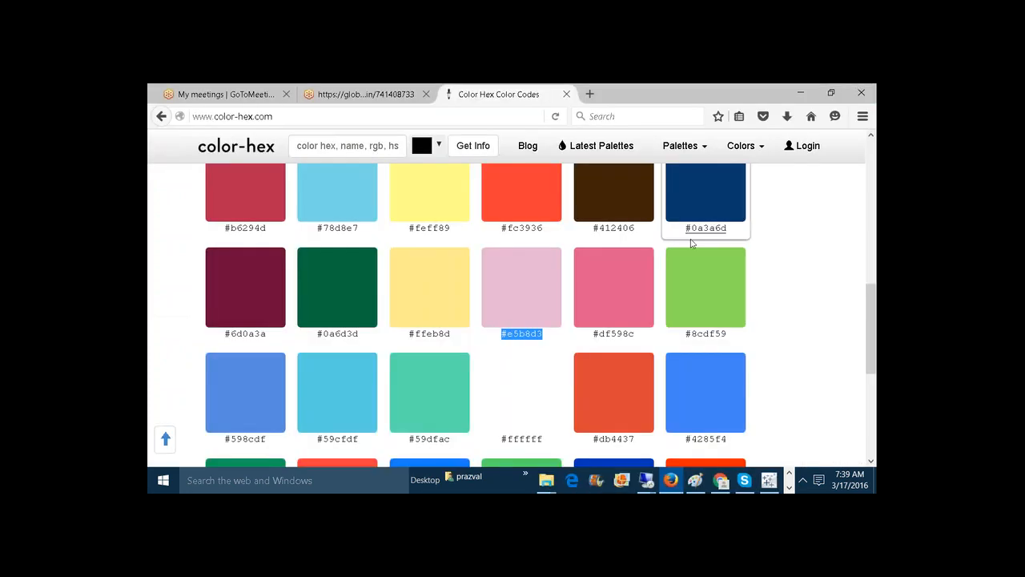
{"action": "mouse_move", "coordinate": [769, 480]}
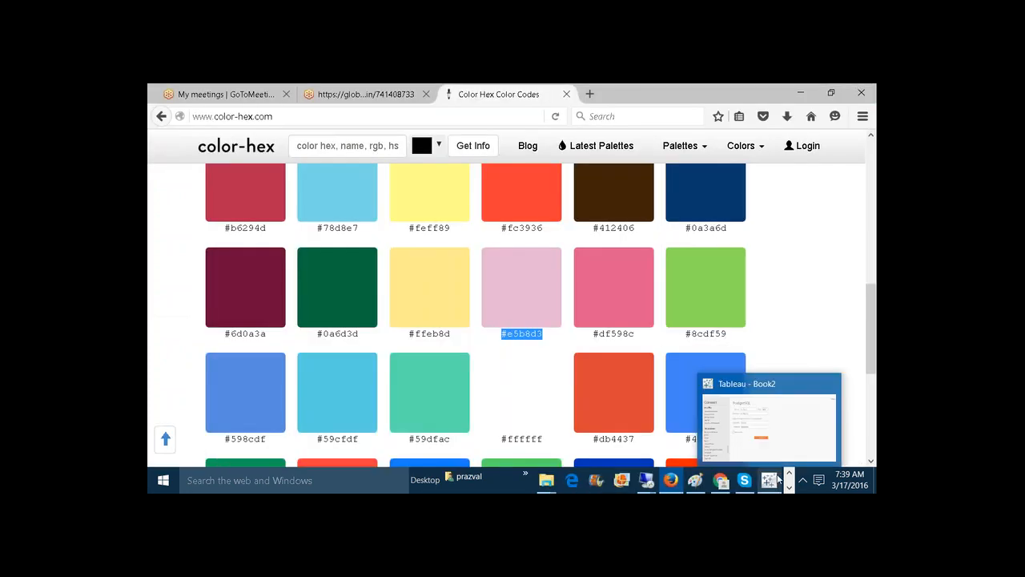
{"action": "left_click", "coordinate": [830, 385]}
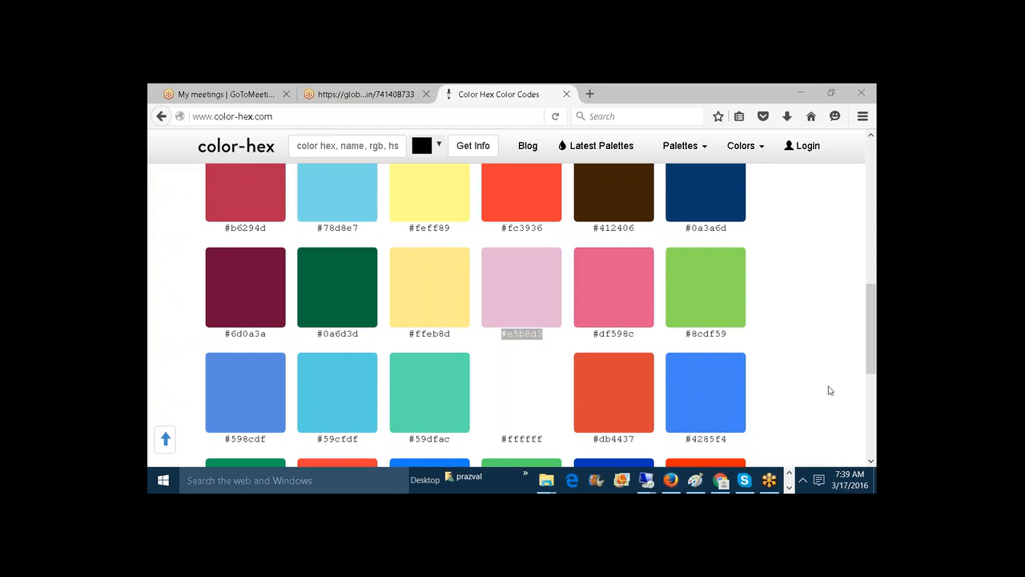
{"action": "left_click", "coordinate": [831, 390]}
Close the Dashboard_Template workbook in Tableau without saving its changes.
{"action": "left_click", "coordinate": [789, 487]}
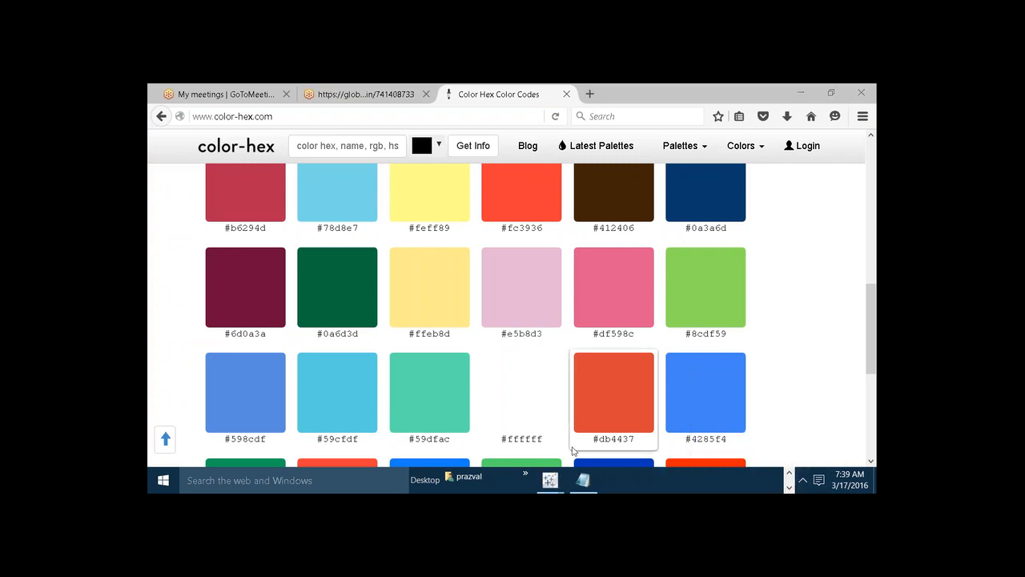
{"action": "mouse_move", "coordinate": [549, 480]}
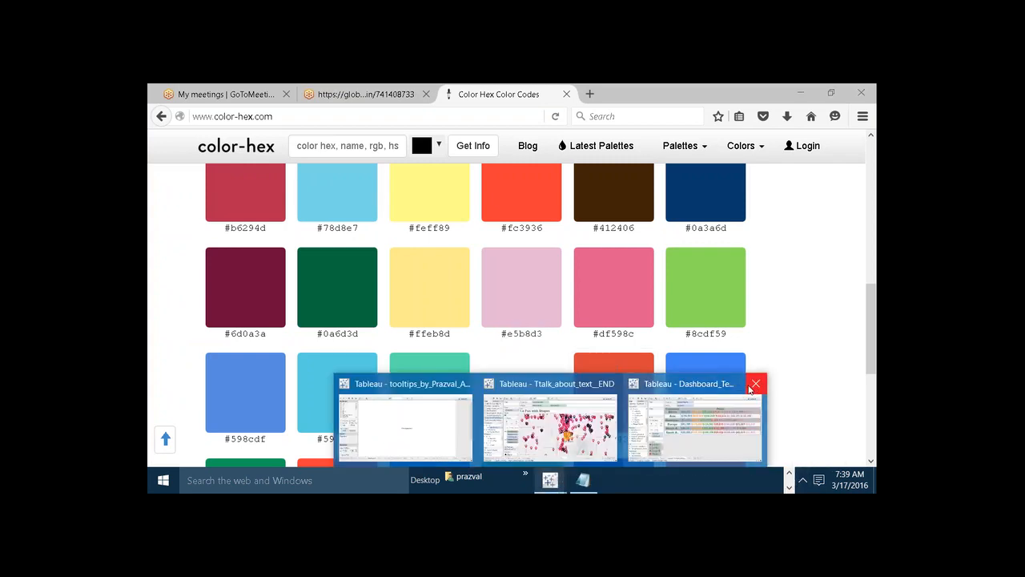
{"action": "left_click", "coordinate": [752, 387]}
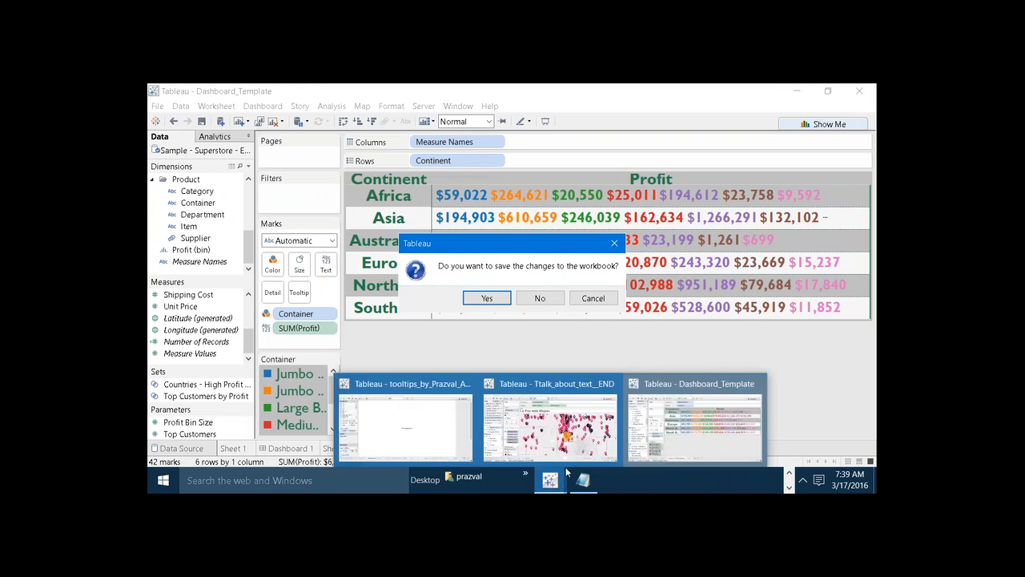
{"action": "left_click", "coordinate": [756, 385]}
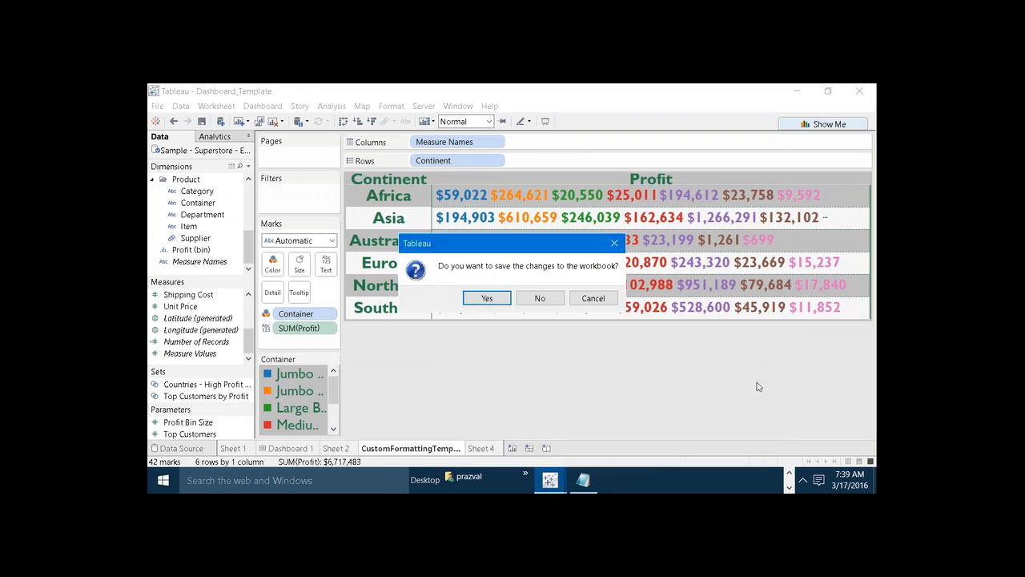
{"action": "left_click", "coordinate": [533, 298]}
{"action": "left_click", "coordinate": [803, 479]}
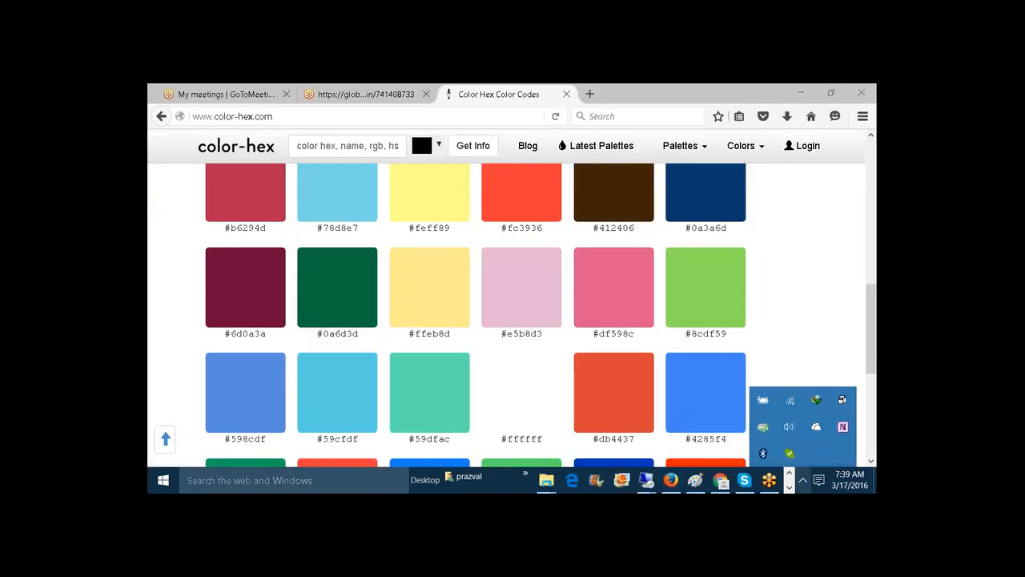
Close the remaining tooltips and Ttalk_about_text__END Tableau workbooks, discarding the tooltips workbook's changes.
{"action": "left_click", "coordinate": [789, 487]}
{"action": "mouse_move", "coordinate": [549, 479]}
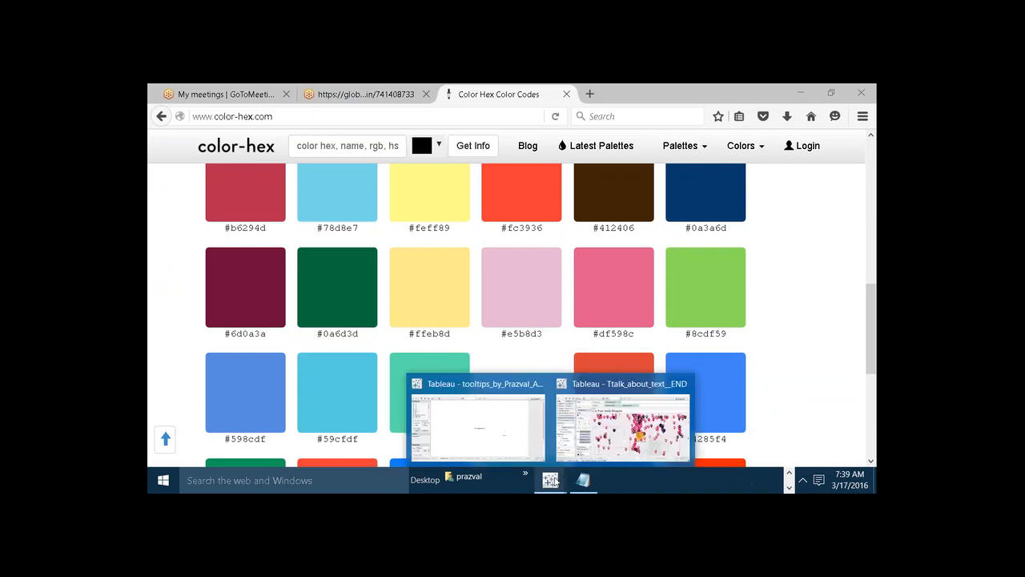
{"action": "left_click", "coordinate": [539, 387]}
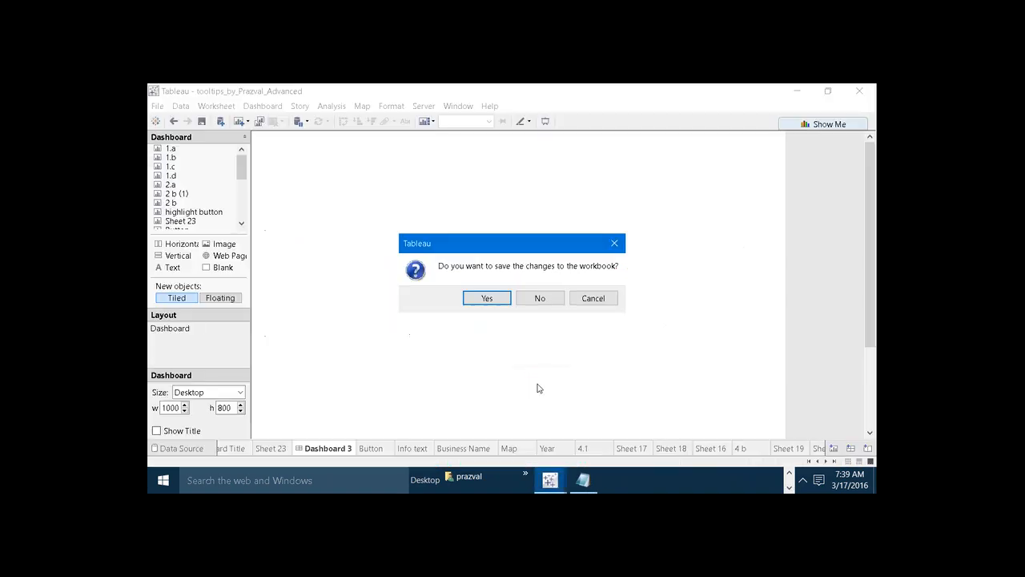
{"action": "left_click", "coordinate": [541, 300]}
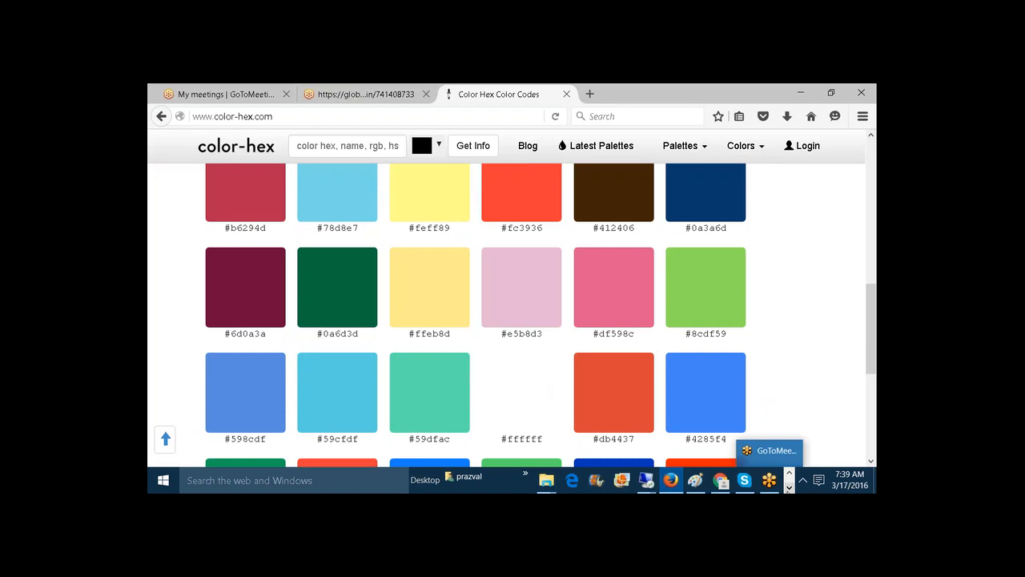
{"action": "mouse_move", "coordinate": [549, 481]}
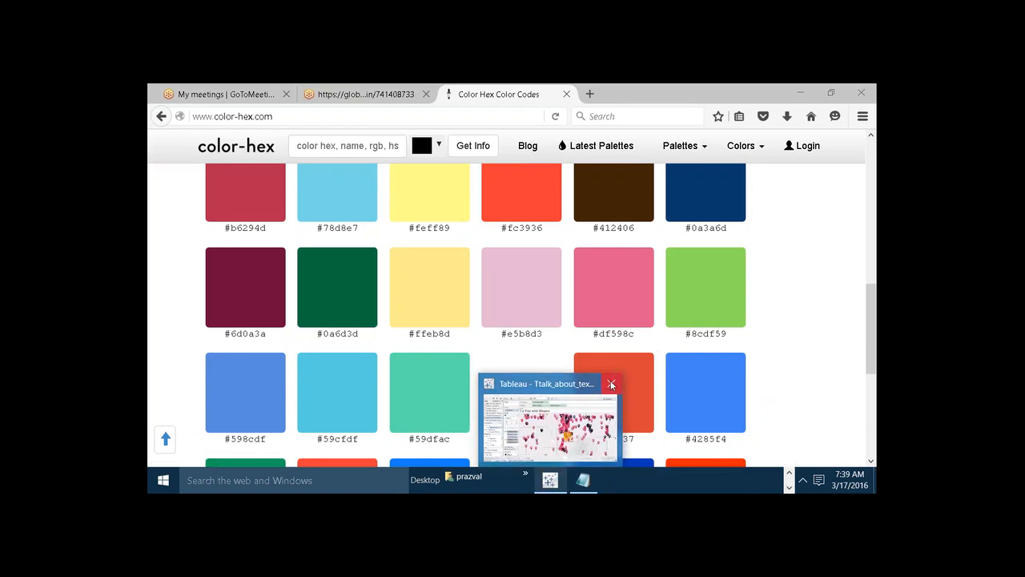
{"action": "left_click", "coordinate": [611, 386]}
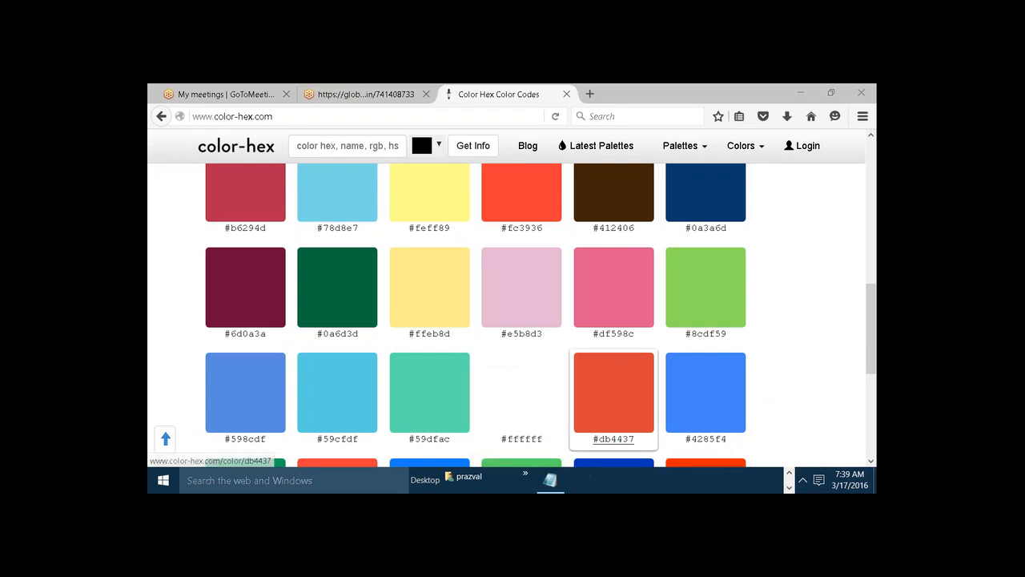
Minimize the browser and File Explorer windows and launch Tableau 8.3 from the desktop.
{"action": "left_click", "coordinate": [797, 92]}
{"action": "left_click", "coordinate": [793, 90]}
{"action": "left_click", "coordinate": [793, 90]}
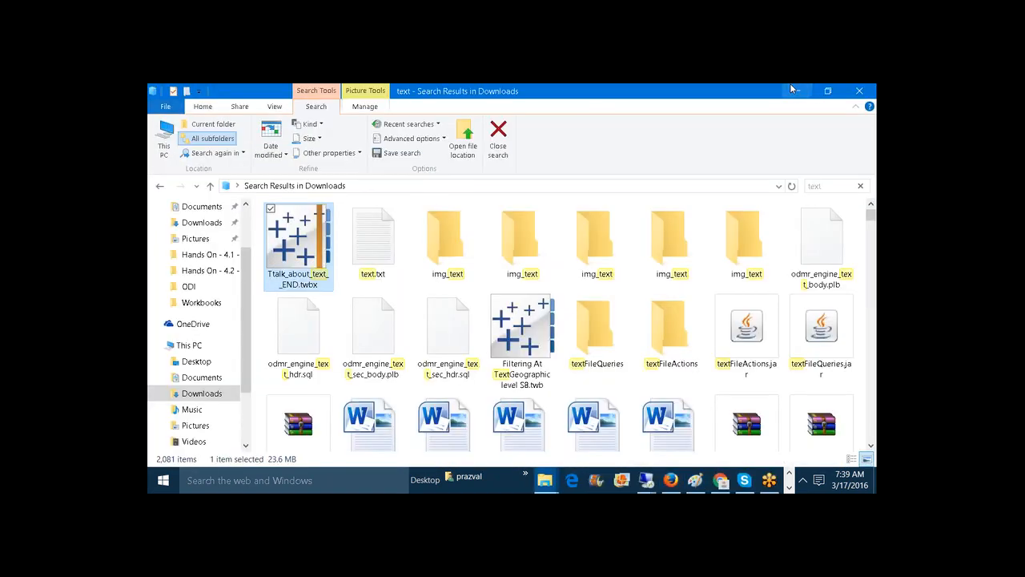
{"action": "left_click", "coordinate": [791, 89]}
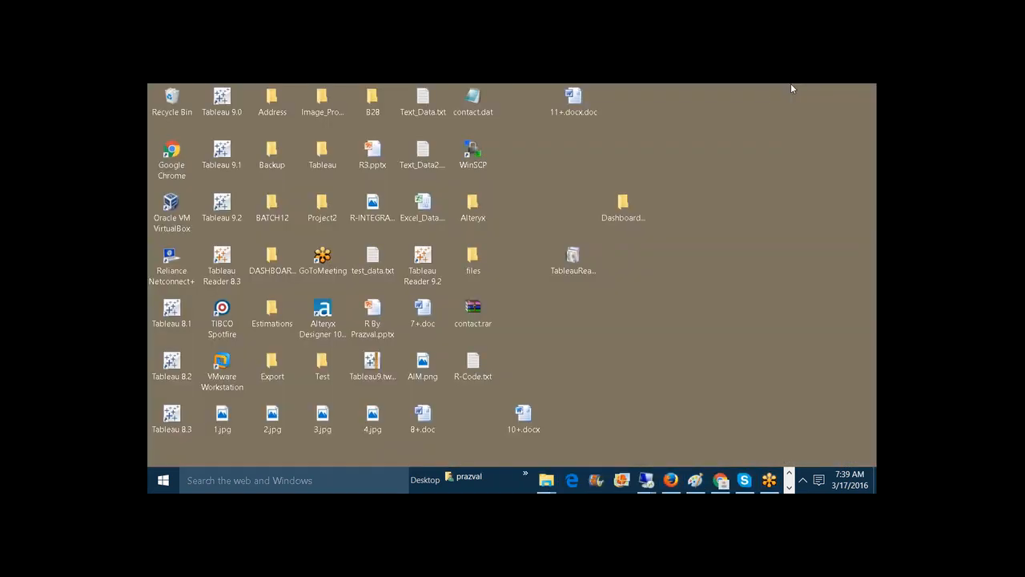
{"action": "double_click", "coordinate": [175, 418]}
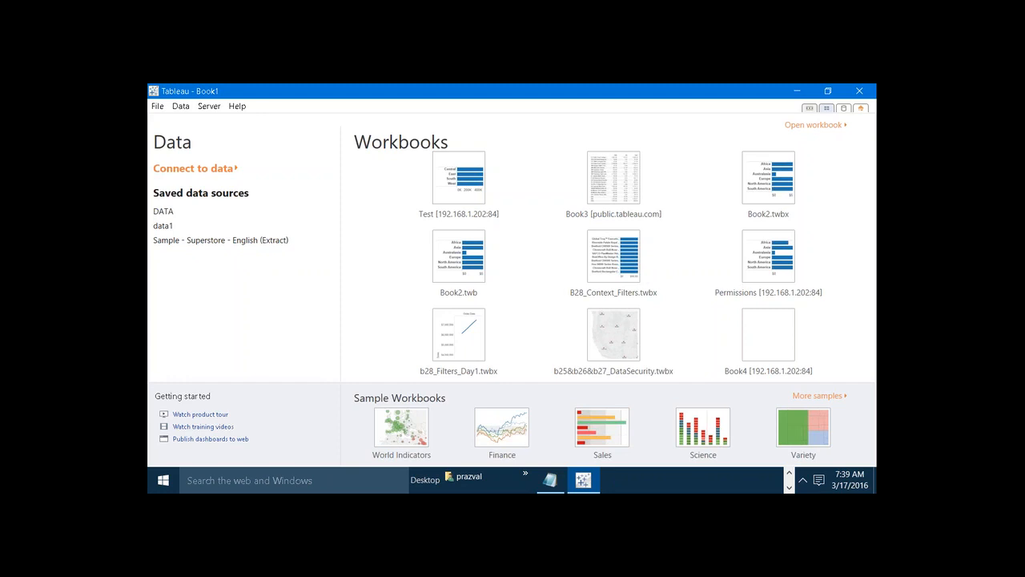
Connect to the saved Sample - Superstore - English (Extract) source and build a horizontal bar chart of Sales by Continent, colored by Continent.
{"action": "left_click", "coordinate": [252, 240]}
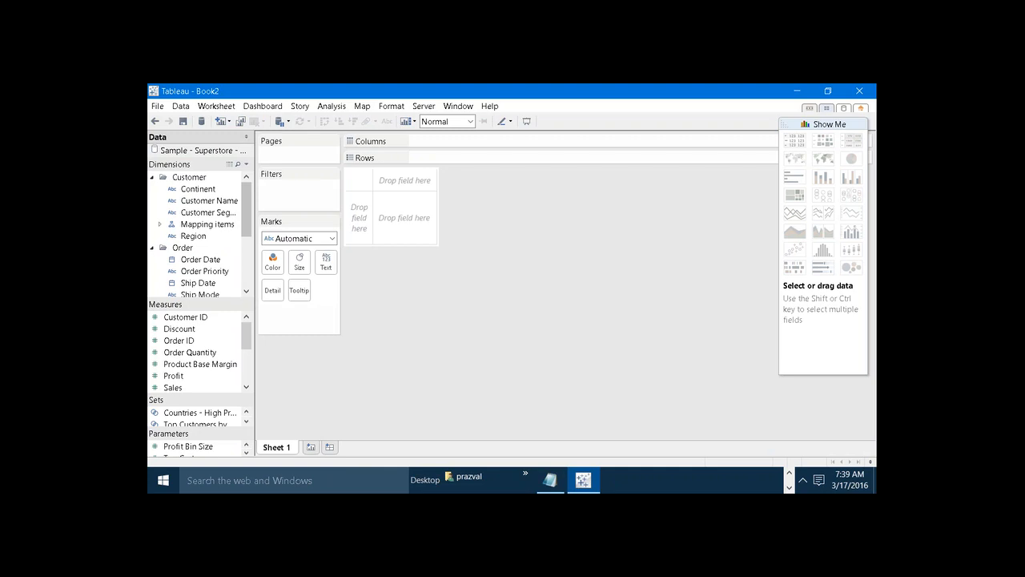
{"action": "left_click_drag", "start_coordinate": [204, 192], "coordinate": [446, 159]}
{"action": "left_click_drag", "start_coordinate": [172, 387], "coordinate": [448, 141]}
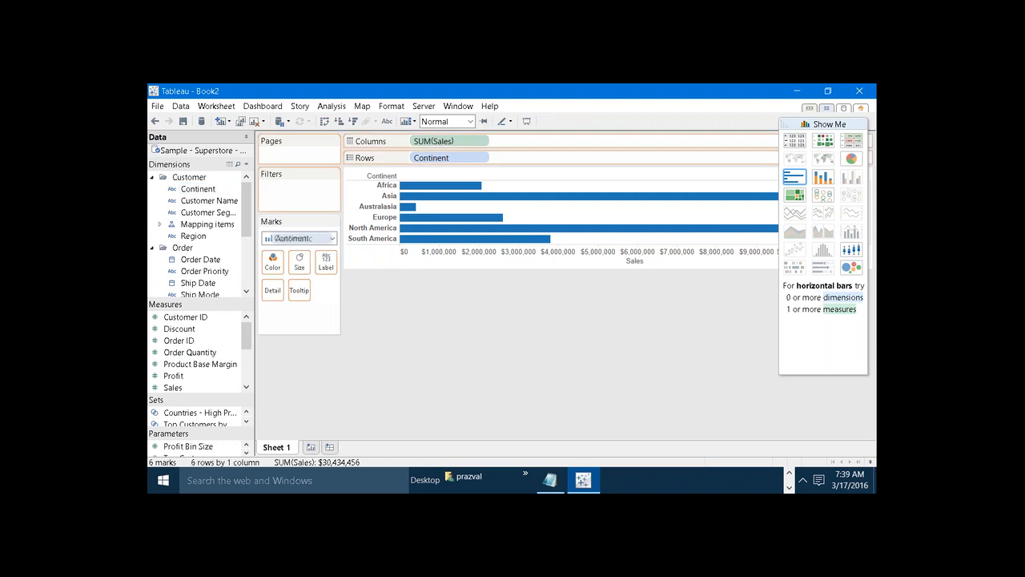
{"action": "left_click_drag", "start_coordinate": [280, 238], "coordinate": [272, 262]}
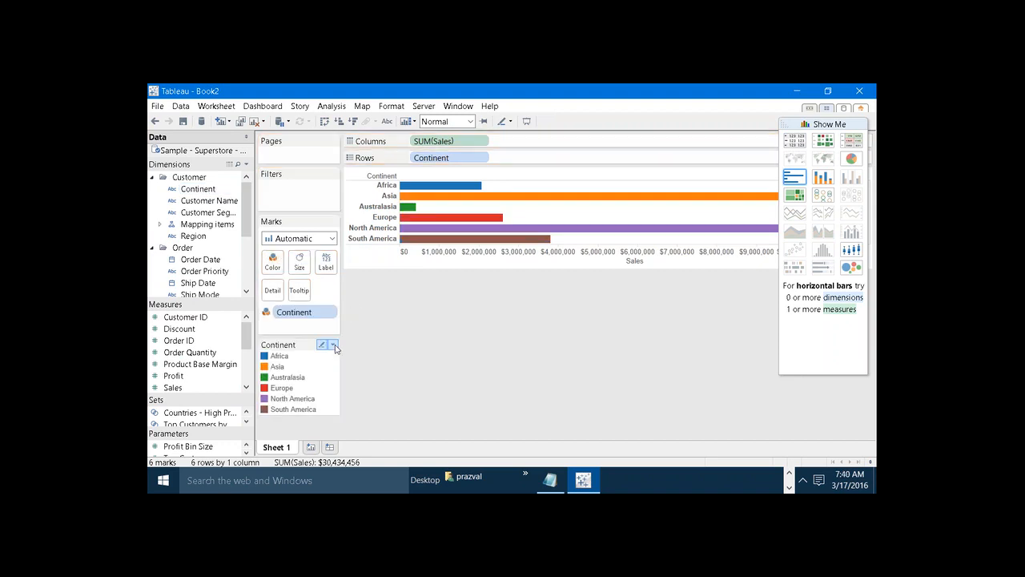
Open the color settings of the Continent legend and choose the custom CGS palette.
{"action": "left_click", "coordinate": [333, 345]}
{"action": "left_click", "coordinate": [253, 357]}
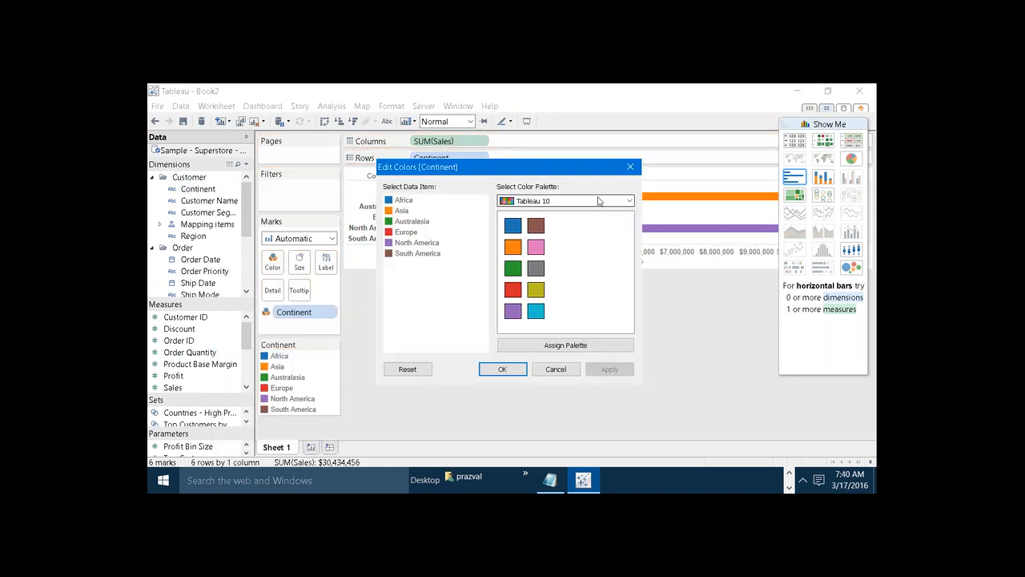
{"action": "left_click", "coordinate": [632, 200]}
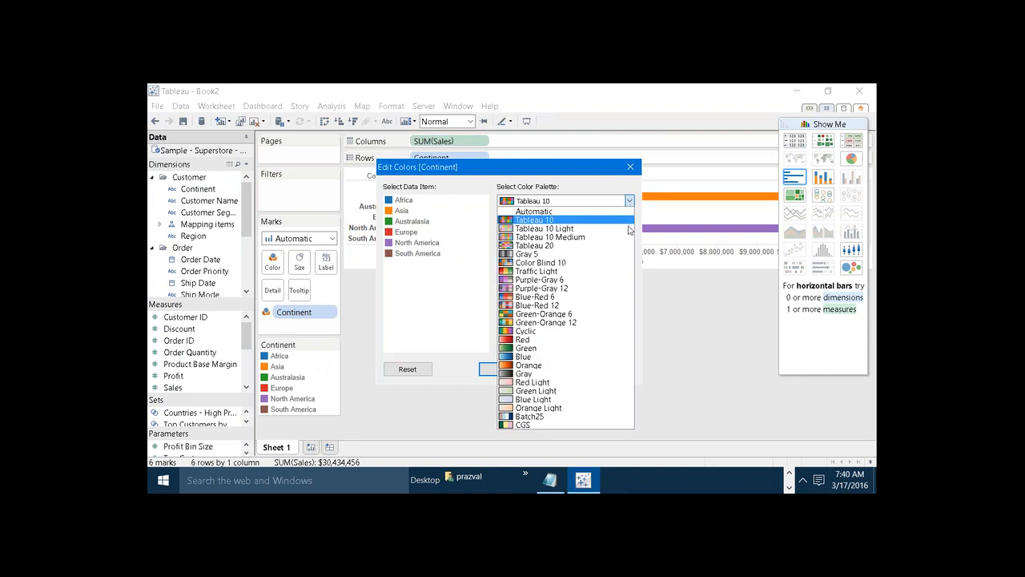
{"action": "left_click", "coordinate": [534, 425]}
Assign CGS dark green to Africa, pale yellow to Asia and light pink to Europe, and apply the colors to the chart.
{"action": "left_click", "coordinate": [409, 201]}
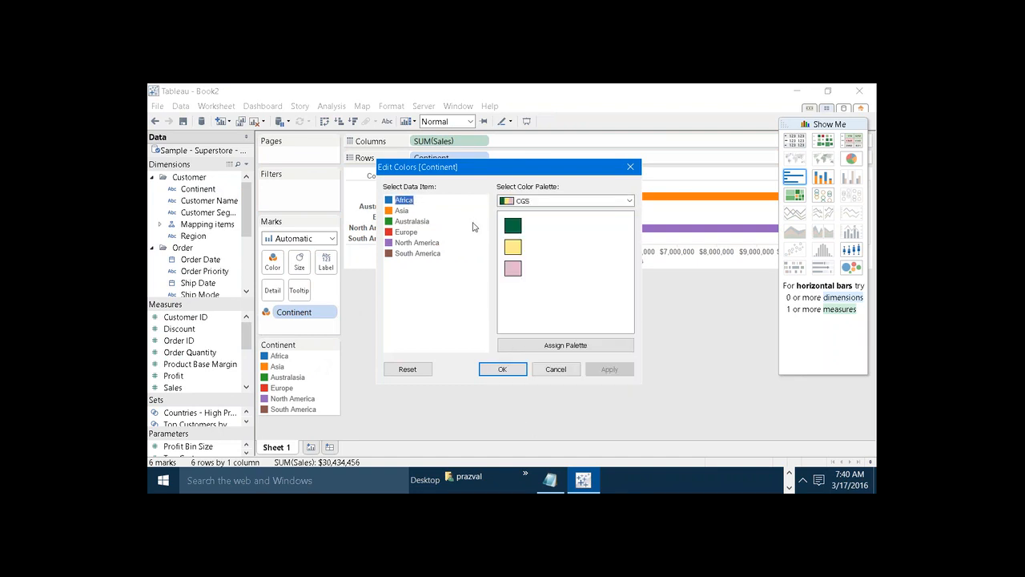
{"action": "left_click", "coordinate": [513, 226]}
{"action": "left_click", "coordinate": [403, 211]}
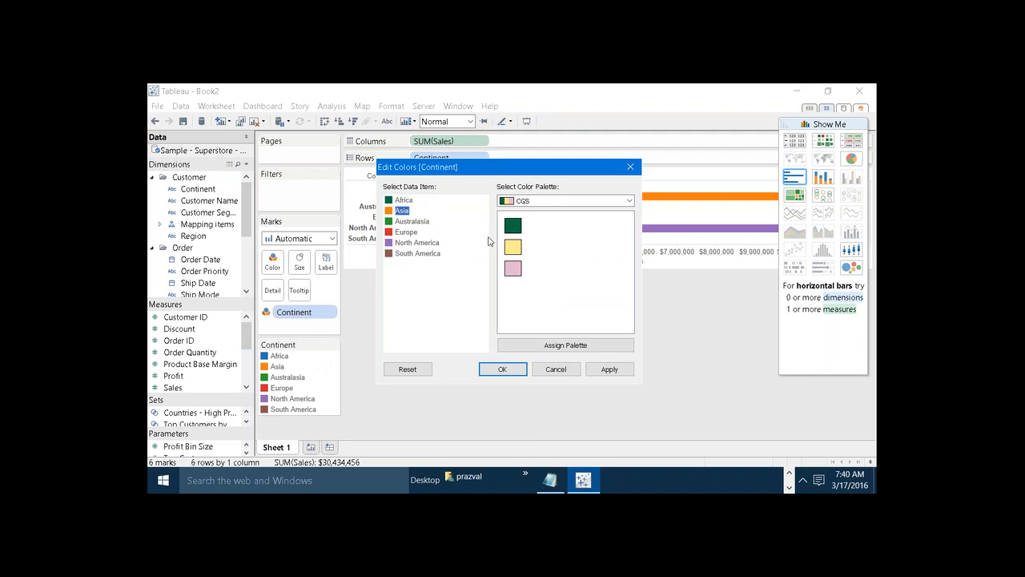
{"action": "left_click", "coordinate": [512, 247]}
{"action": "left_click", "coordinate": [406, 232]}
{"action": "left_click", "coordinate": [512, 268]}
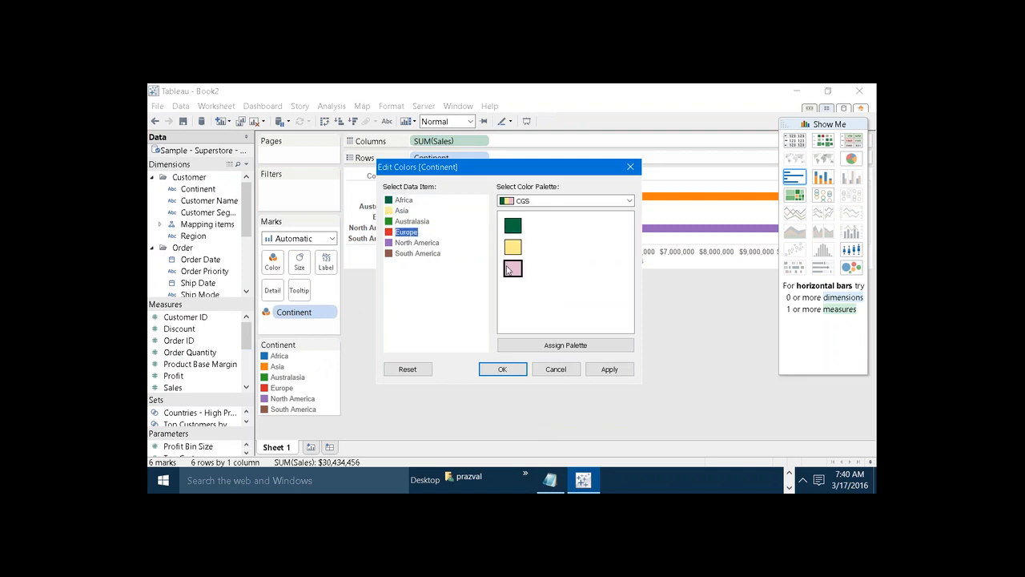
{"action": "left_click", "coordinate": [624, 375]}
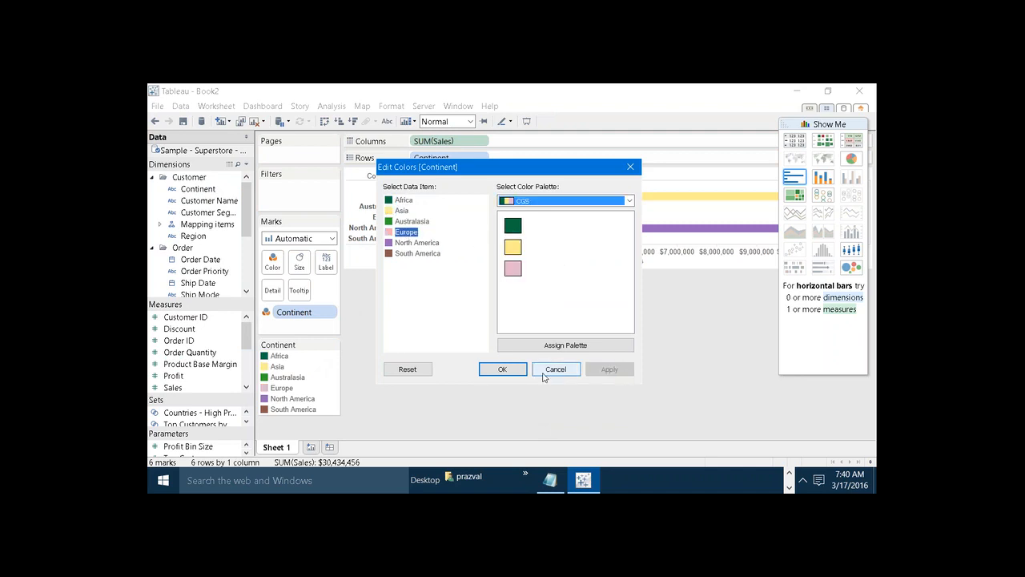
{"action": "left_click", "coordinate": [500, 369]}
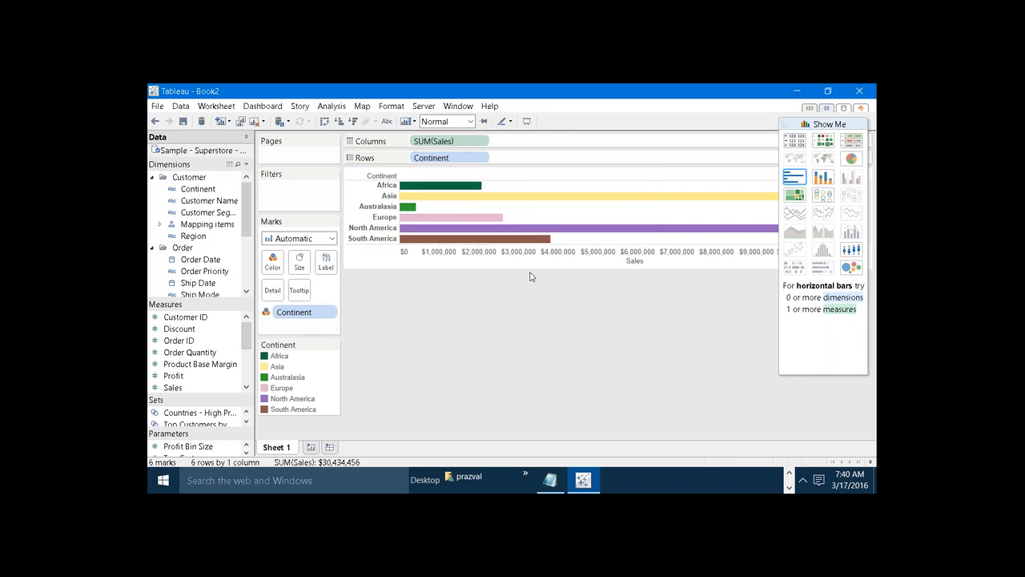
Switch to the Notepad tips list and move its window over the chart so the whole list shows.
{"action": "left_click", "coordinate": [550, 479]}
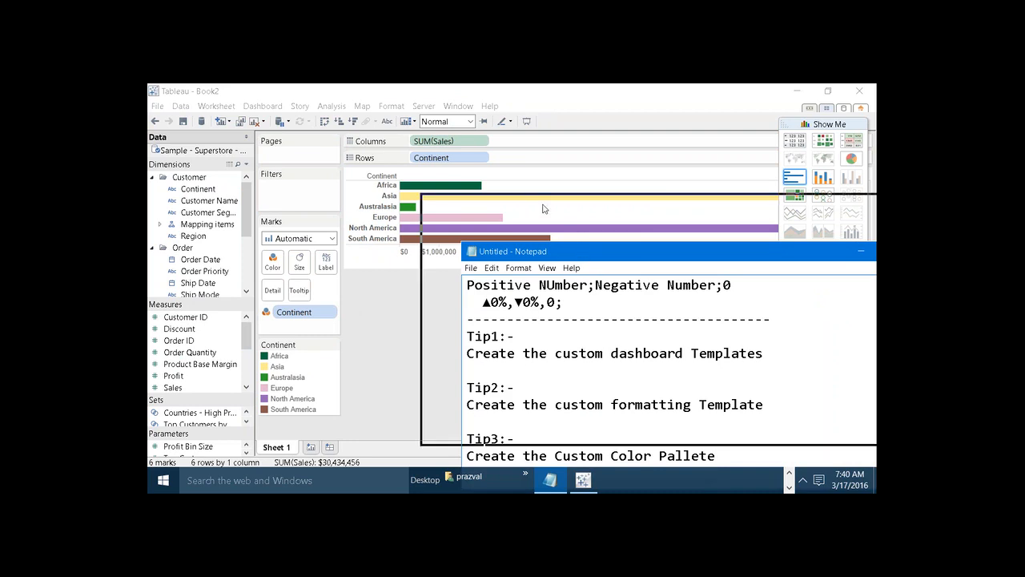
{"action": "left_click_drag", "start_coordinate": [580, 255], "coordinate": [476, 148]}
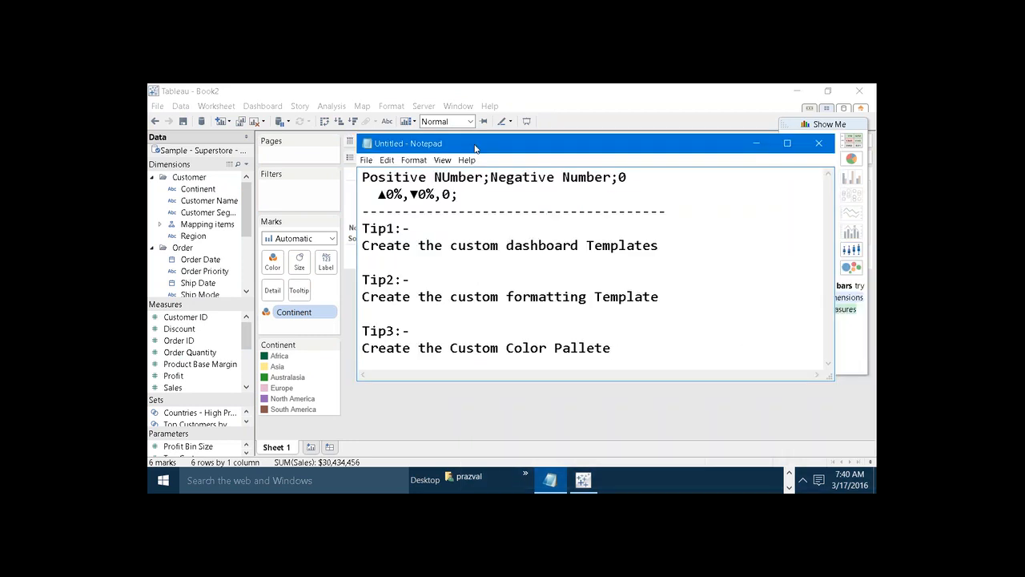